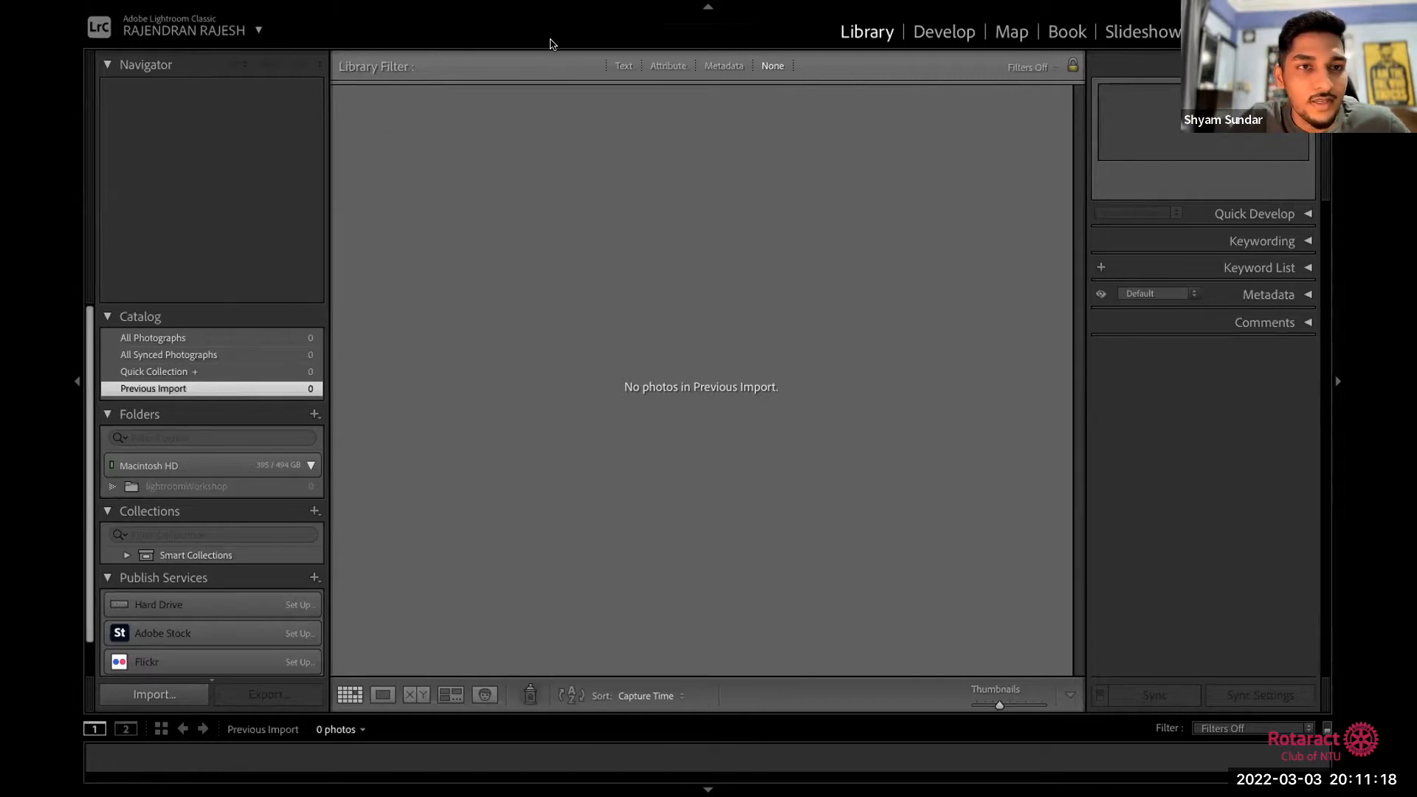
Step: Import all six photos from the source folder into the catalog
click(235, 1)
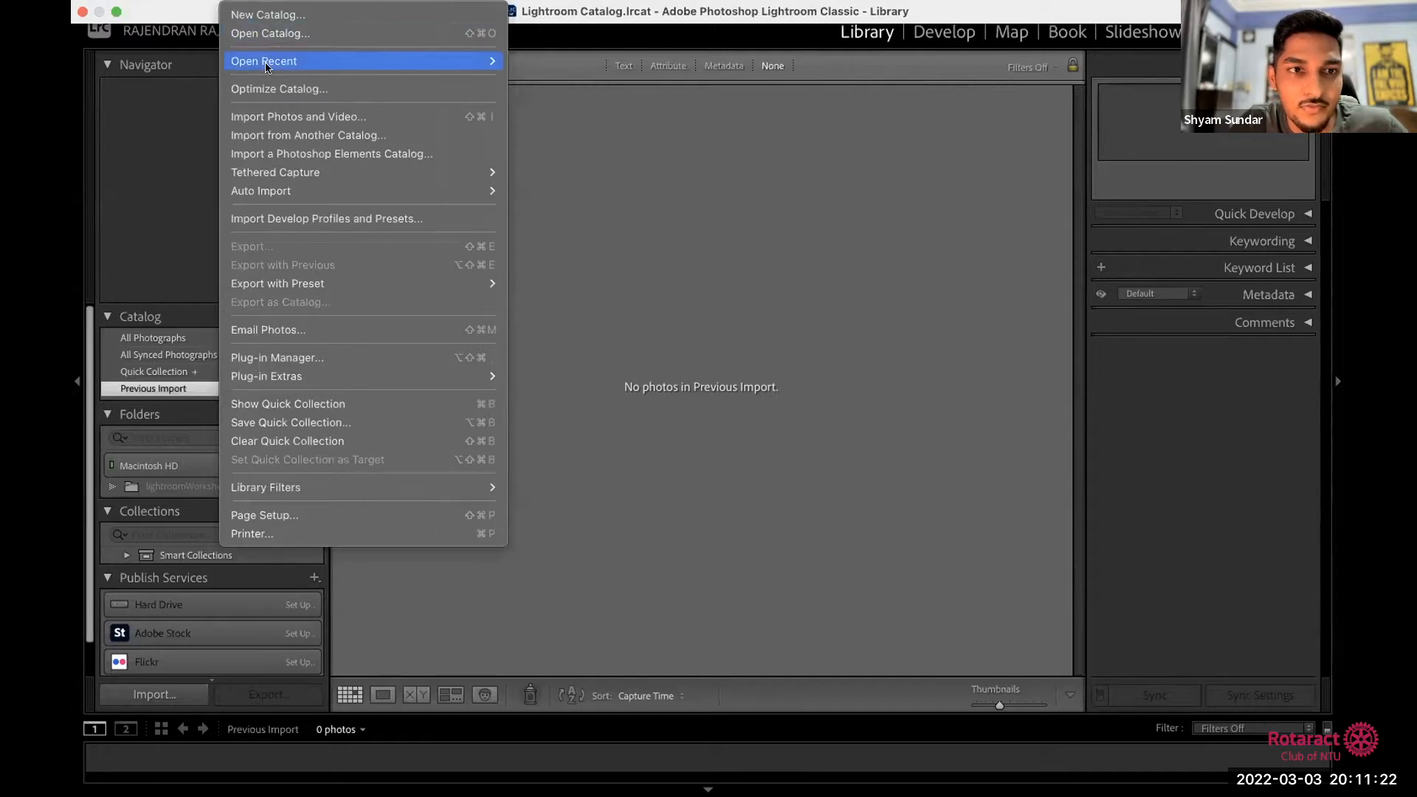
click(344, 114)
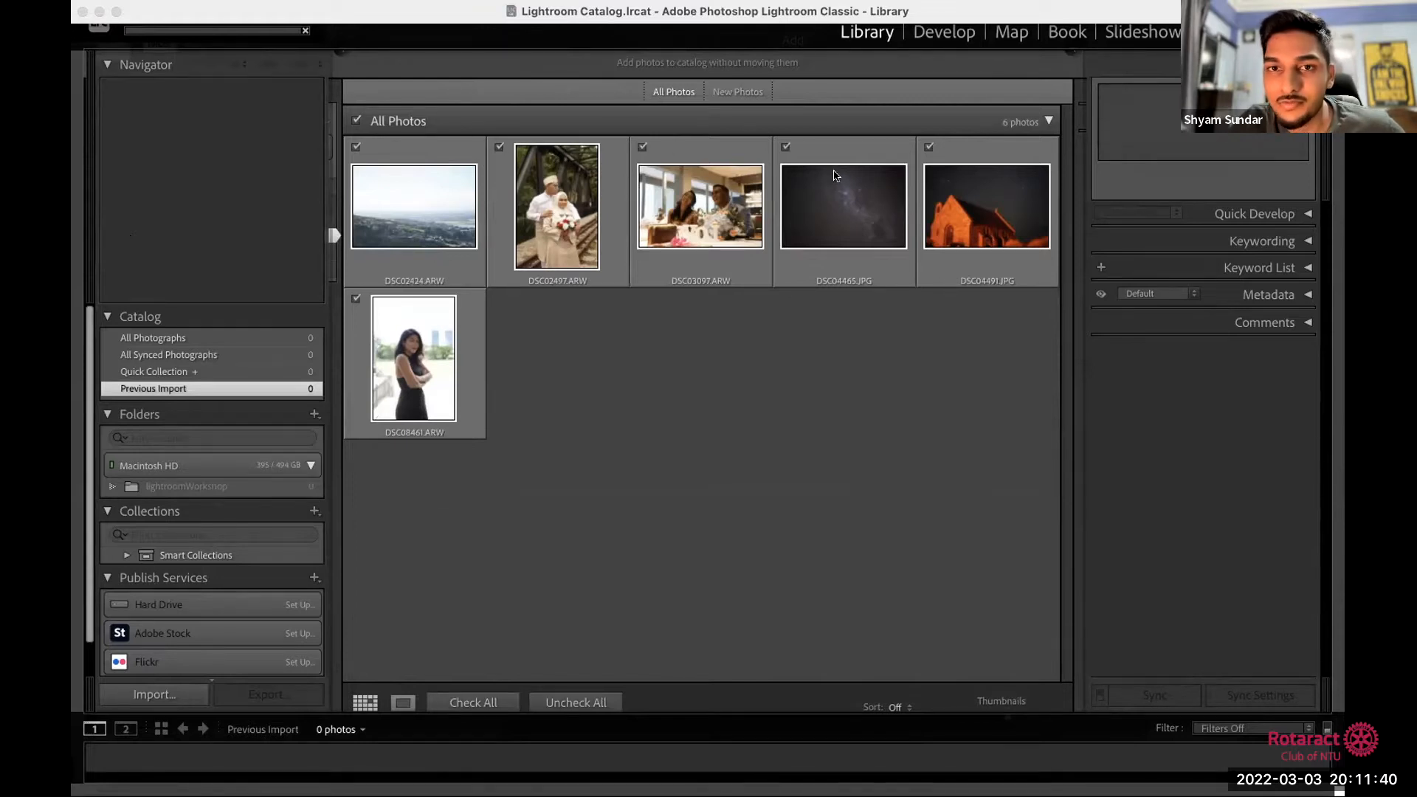
click(578, 702)
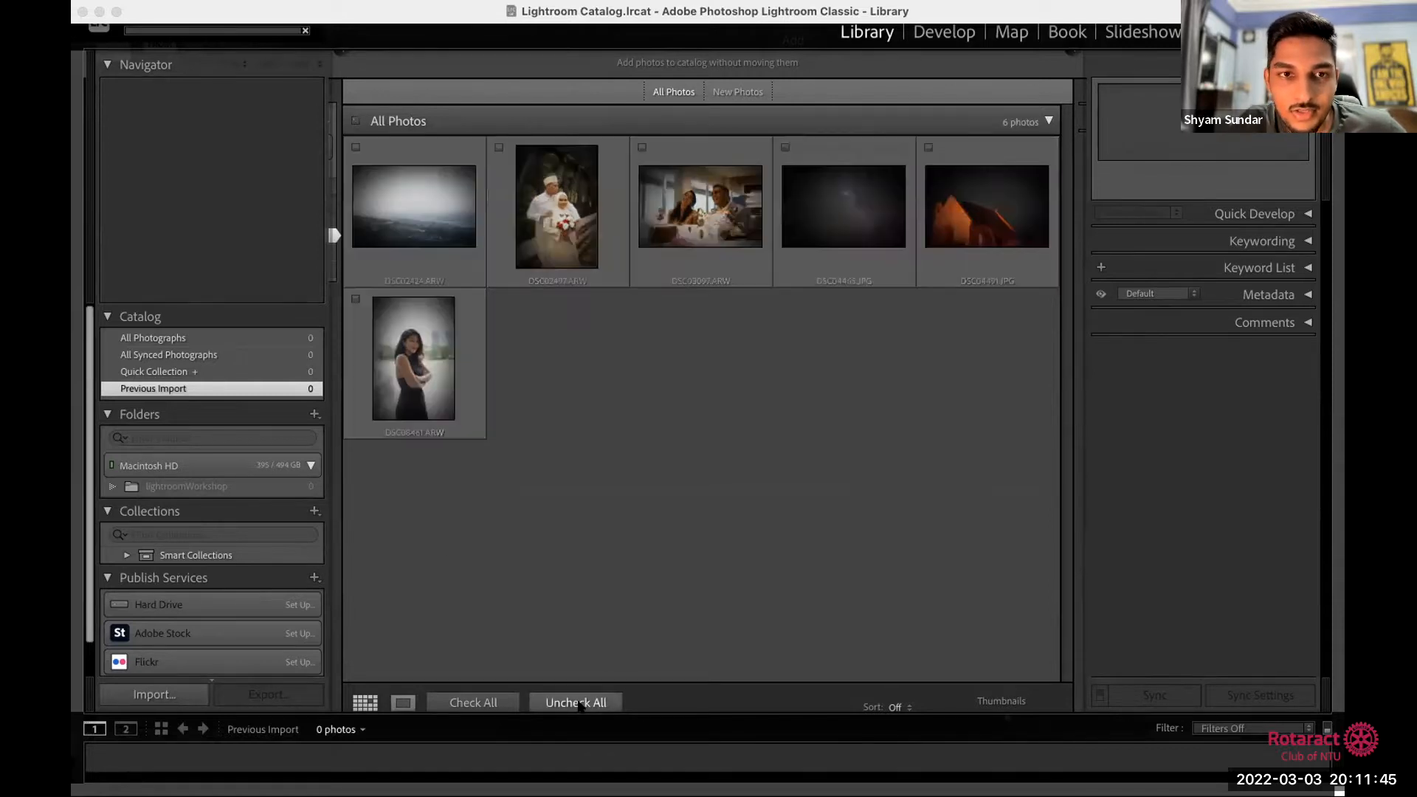
click(356, 147)
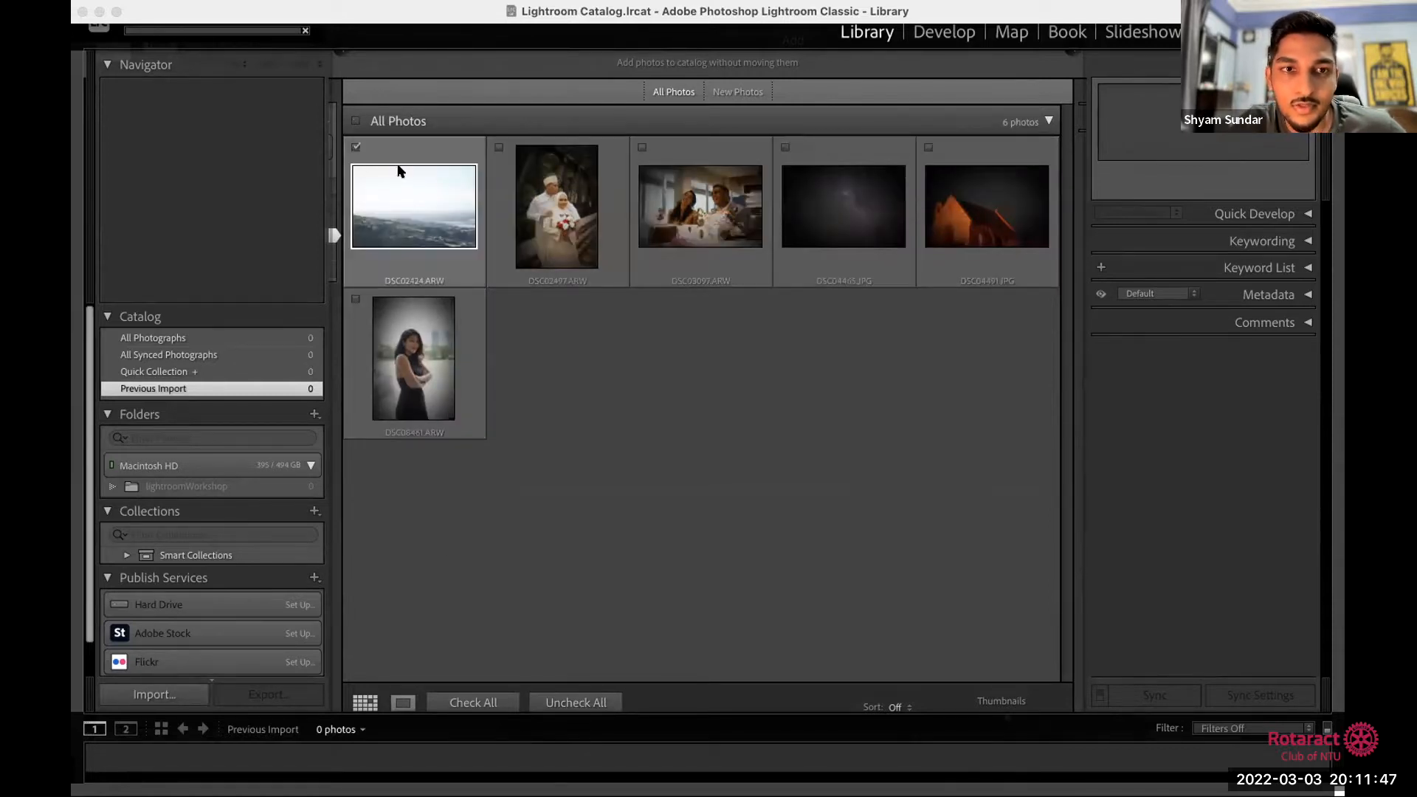
click(479, 699)
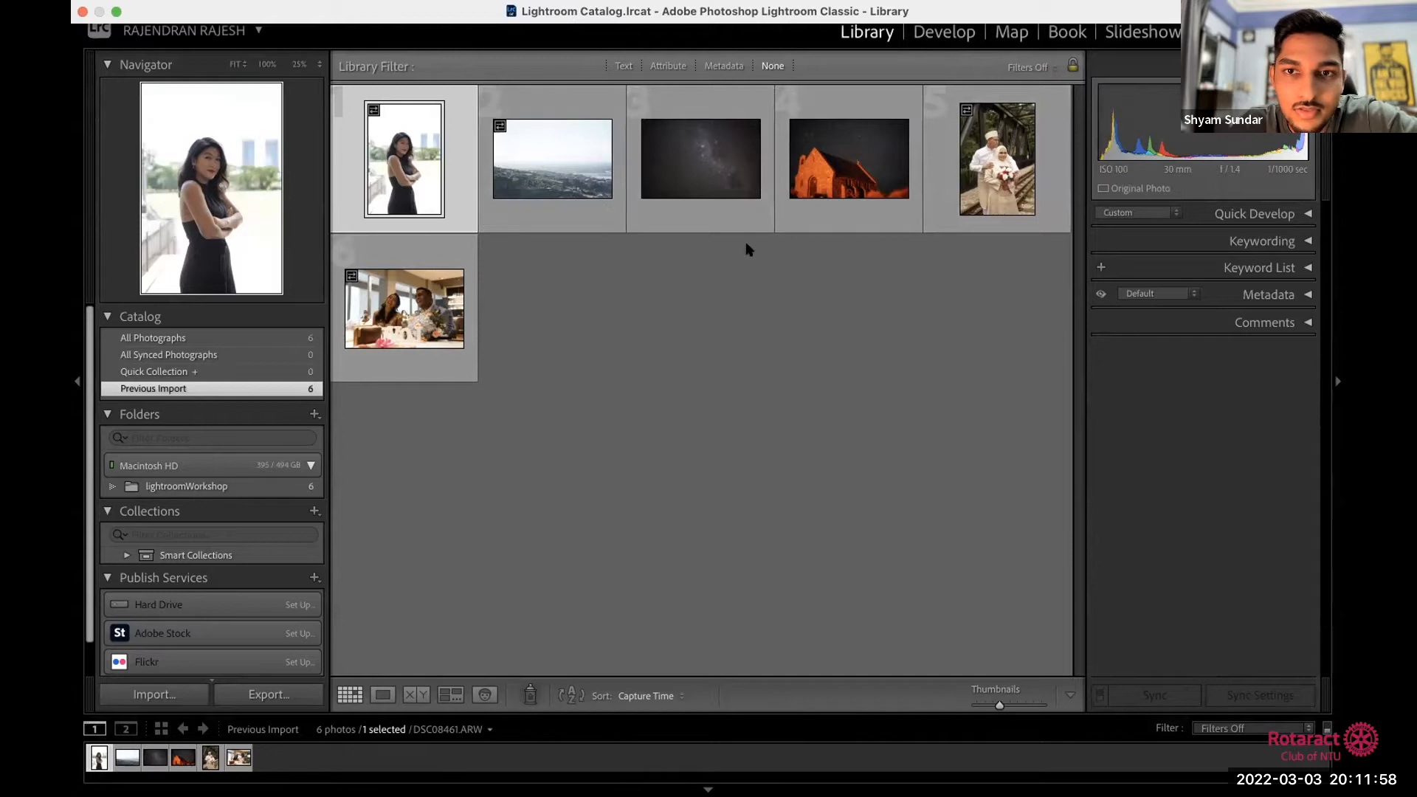
Step: Open DSC02497.ARW, the portrait of the couple on the railway tracks, in the Develop module
click(1008, 175)
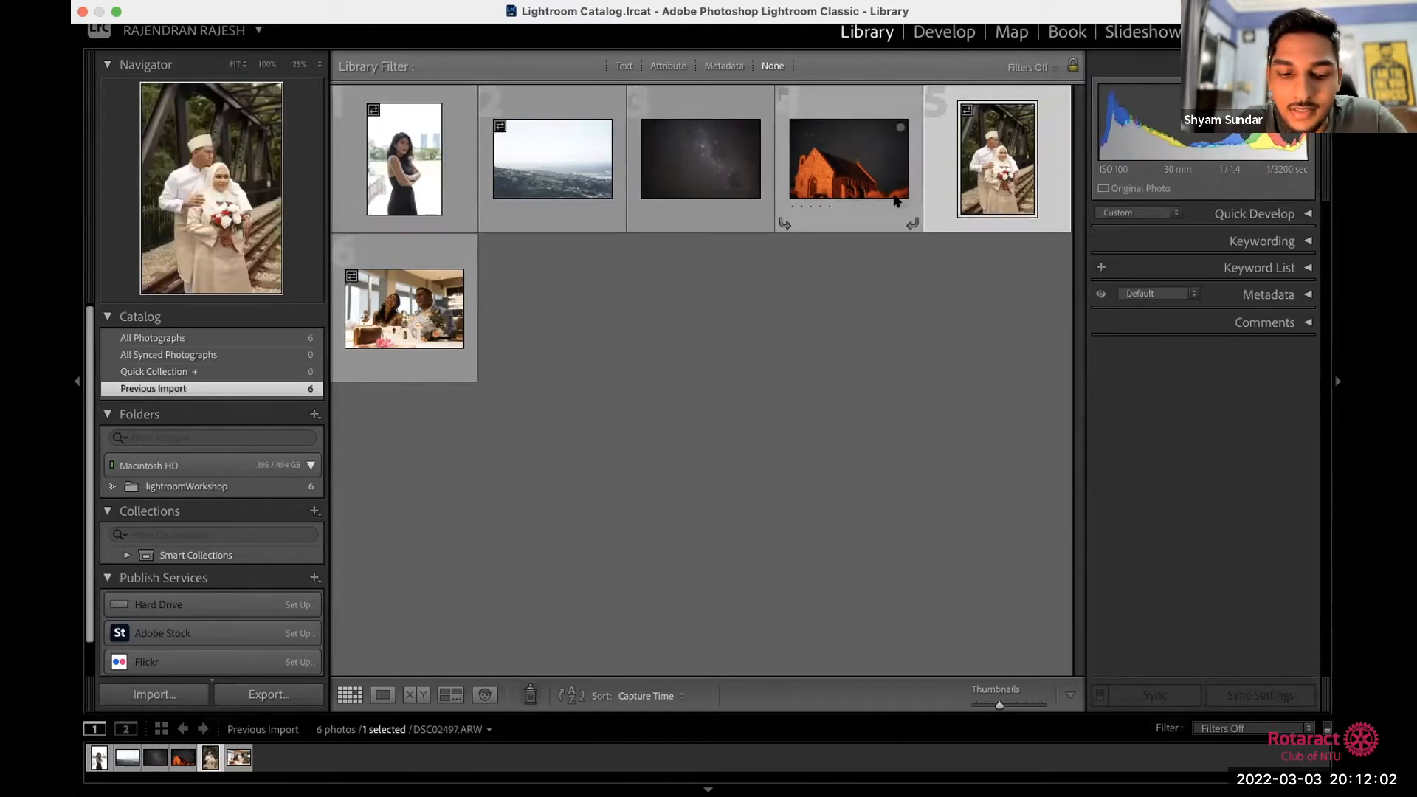
key(d)
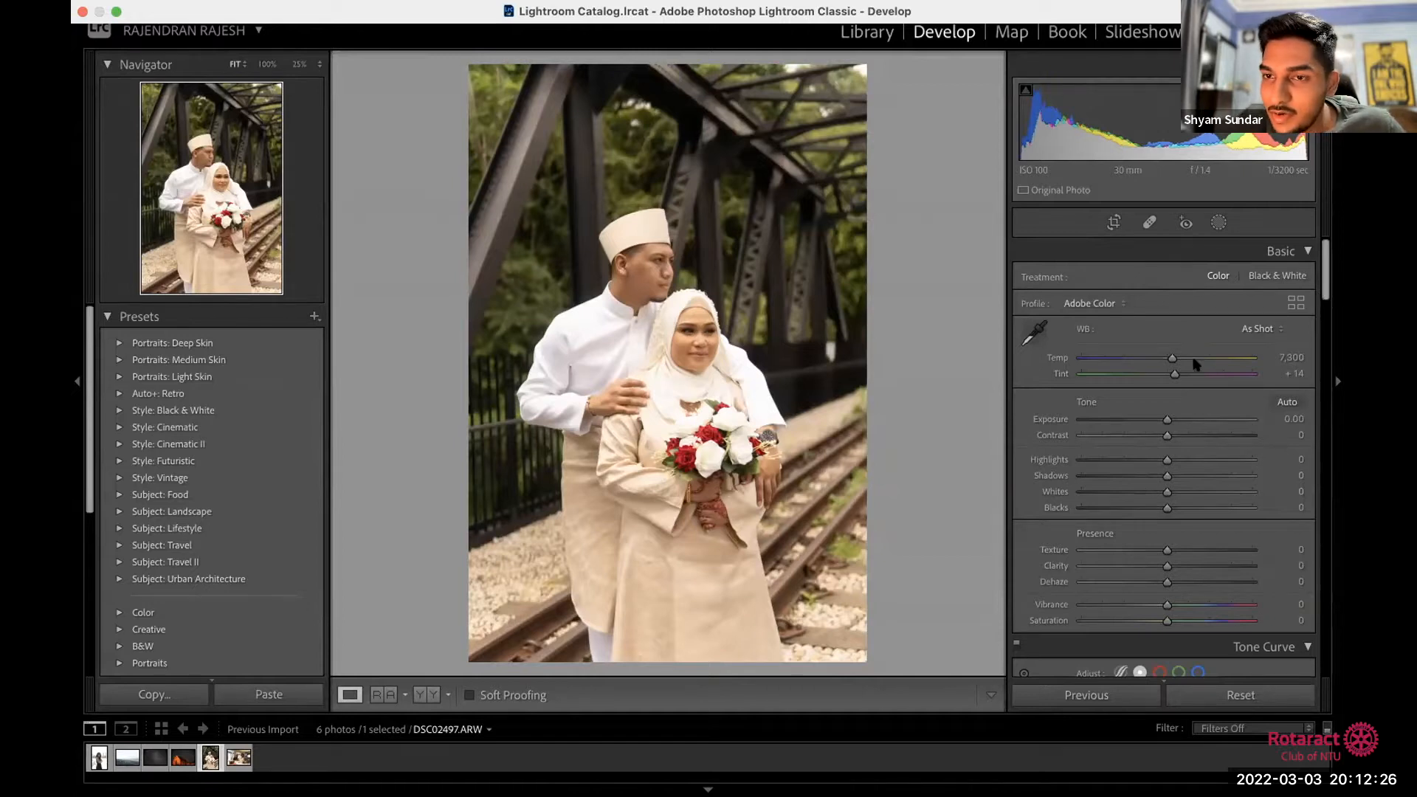
mouse_move(1325, 293)
mouse_down()
mouse_move(1326, 657)
mouse_move(1323, 279)
mouse_up()
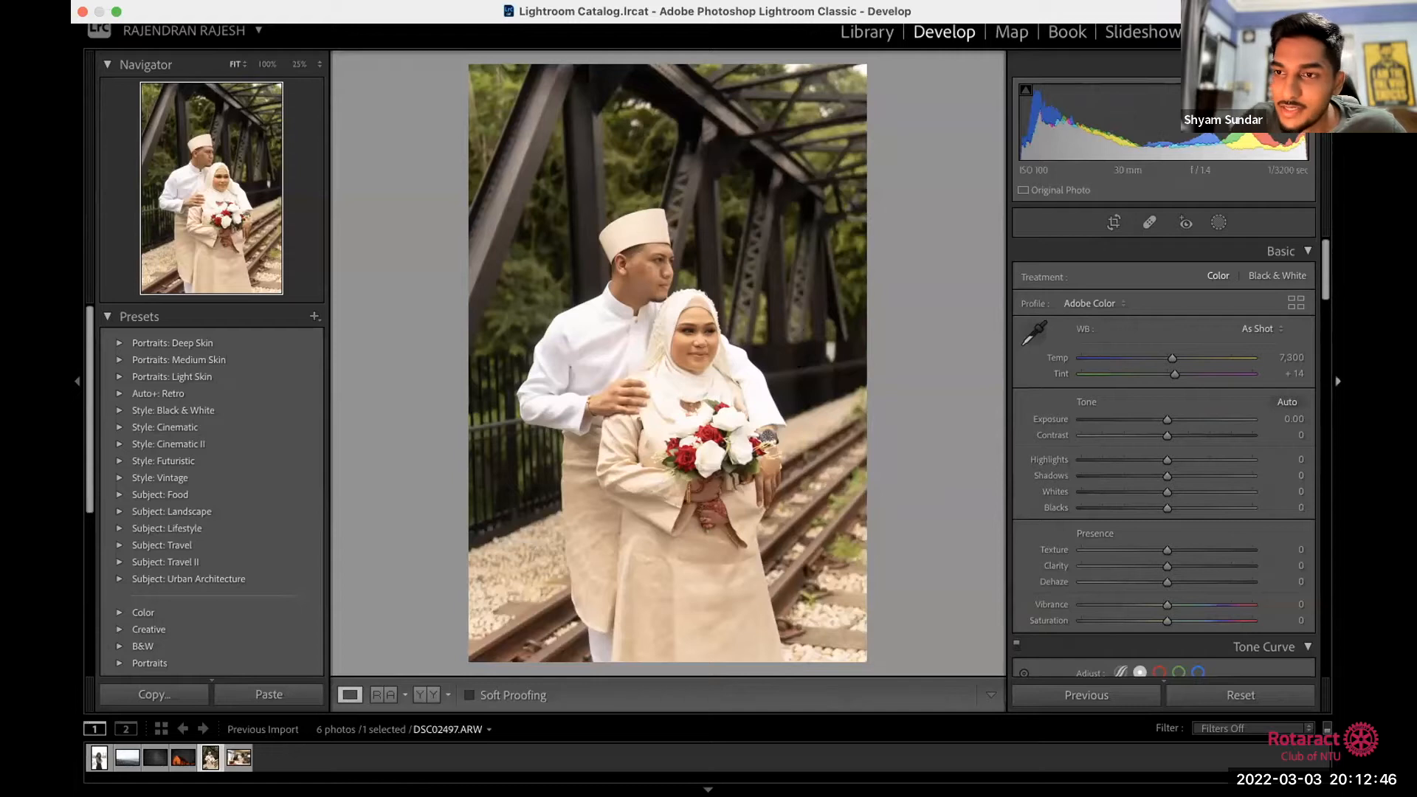
Step: Add a highlights point at input 191, output 191 and a shadows point at input 58, output 66 to the tone curve
scroll(1060, 487, down, 5)
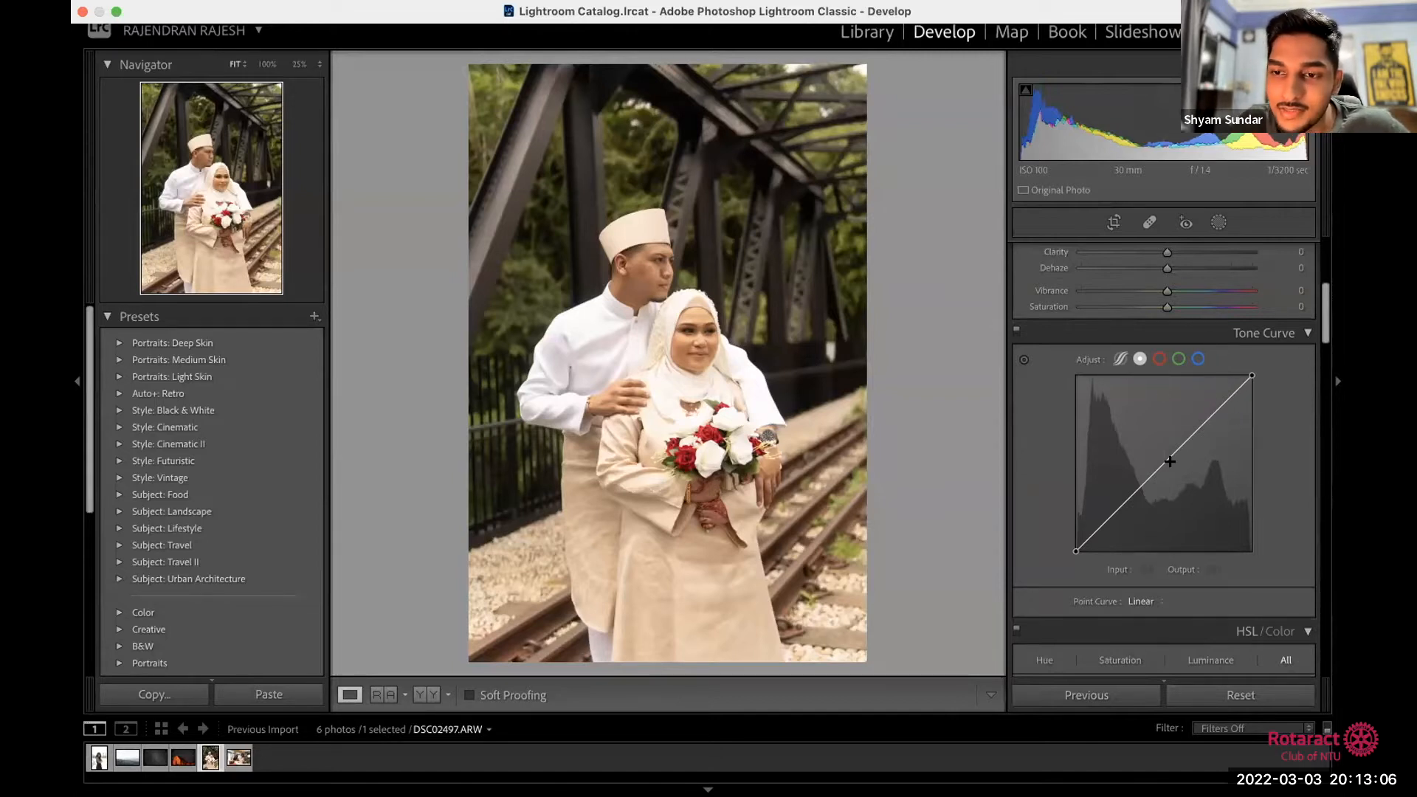
click(1207, 419)
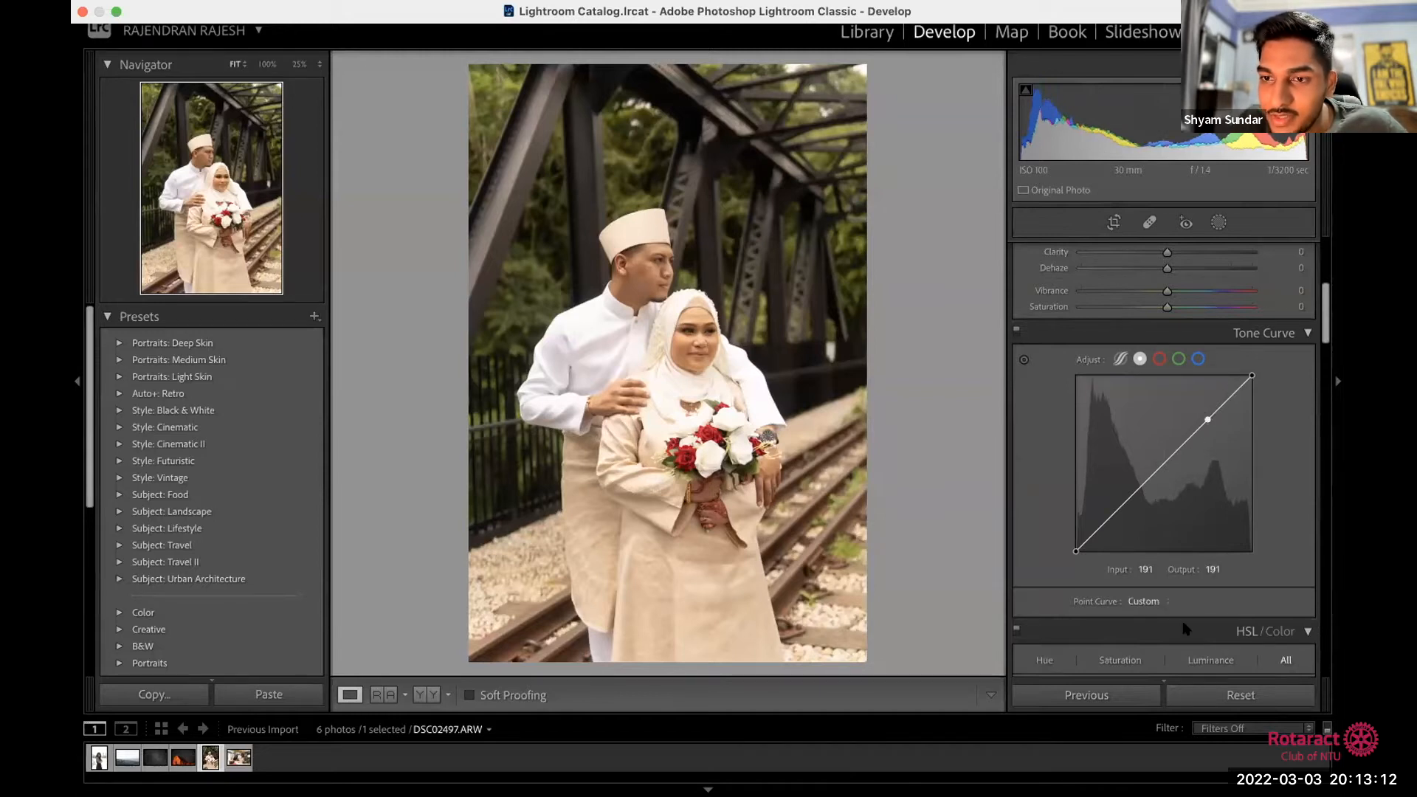
click(1112, 505)
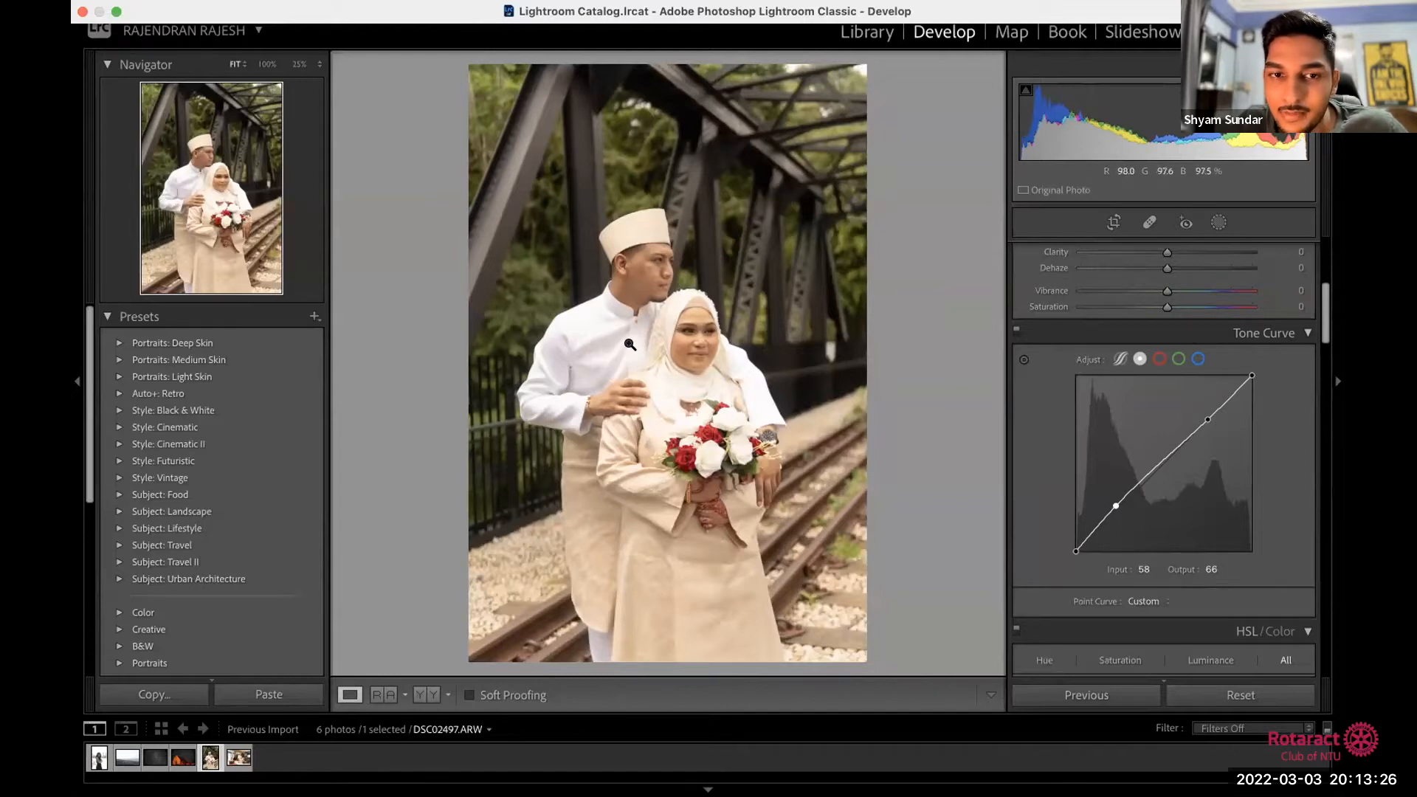
click(588, 332)
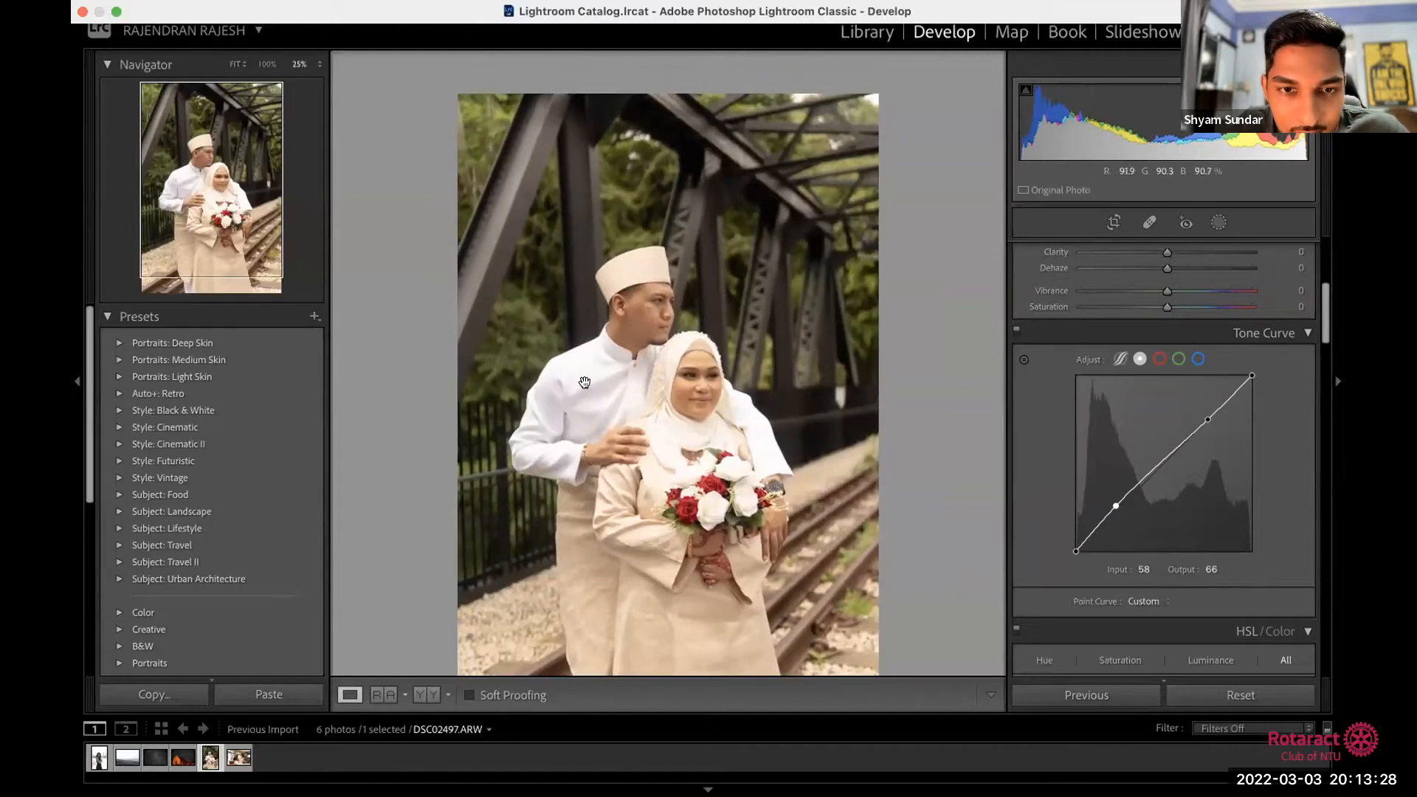
scroll(585, 383, down, 1)
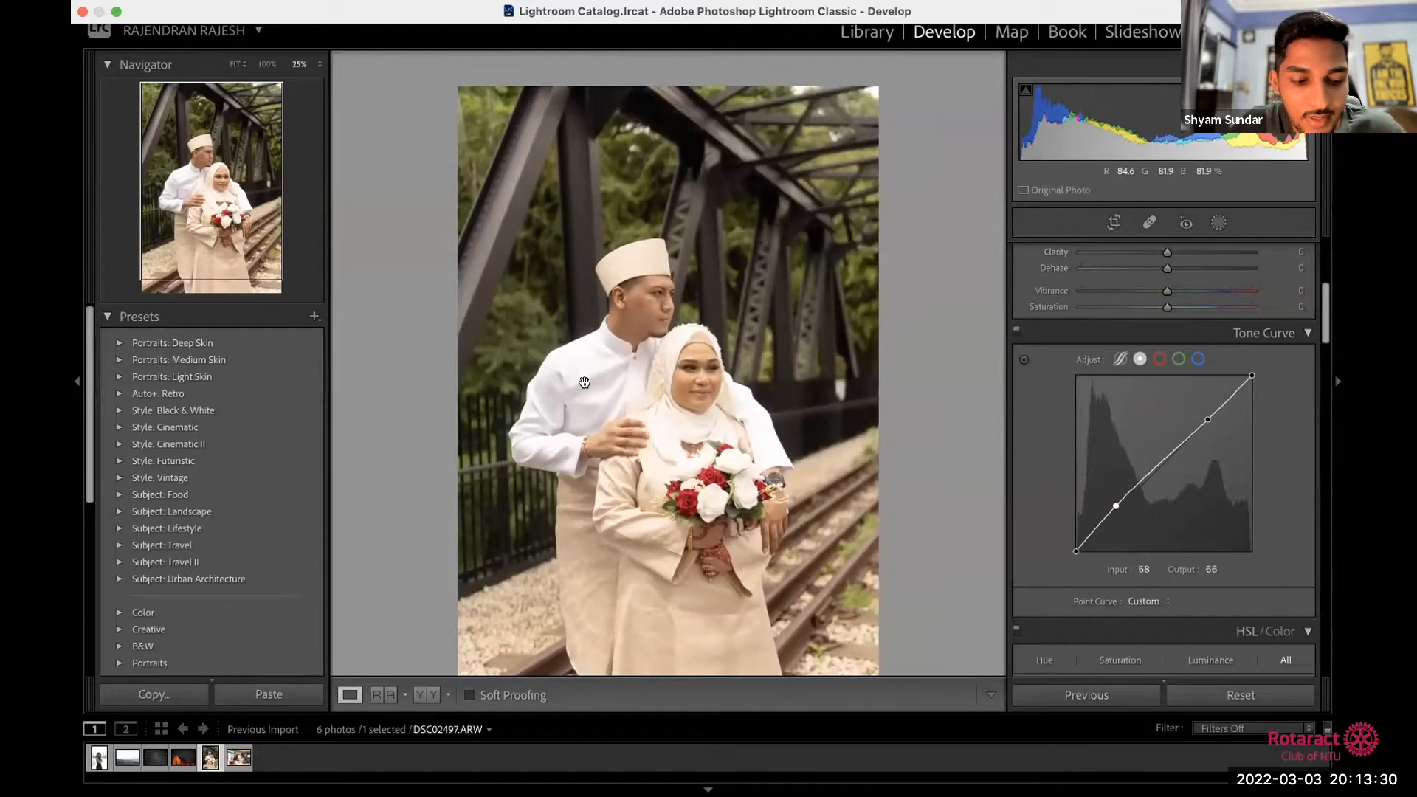
key(equal)
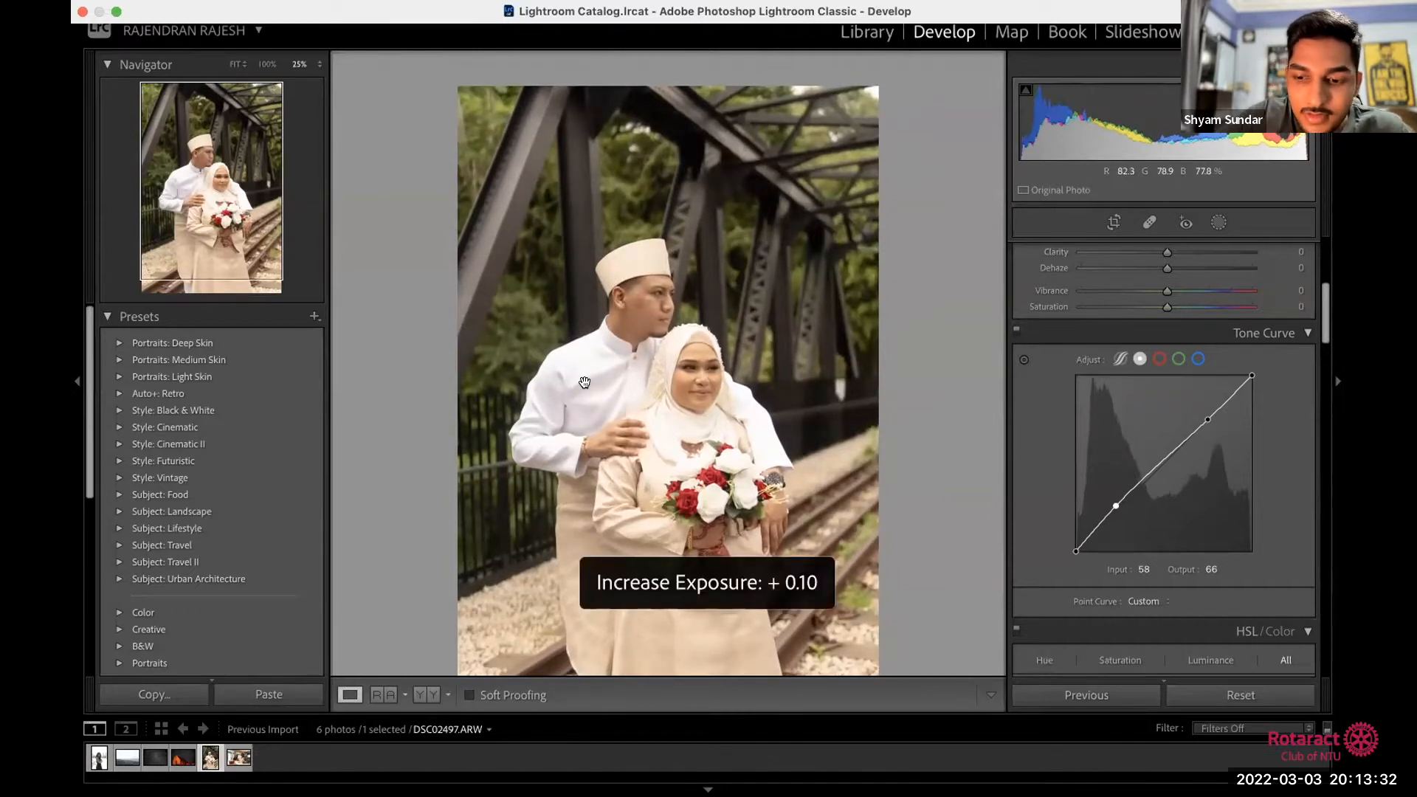
key(minus)
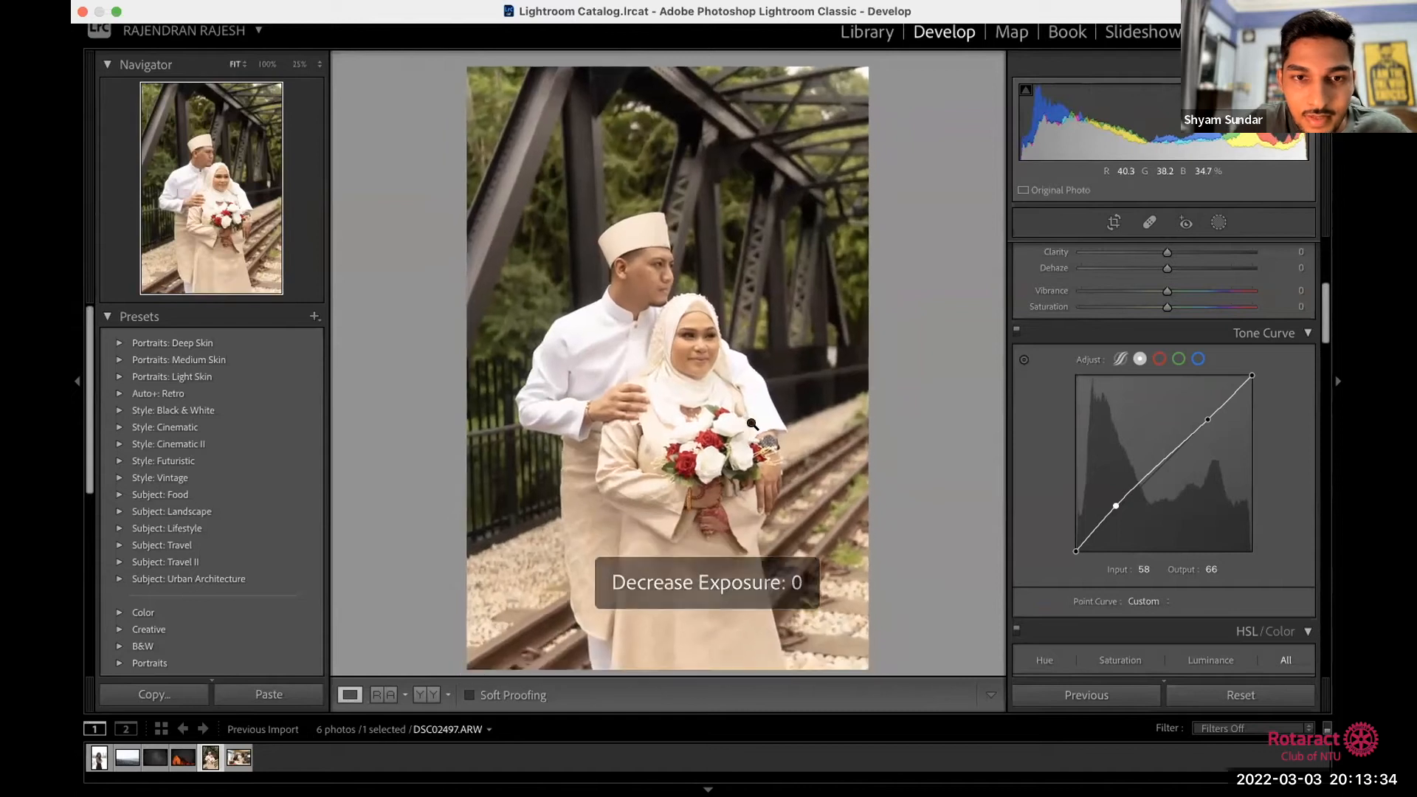
click(619, 338)
click(619, 338)
click(615, 379)
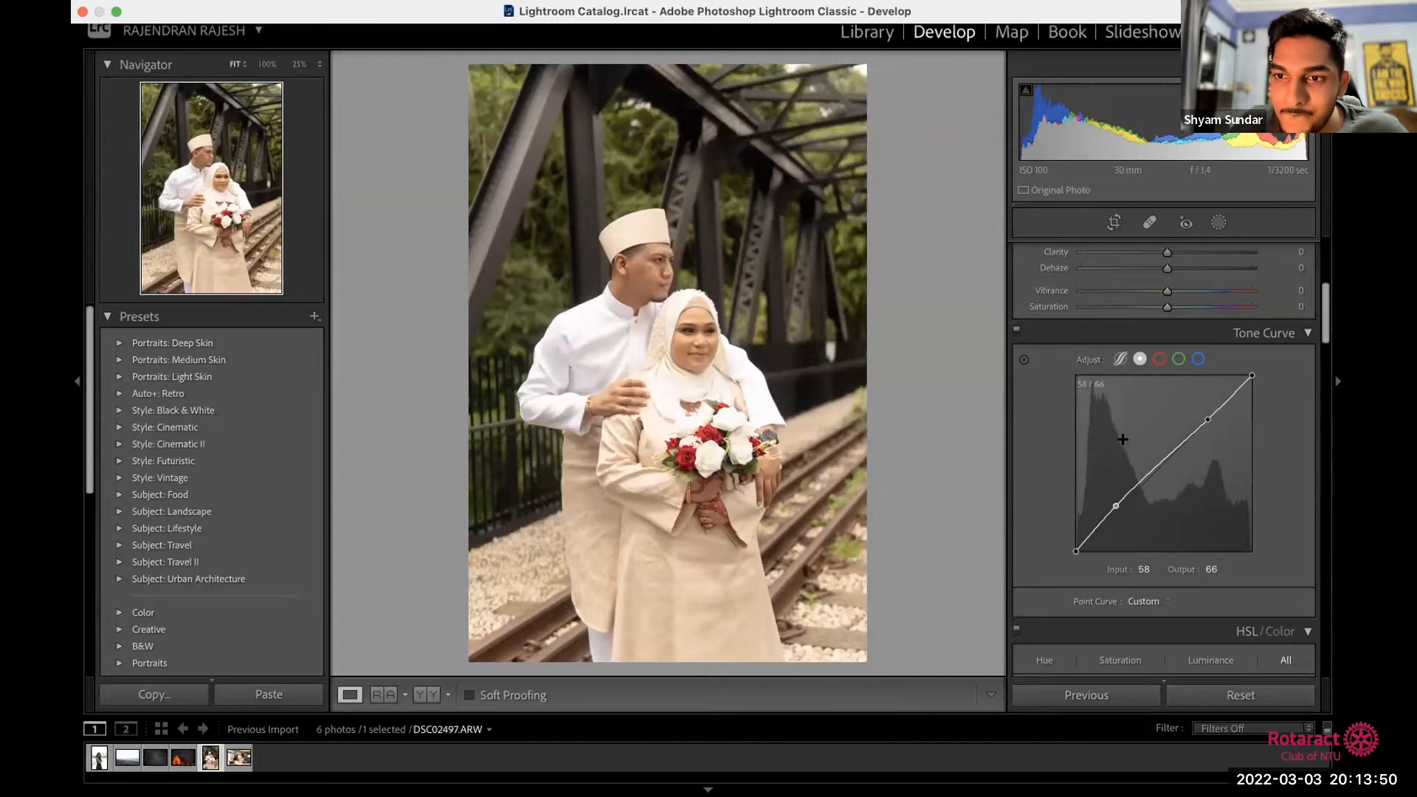
Step: Shape a gentle contrast curve by raising the highlights point slightly and moving the shadows point to input 62, output 63
click(1204, 418)
drag(1205, 416, 1199, 403)
drag(1112, 499, 1117, 509)
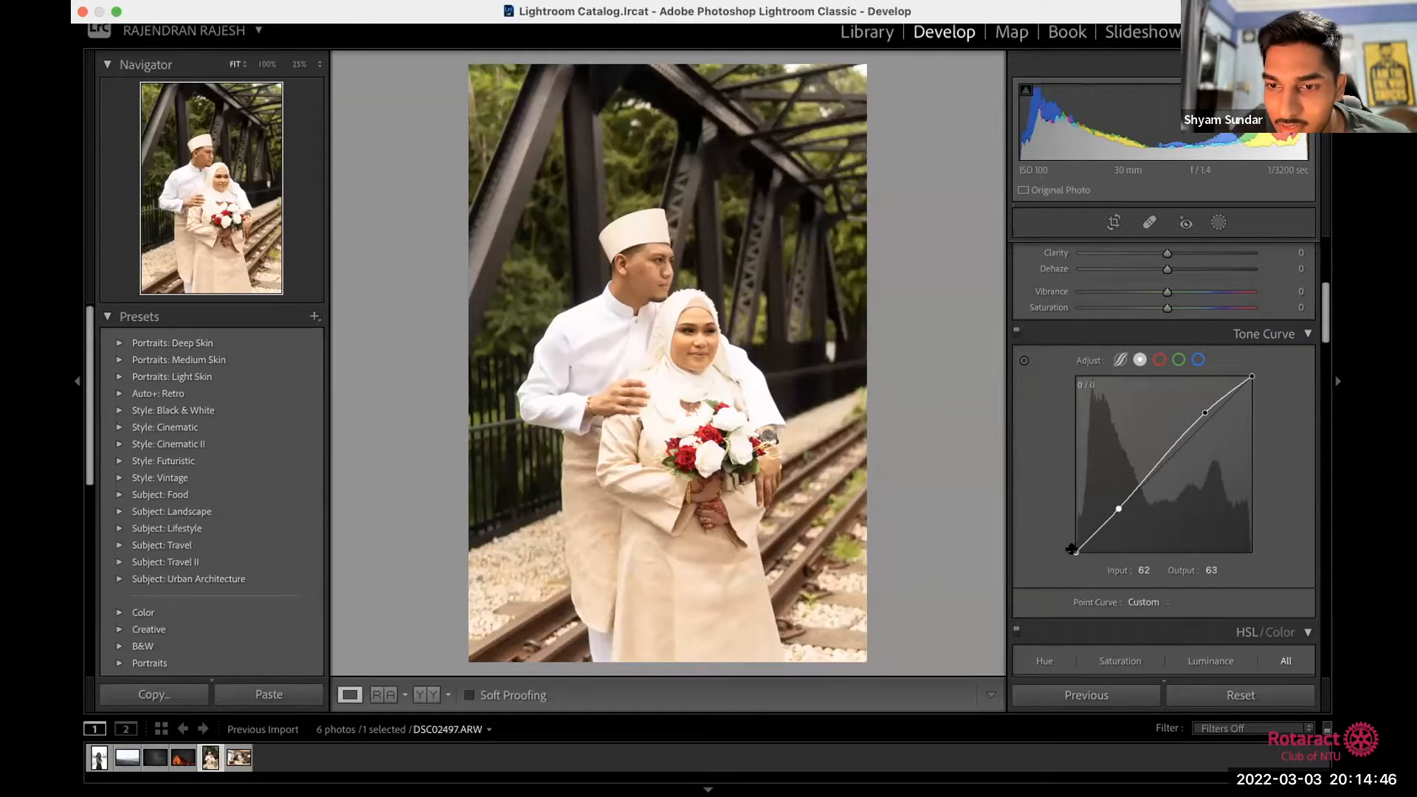
Step: Fade the ends of the tone curve by lifting the black point to output 19 and lowering the white point to output 247
drag(1072, 549, 1009, 523)
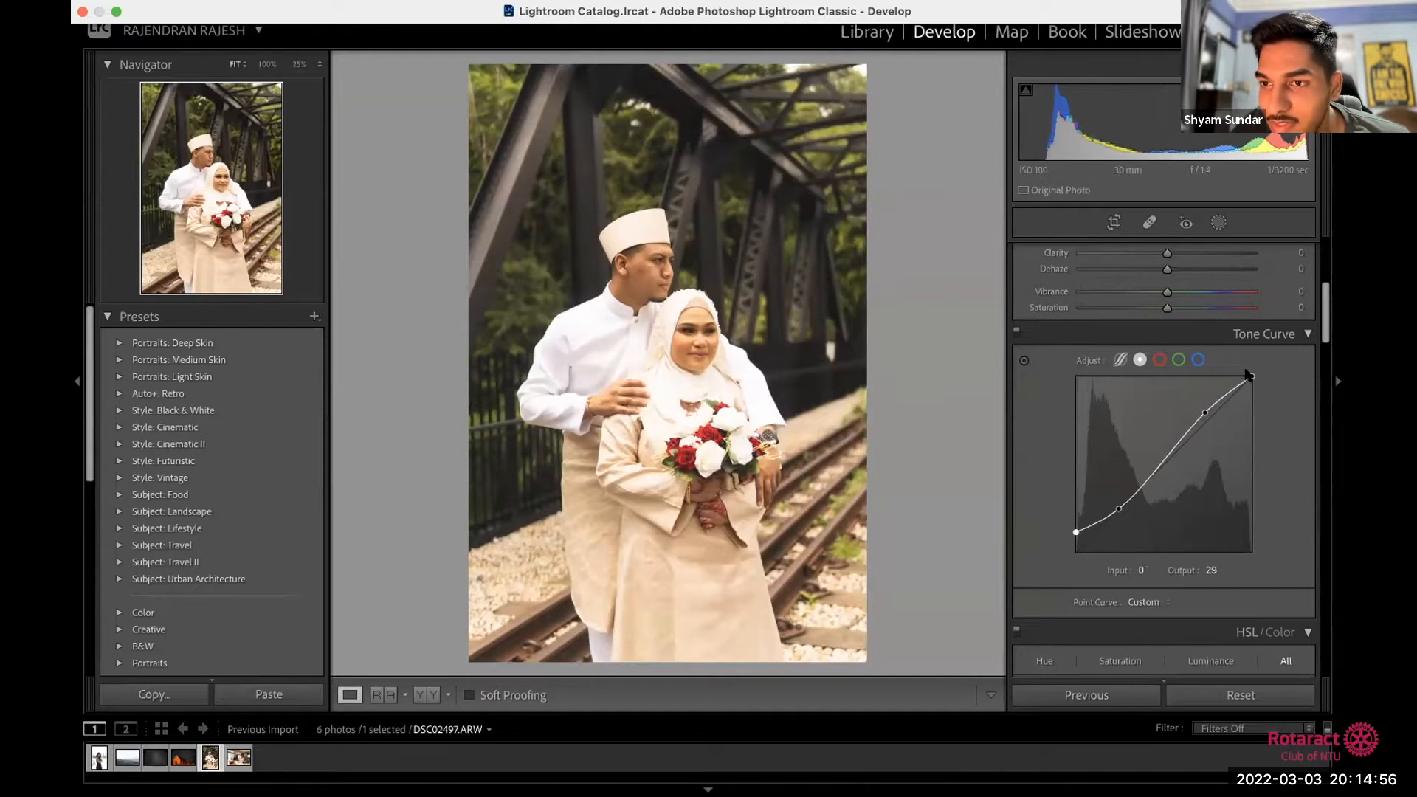
drag(1251, 375, 1248, 375)
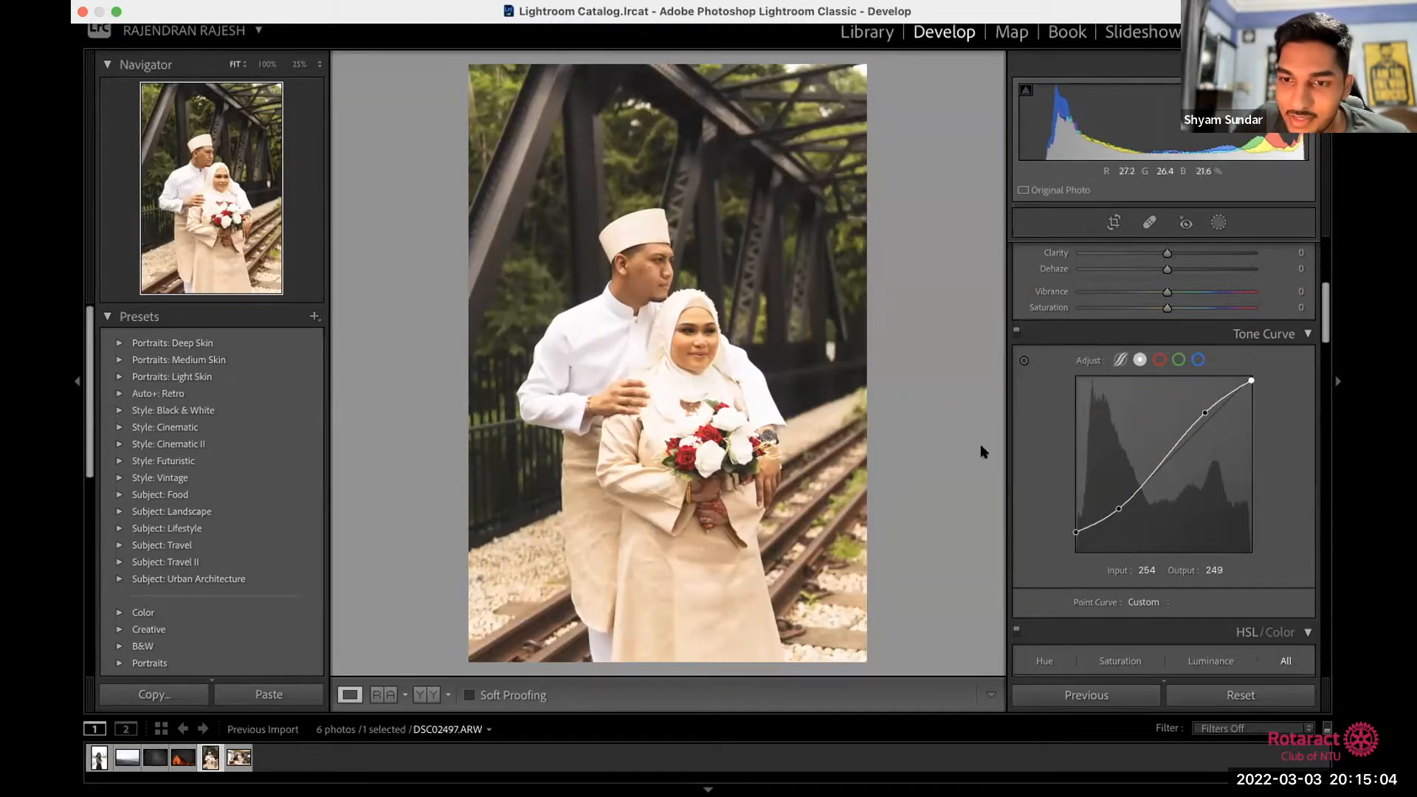
drag(1075, 531, 1030, 532)
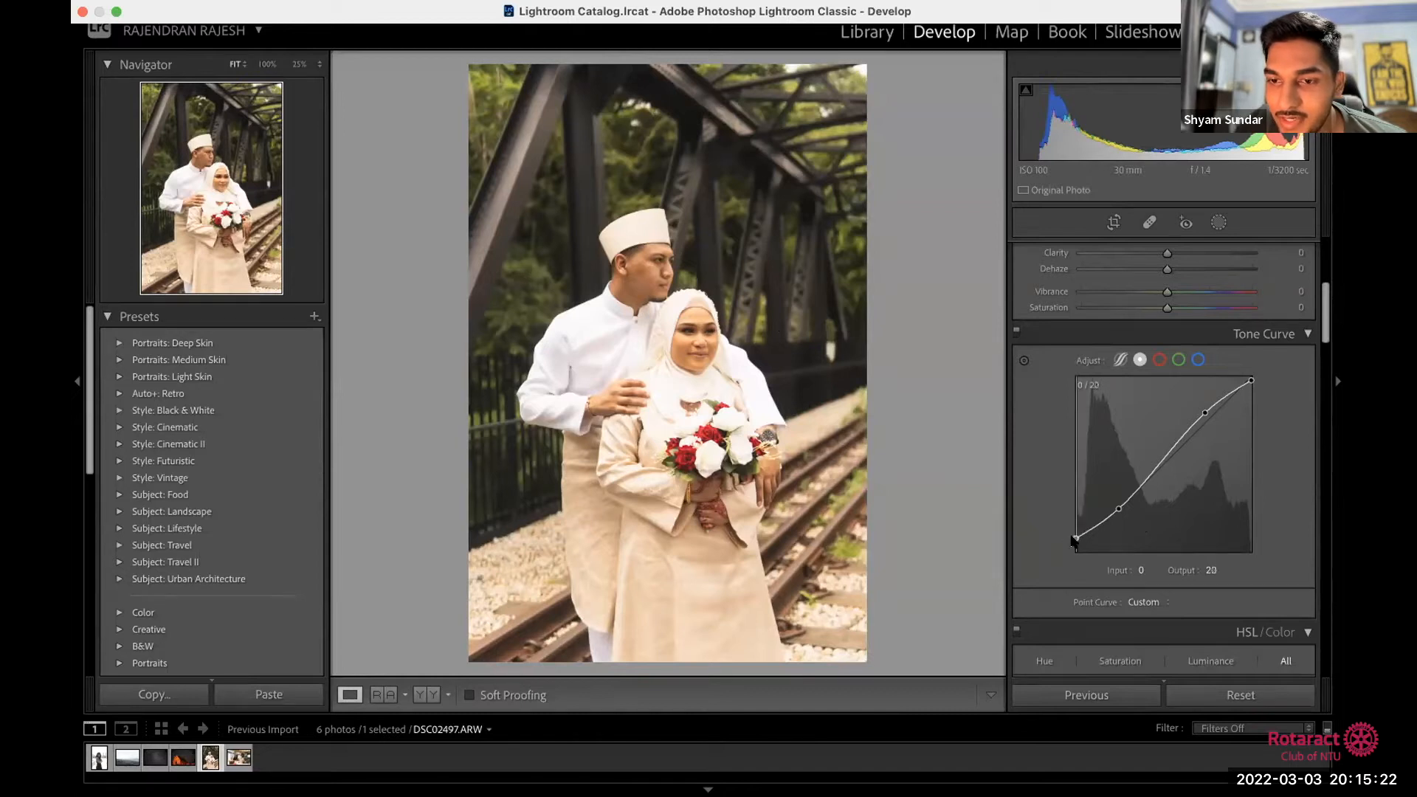
drag(1071, 537, 1072, 539)
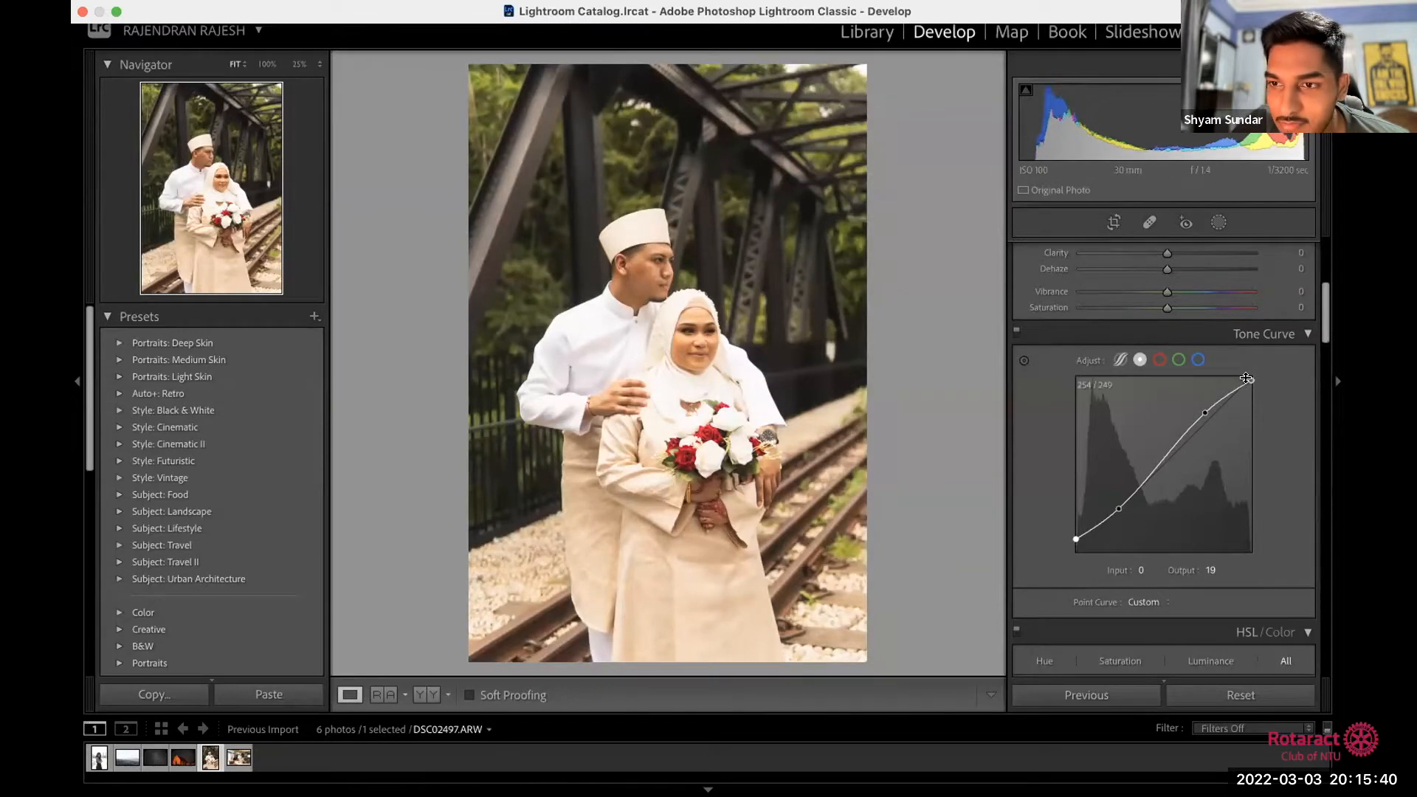
drag(1247, 379, 1255, 402)
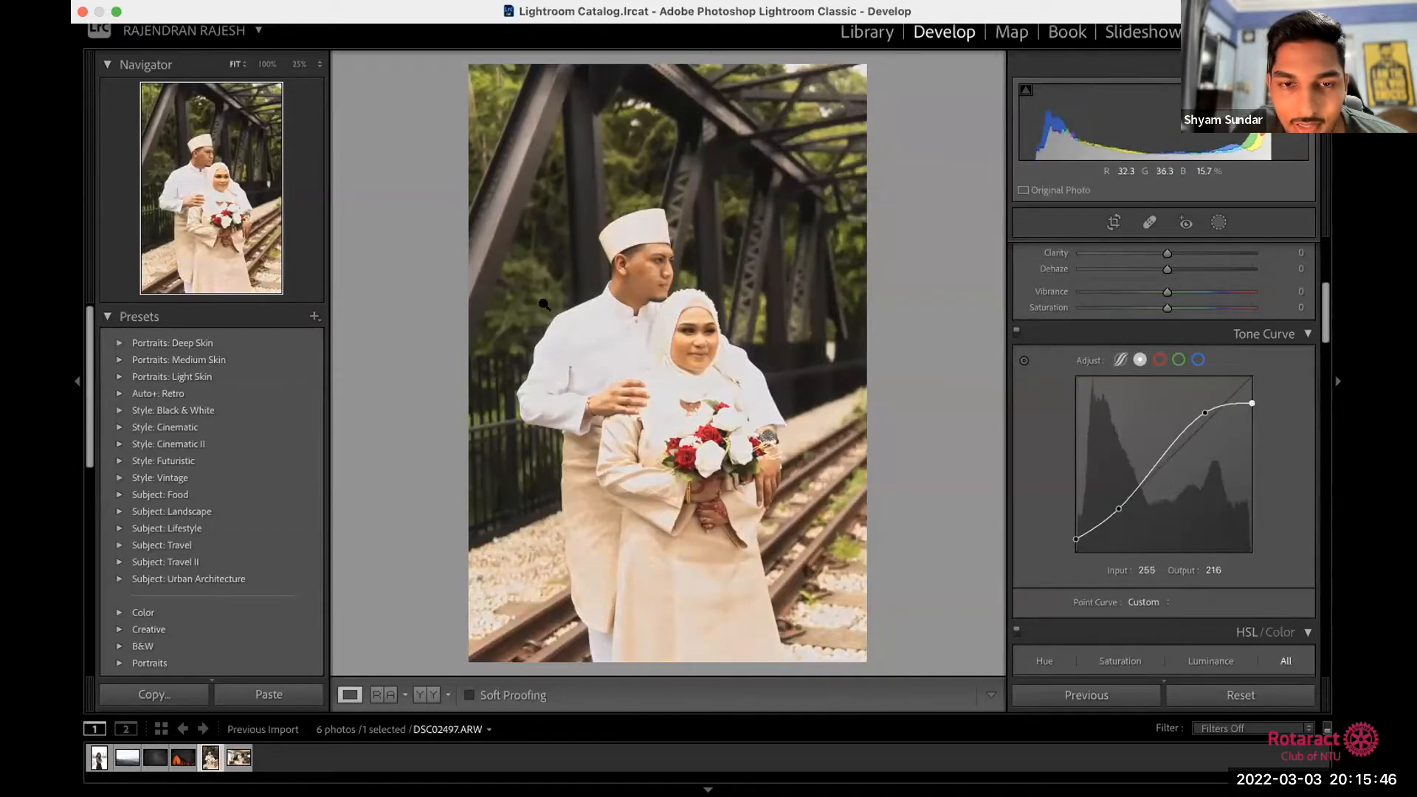
drag(1254, 405, 1292, 377)
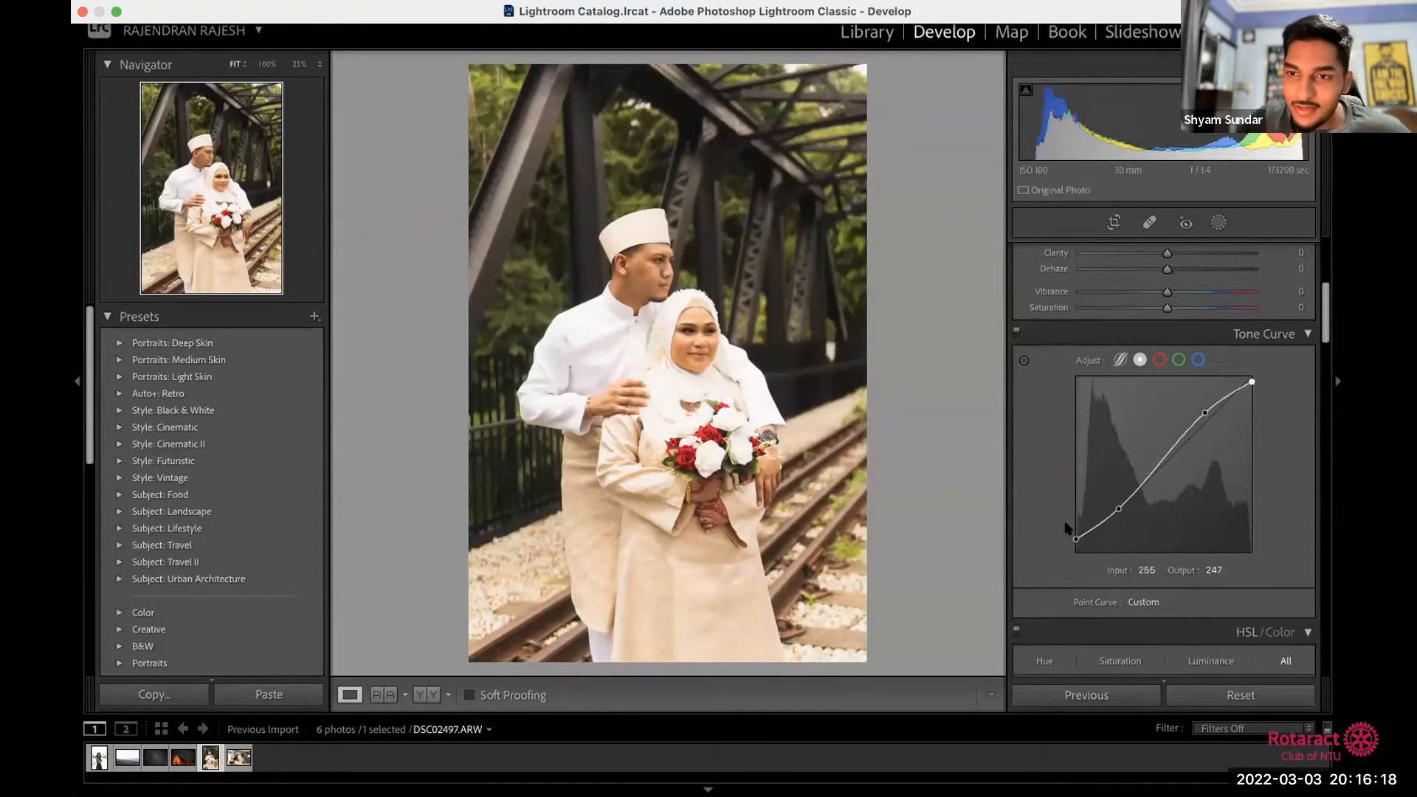
Step: Examine the red, green and blue channel tone curves and return to the combined point curve
click(1159, 360)
click(1178, 359)
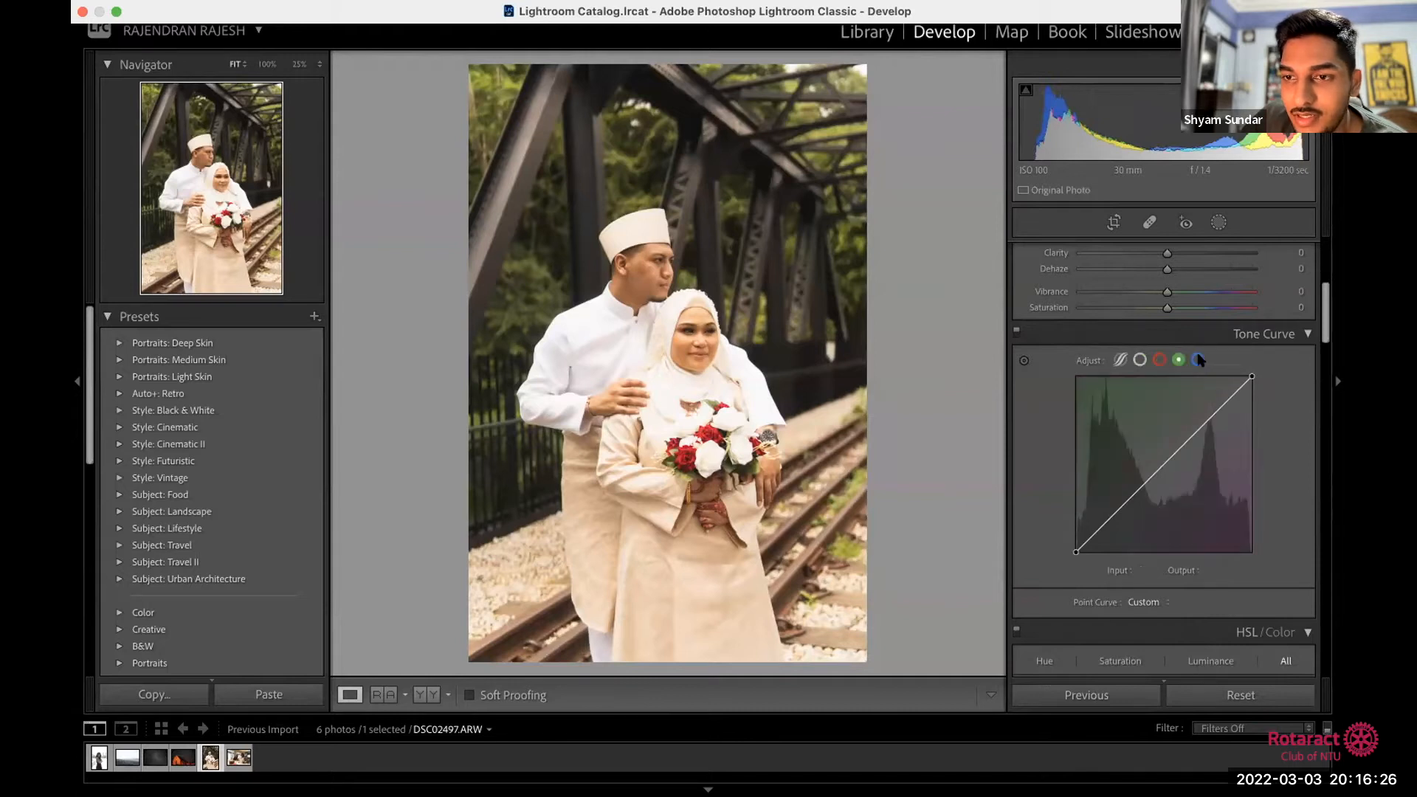
click(1197, 359)
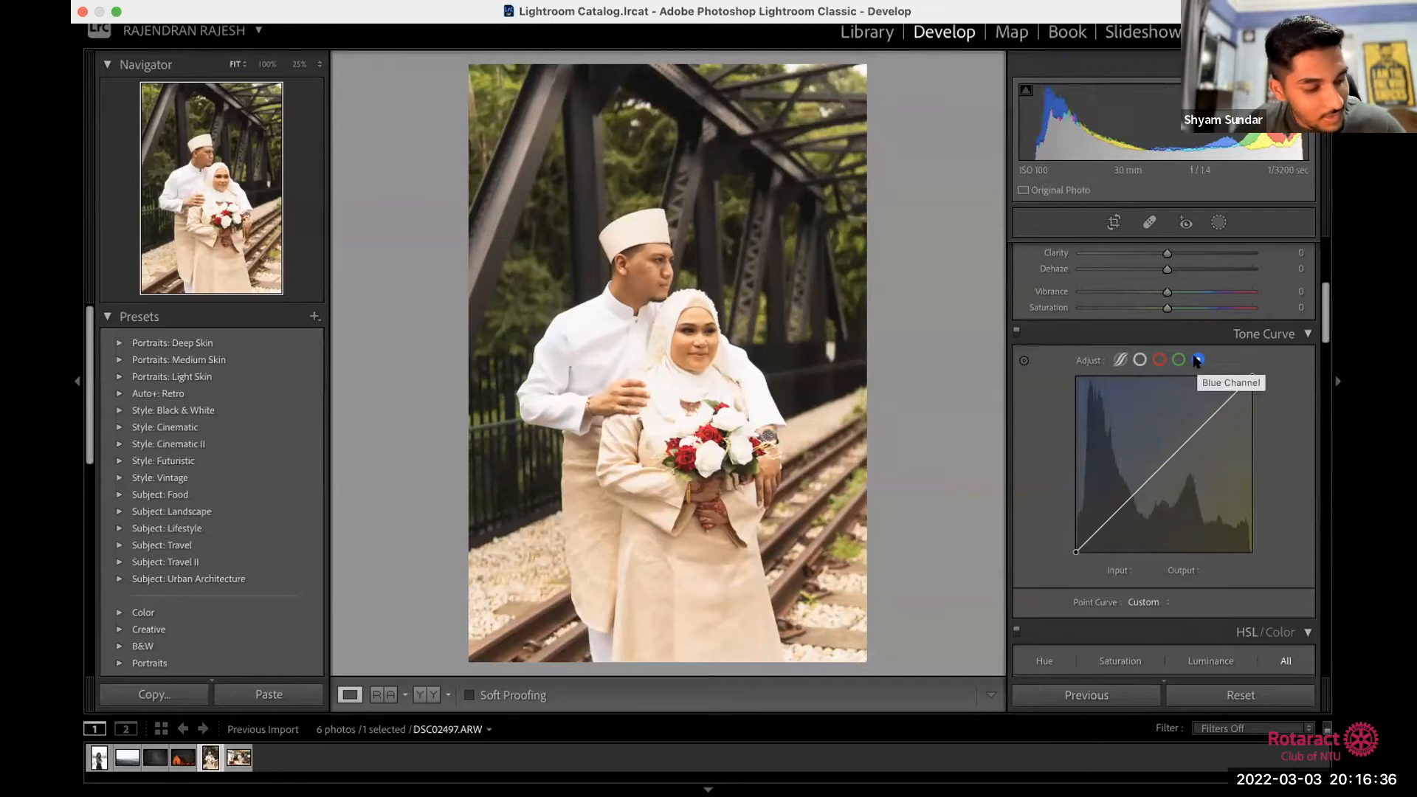
click(1139, 360)
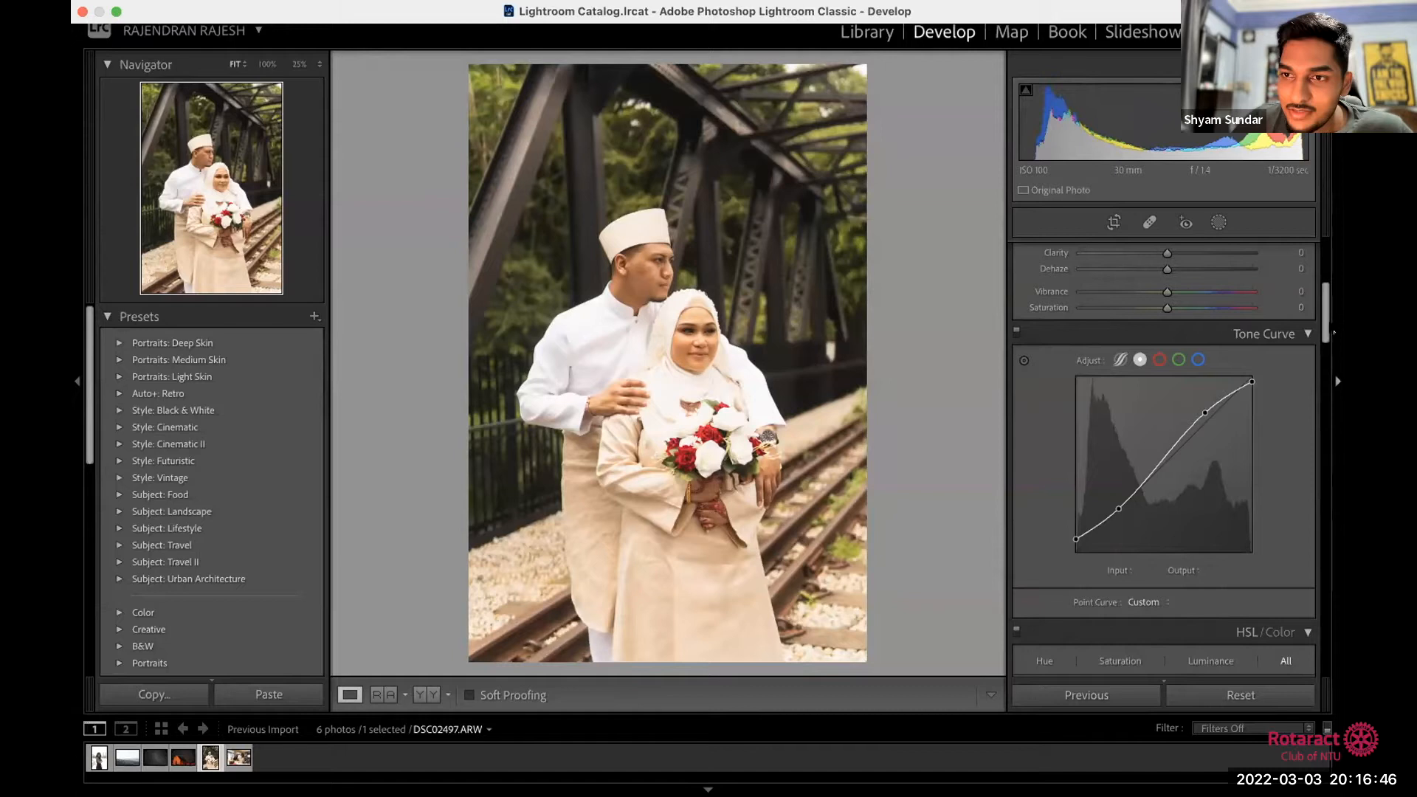
Step: Try white balance temperatures of 9,644 and 4,695 and undo both changes
scroll(1333, 333, up, 5)
scroll(1172, 463, up, 3)
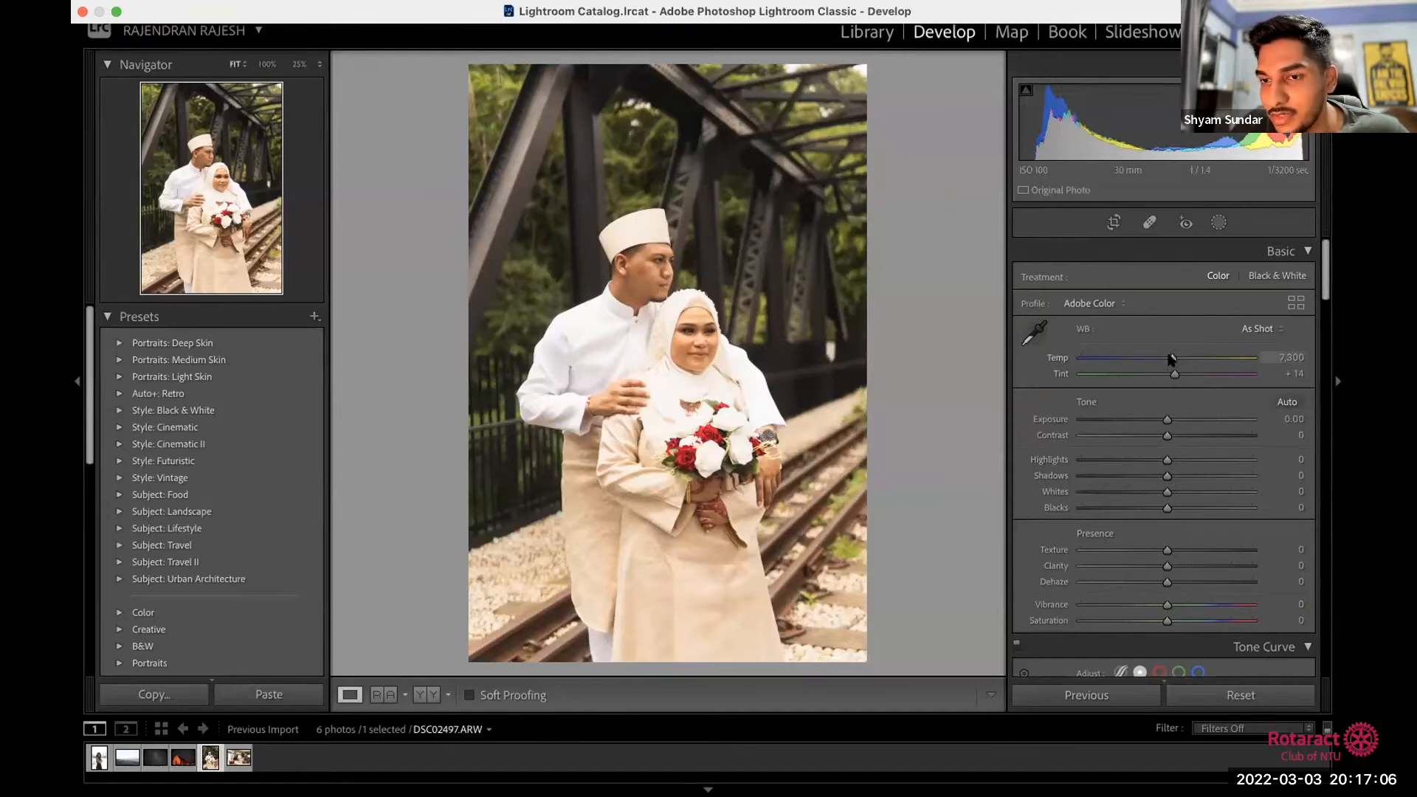
drag(1172, 358, 1197, 360)
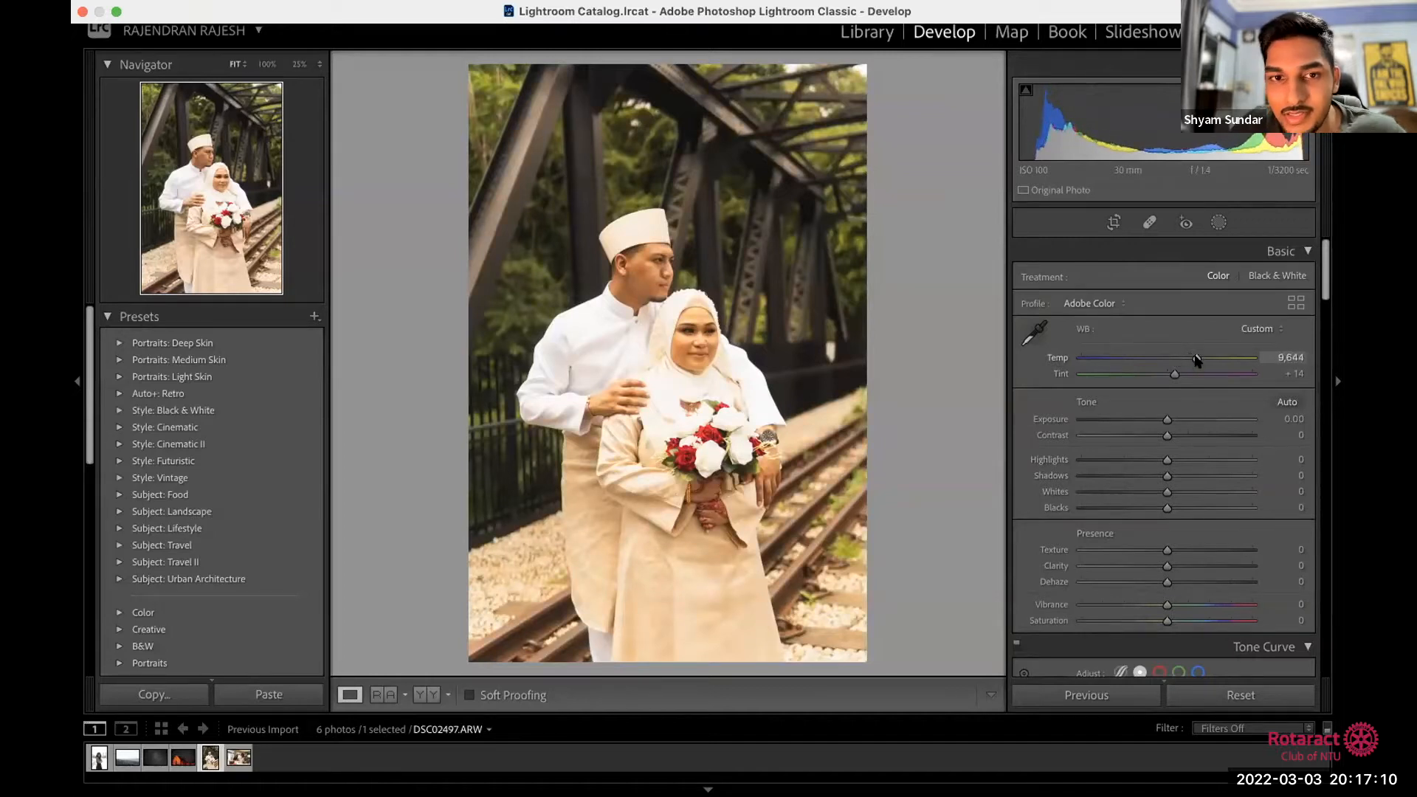
drag(1197, 361, 1131, 361)
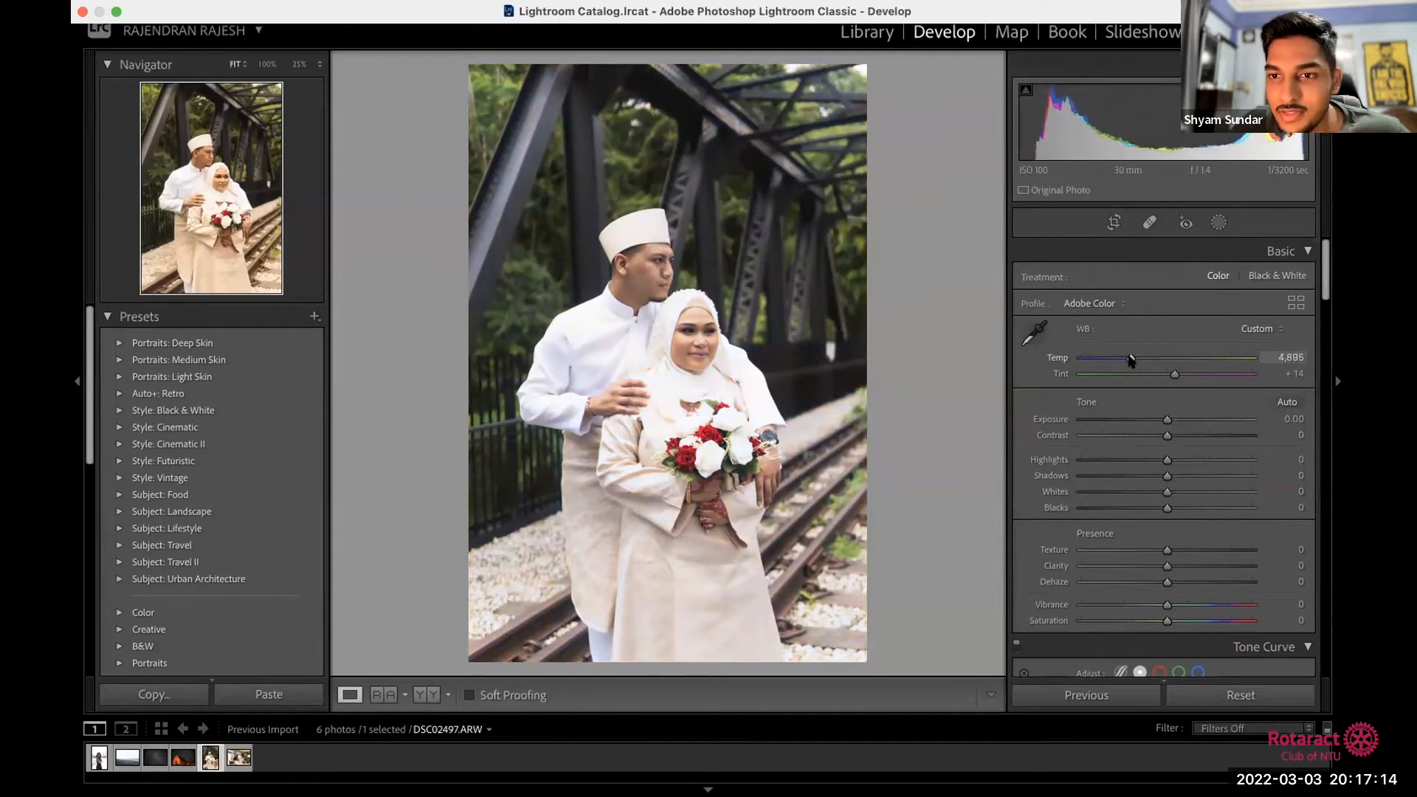
key(super+z)
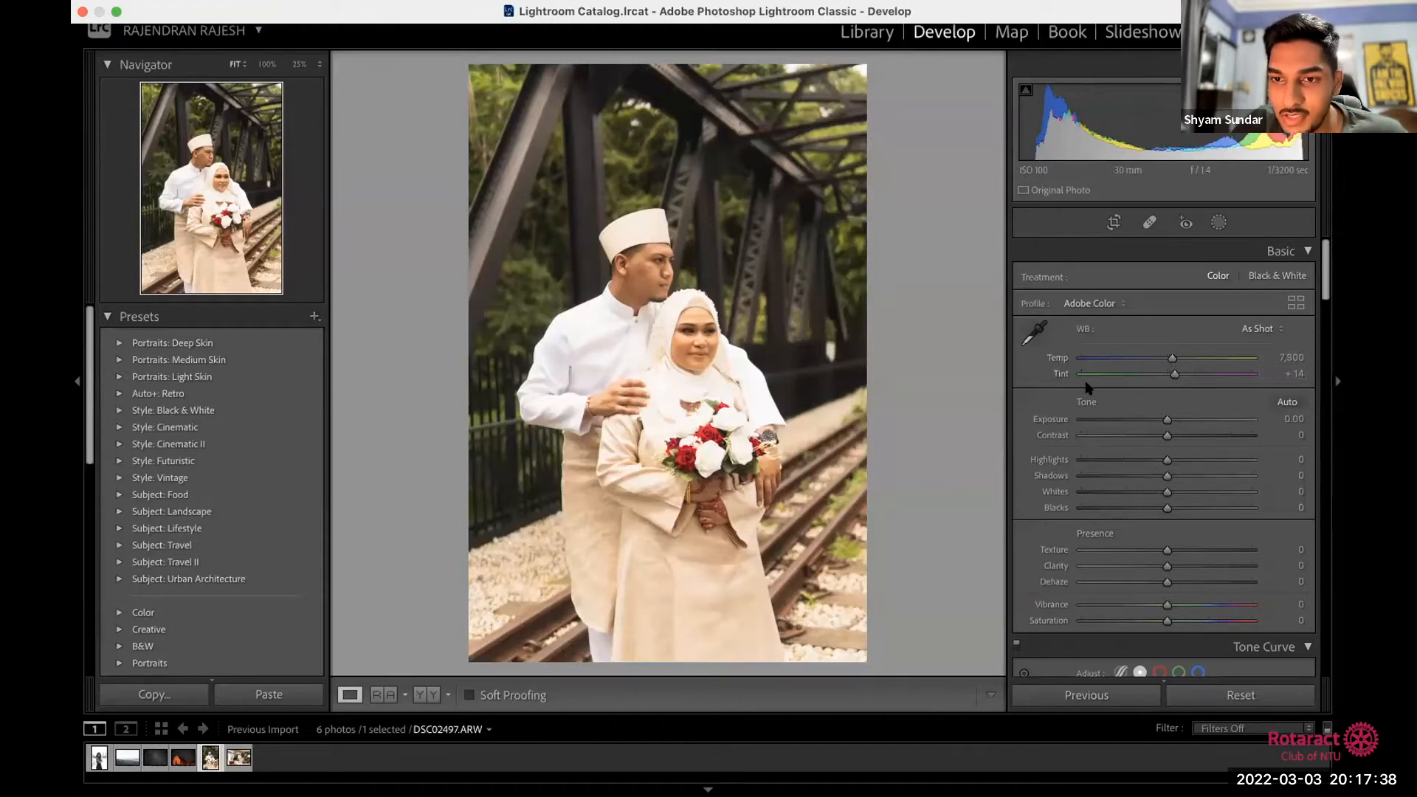
Step: Set the white balance tint to +10 and change the colour profile to Adobe Portrait
click(1172, 373)
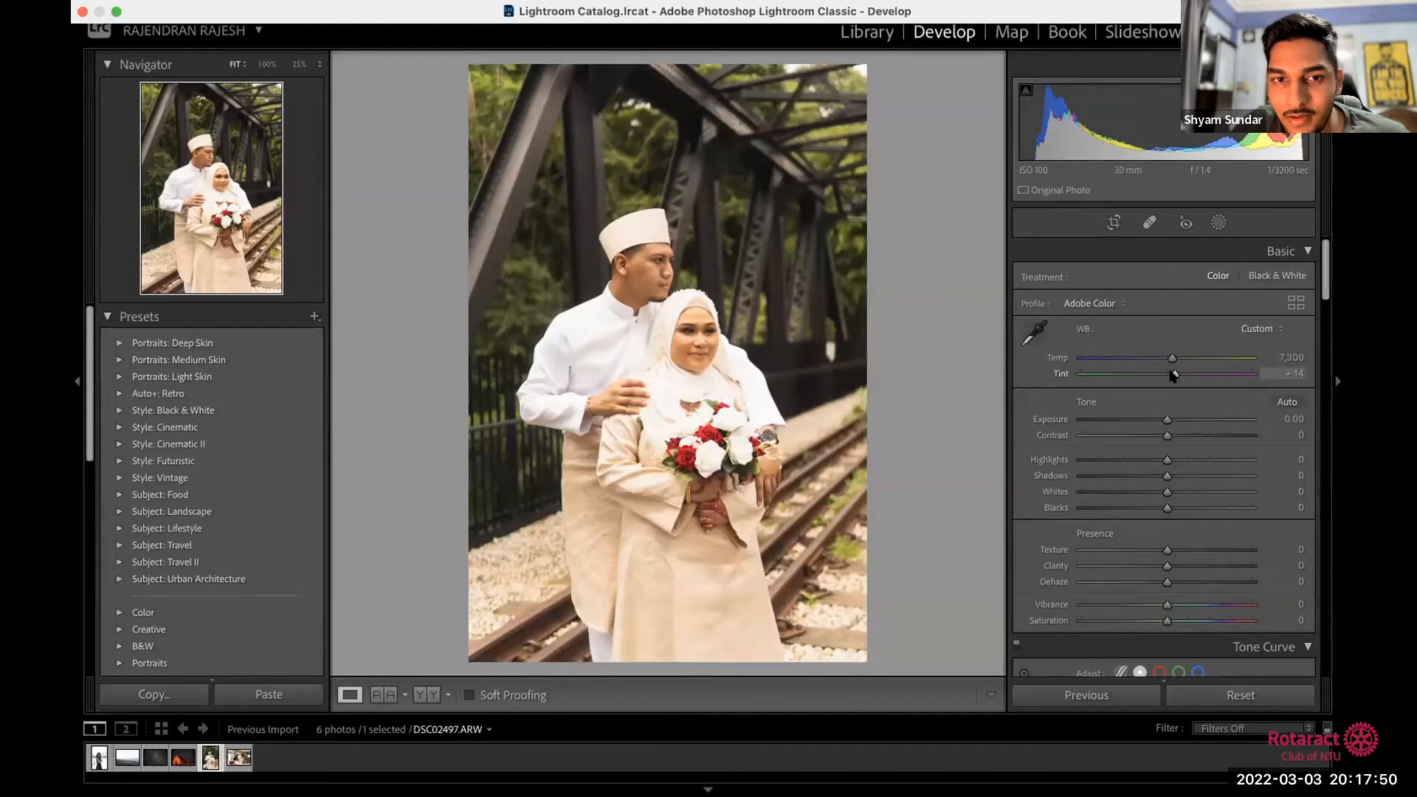
drag(1166, 372, 1164, 375)
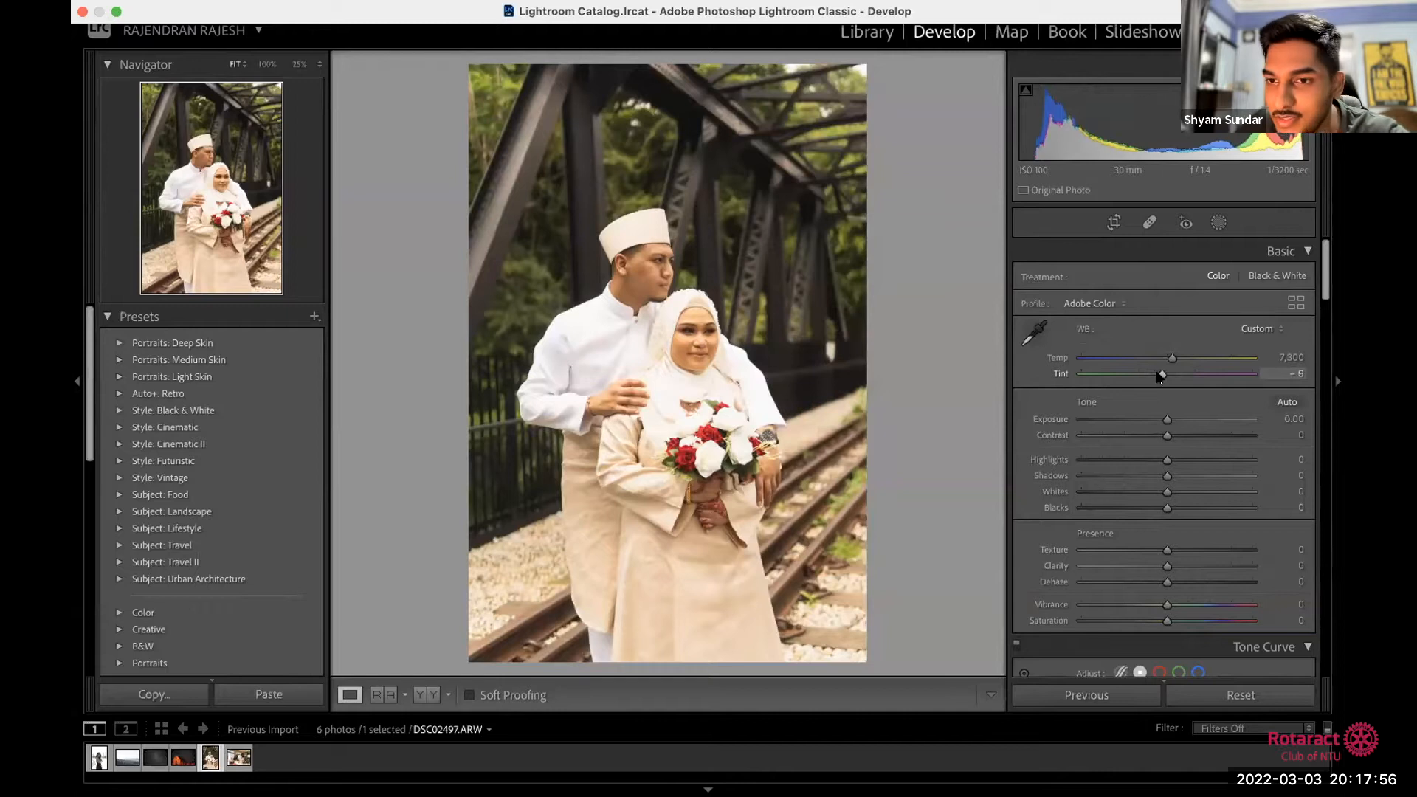
drag(1163, 375, 1170, 377)
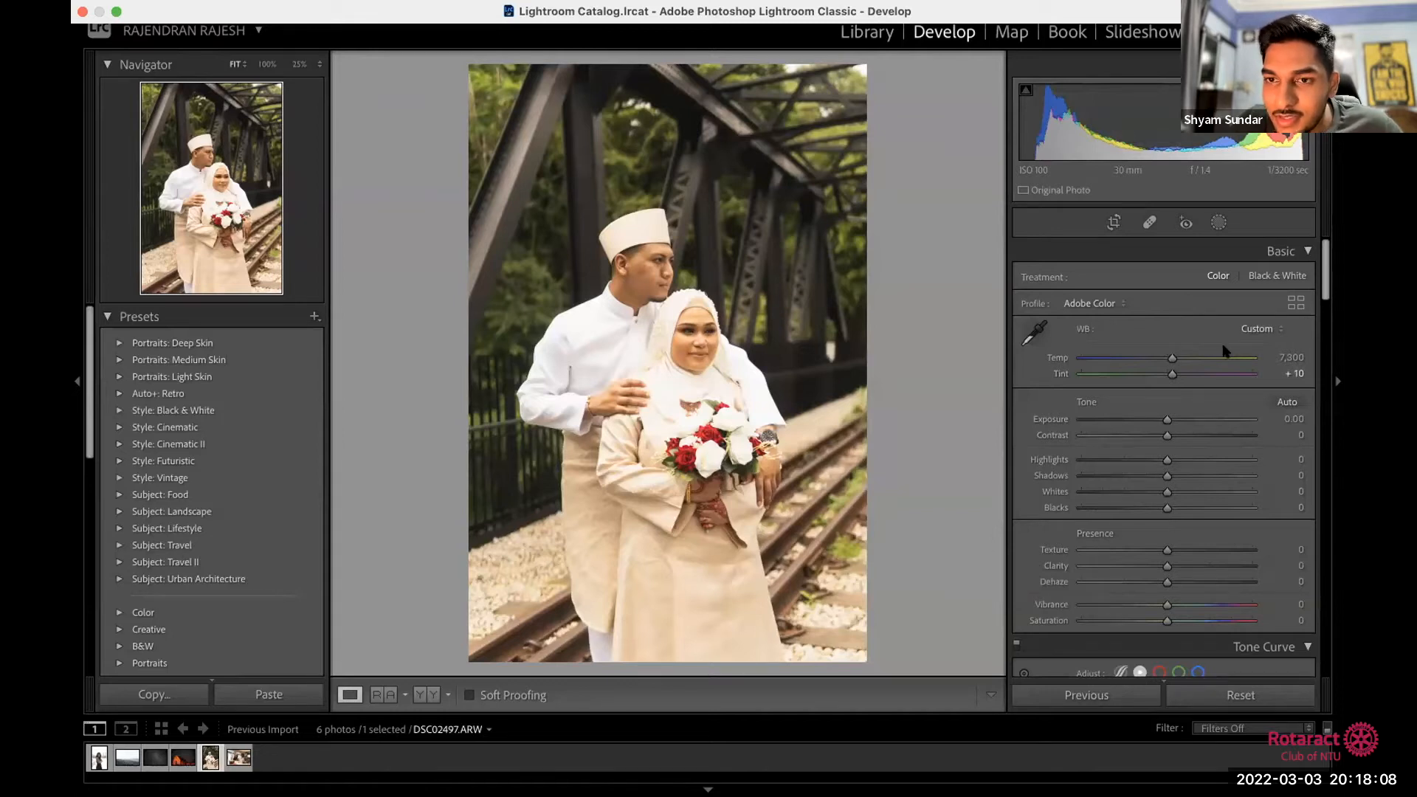
click(1106, 304)
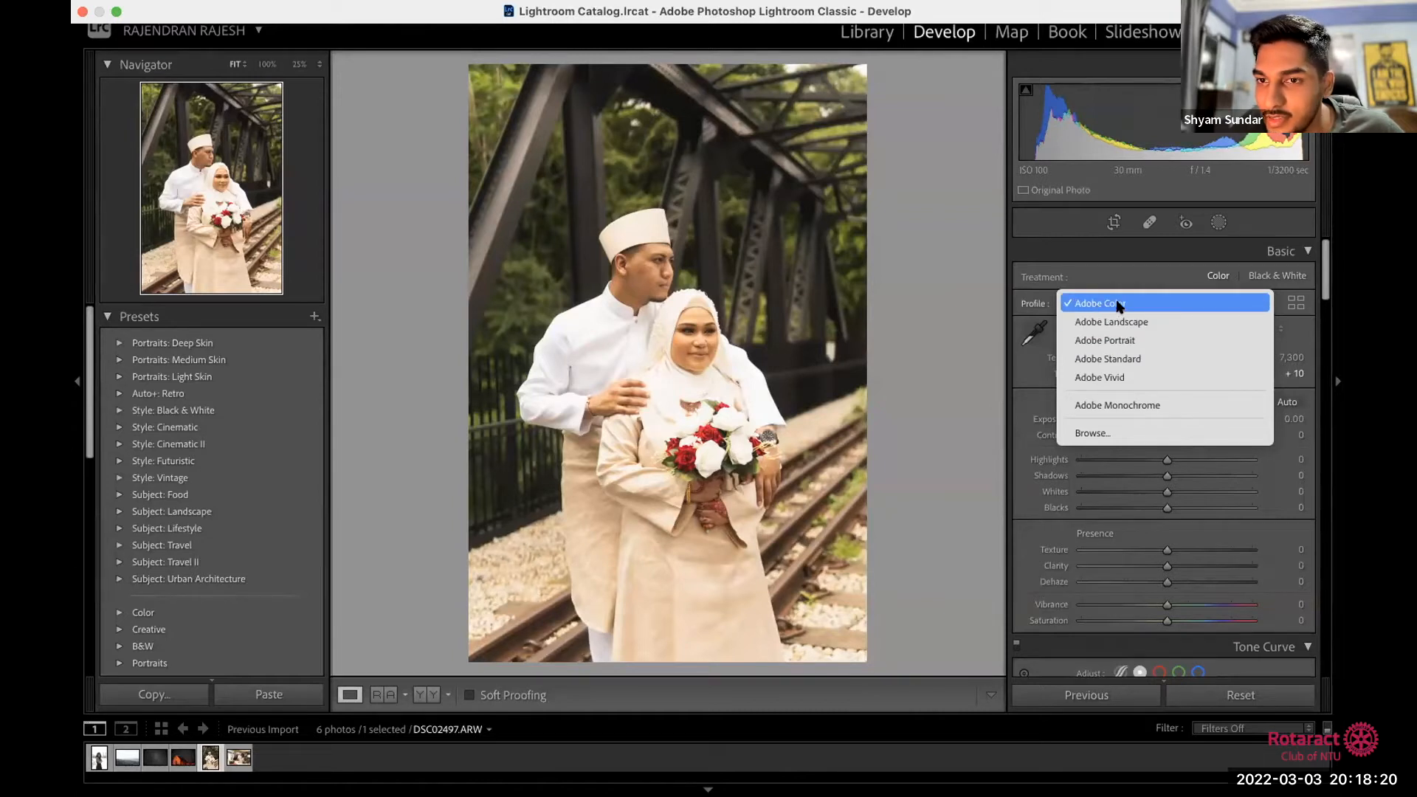
click(1091, 340)
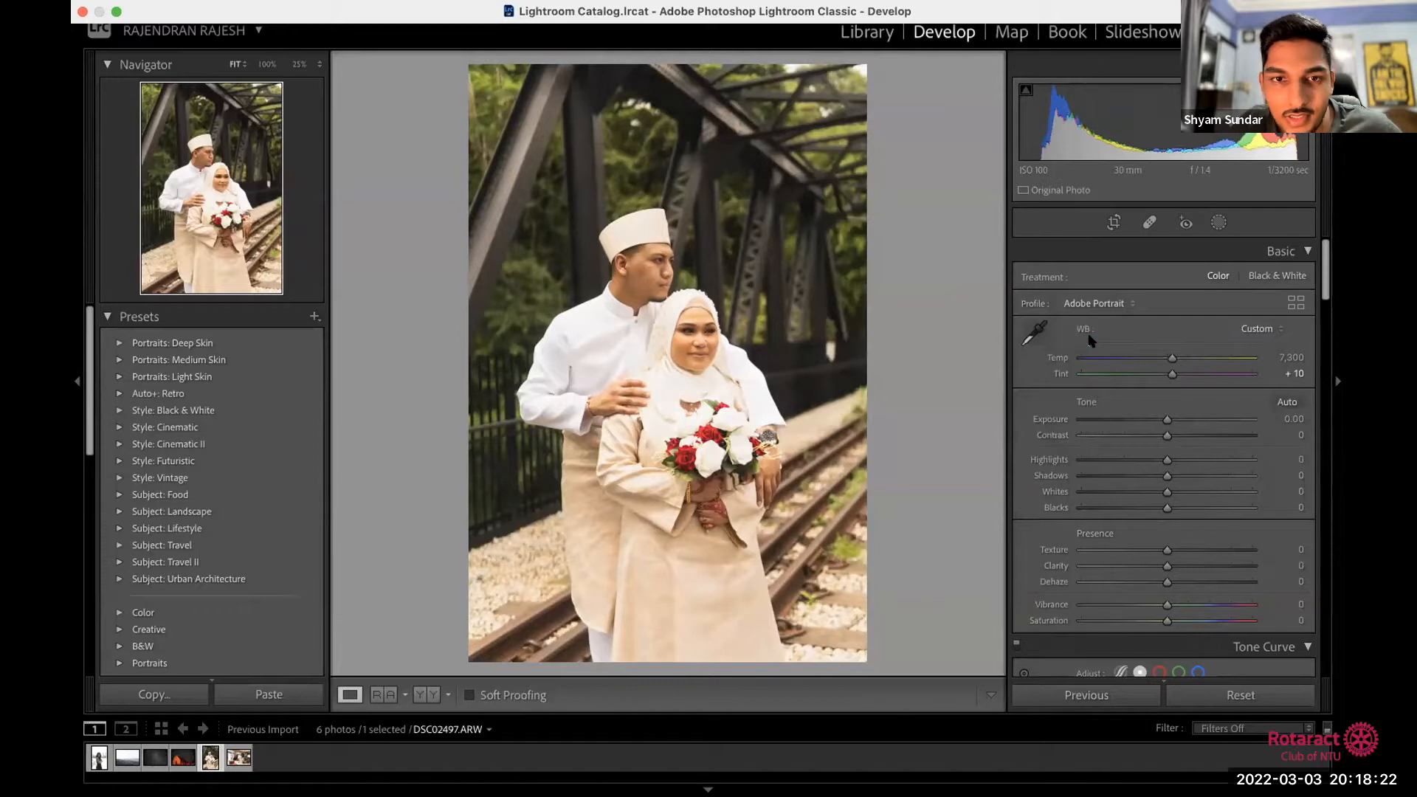
Step: Undo the change of the colour profile to Adobe Portrait
key(super+z)
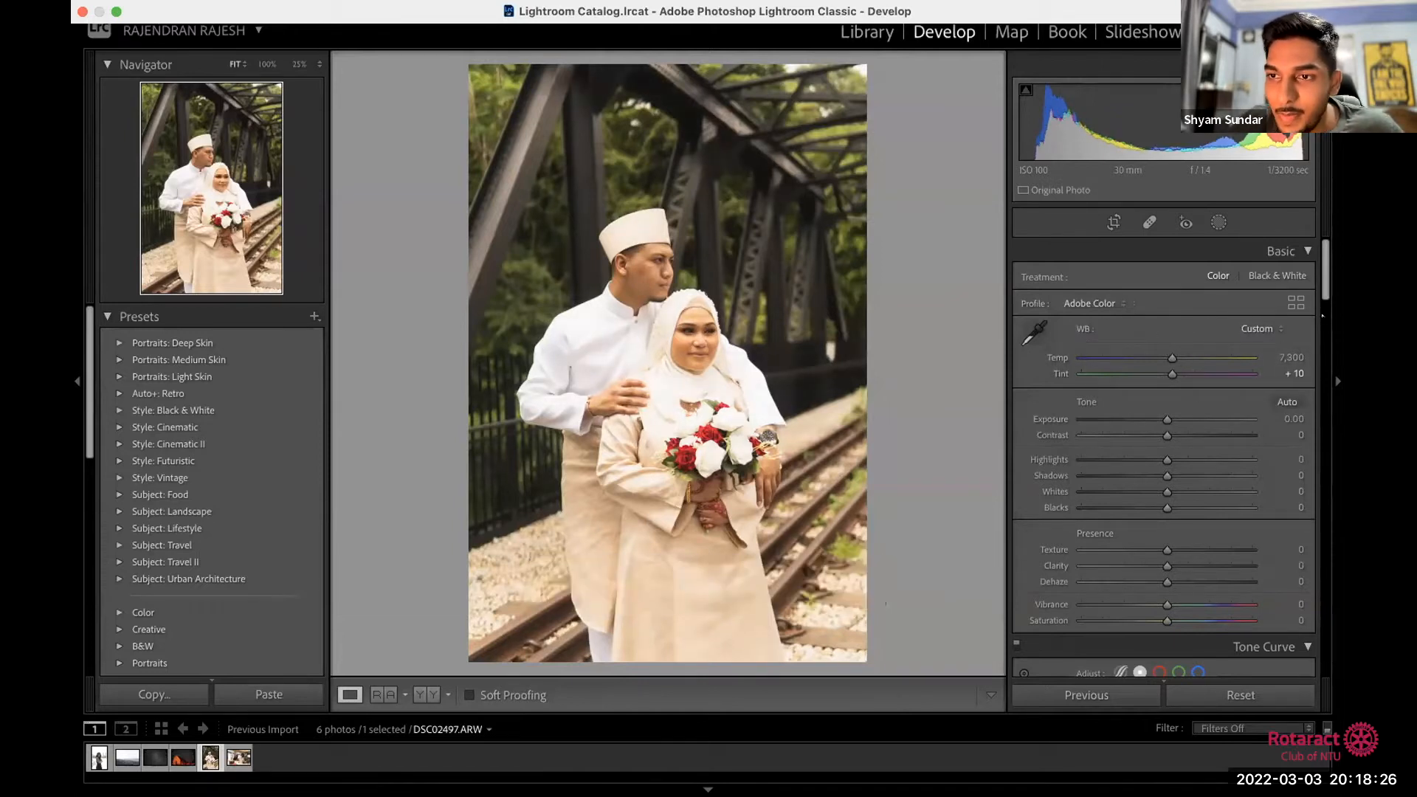
scroll(1321, 281, down, 3)
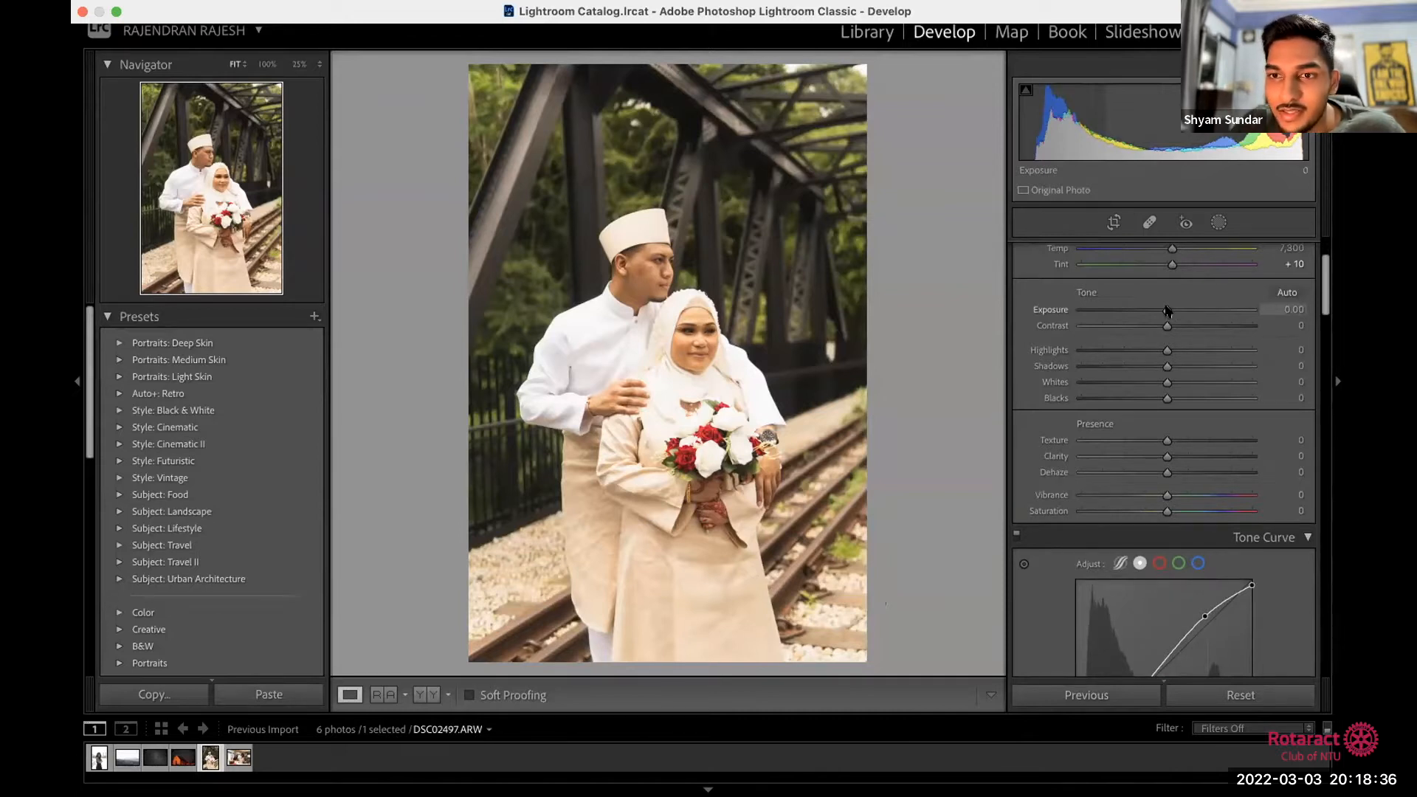
Step: Try a small exposure change and a contrast of +16, and reset the contrast to its default
mouse_move(1166, 311)
mouse_down()
mouse_move(1142, 308)
mouse_move(1178, 311)
mouse_move(1164, 309)
mouse_up()
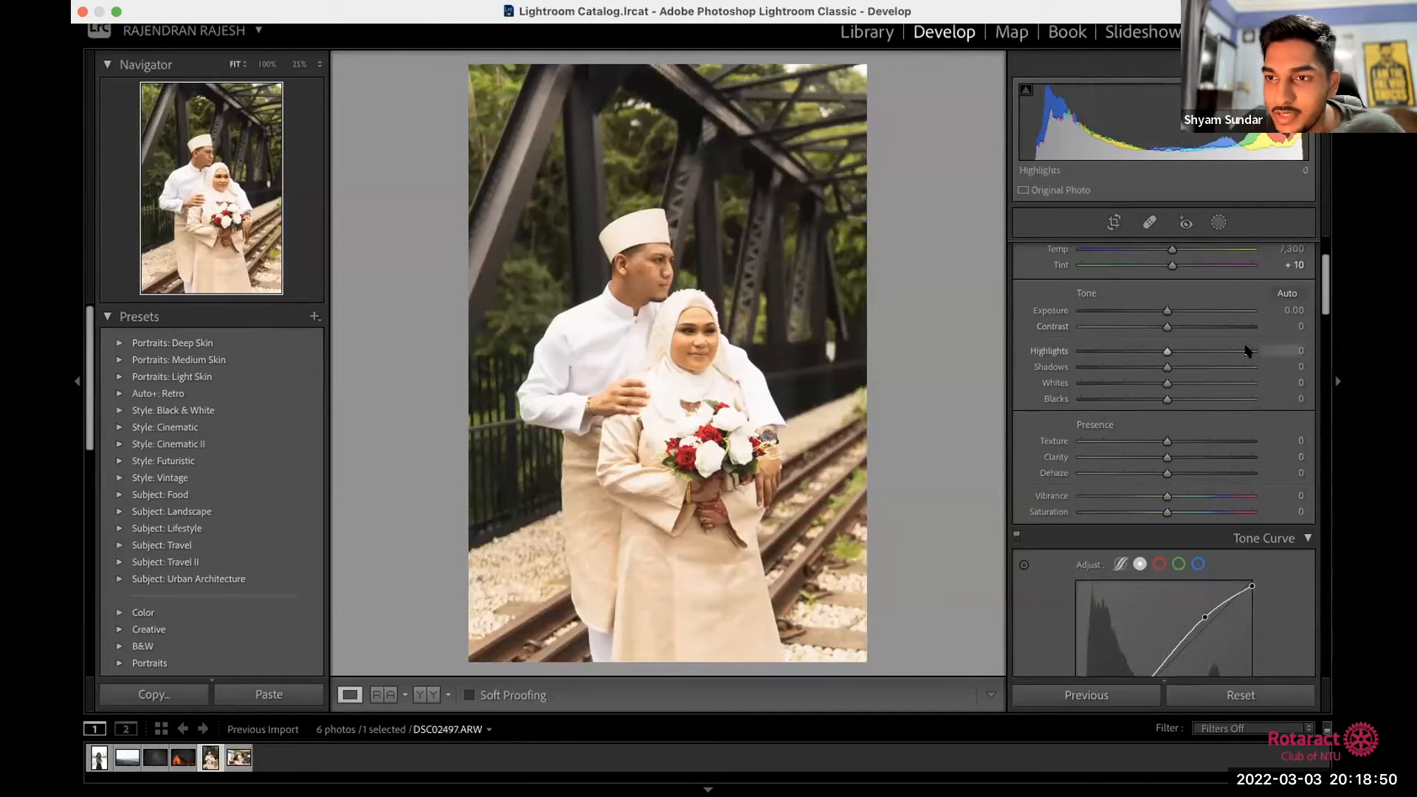
scroll(1233, 399, down, 4)
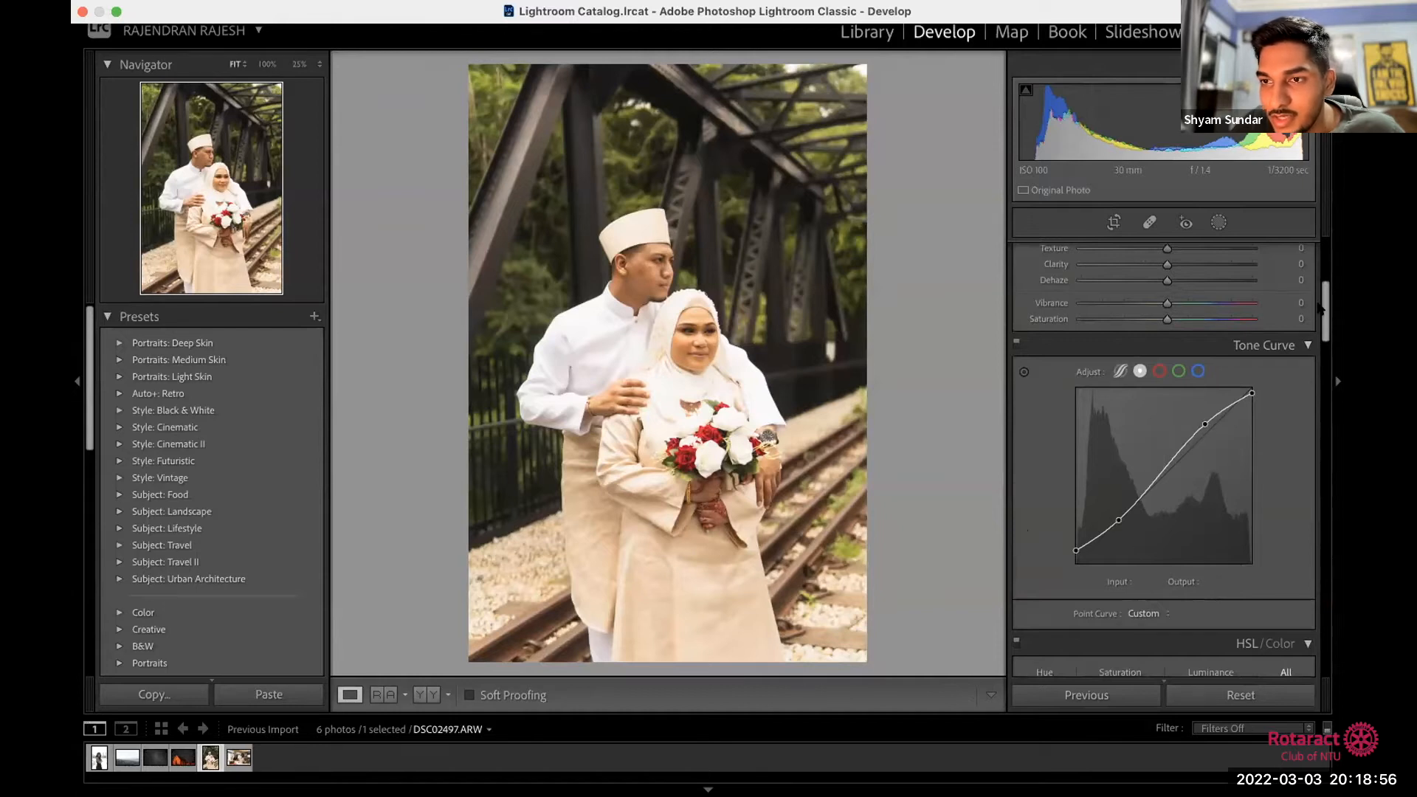
scroll(1321, 309, up, 4)
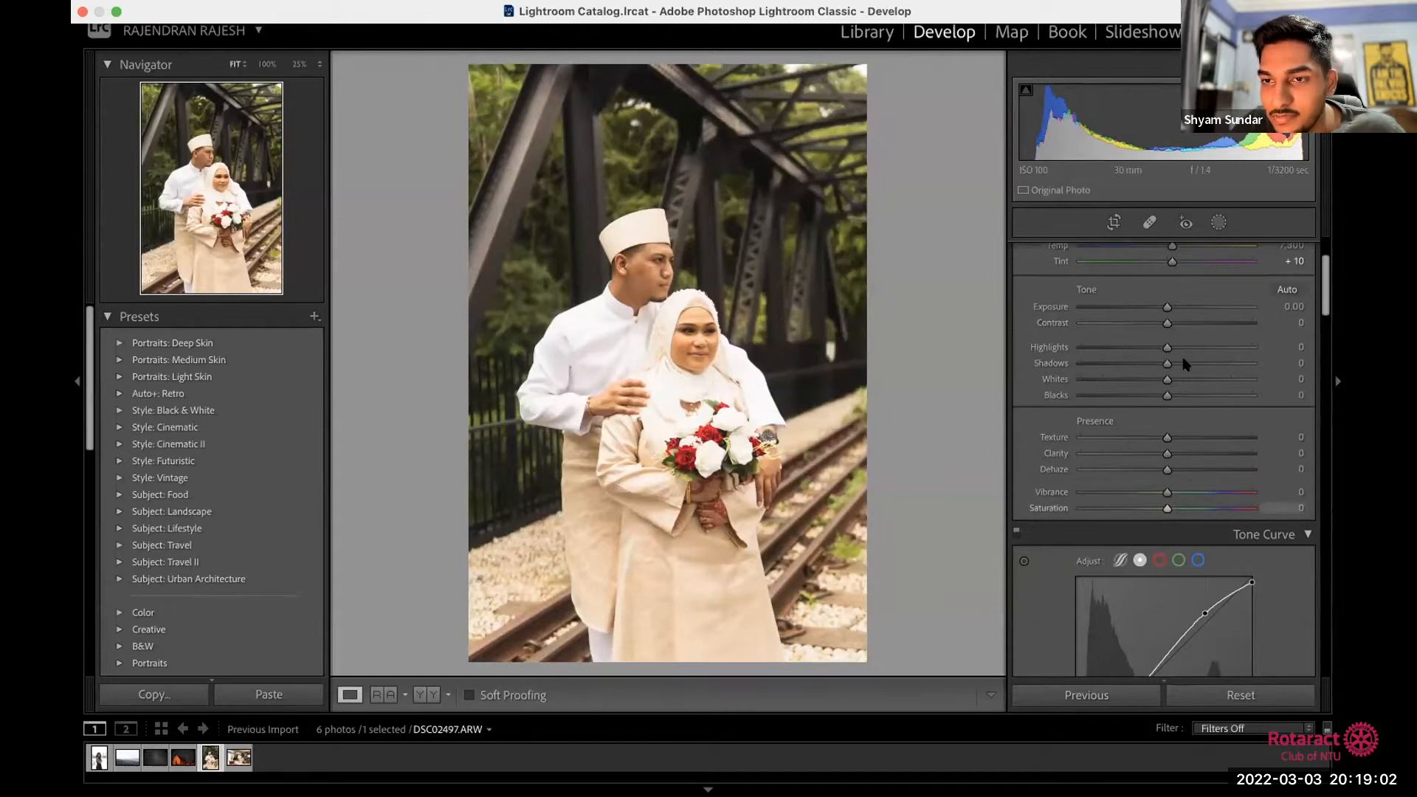
drag(1167, 325, 1179, 343)
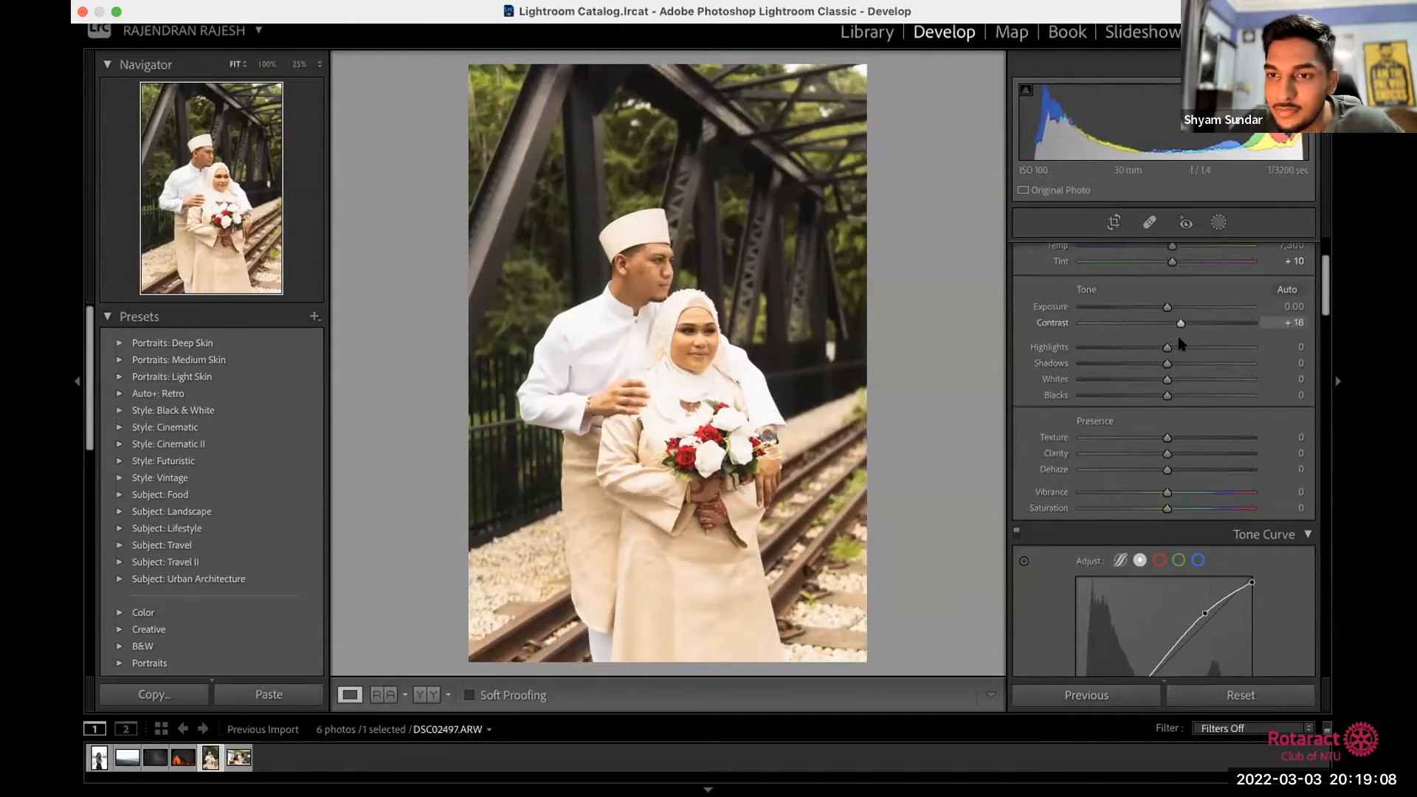
double_click(1180, 325)
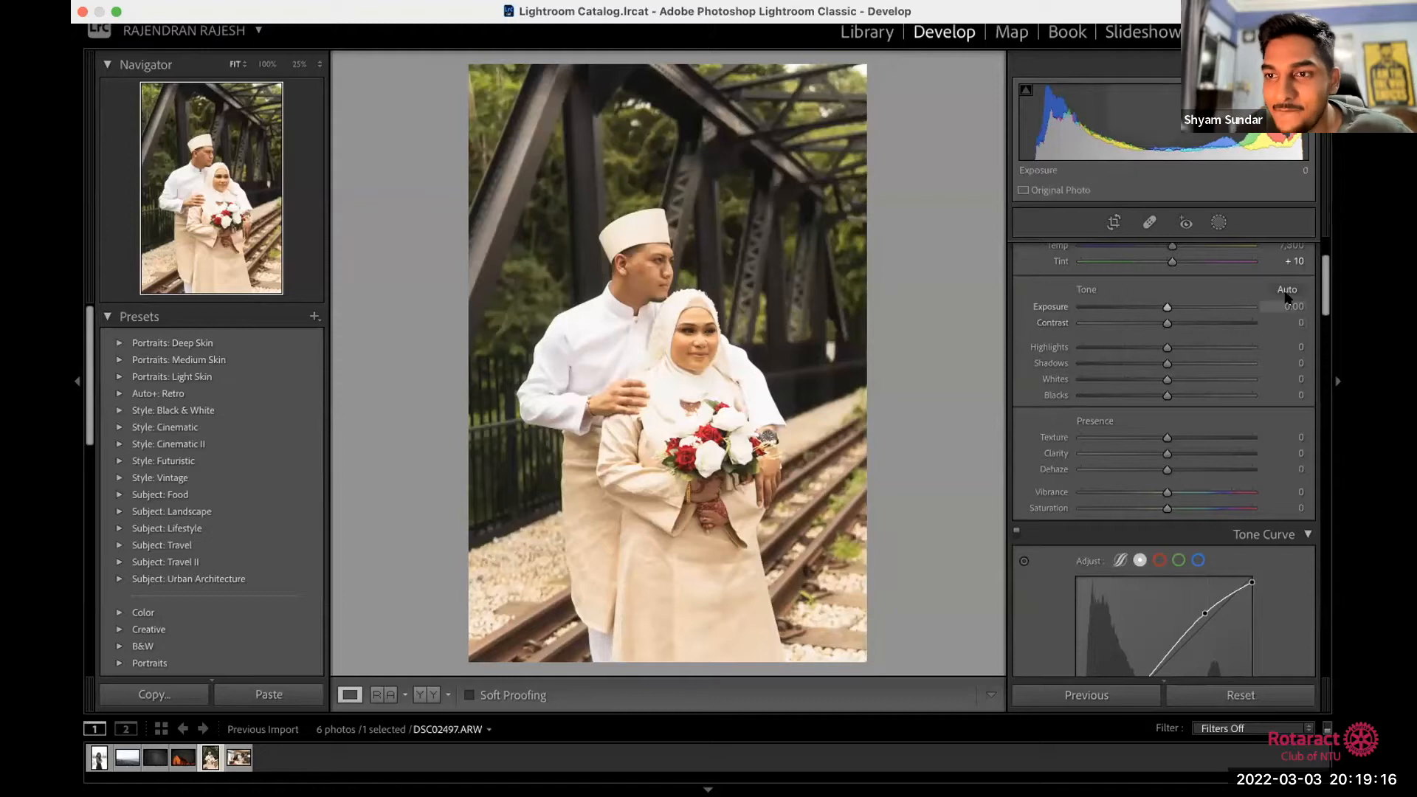
scroll(1325, 303, down, 2)
scroll(1255, 310, up, 1)
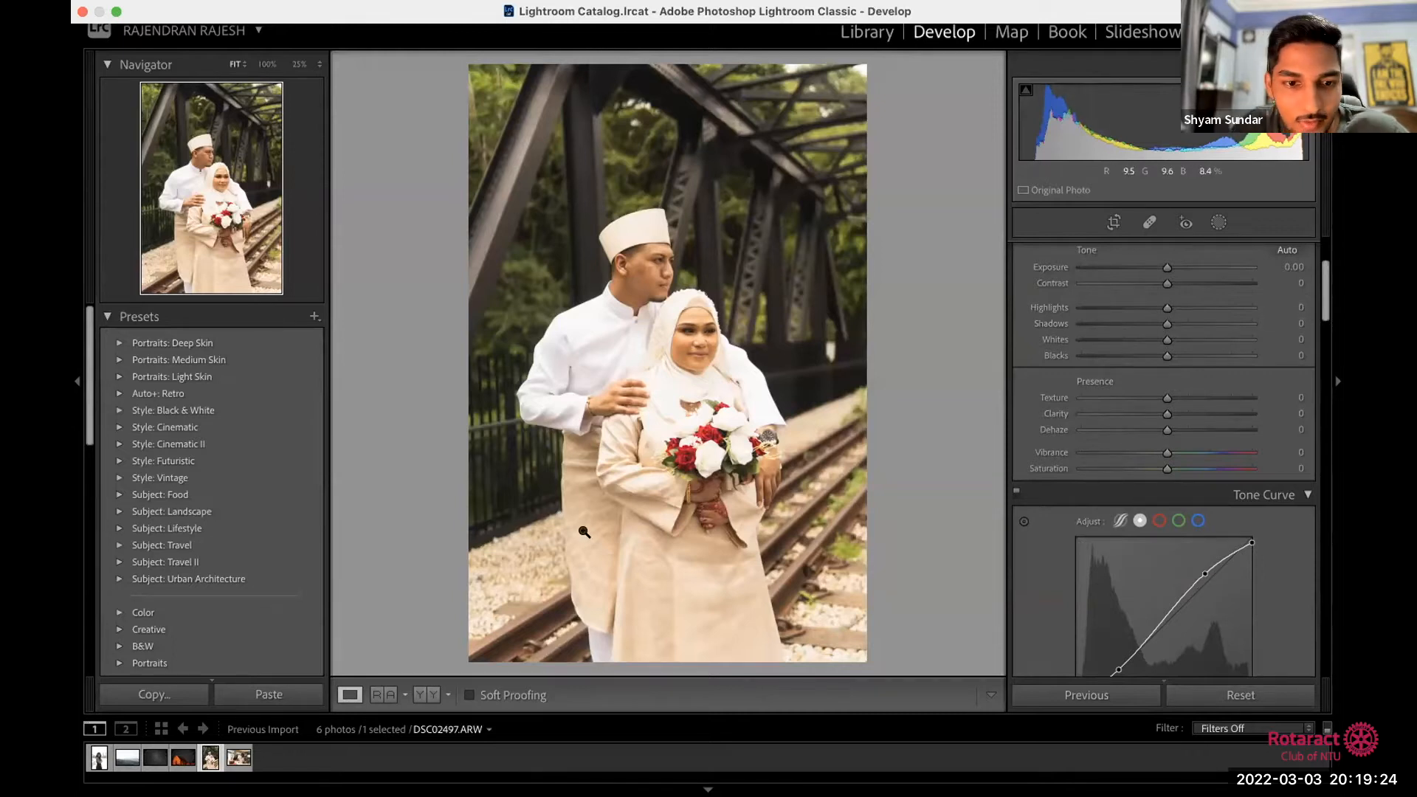
Step: Try raising the exposure to +0.10 and lowering it to −0.10 while viewing the couple closer, and reset it to 0
click(588, 497)
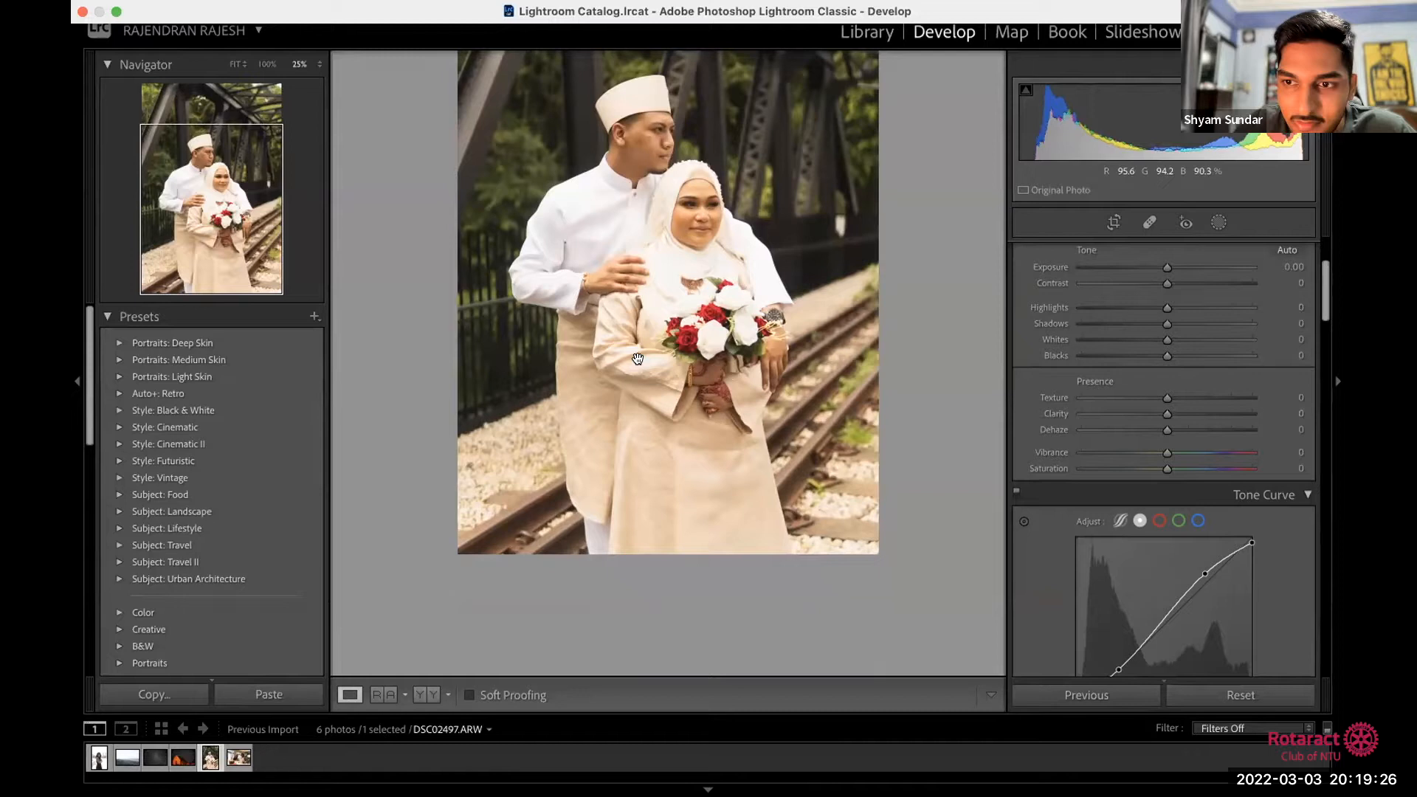
key(equal)
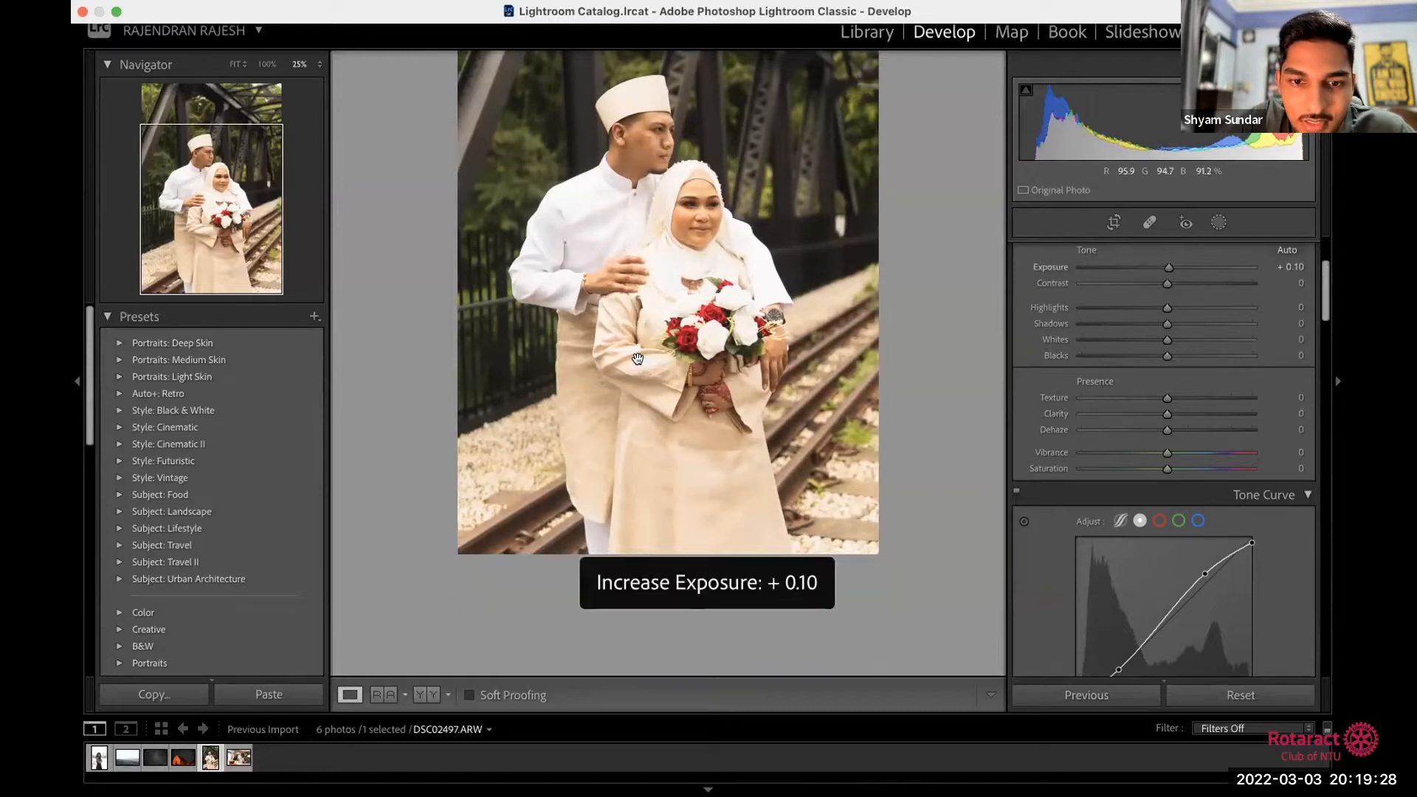
key(minus)
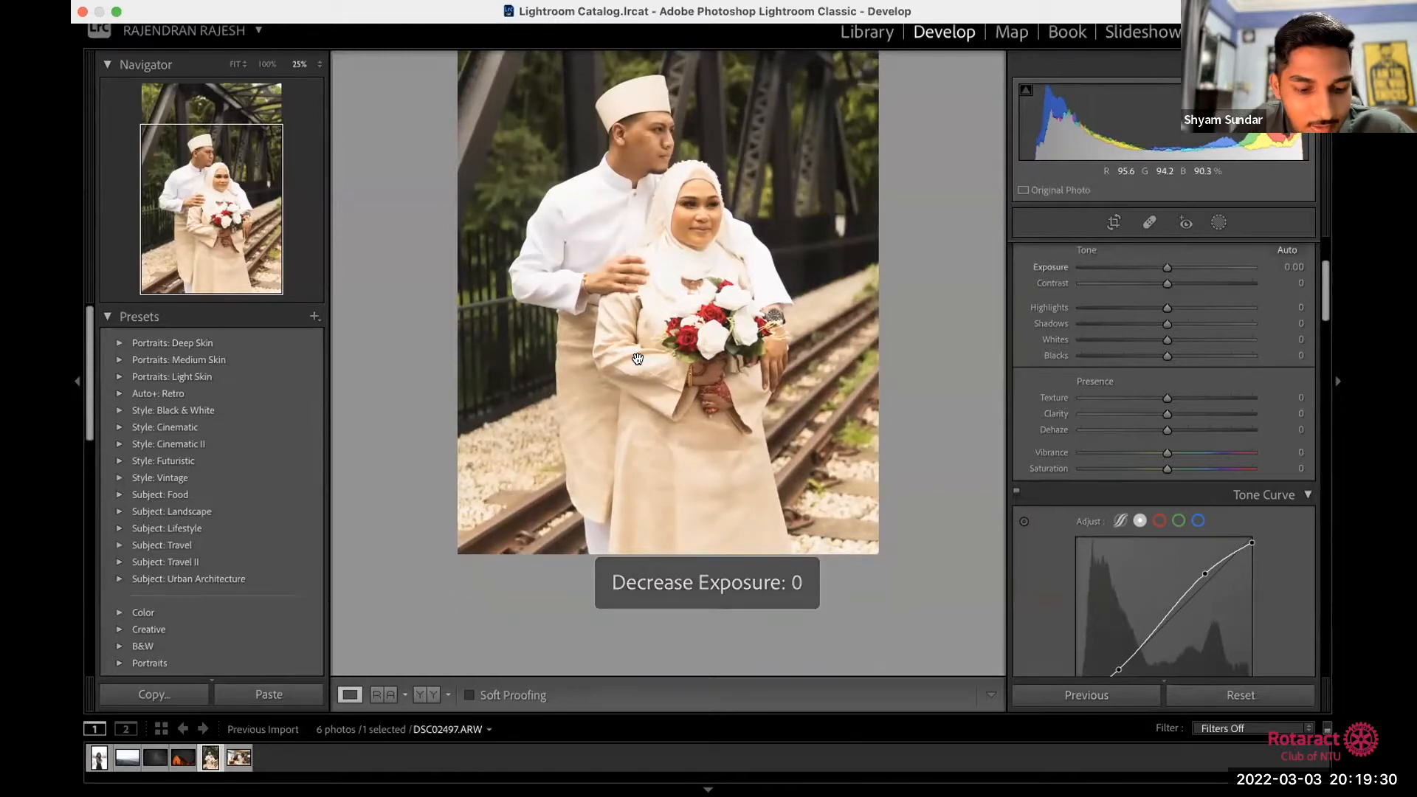
key(equal)
key(minus)
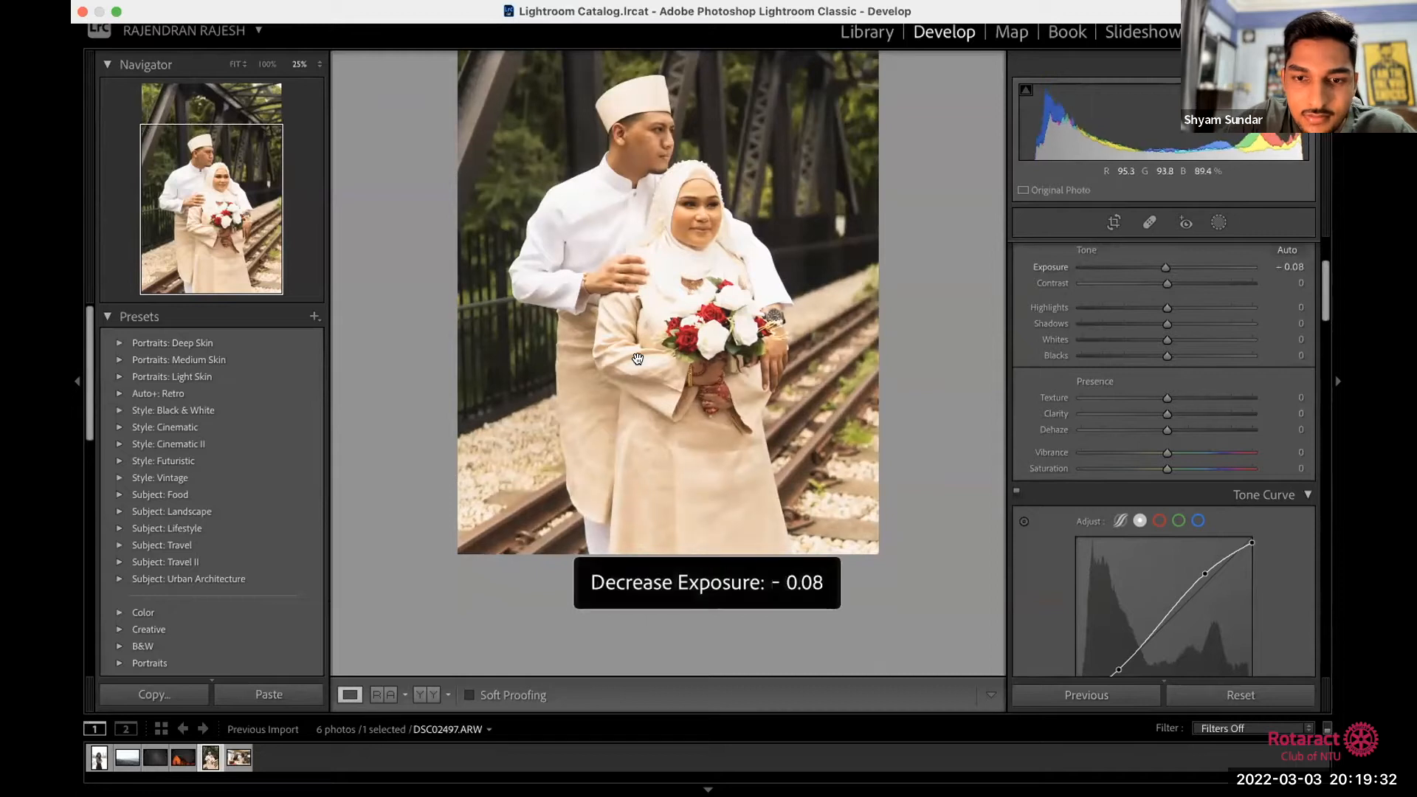
key(minus)
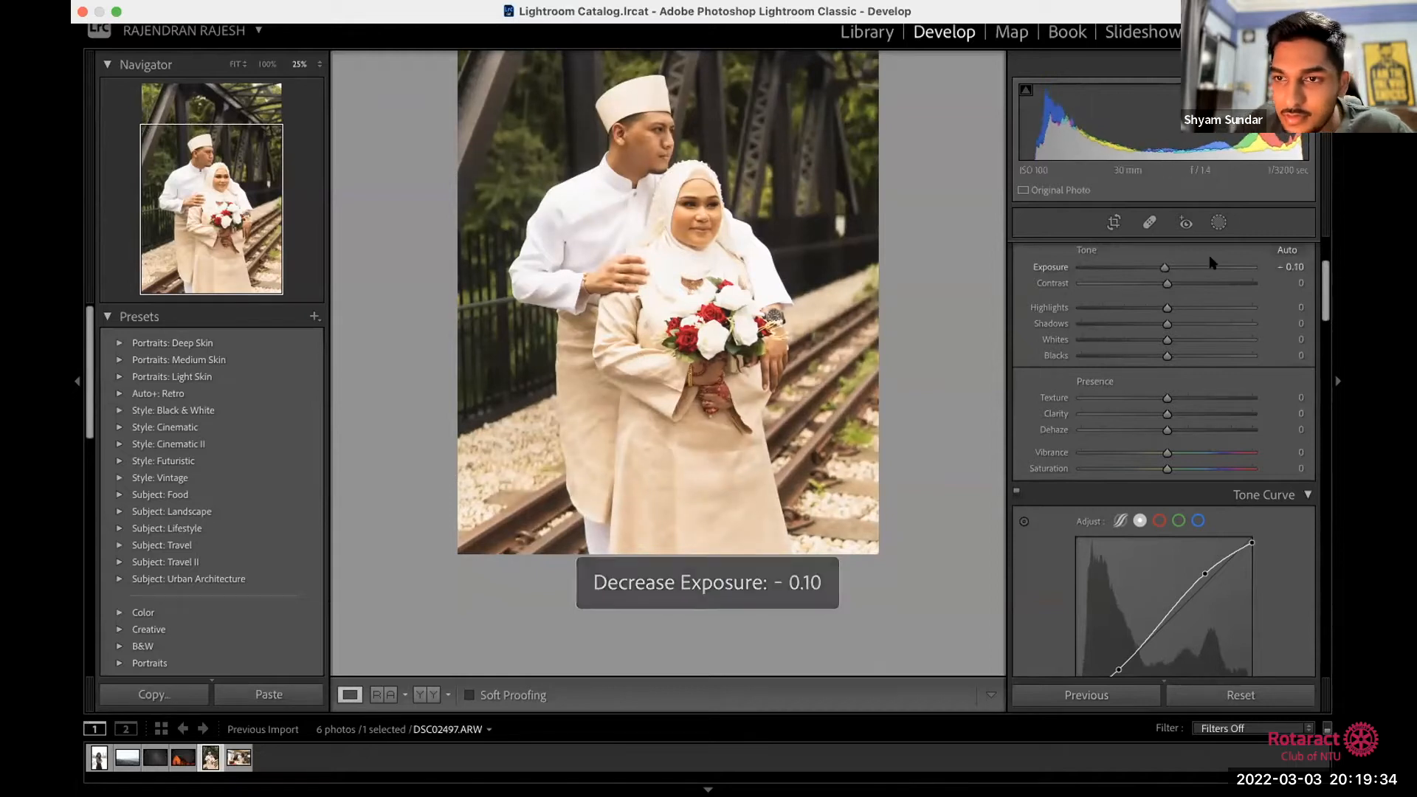
double_click(1164, 268)
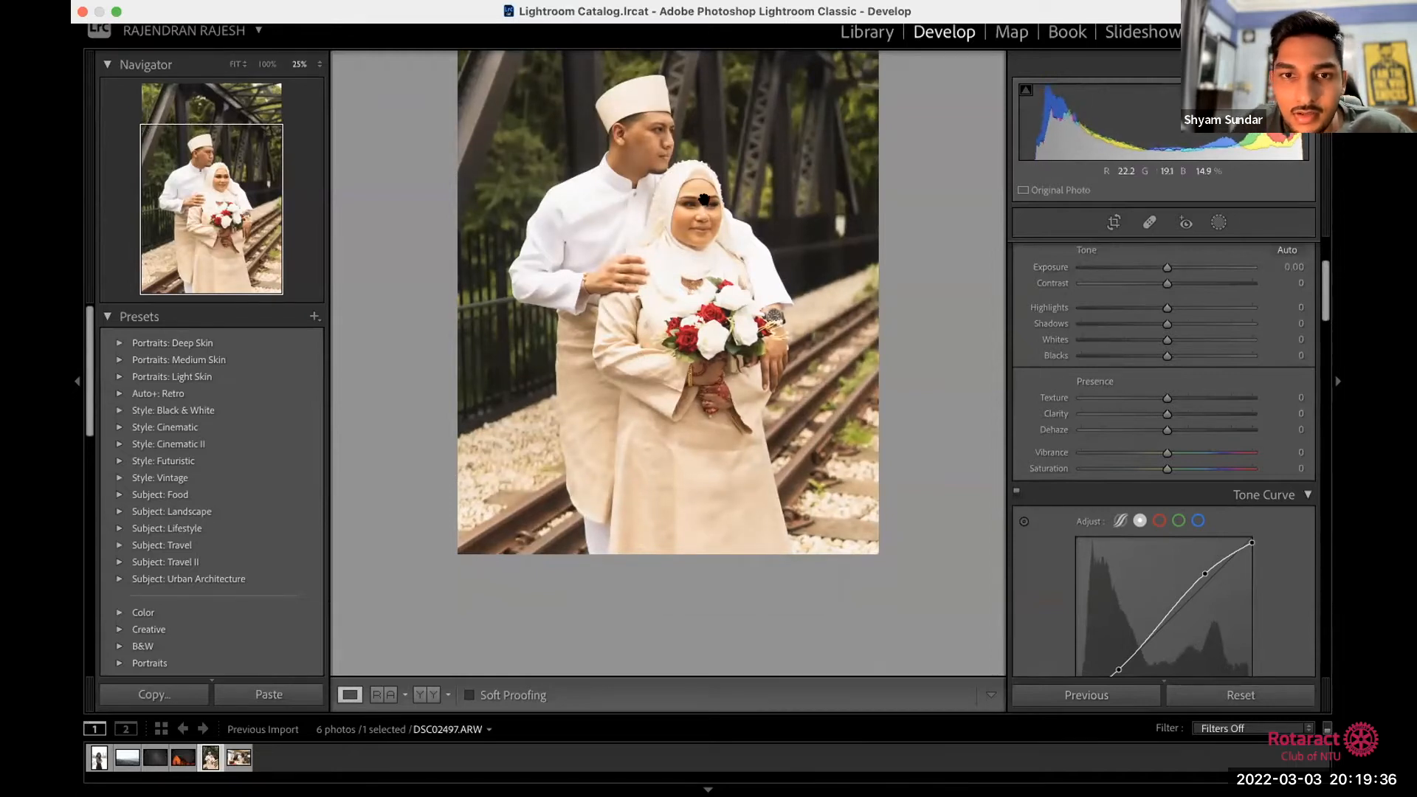
key(z)
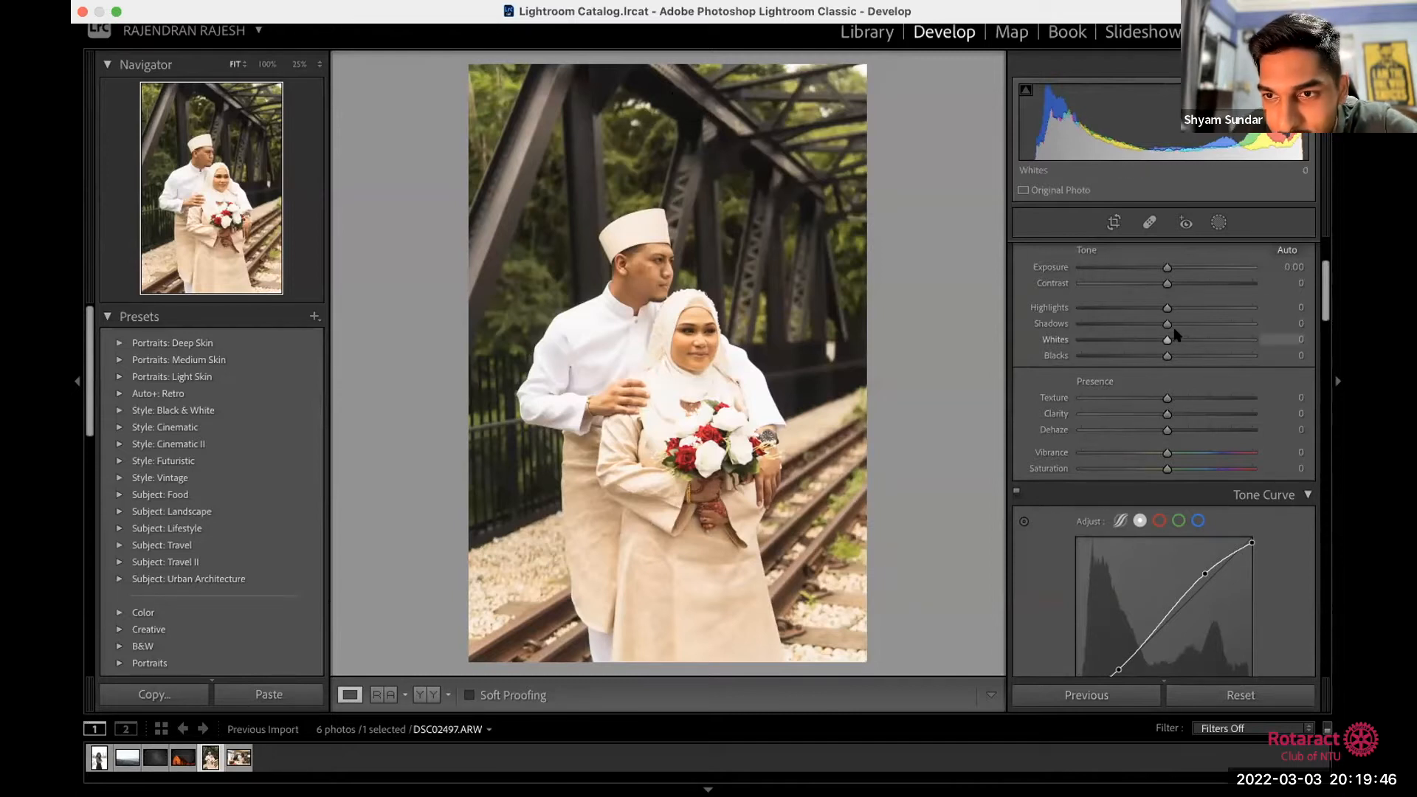
Step: Try shadows at +67 and +45 and highlights at +34, and reset both to 0
drag(1168, 328, 1228, 347)
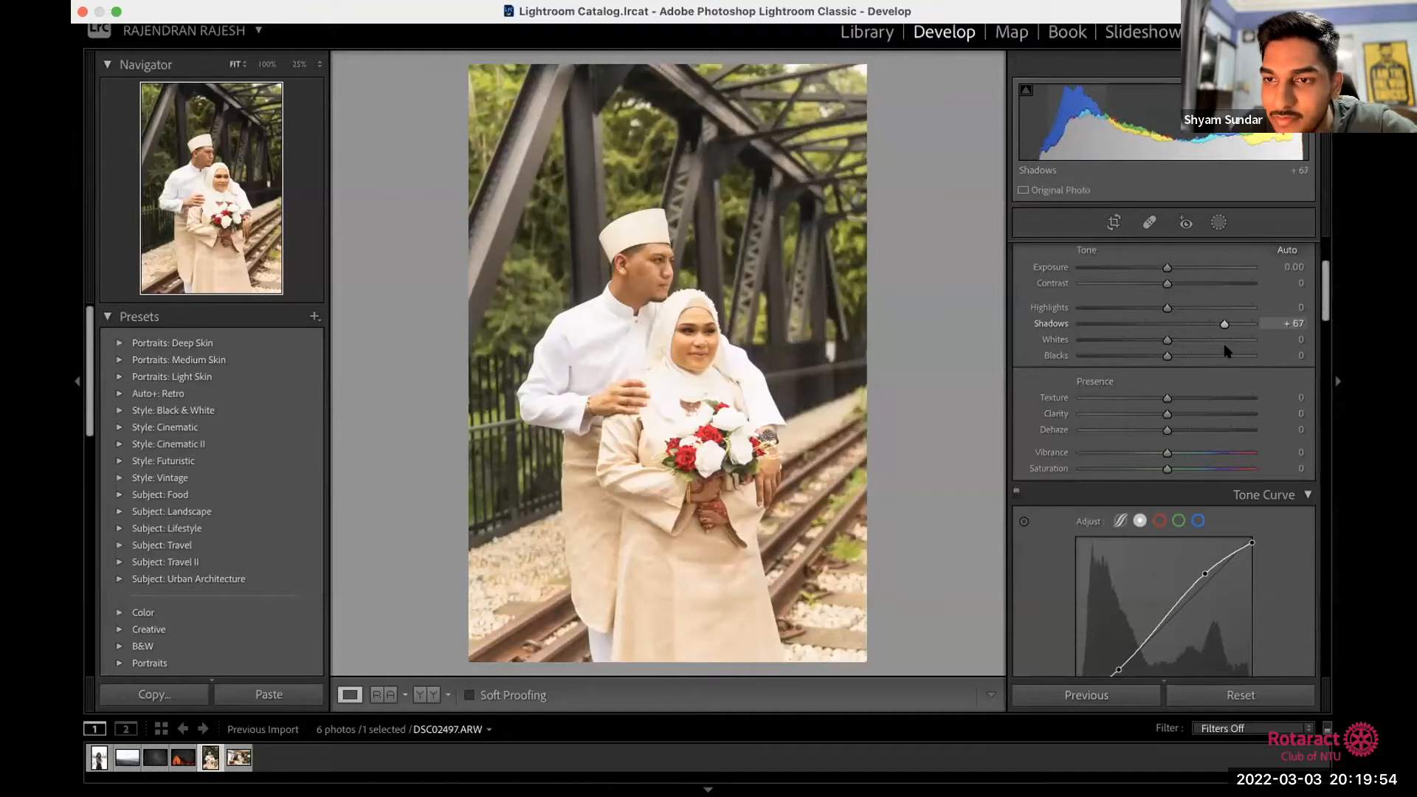
drag(1230, 353, 1209, 351)
click(1195, 309)
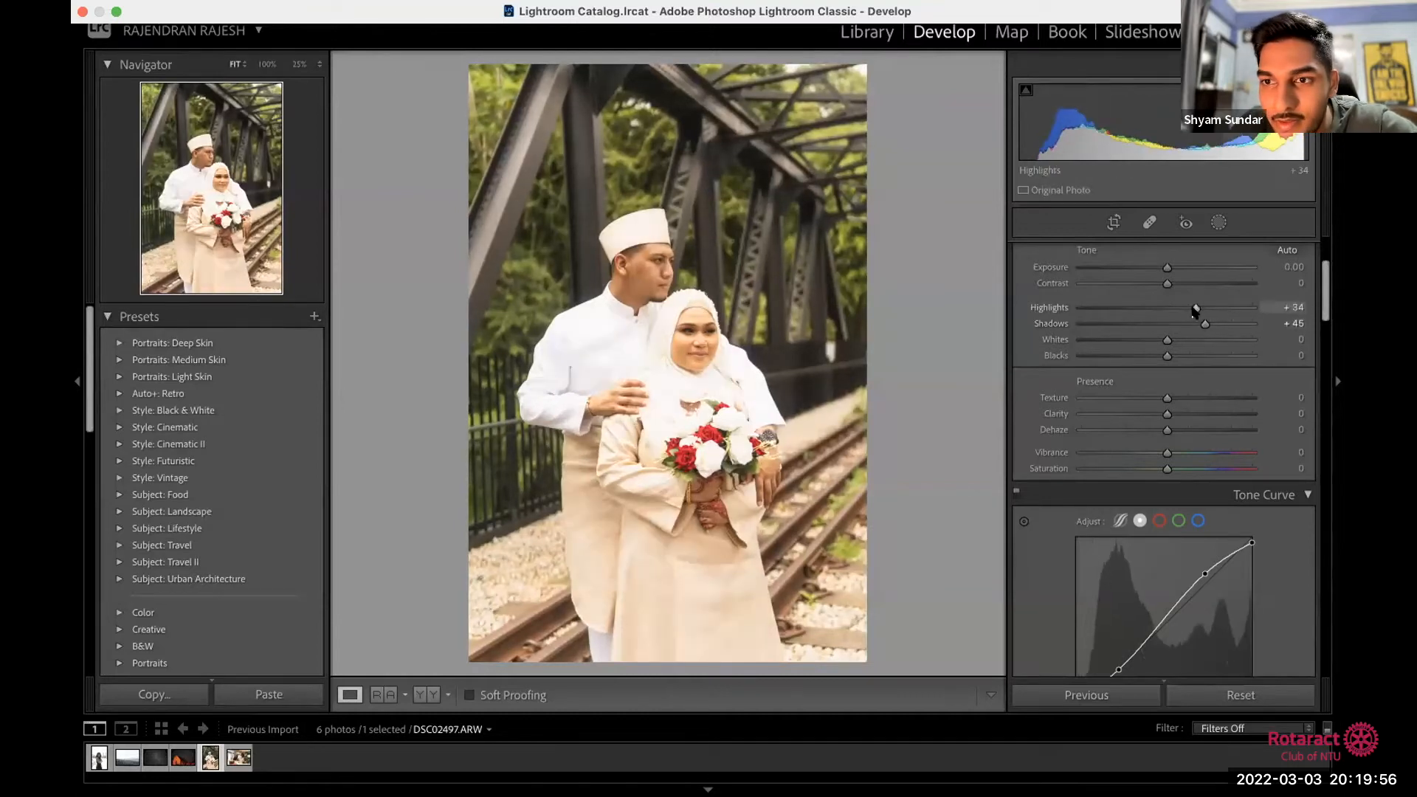
double_click(1195, 308)
double_click(1203, 324)
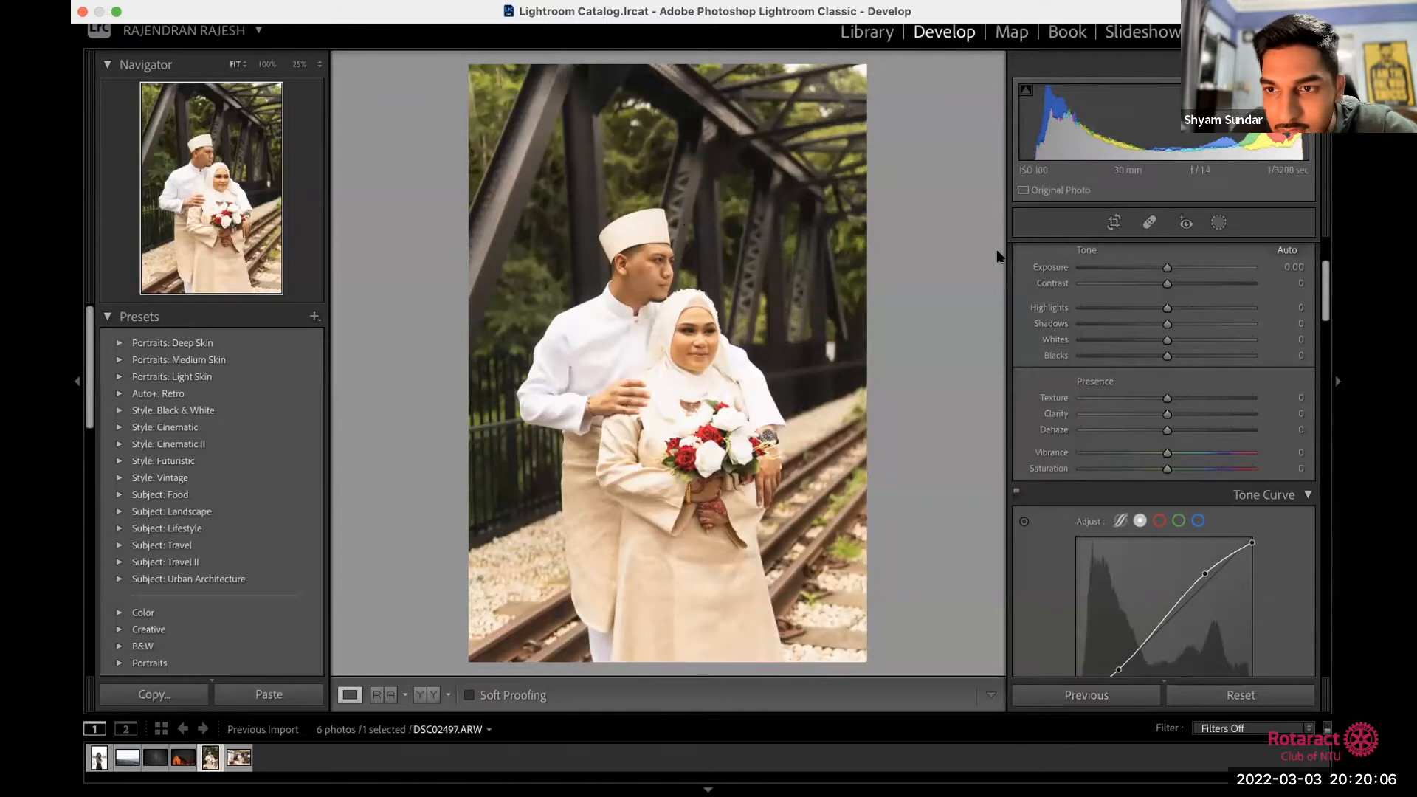
Step: Lower the photo's shadows to −30
mouse_move(1167, 323)
mouse_down()
mouse_move(1123, 324)
mouse_move(1141, 323)
mouse_up()
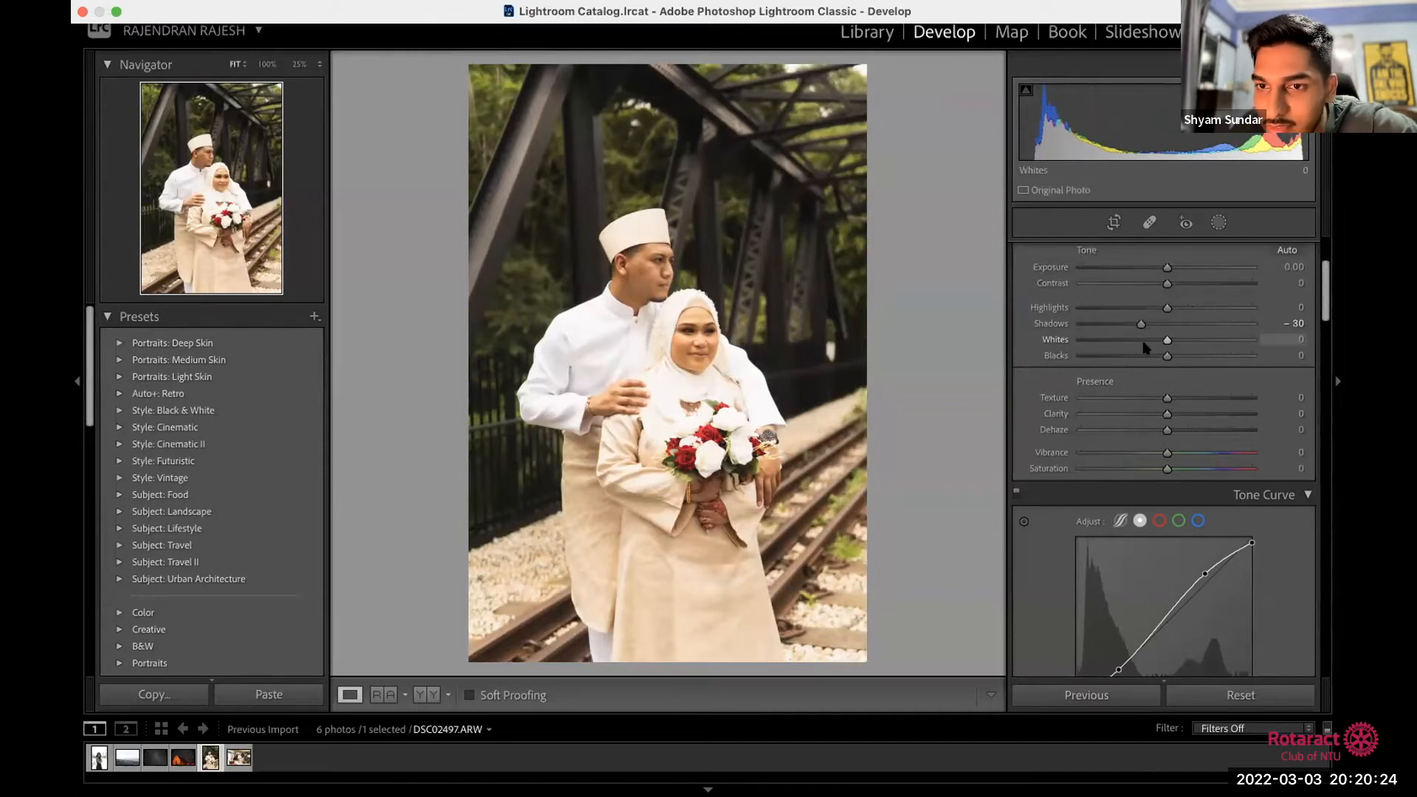
Step: Try raising the whites and lowering the blacks to −23, and reset both to 0
drag(1167, 340, 1217, 354)
double_click(1219, 352)
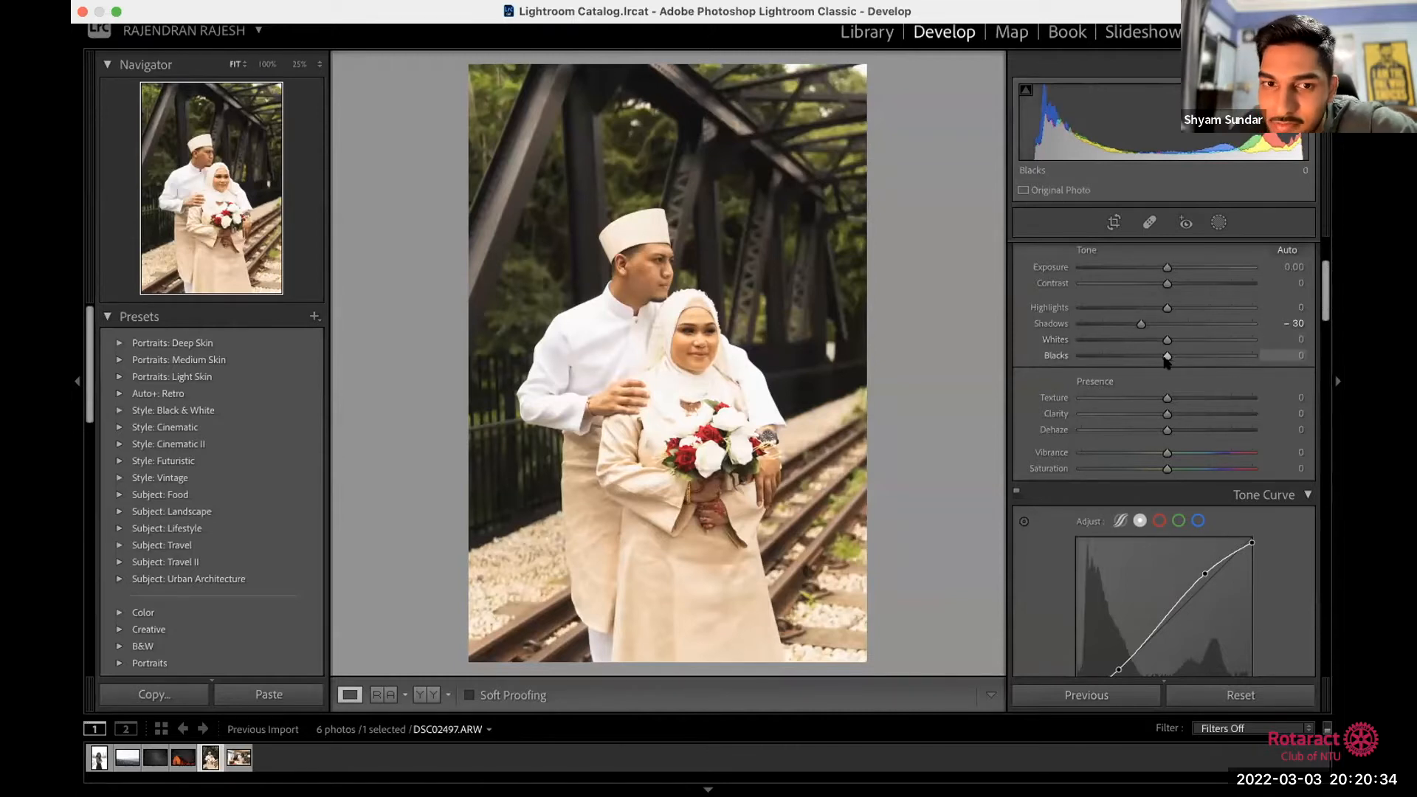
drag(1159, 364, 1144, 362)
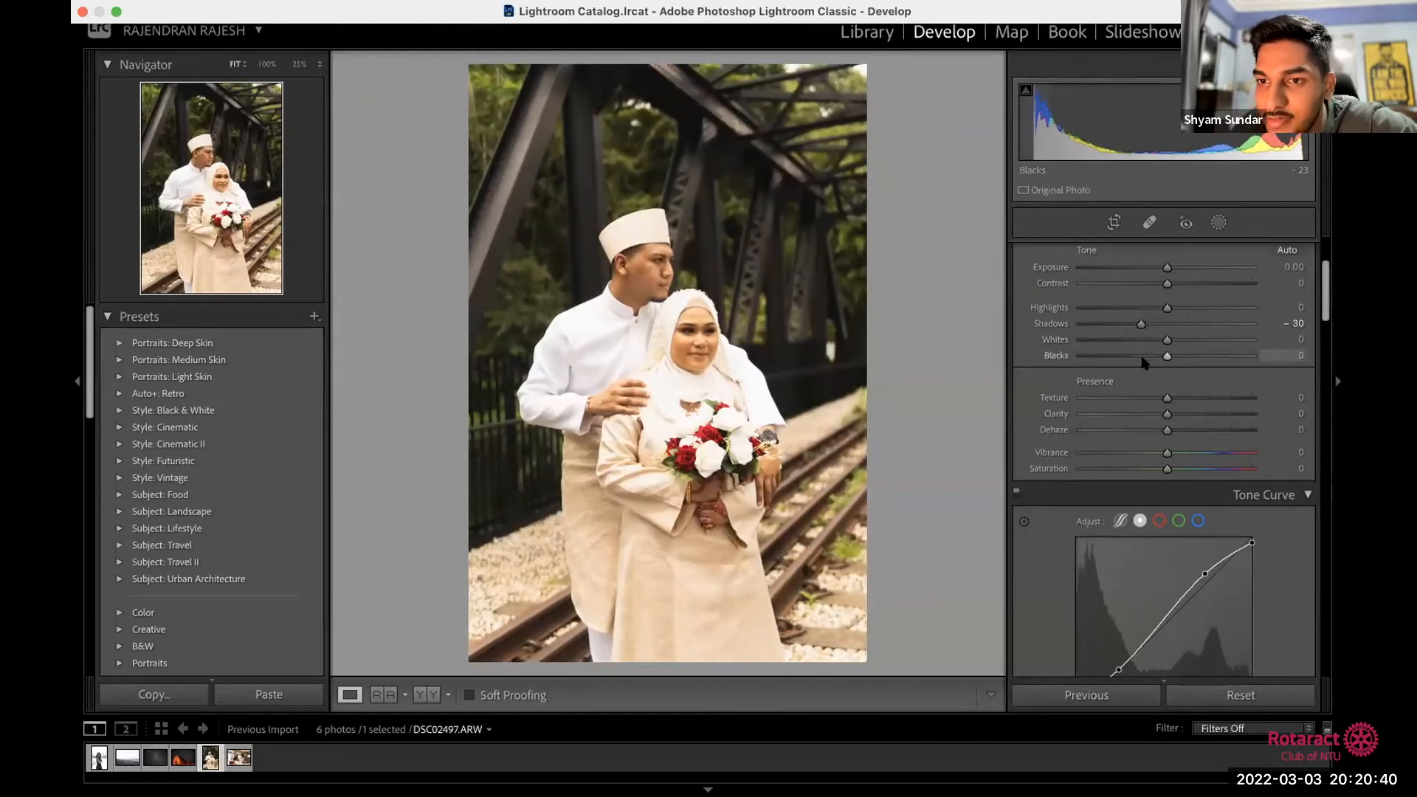
double_click(1146, 357)
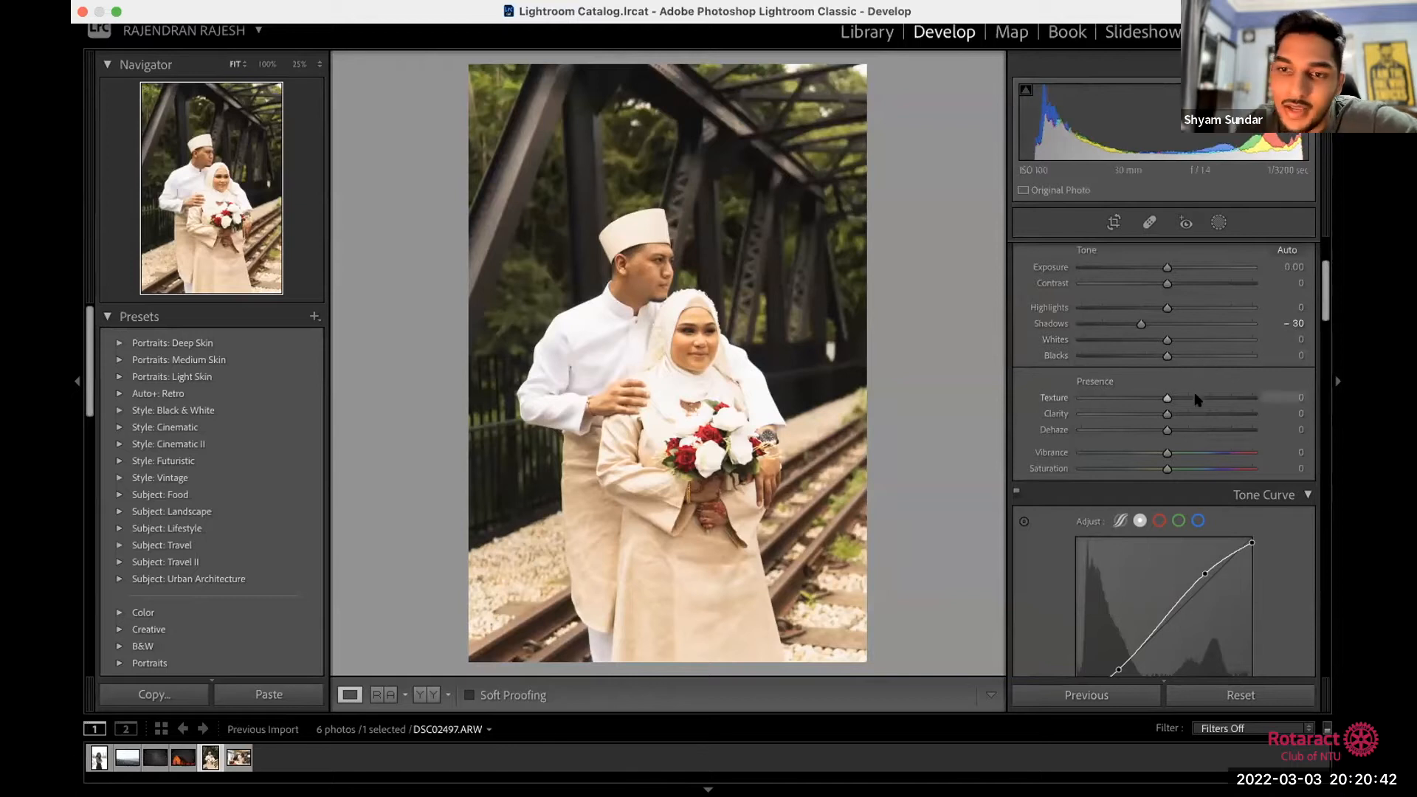
Step: Try texture values of +73 and +23 while checking the couple's faces at 100%, and return the texture to 0
scroll(1279, 348, down, 3)
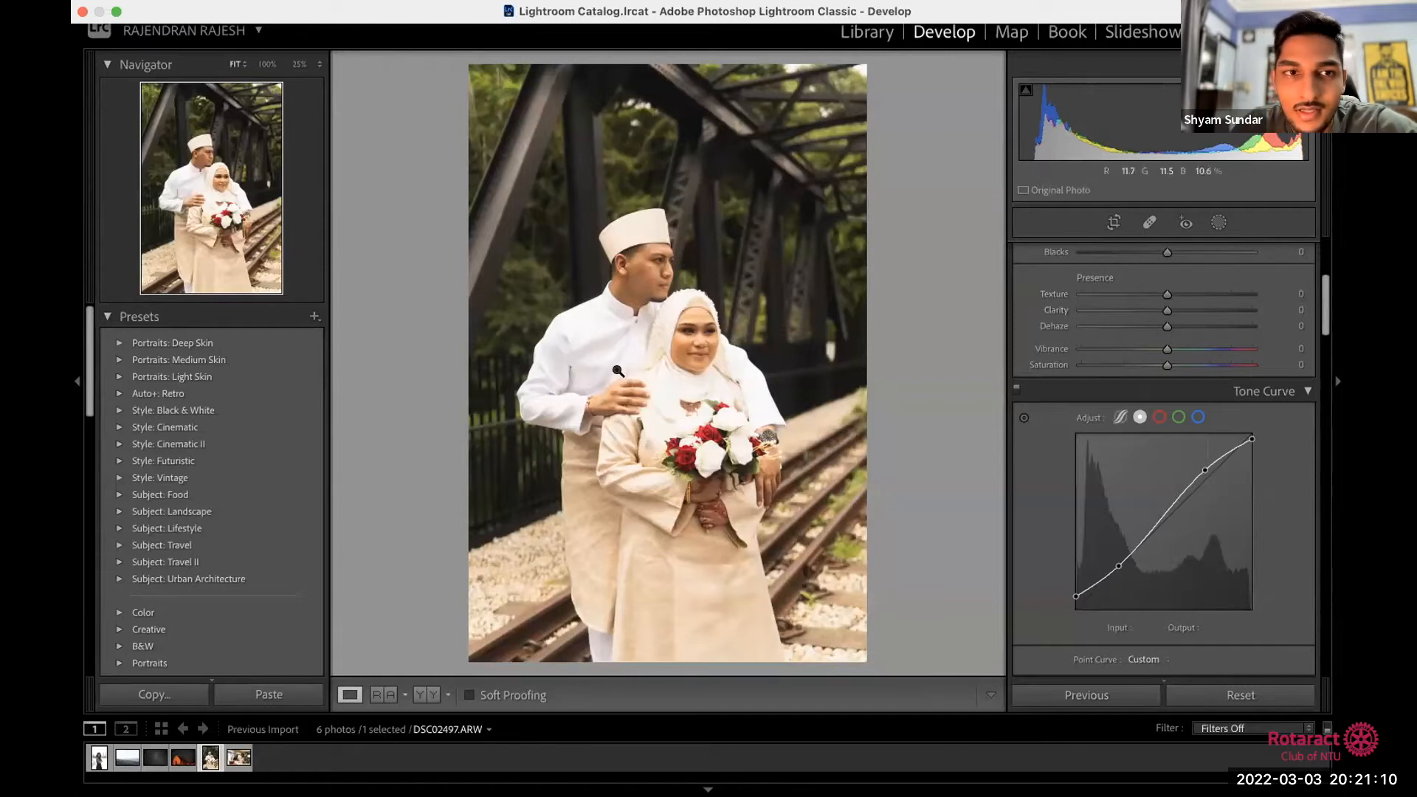
click(634, 347)
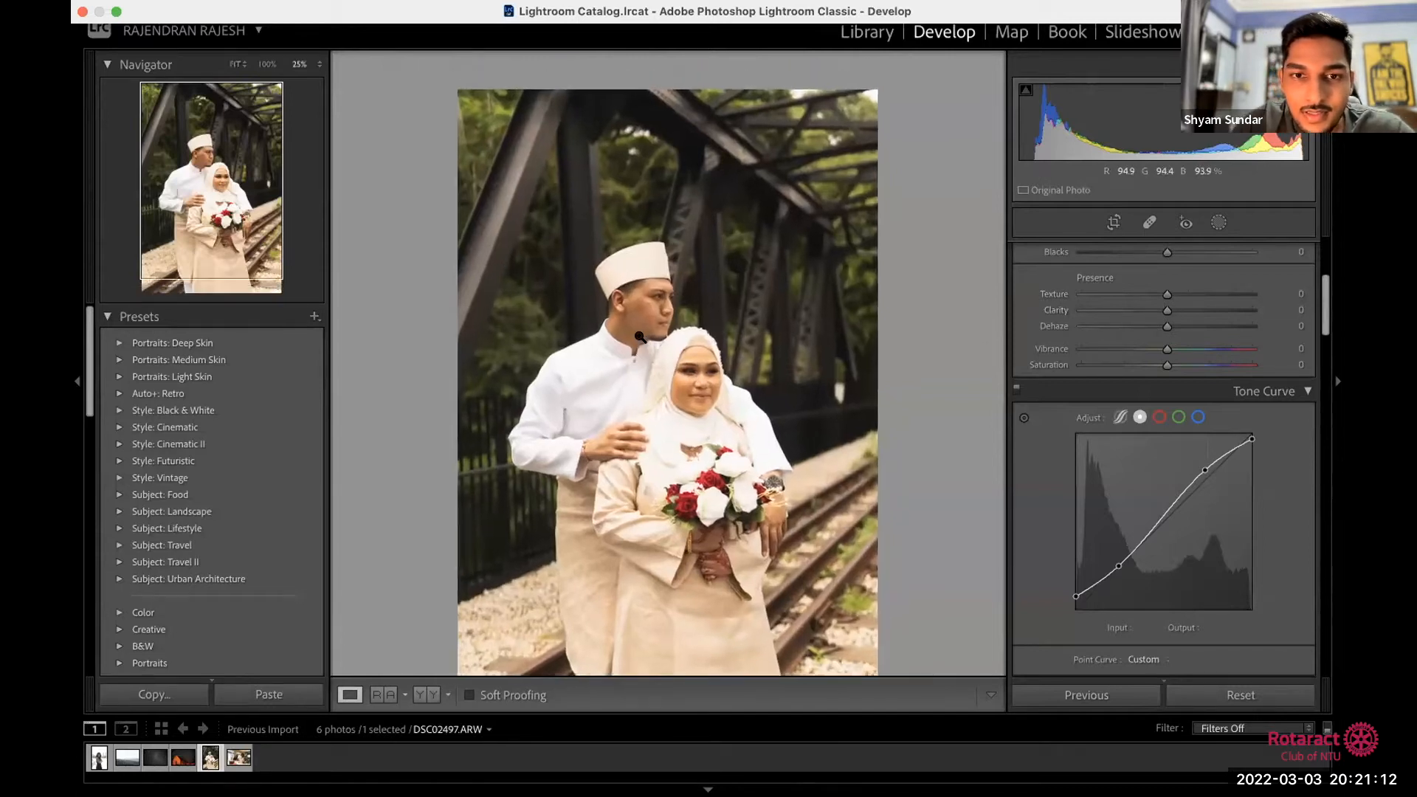
key(super+=)
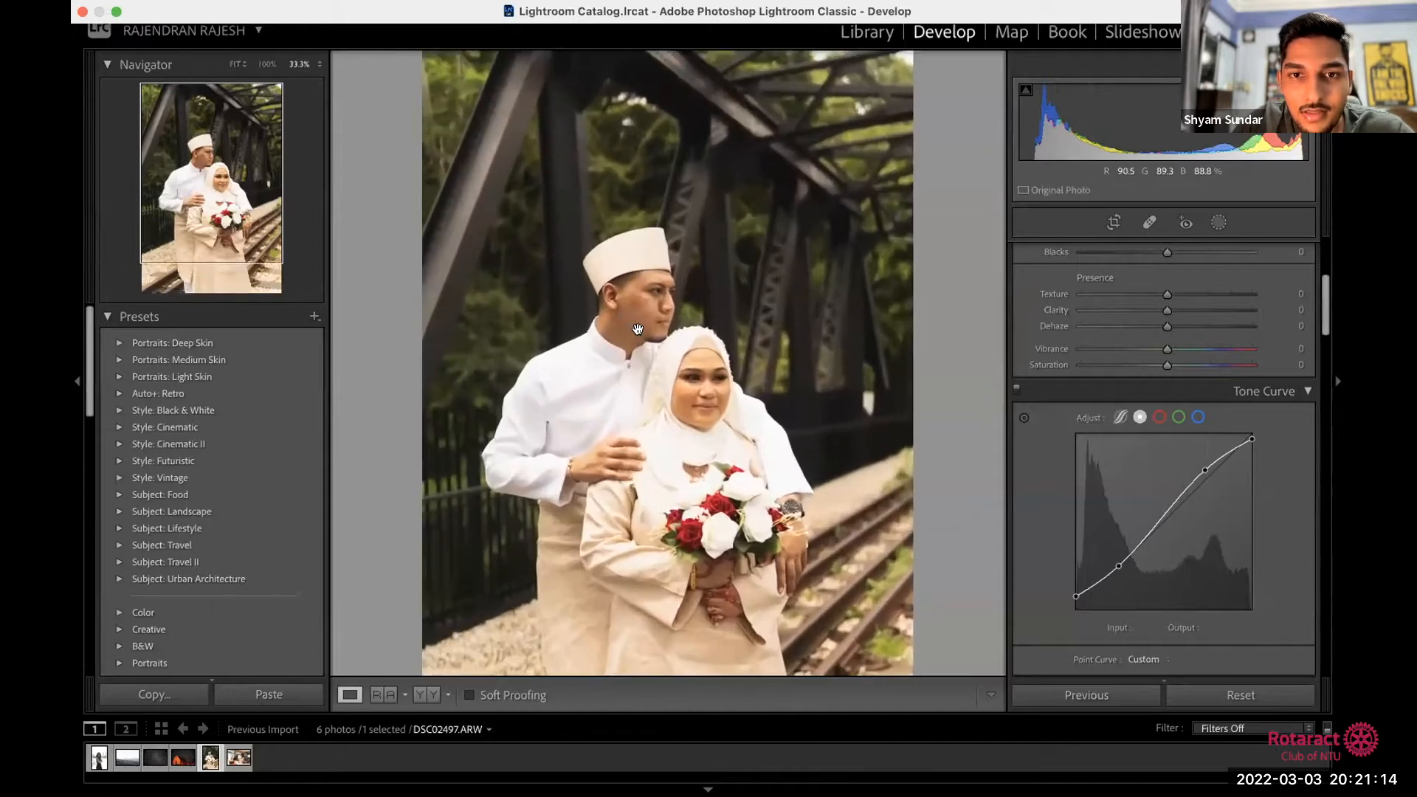
key(super+=)
key(super+=)
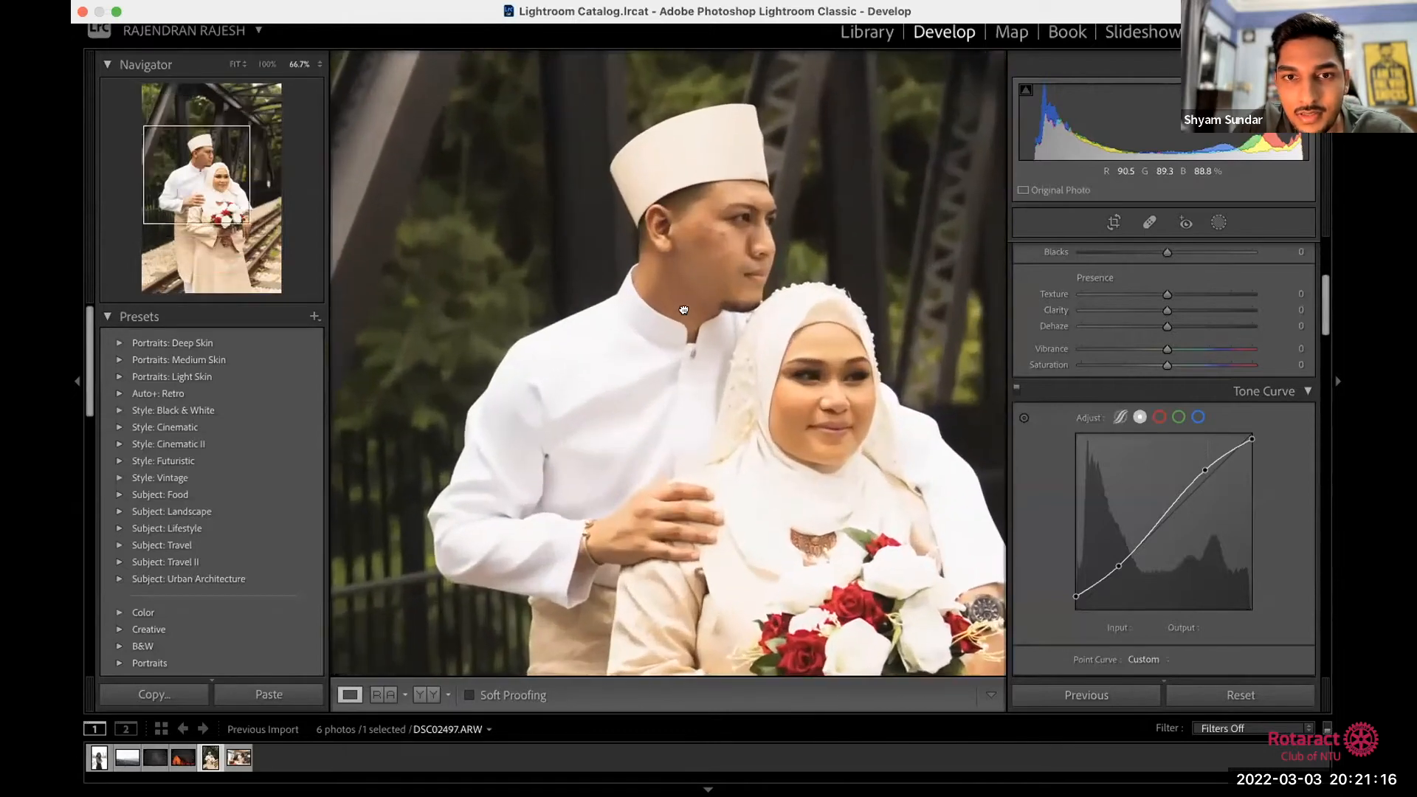
key(super+=)
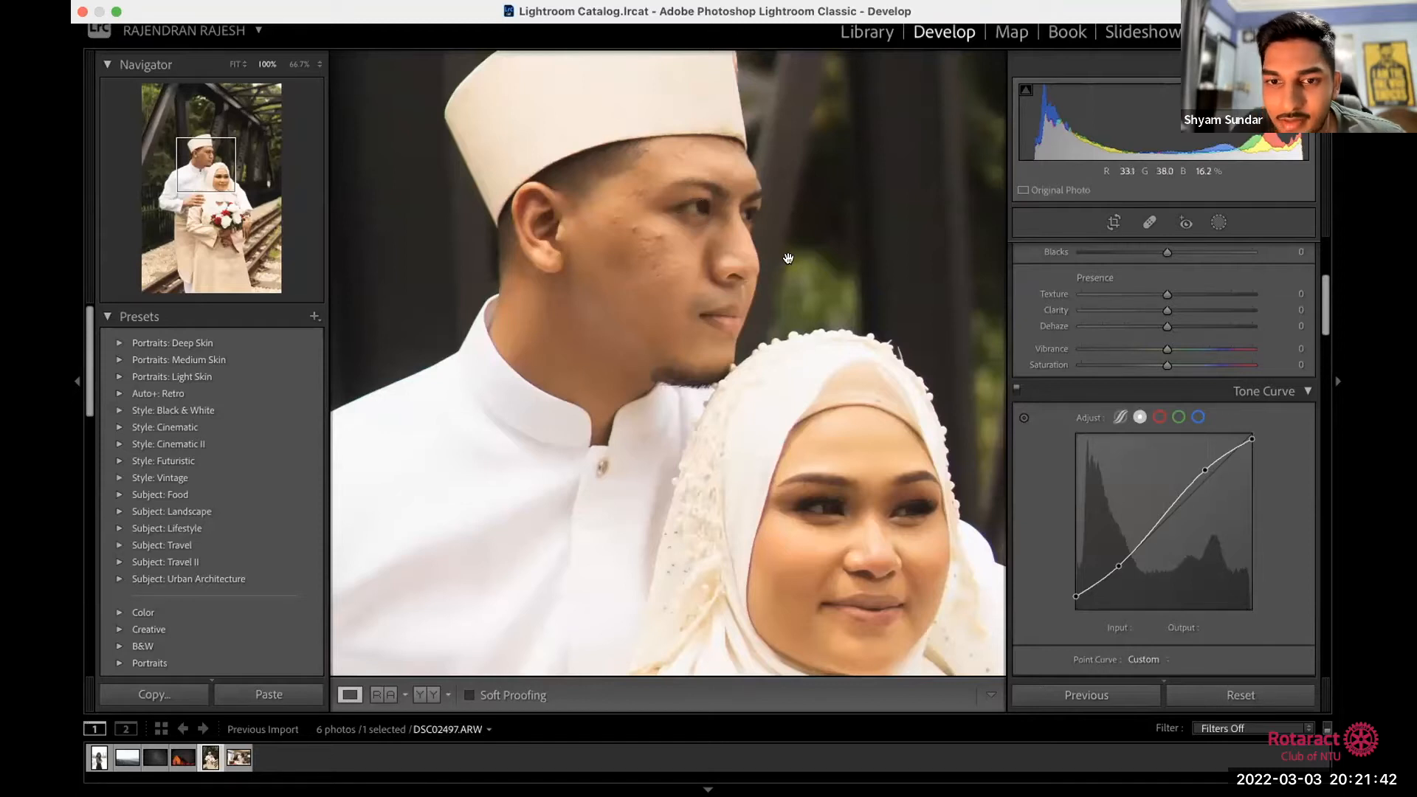
drag(1166, 296, 1227, 317)
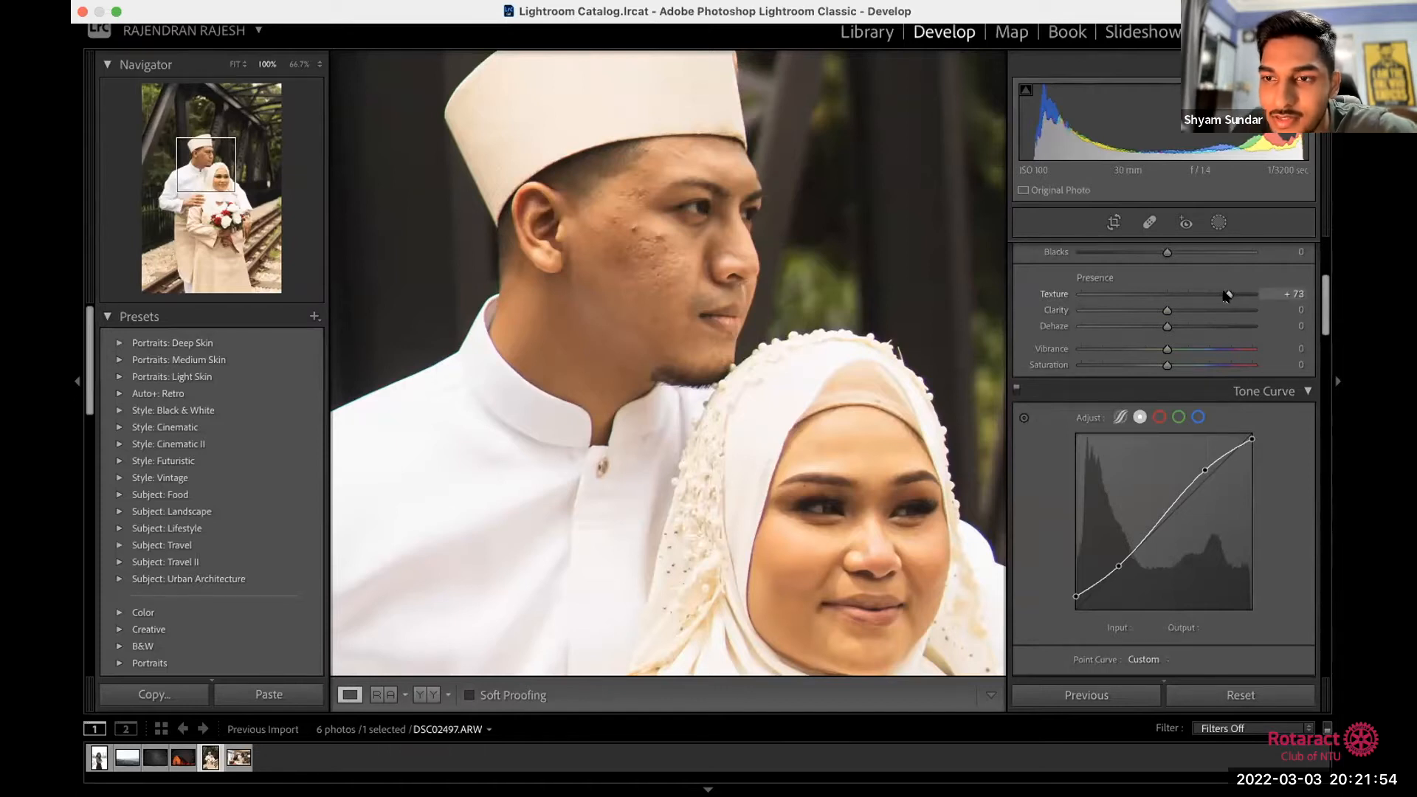
drag(1227, 295, 1169, 295)
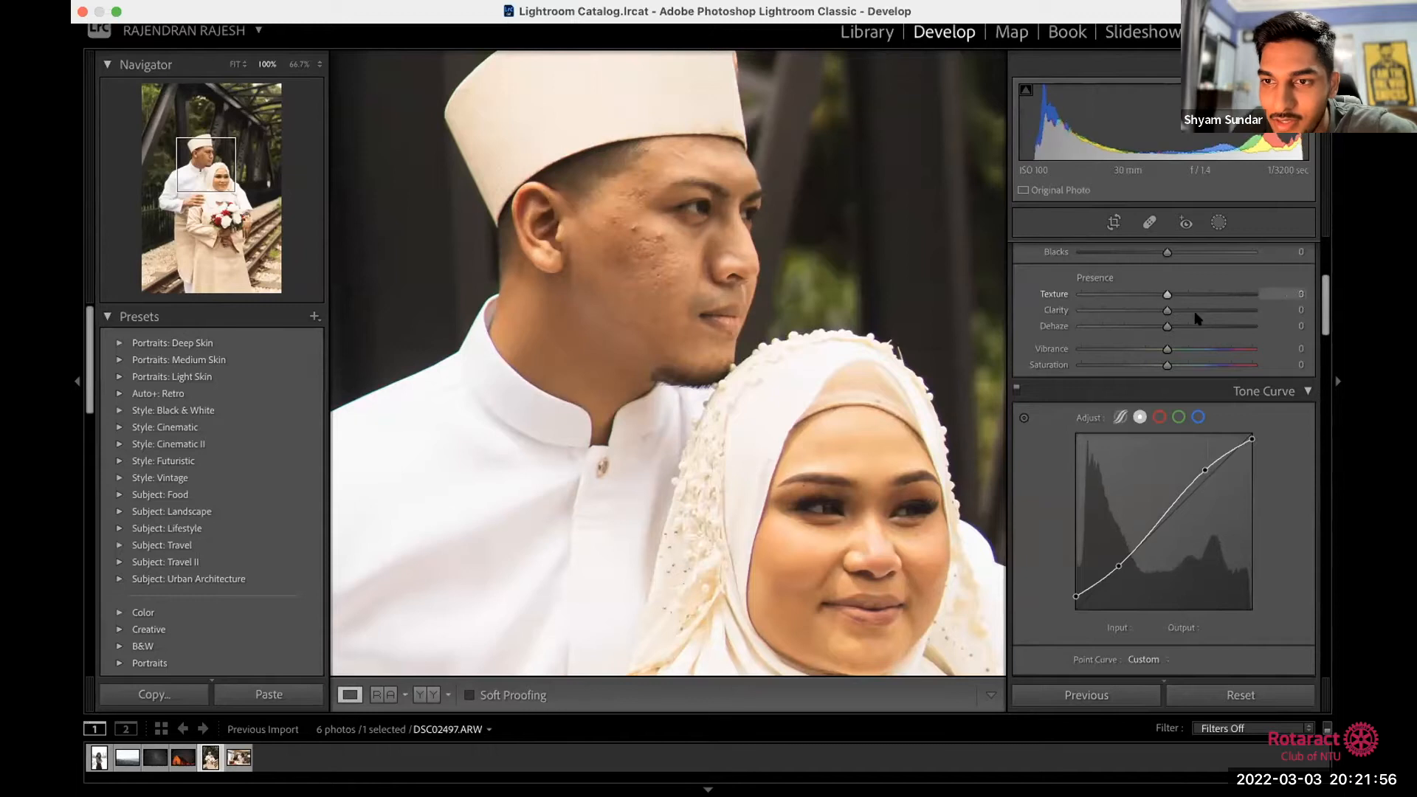
drag(1170, 296, 1185, 296)
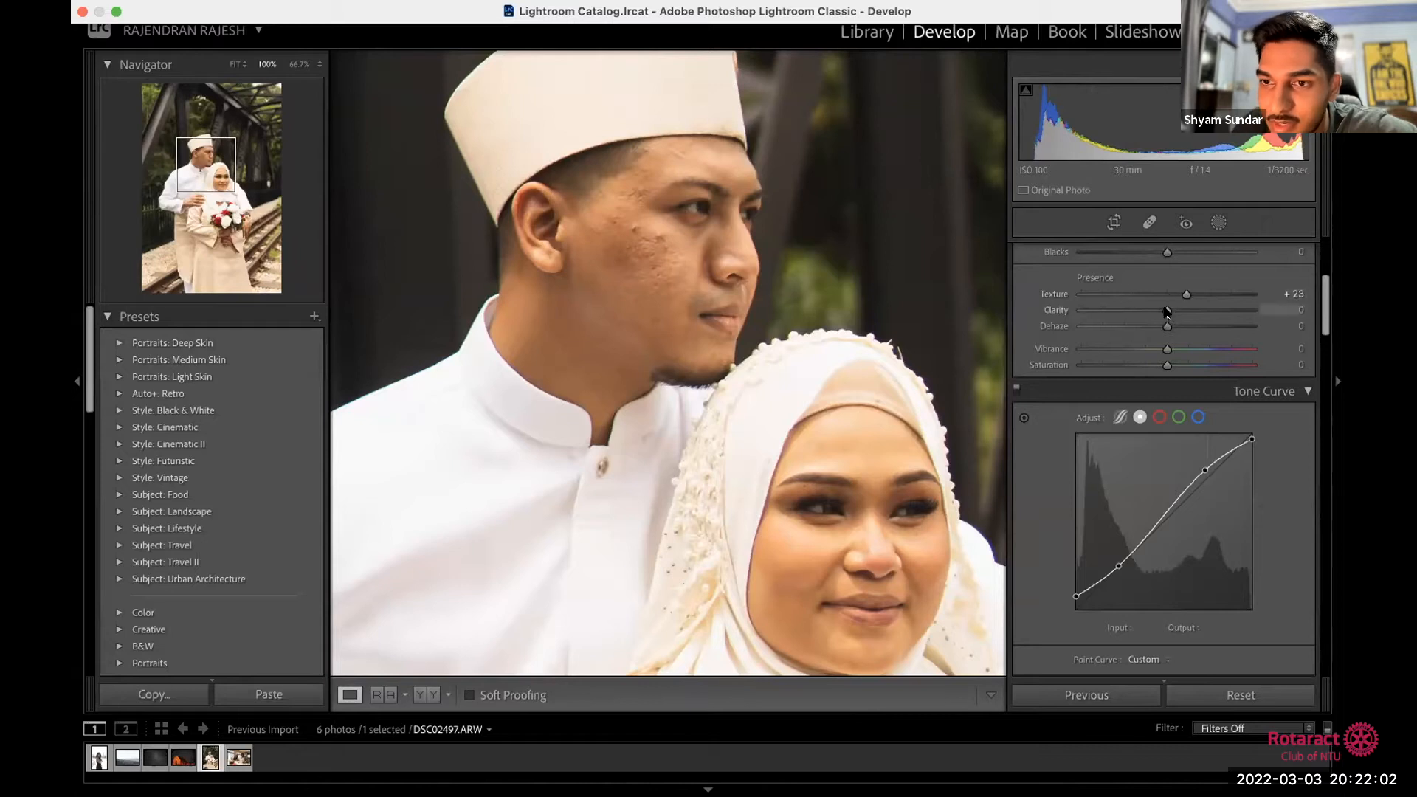
drag(1186, 296, 1167, 312)
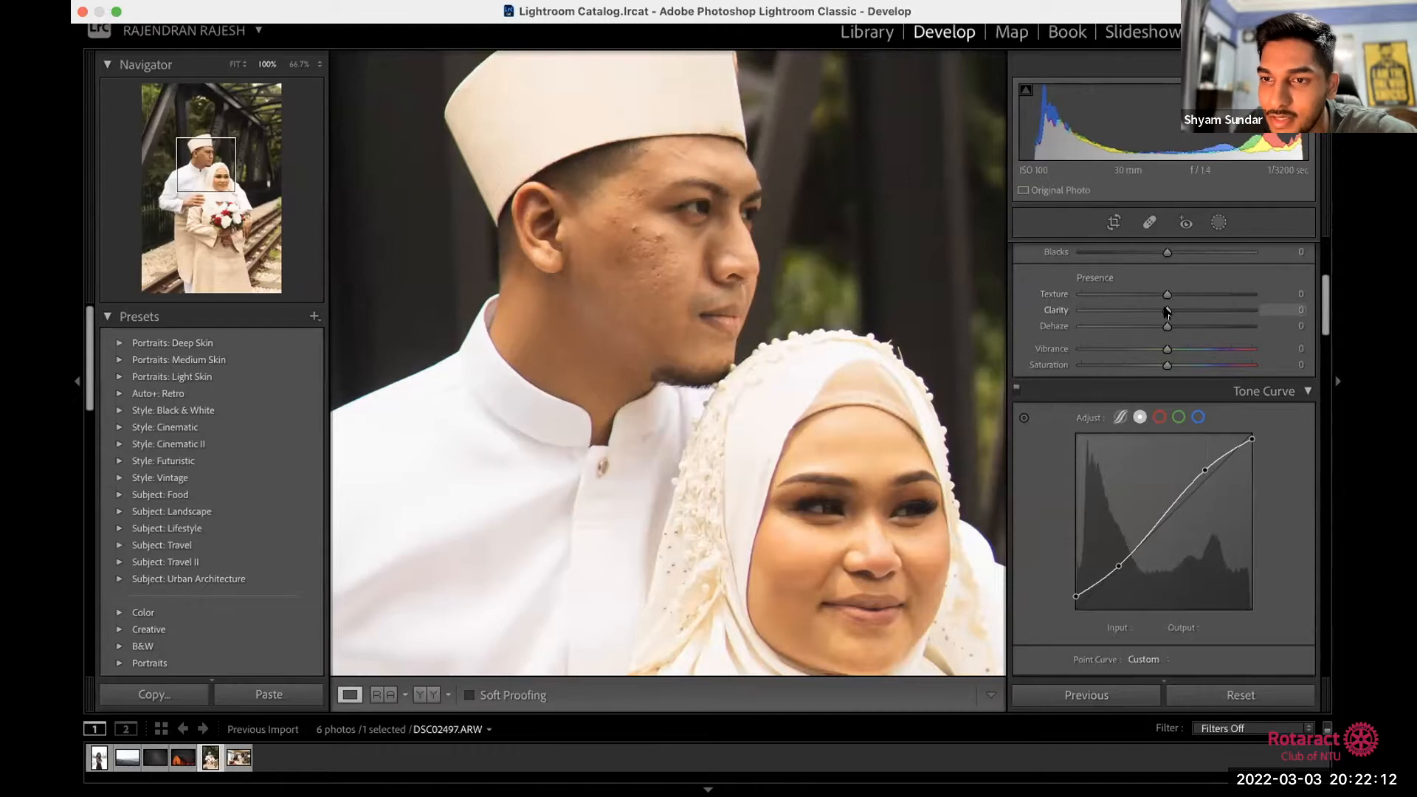
Step: Try a clarity of +52, check it on the whole photo, and reset the clarity to 0
drag(1167, 311, 1210, 316)
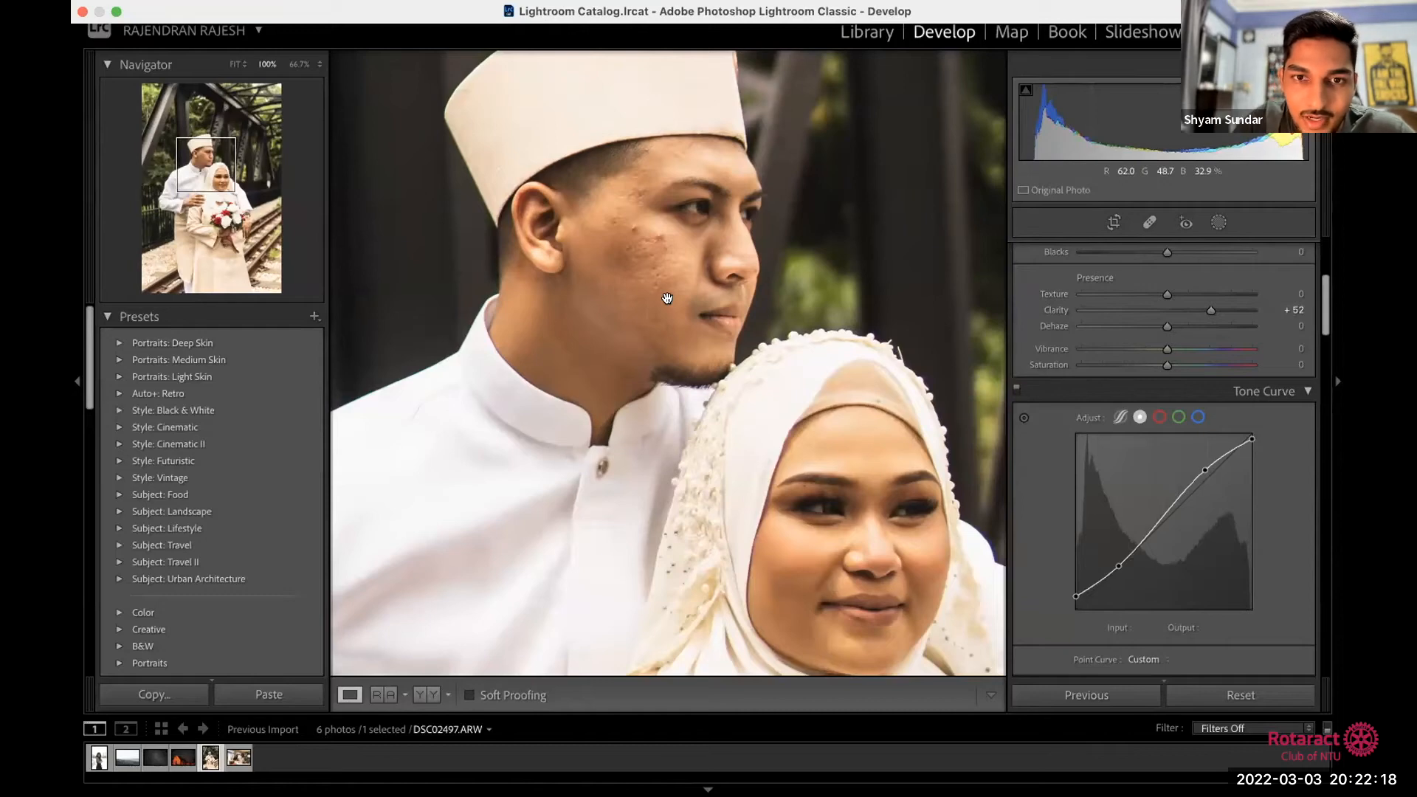
click(664, 300)
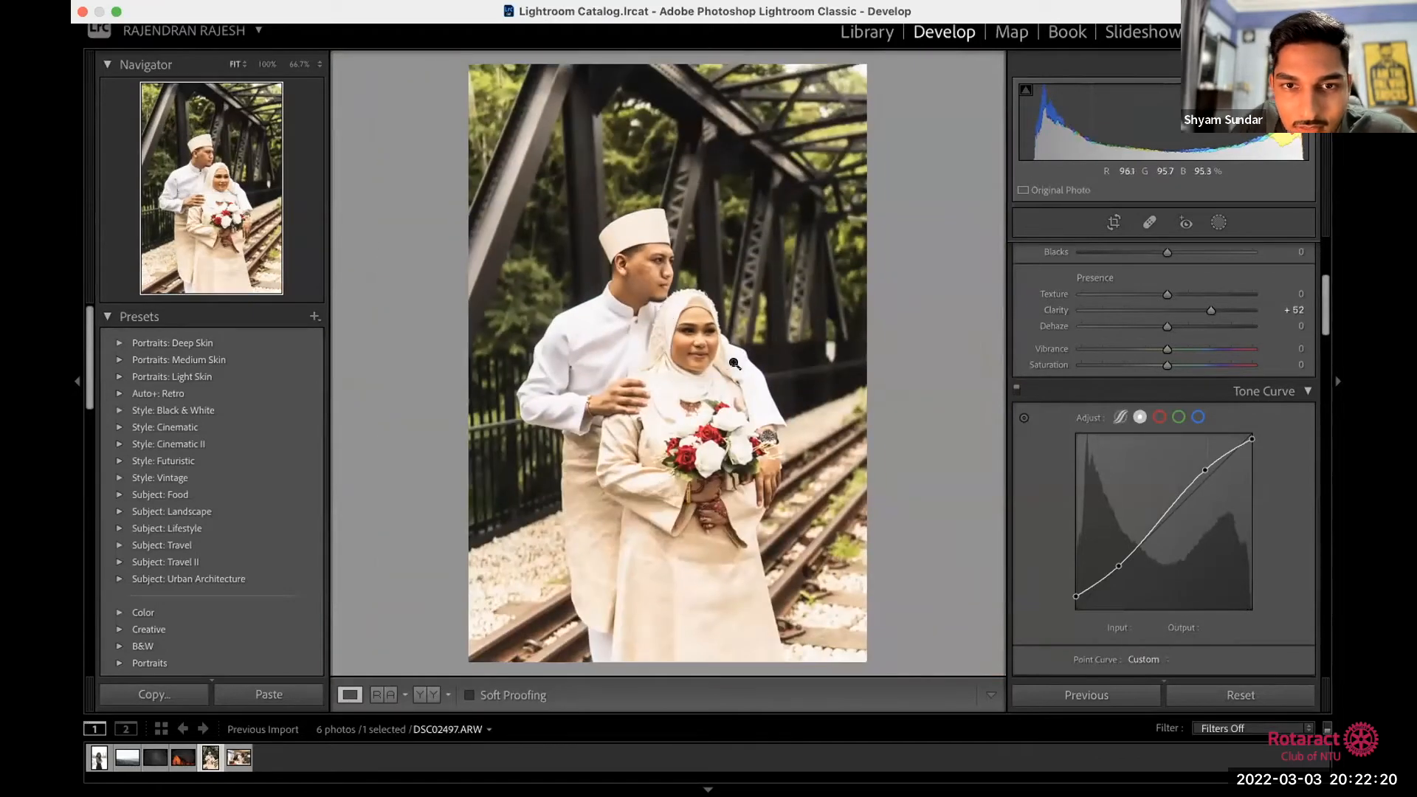
double_click(1210, 311)
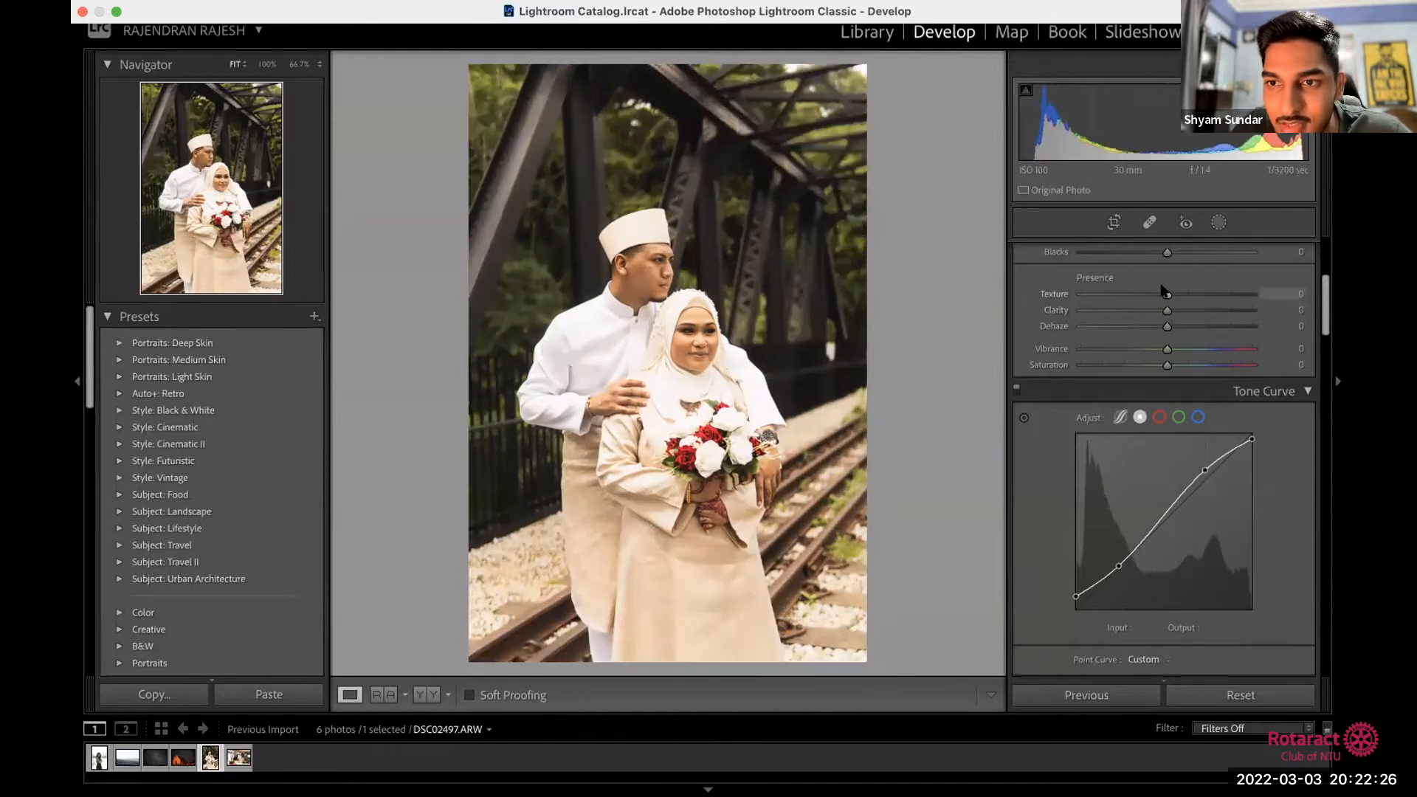
Step: Set the photo's texture to +26
drag(1169, 295, 1193, 299)
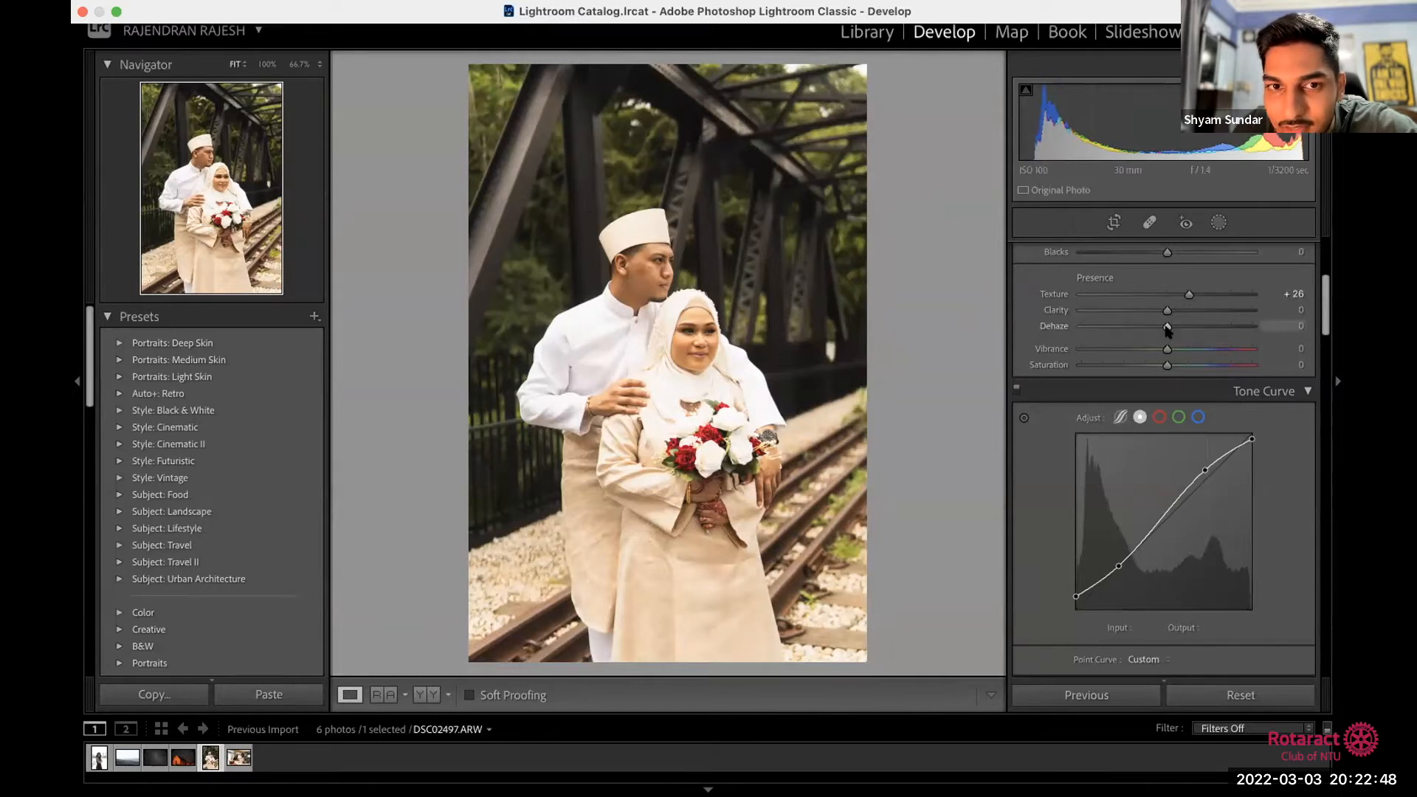
Step: Set the photo's dehaze to +7
drag(1172, 330, 1173, 336)
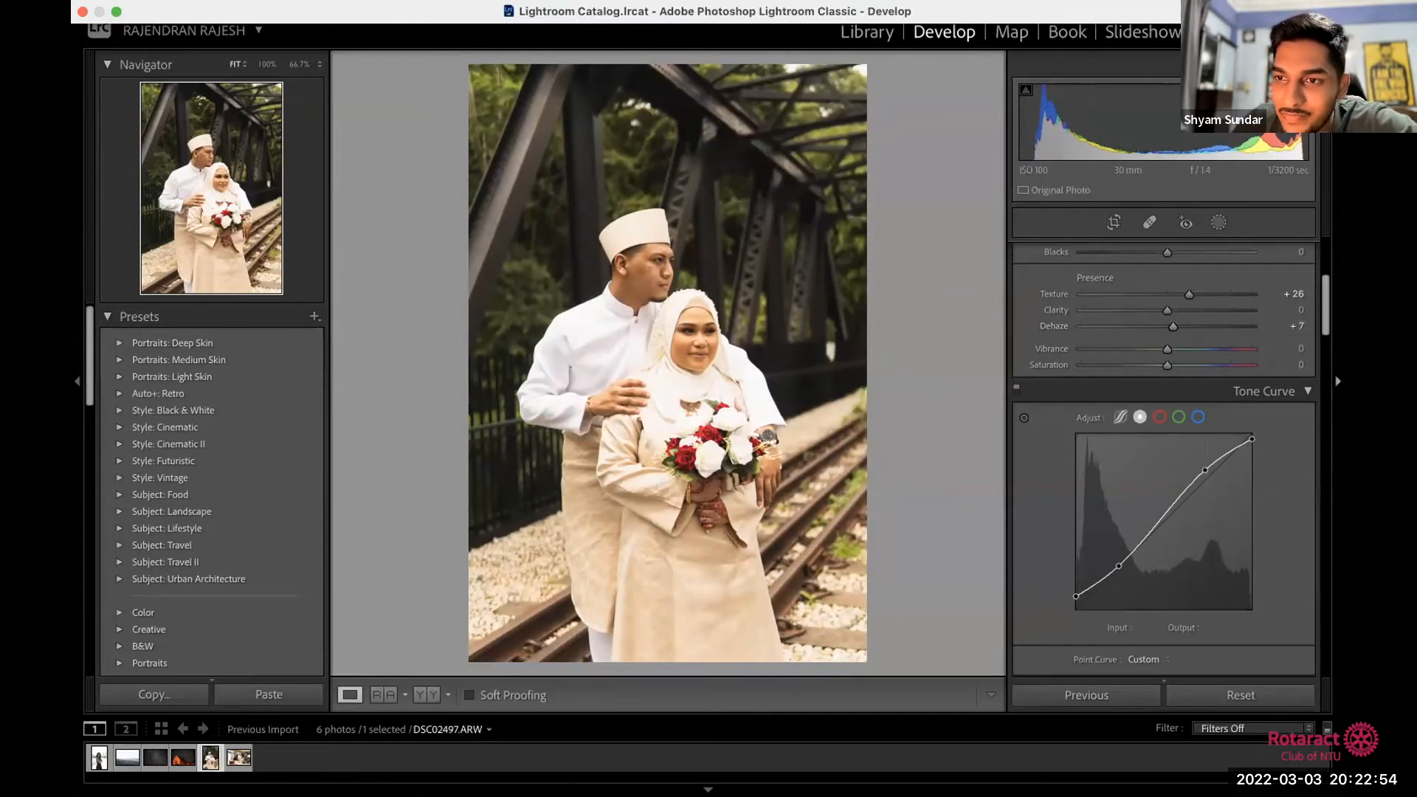
drag(1325, 303, 1325, 304)
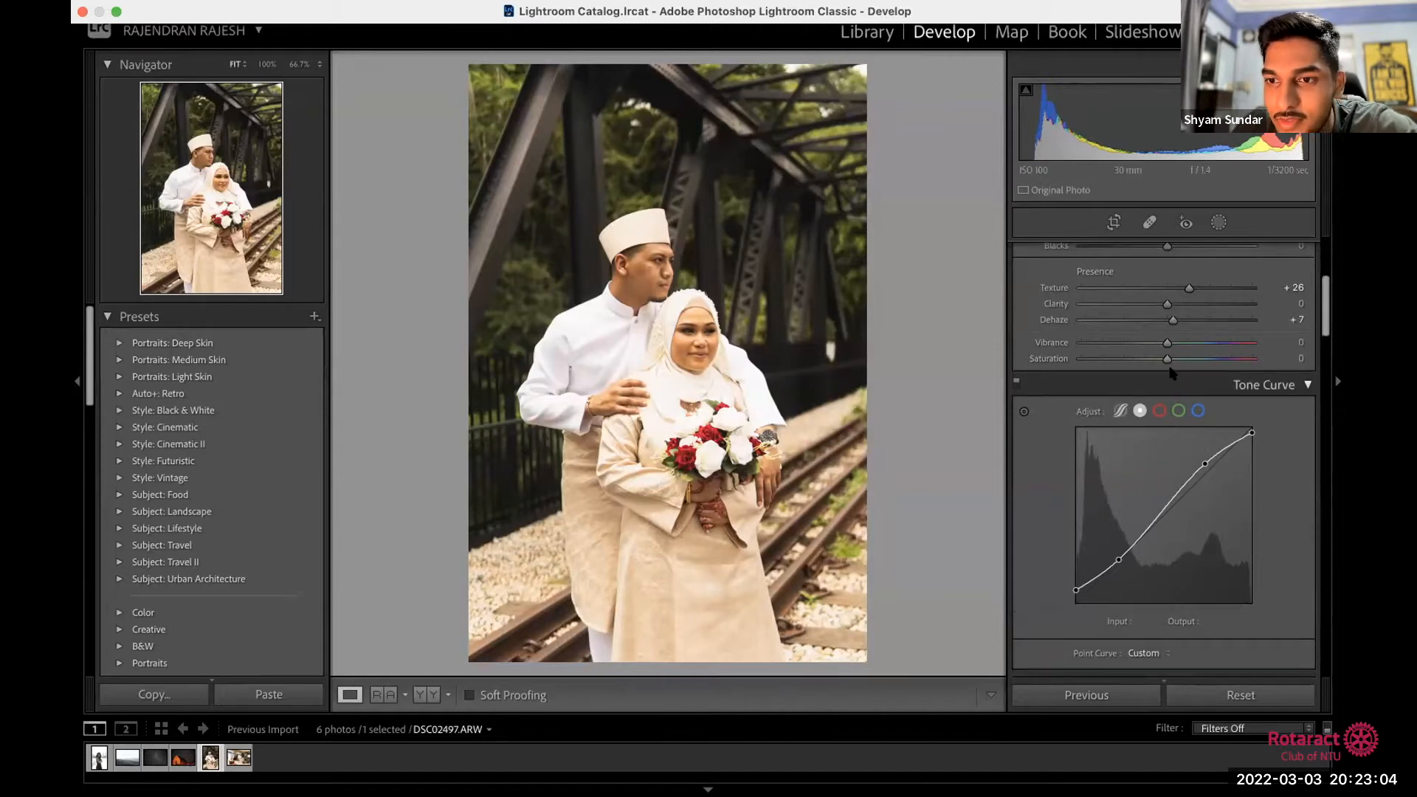
Step: Try a saturation of +27 and a vibrance of +20, returning each to 0
drag(1167, 361, 1189, 373)
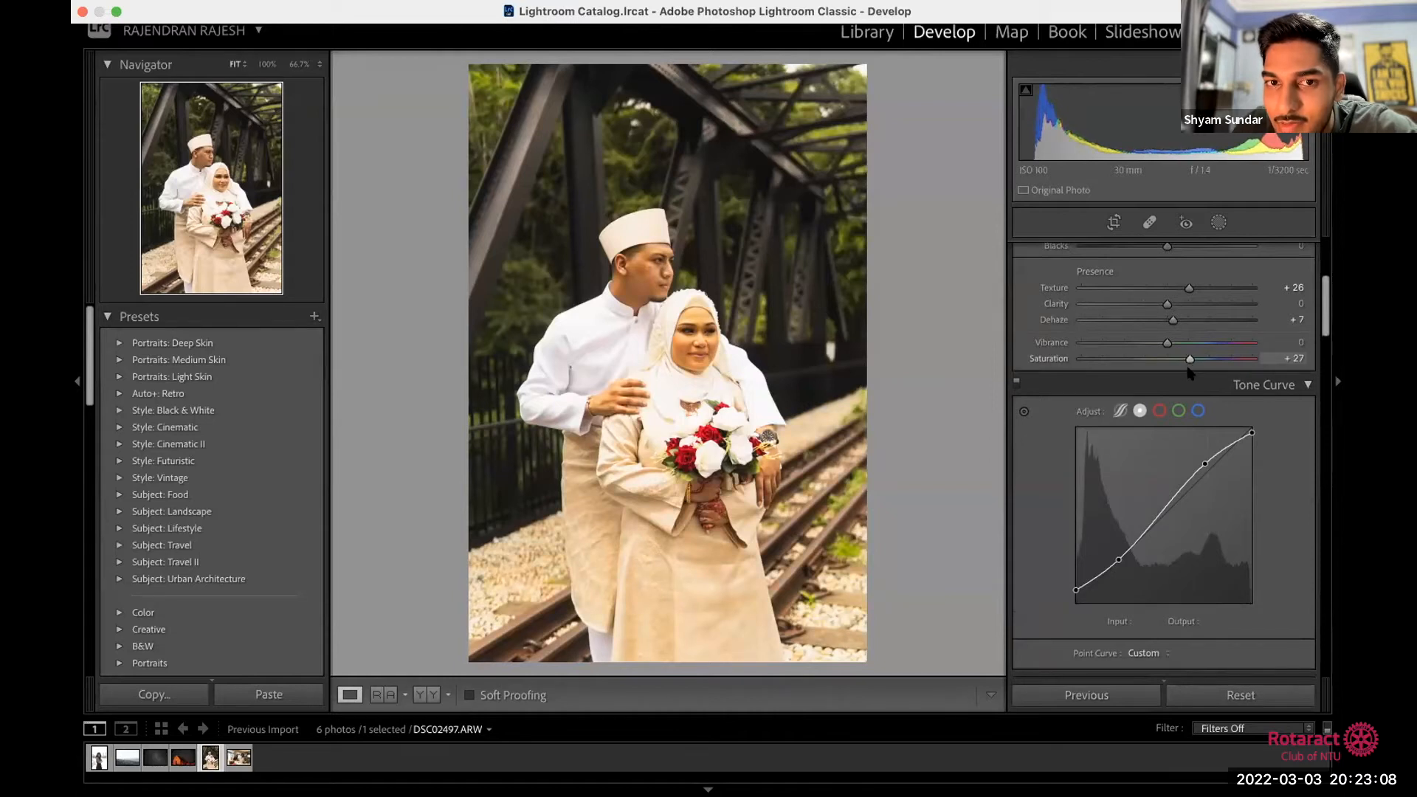
double_click(1189, 360)
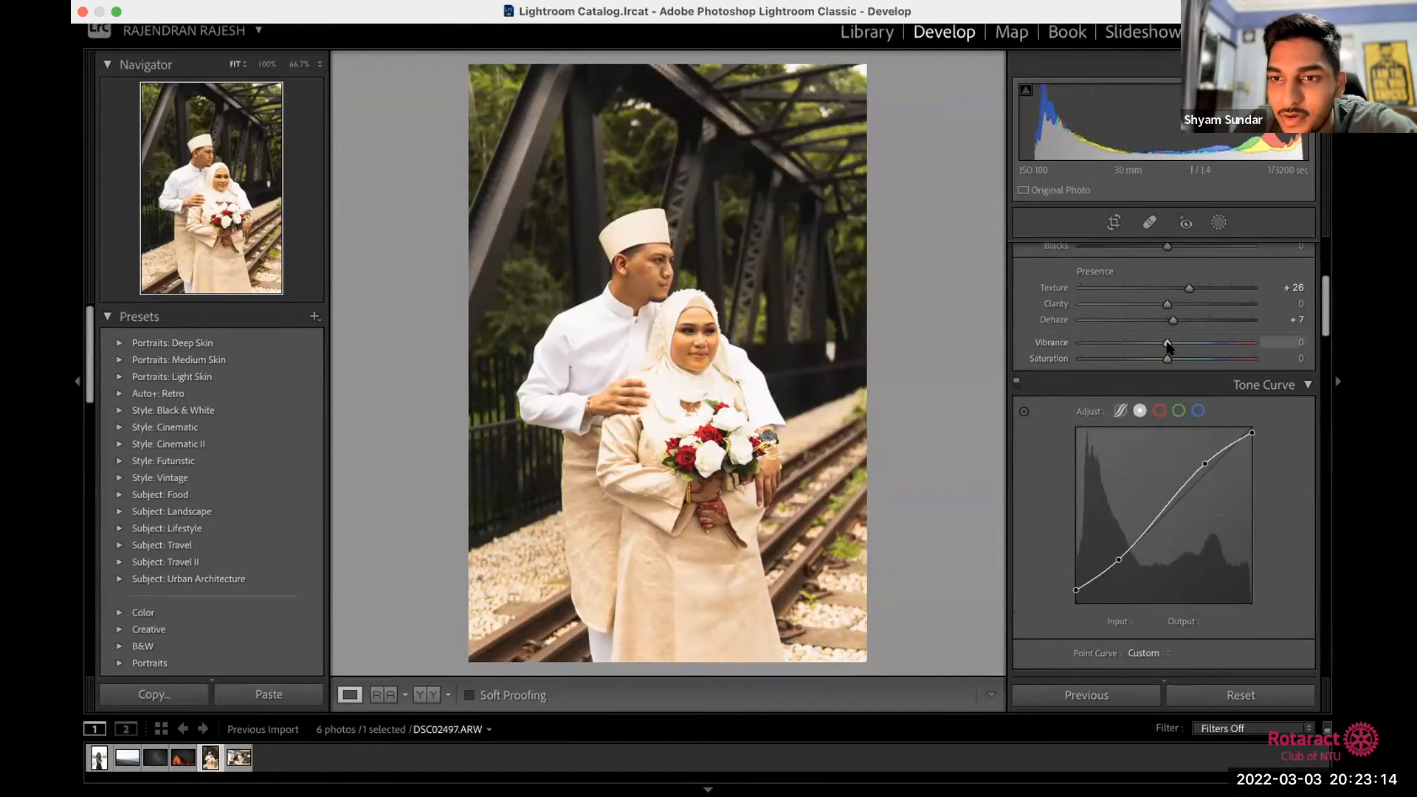
drag(1171, 346, 1184, 357)
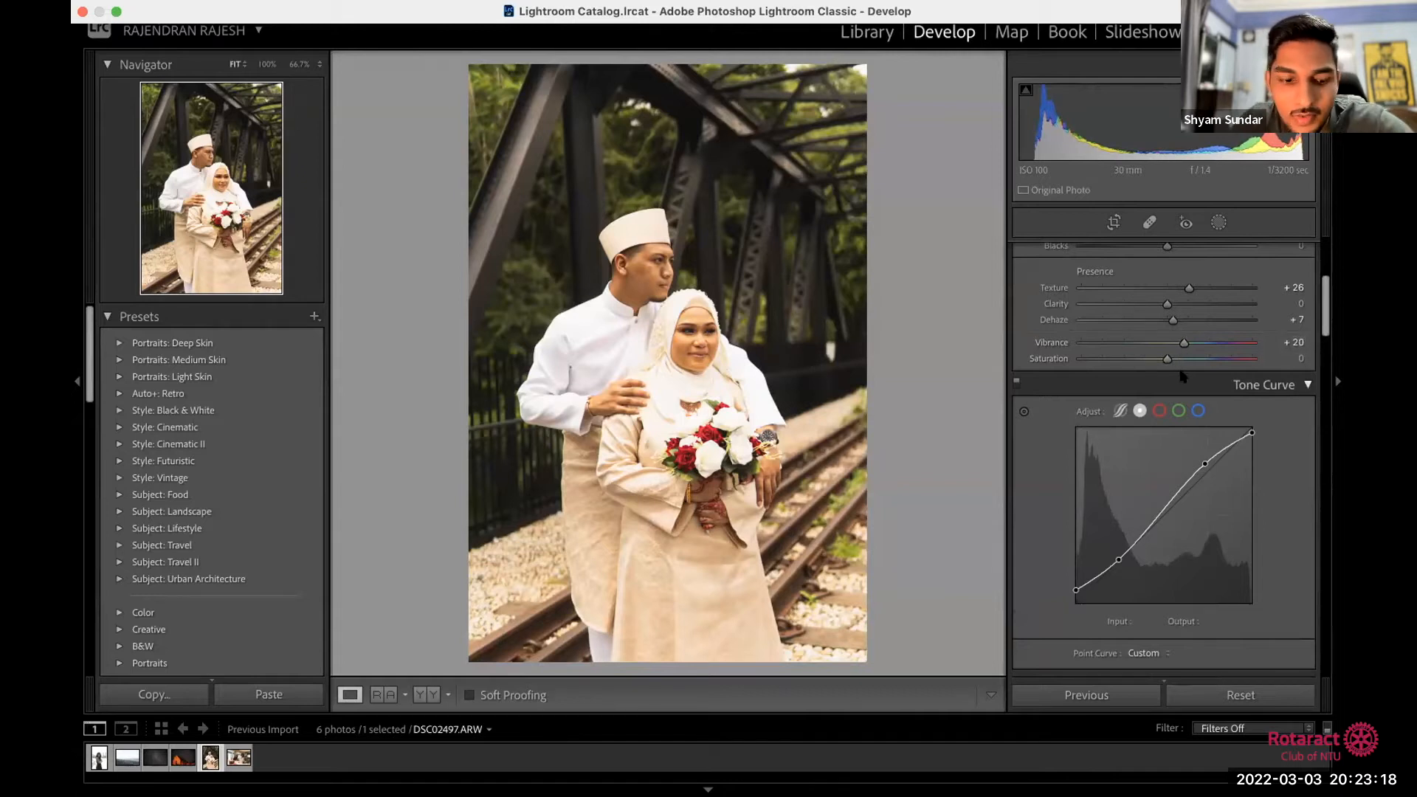
key(super+z)
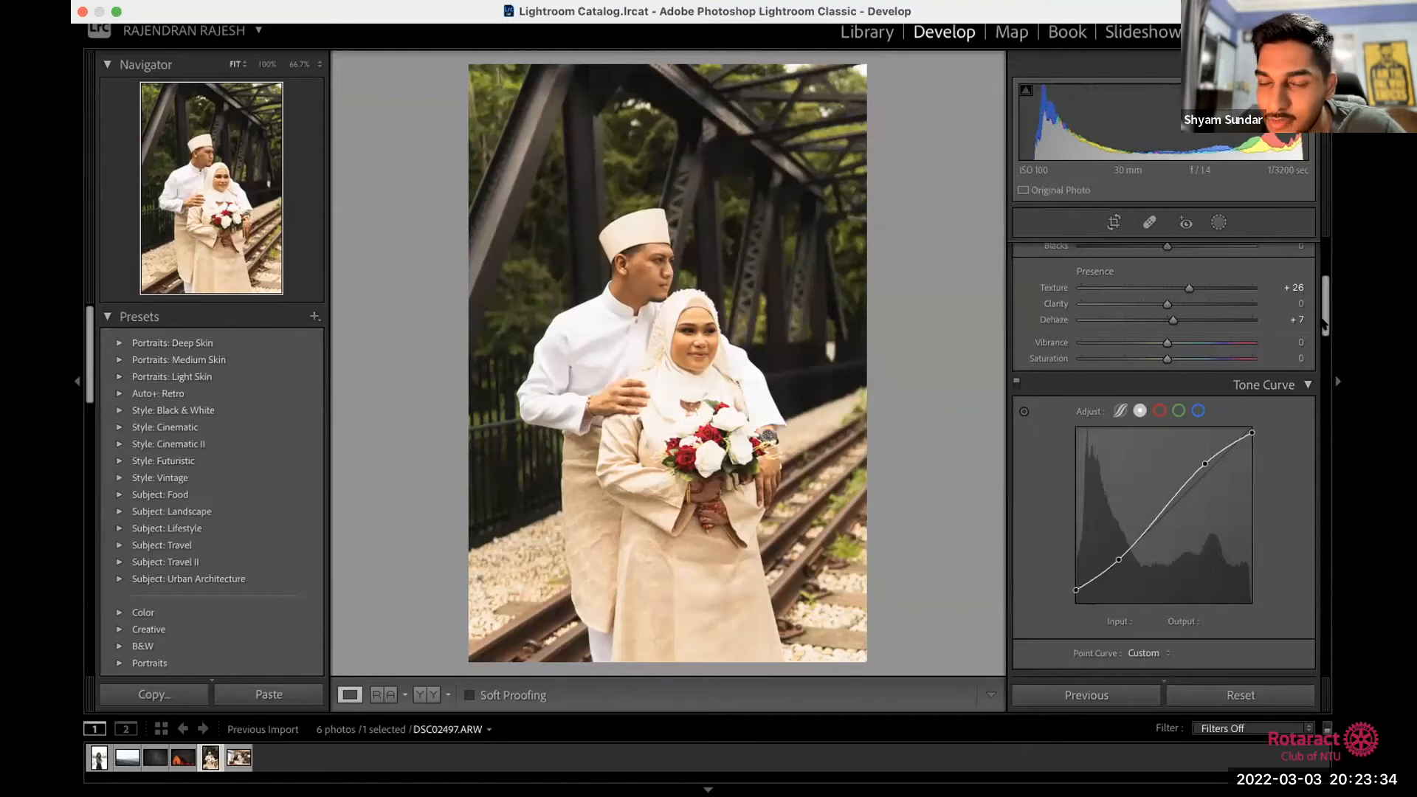
Step: Set the green hue to −65 and the yellow hue to −12 while checking the background foliage at 100%
scroll(1325, 332, down, 5)
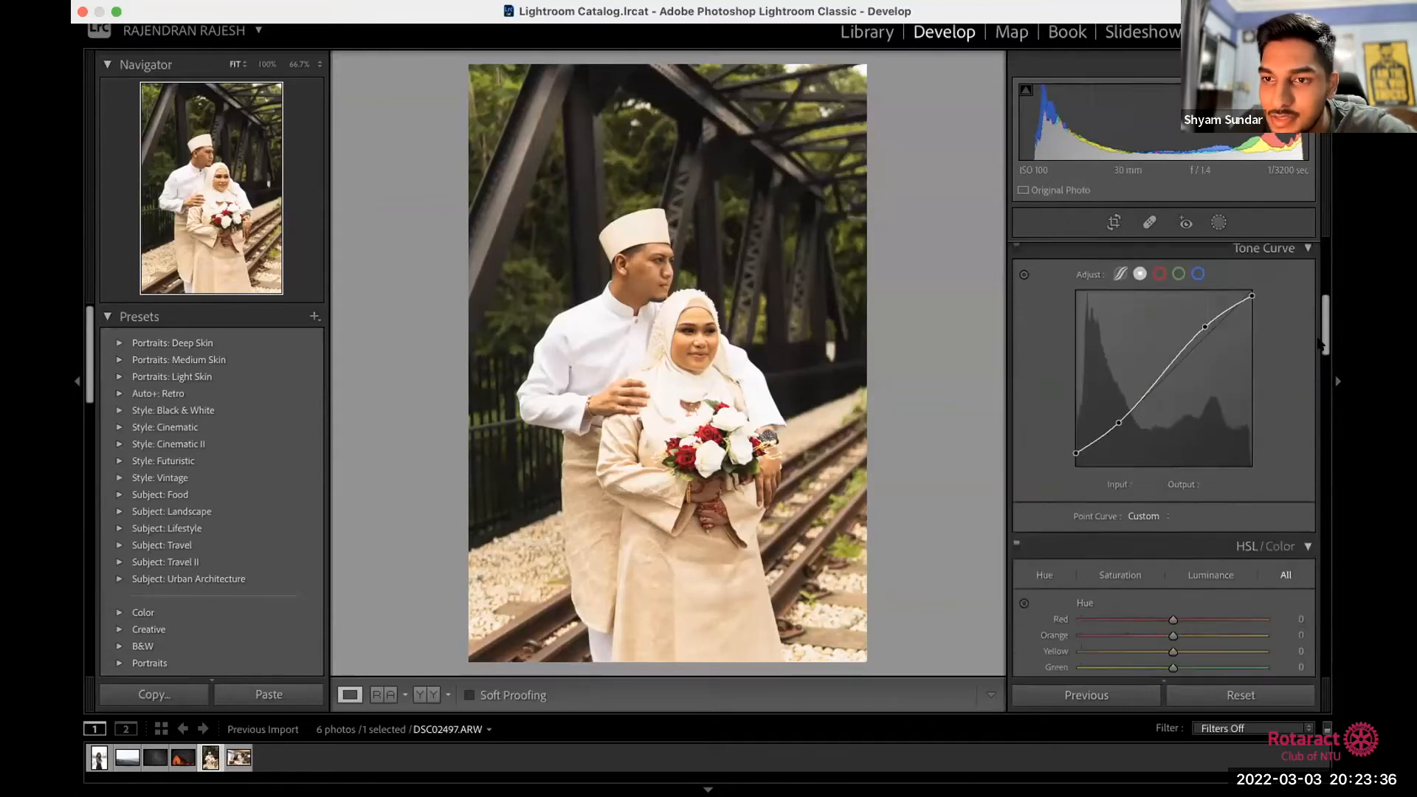
drag(1318, 346, 1319, 351)
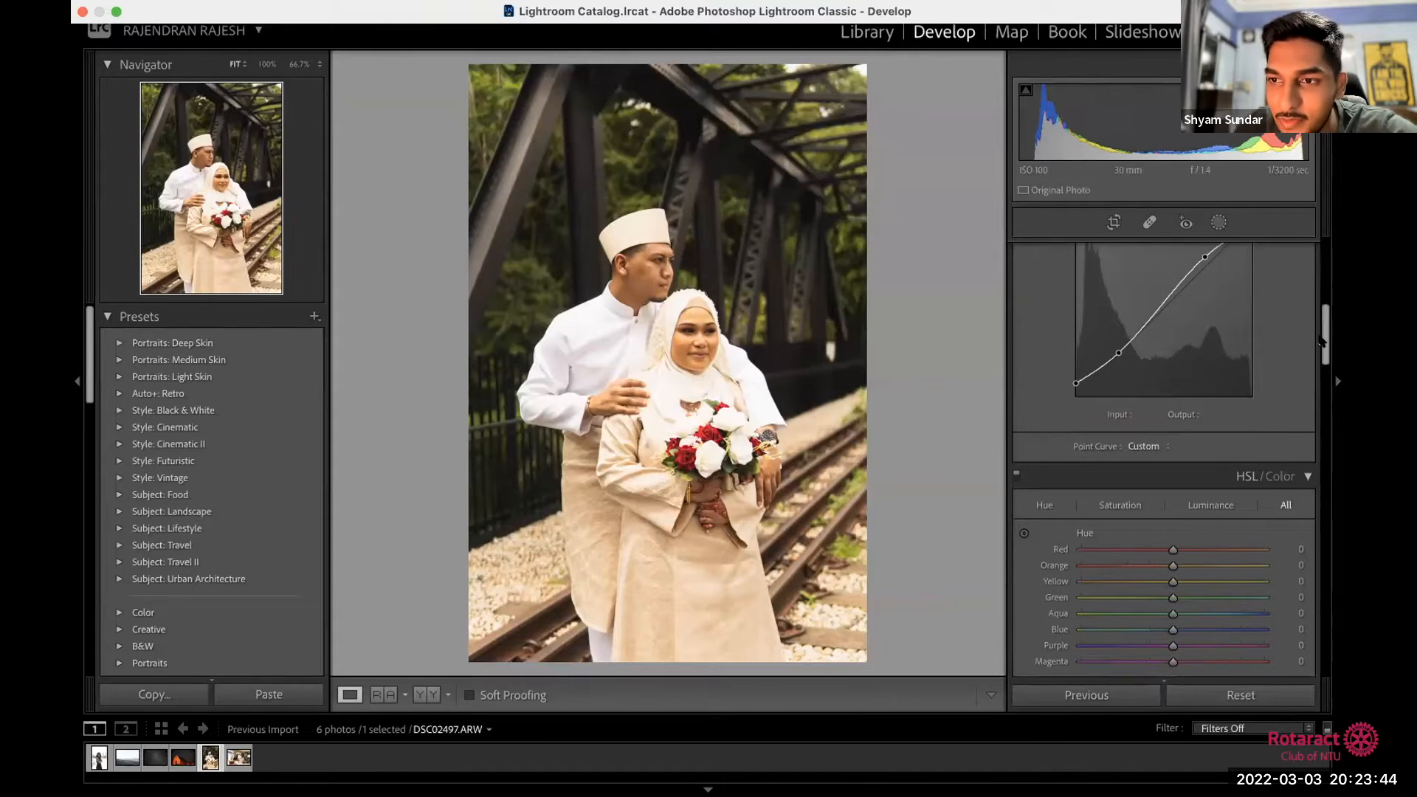
scroll(1325, 332, up, 5)
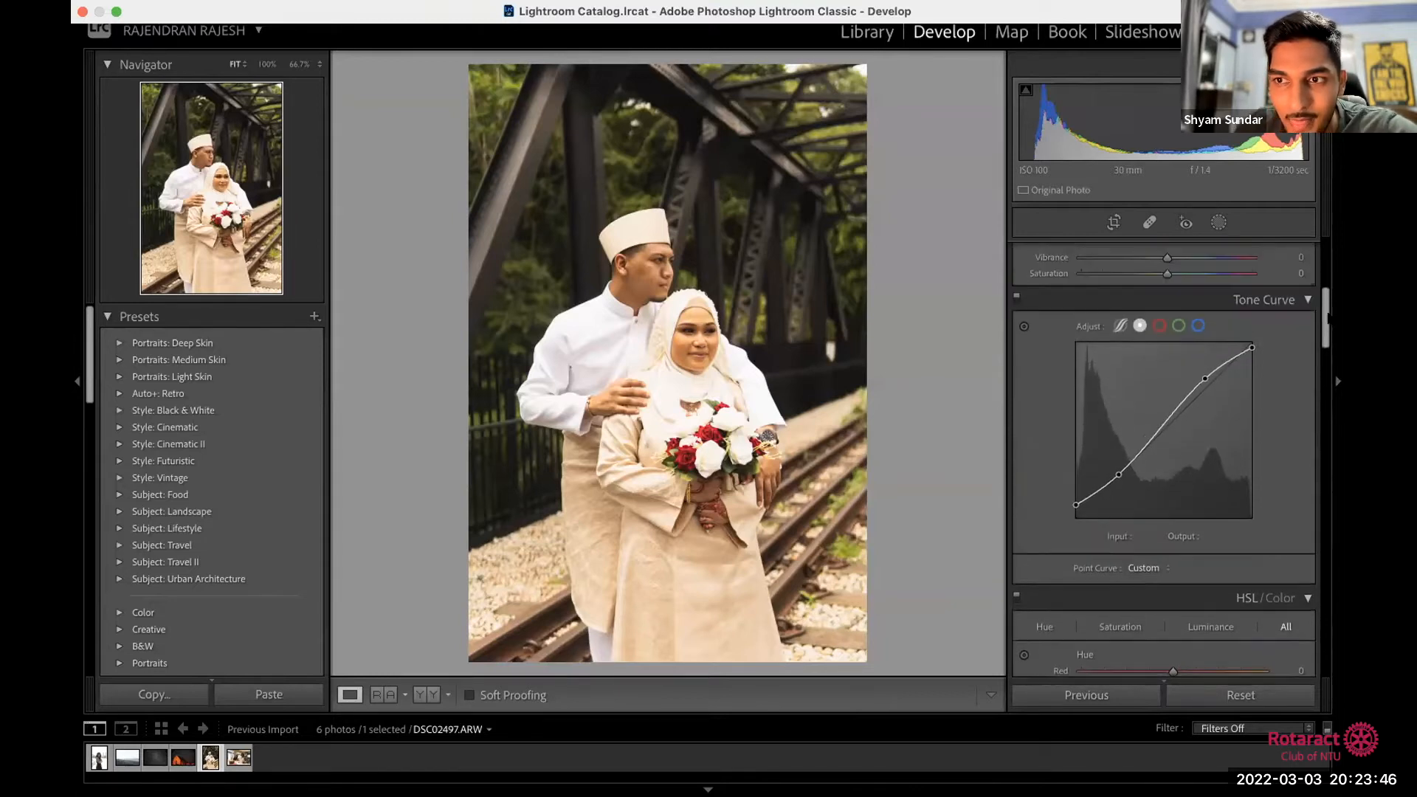
scroll(1171, 459, up, 5)
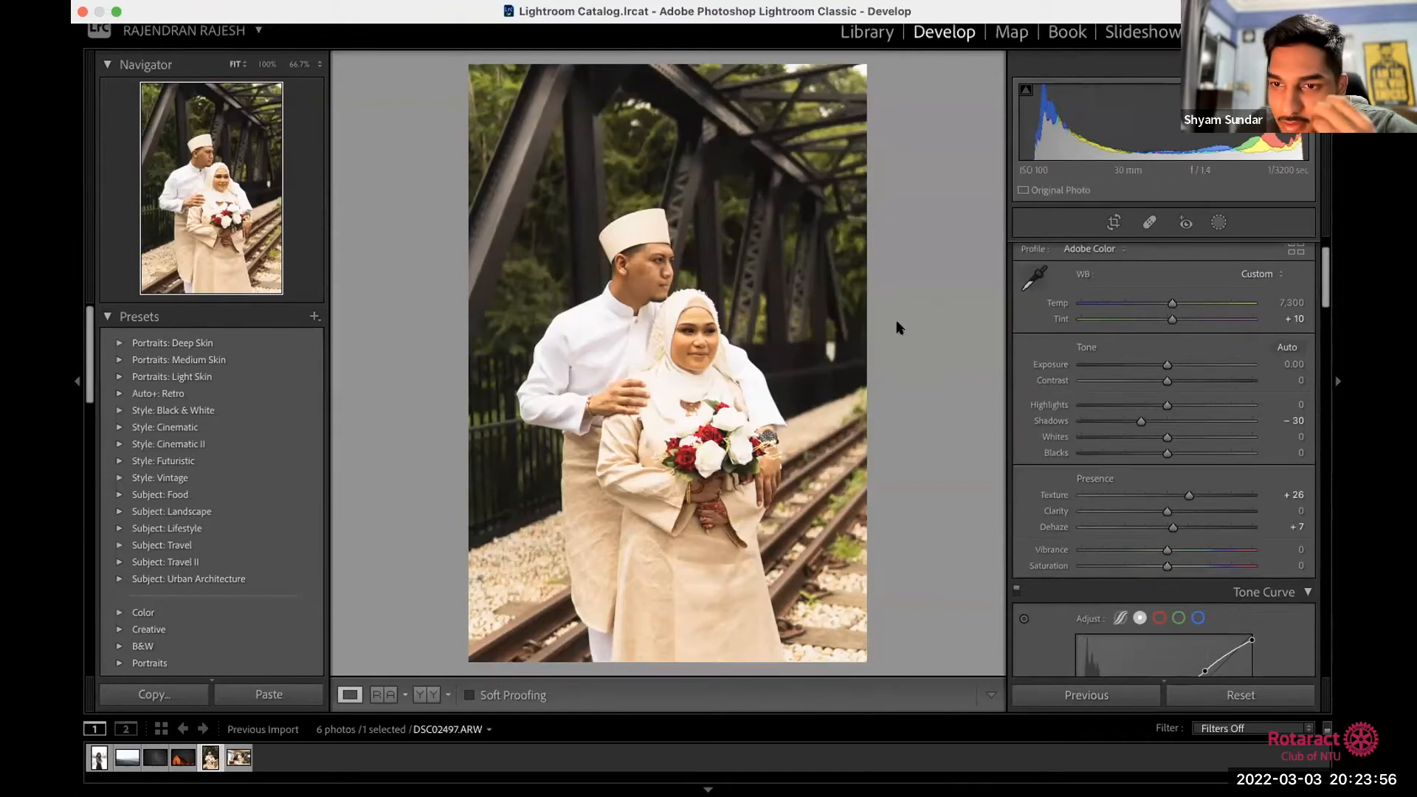
scroll(1316, 299, down, 10)
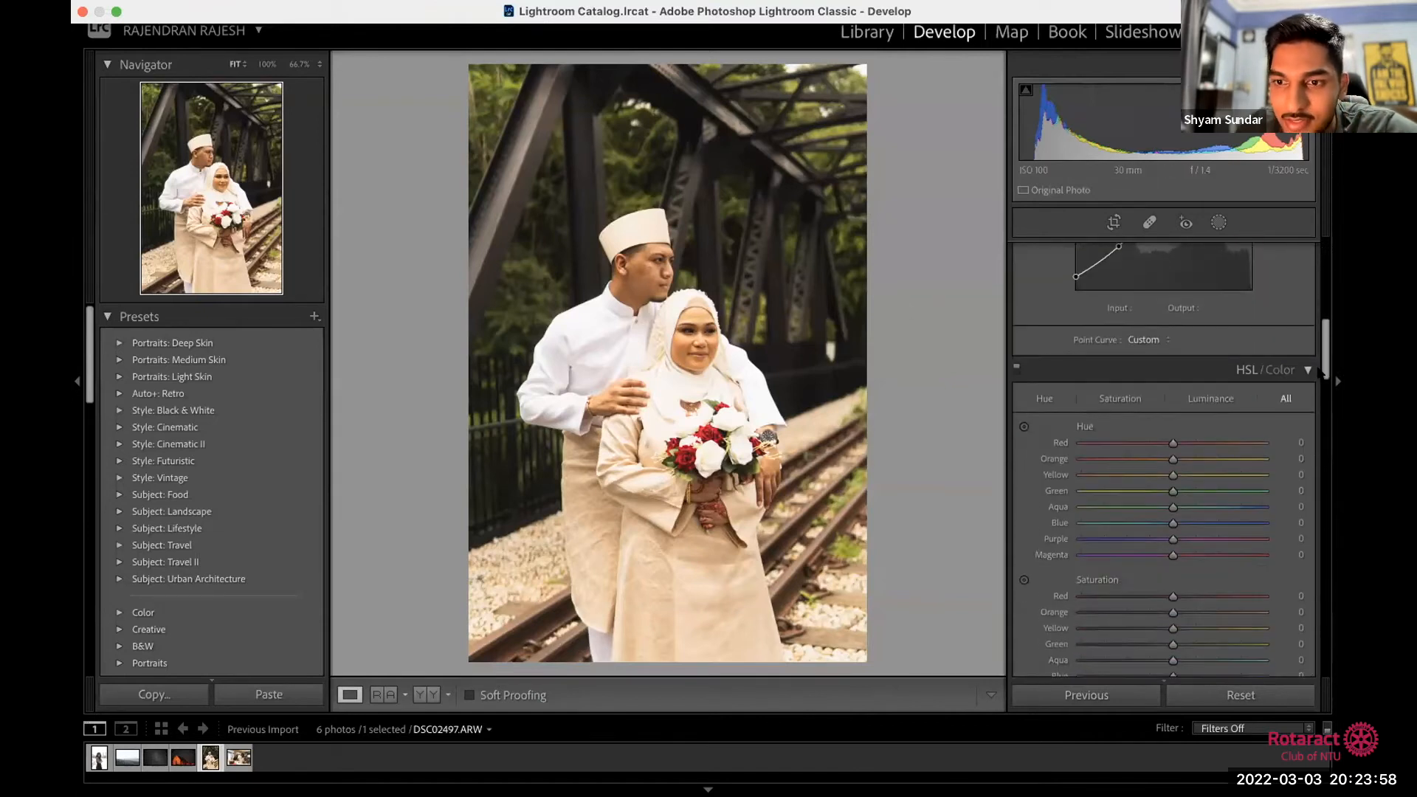
scroll(1016, 352, down, 2)
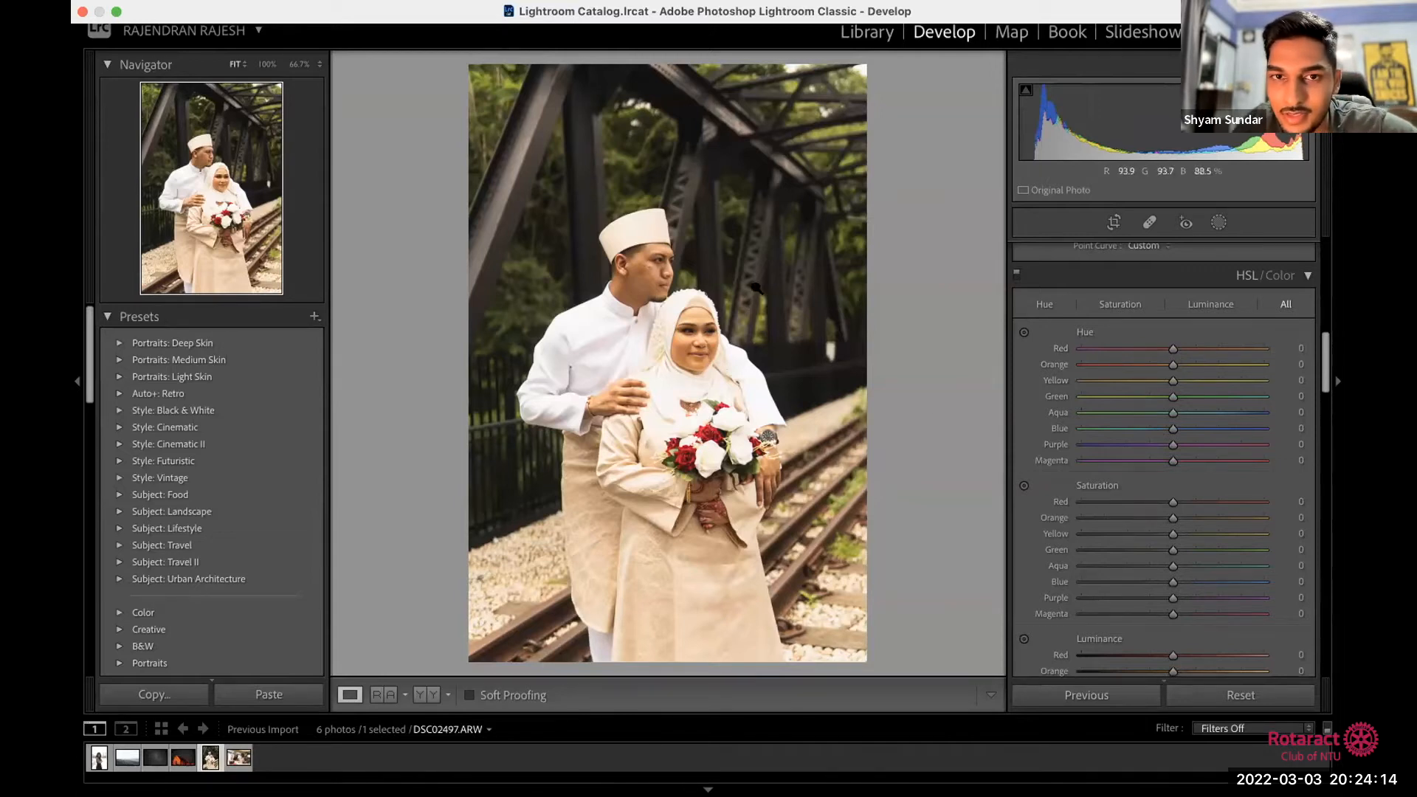
click(658, 127)
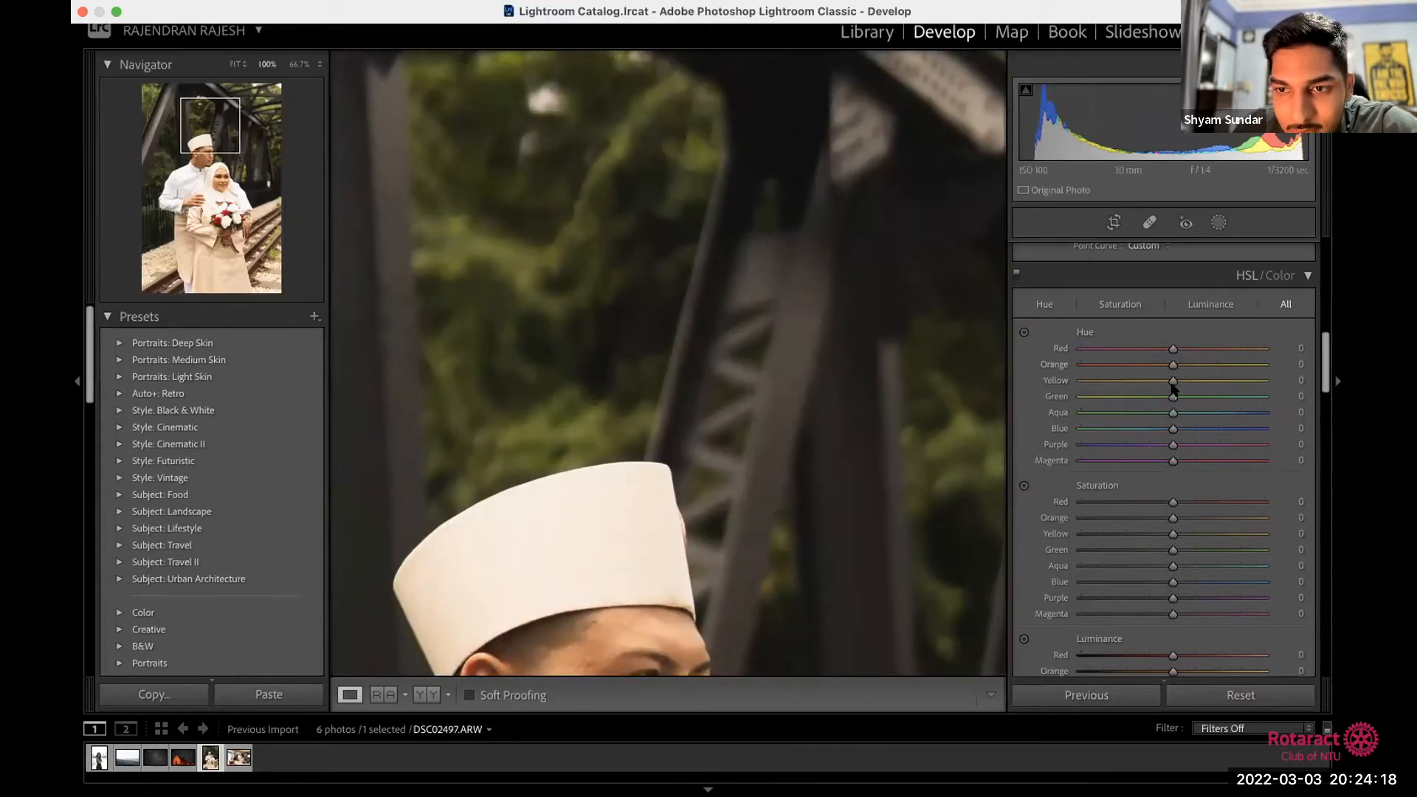
click(655, 282)
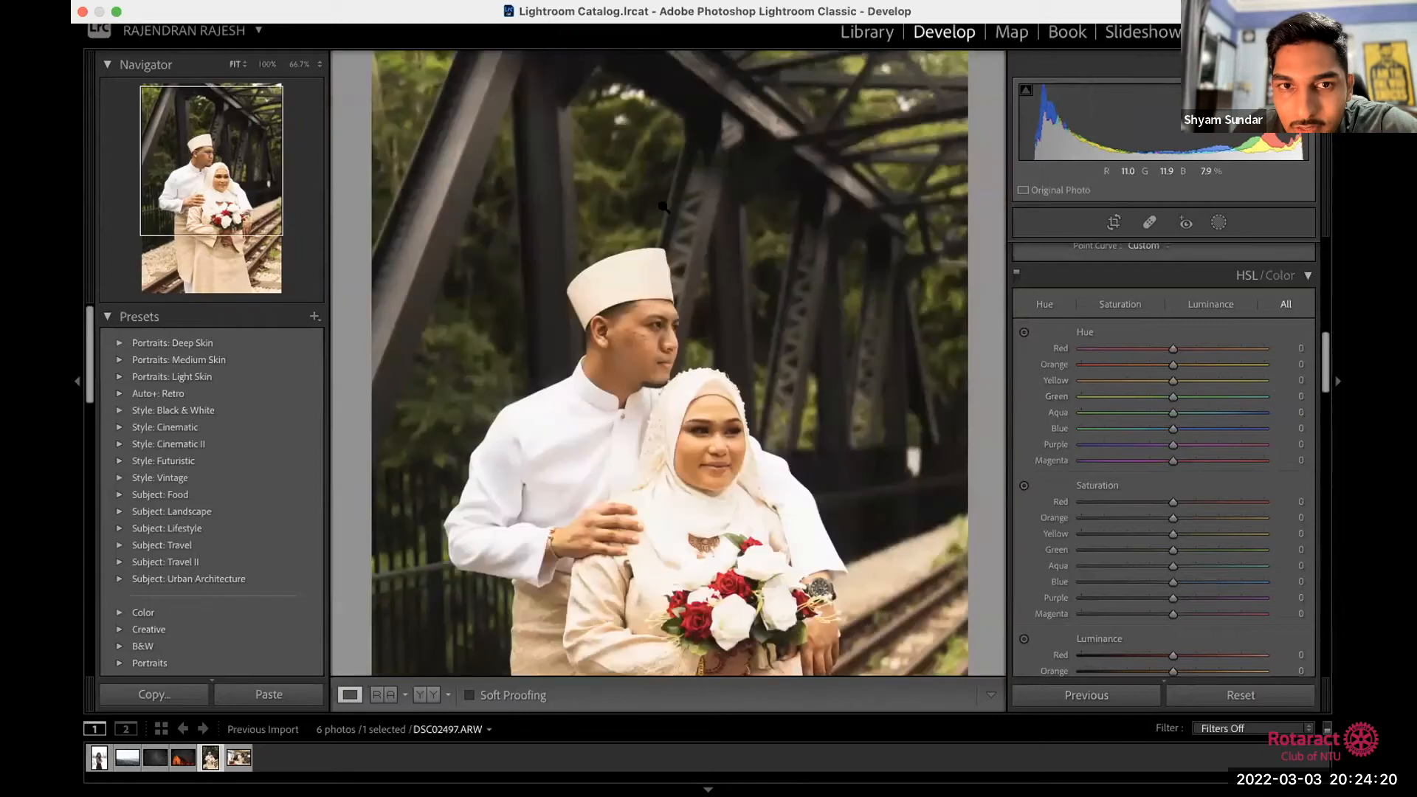
click(625, 142)
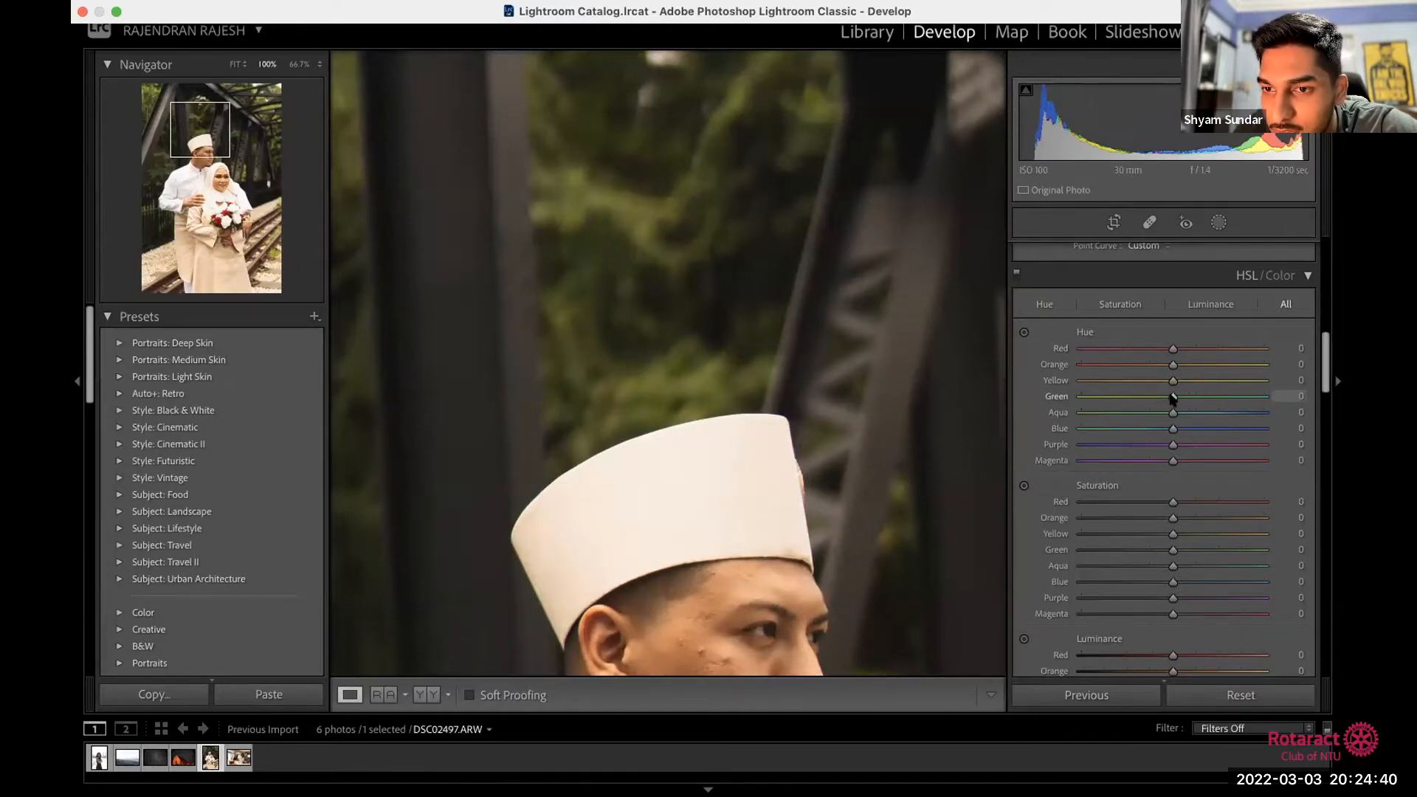
drag(1168, 398, 1113, 396)
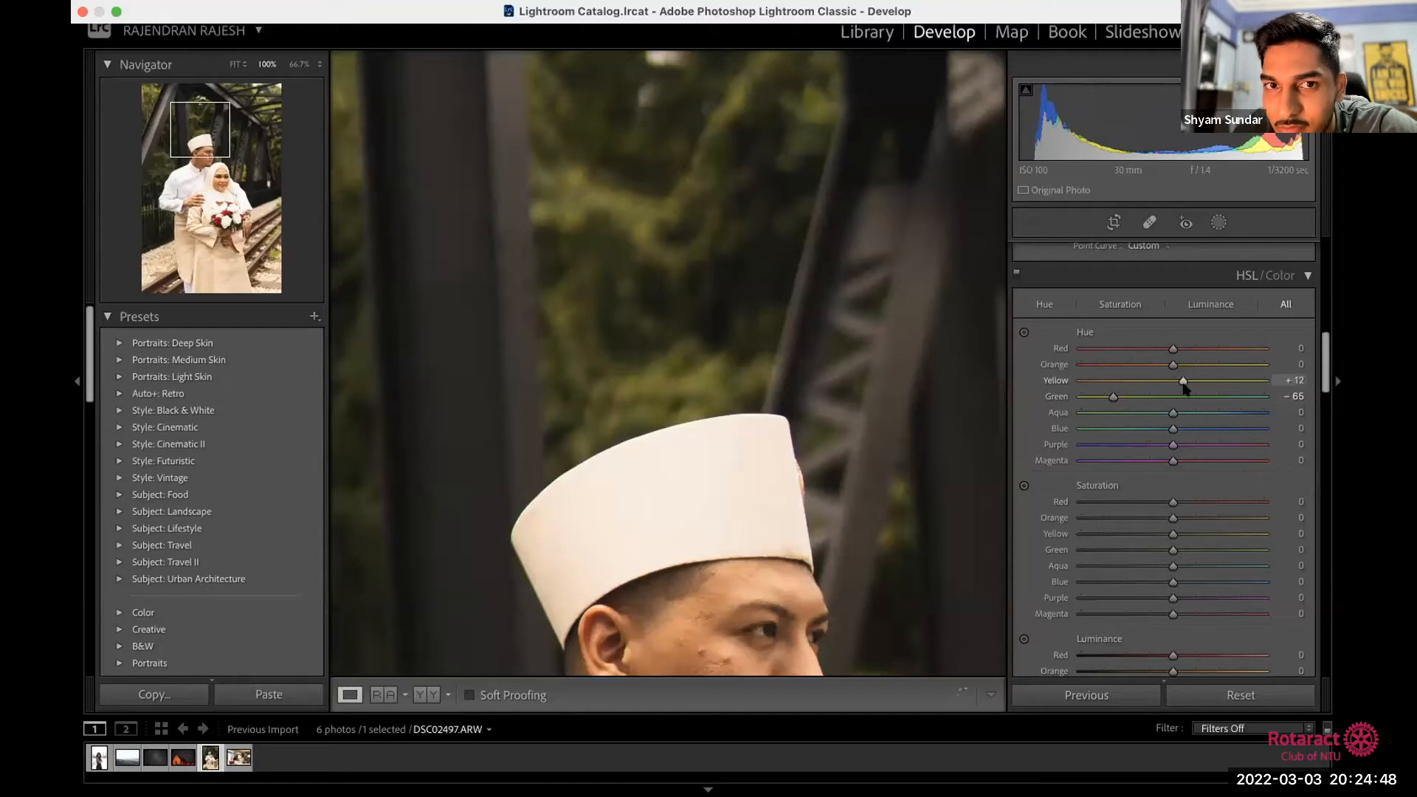
drag(1186, 389, 1161, 386)
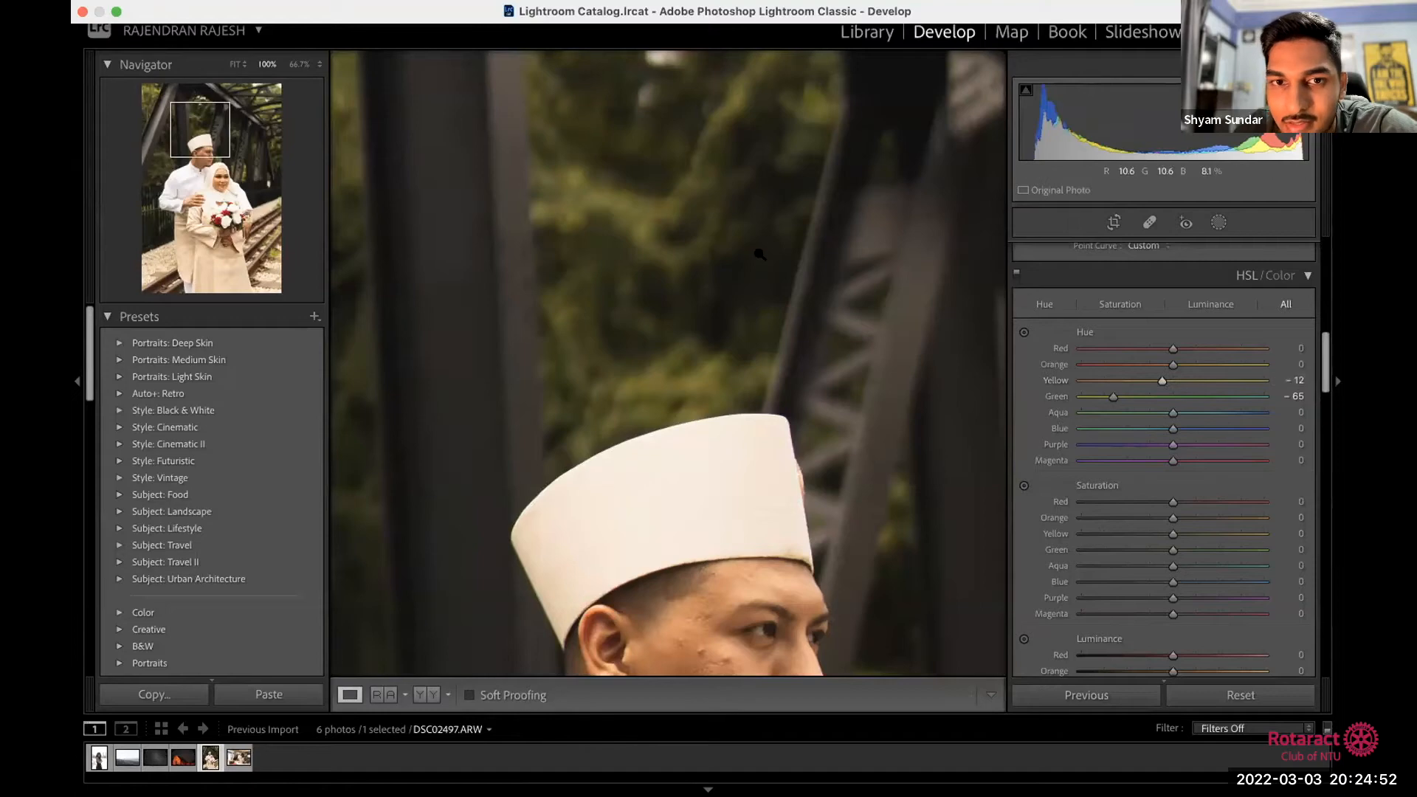
Step: Compare the foliage before and after the edits side by side at 100%, and return to the whole photo
click(758, 269)
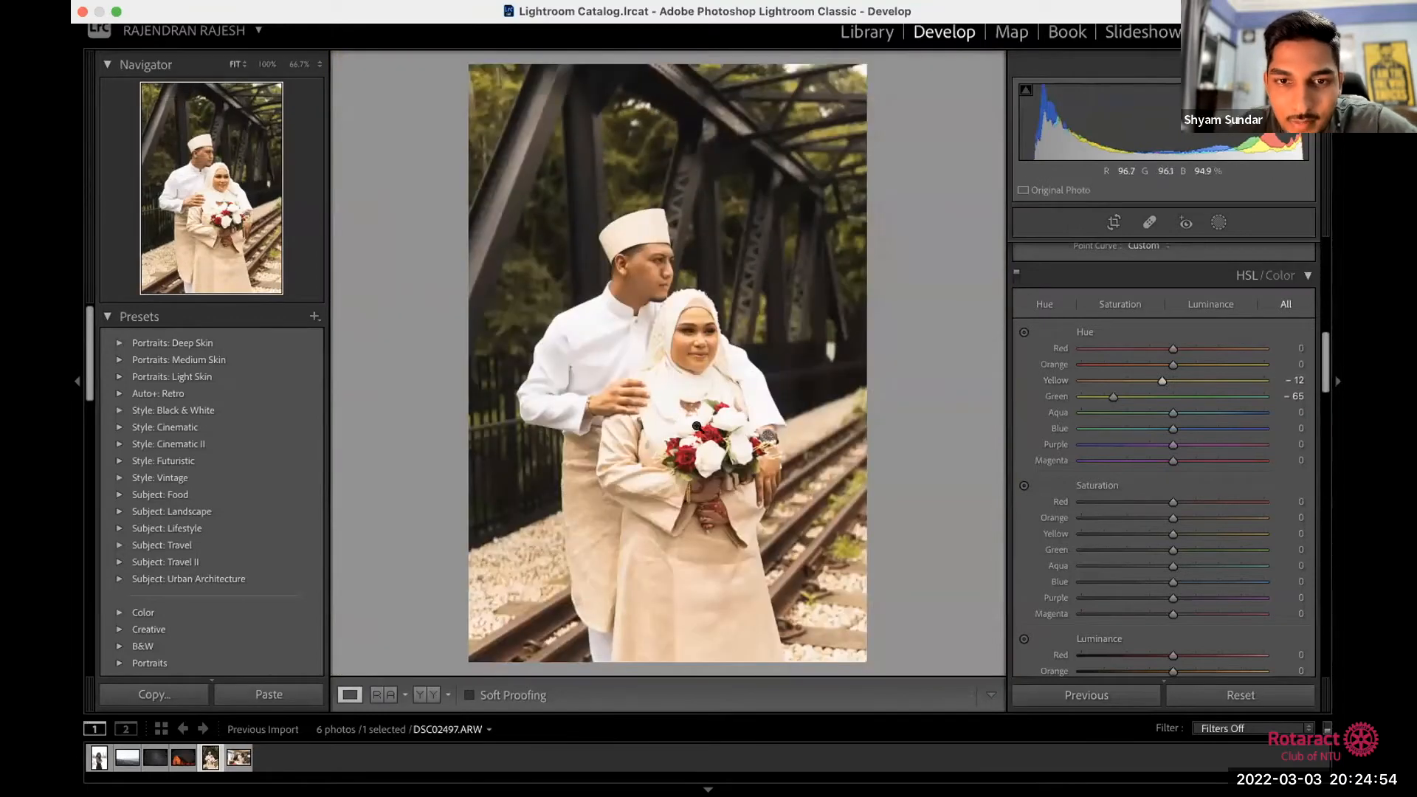
key(y)
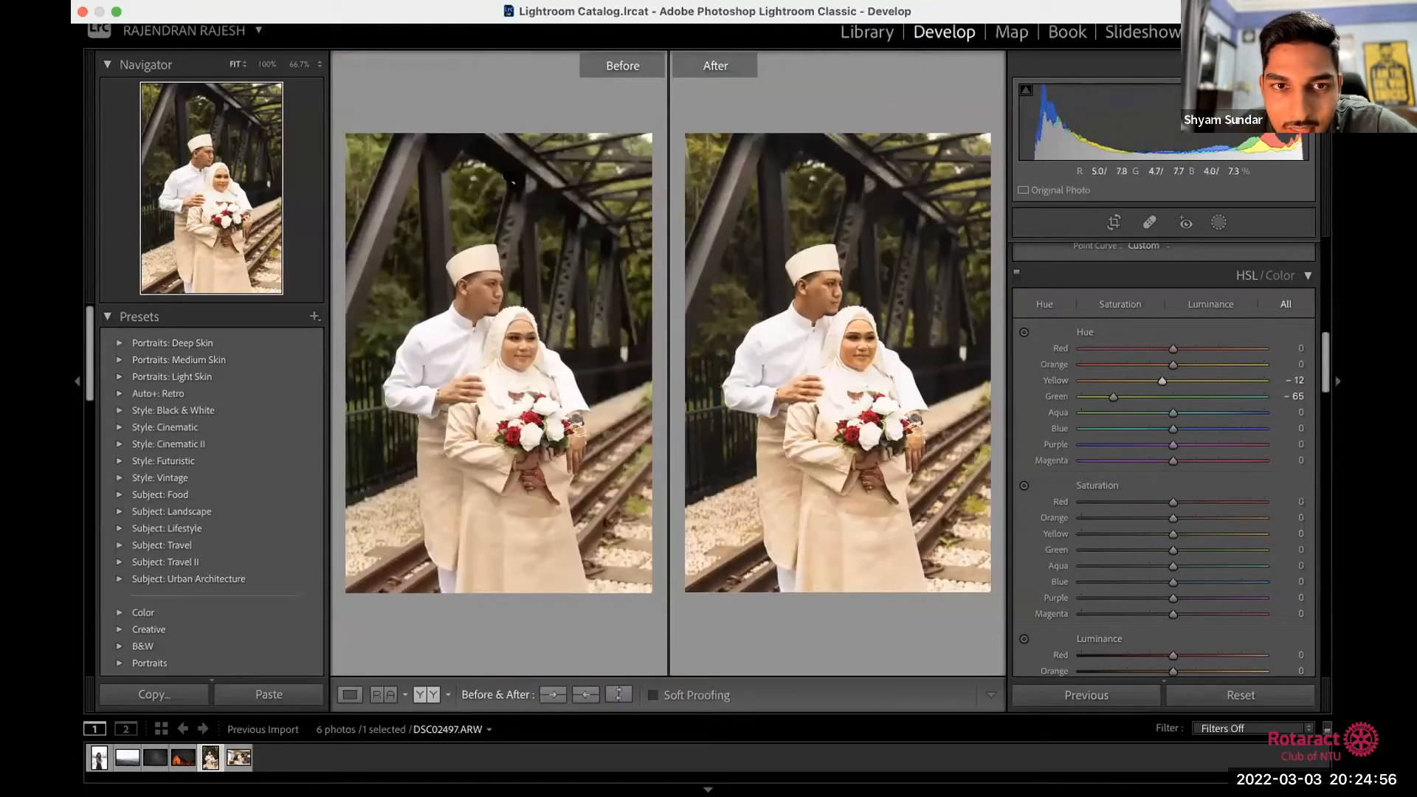
click(515, 198)
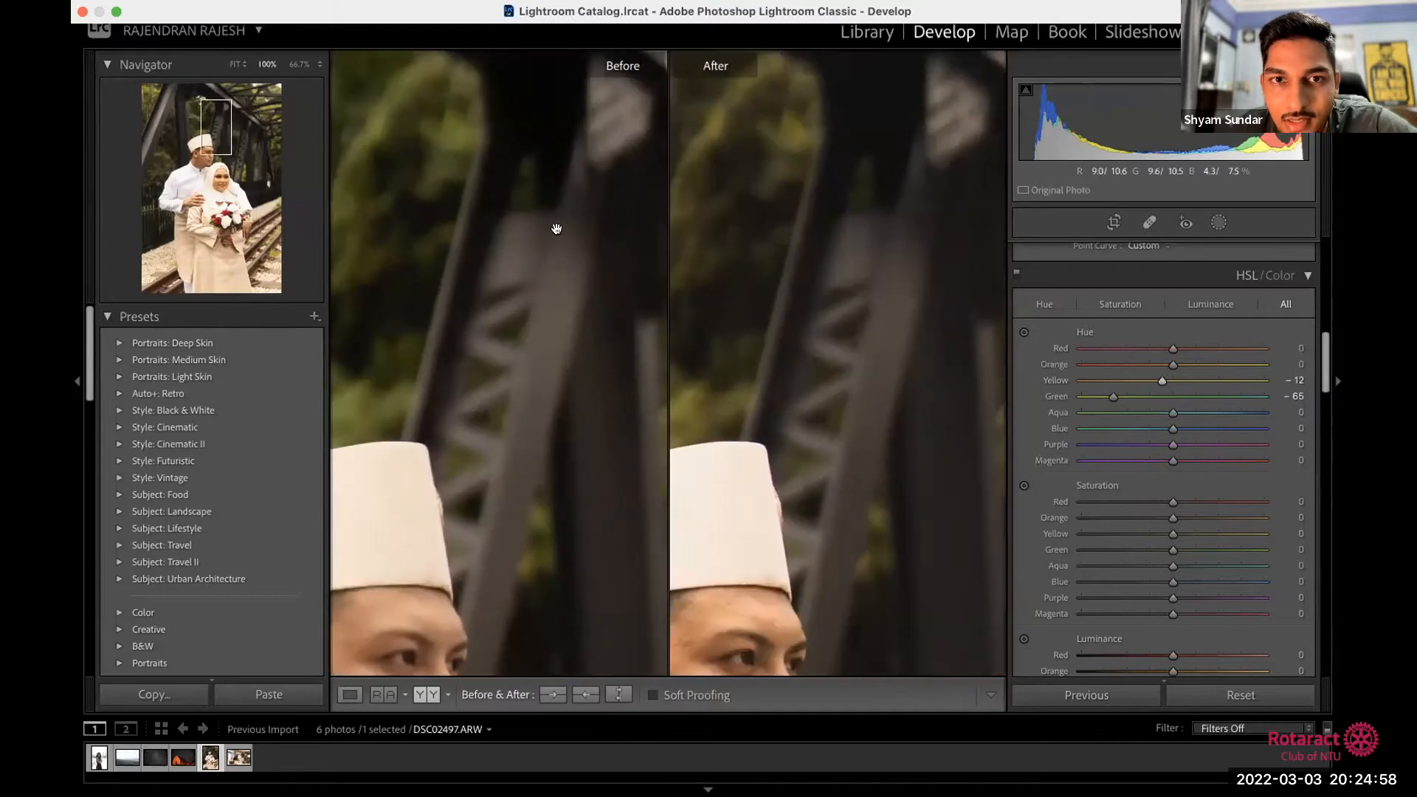
key(y)
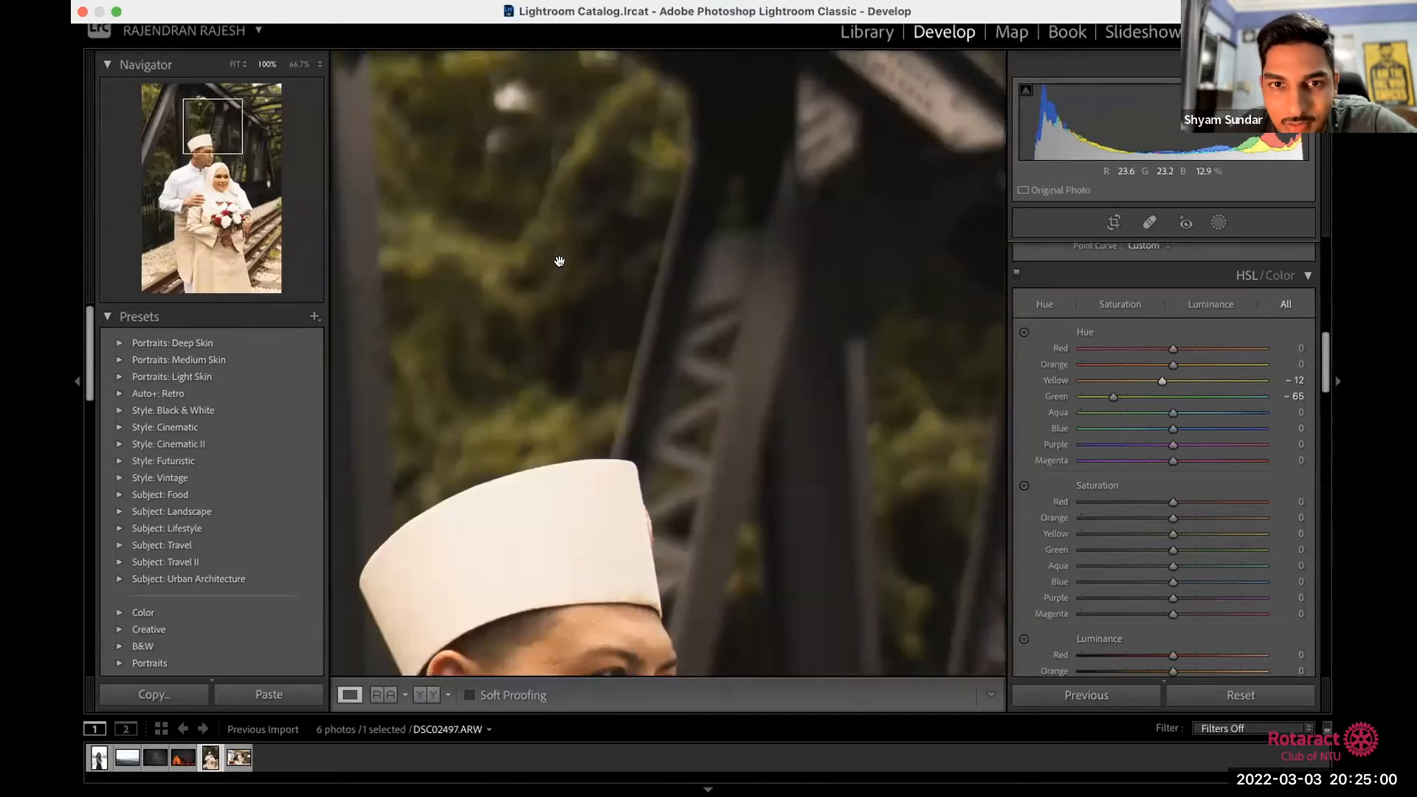
click(599, 300)
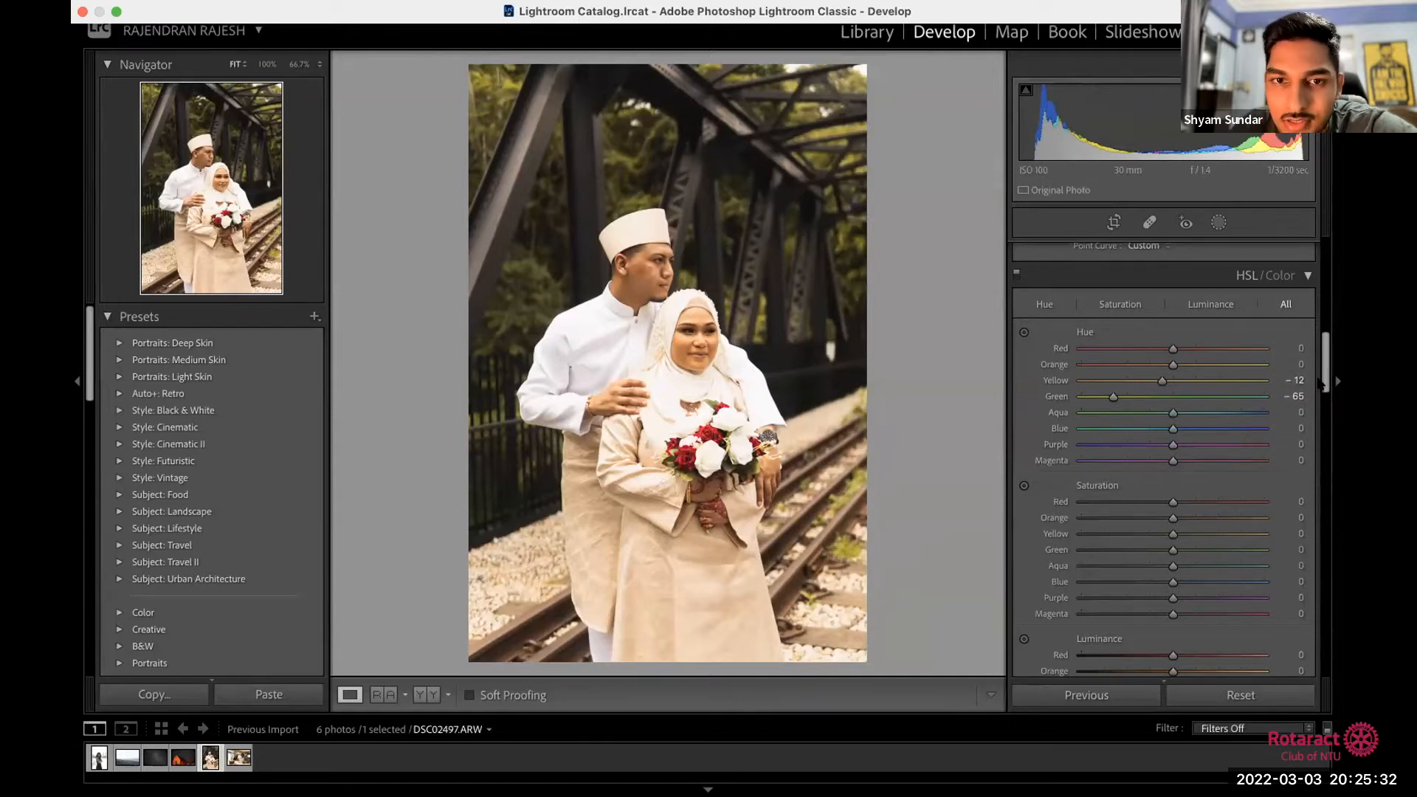
Step: Lower the colour saturations to red −23, orange −20, yellow −26, green −31, aqua −21, blue −24, purple −43 and magenta −38
drag(1324, 388, 1318, 410)
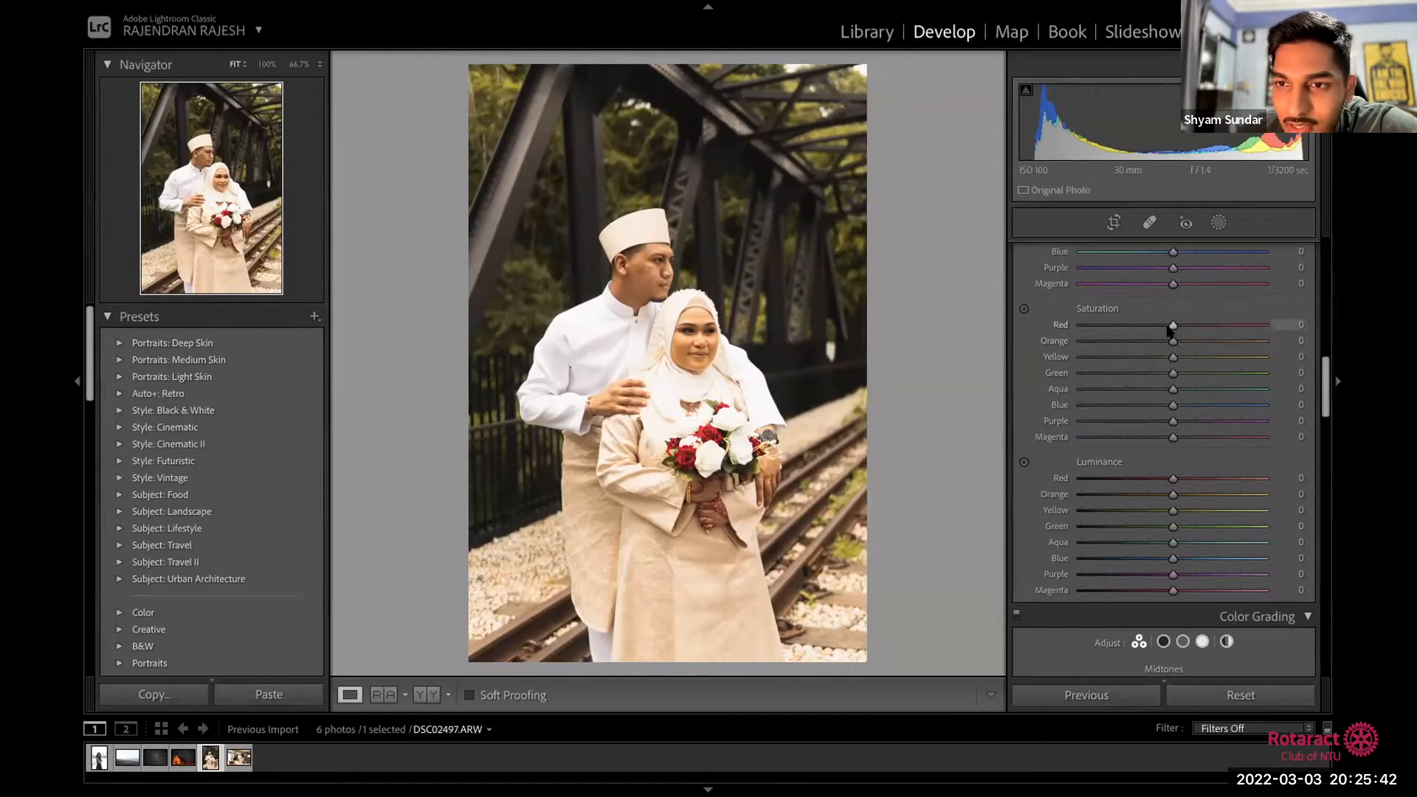
drag(1170, 327, 1155, 327)
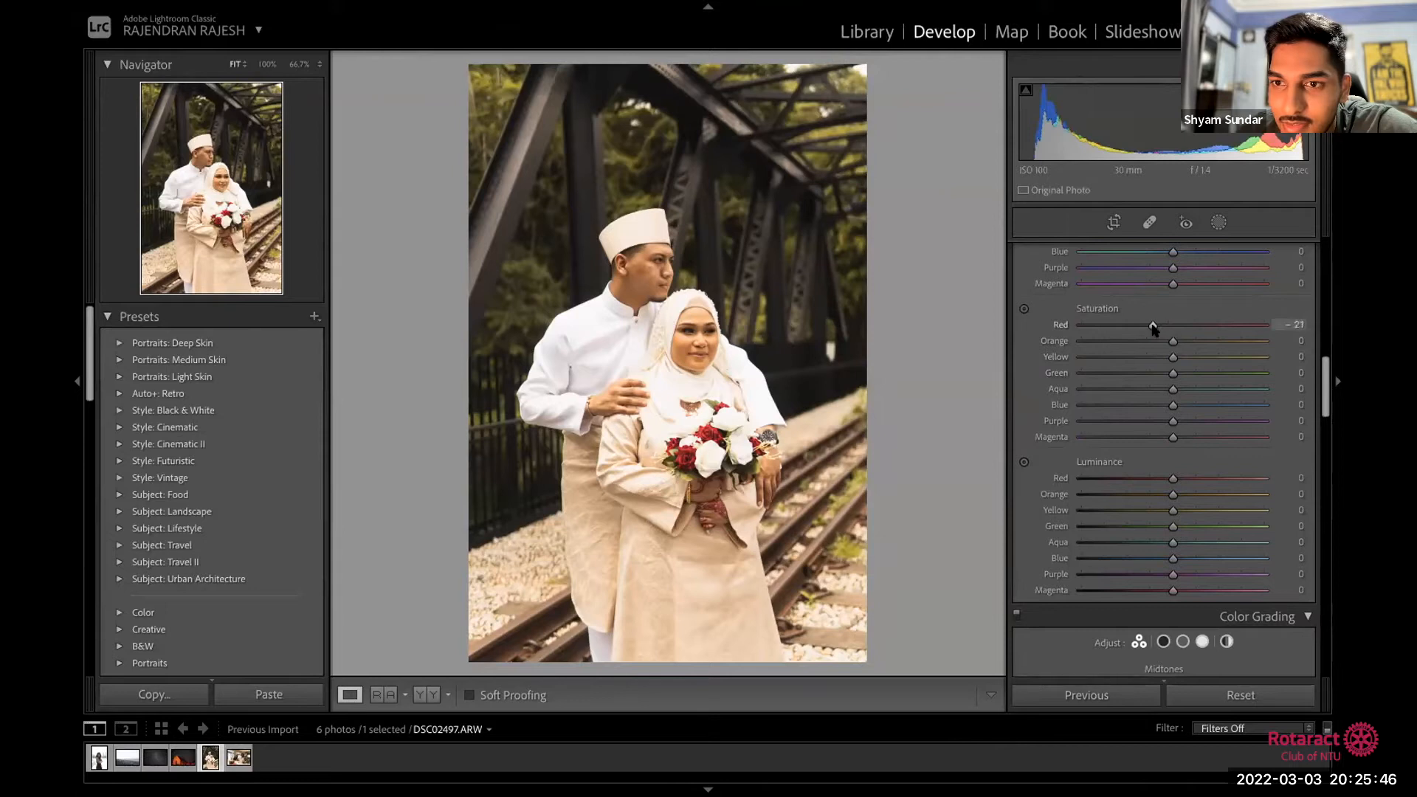
drag(1172, 342, 1149, 406)
drag(1173, 420, 1138, 438)
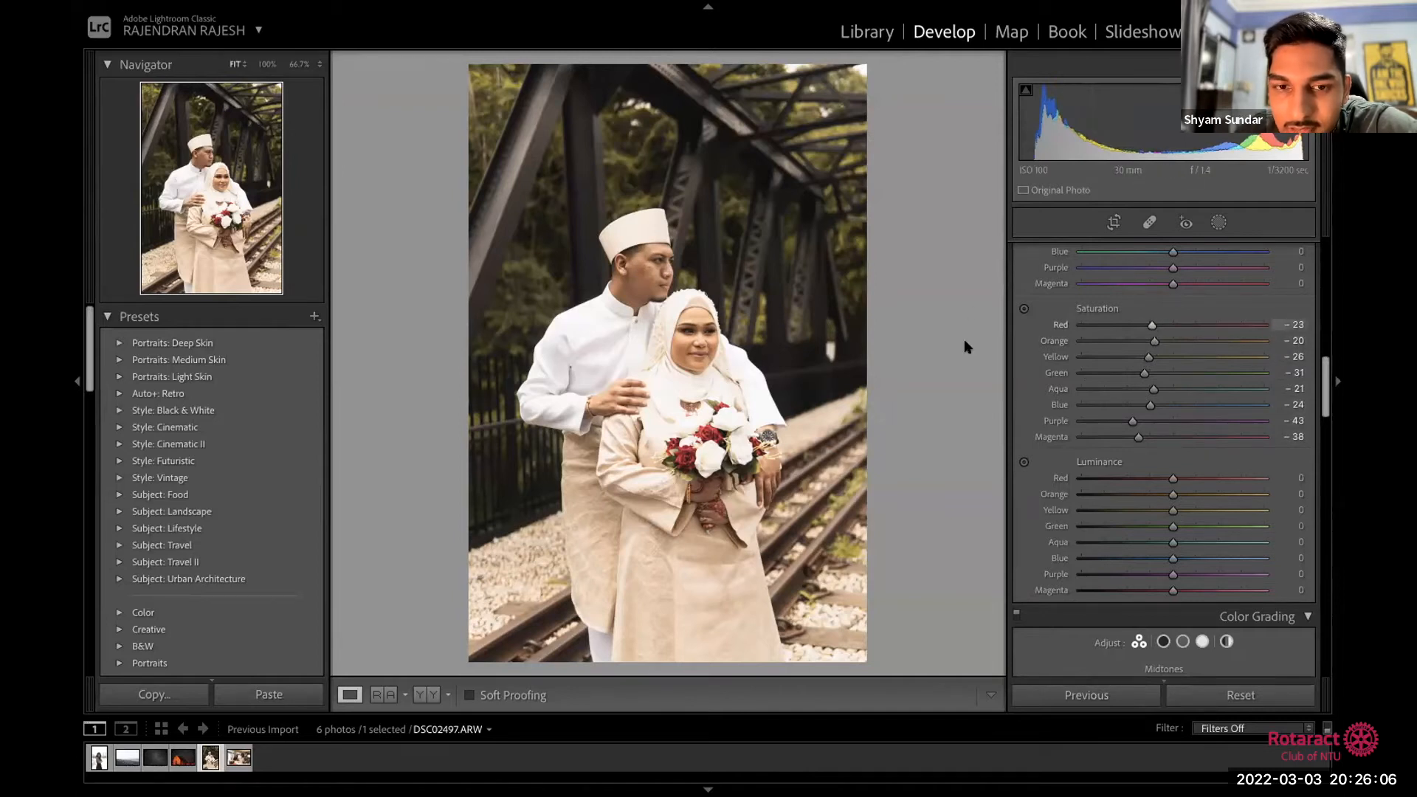
Step: Check the bouquet and the couple's faces up close, and set the red saturation to +6 and the orange saturation to −11
click(703, 429)
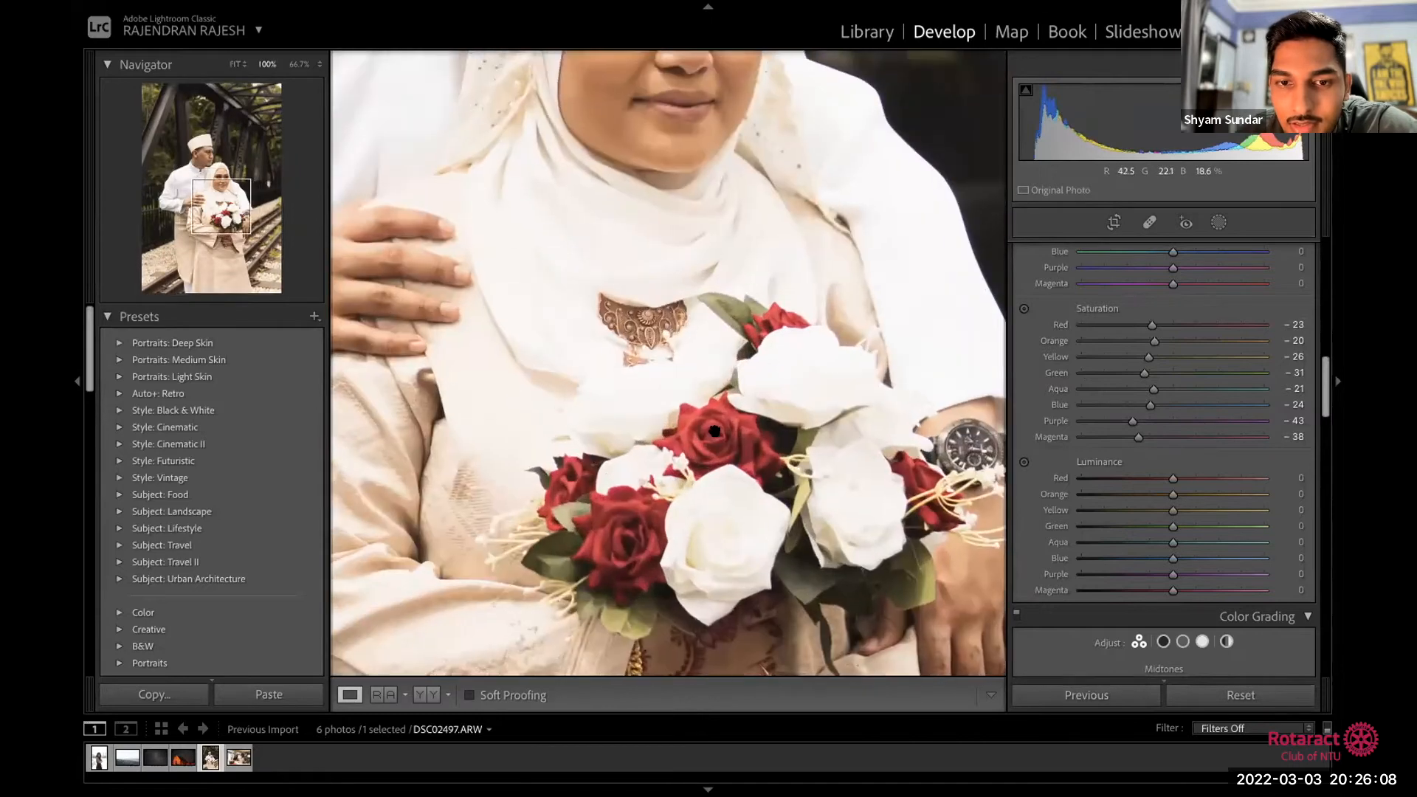
click(678, 152)
click(689, 291)
click(756, 294)
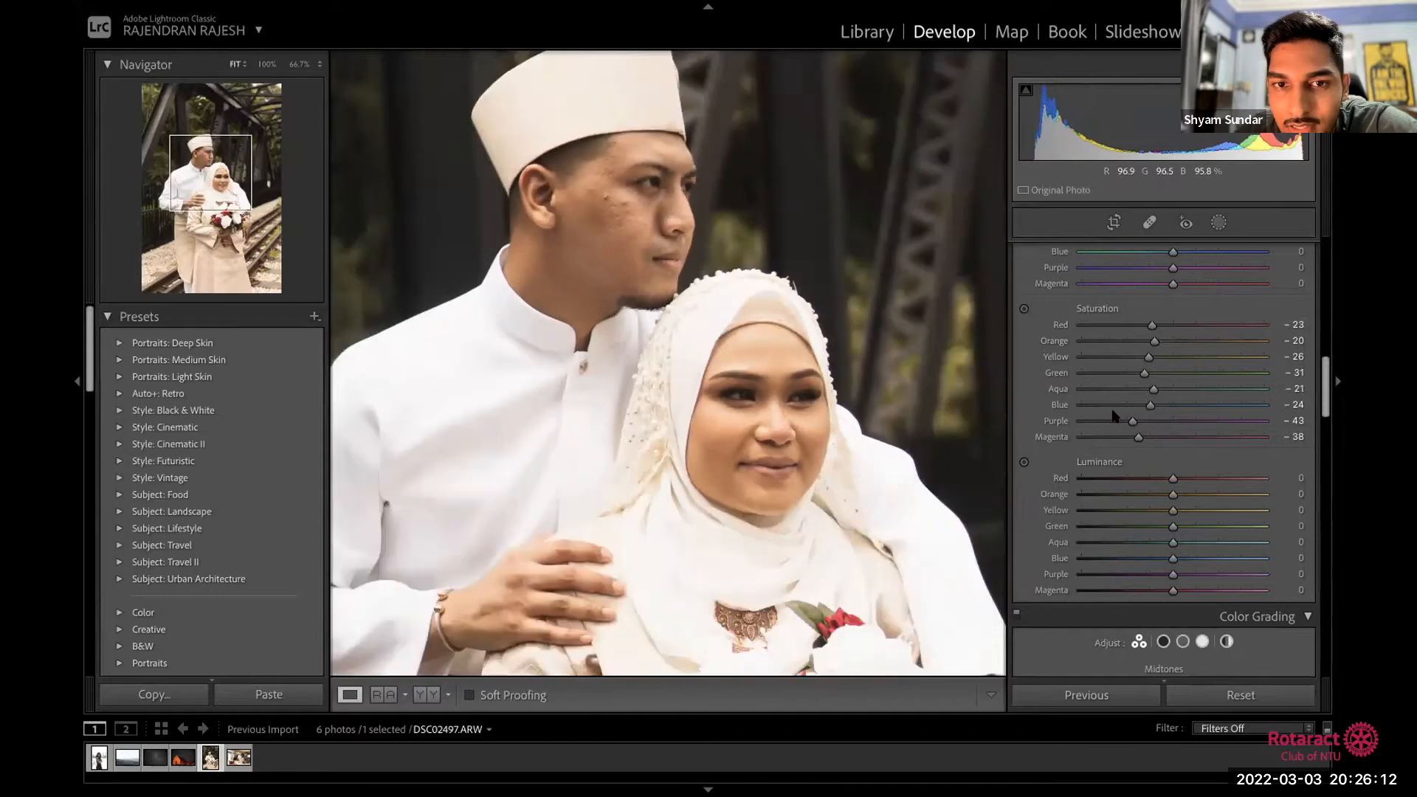
drag(1154, 329, 1178, 349)
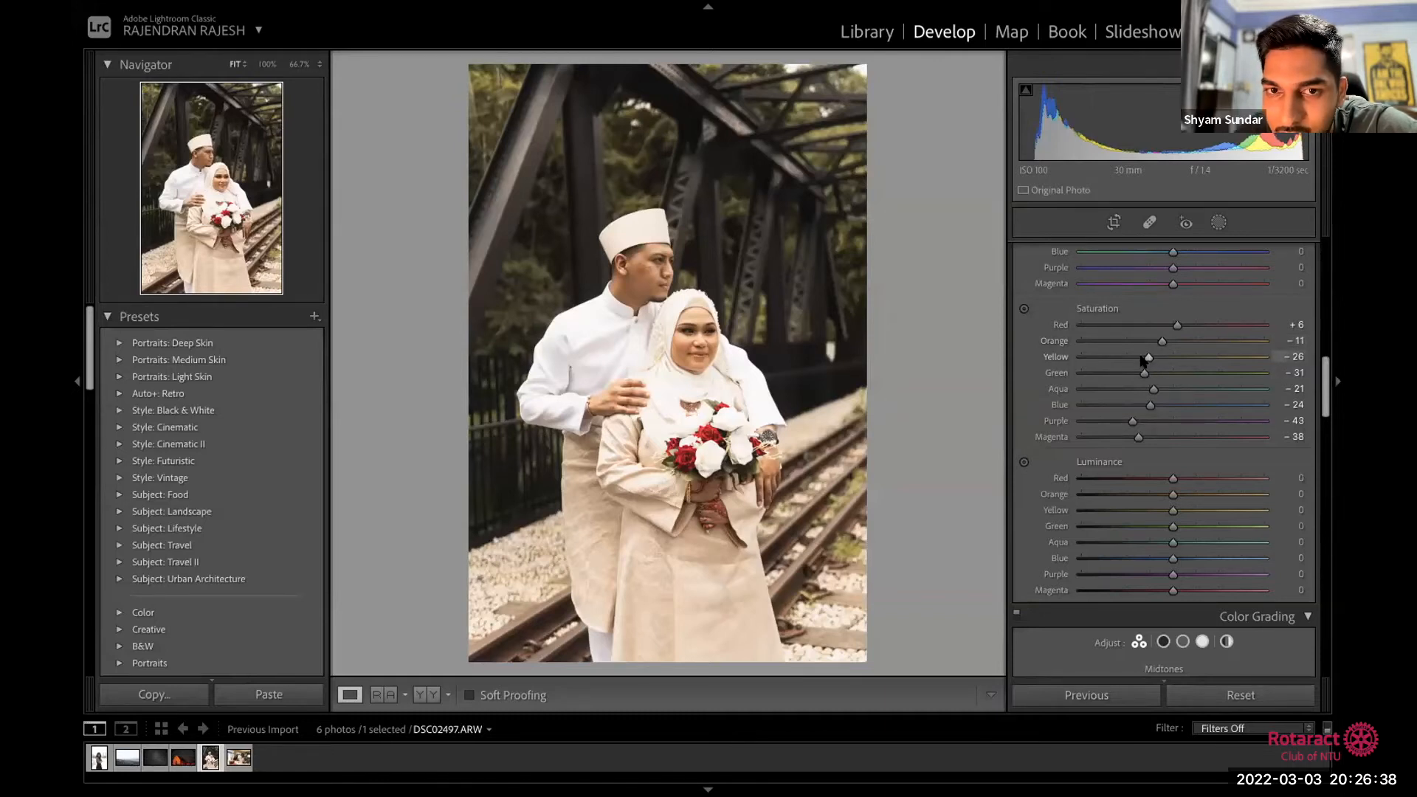
Step: Set the yellow saturation to −22 and the green saturation to −6
drag(1141, 358, 1145, 360)
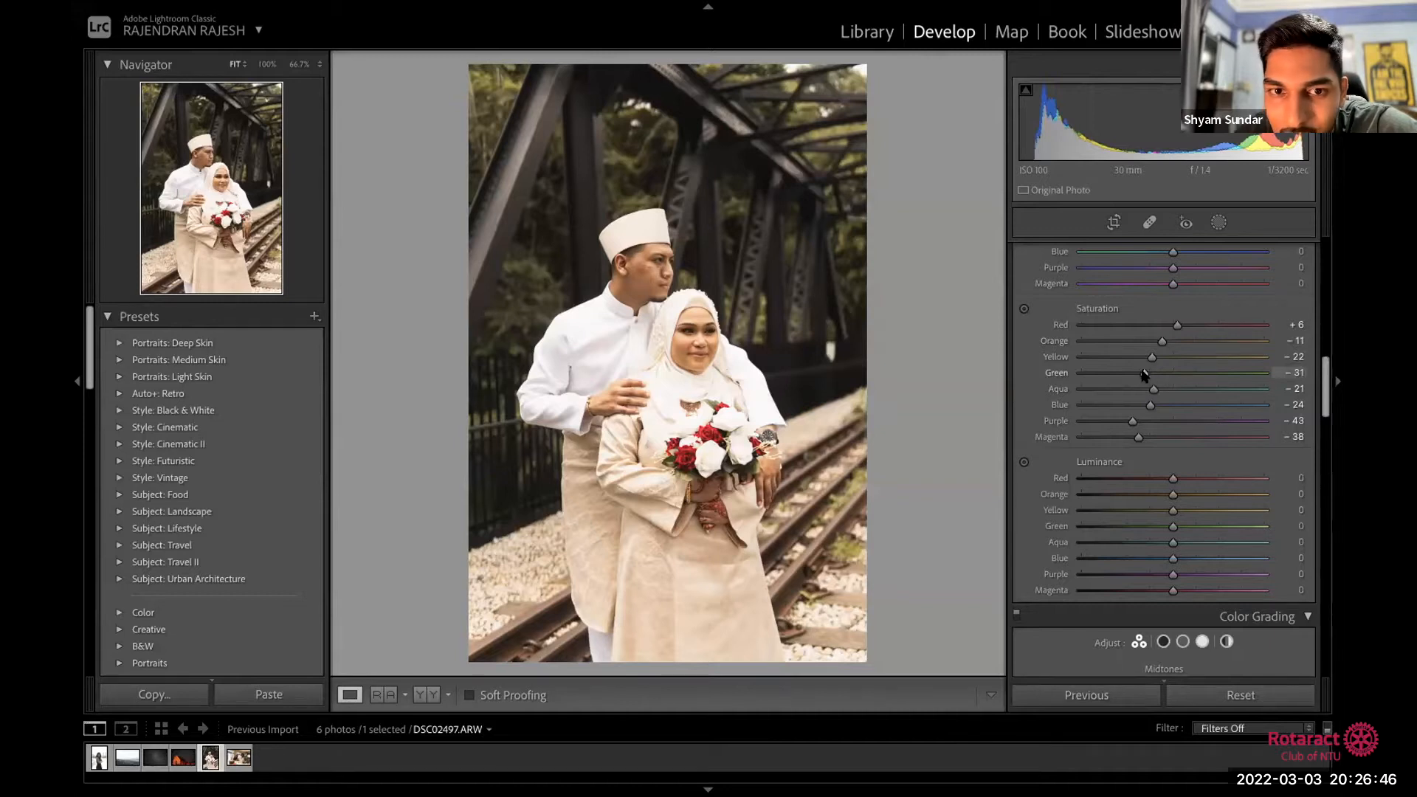
drag(1161, 375, 1146, 374)
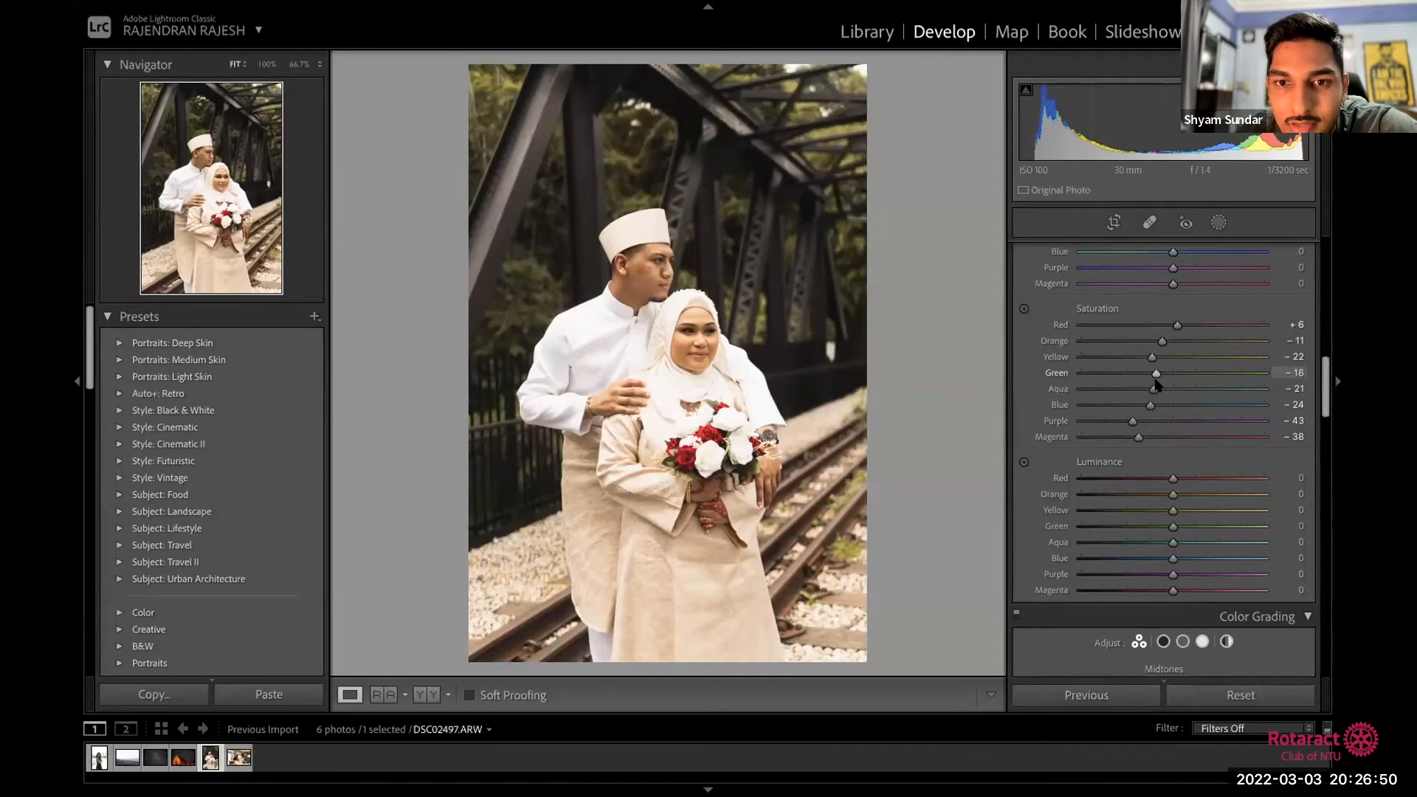
drag(1160, 378, 1168, 382)
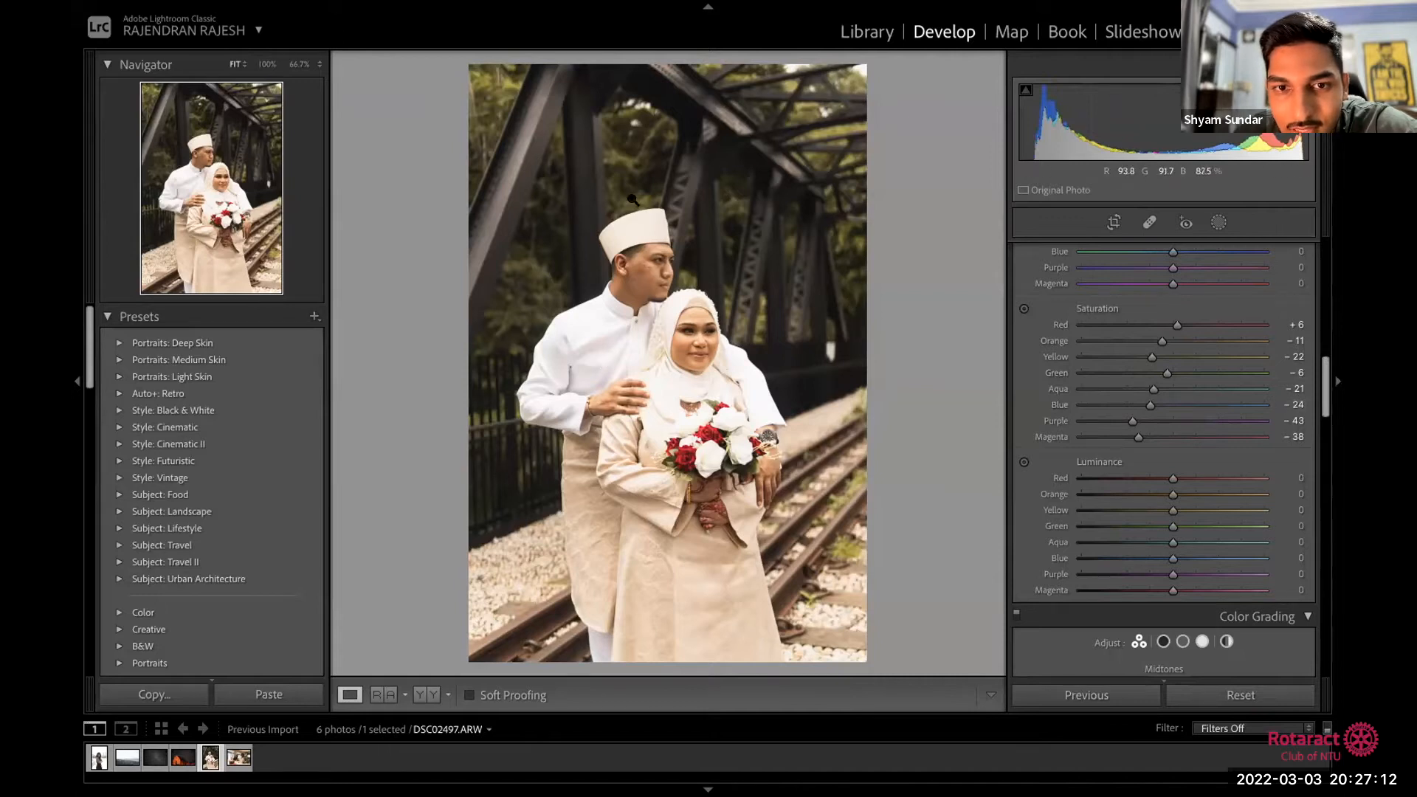
Step: Set the saturation of aqua to −54, blue to −50, purple to −53, magenta to −50 and orange to −10, and show the before/after comparison
drag(1153, 411, 1132, 390)
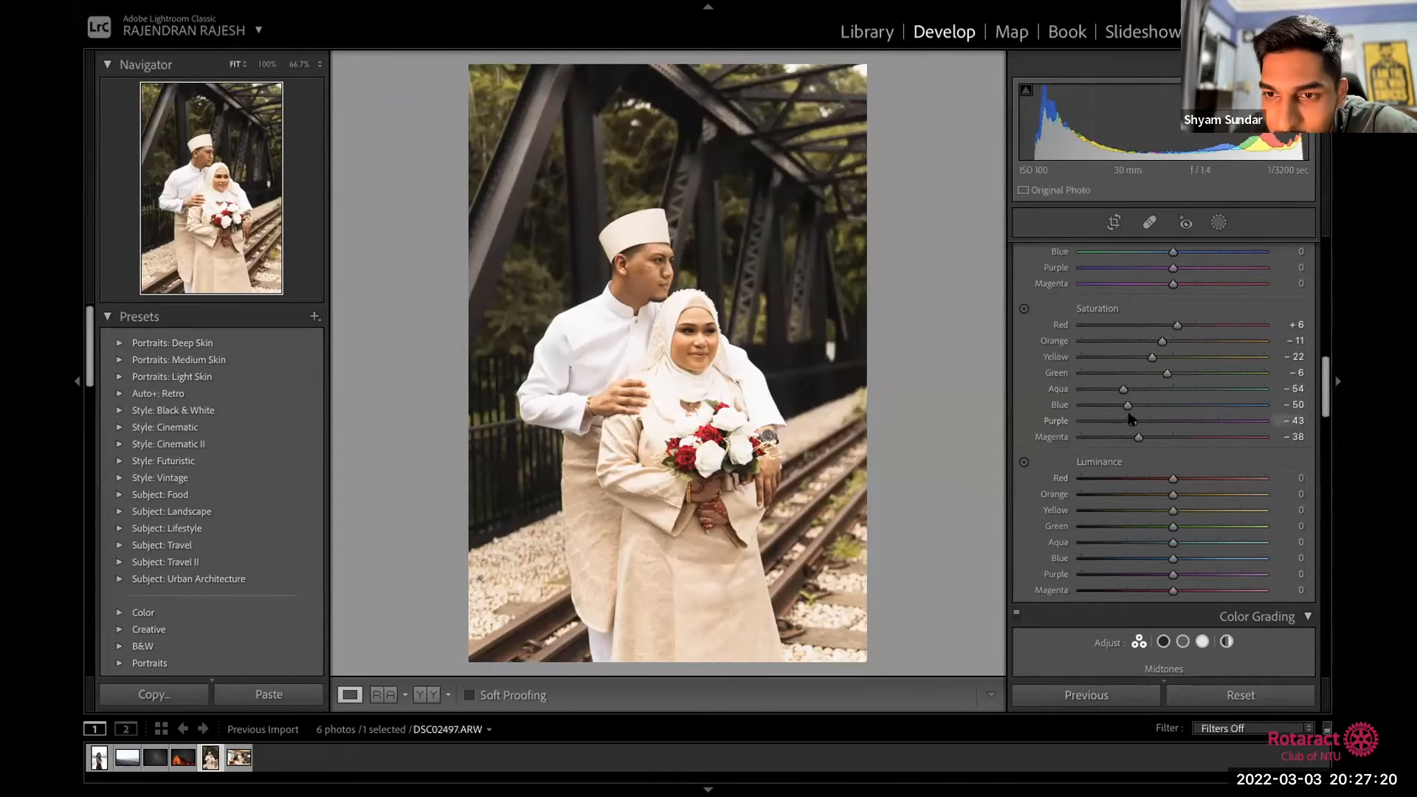
drag(1131, 420, 1127, 436)
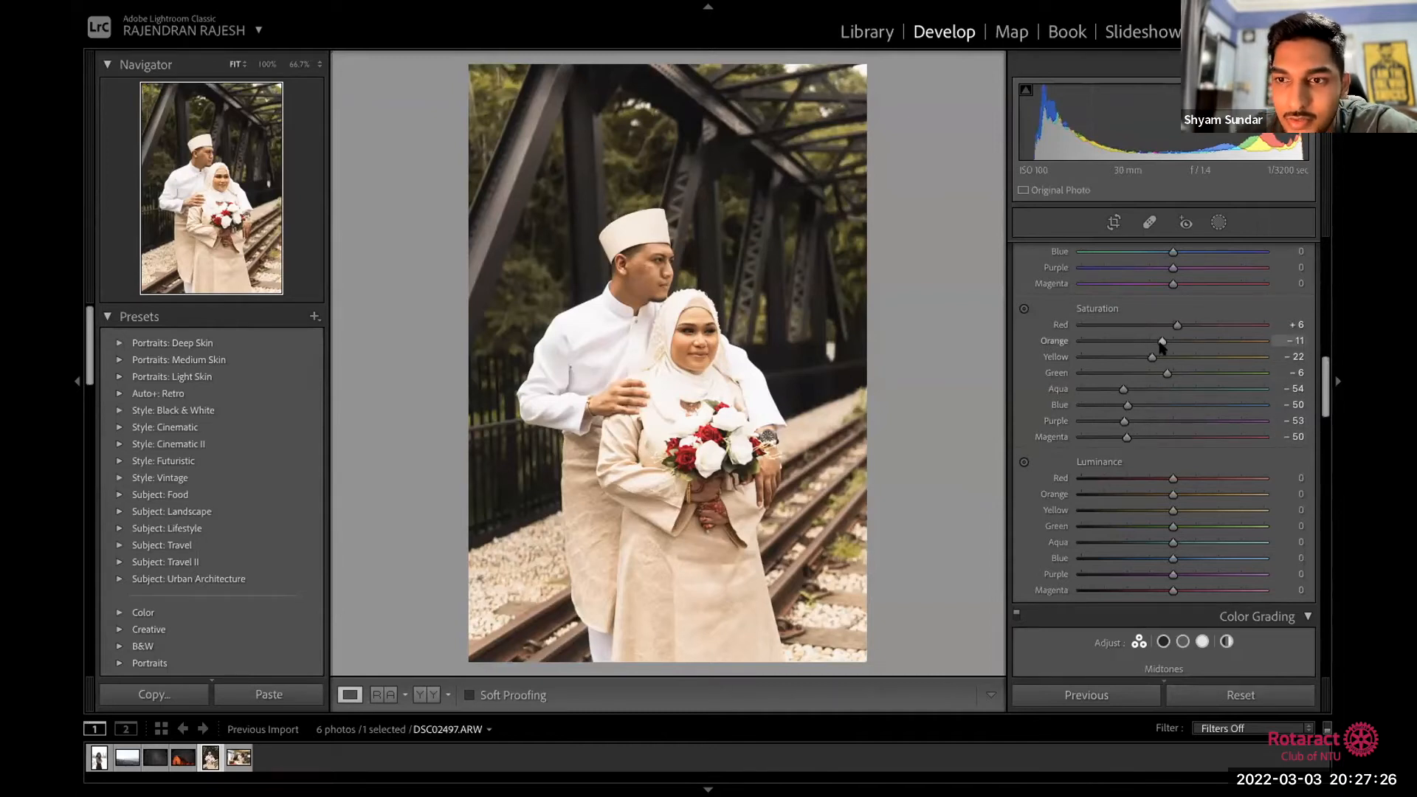
drag(1162, 347, 1164, 349)
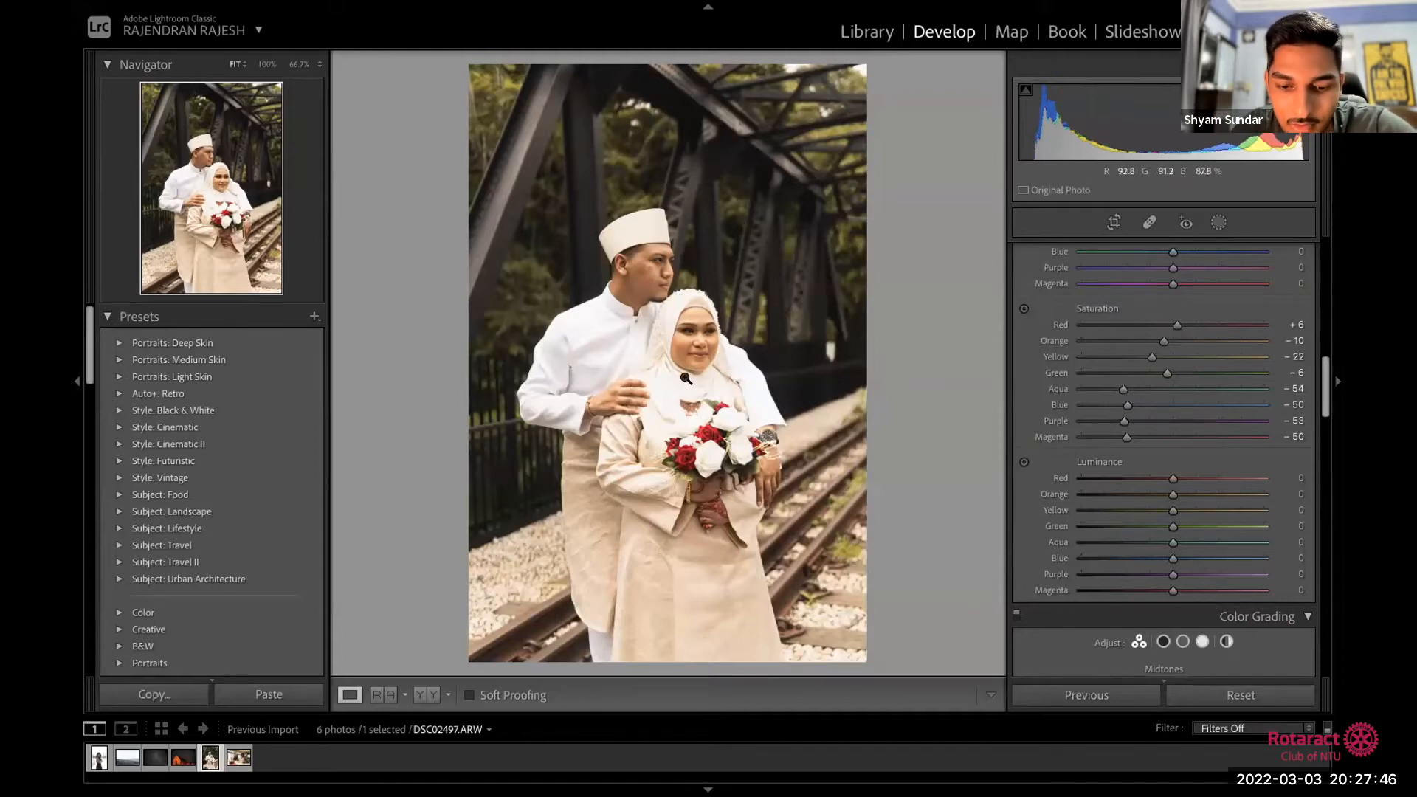
key(y)
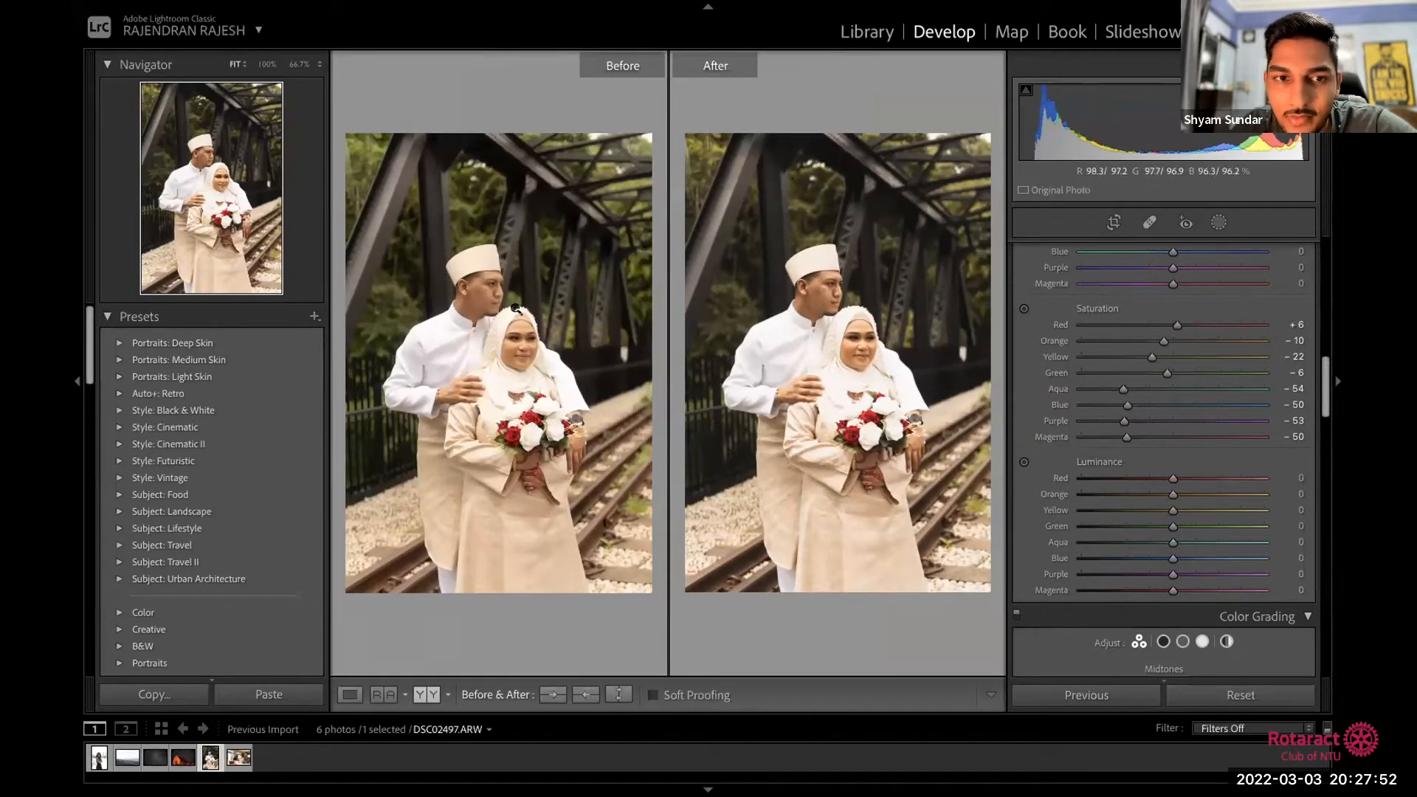
Step: Leave the before/after comparison and set the orange luminance to +8, checking the couple's faces up close
key(y)
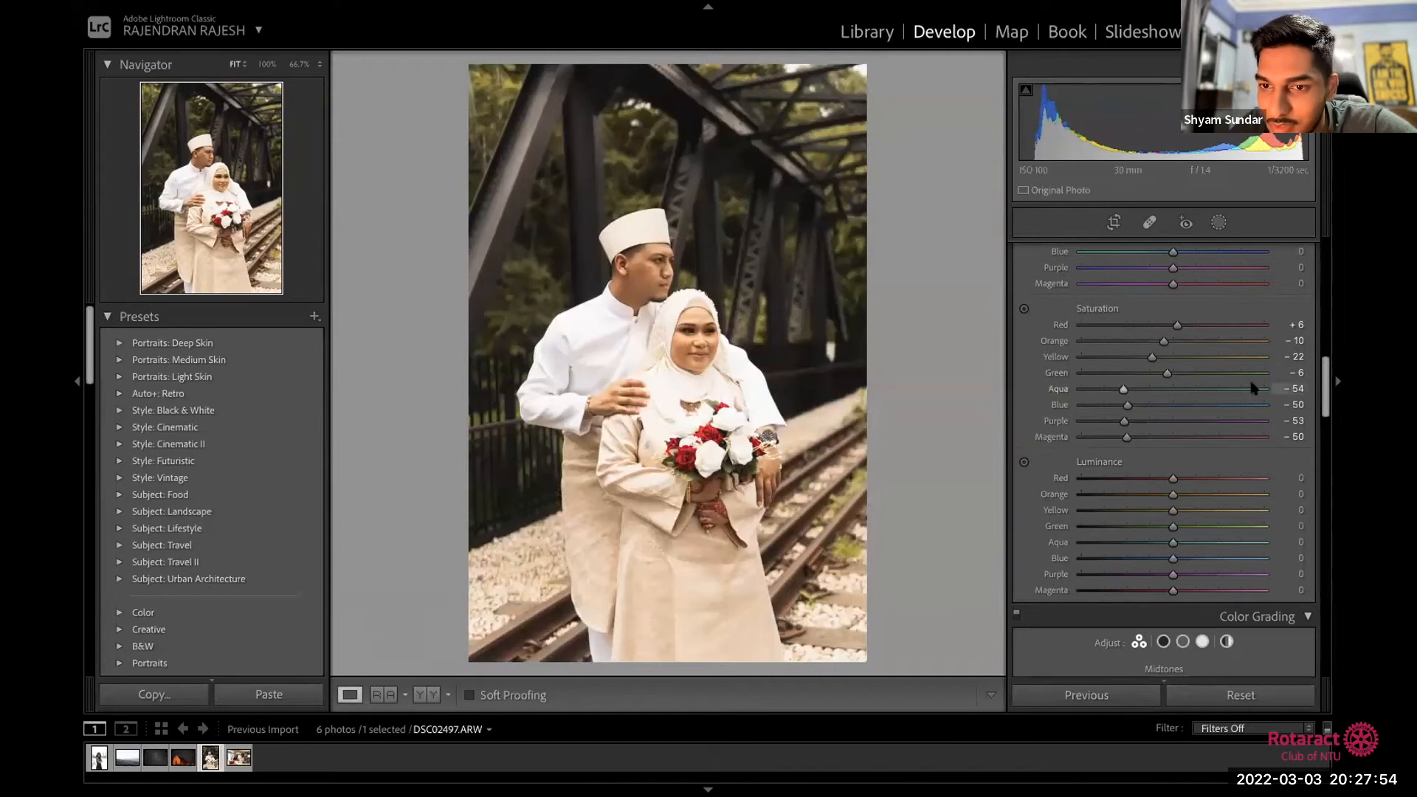
scroll(1127, 318, down, 4)
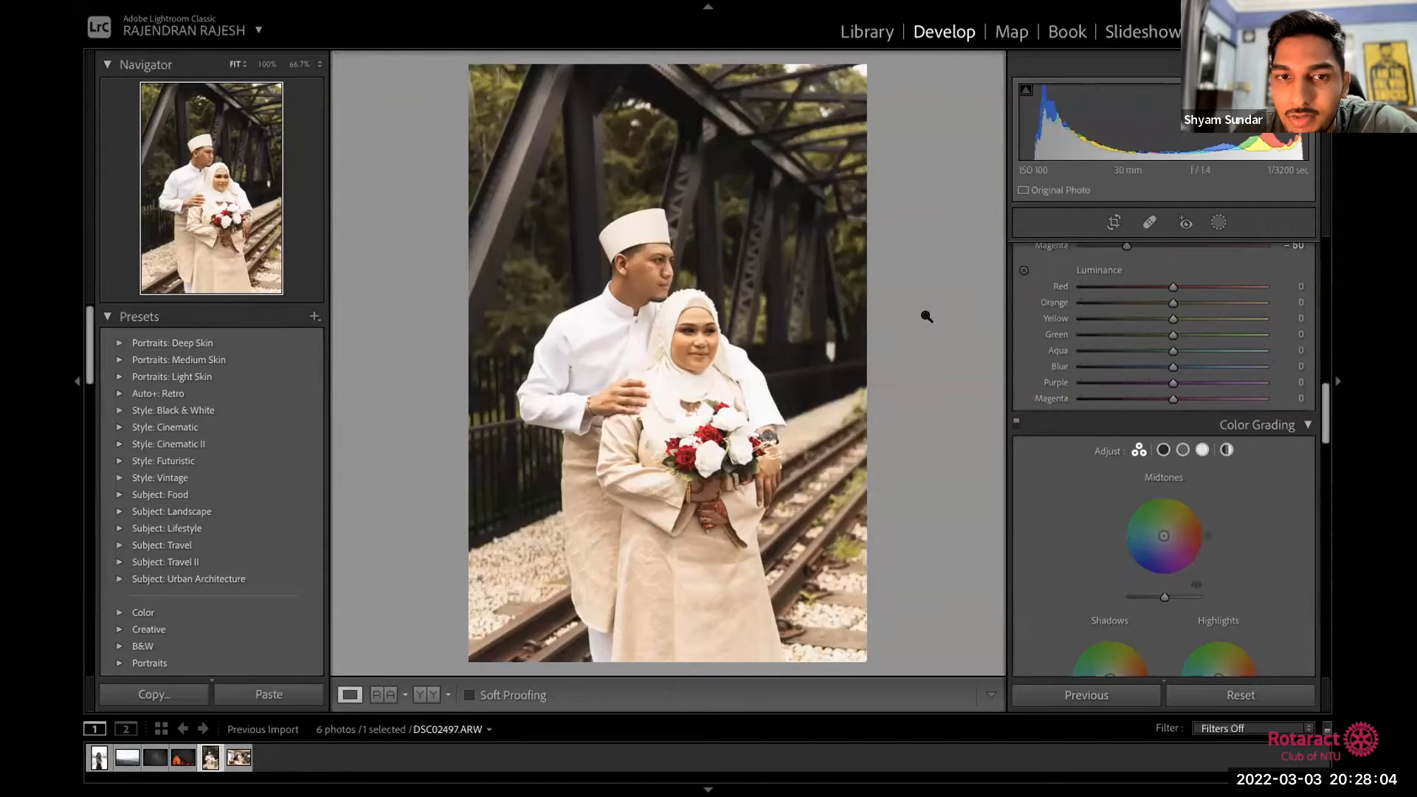
click(644, 267)
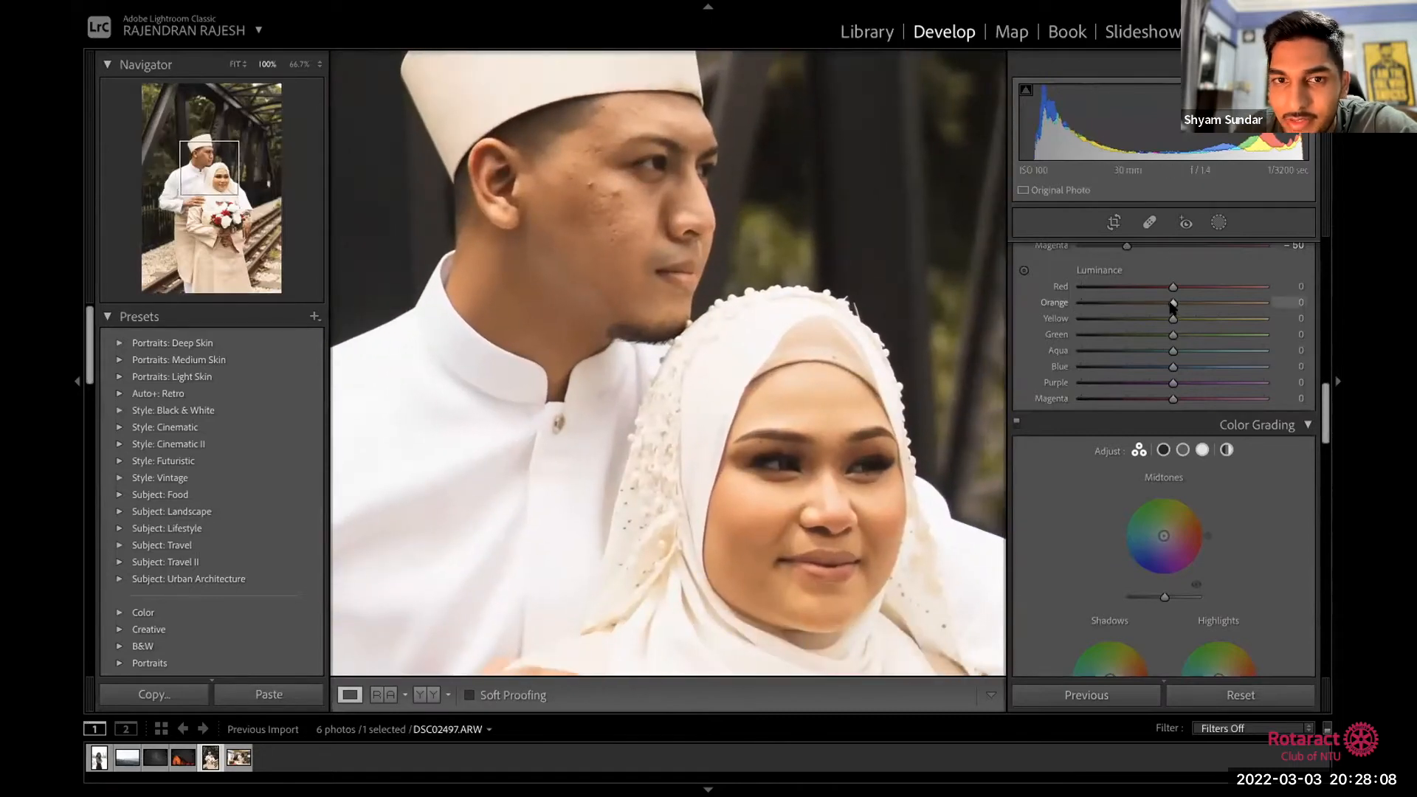
drag(1173, 305, 1192, 304)
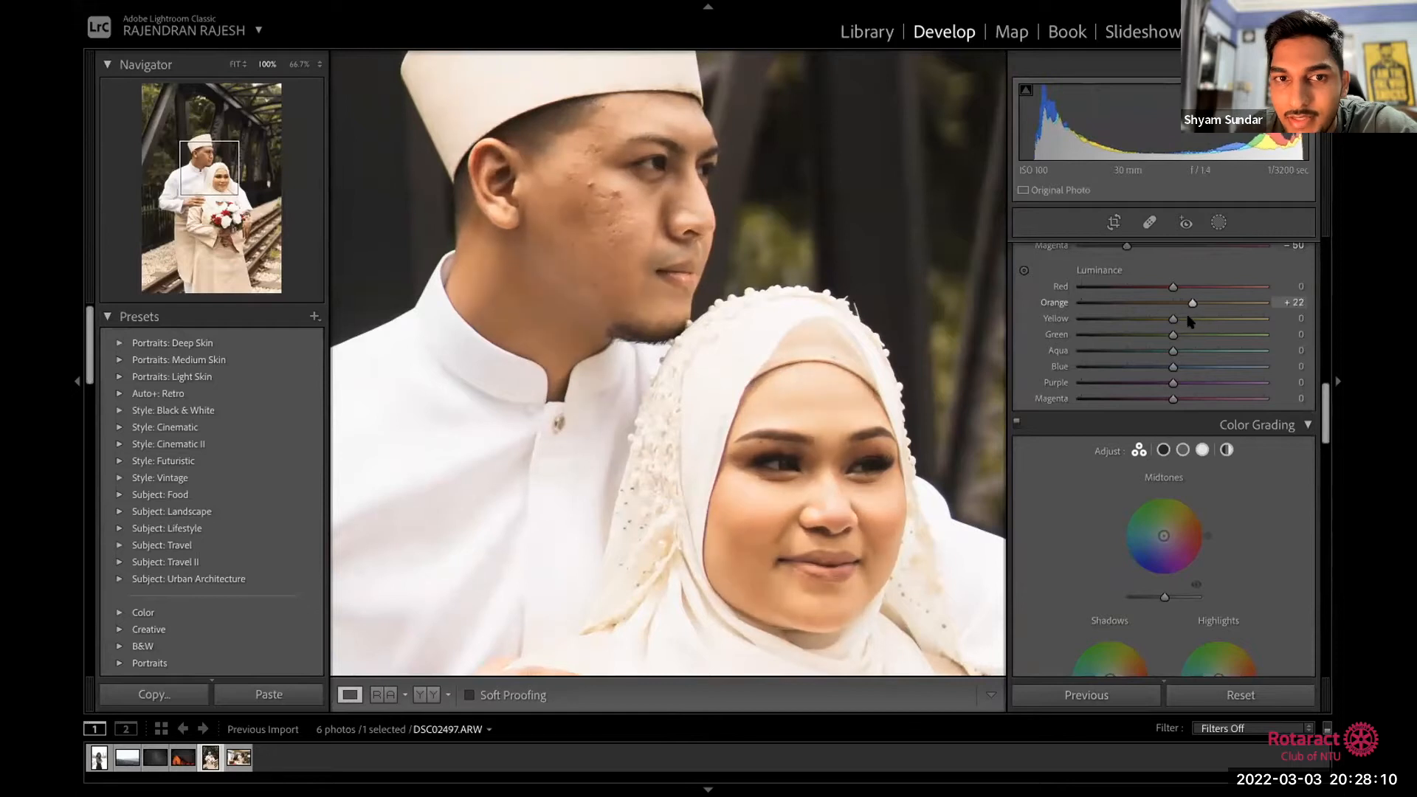
drag(1183, 319, 1195, 320)
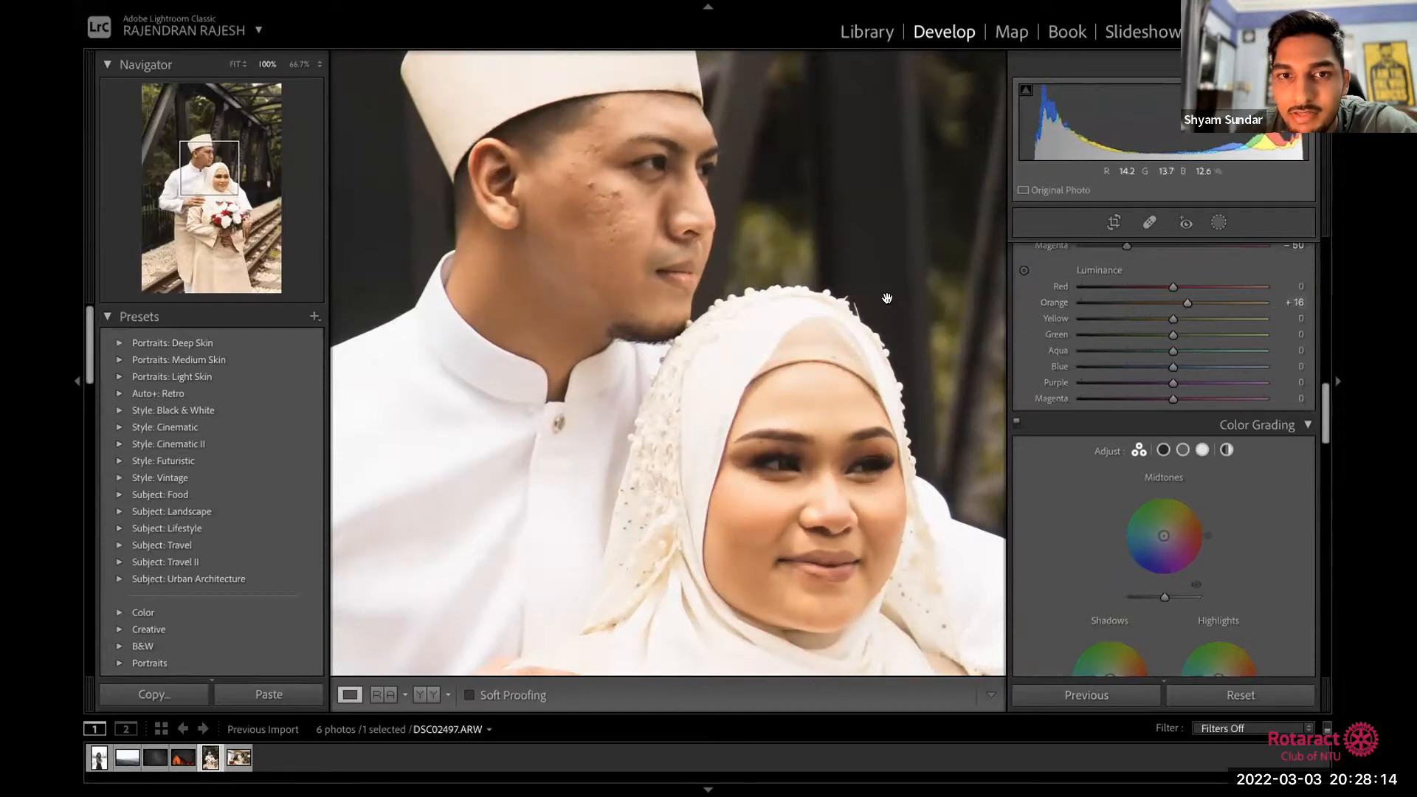
key(z)
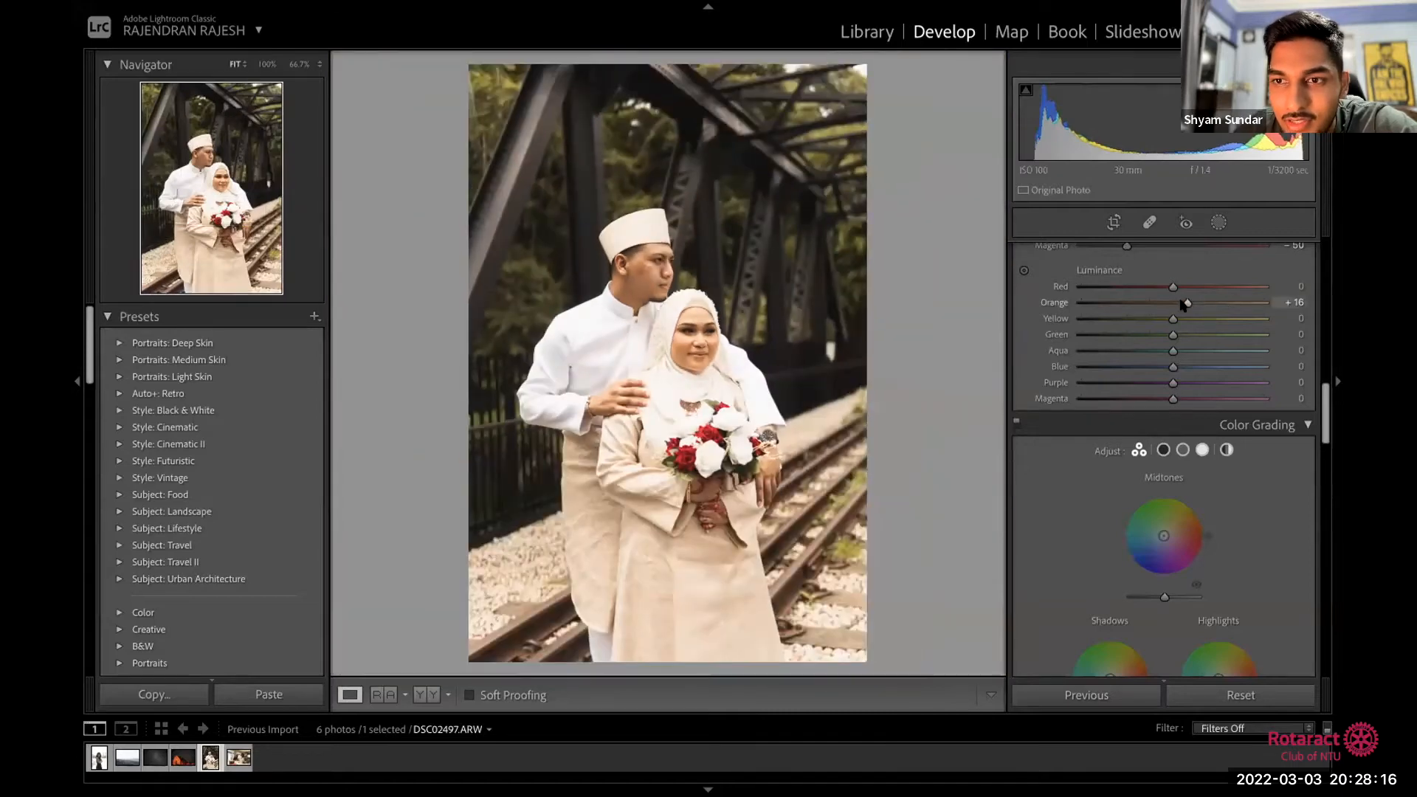
drag(1185, 303, 1180, 308)
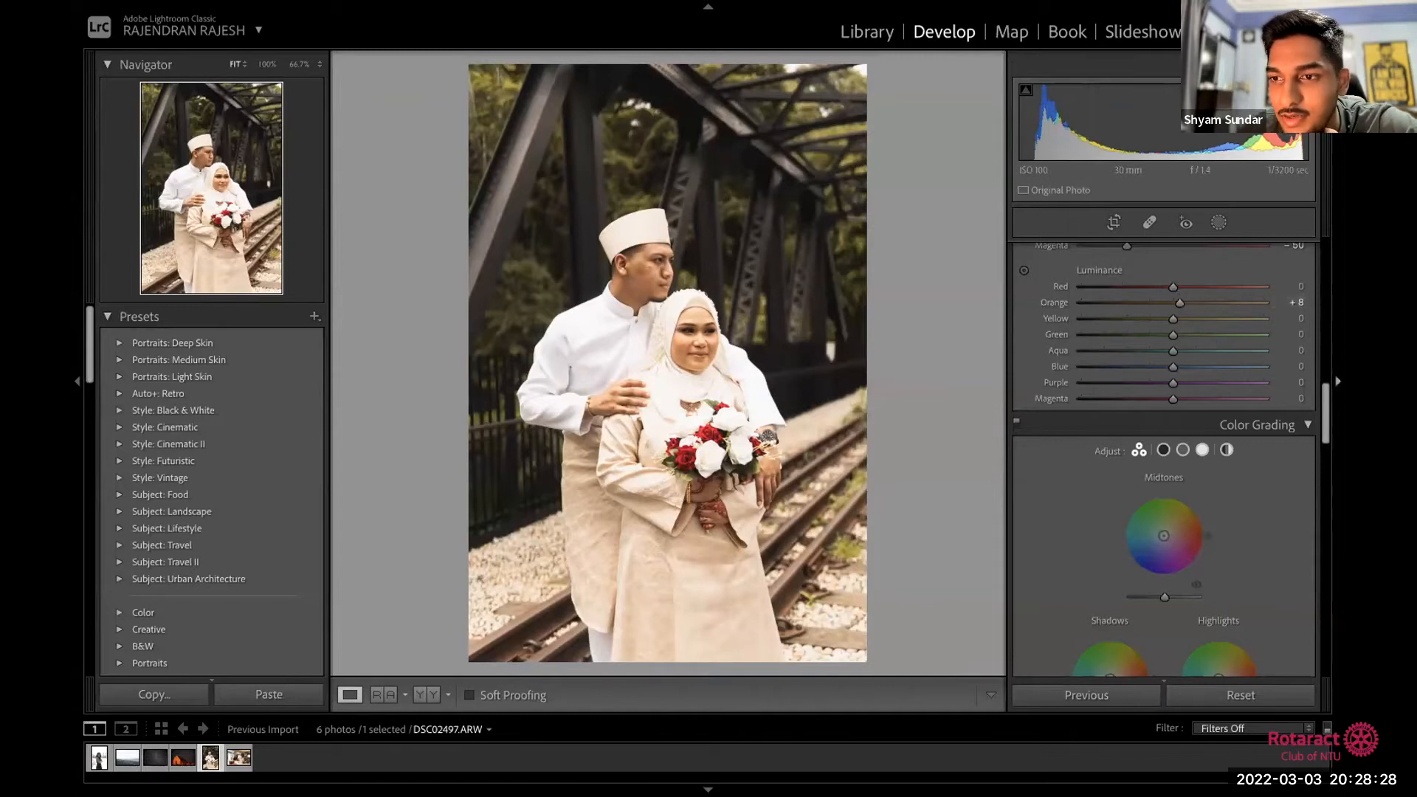
Step: Set the orange luminance to +15 while judging the skin tones up close, and set the yellow luminance to +11
scroll(1323, 398, up, 5)
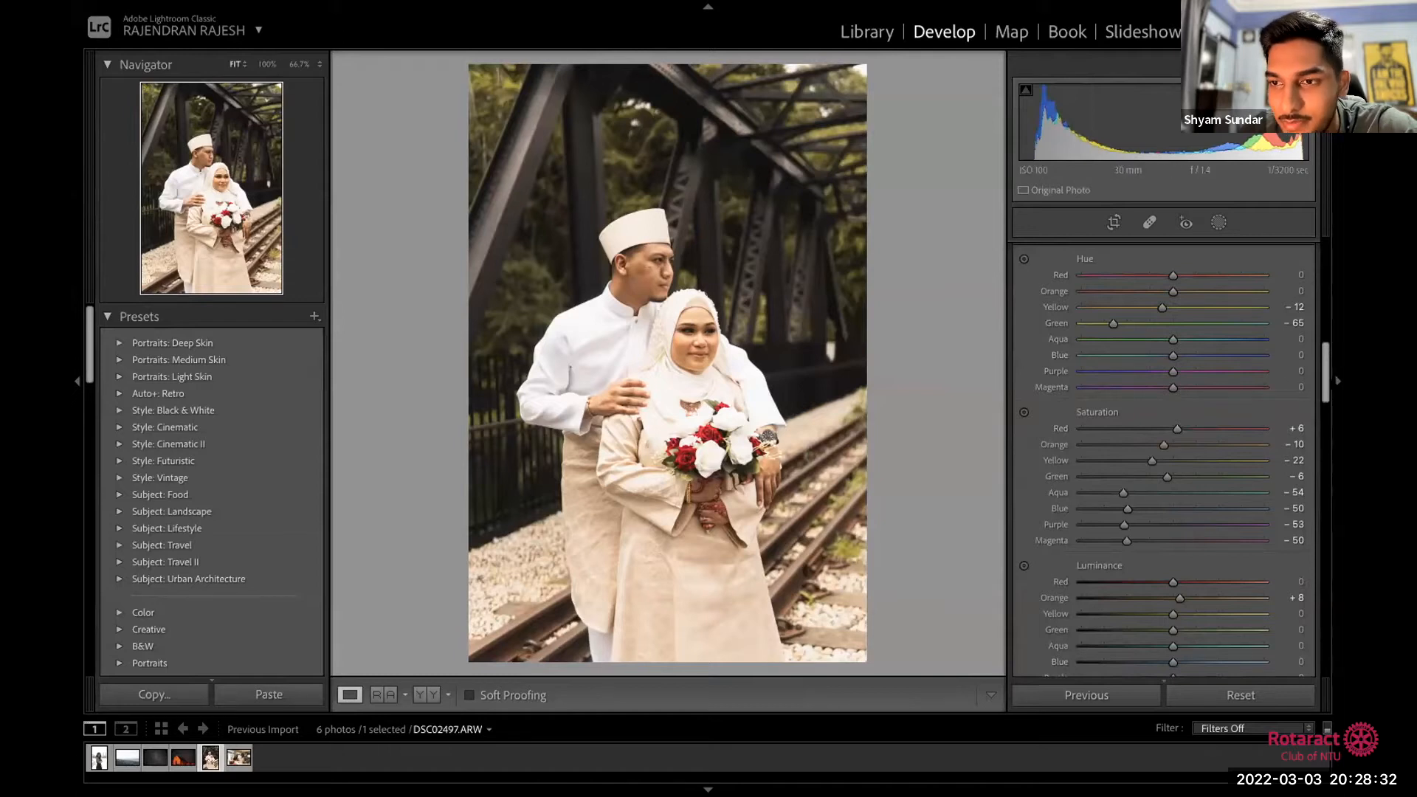
scroll(1324, 388, down, 3)
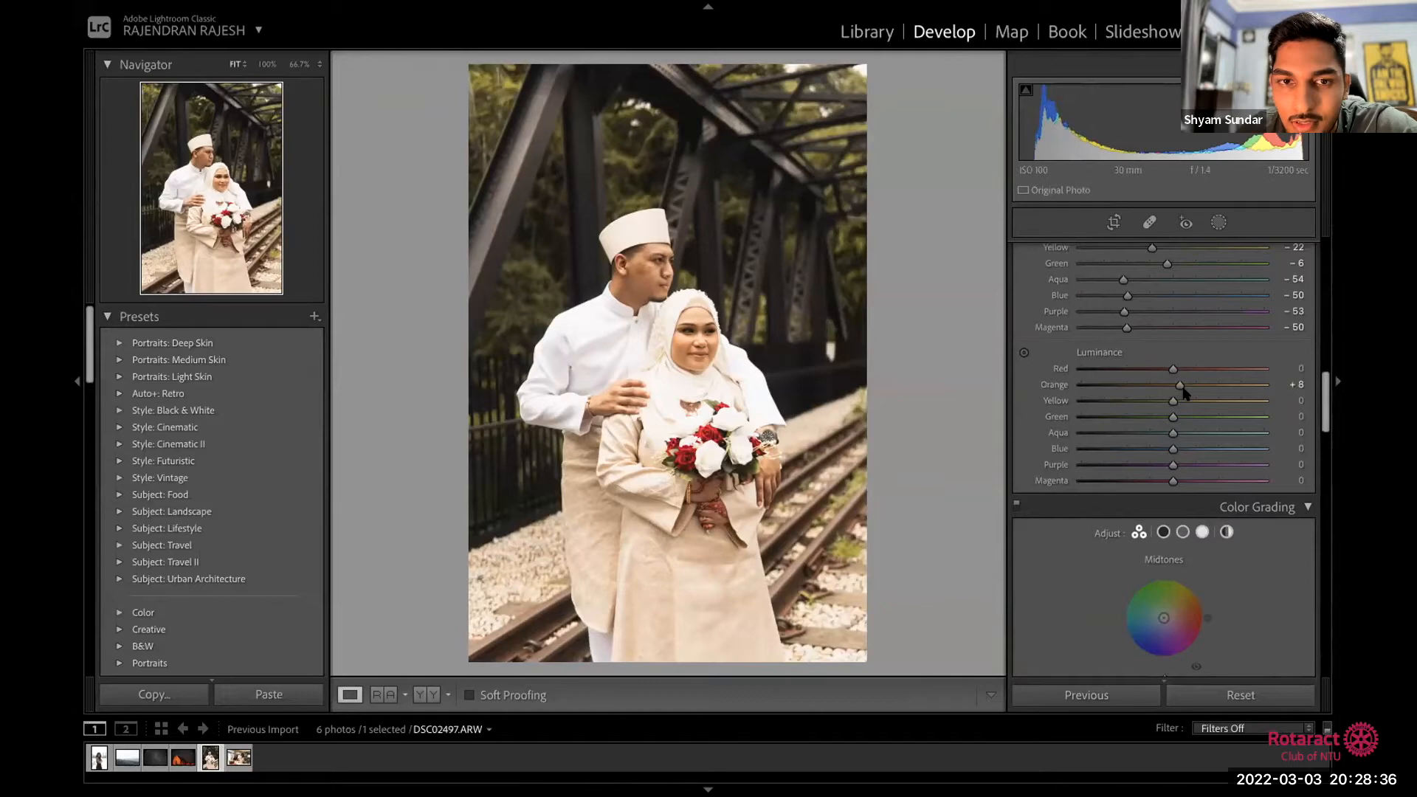
click(666, 276)
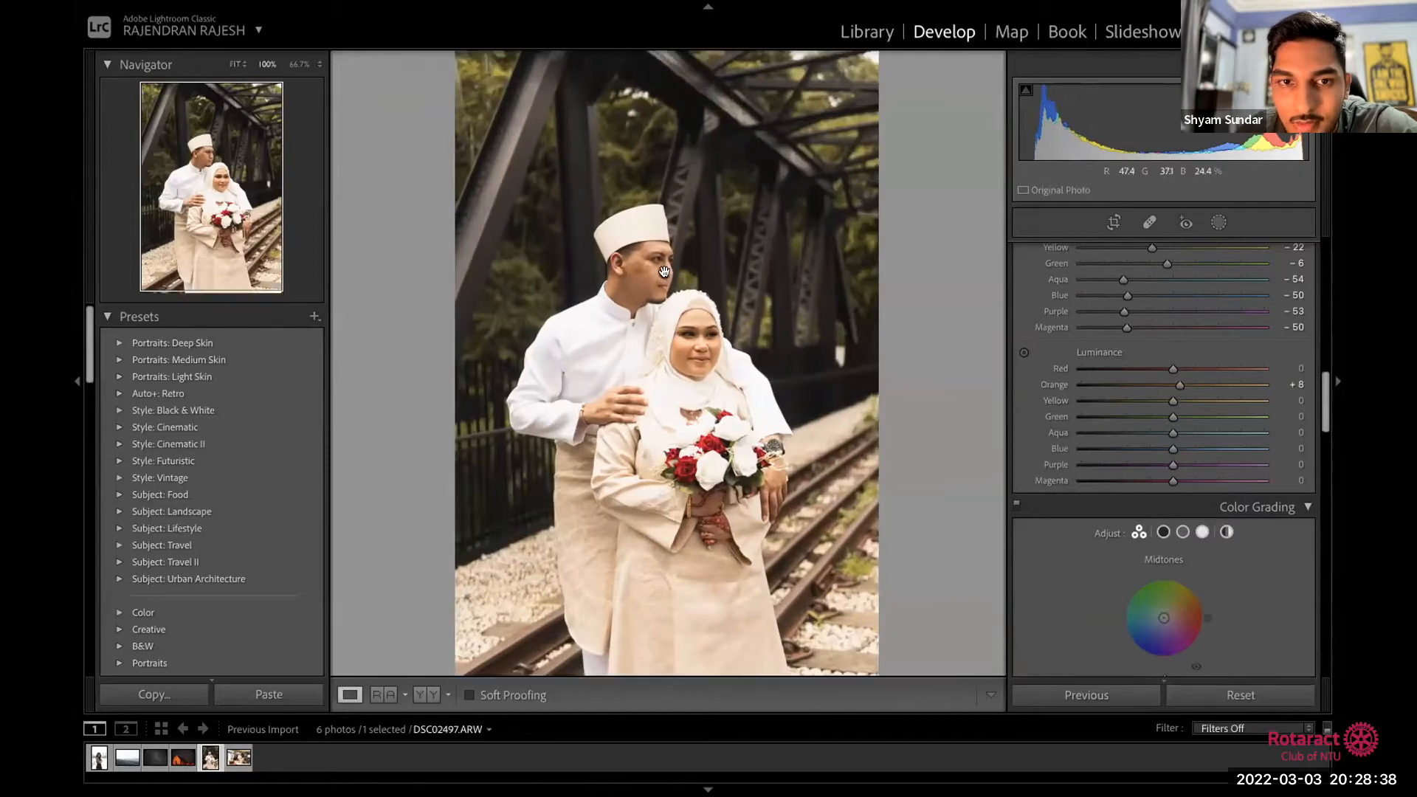
drag(1185, 383, 1215, 387)
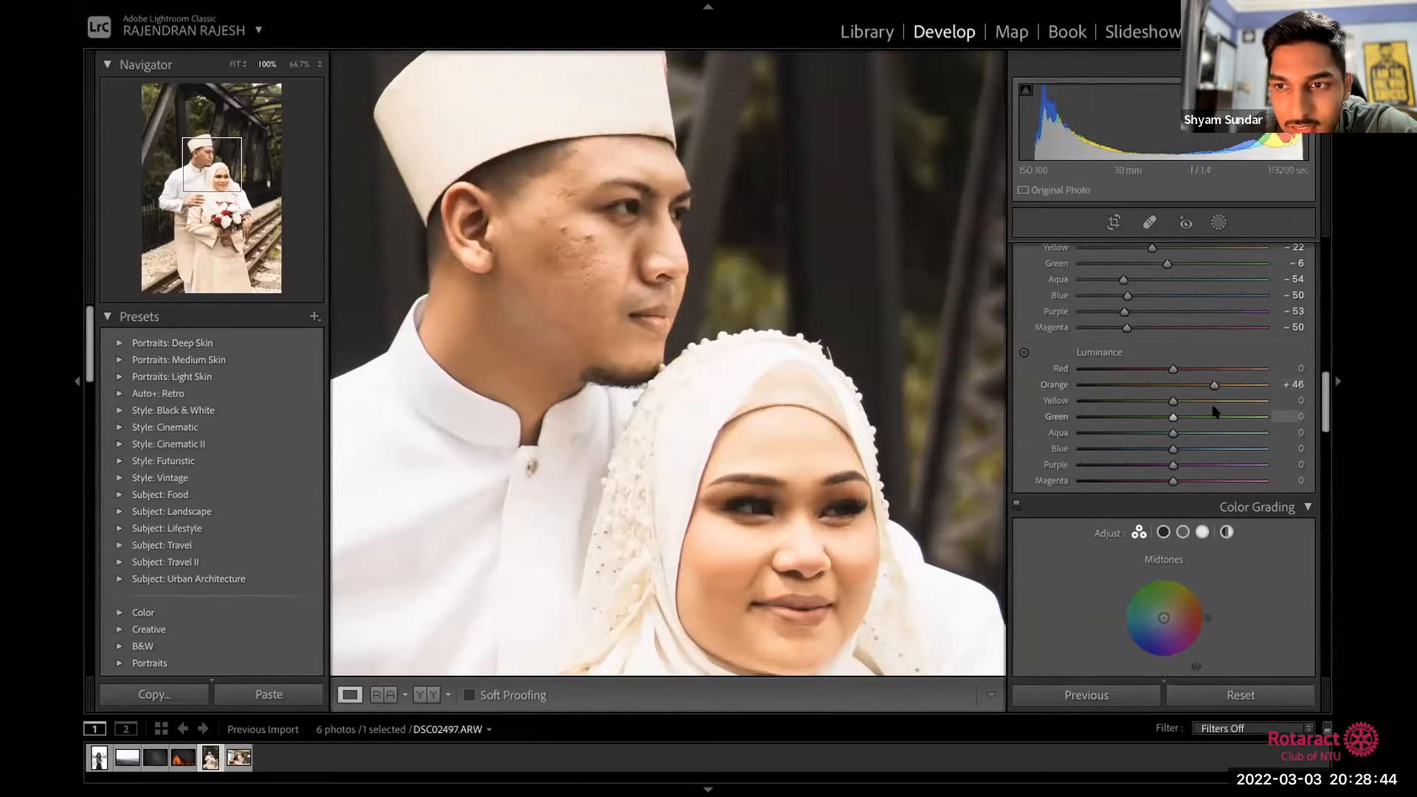
drag(1197, 387, 1186, 387)
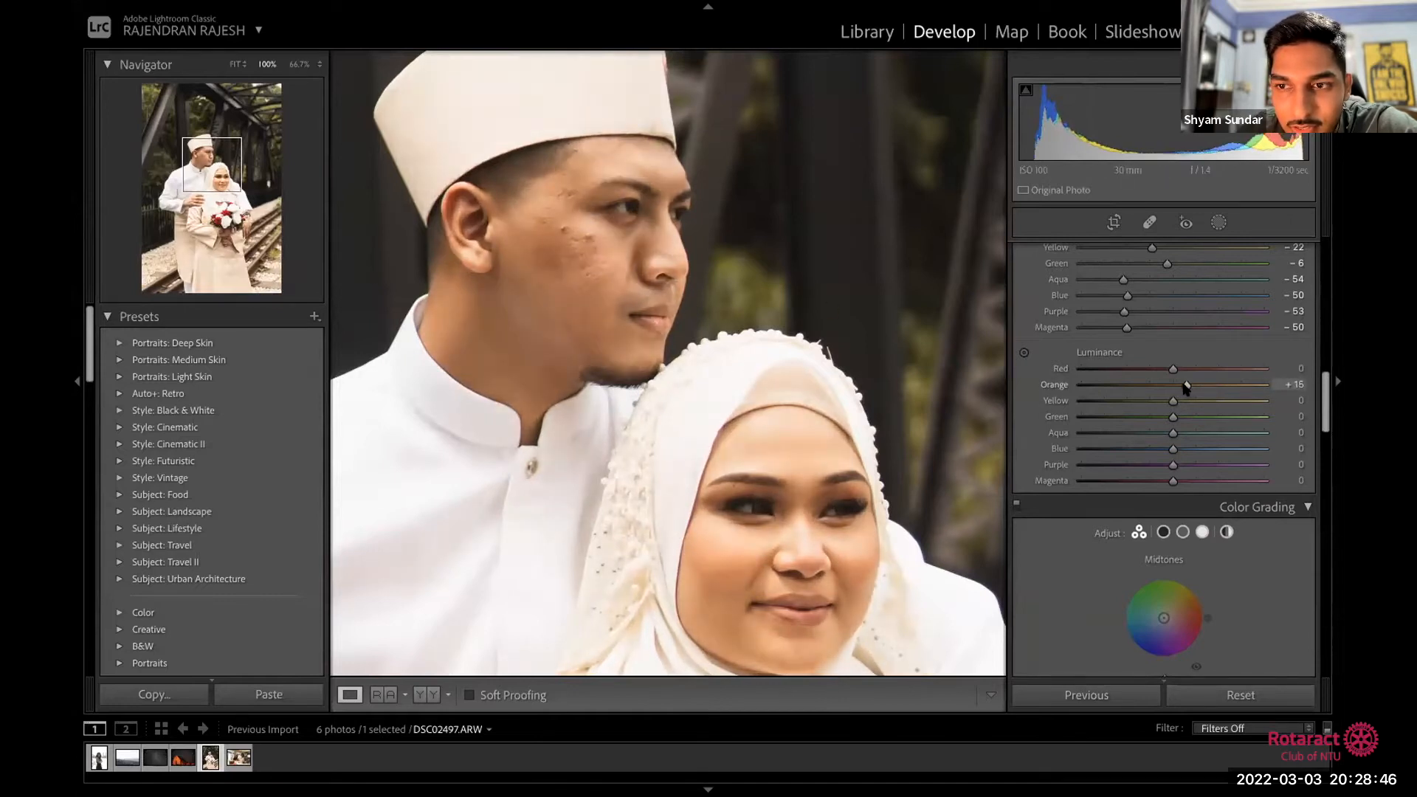
click(778, 370)
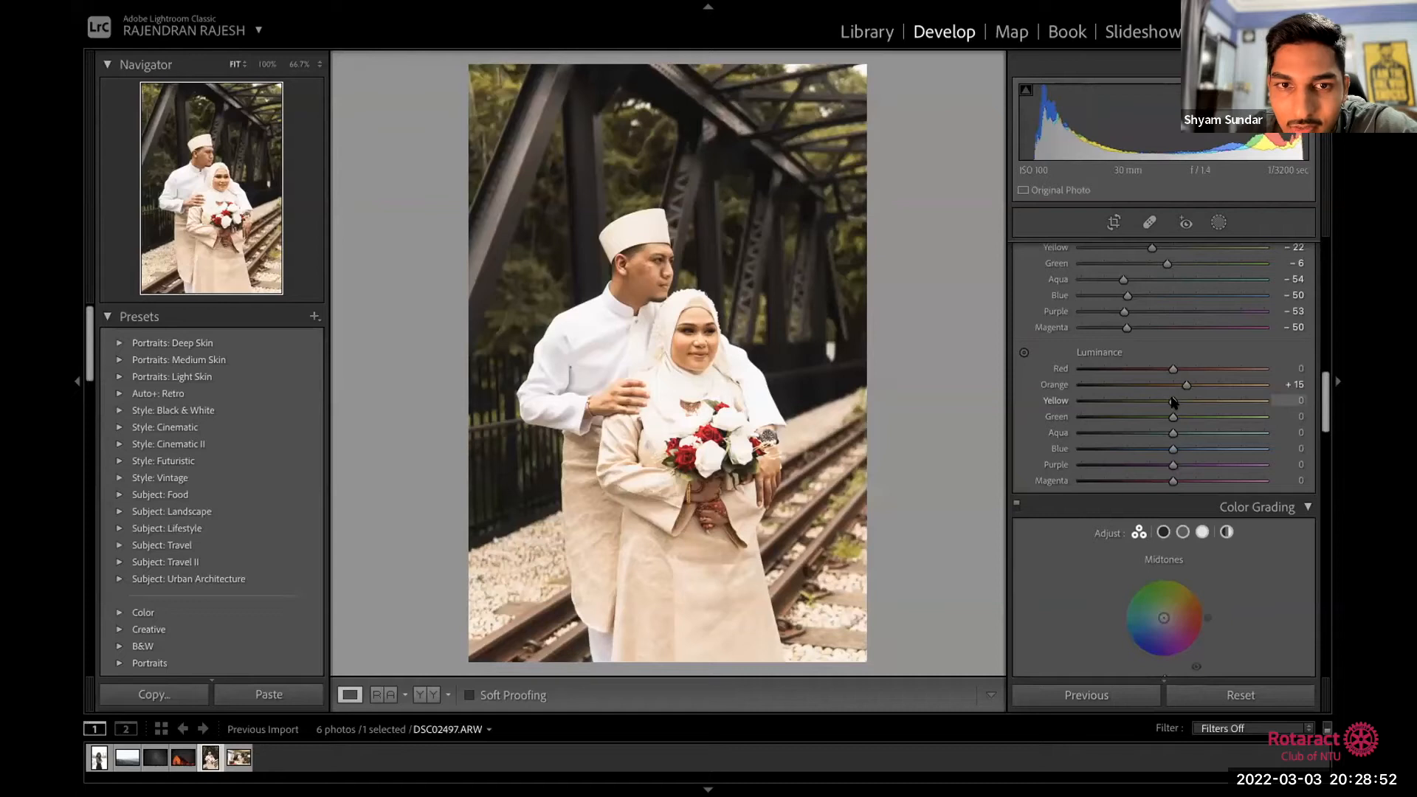
mouse_move(1176, 403)
mouse_down()
mouse_move(1196, 403)
mouse_move(1202, 431)
mouse_move(1183, 427)
mouse_up()
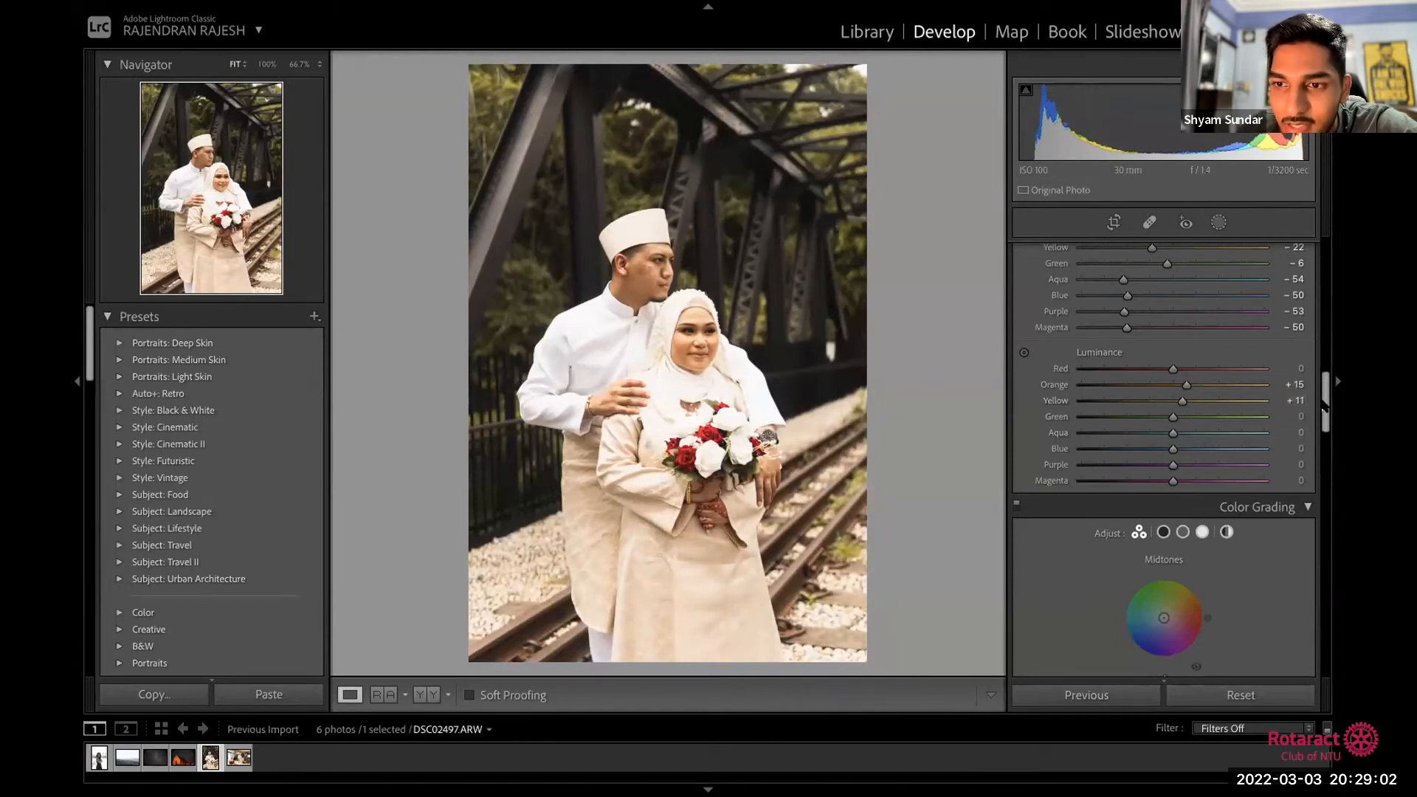
Step: Try a purple luminance of +27 and a blue luminance of −44, resetting each one to its default
scroll(1324, 405, down, 1)
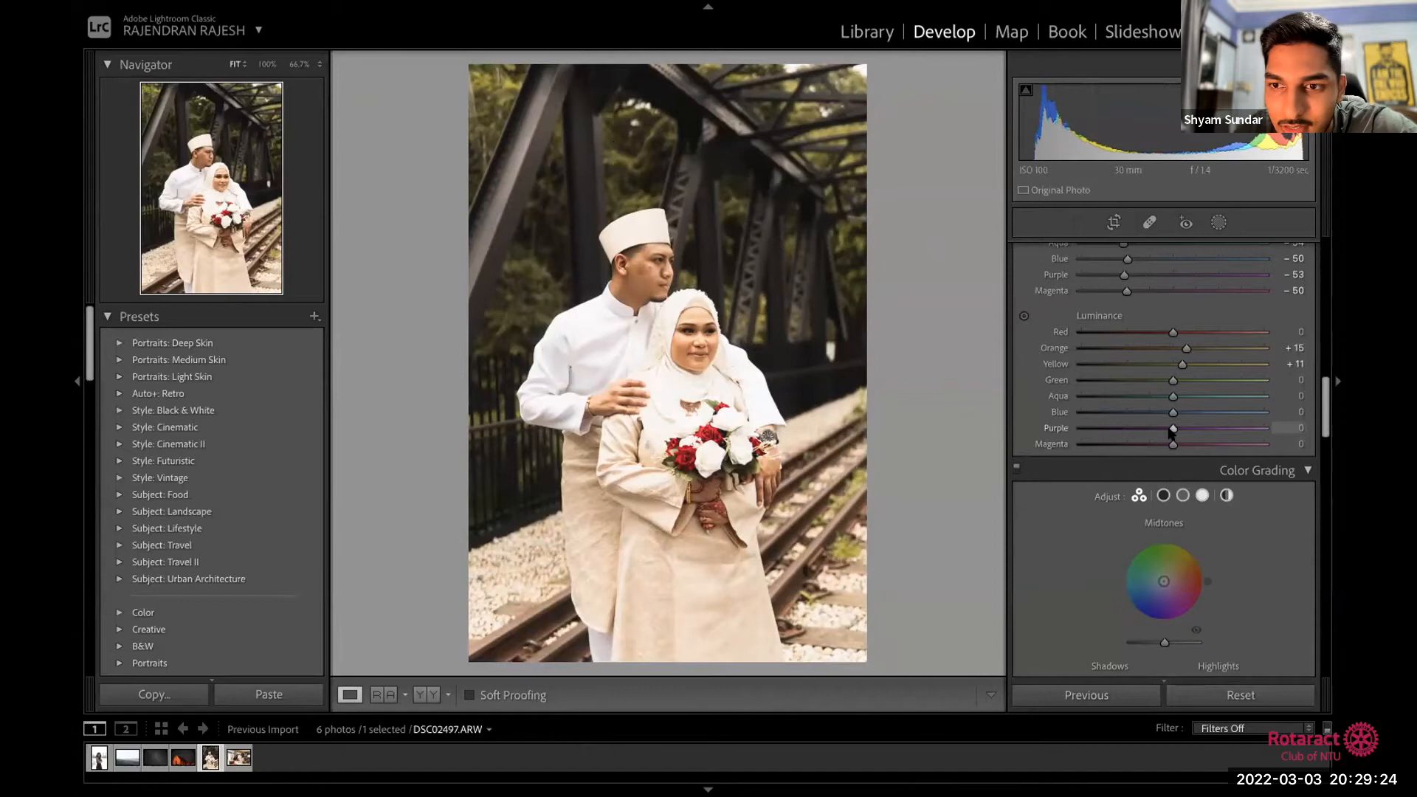
mouse_move(1173, 432)
mouse_down()
mouse_move(1137, 432)
mouse_move(1214, 440)
mouse_move(1196, 437)
mouse_up()
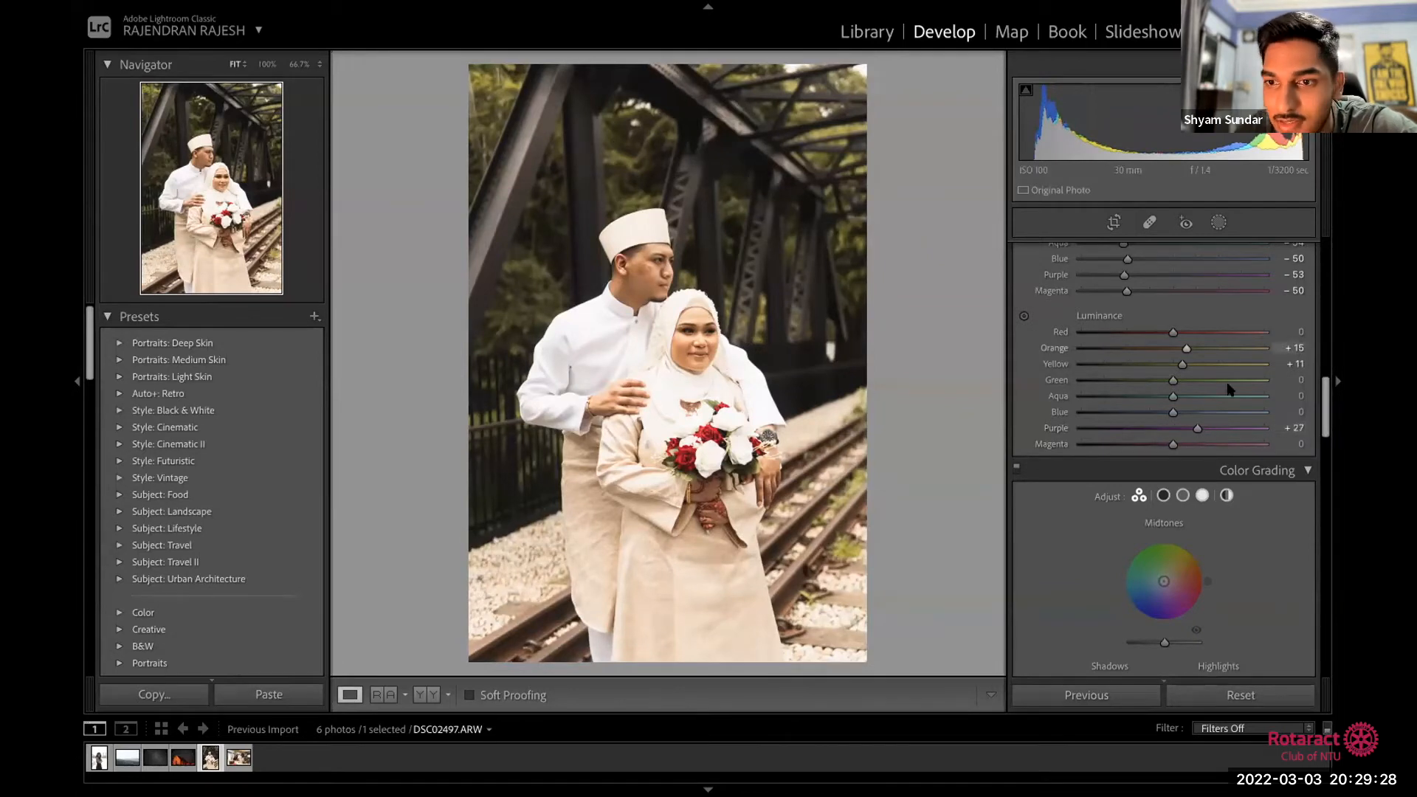
double_click(1197, 429)
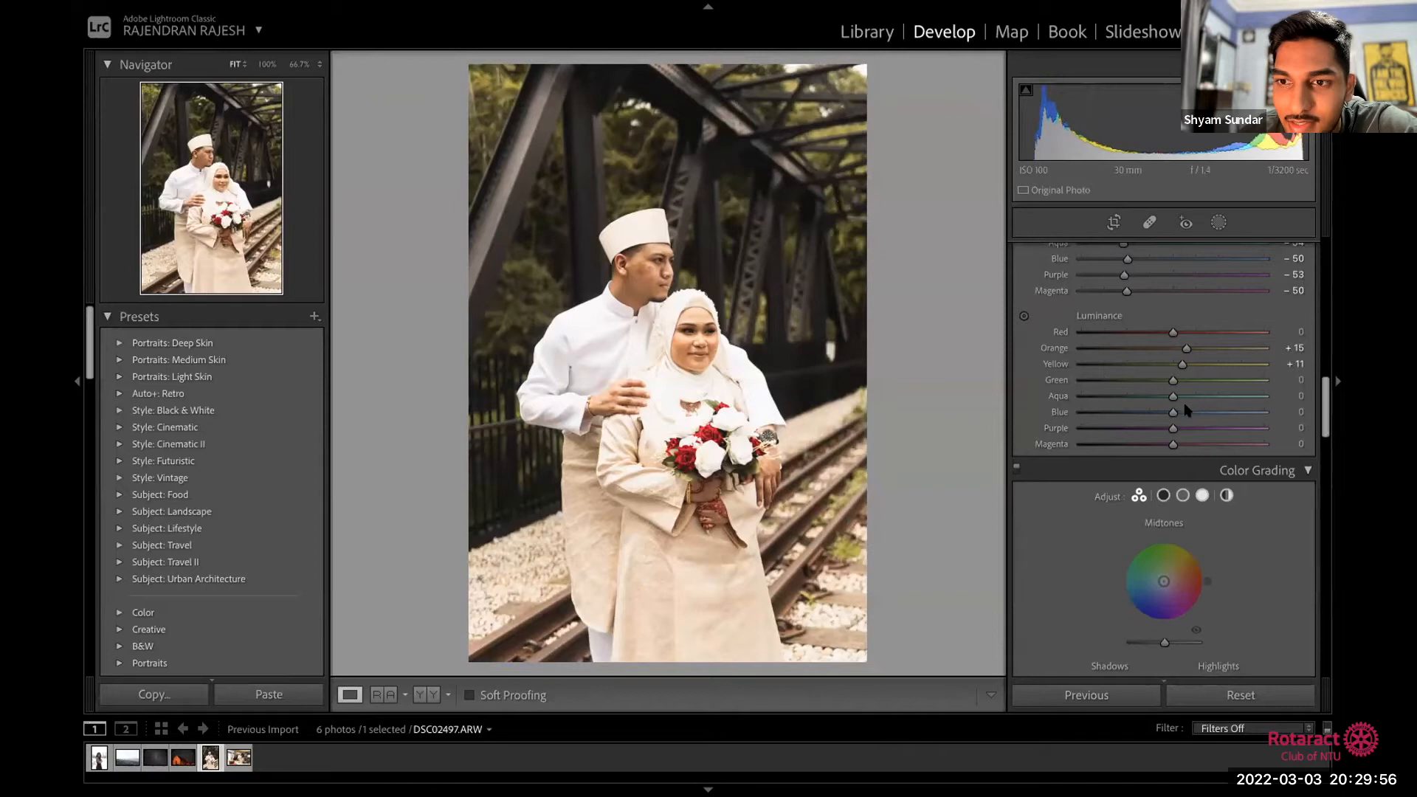
drag(1173, 414, 1141, 412)
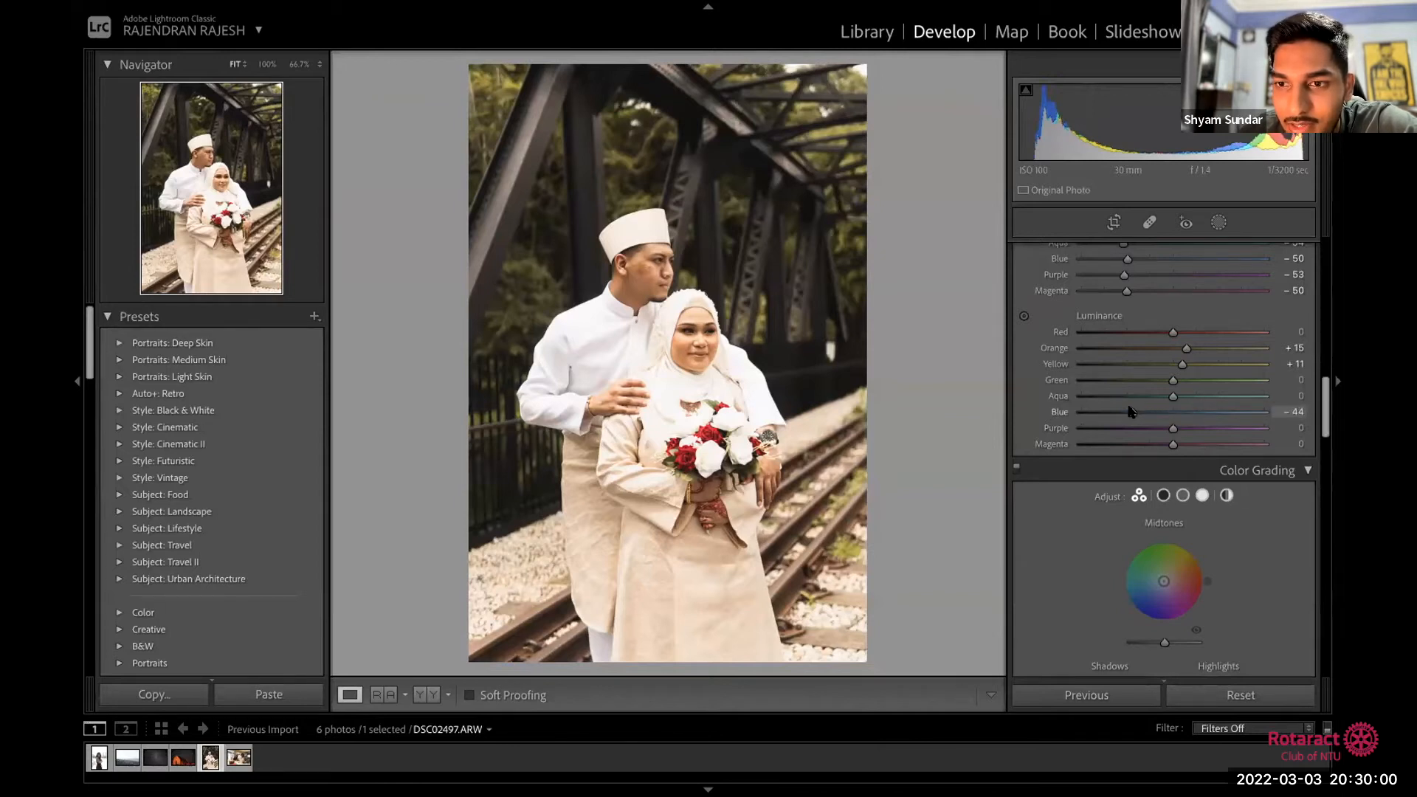
double_click(1131, 411)
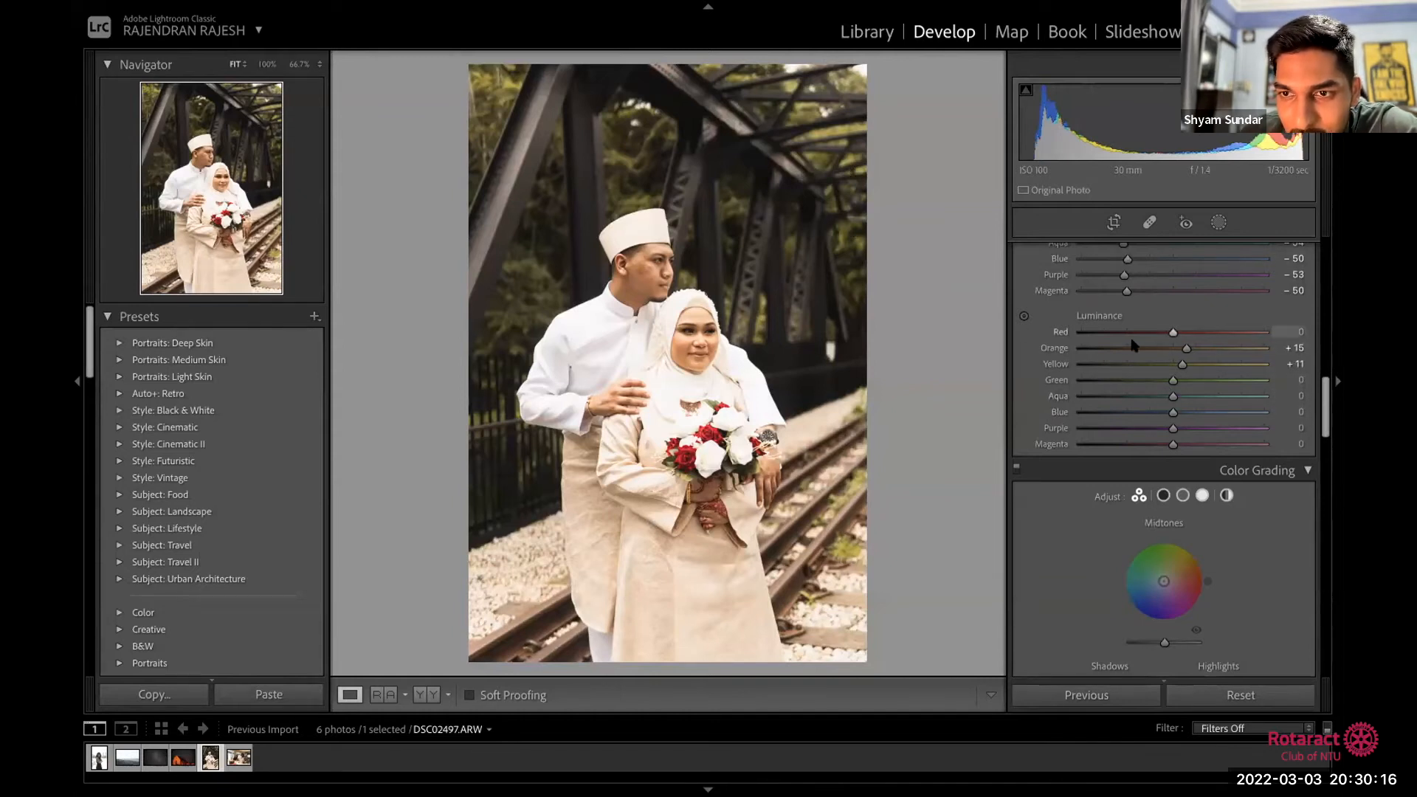
Step: Go to the Color Grading settings and show the highlights wheel on its own
scroll(1220, 339, up, 1)
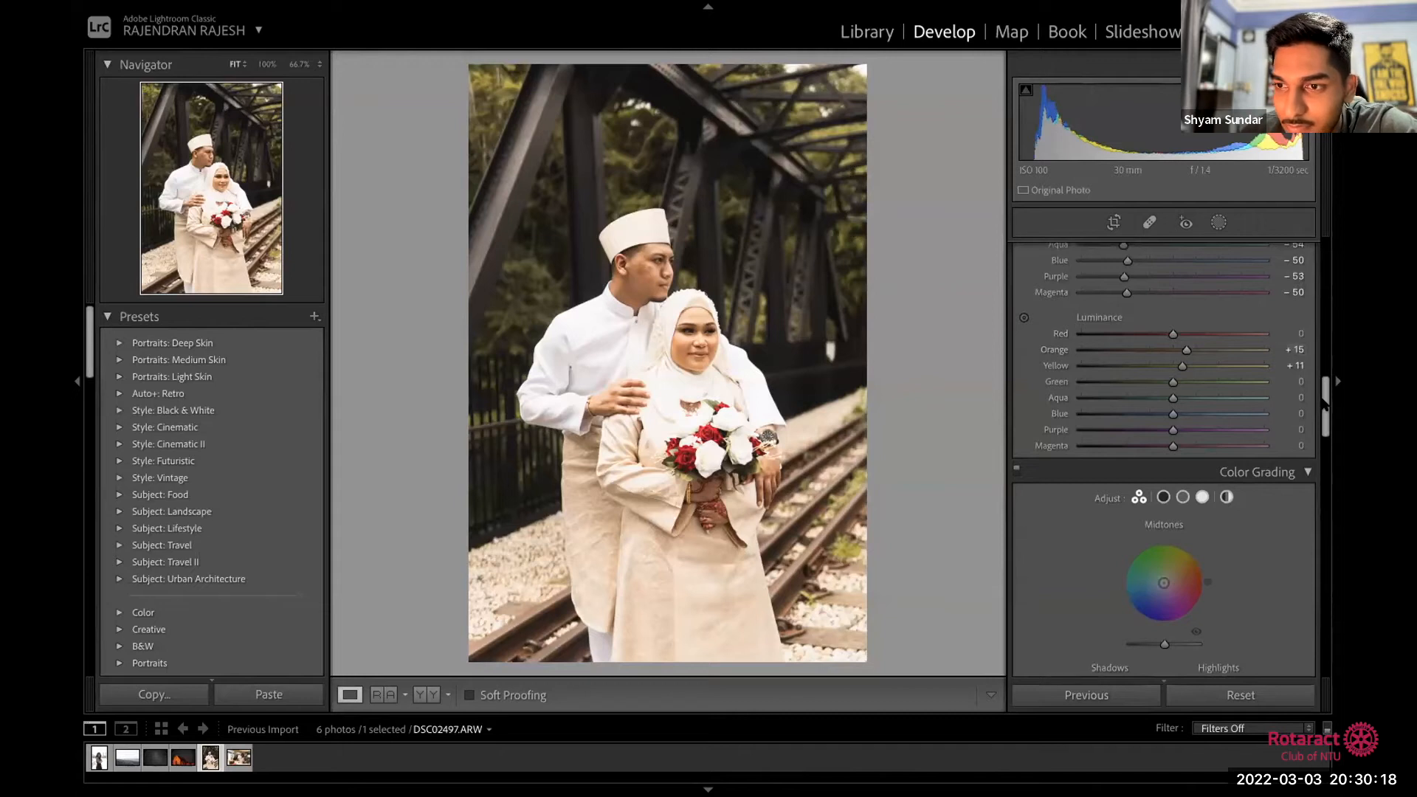
scroll(1324, 401, down, 1)
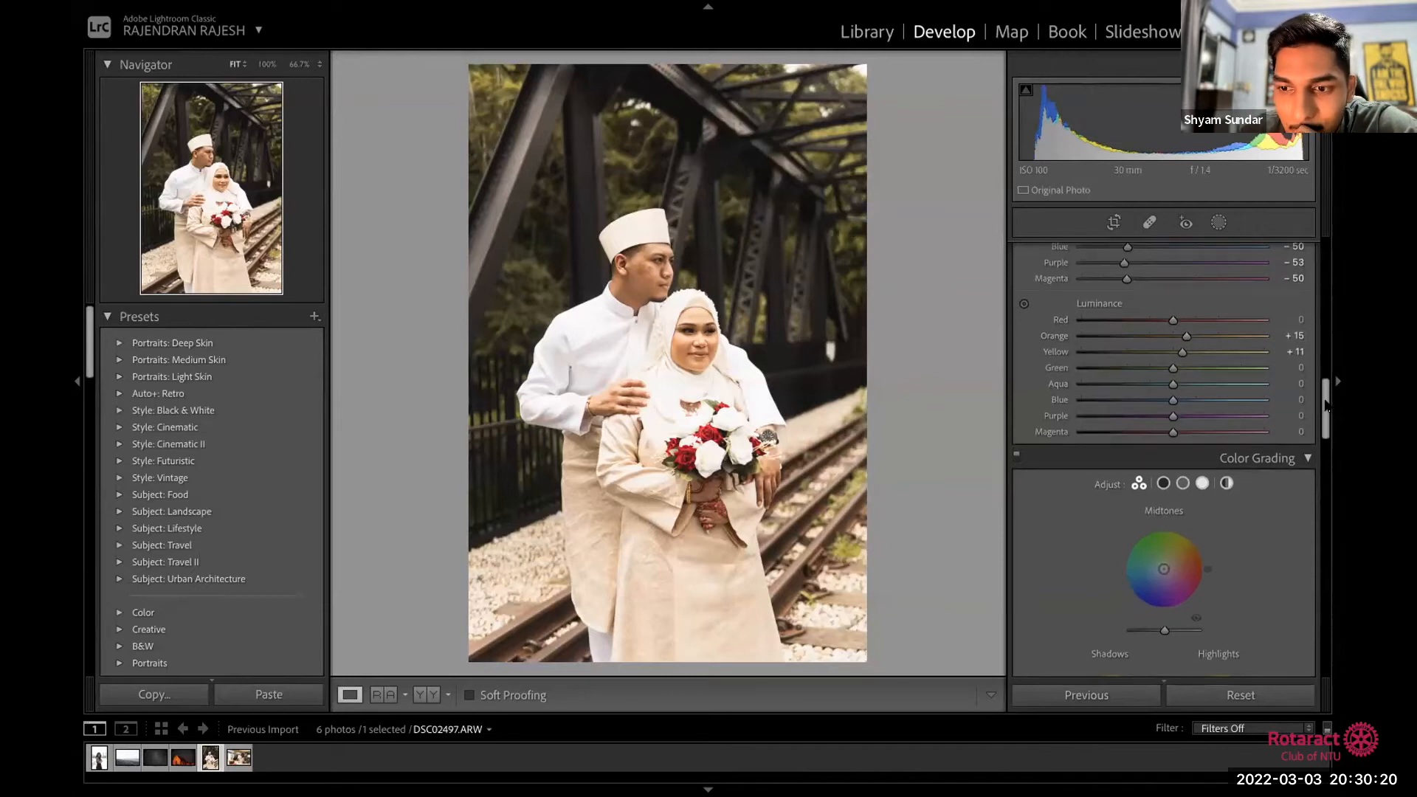
scroll(1326, 405, down, 1)
scroll(1326, 413, down, 5)
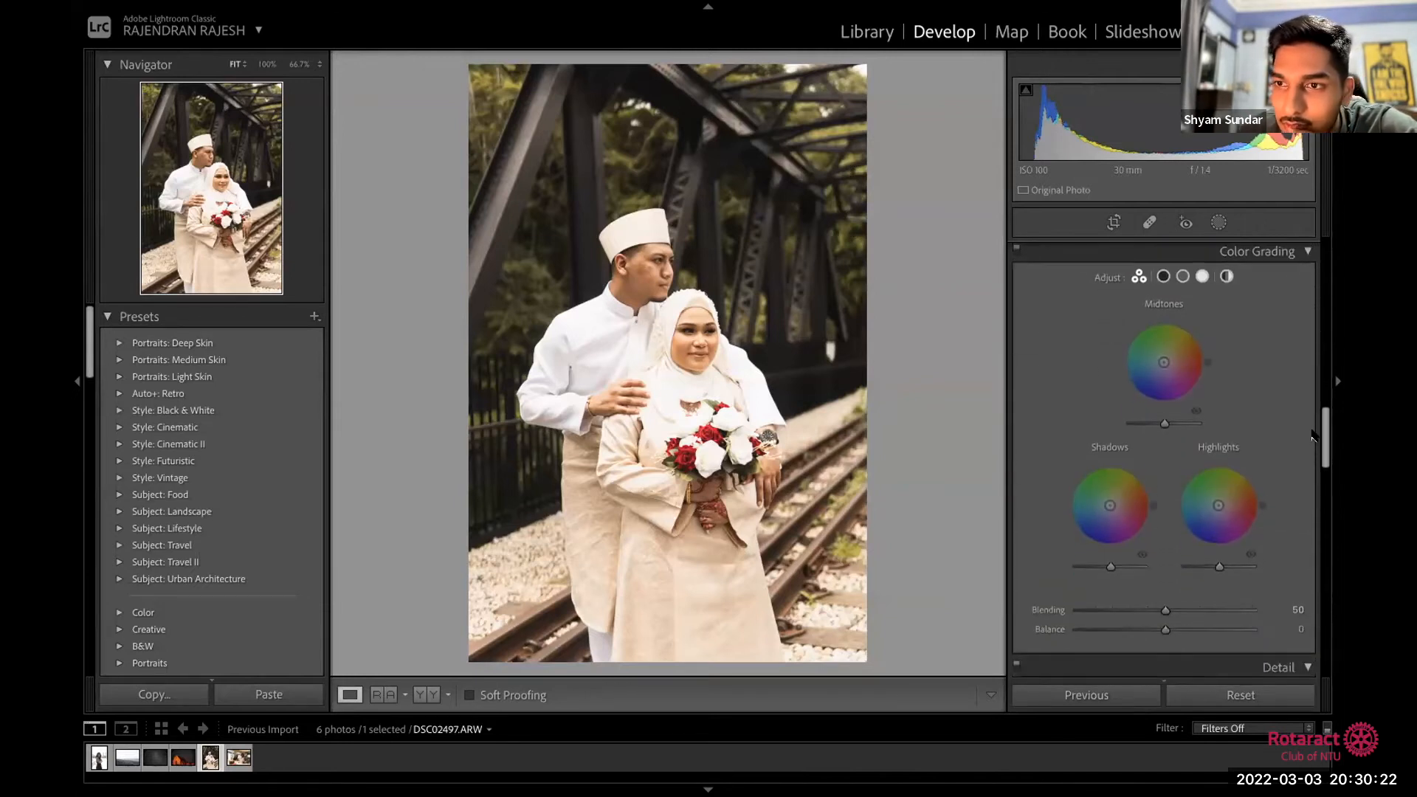
scroll(1321, 437, up, 1)
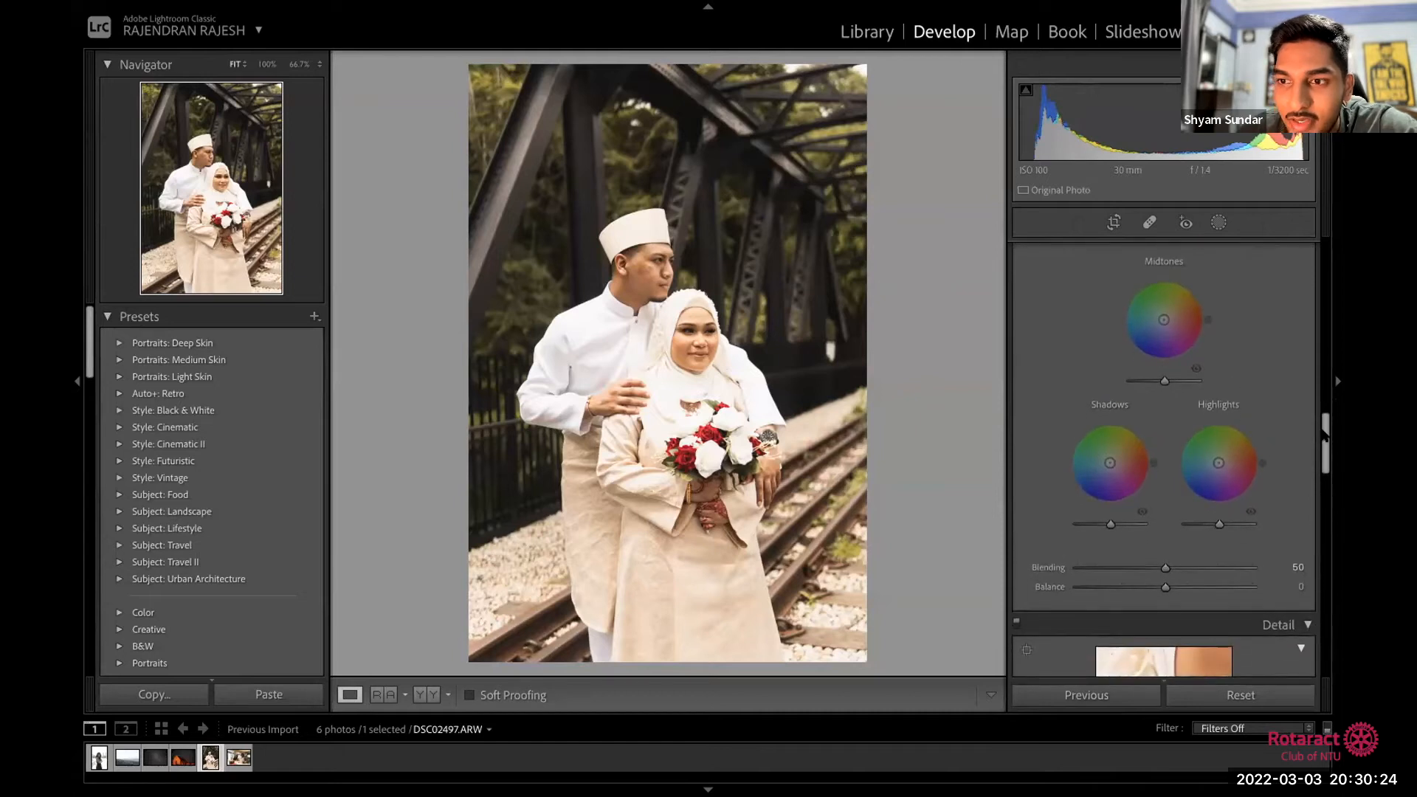
scroll(1321, 437, up, 3)
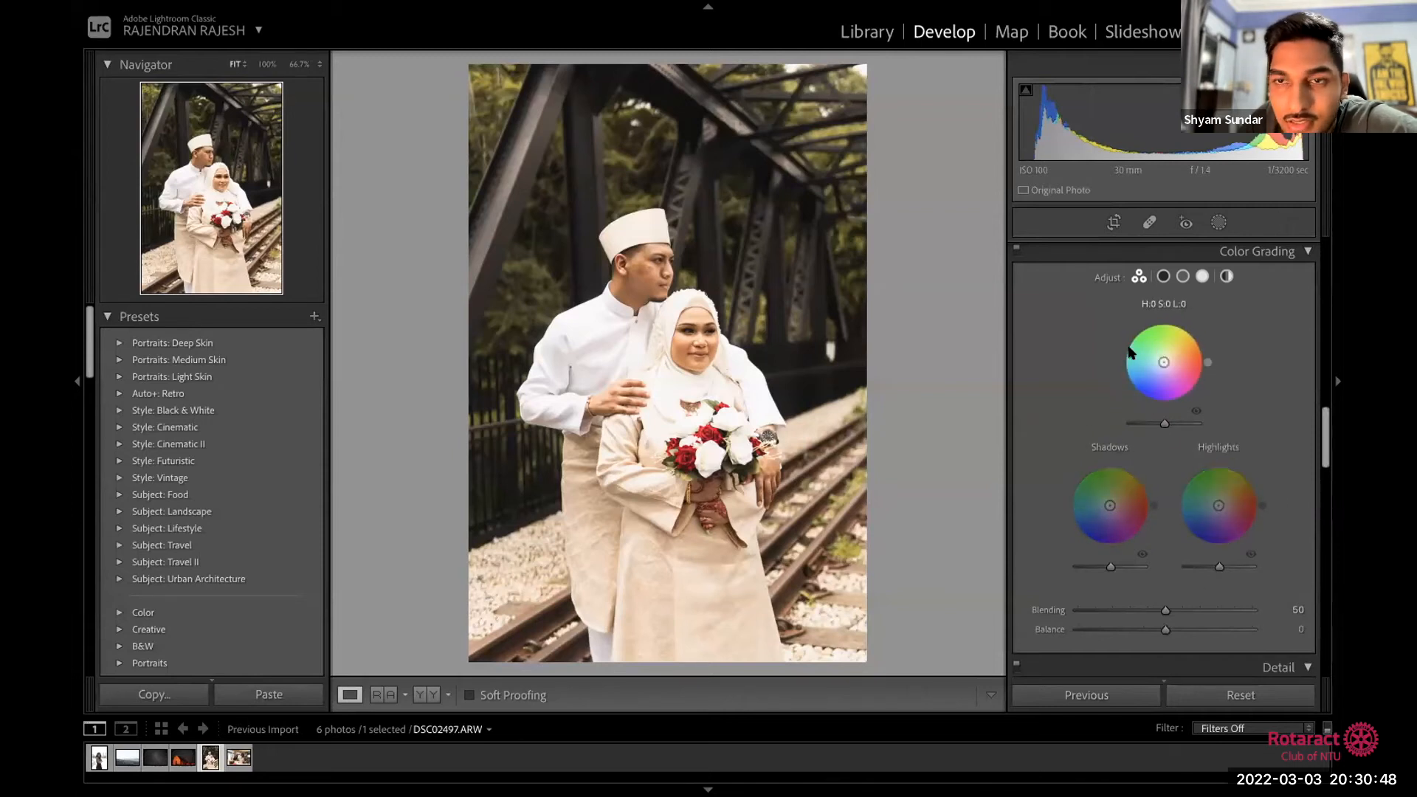
click(1202, 276)
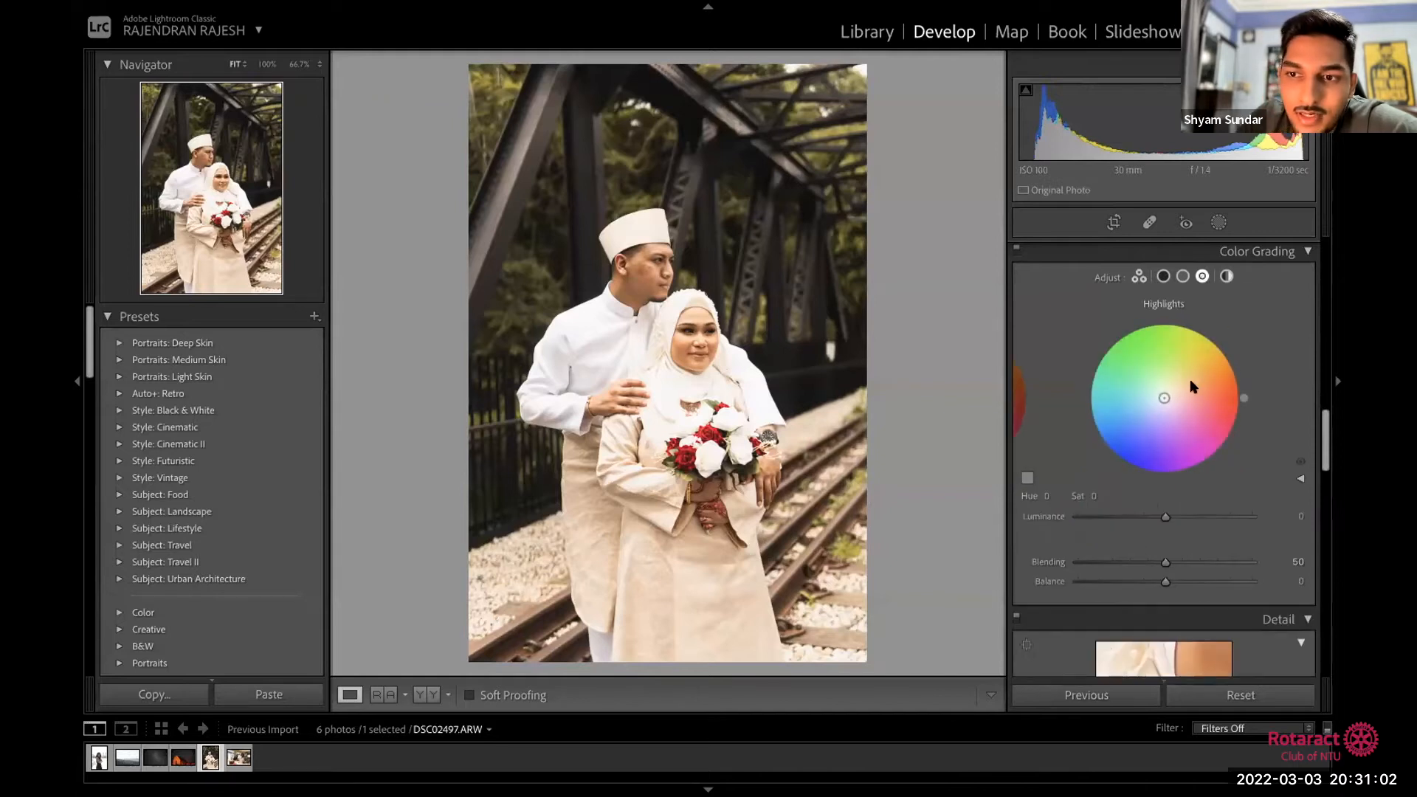
click(1183, 276)
click(1202, 277)
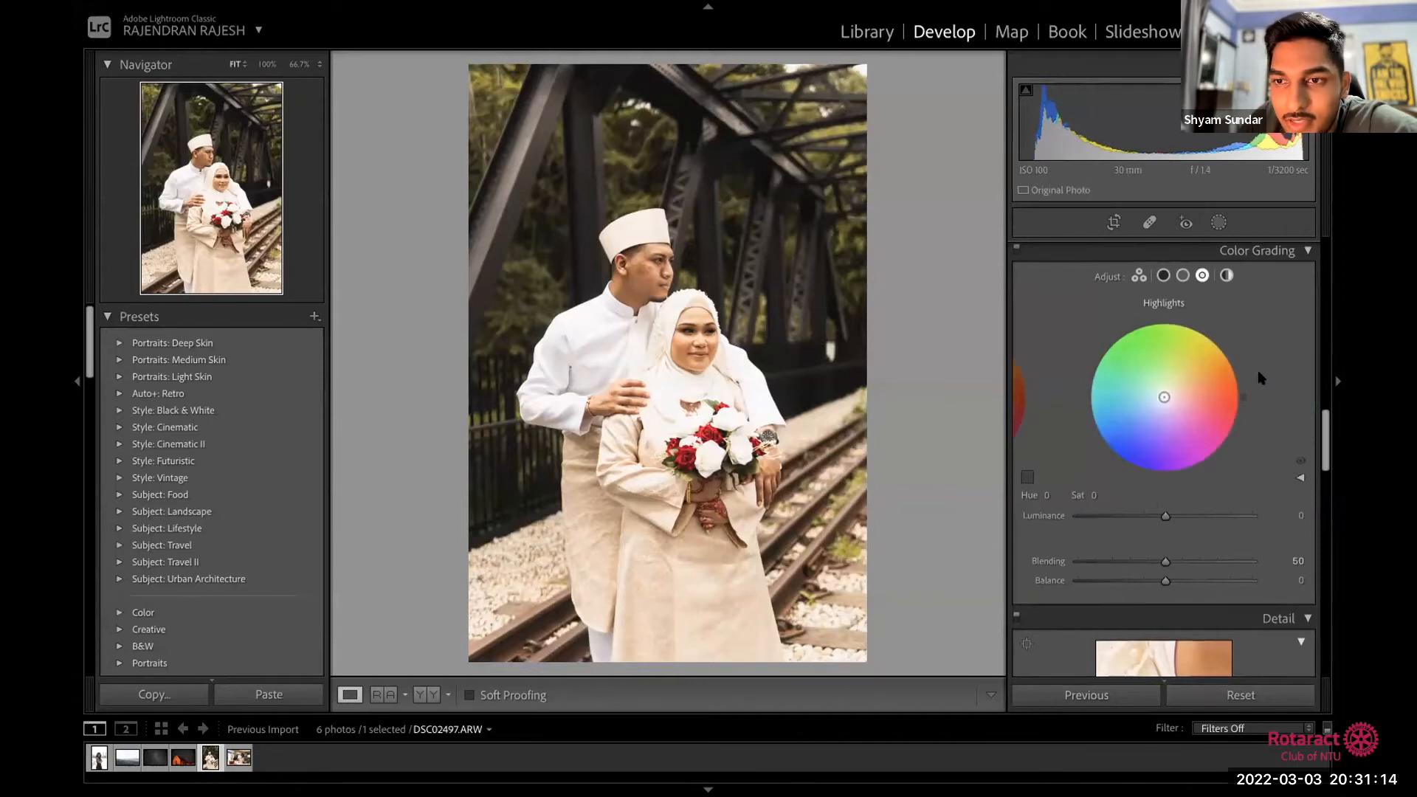
Step: Tint the highlights a warm yellow-orange with hue 45 and saturation 16, keeping the highlights luminance at 0
scroll(1326, 440, up, 5)
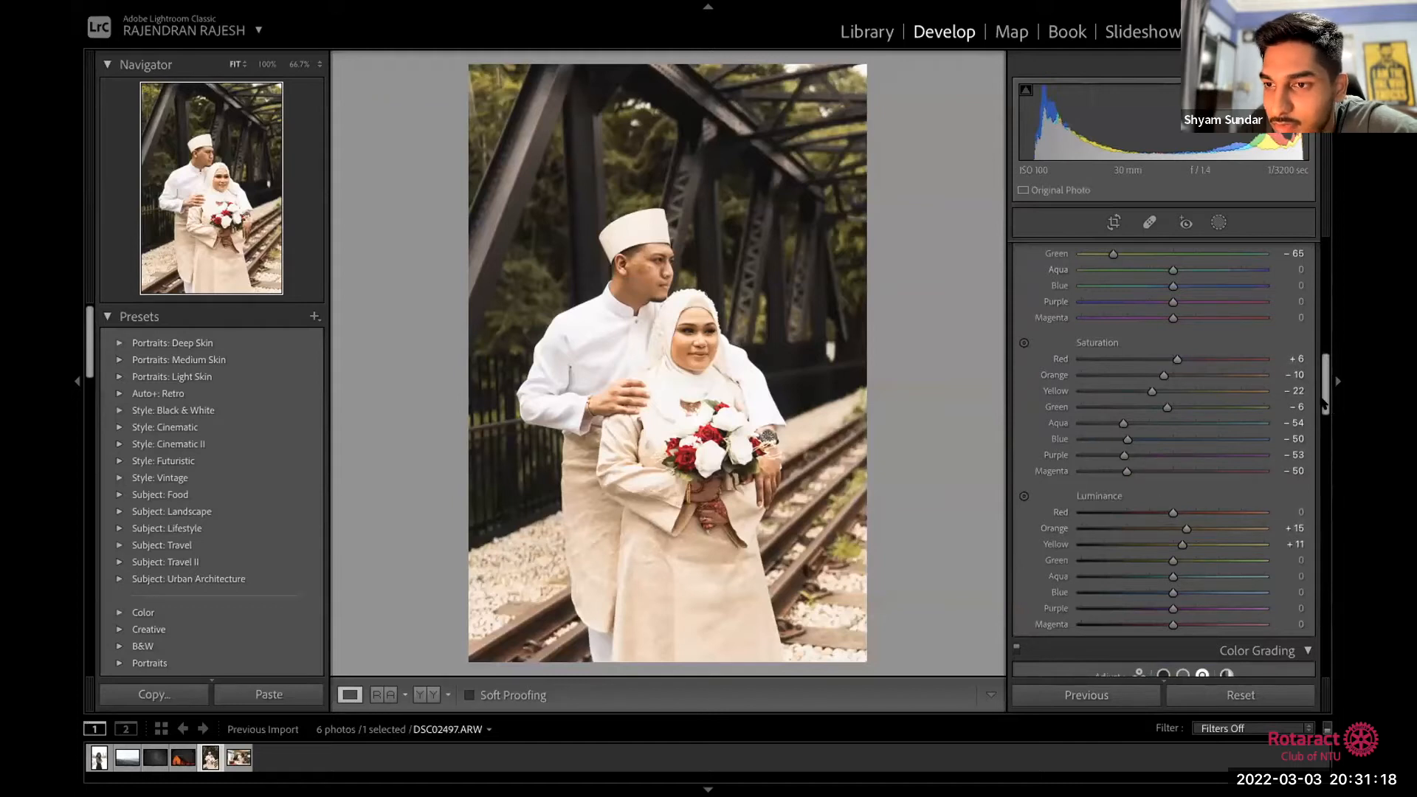
drag(1325, 408, 1314, 458)
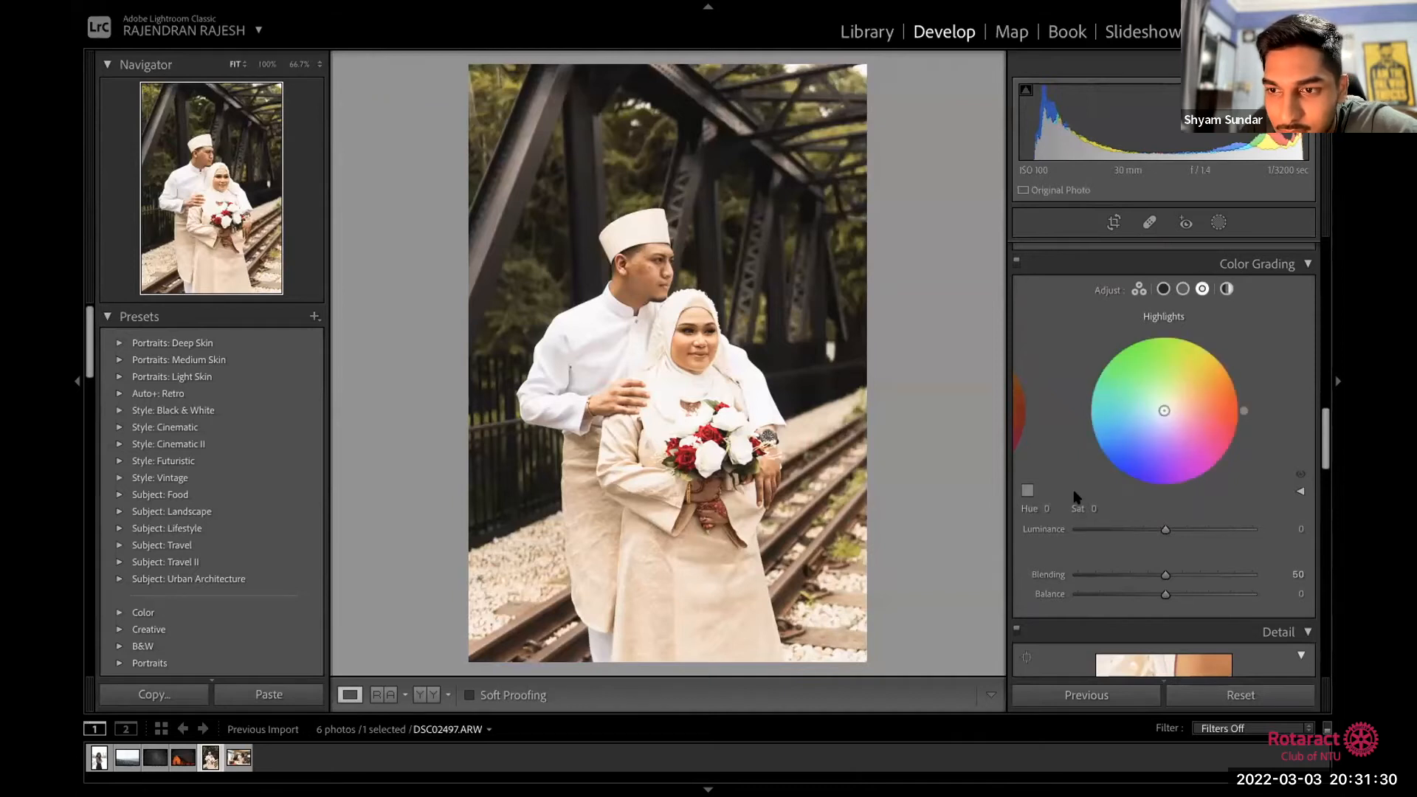
click(1301, 491)
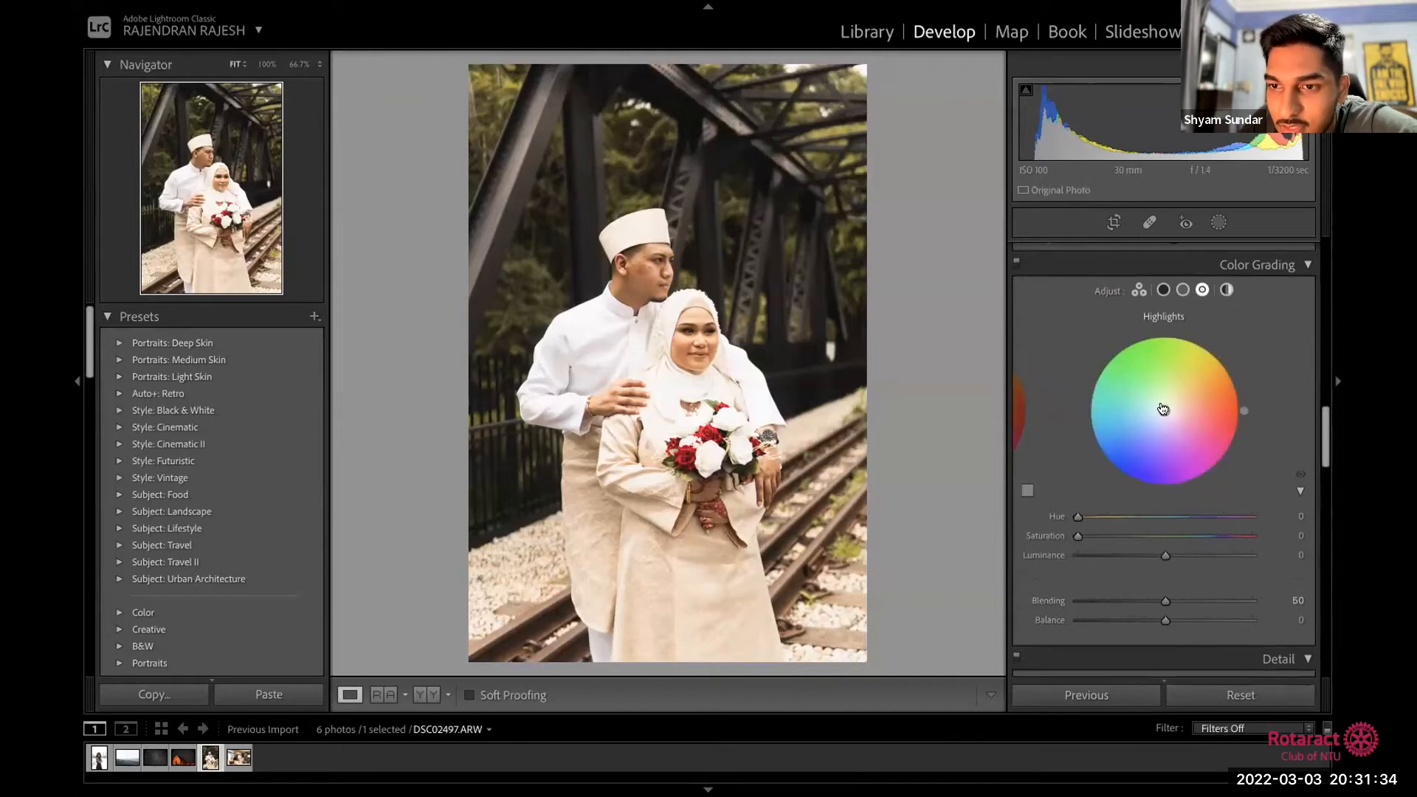
mouse_move(1164, 411)
mouse_down()
mouse_move(1174, 396)
mouse_move(1166, 421)
mouse_move(1185, 413)
mouse_move(1171, 397)
mouse_up()
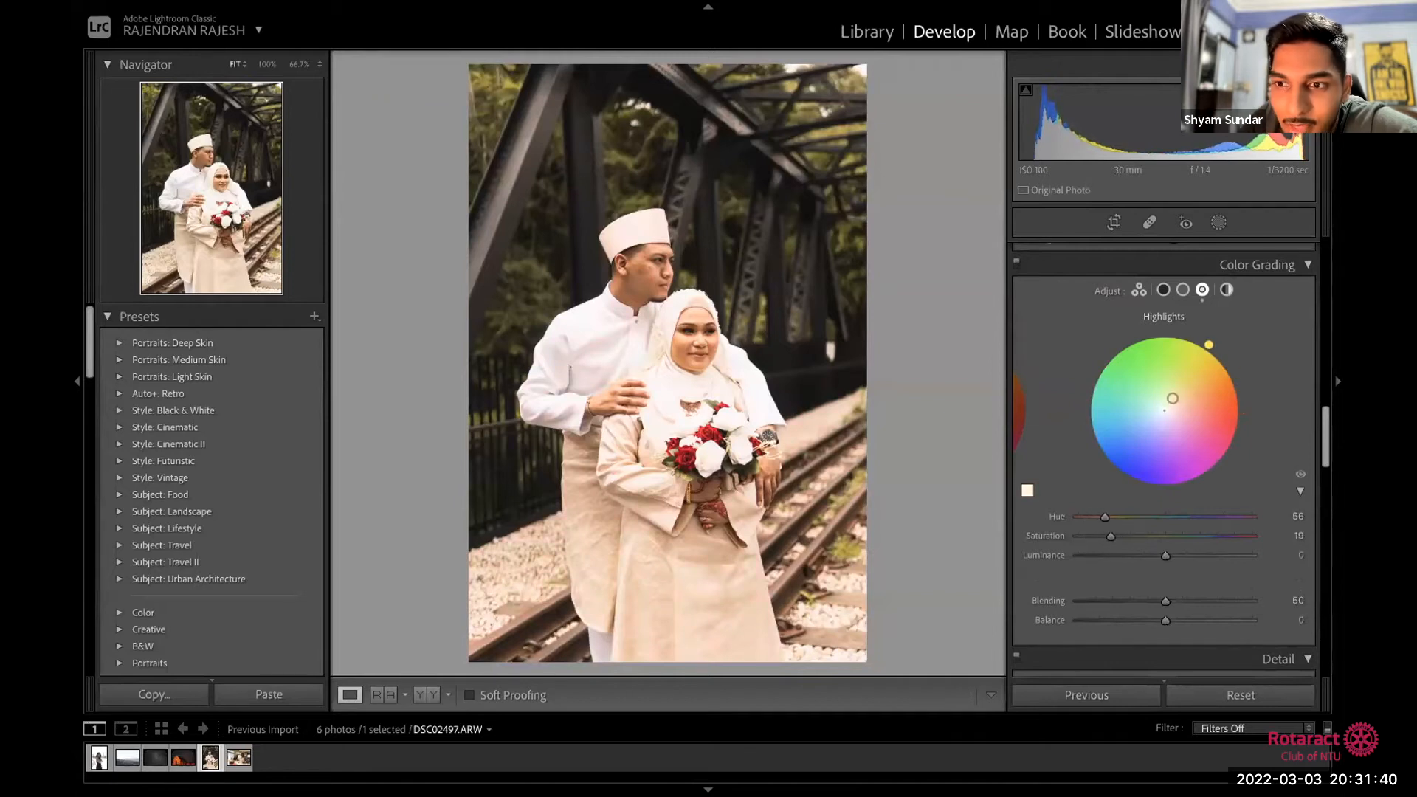
drag(1105, 516, 1115, 502)
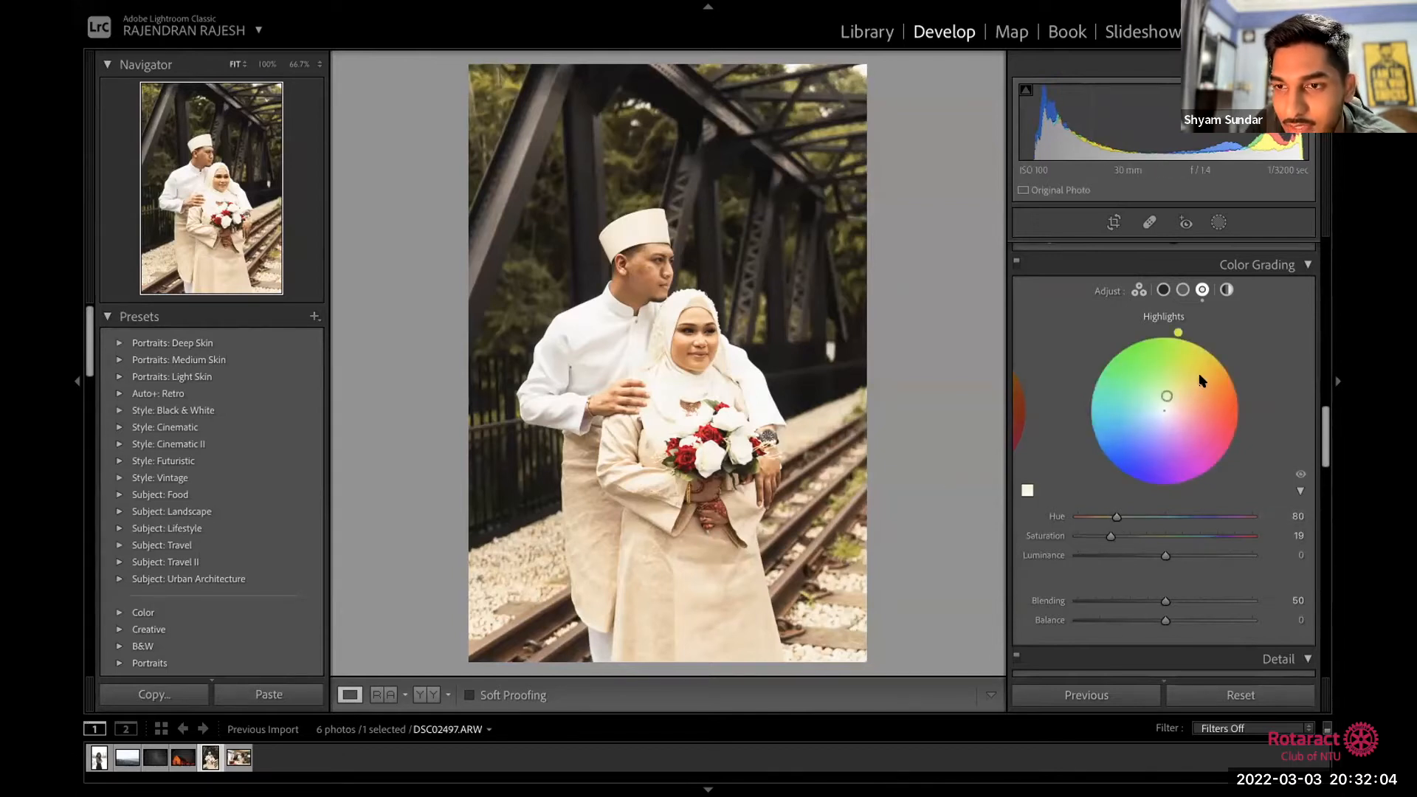
drag(1117, 519, 1099, 509)
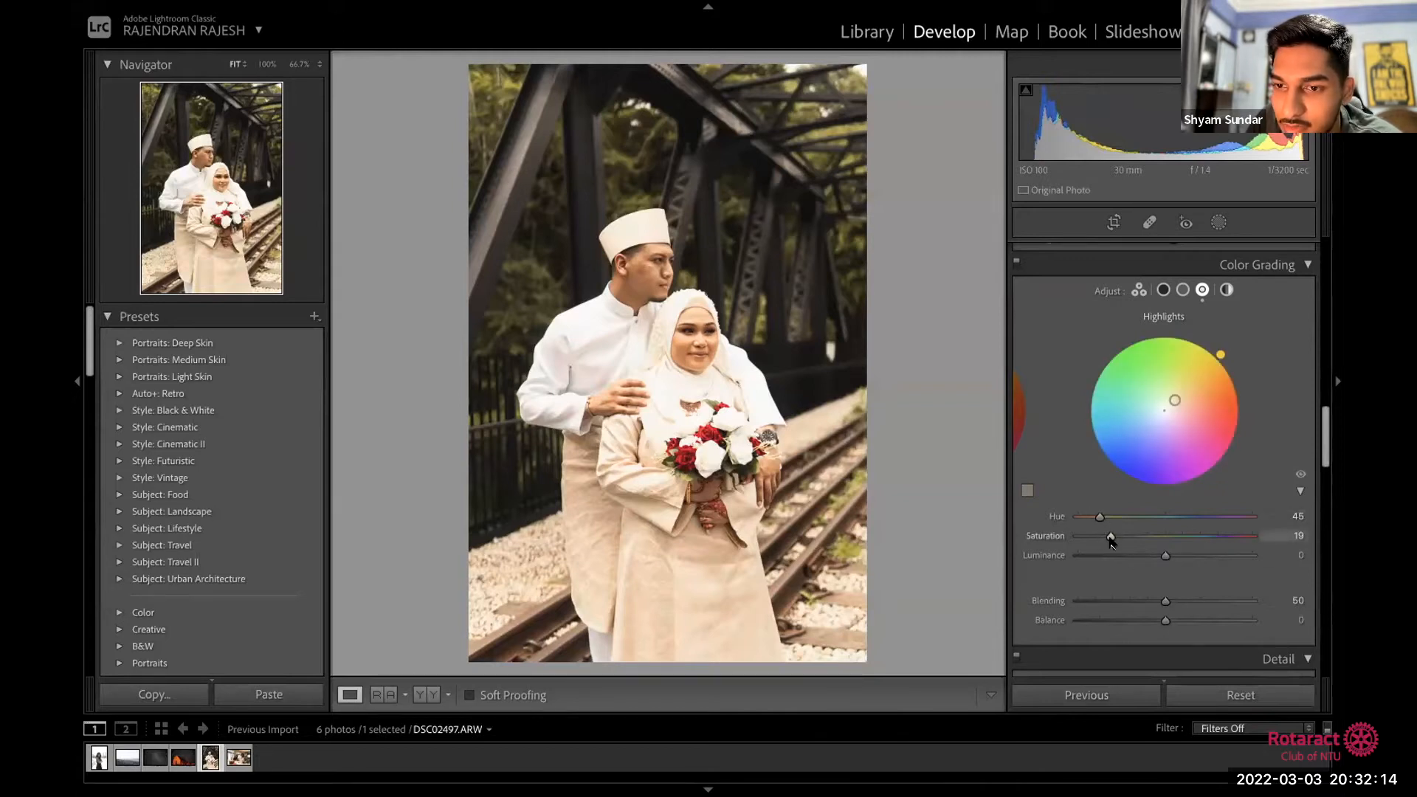
mouse_move(1111, 542)
mouse_down()
mouse_move(1093, 540)
mouse_move(1158, 546)
mouse_move(1106, 545)
mouse_up()
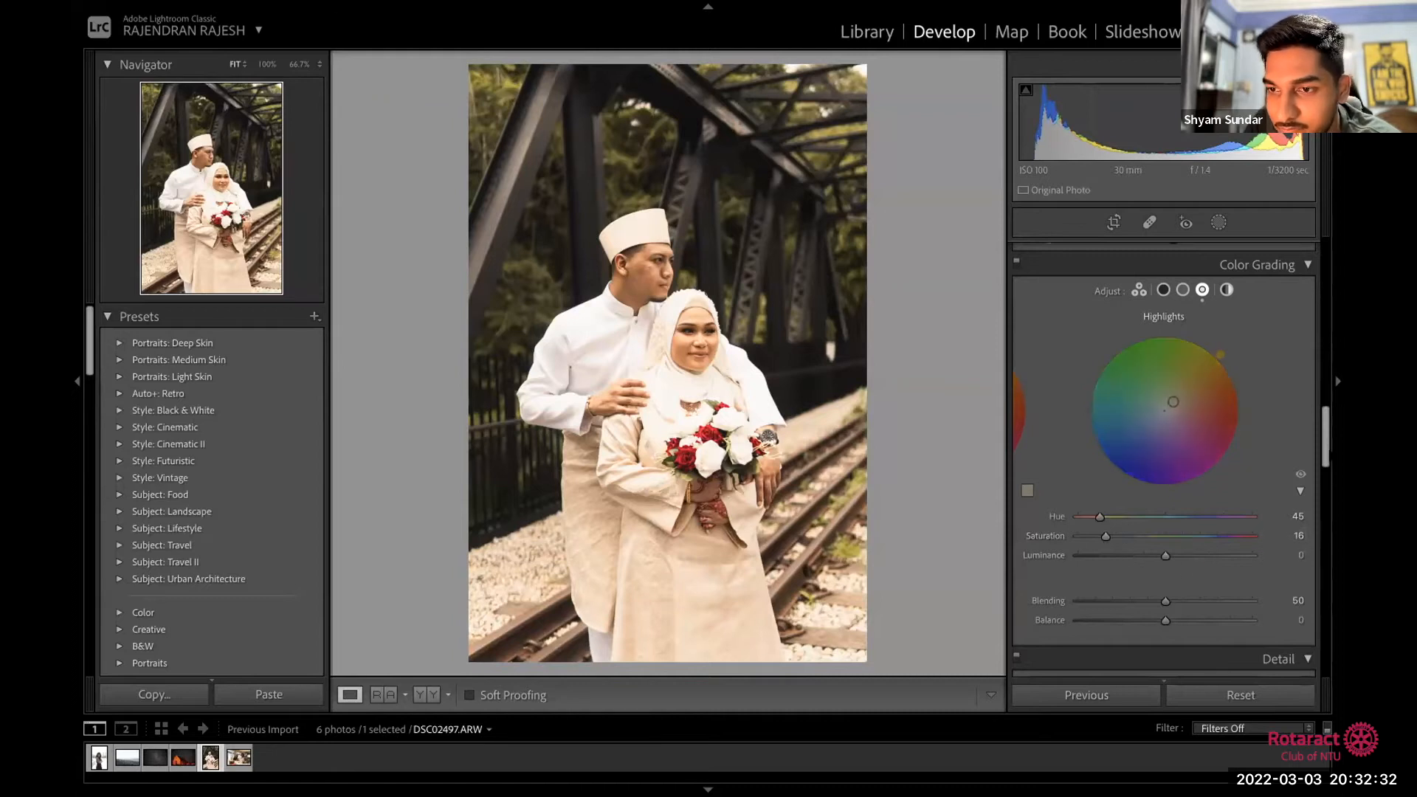
scroll(1323, 452, down, 1)
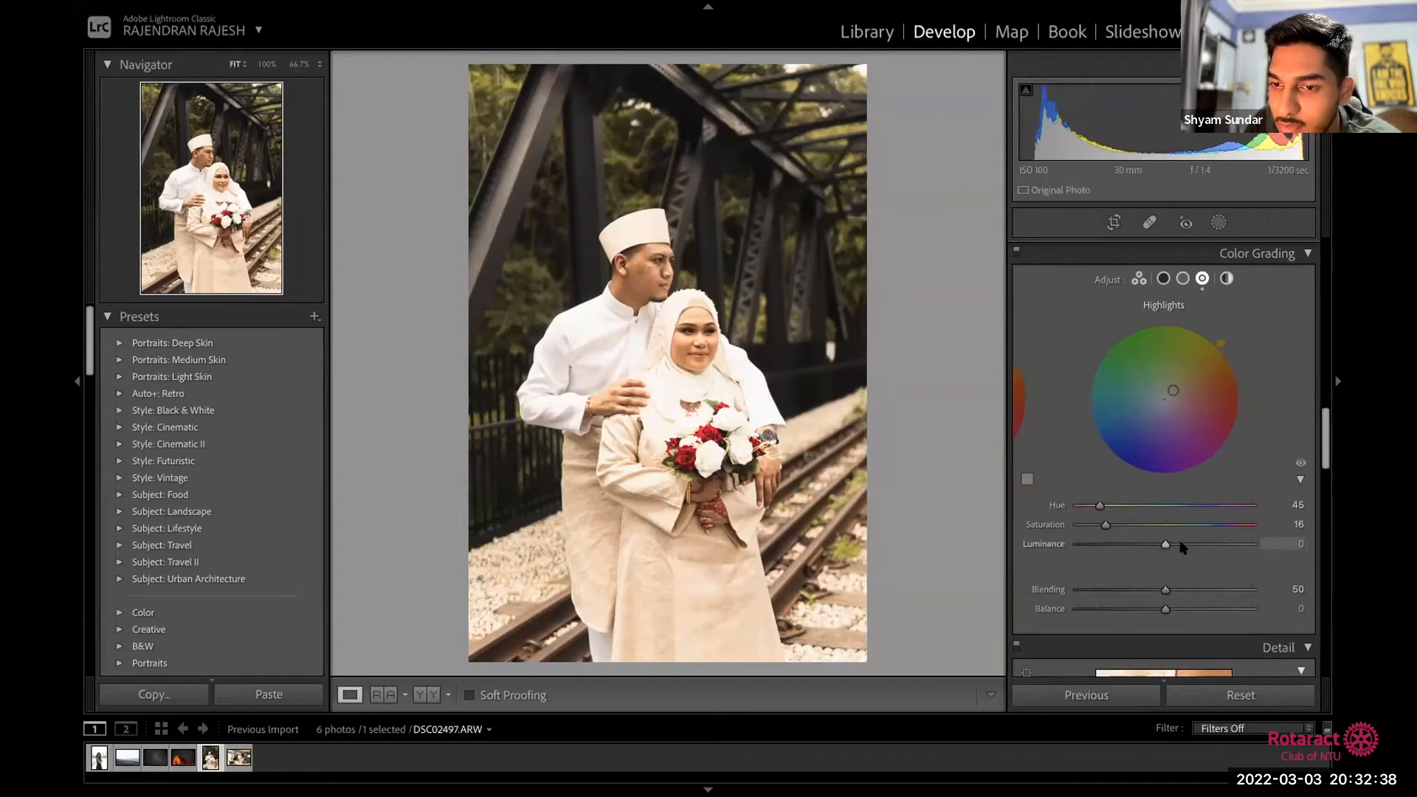
mouse_move(1166, 546)
mouse_down()
mouse_move(1279, 561)
mouse_move(1203, 564)
mouse_move(1161, 548)
mouse_up()
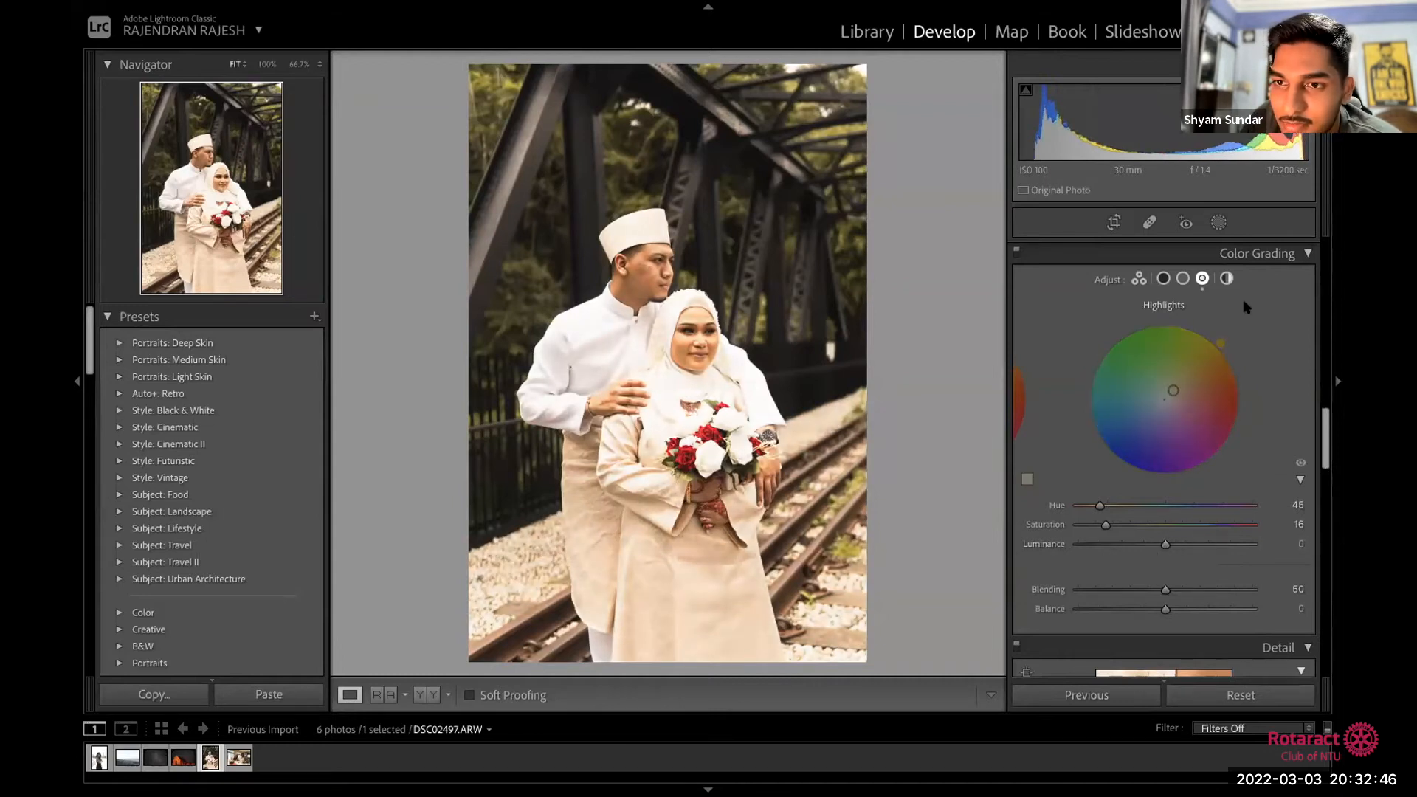
Step: Tint the shadows a faint blue in Color Grading with hue 227 and saturation 8
click(1162, 279)
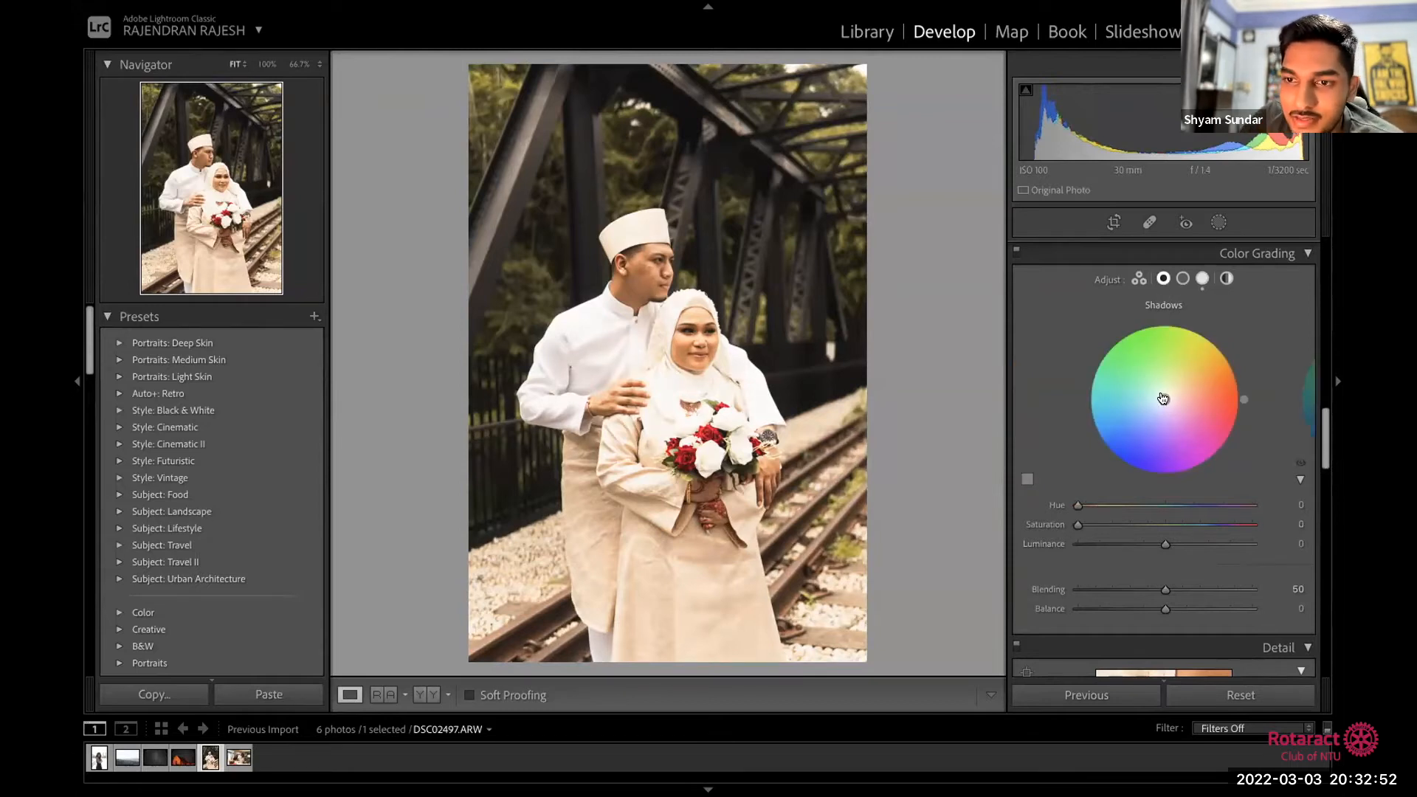
click(1202, 278)
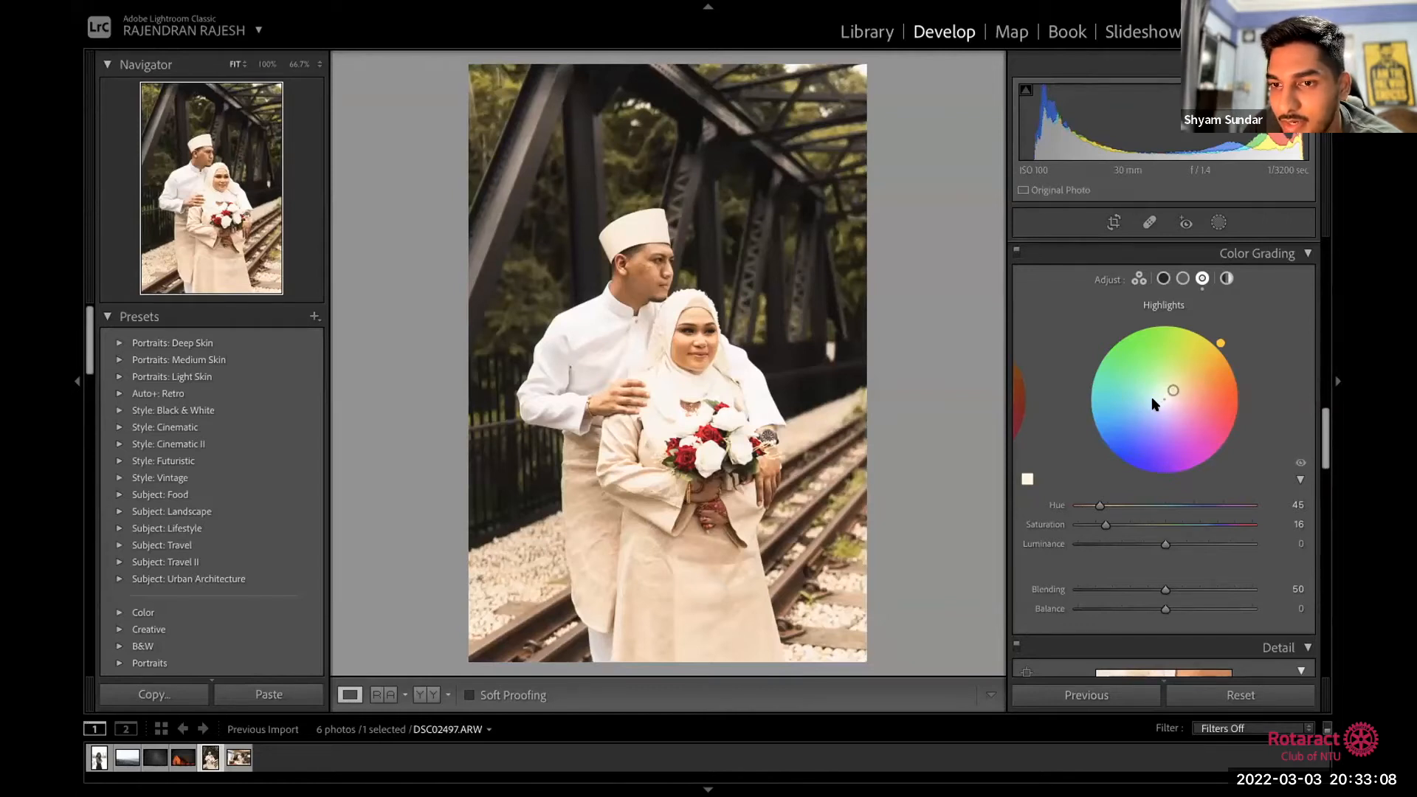
click(1163, 278)
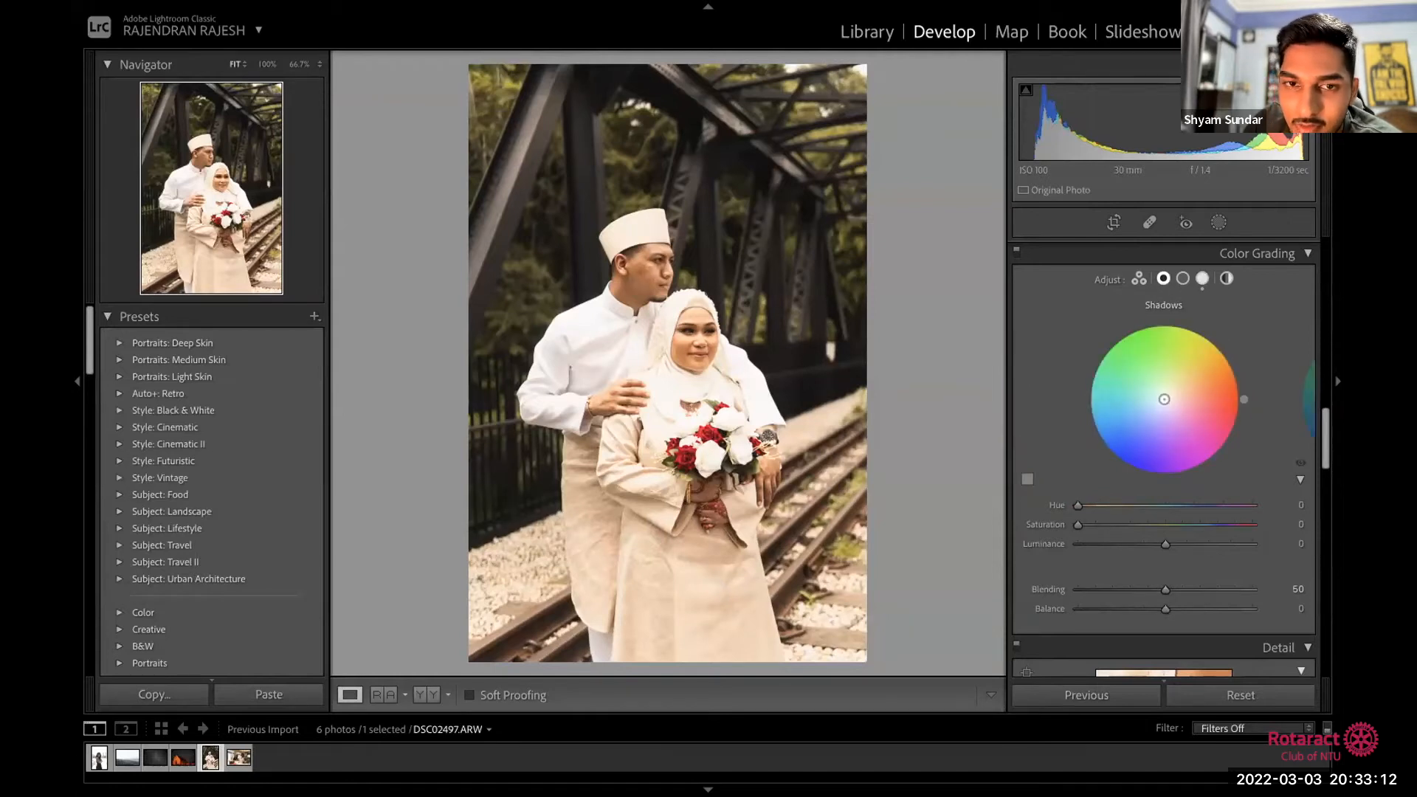
drag(1163, 399, 1157, 405)
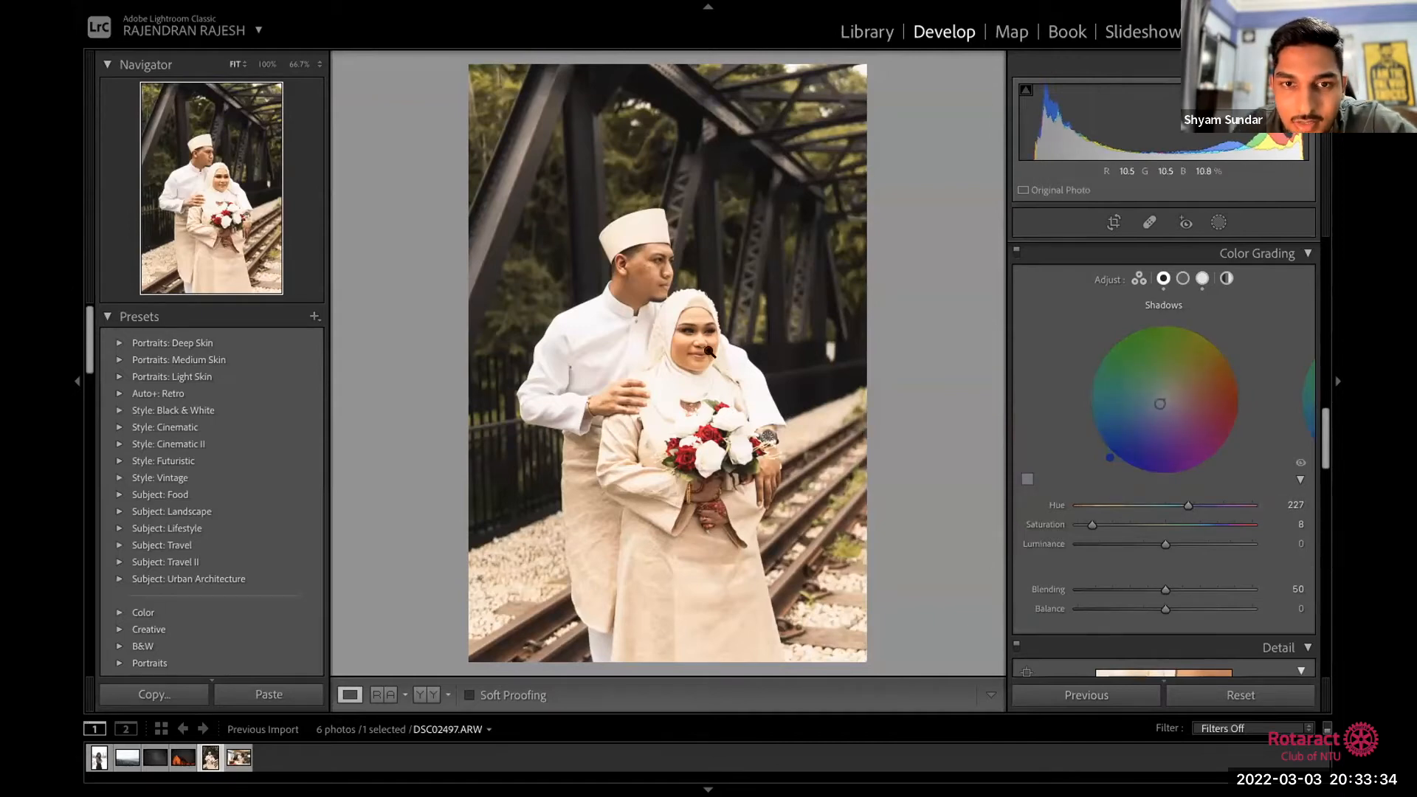
Step: Compare the before and after versions side by side, checking the background shadows up close, and return to the single-photo view
key(y)
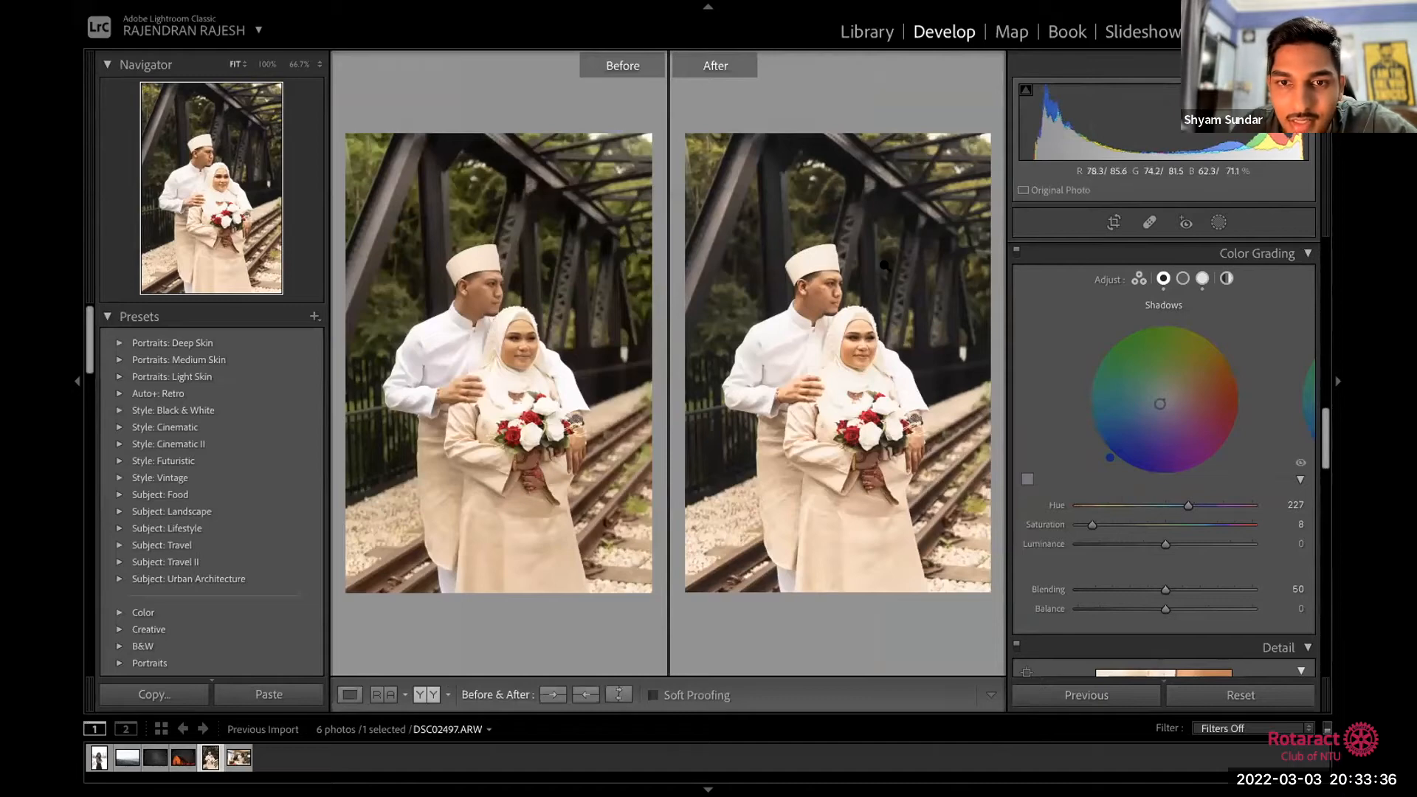
click(783, 271)
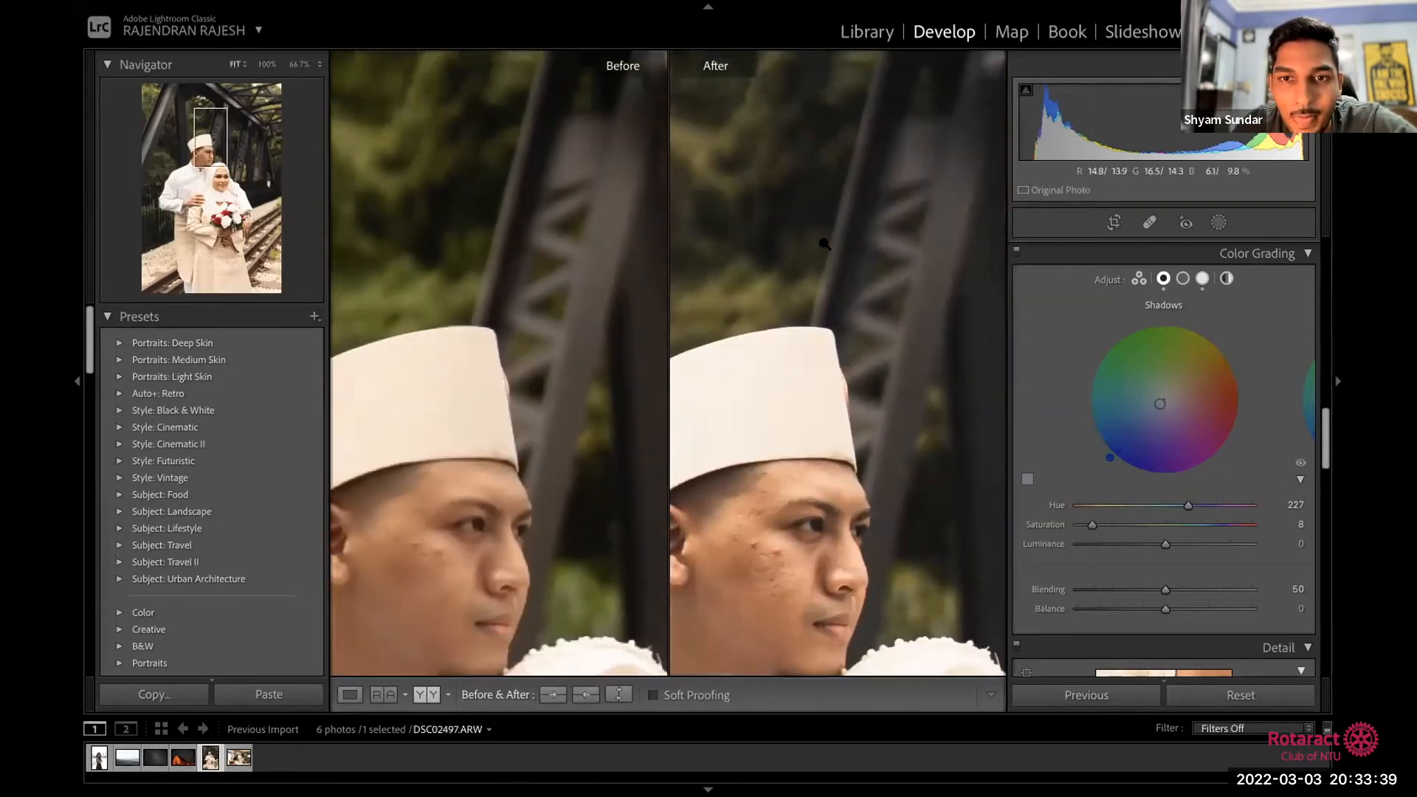
click(823, 243)
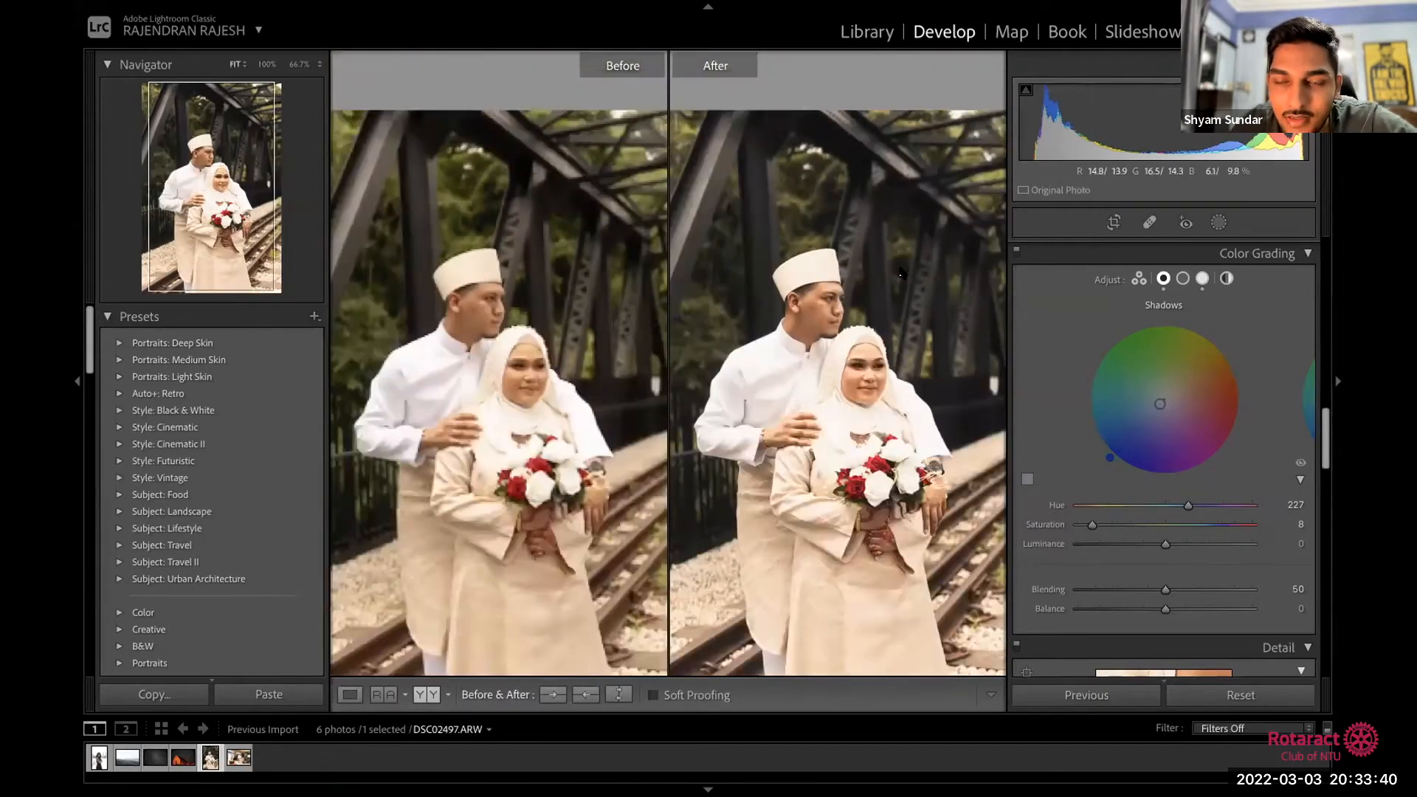
key(d)
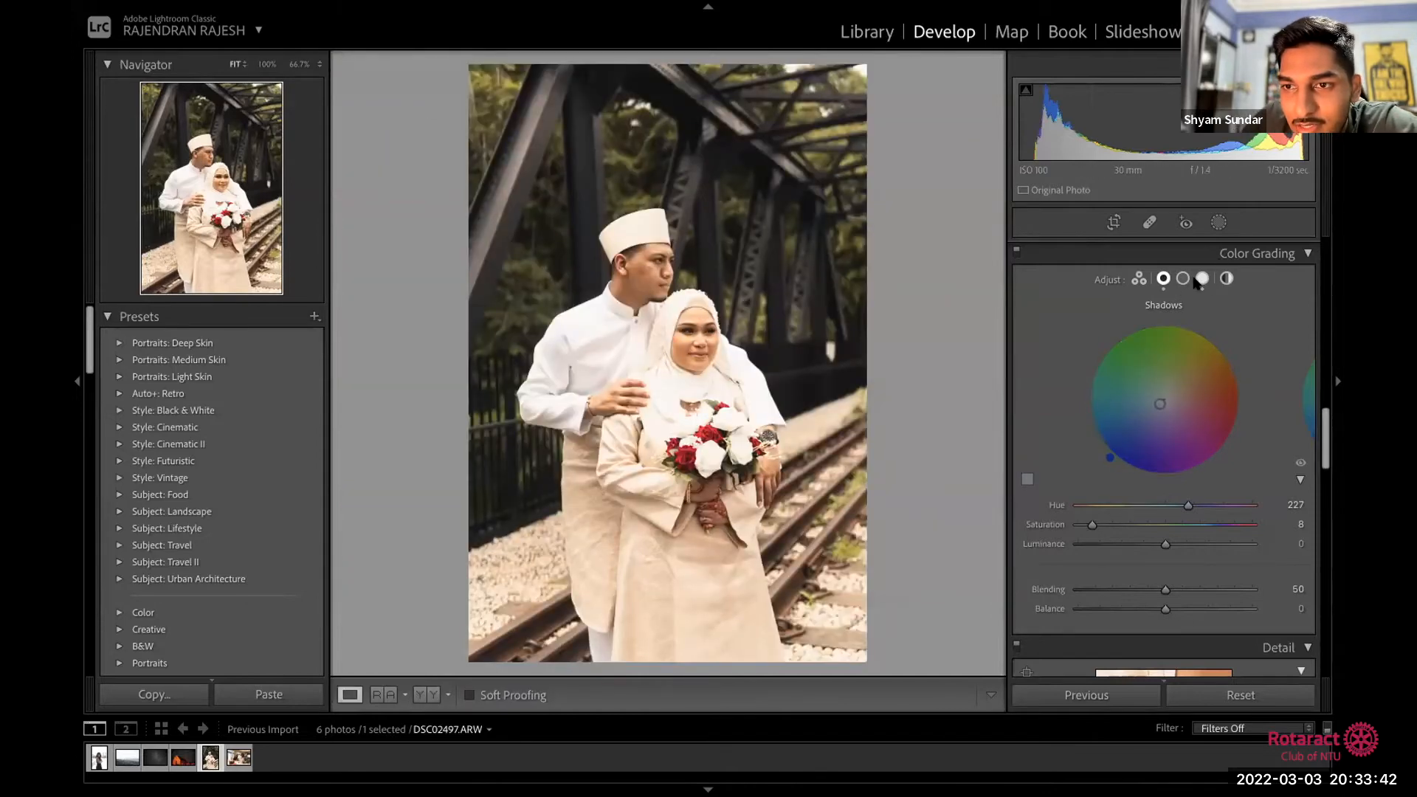
Step: Show the highlights color wheel and examine the skin tones and the white clothing at 100% zoom
click(1201, 280)
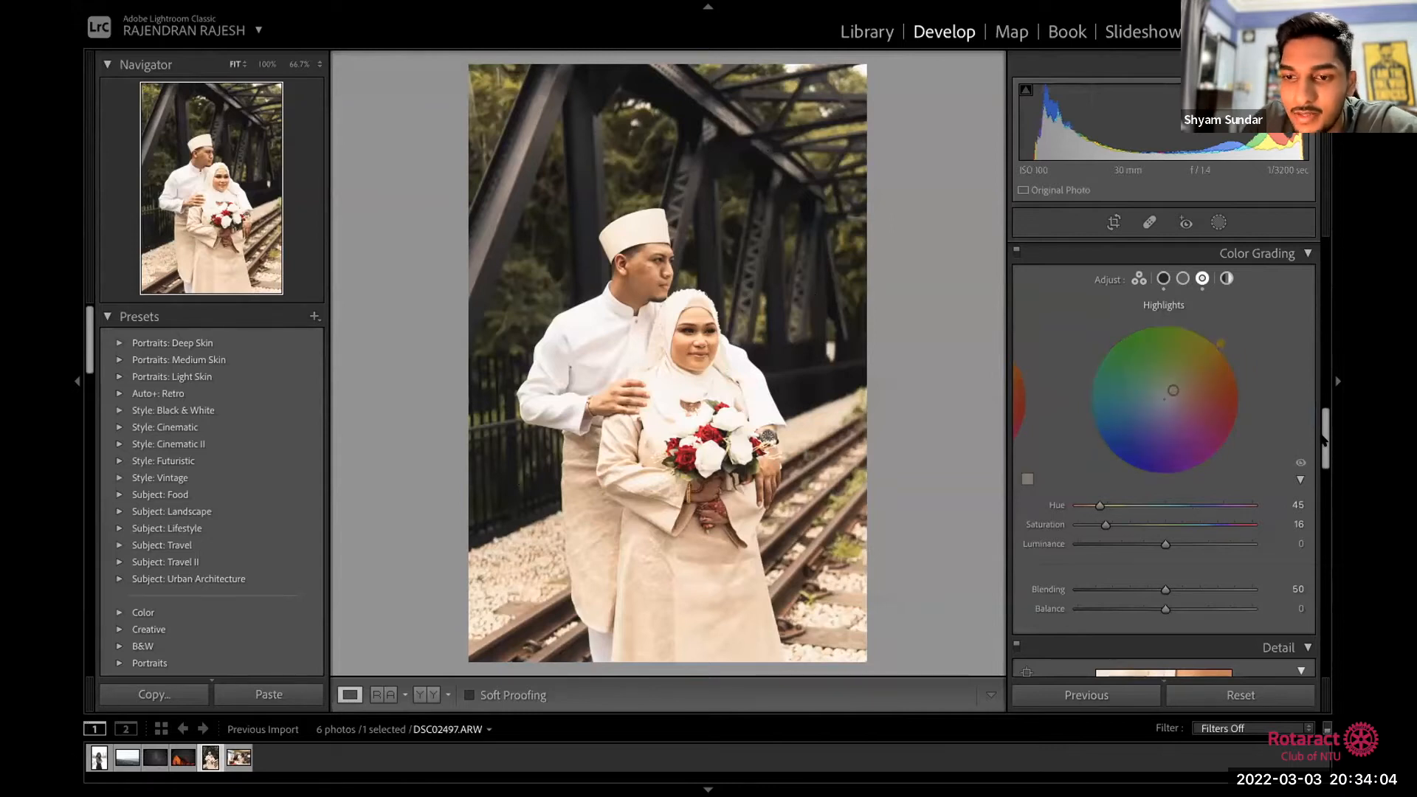
click(692, 325)
drag(674, 325, 774, 486)
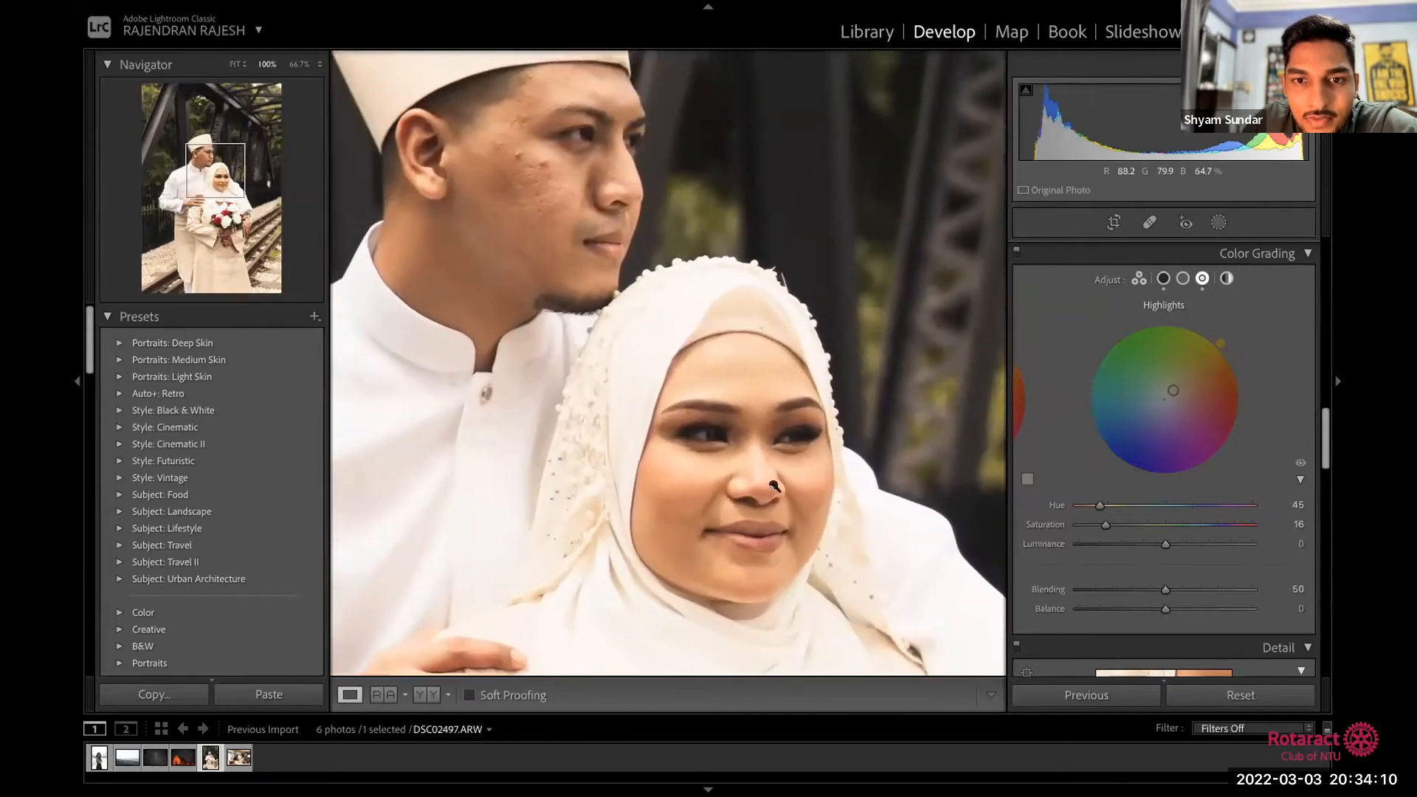
click(774, 487)
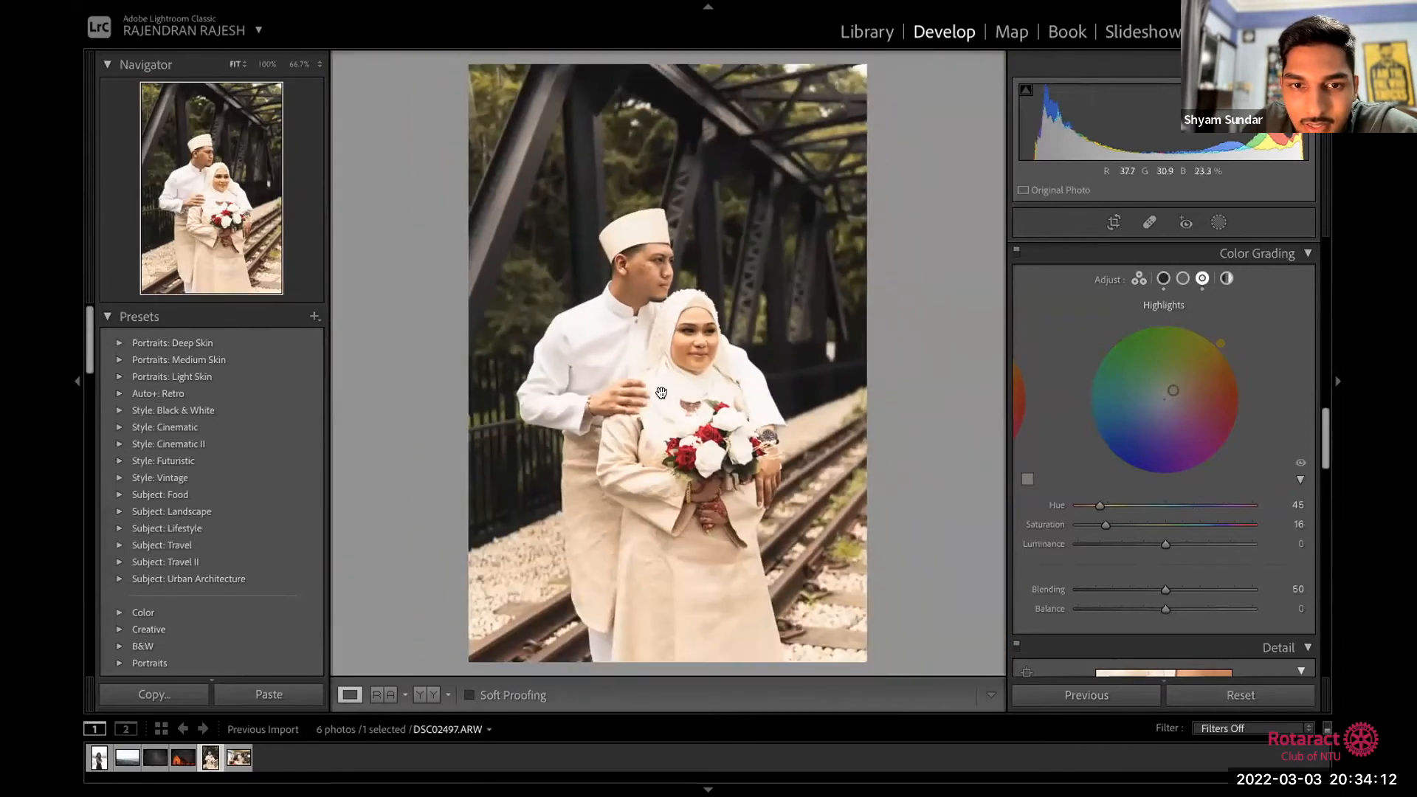
click(680, 355)
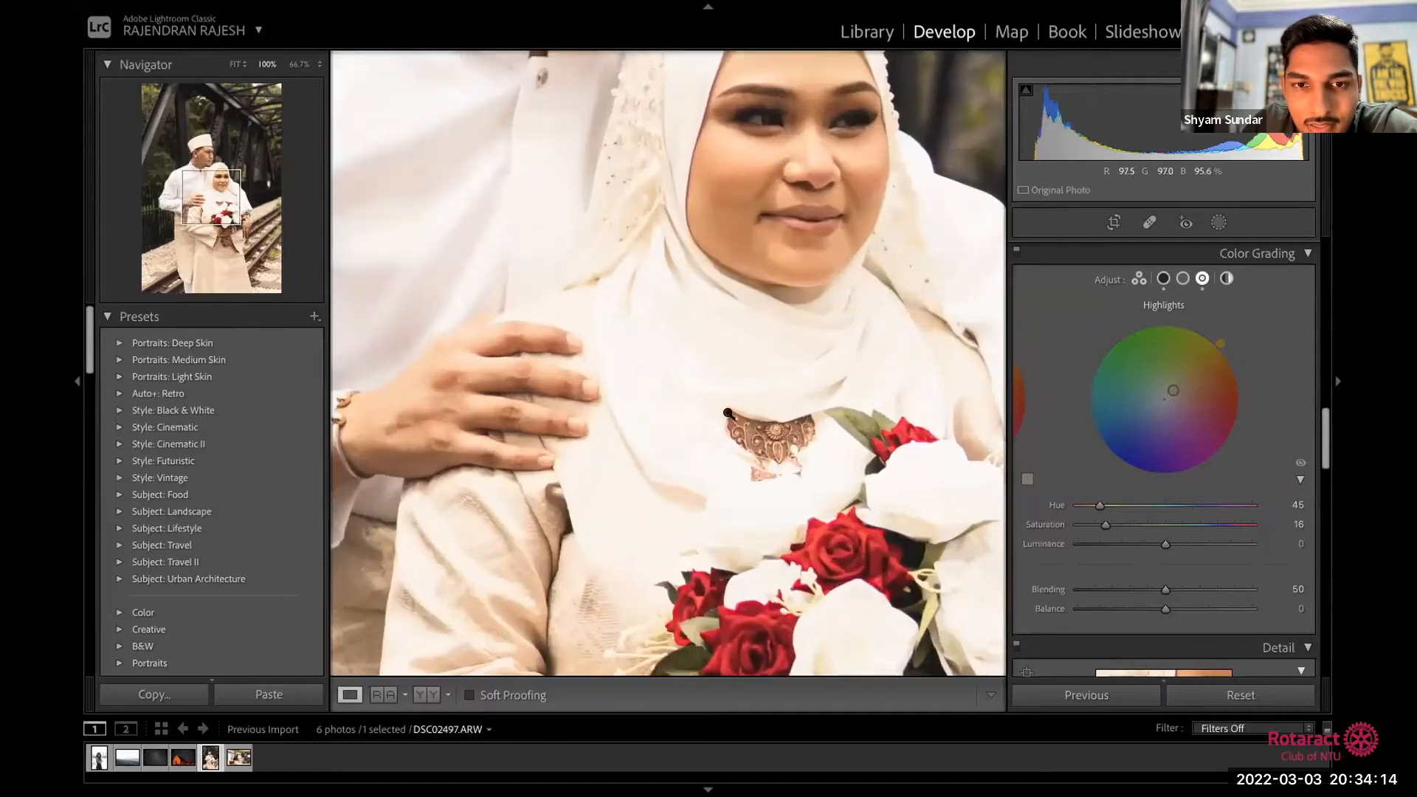
click(728, 414)
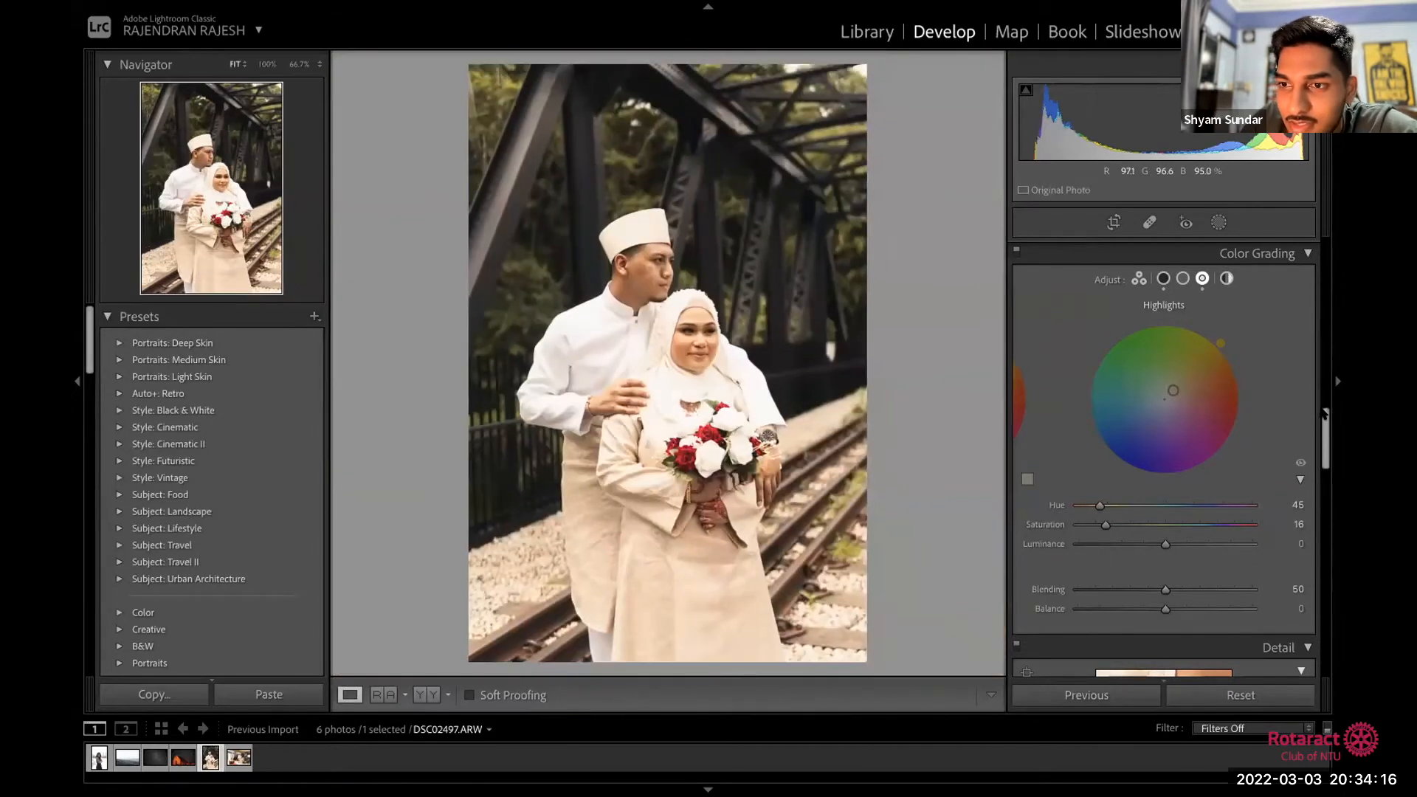
Step: Lower the tone Highlights of the couple portrait to −31
scroll(1165, 457, up, 5)
scroll(1164, 457, up, 10)
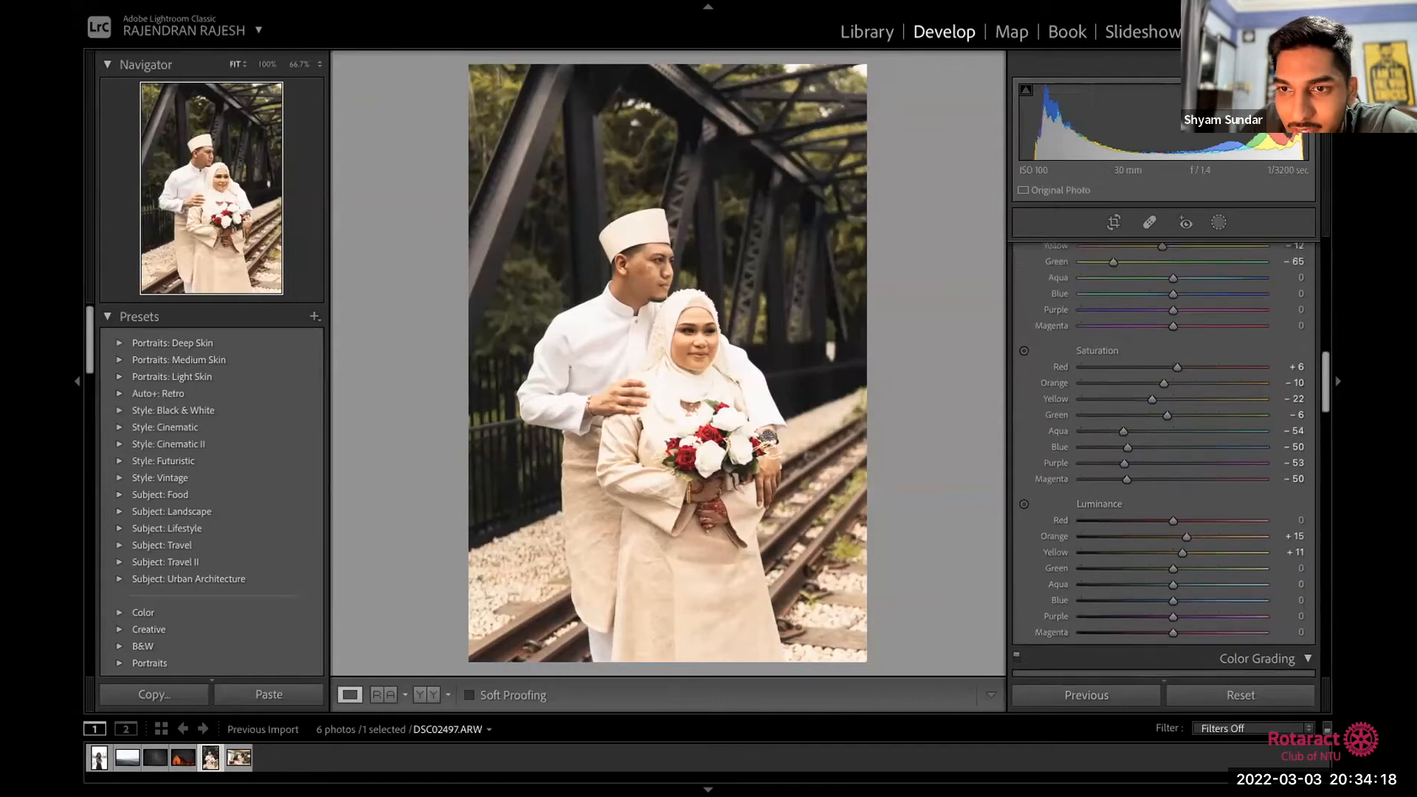
scroll(1189, 345, up, 3)
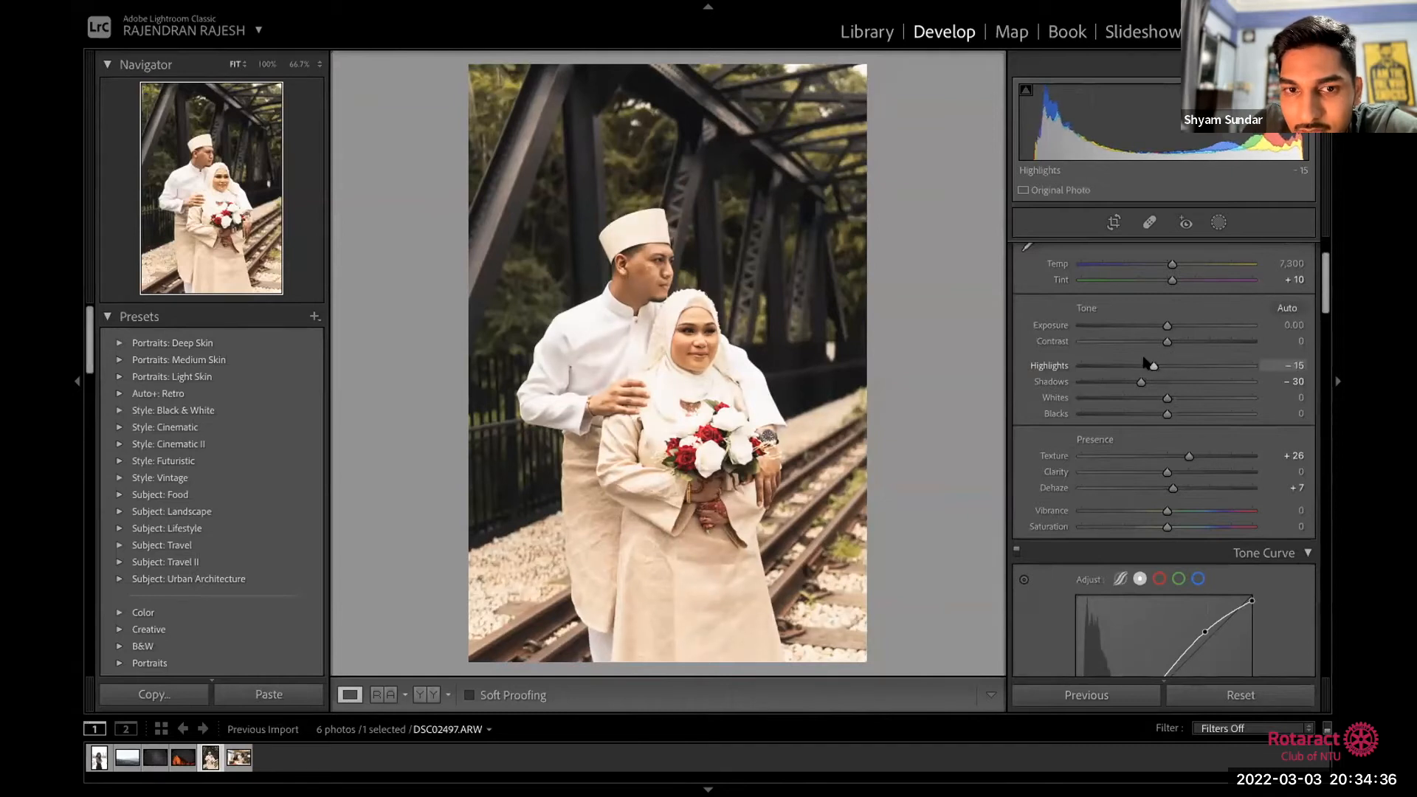
drag(1146, 363, 1140, 363)
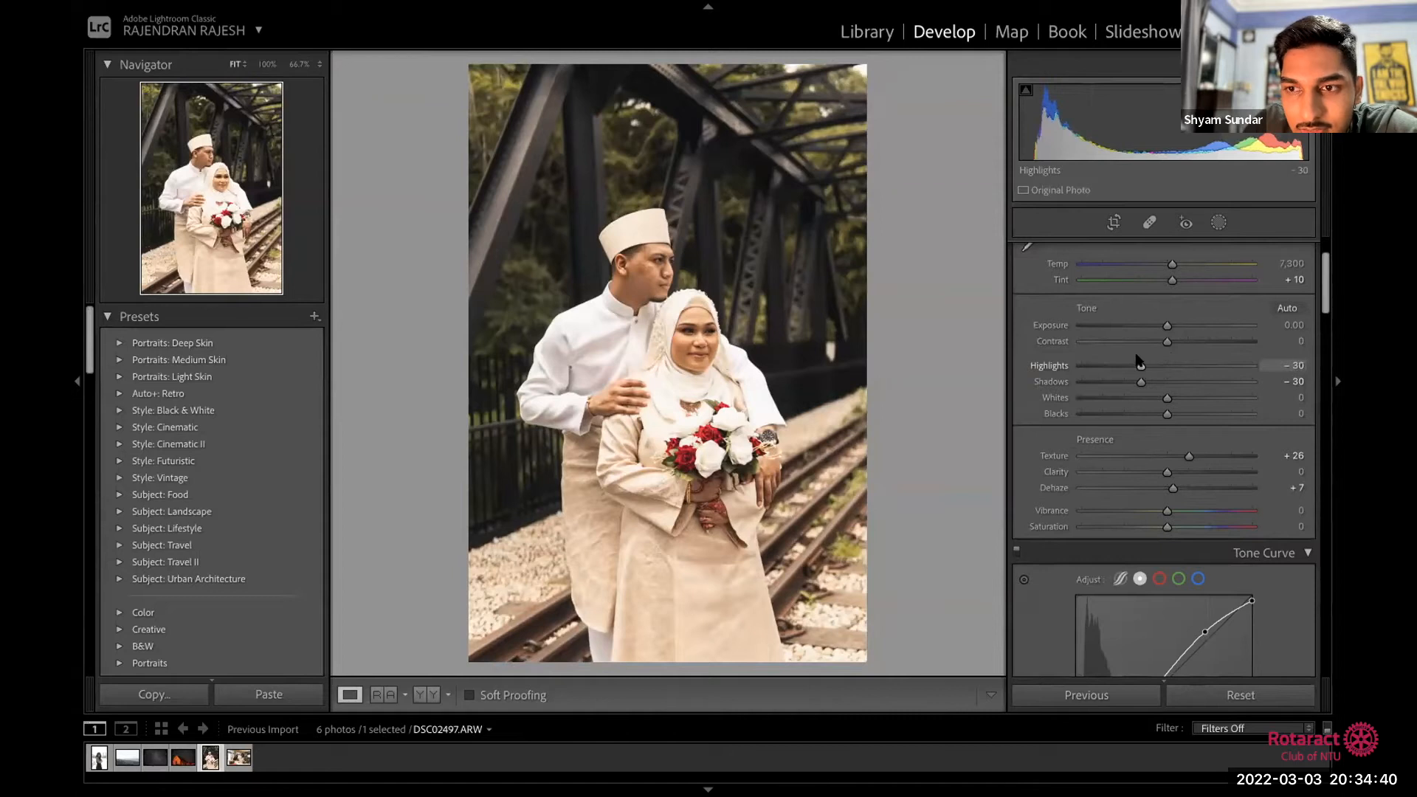
drag(1141, 362, 1141, 363)
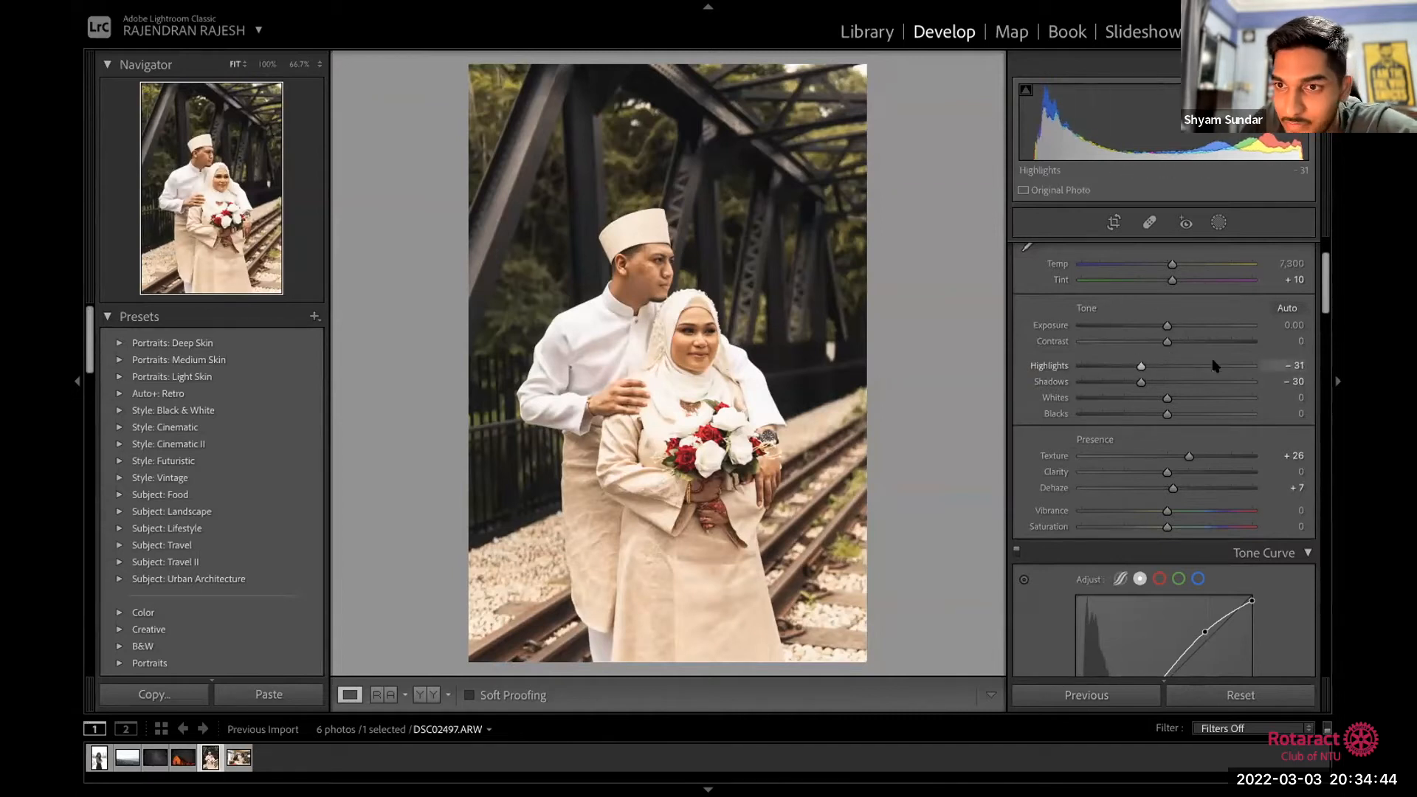
Step: Return to Color Grading and review the shadows and highlights tints
drag(1324, 299, 1329, 458)
scroll(1163, 458, up, 2)
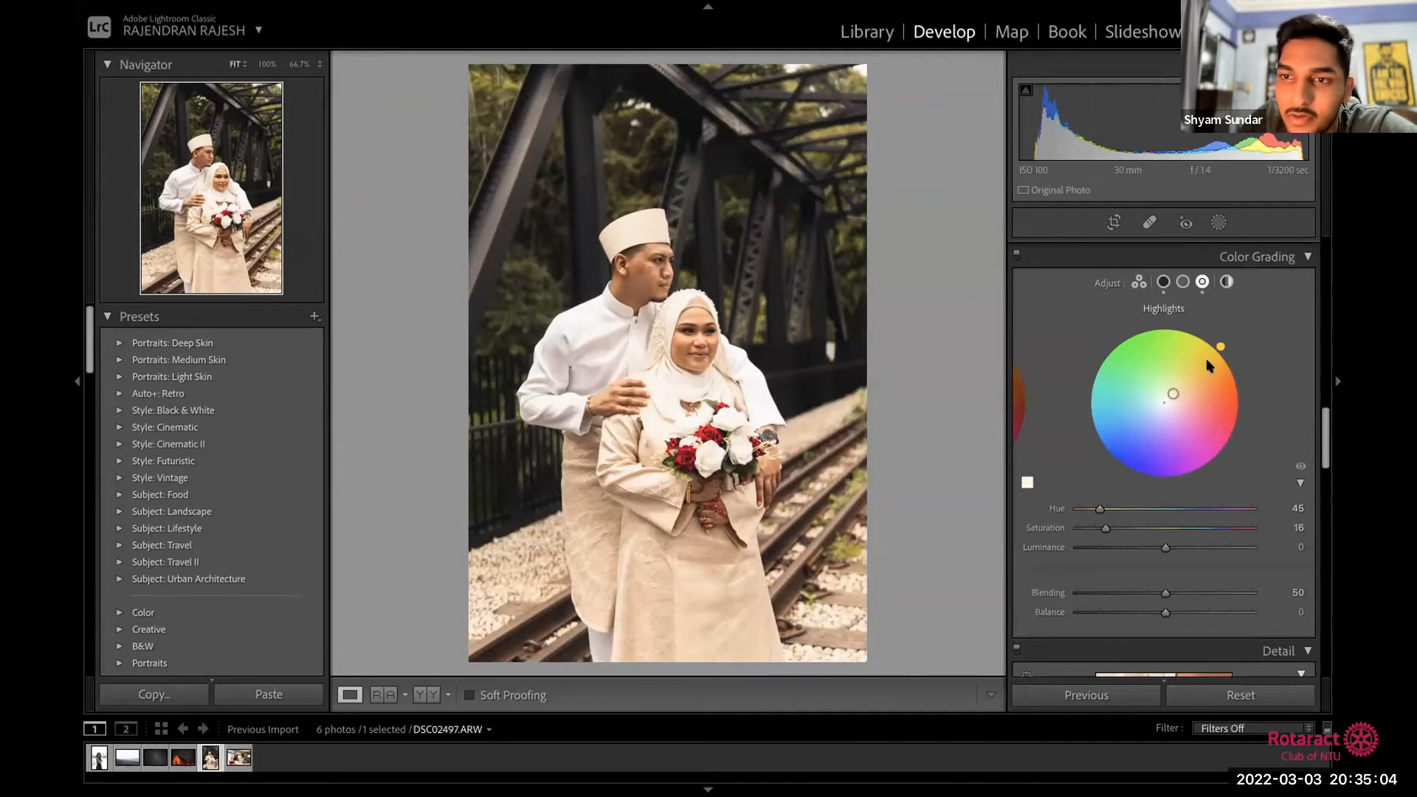
click(1161, 282)
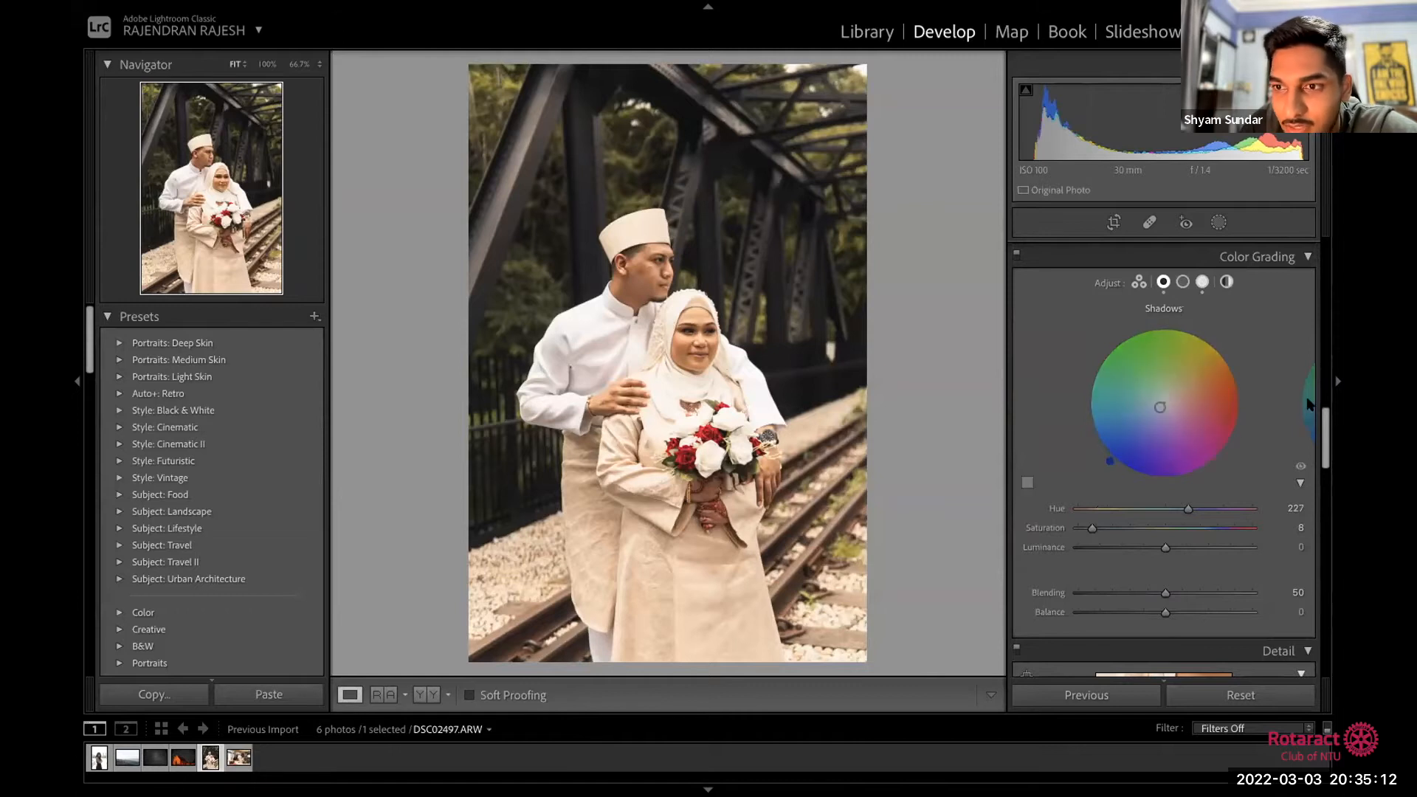
click(1203, 282)
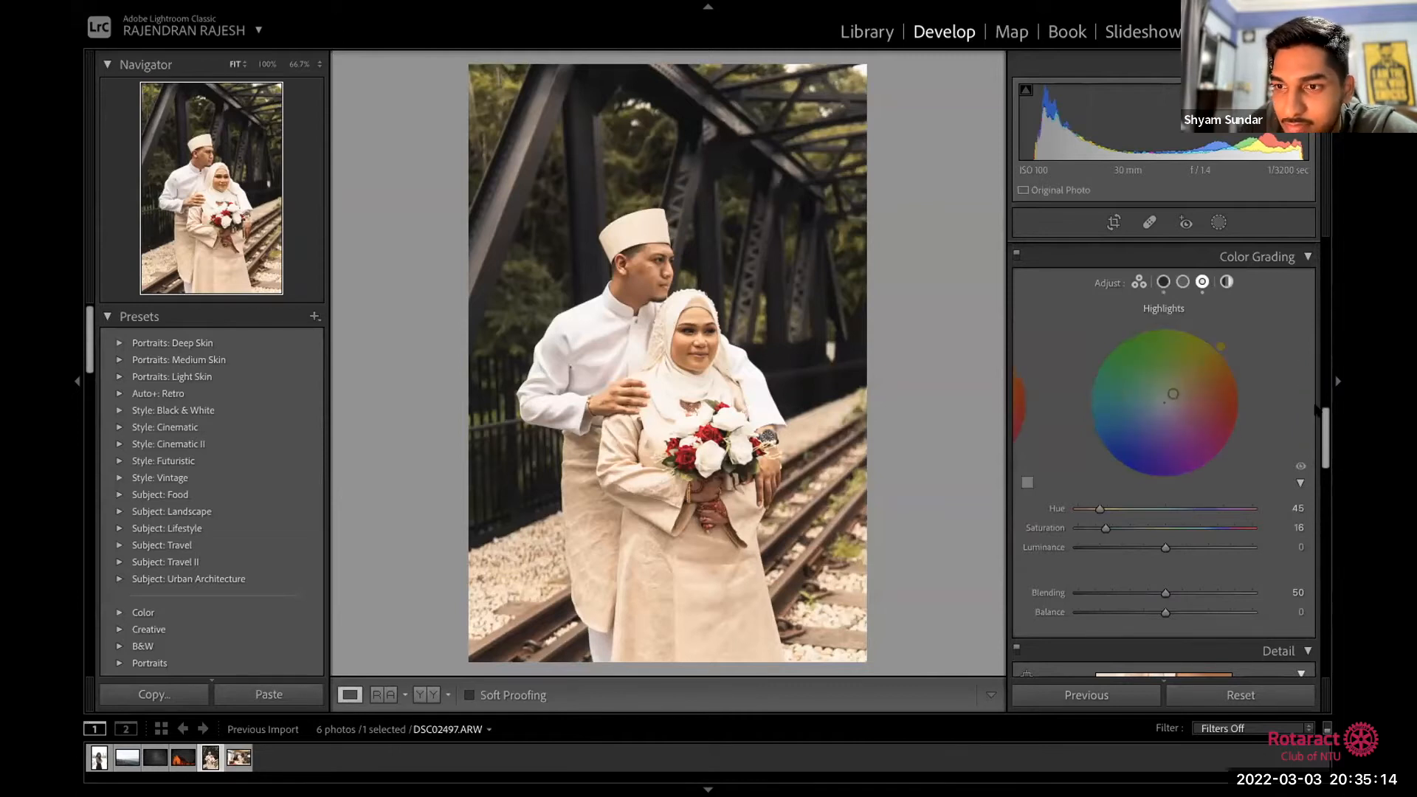
Step: Check the detail in the faces up close and set the sharpening amount to 50
drag(1324, 420, 1328, 472)
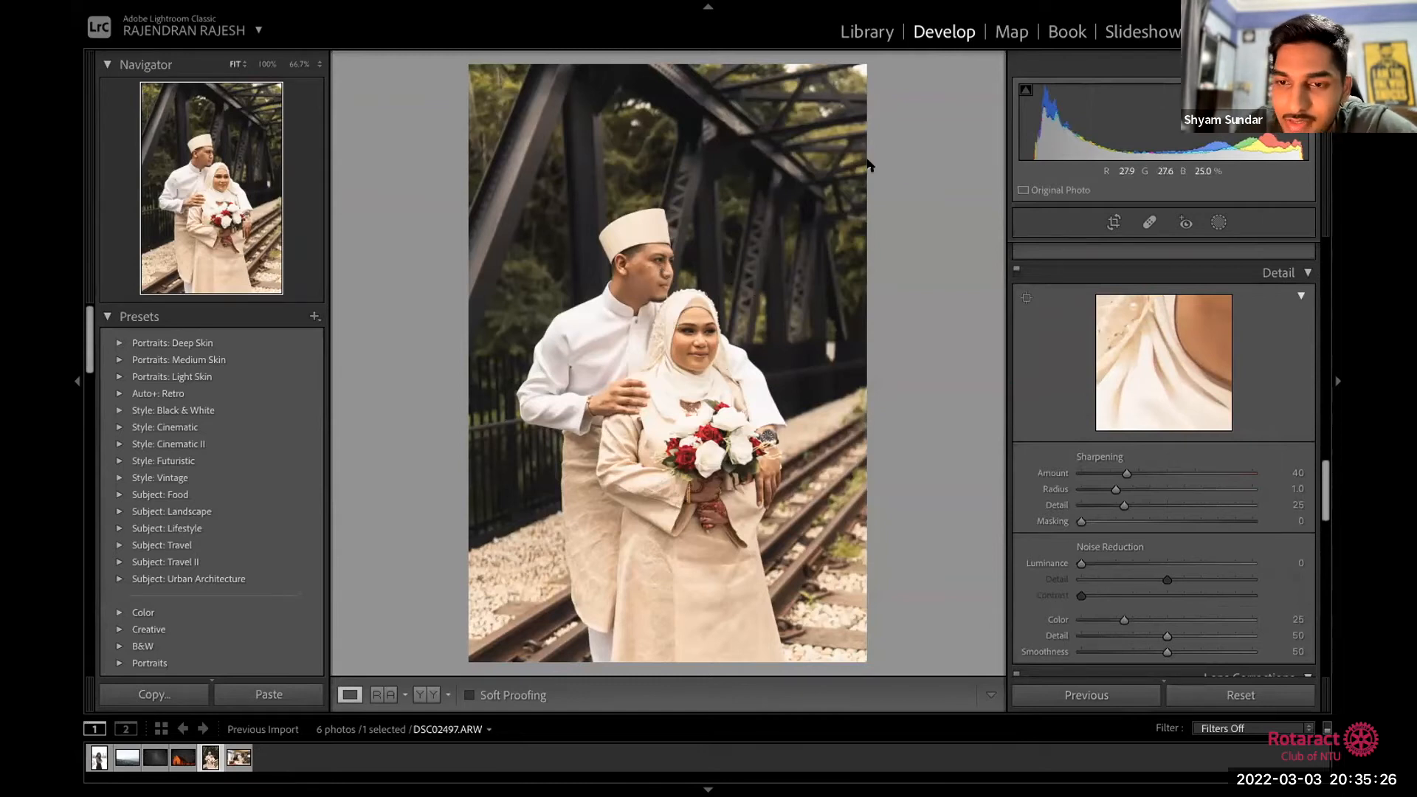
click(668, 266)
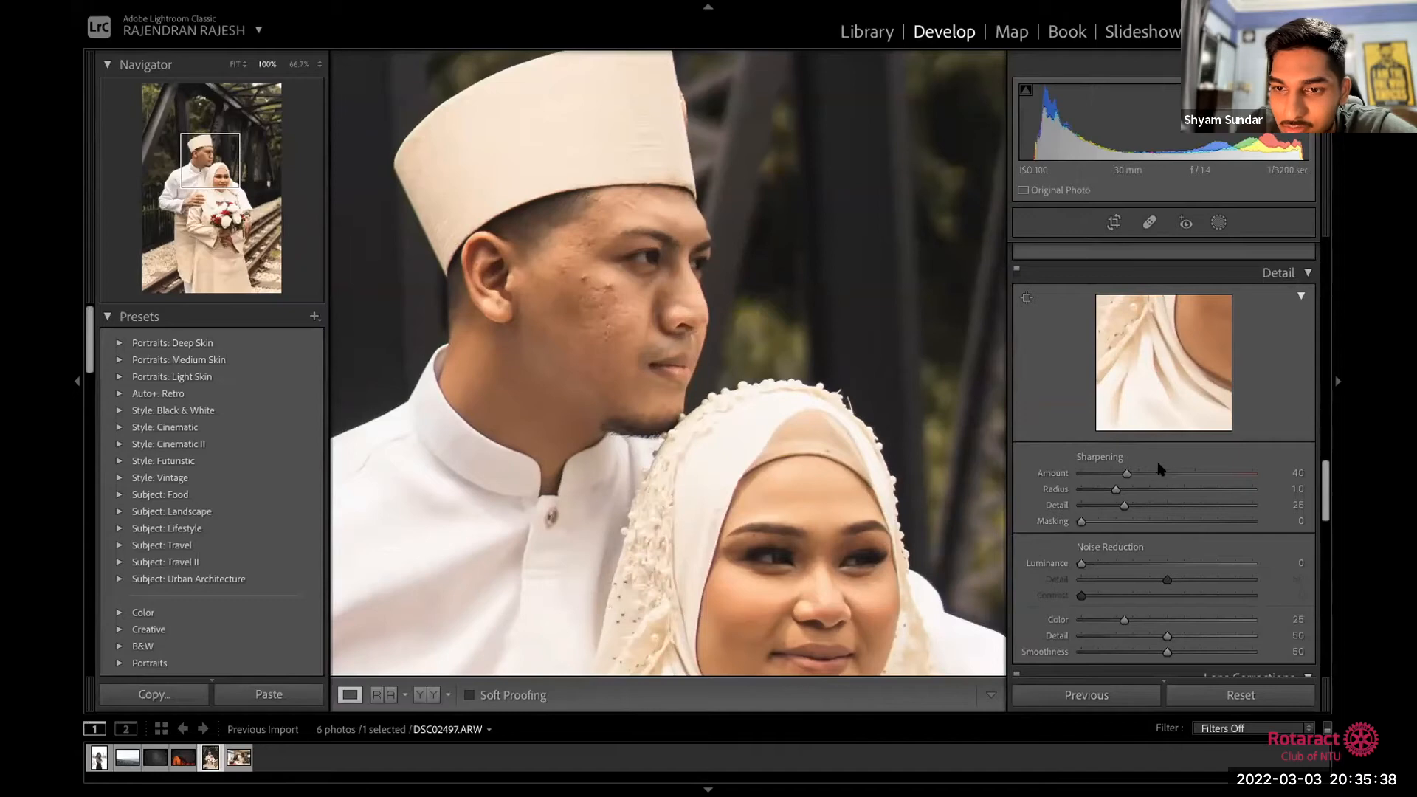
click(687, 269)
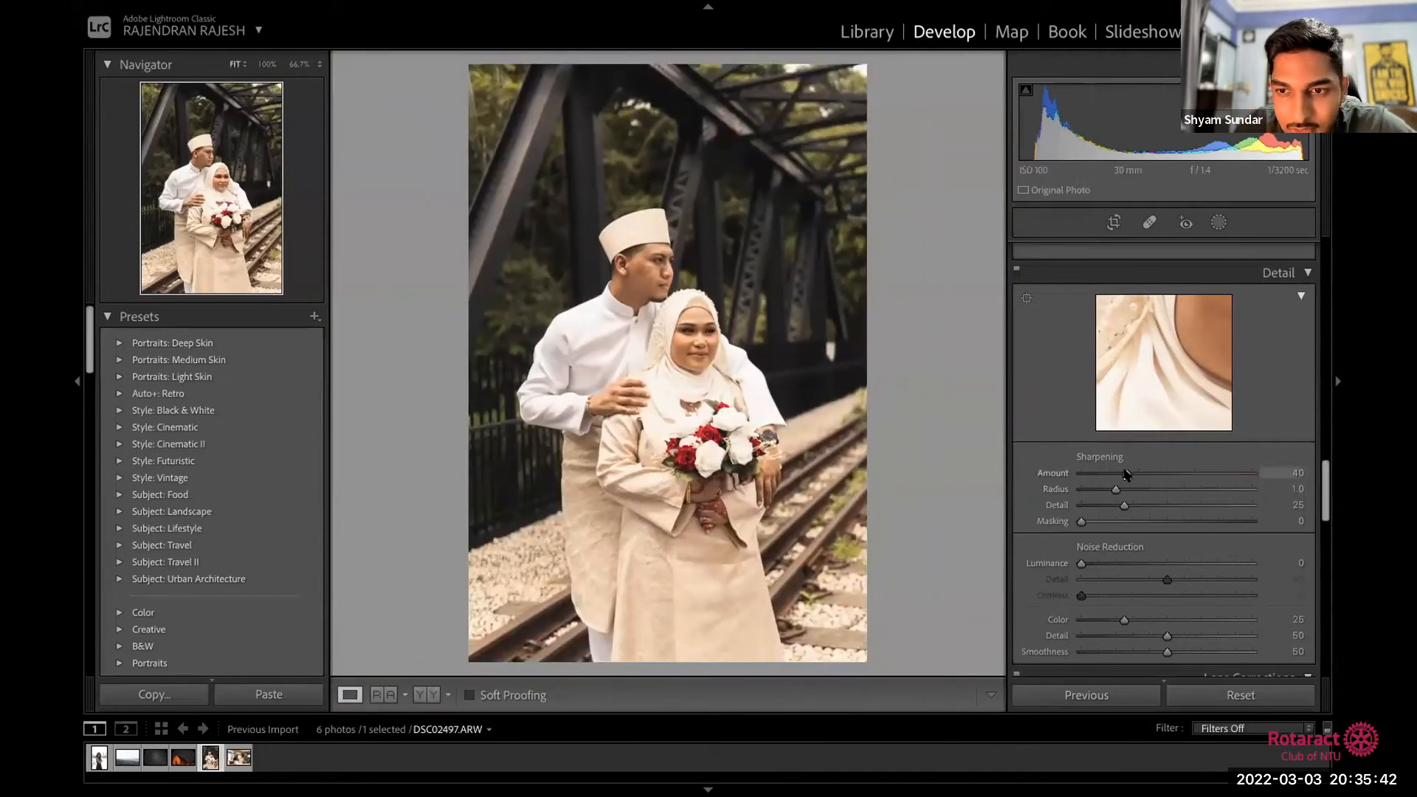
drag(1129, 474, 1139, 474)
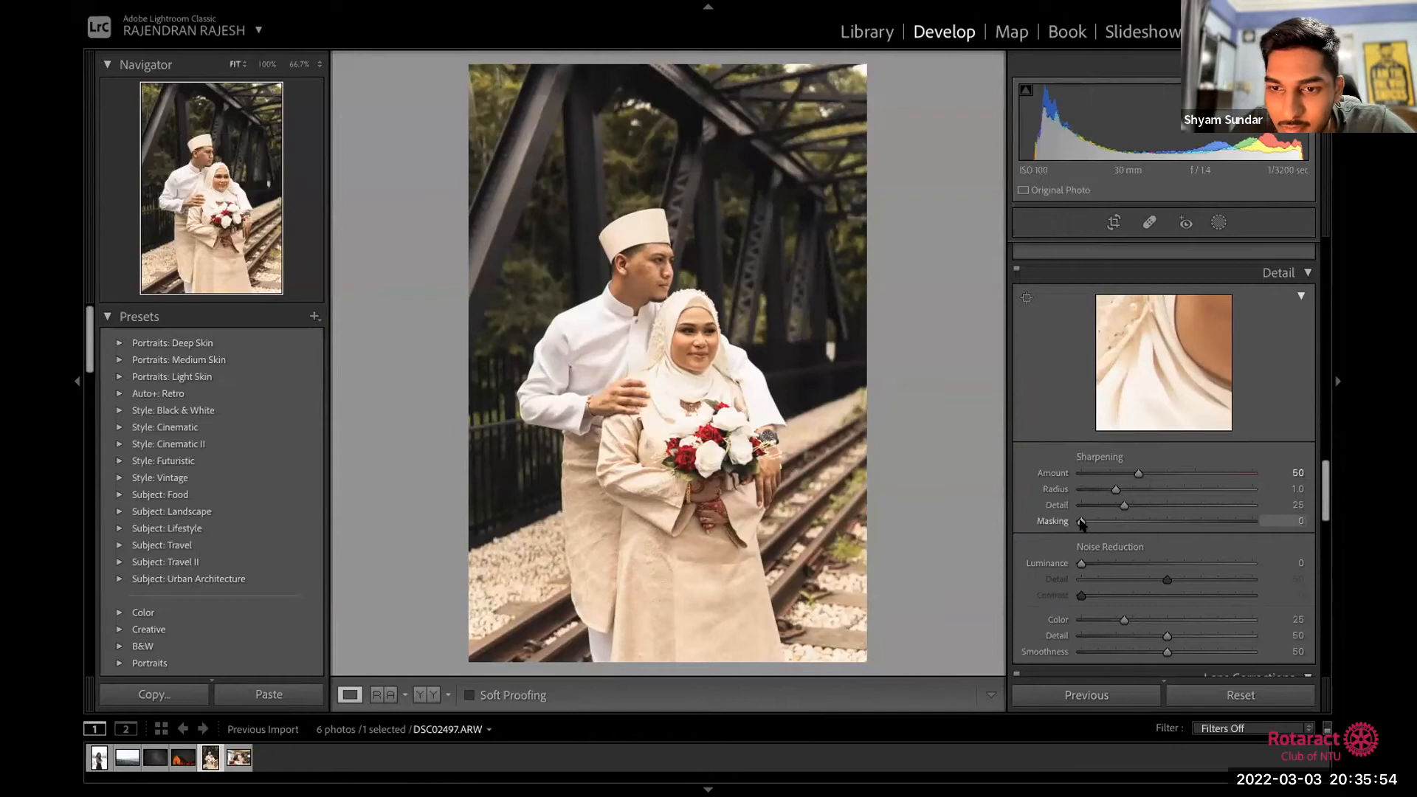
Step: Restrict the sharpening to the main edges with a masking value of 94, judging it in the black-and-white mask preview
key(alt)
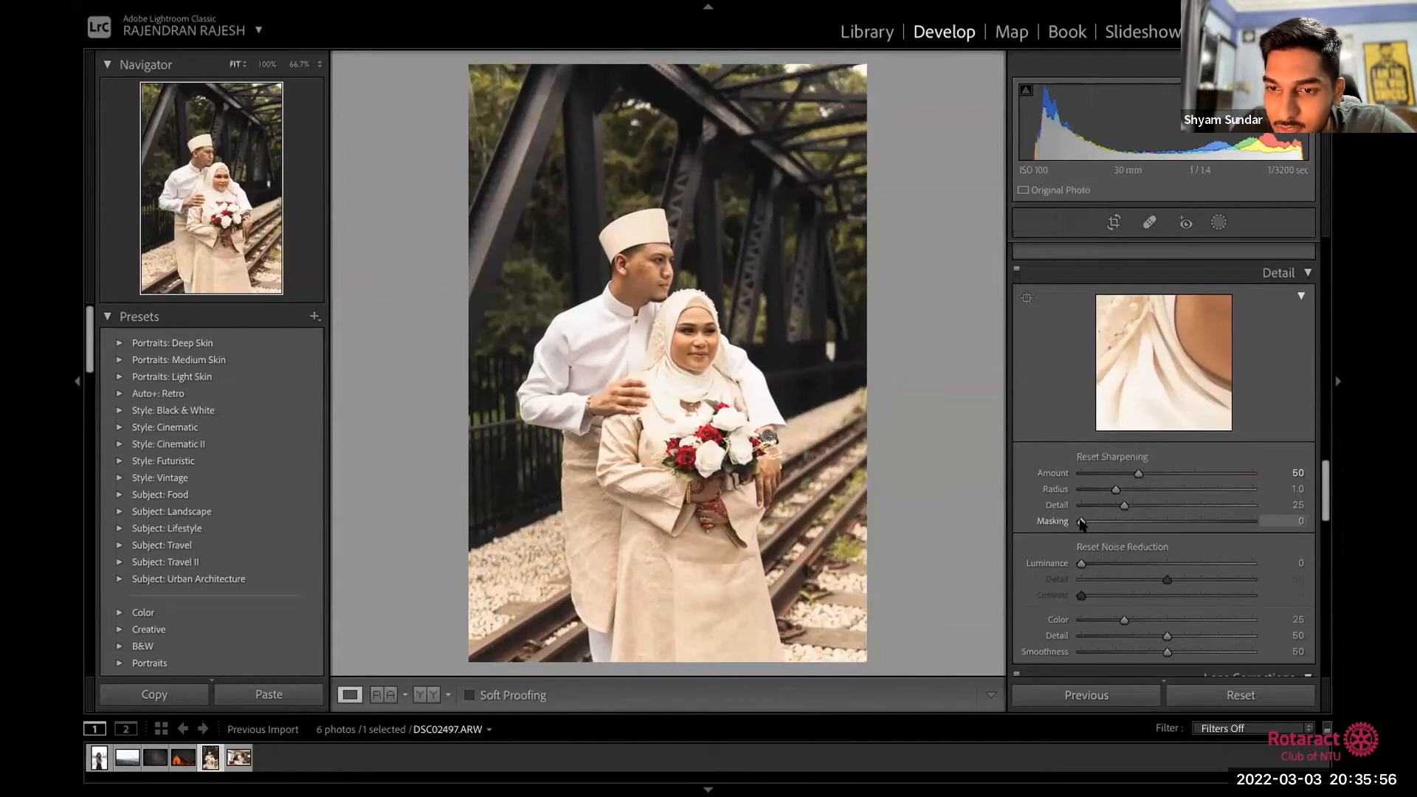
alt+click(1081, 523)
drag(1081, 523, 1235, 527)
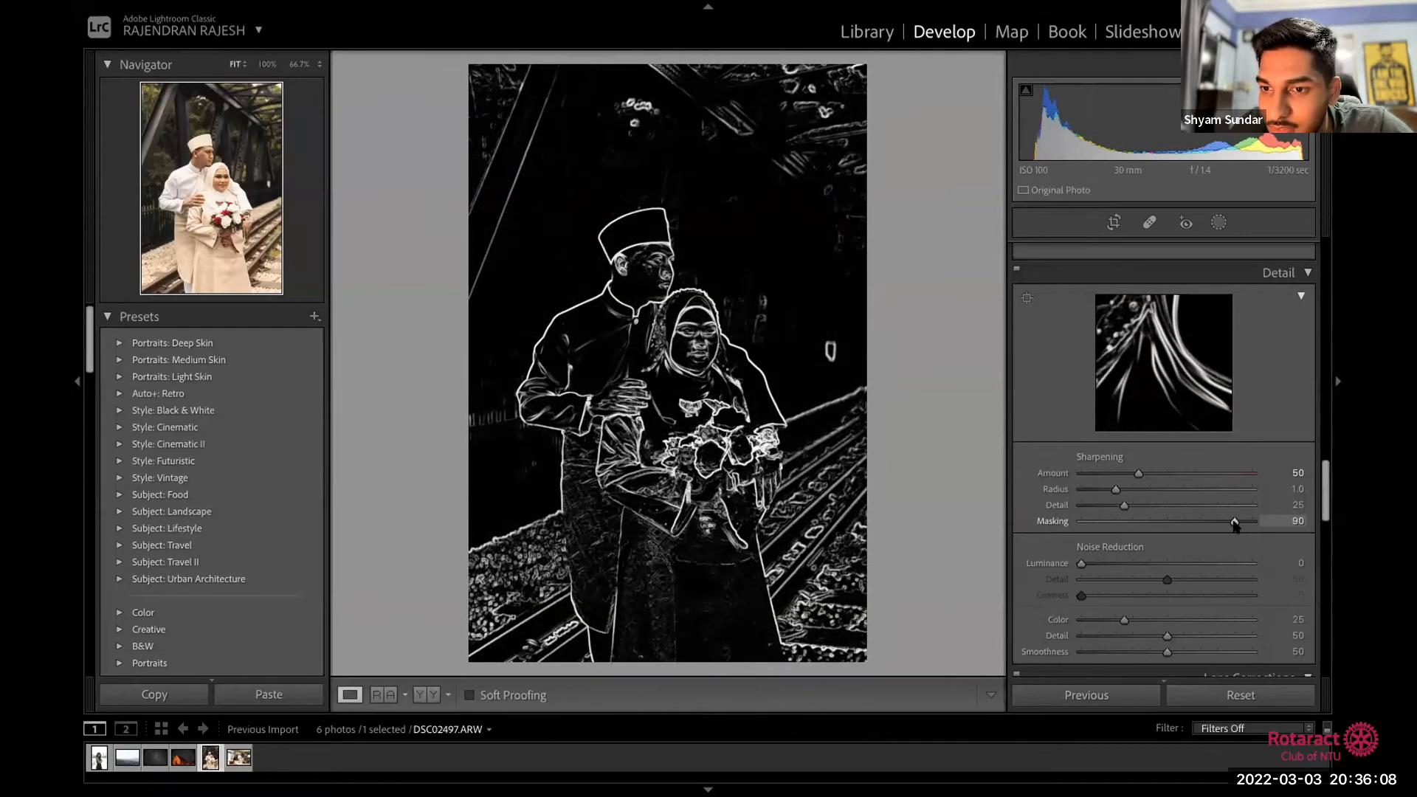
drag(1233, 521, 1244, 523)
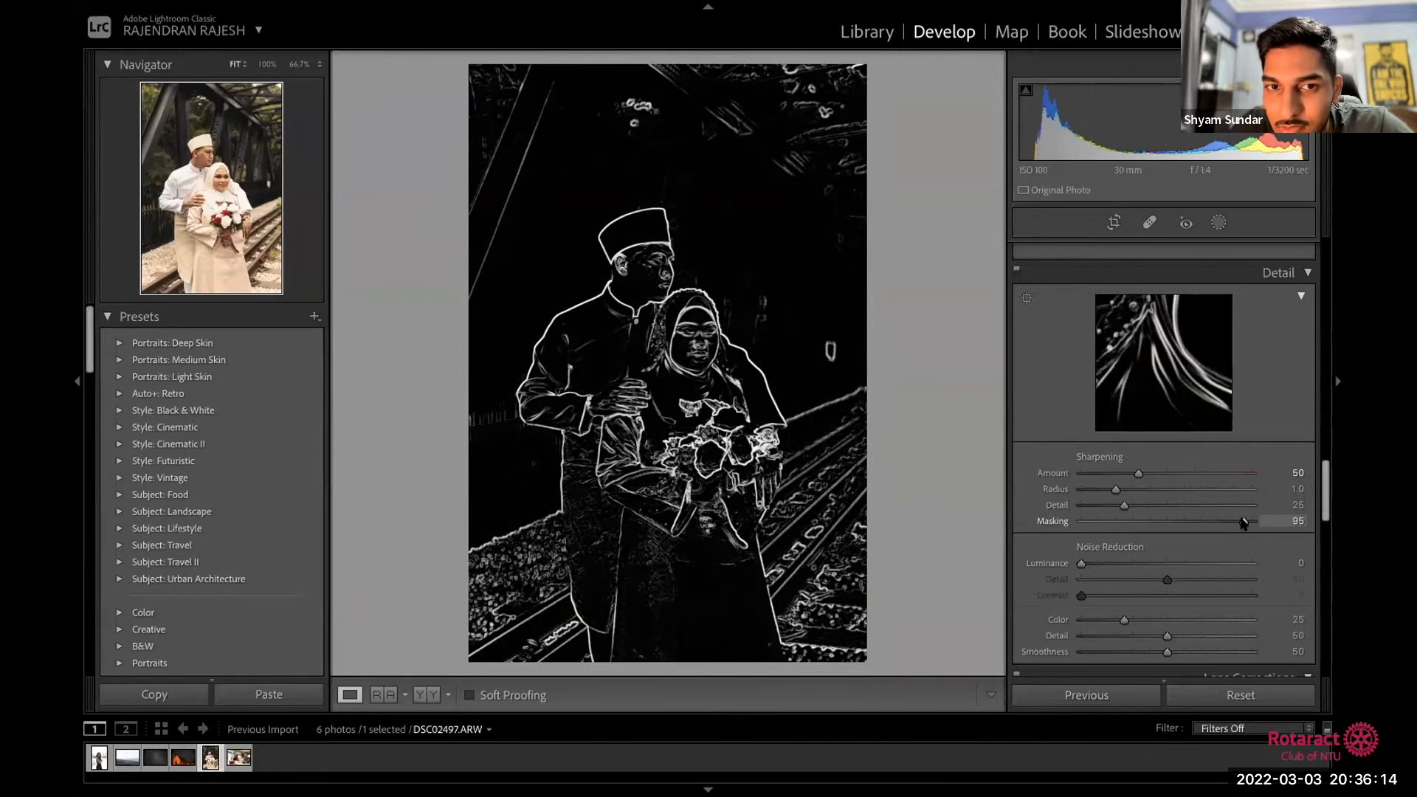
drag(1244, 522, 1242, 524)
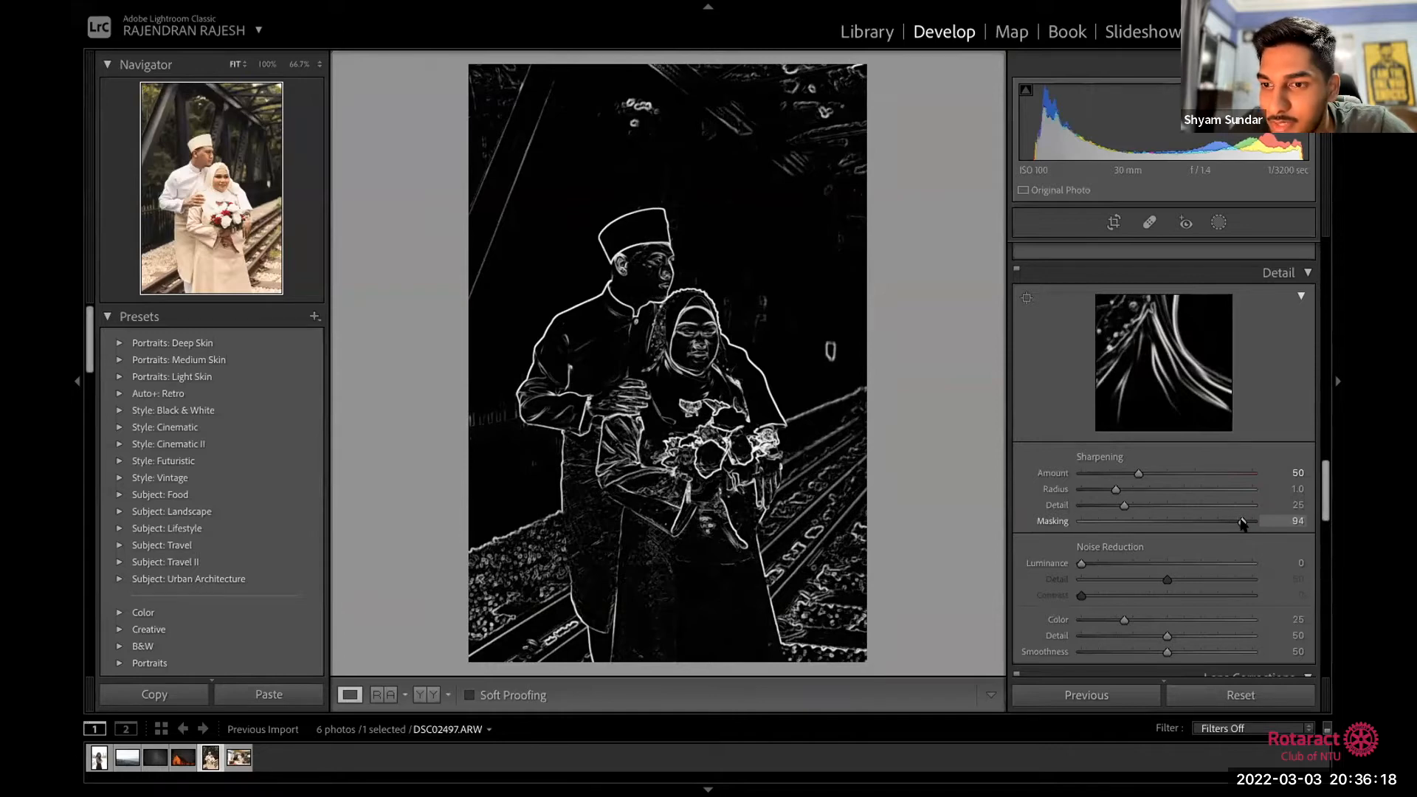
drag(1242, 523, 1242, 523)
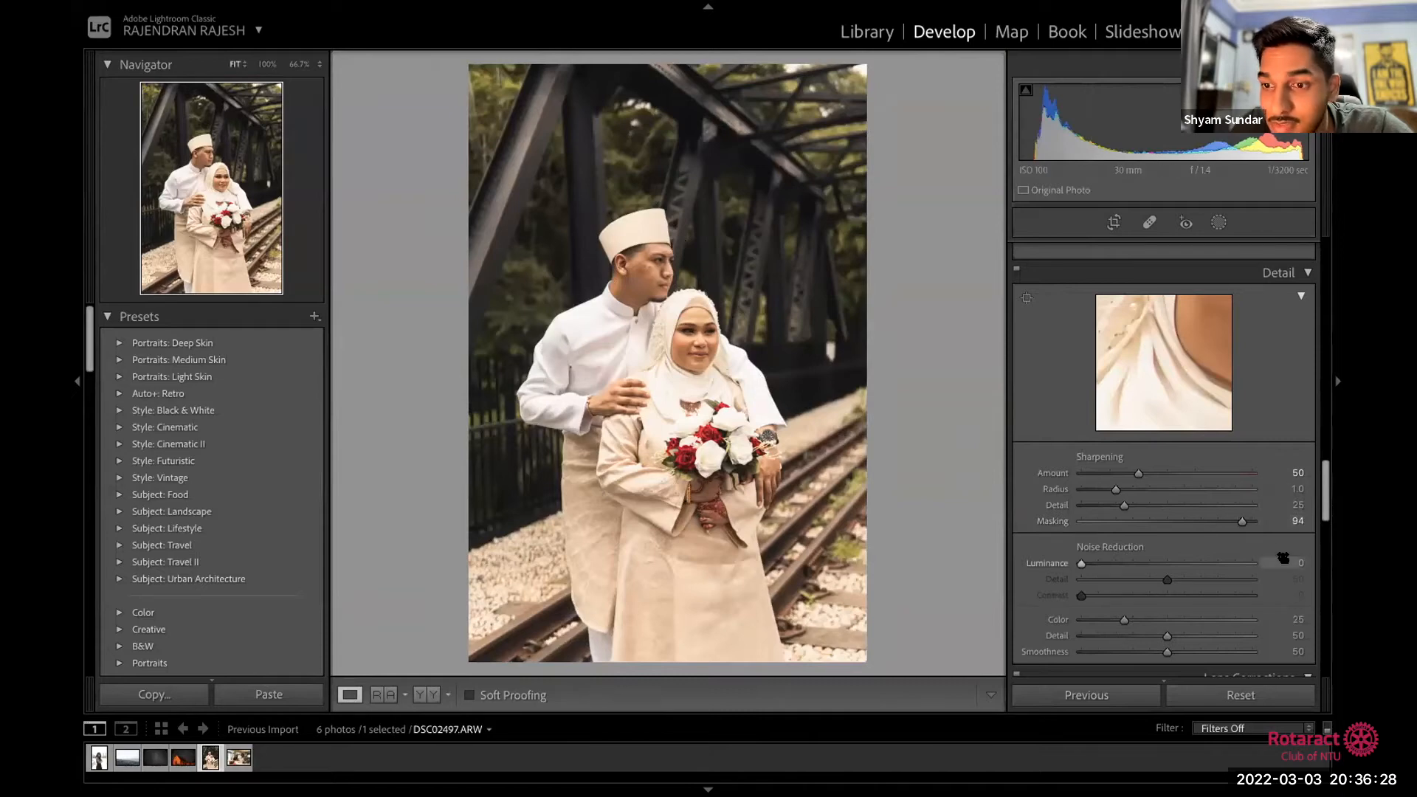
alt+click(1242, 522)
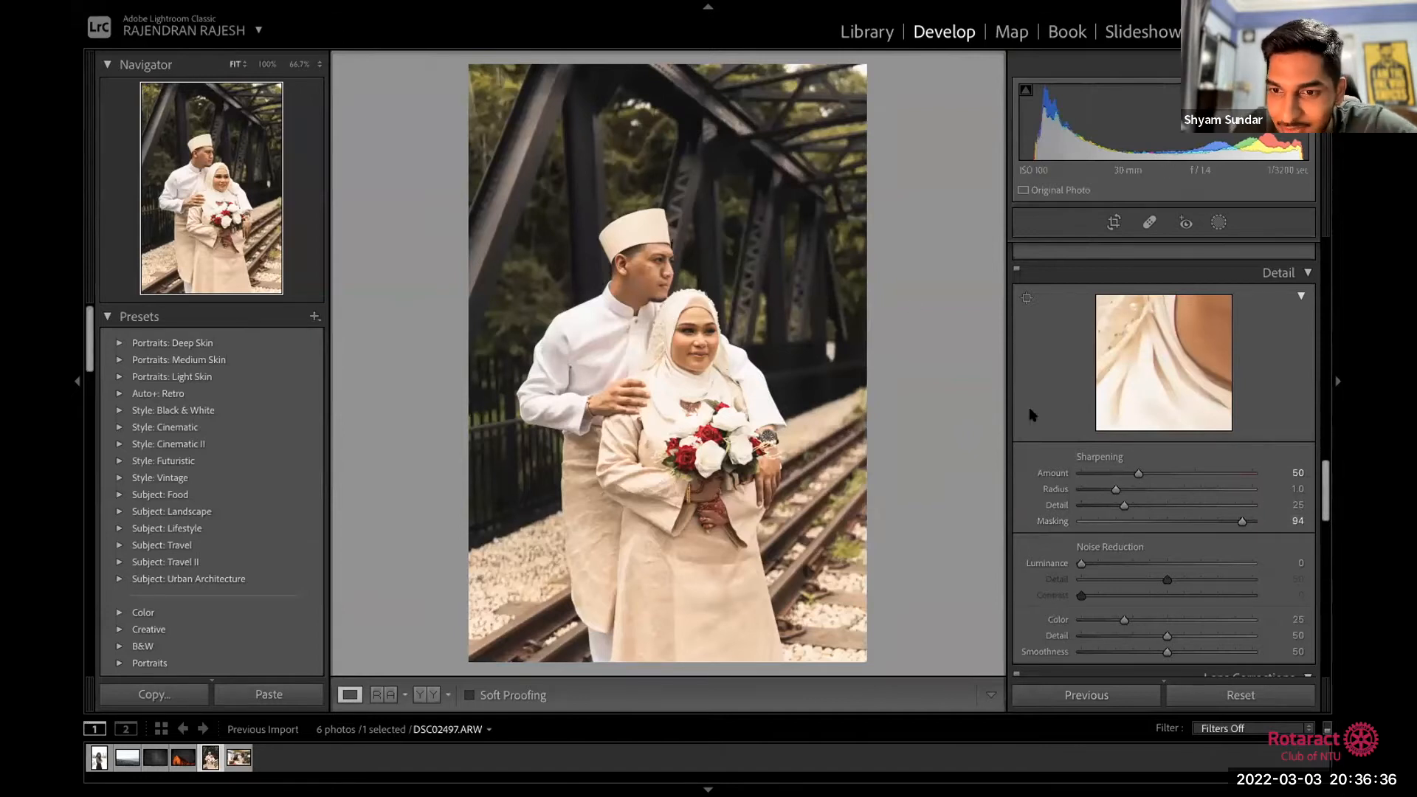
Step: Bring the Noise Reduction settings into view, open DSC03097.ARW, and examine the noise in the faces and ceiling at 100% zoom
drag(1324, 481, 1326, 493)
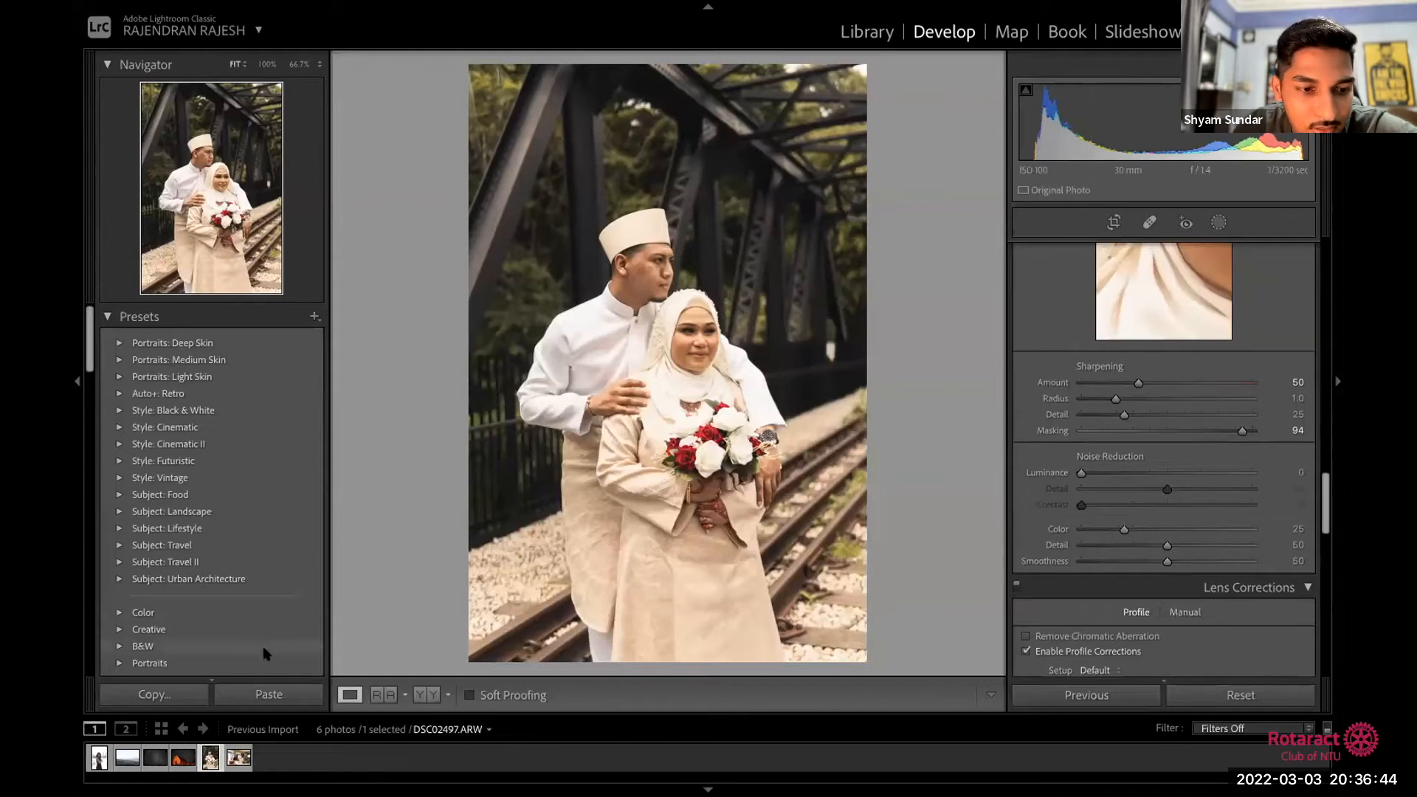
click(240, 758)
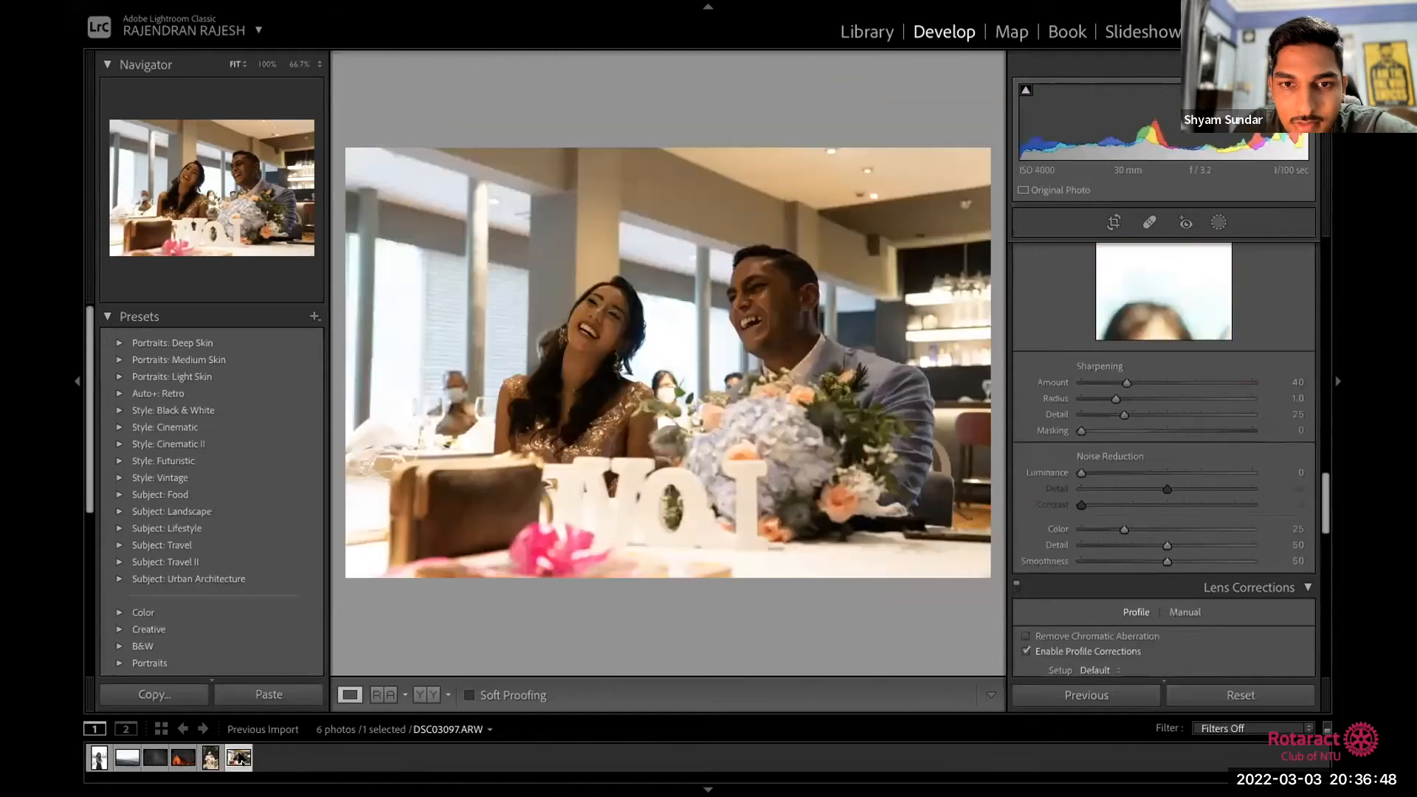
click(736, 268)
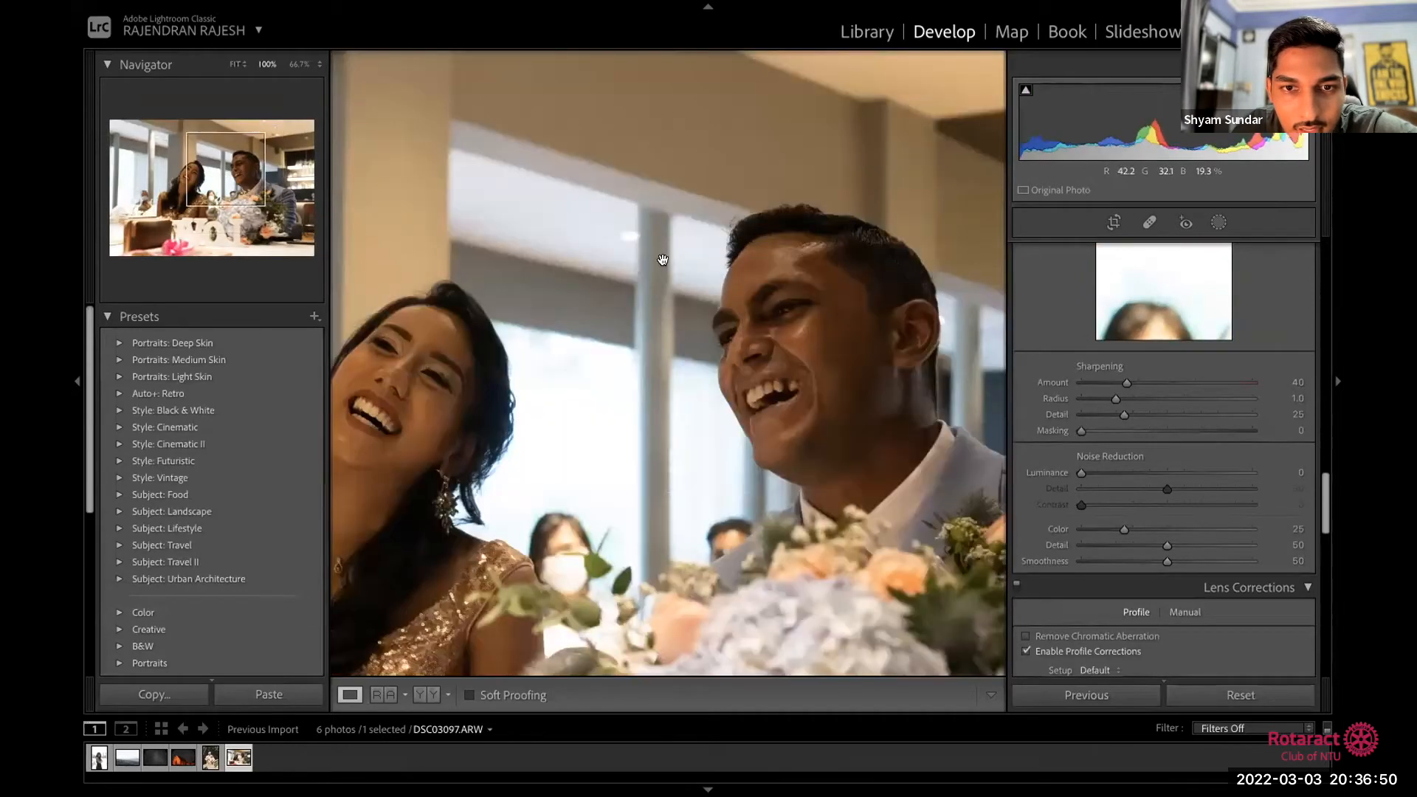
drag(680, 276, 793, 312)
drag(563, 338, 604, 319)
click(646, 279)
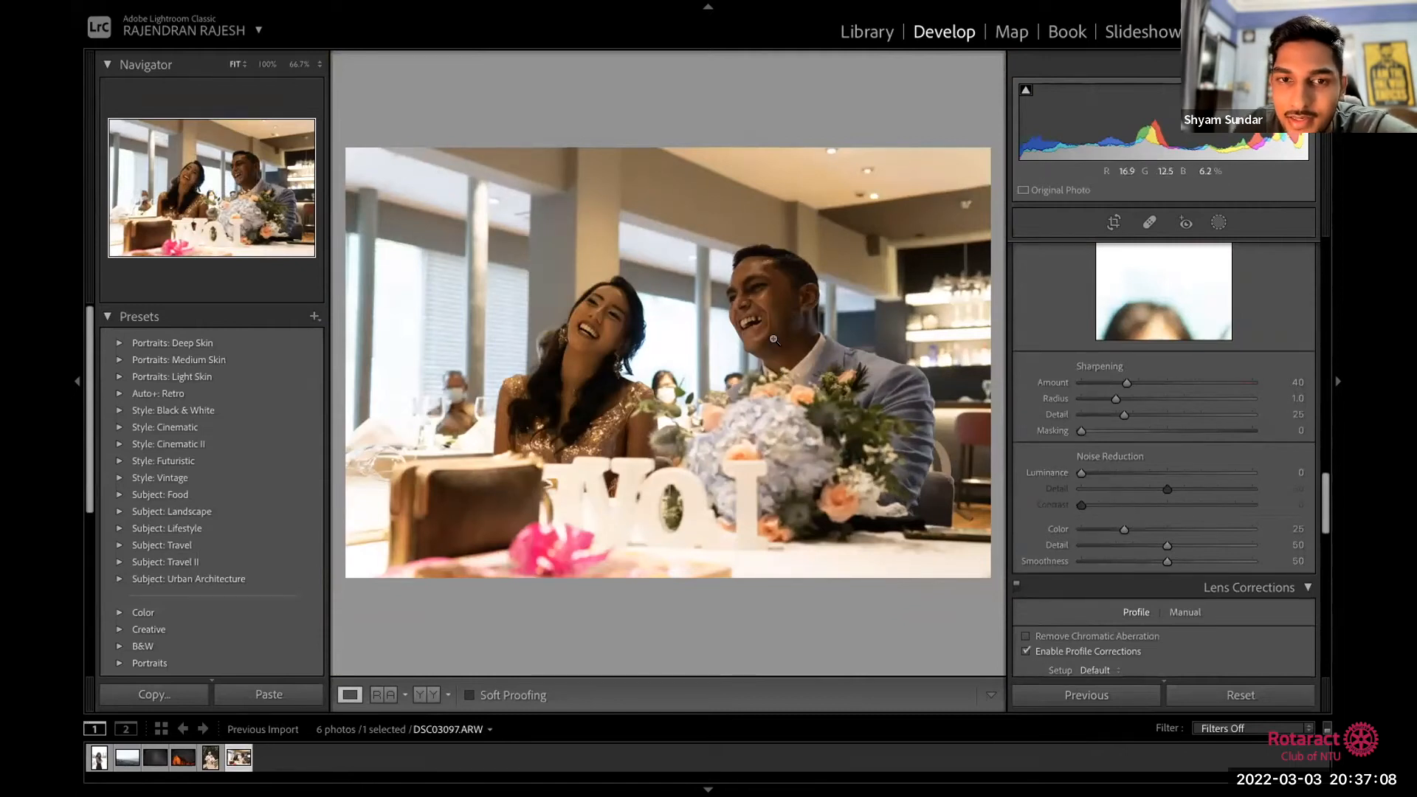
click(735, 205)
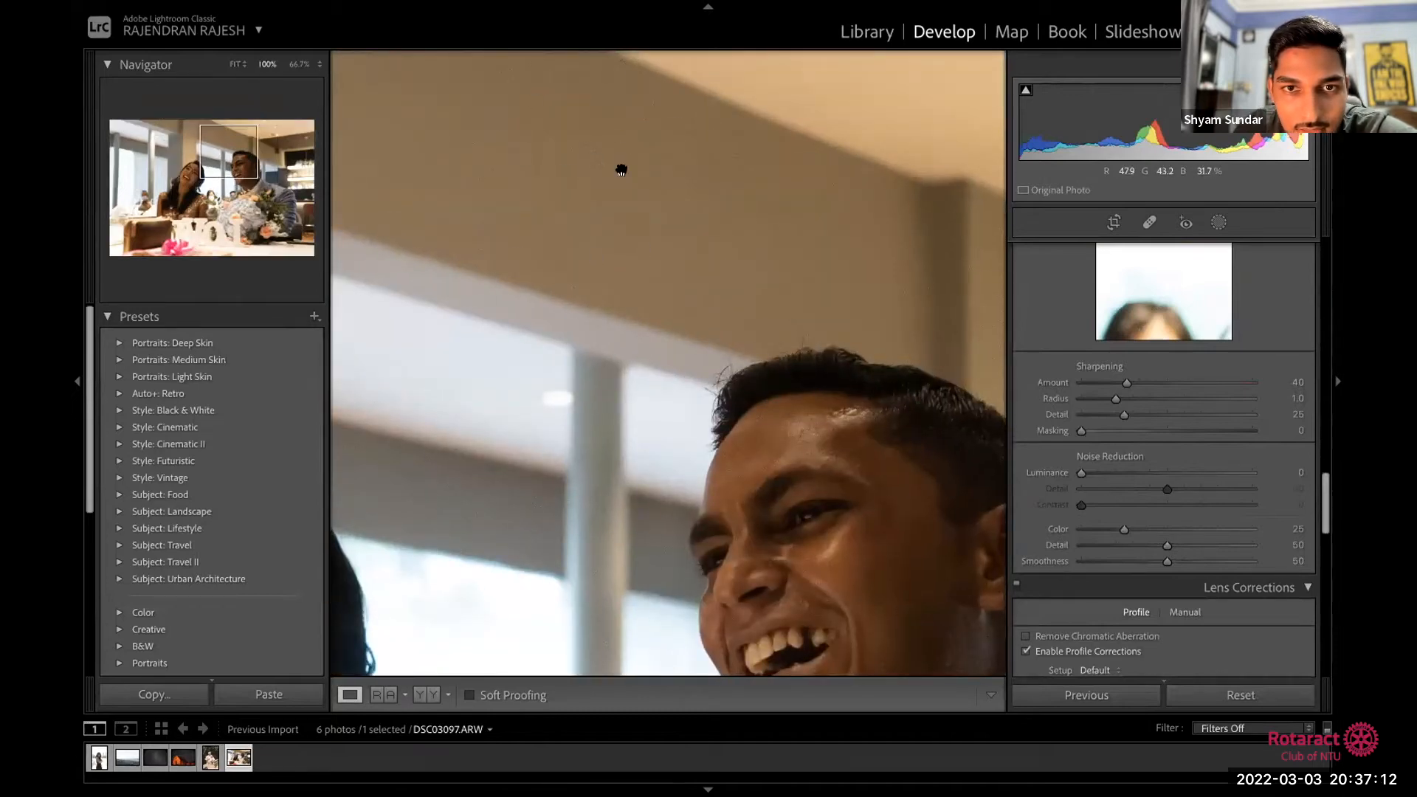
Step: Set the colour noise reduction to 88 and inspect the ceiling and the man's face at 100% zoom
click(611, 237)
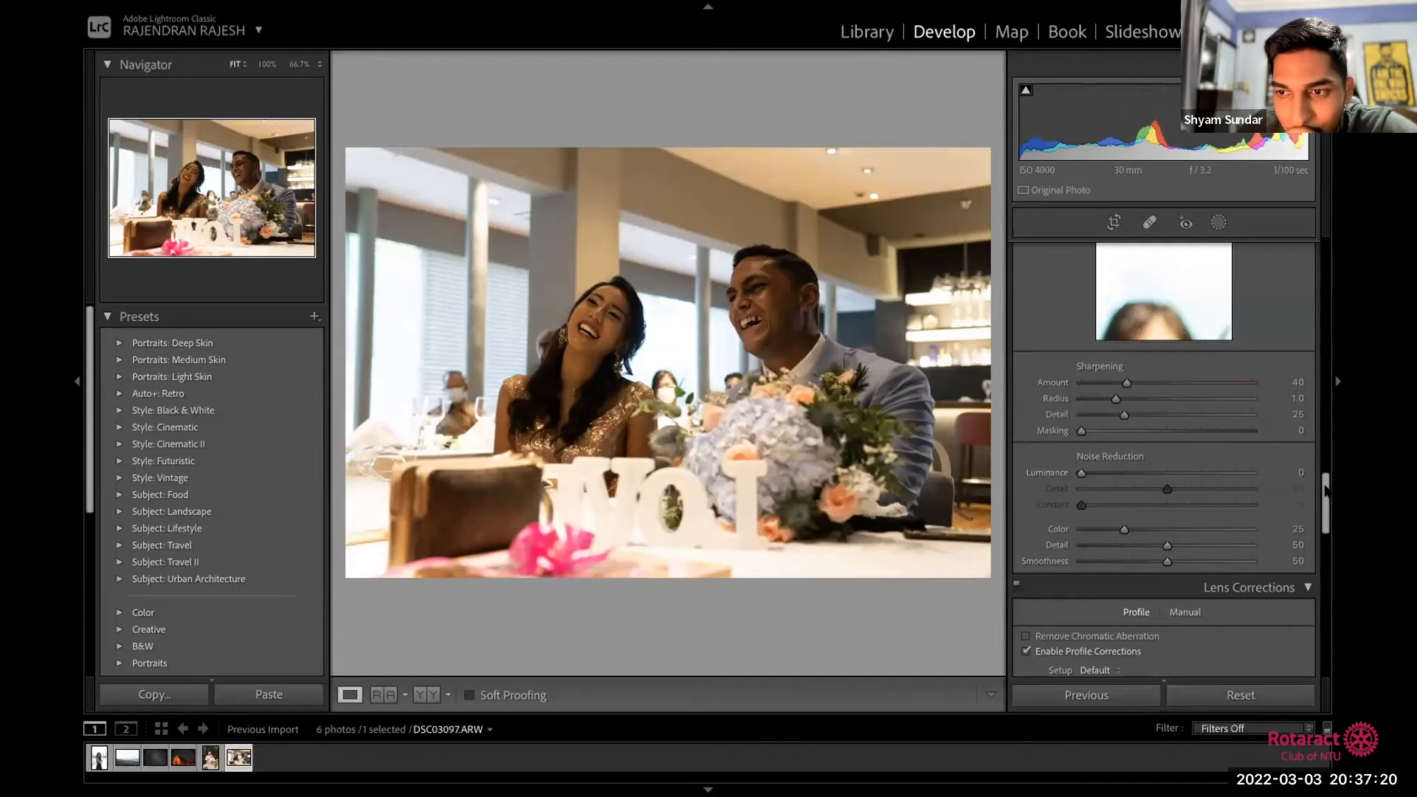
scroll(1326, 491, down, 1)
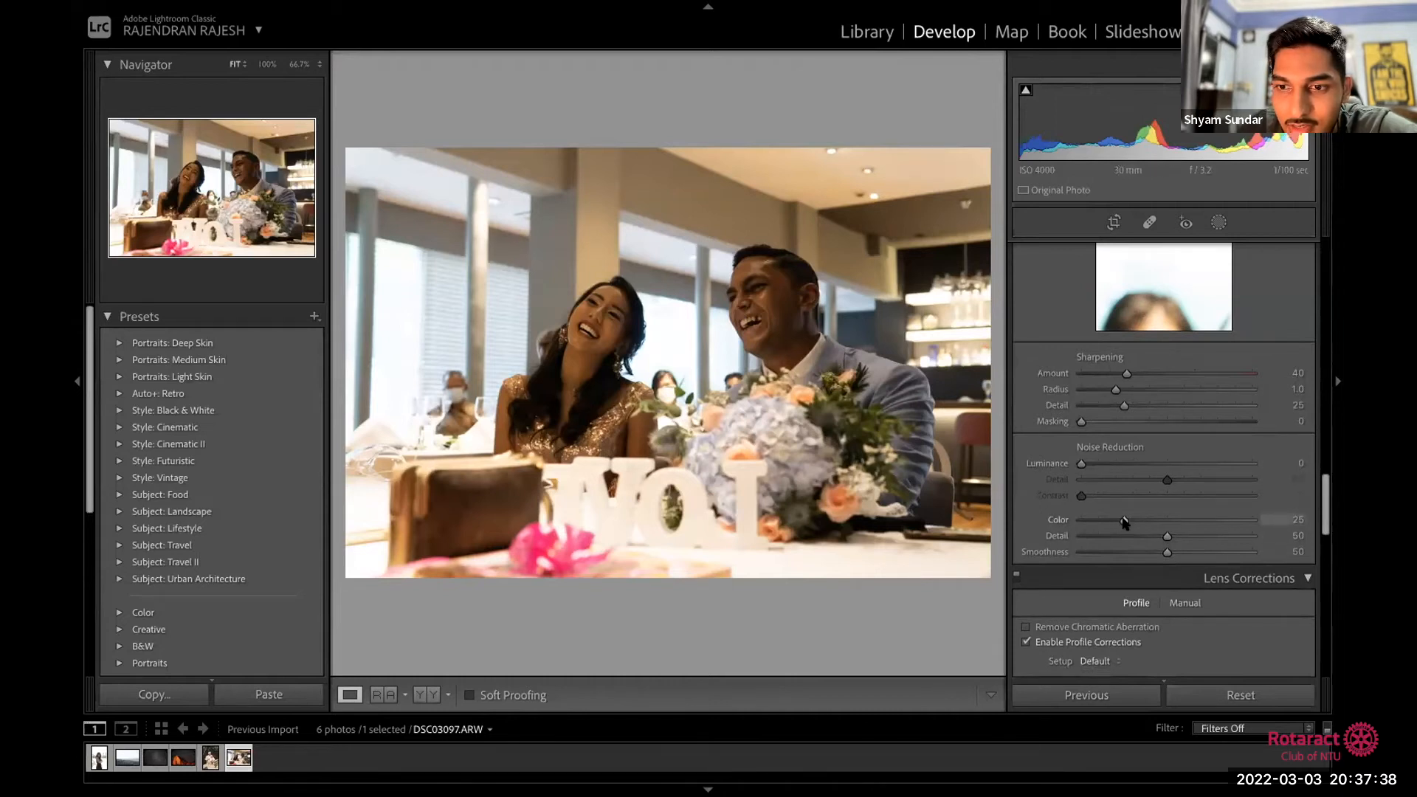
drag(1125, 521, 1231, 521)
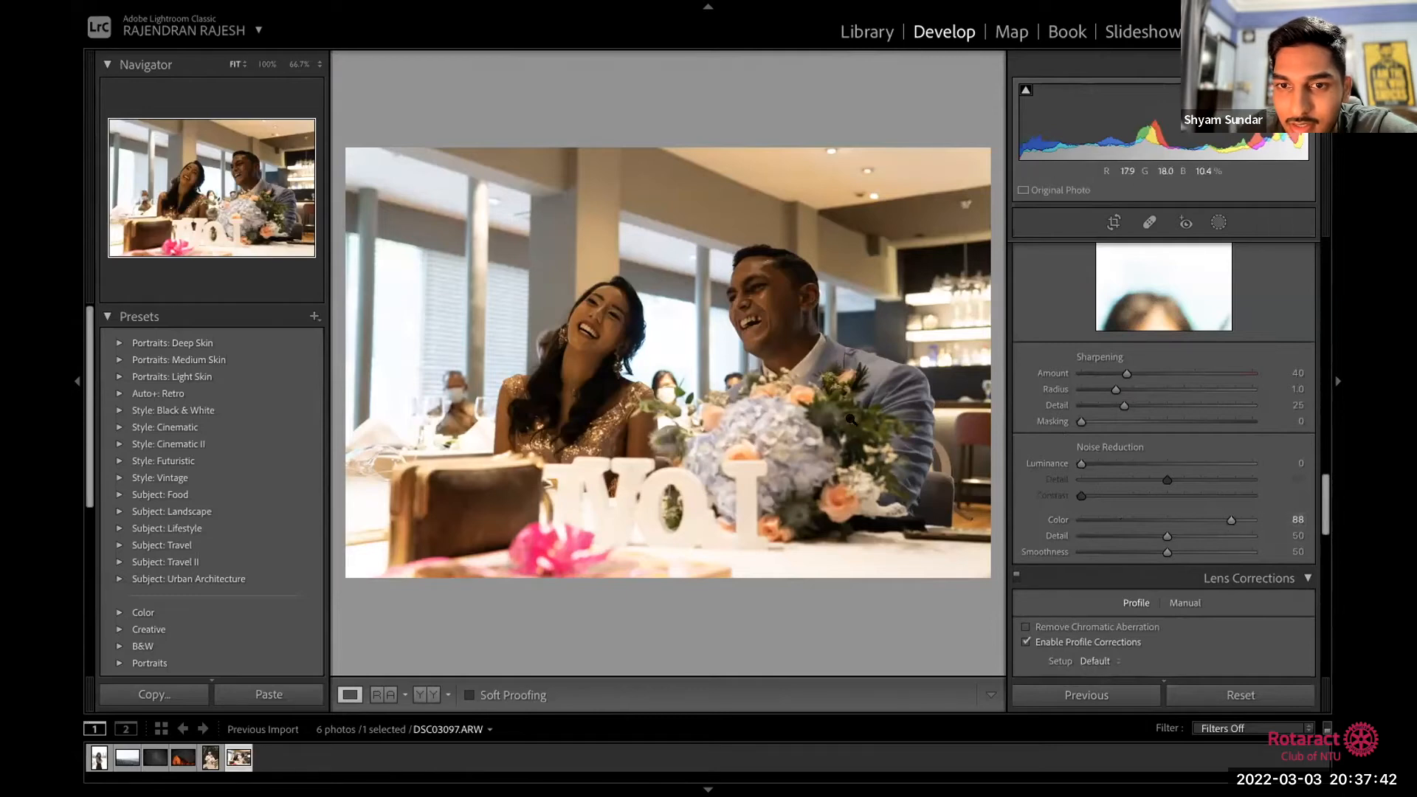
click(812, 213)
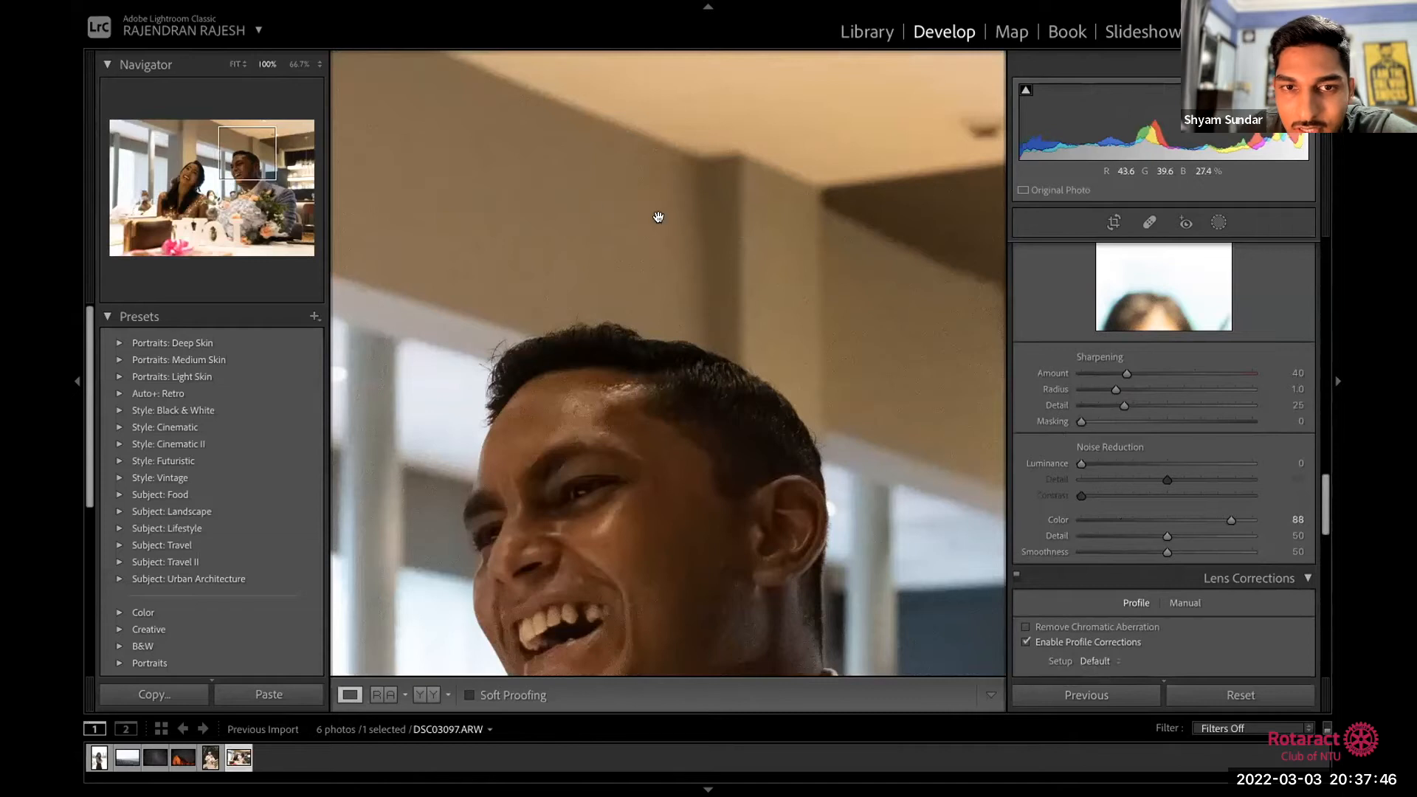
drag(635, 241, 661, 256)
drag(560, 124, 627, 151)
drag(663, 231, 725, 249)
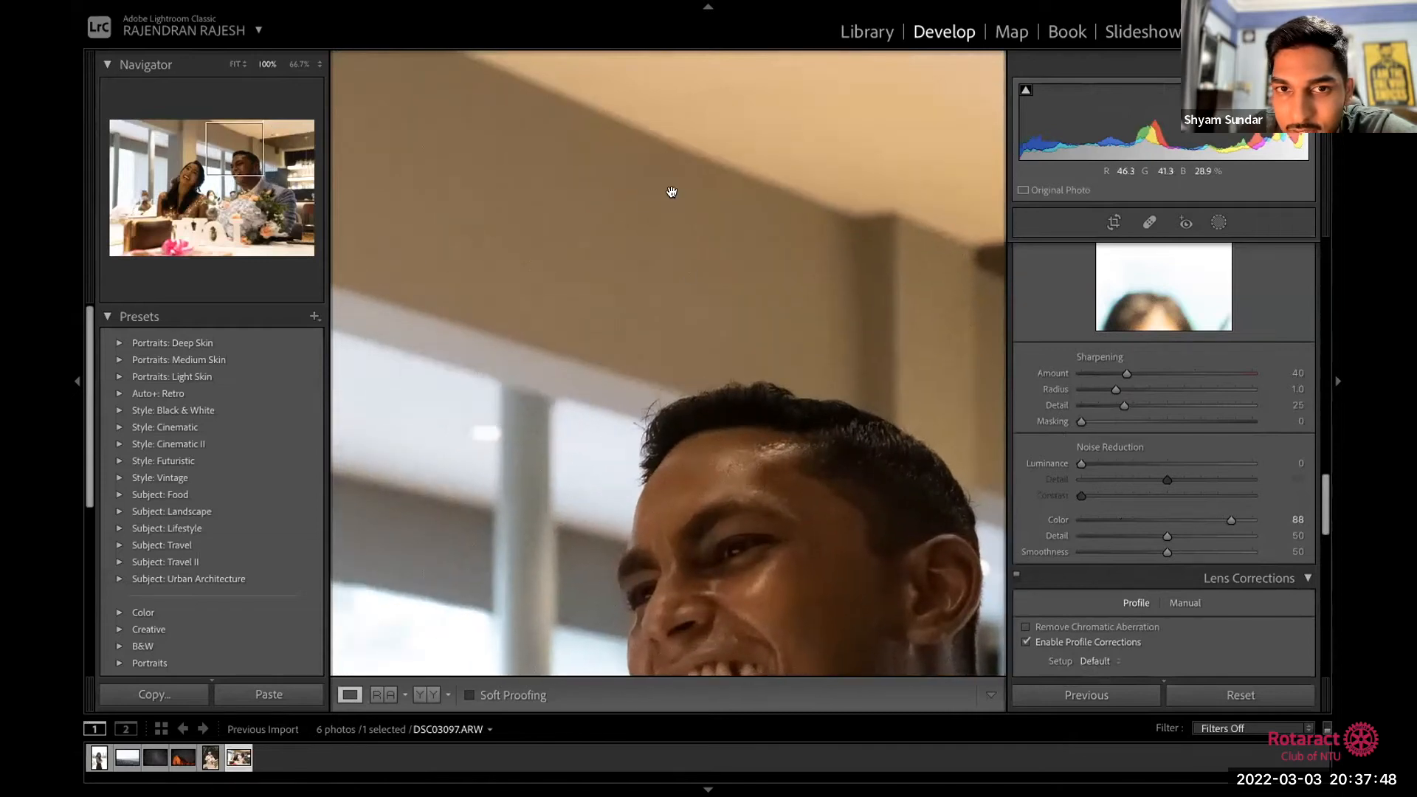
drag(617, 221, 802, 385)
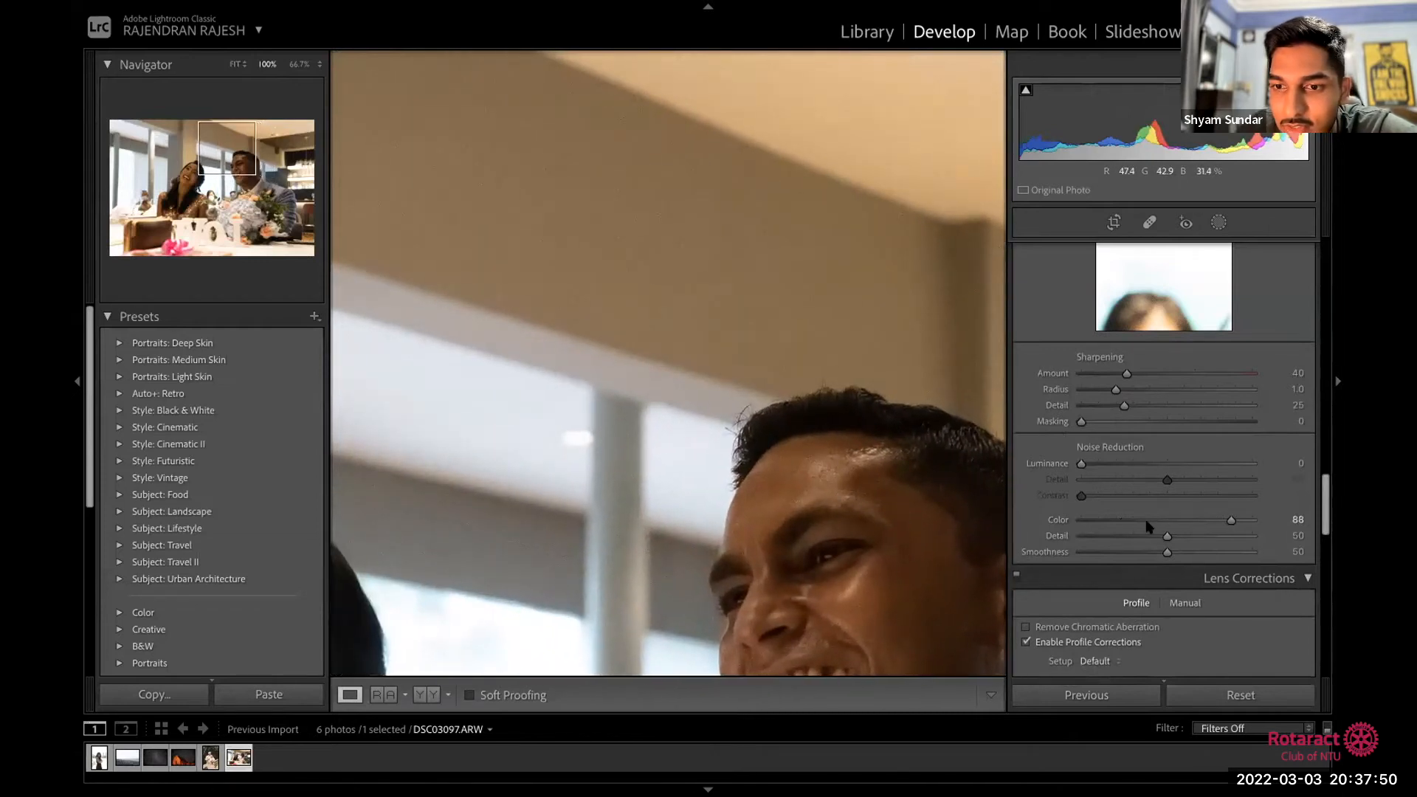
key(z)
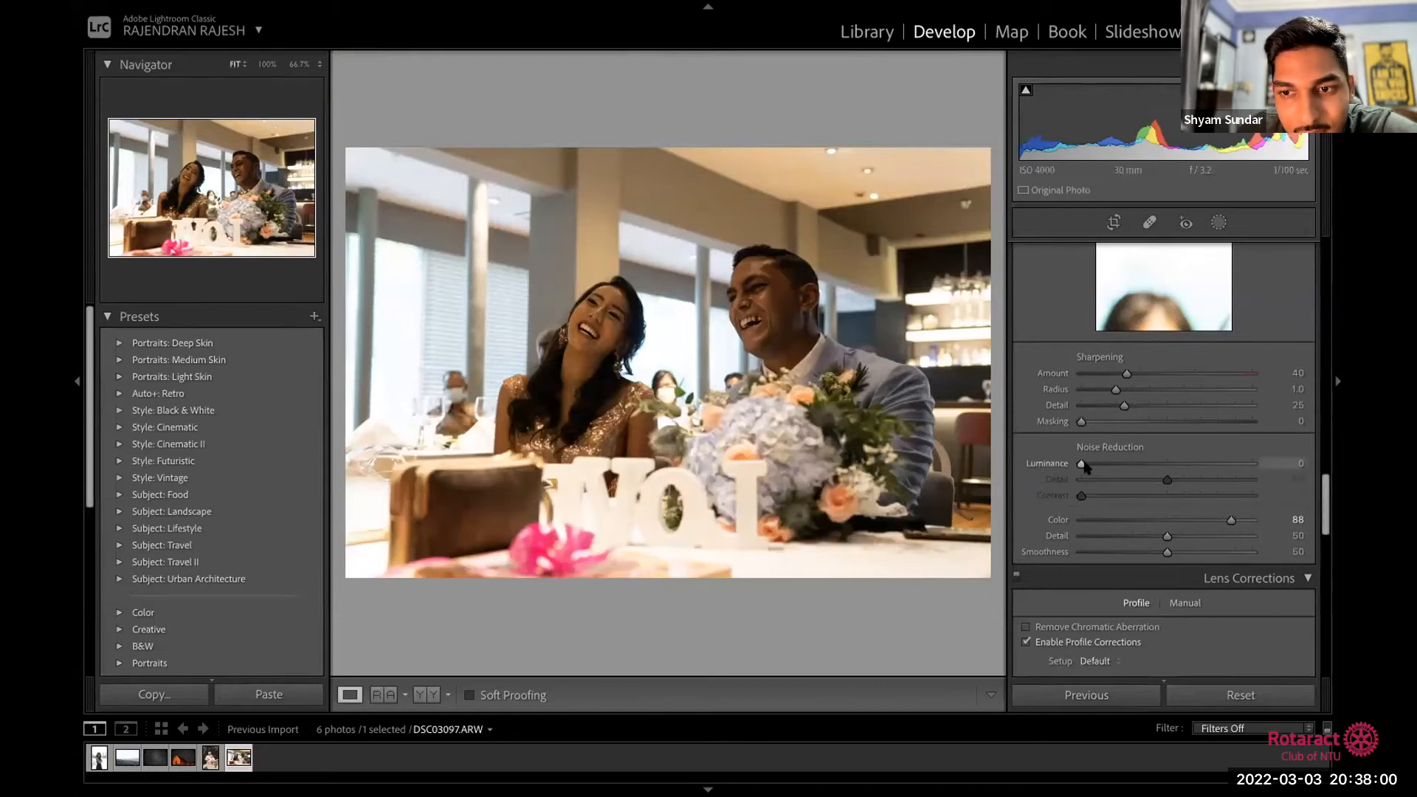
Step: Try luminance noise reduction at 63, compare the ceiling before and after at 100% zoom, and settle on 47
click(856, 256)
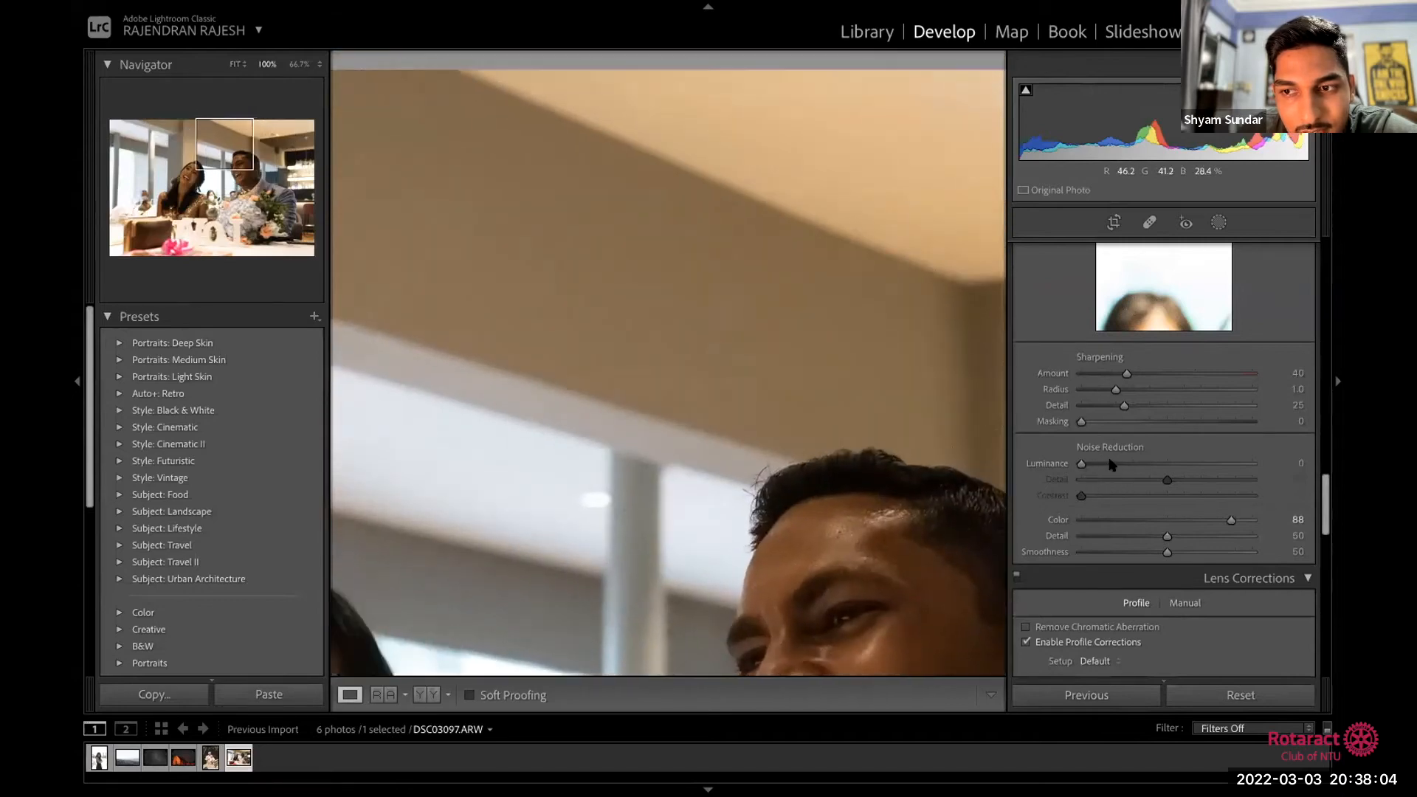
drag(1121, 465, 1187, 471)
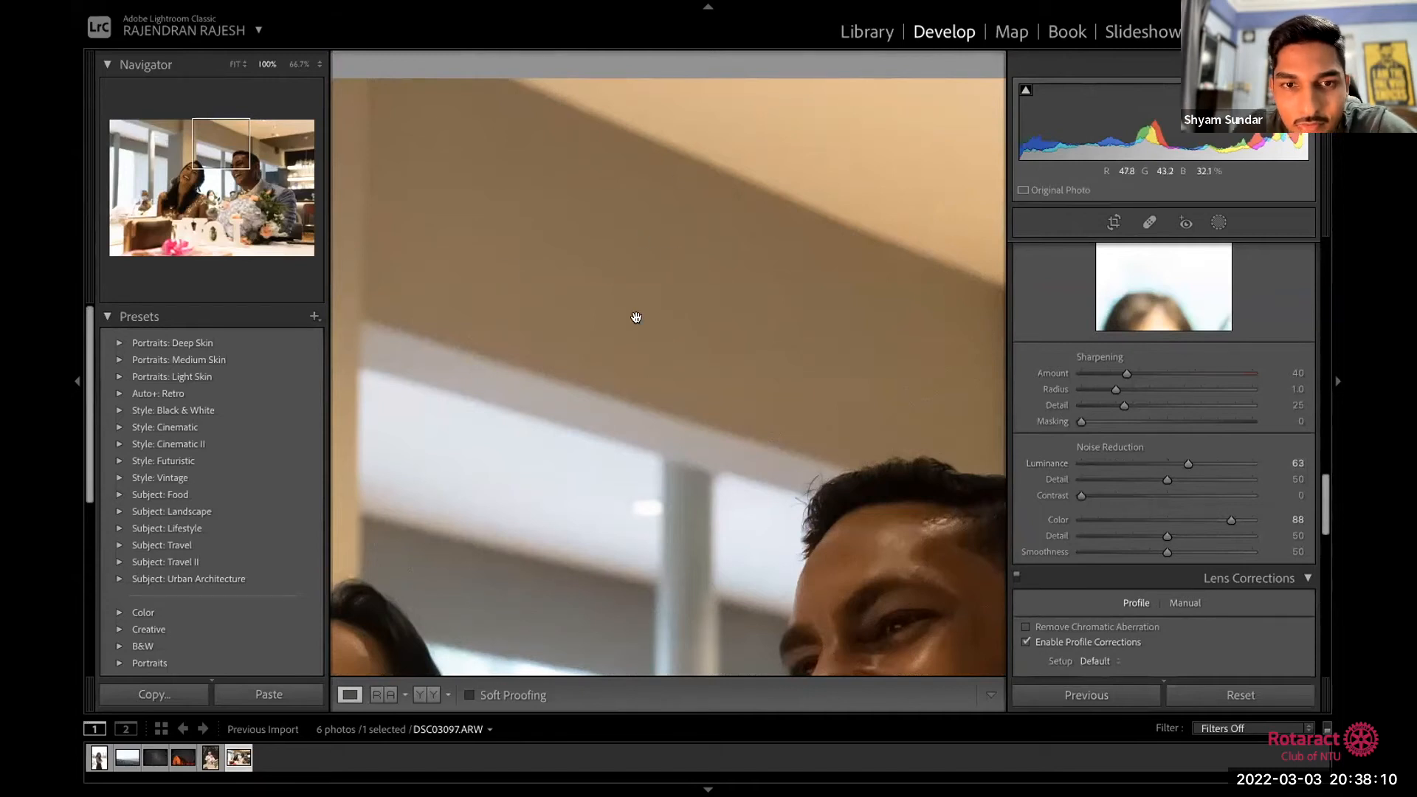
key(y)
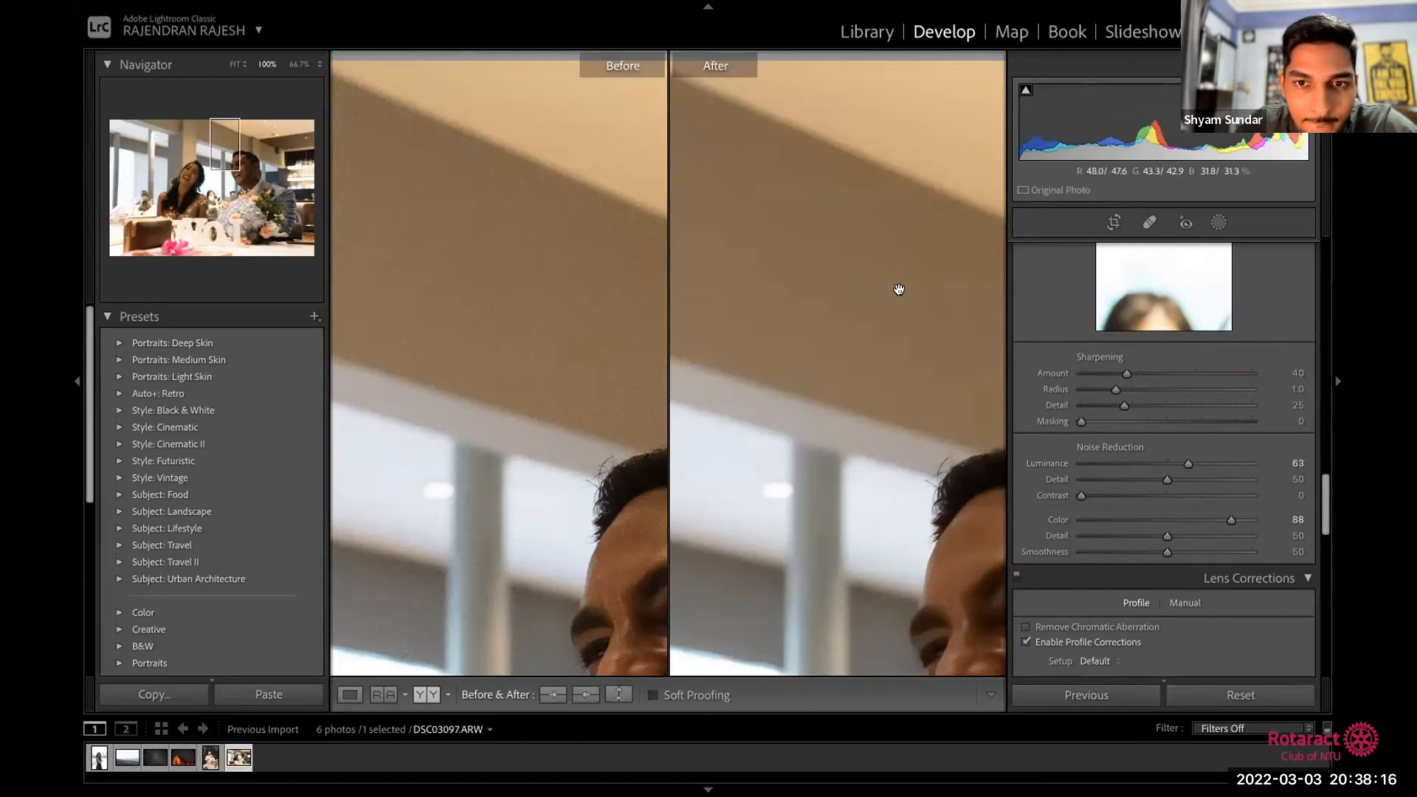
key(y)
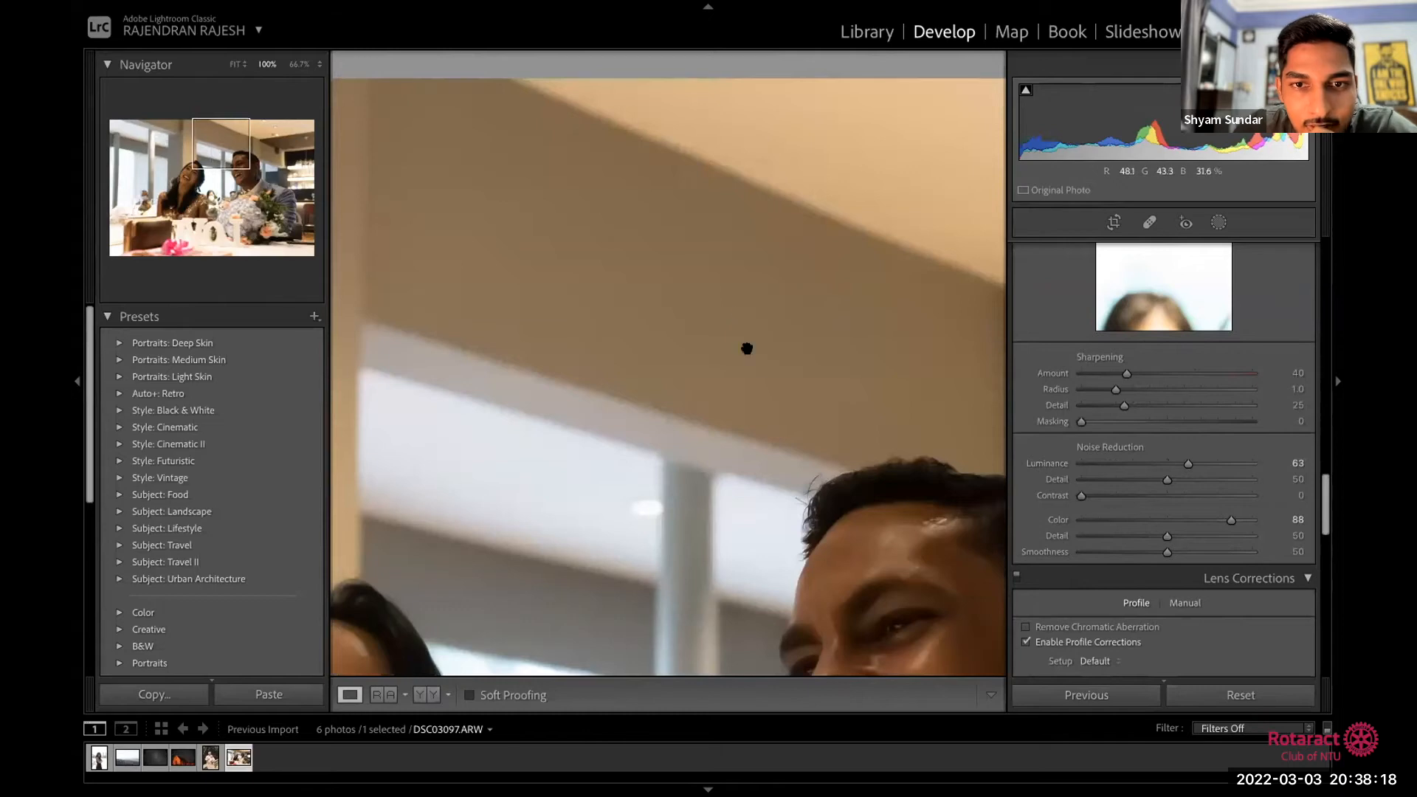
click(797, 379)
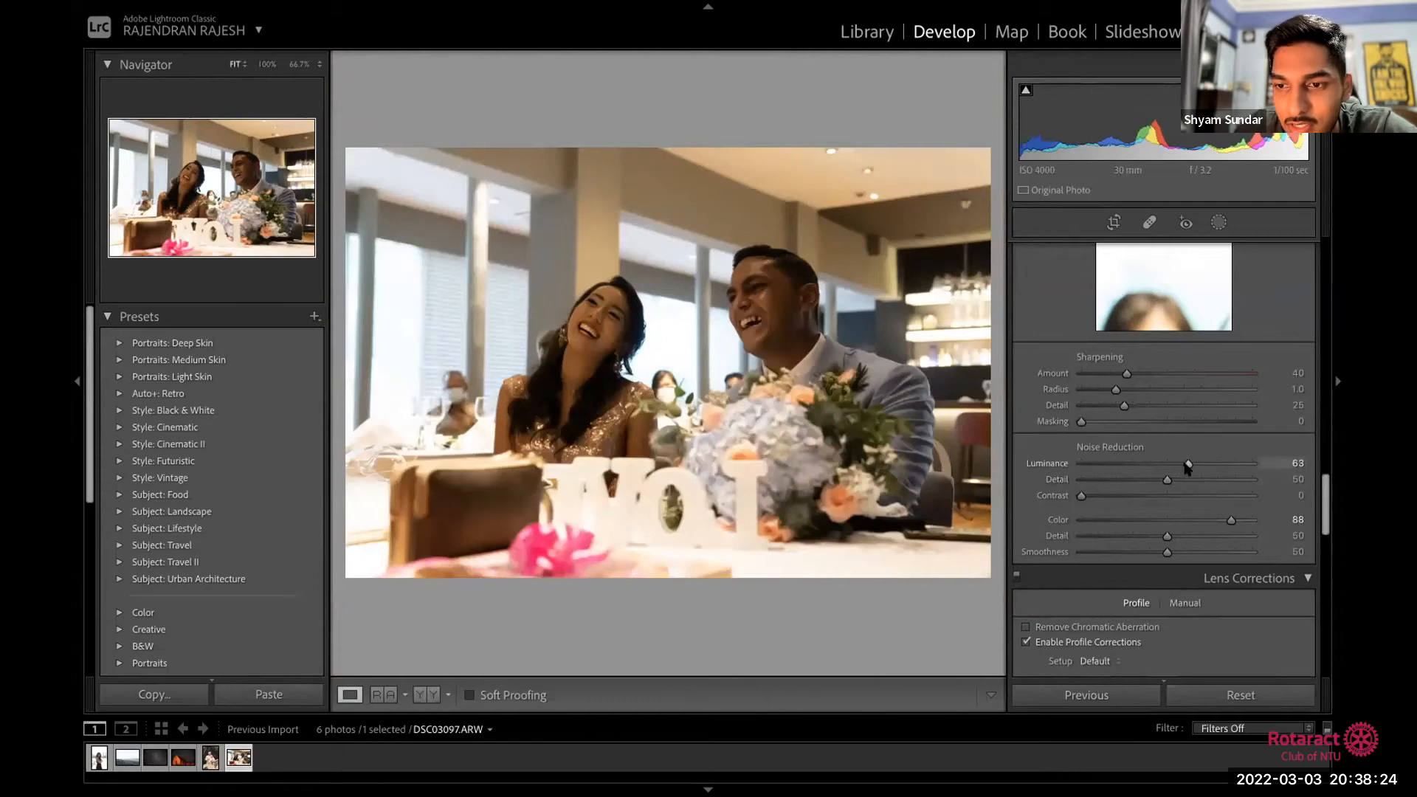
drag(1189, 466, 1162, 467)
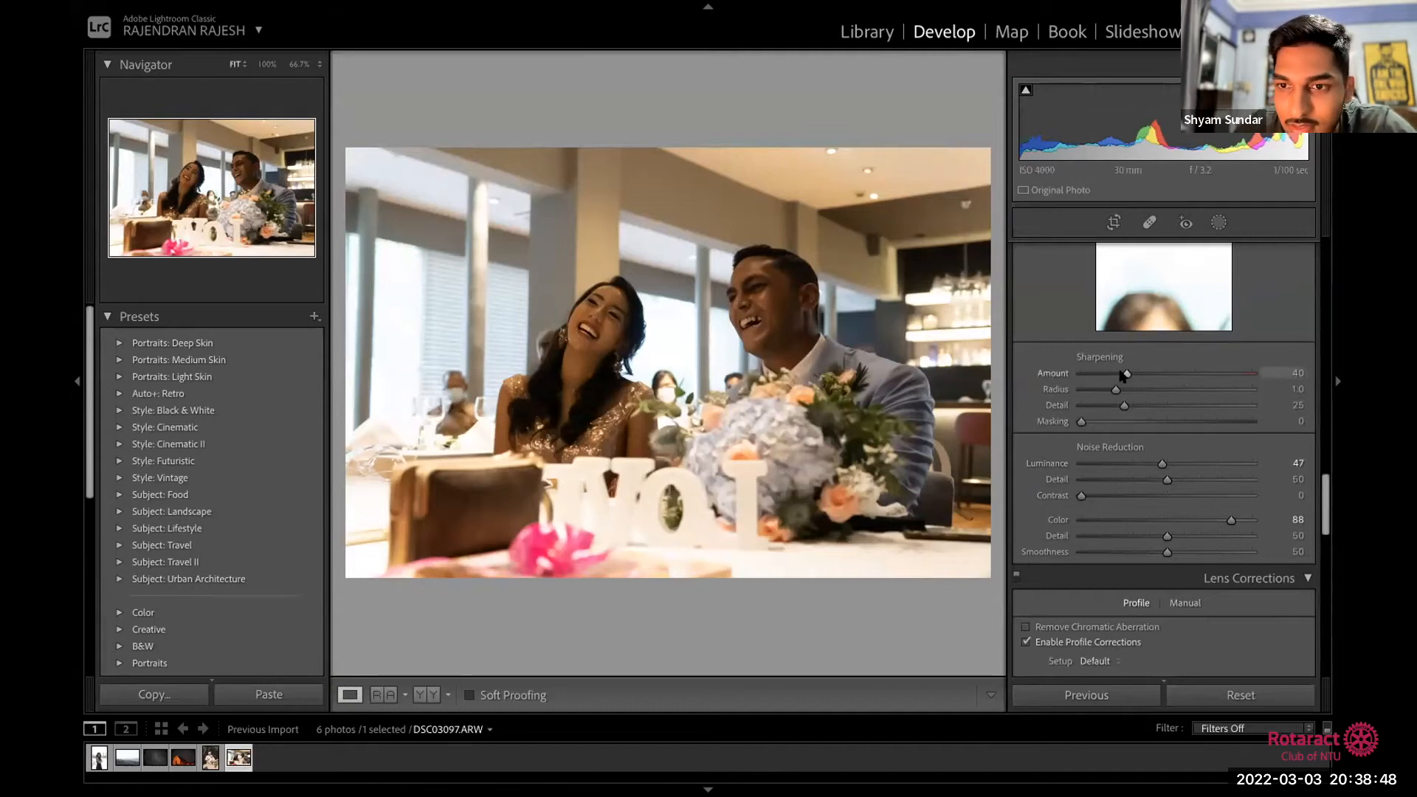
Step: Set the sharpening amount to 89 and masking to 83, judging the mask preview and the man's face up close
drag(1122, 374, 1154, 374)
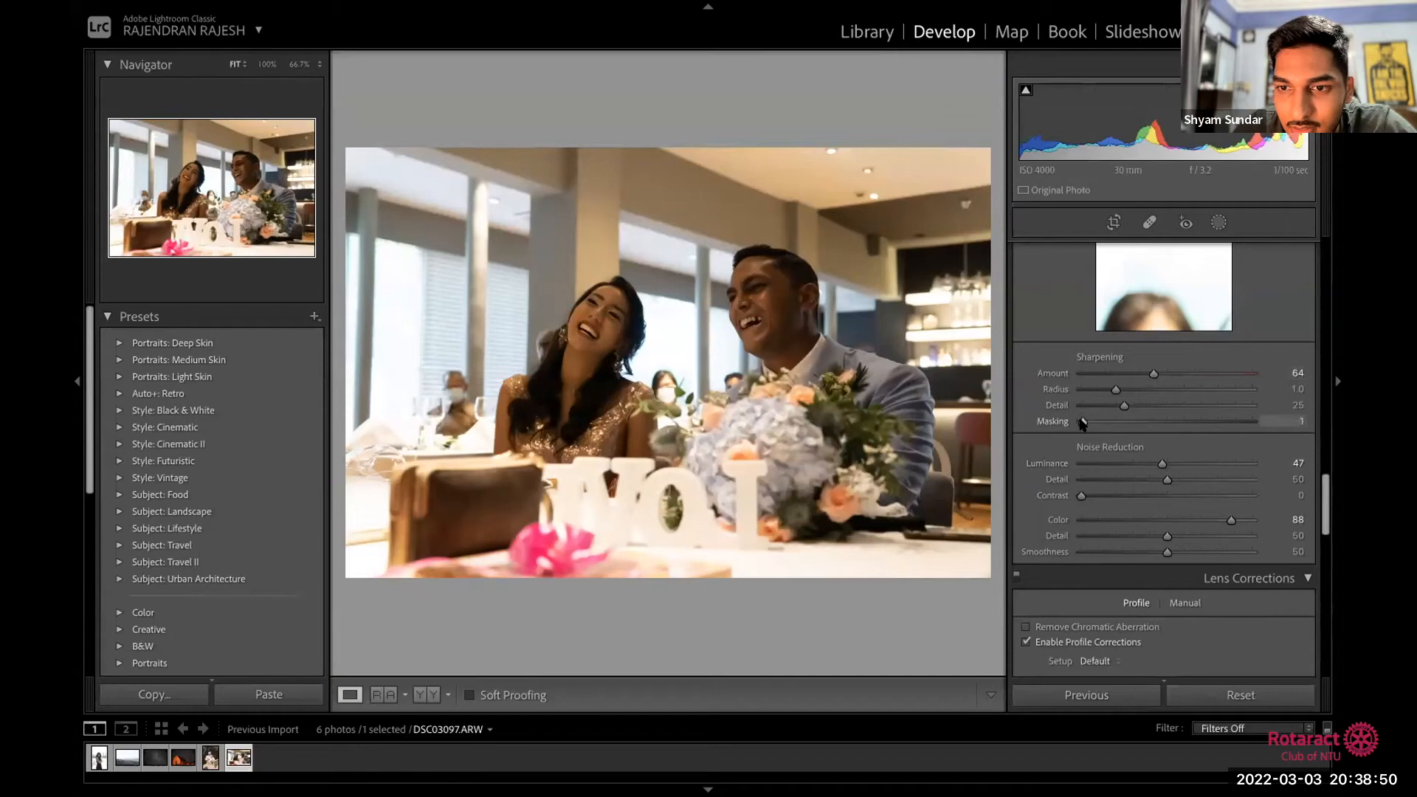
drag(1089, 422, 1211, 421)
alt+click(1116, 422)
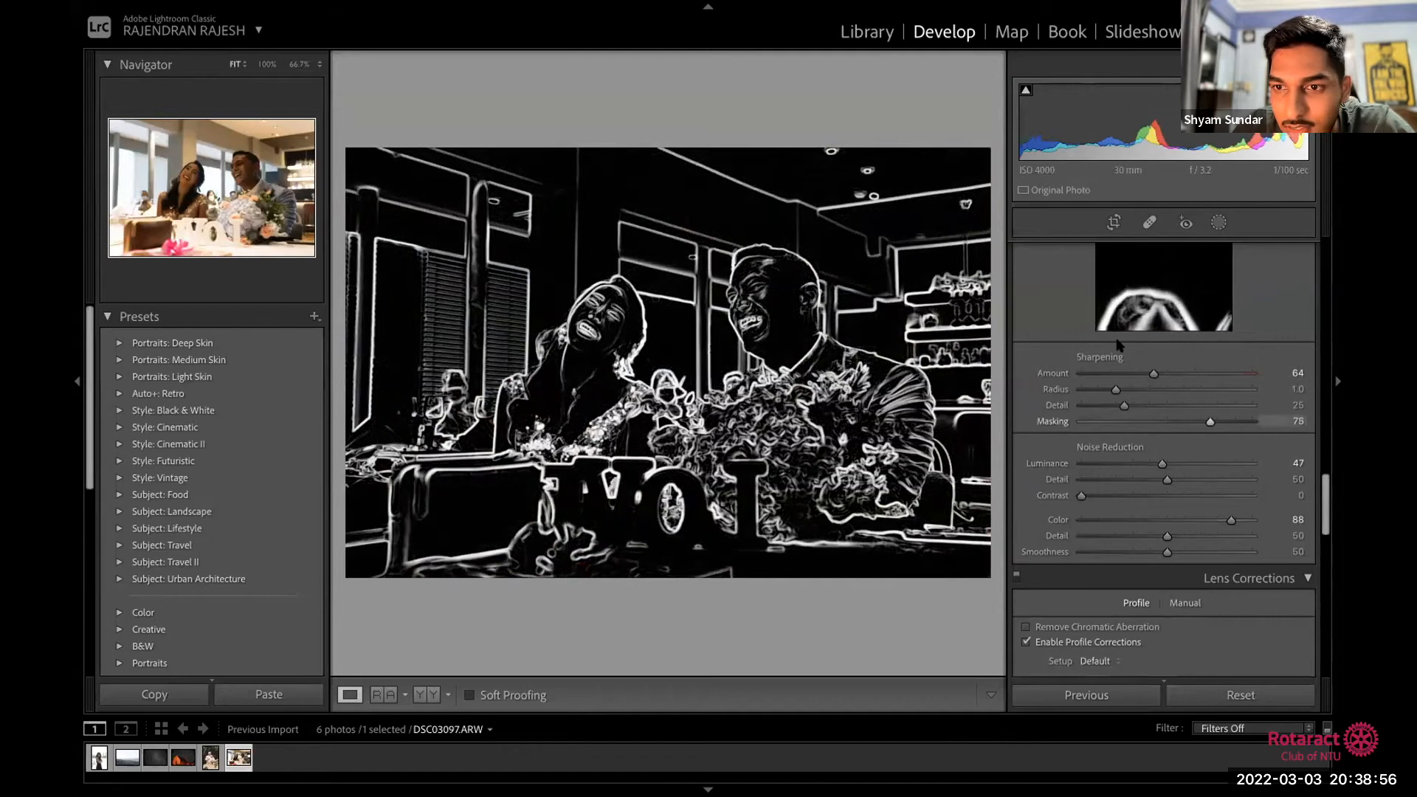
drag(1156, 375, 1189, 376)
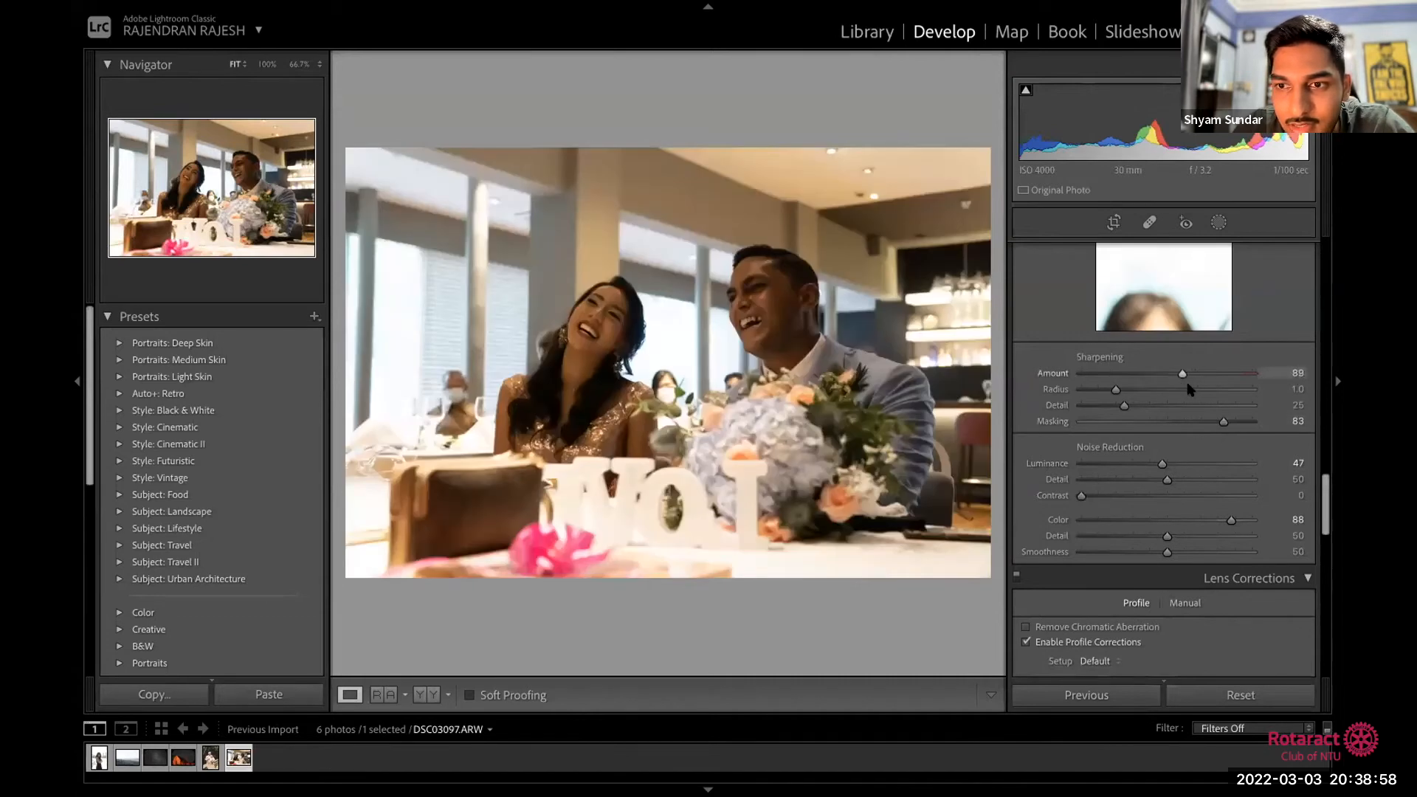
click(727, 314)
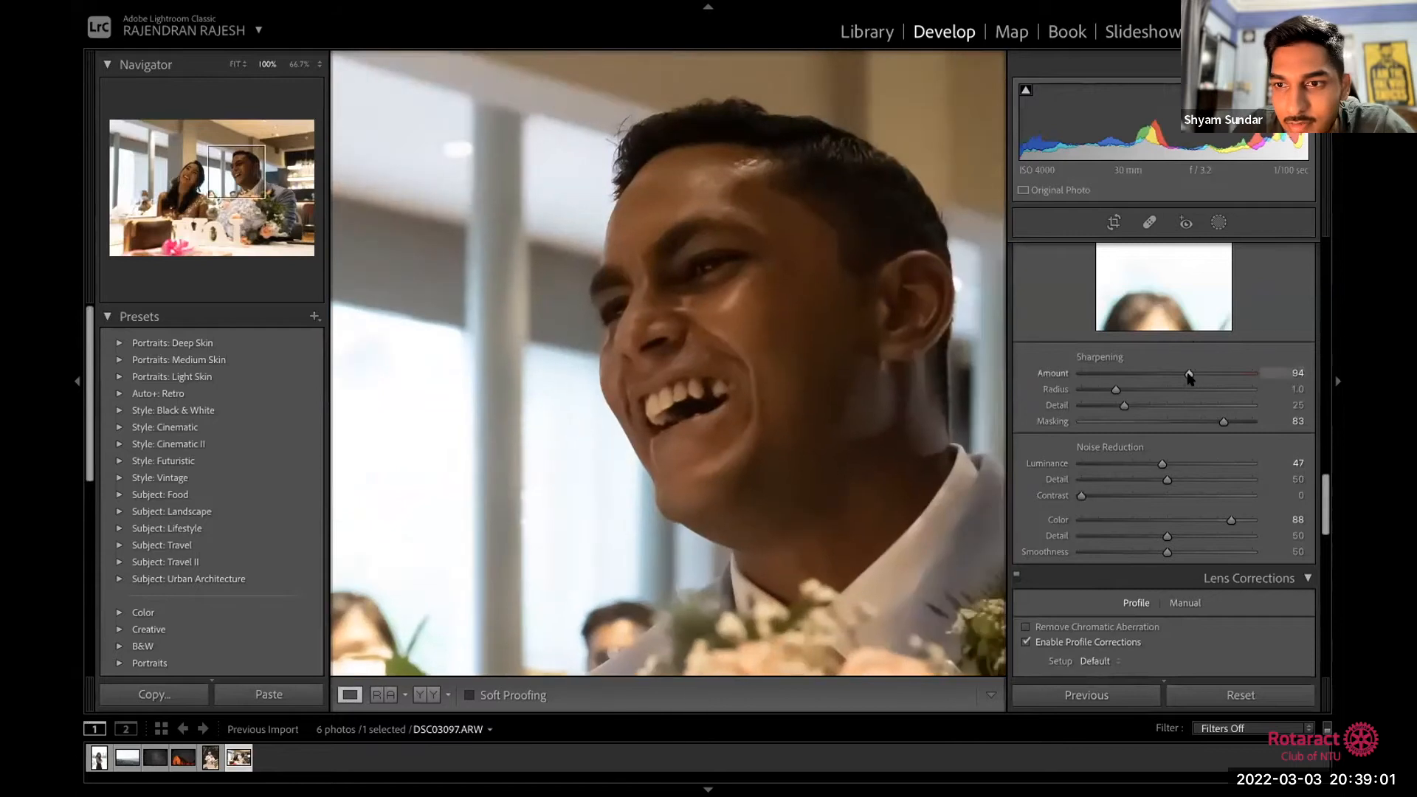
drag(1189, 374, 1134, 398)
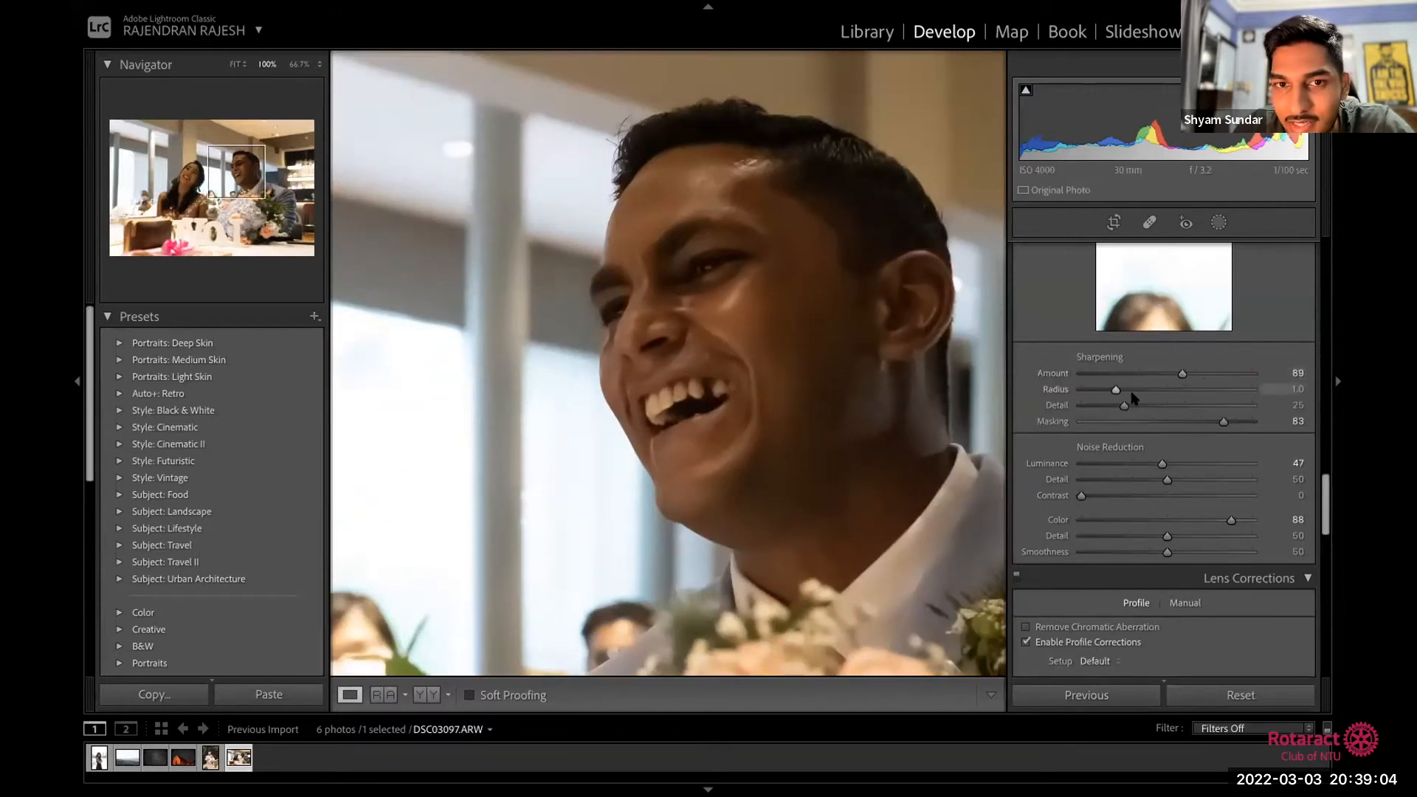
click(711, 360)
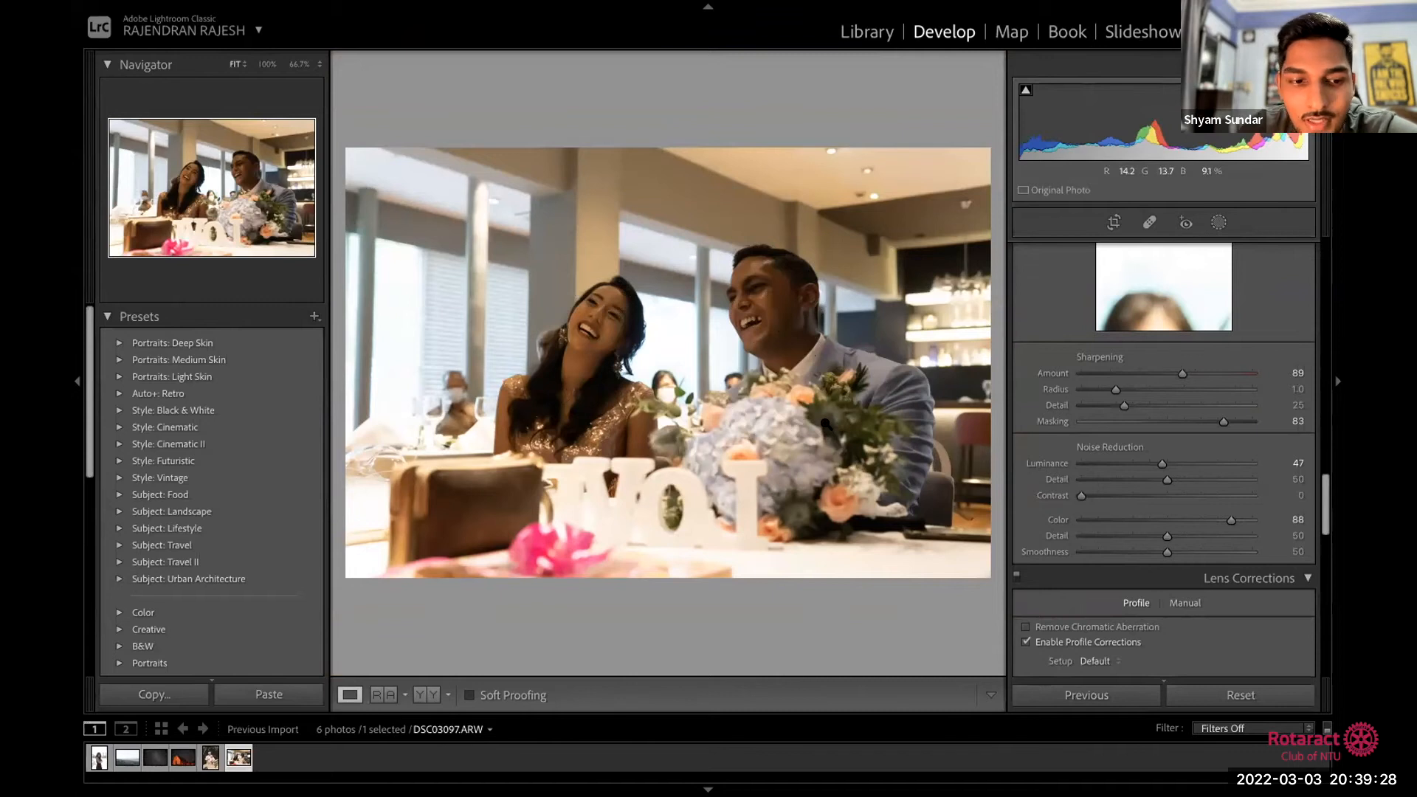
Step: Open DSC02497.ARW and turn on Remove Chromatic Aberration in its Lens Corrections, leaving profile corrections enabled
click(210, 760)
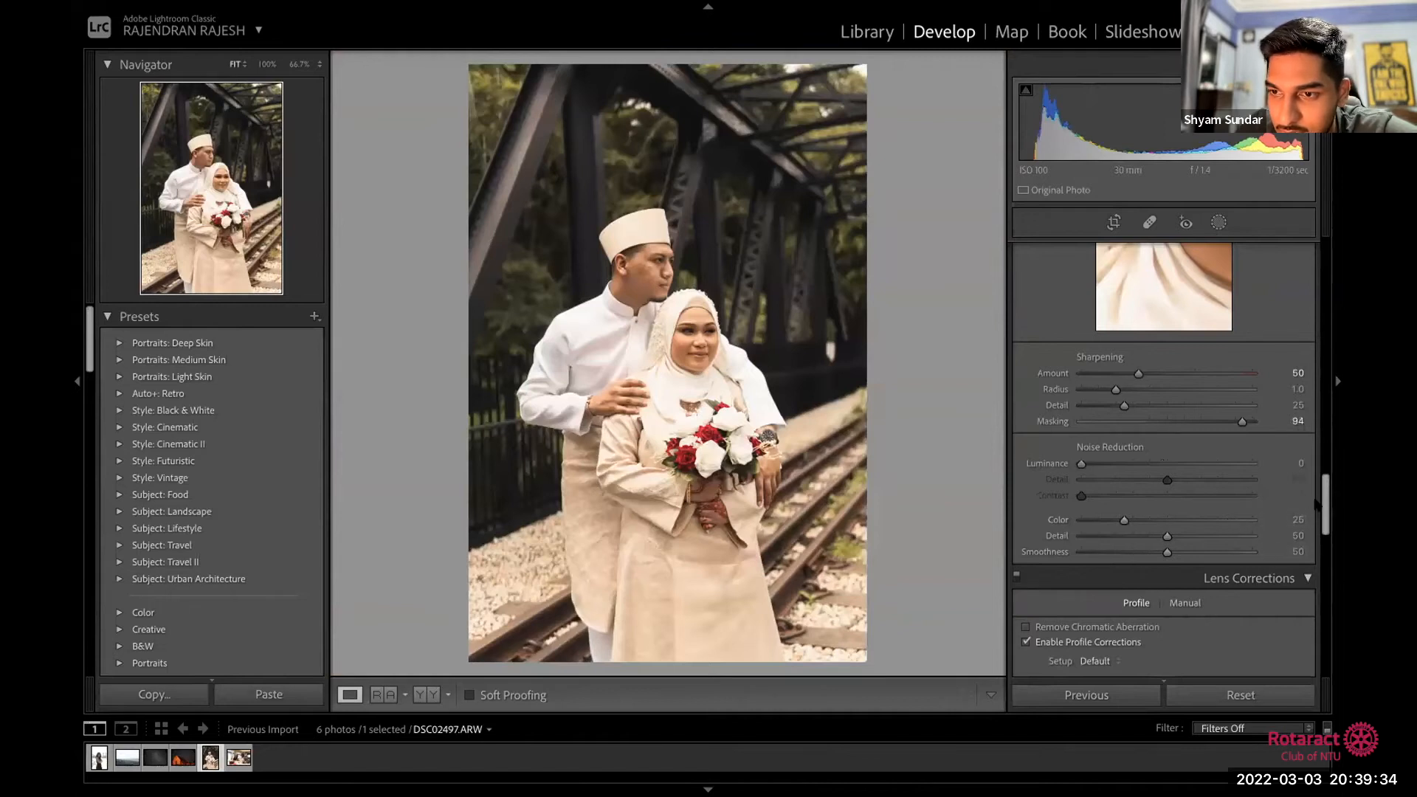
drag(1325, 505, 1250, 552)
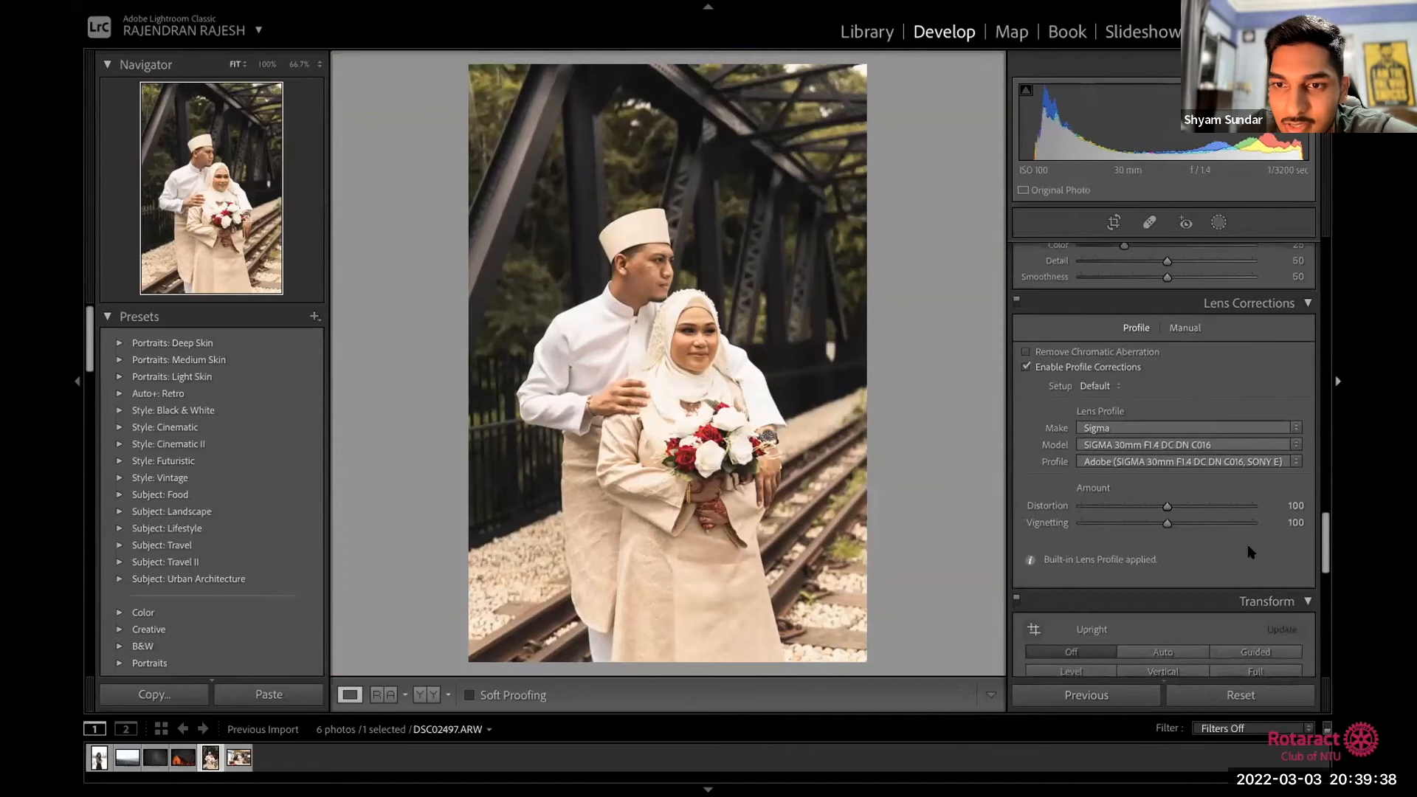
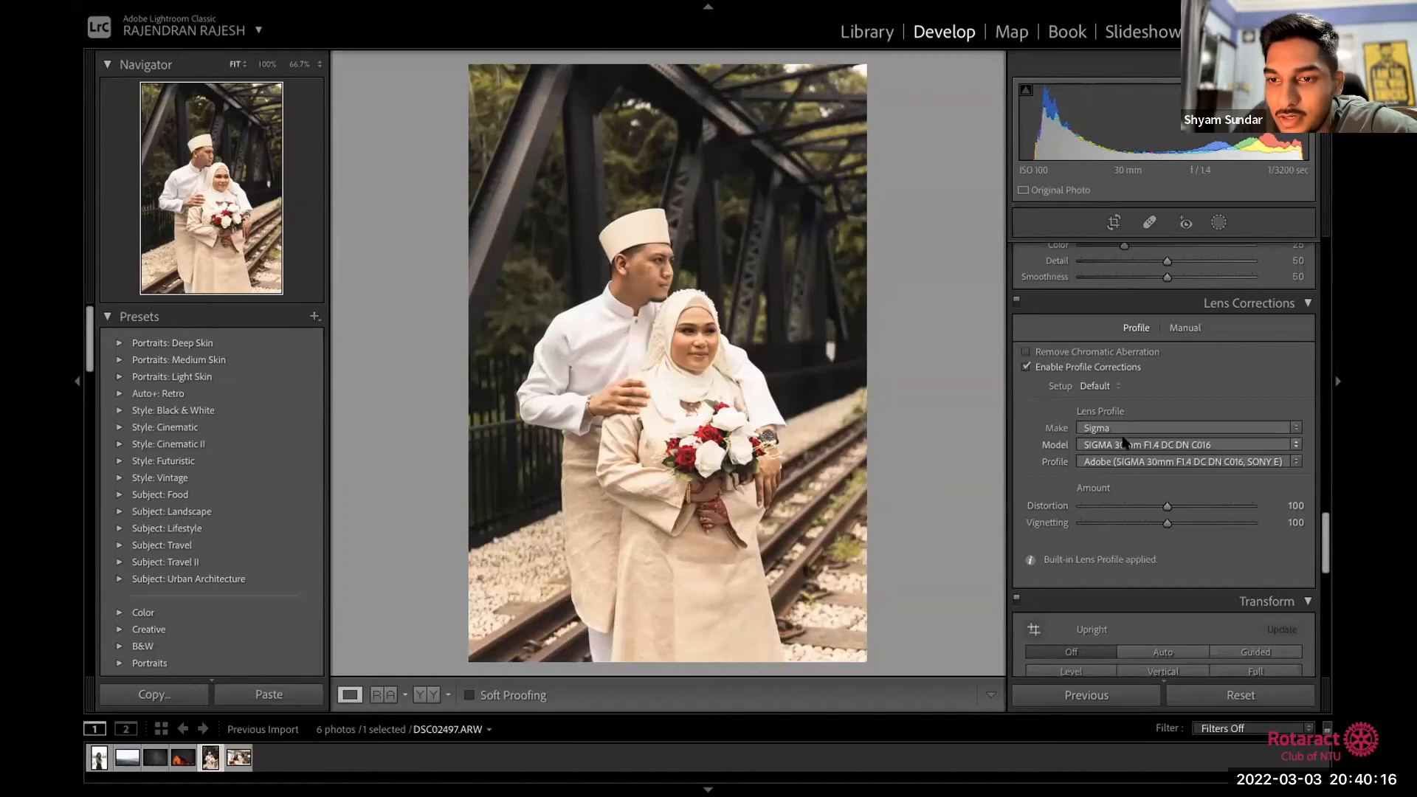
click(1026, 352)
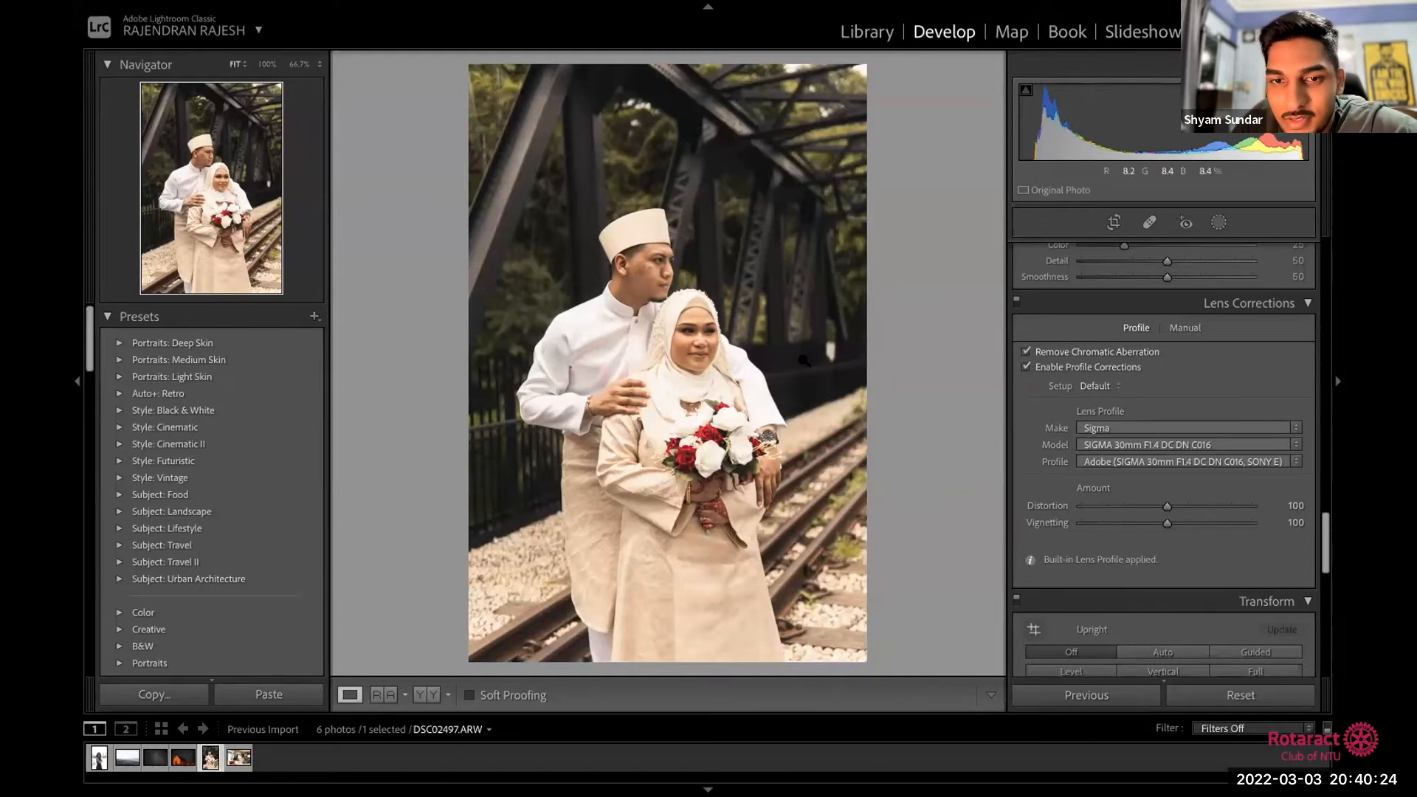
click(1026, 367)
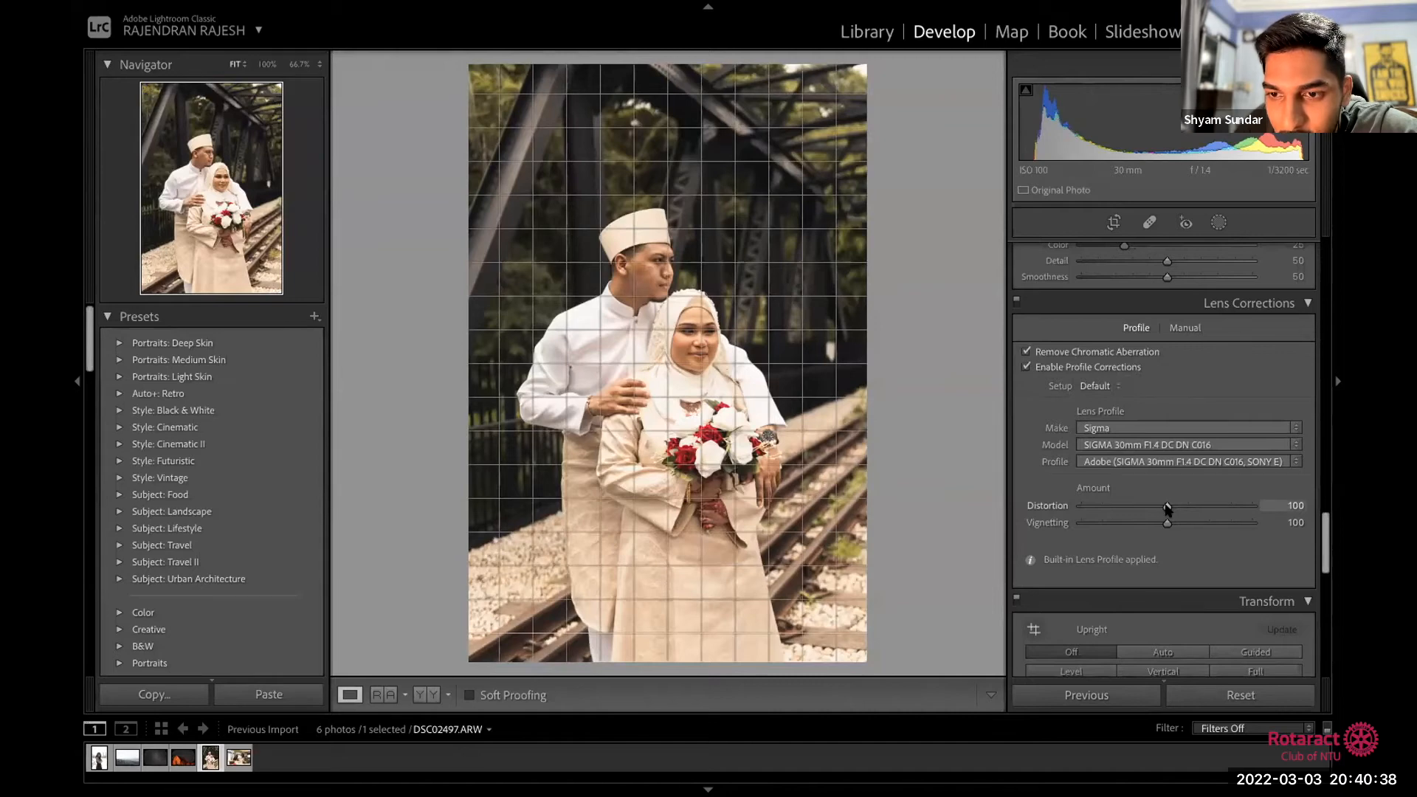
Step: Try the lens profile's distortion correction at 0, and reset it to its default of 100
drag(1166, 507, 956, 480)
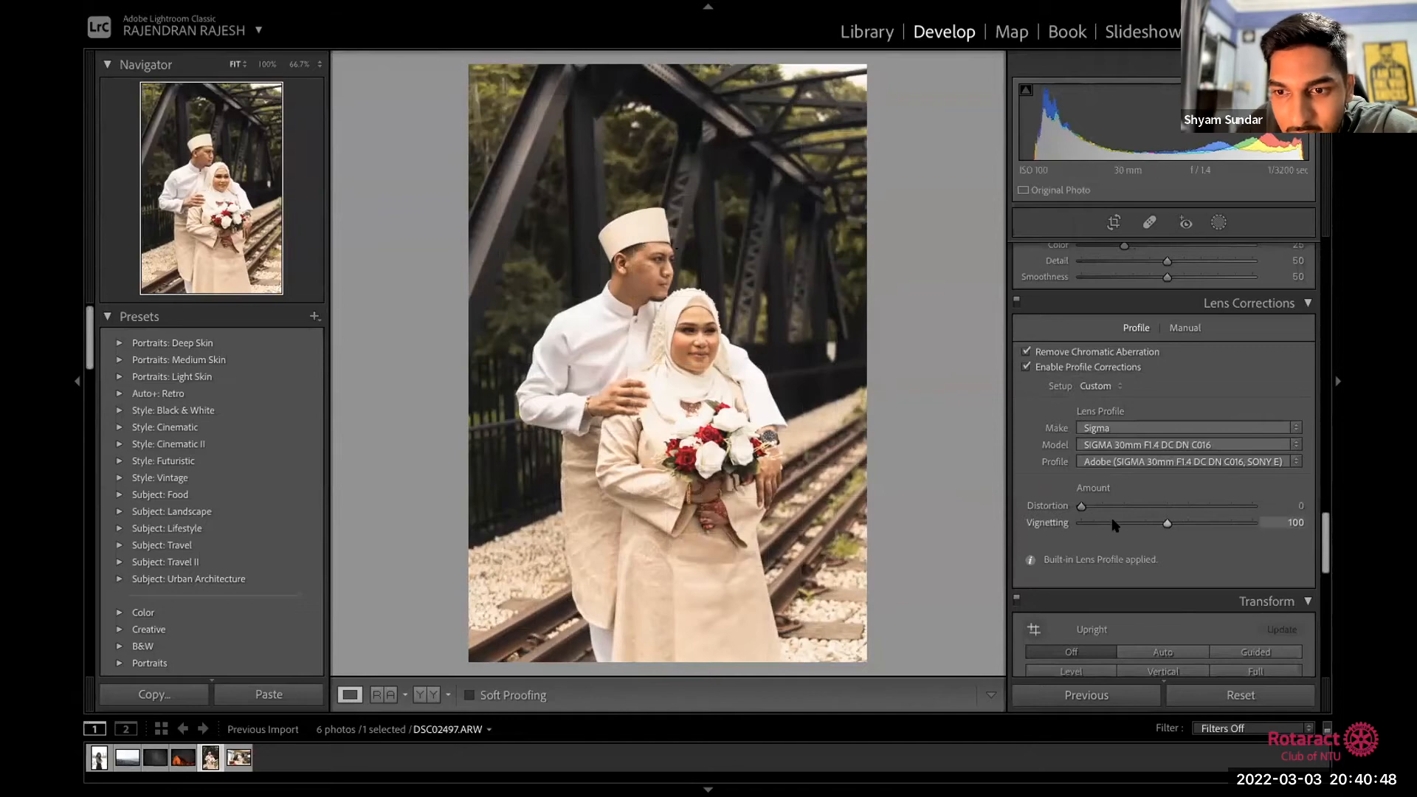
drag(1081, 506, 1079, 506)
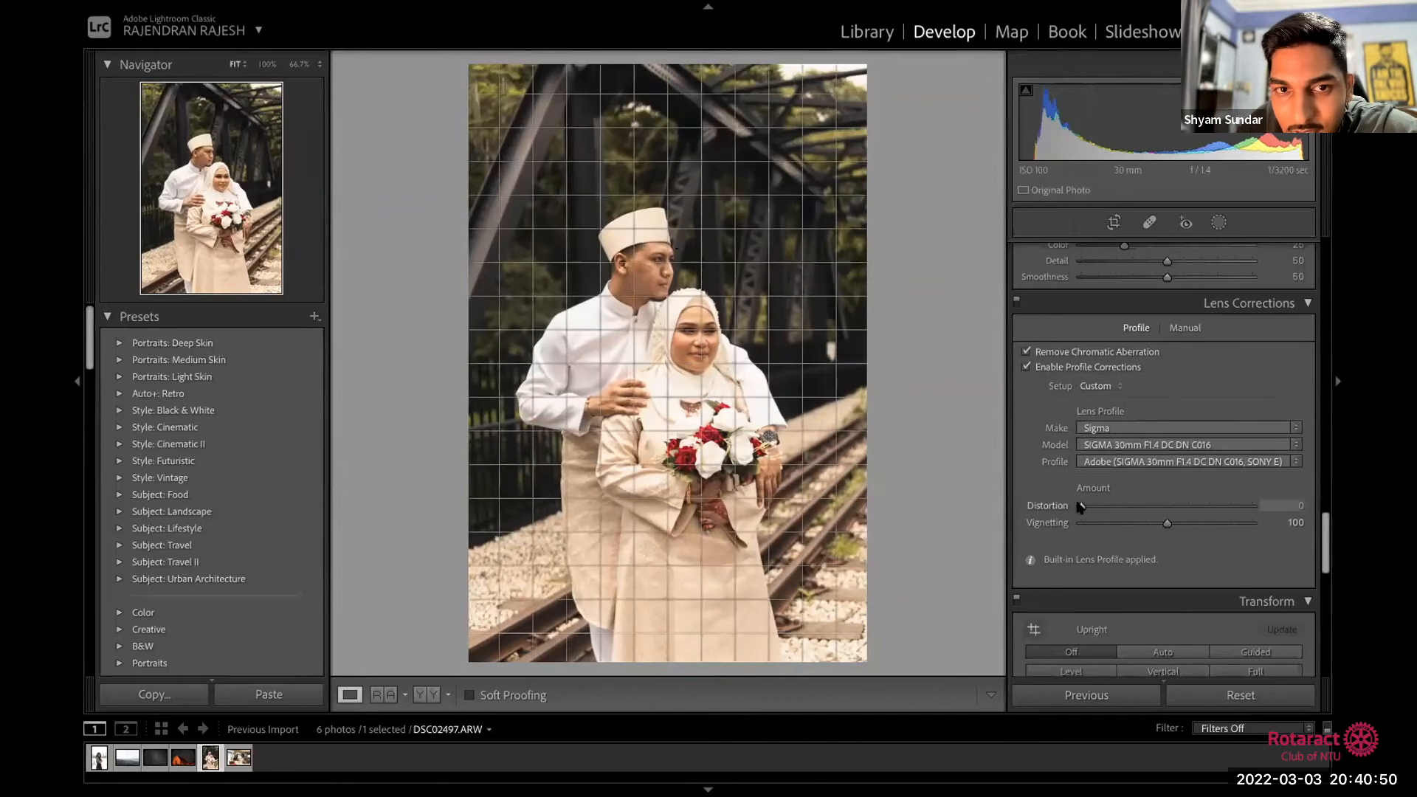
double_click(1080, 507)
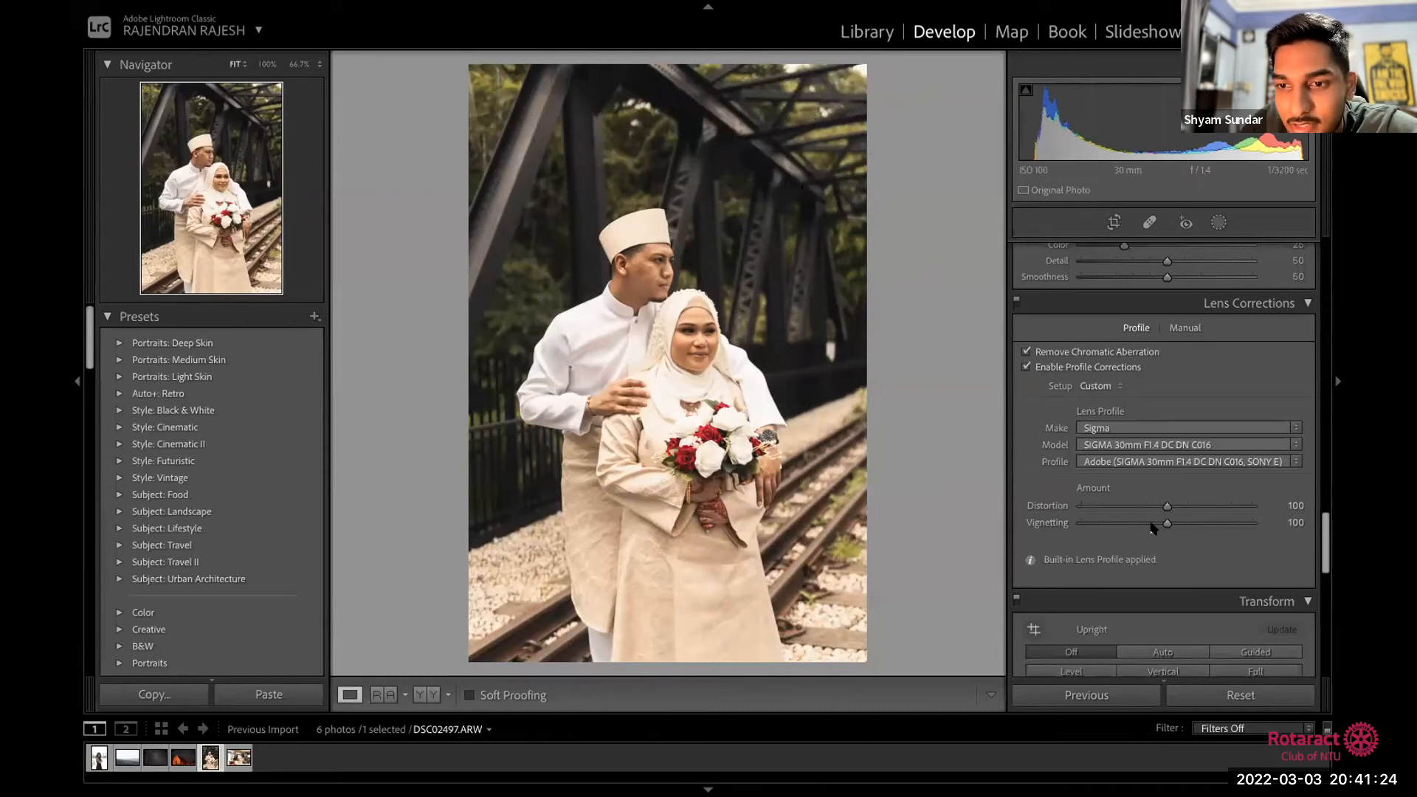
Step: Set the lens profile's vignetting correction to 43
drag(1151, 524, 1109, 529)
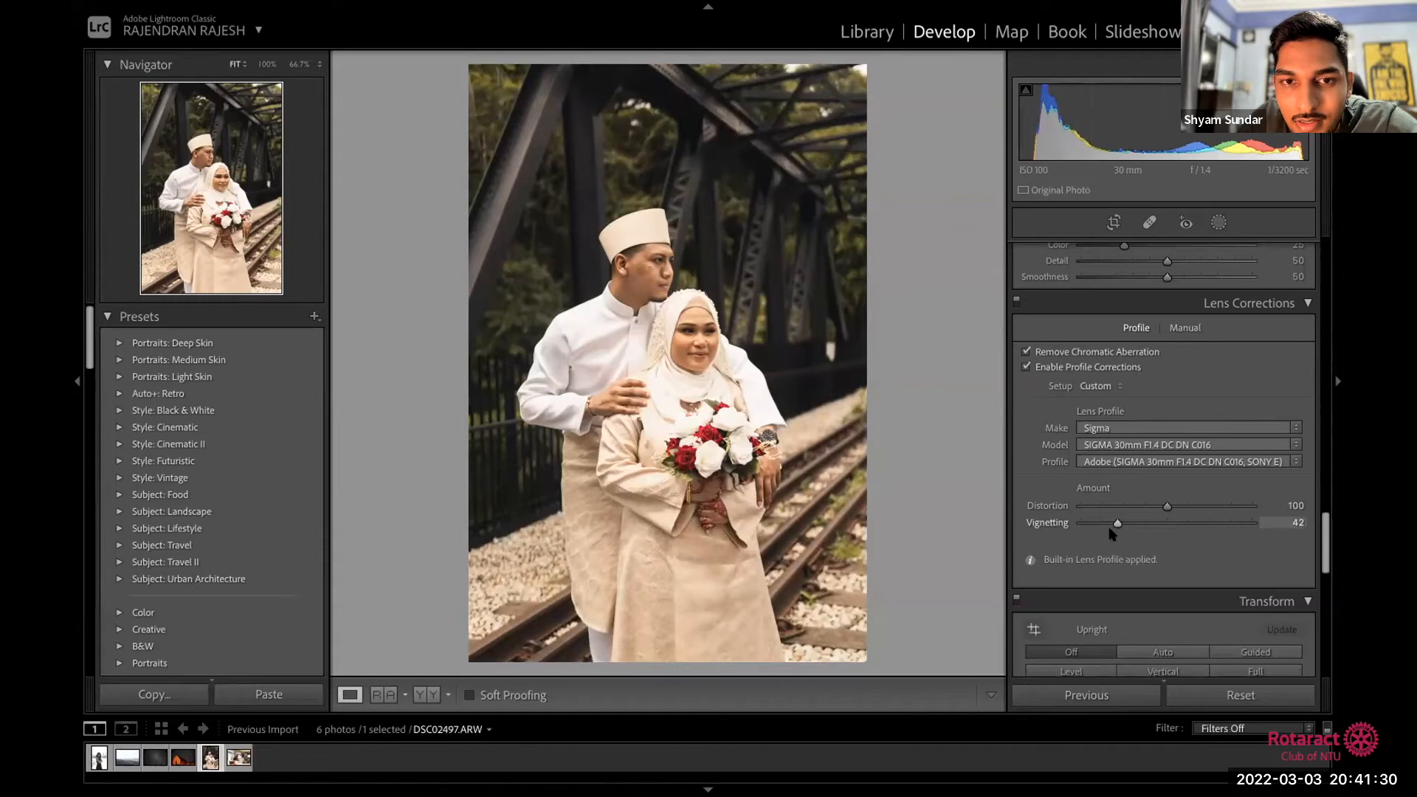
mouse_move(1115, 533)
mouse_down()
mouse_move(1098, 524)
mouse_move(1114, 524)
mouse_up()
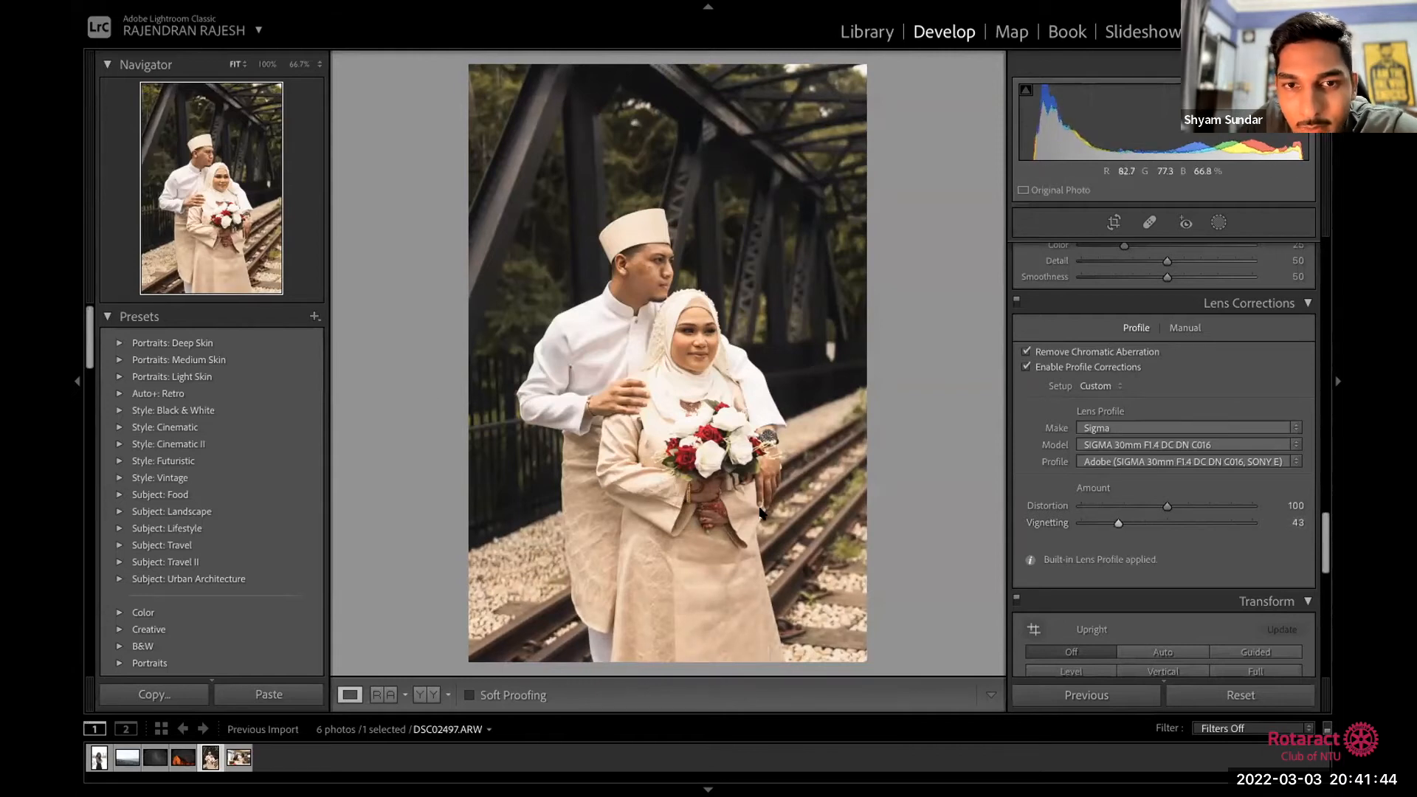
Step: Bring the Transform settings into view and rotate the photo slightly counter-clockwise with Crop & Straighten, applying the crop
scroll(1255, 506, up, 1)
drag(1325, 533, 1325, 573)
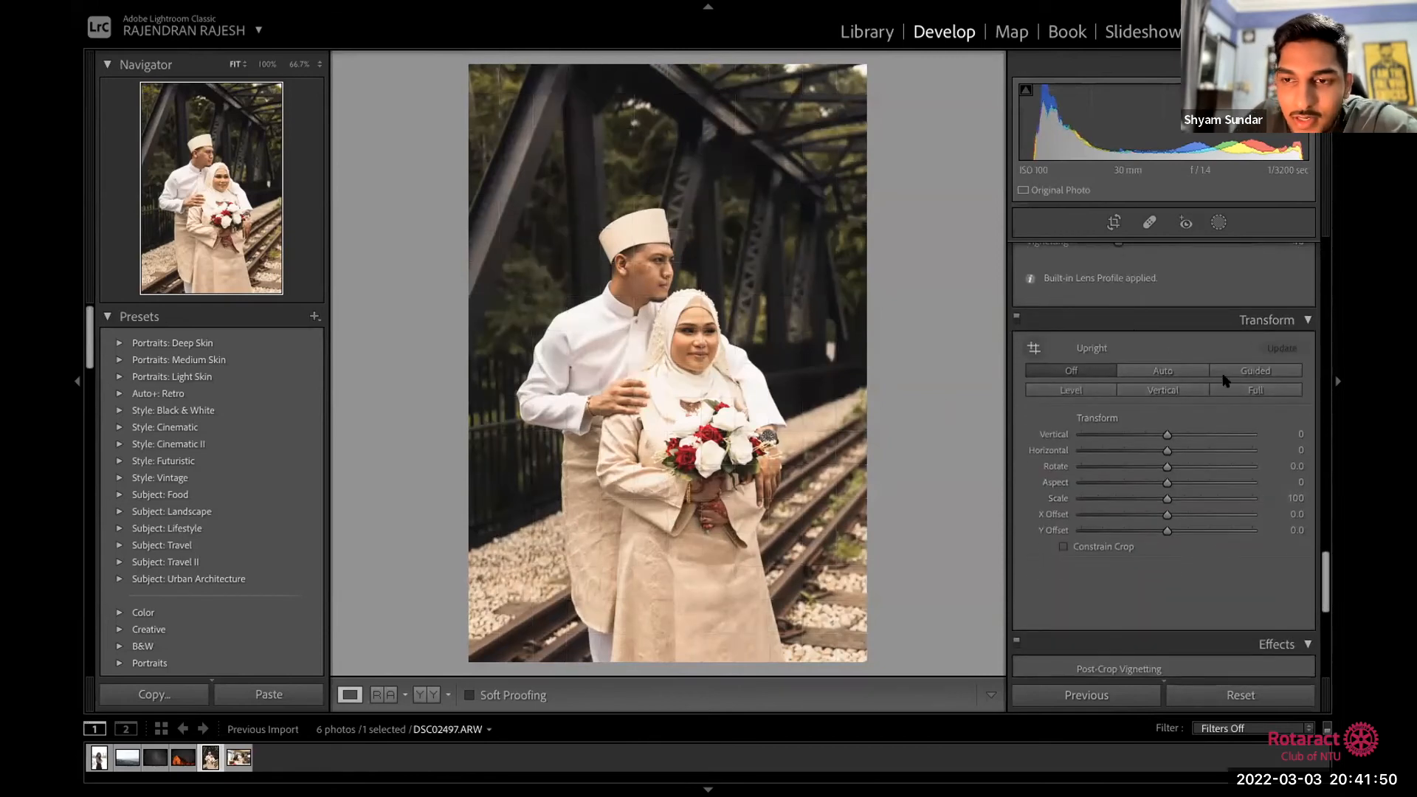
click(1114, 222)
drag(820, 671, 901, 587)
key(Return)
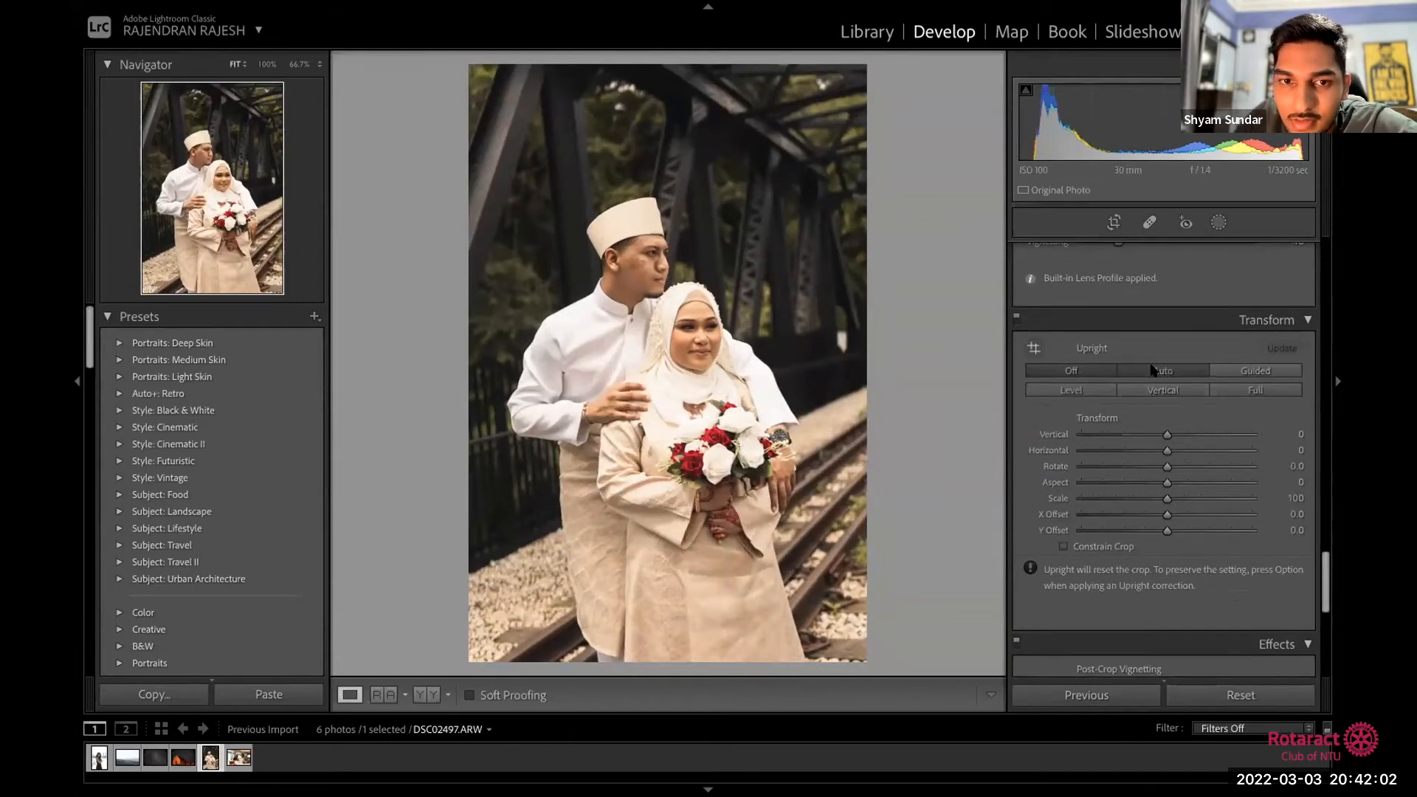
Step: Straighten the photo with the Auto Upright correction, comparing it with an undo, and open the crop overlay to check the image edges
click(1154, 369)
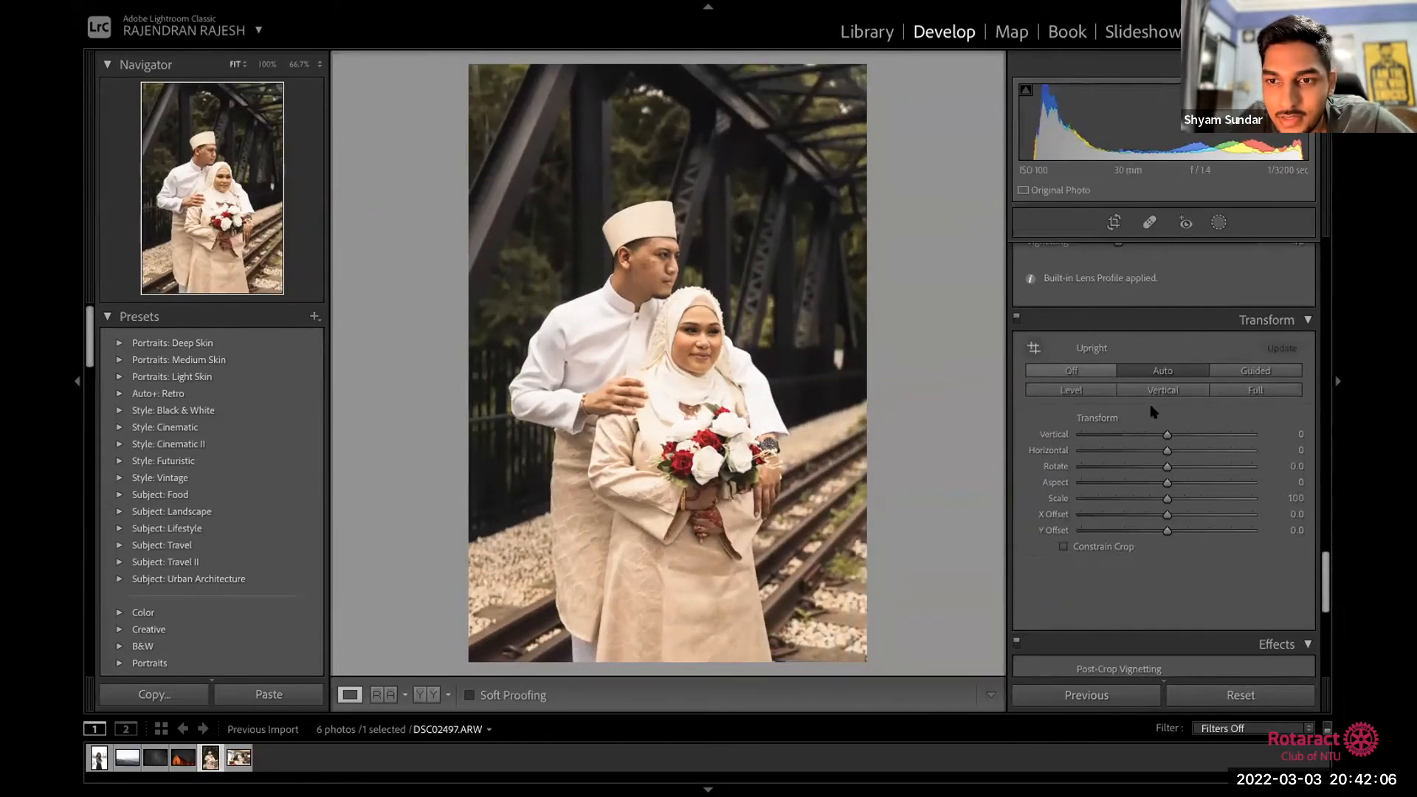
key(super+z)
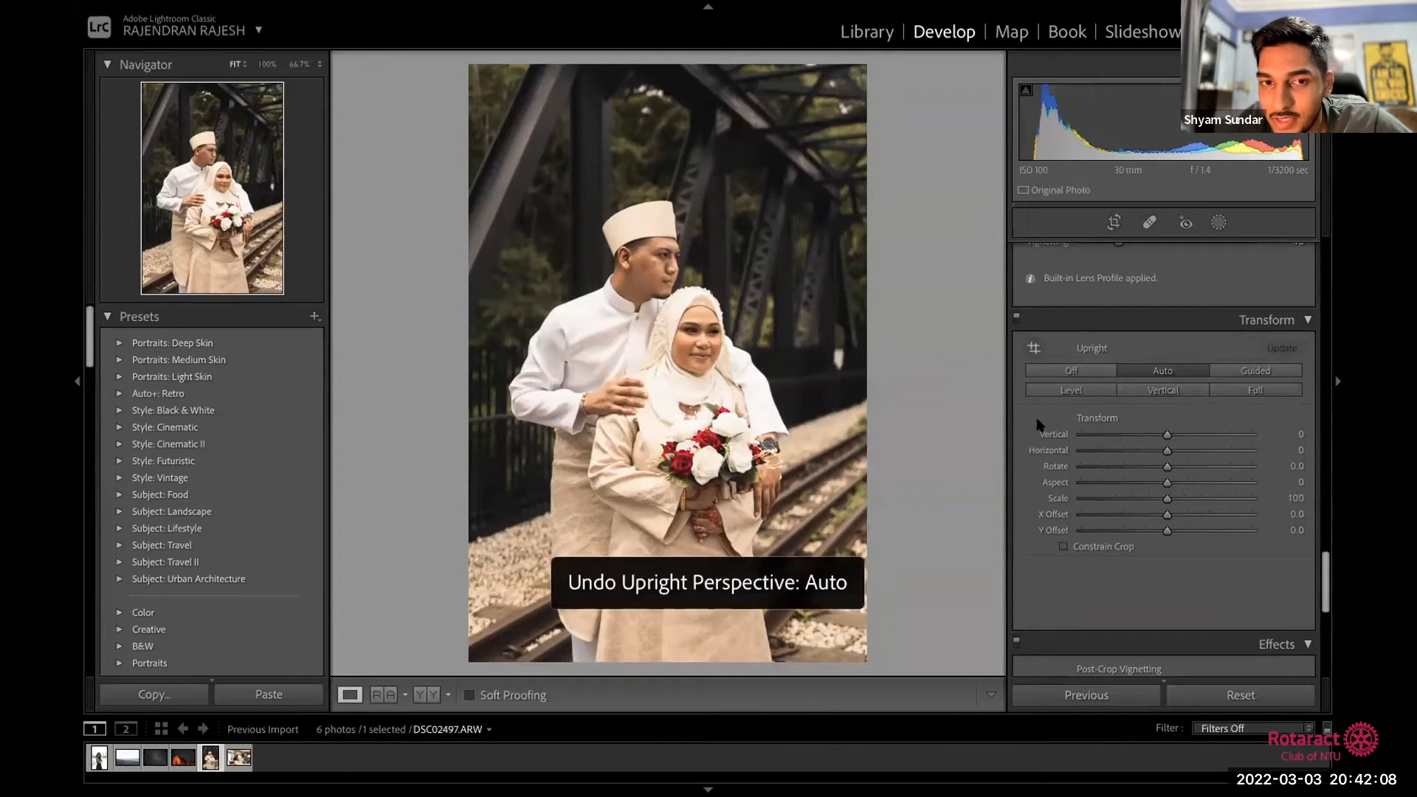
click(1173, 372)
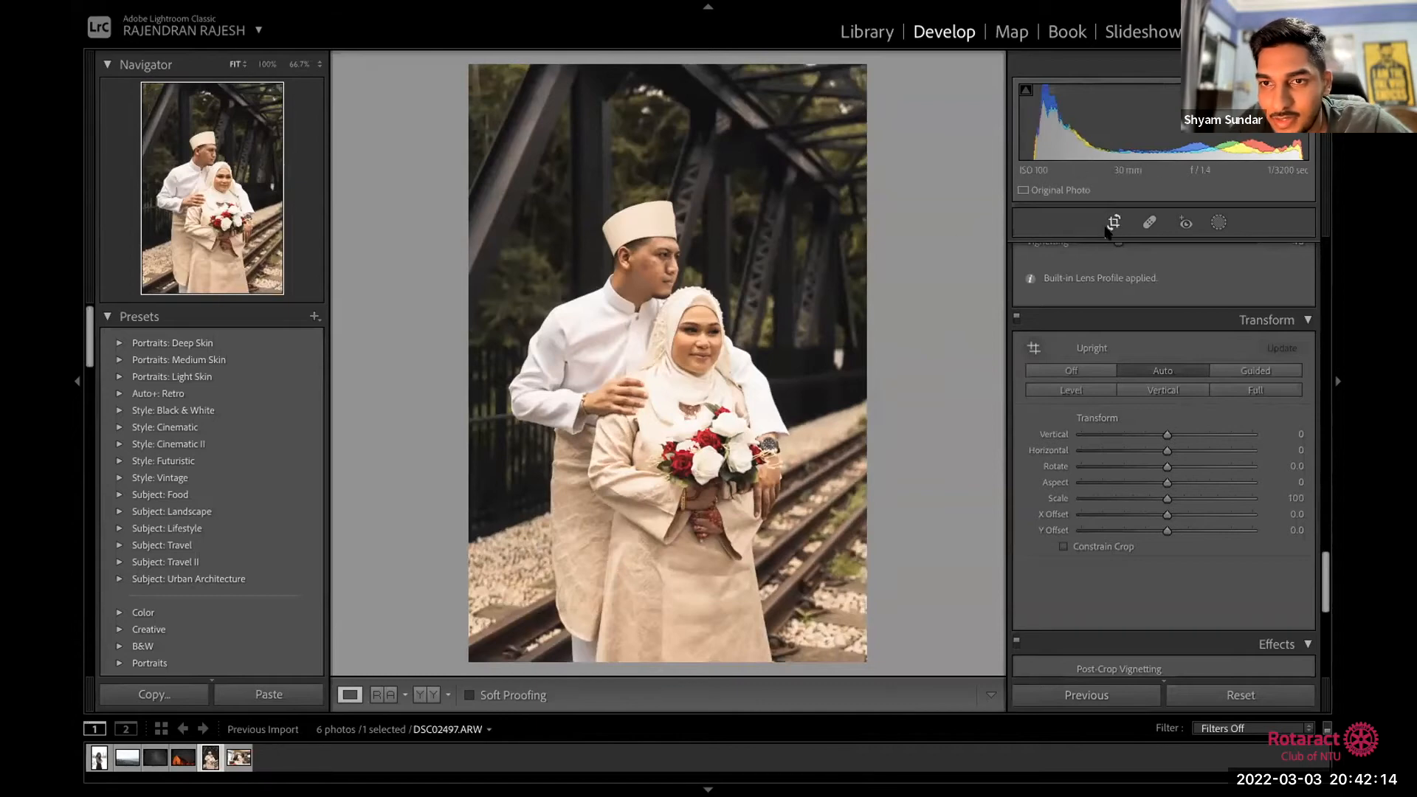
click(1114, 222)
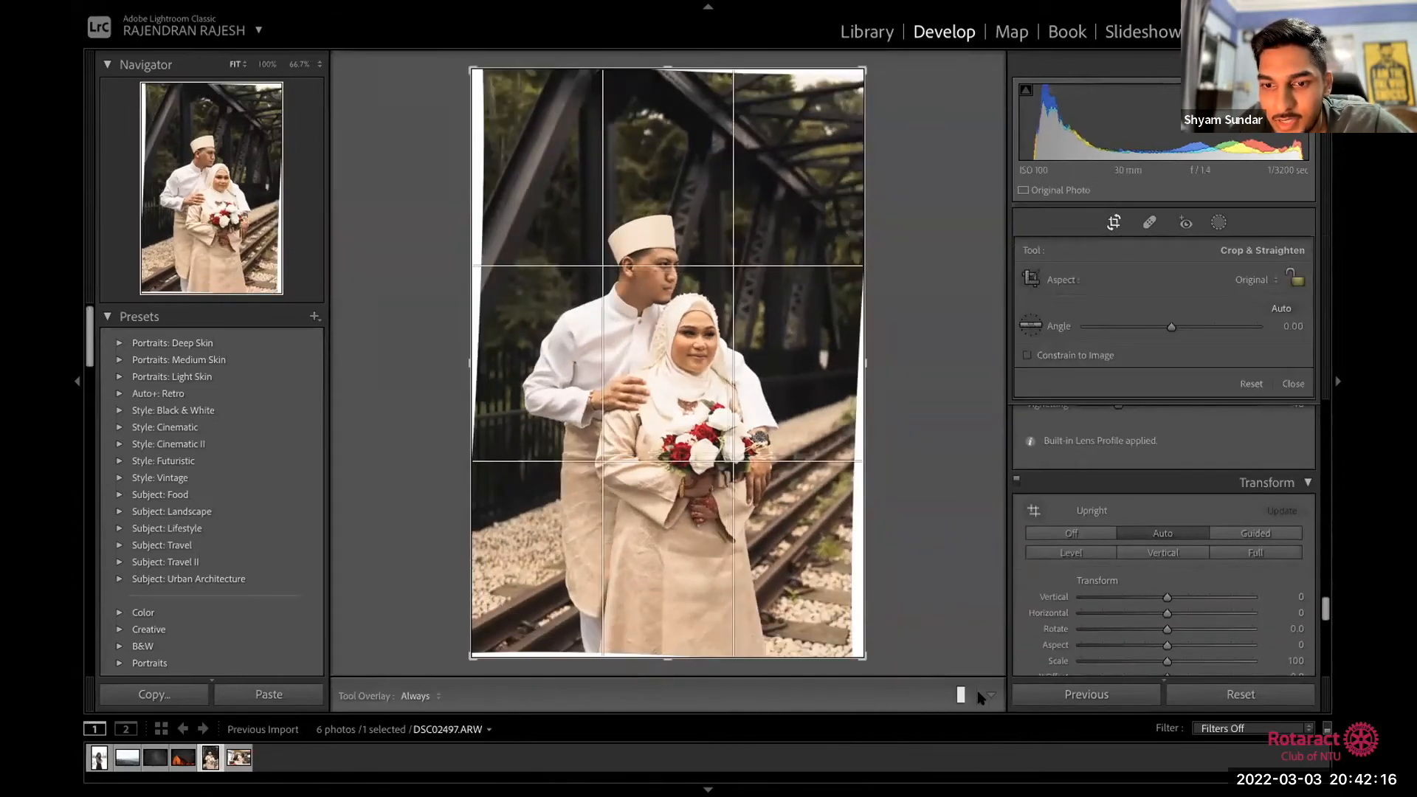
Step: Turn the Upright correction off and reset the Crop & Straighten adjustment to the full original frame
click(976, 695)
scroll(1060, 411, down, 1)
key(ctrl+z)
click(1071, 370)
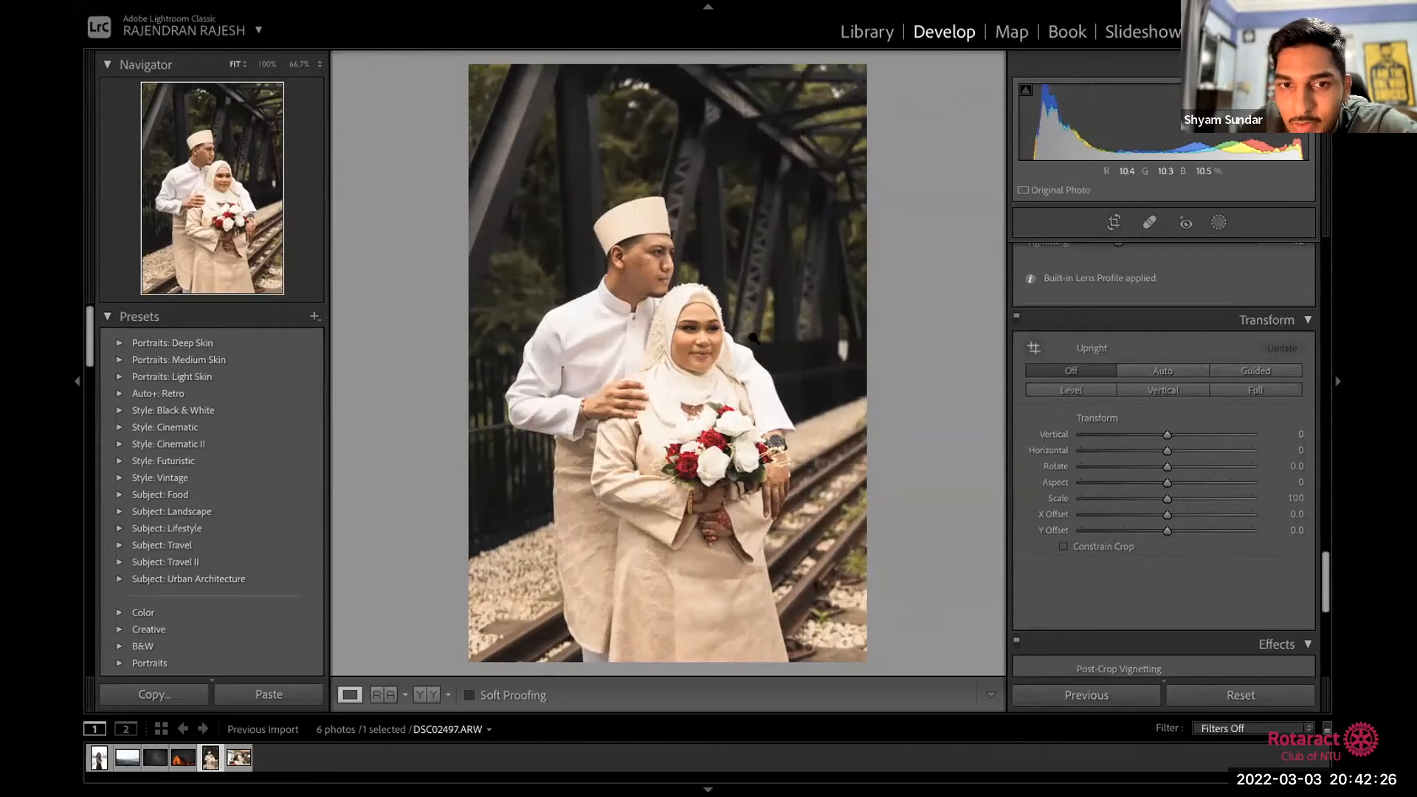
click(1114, 222)
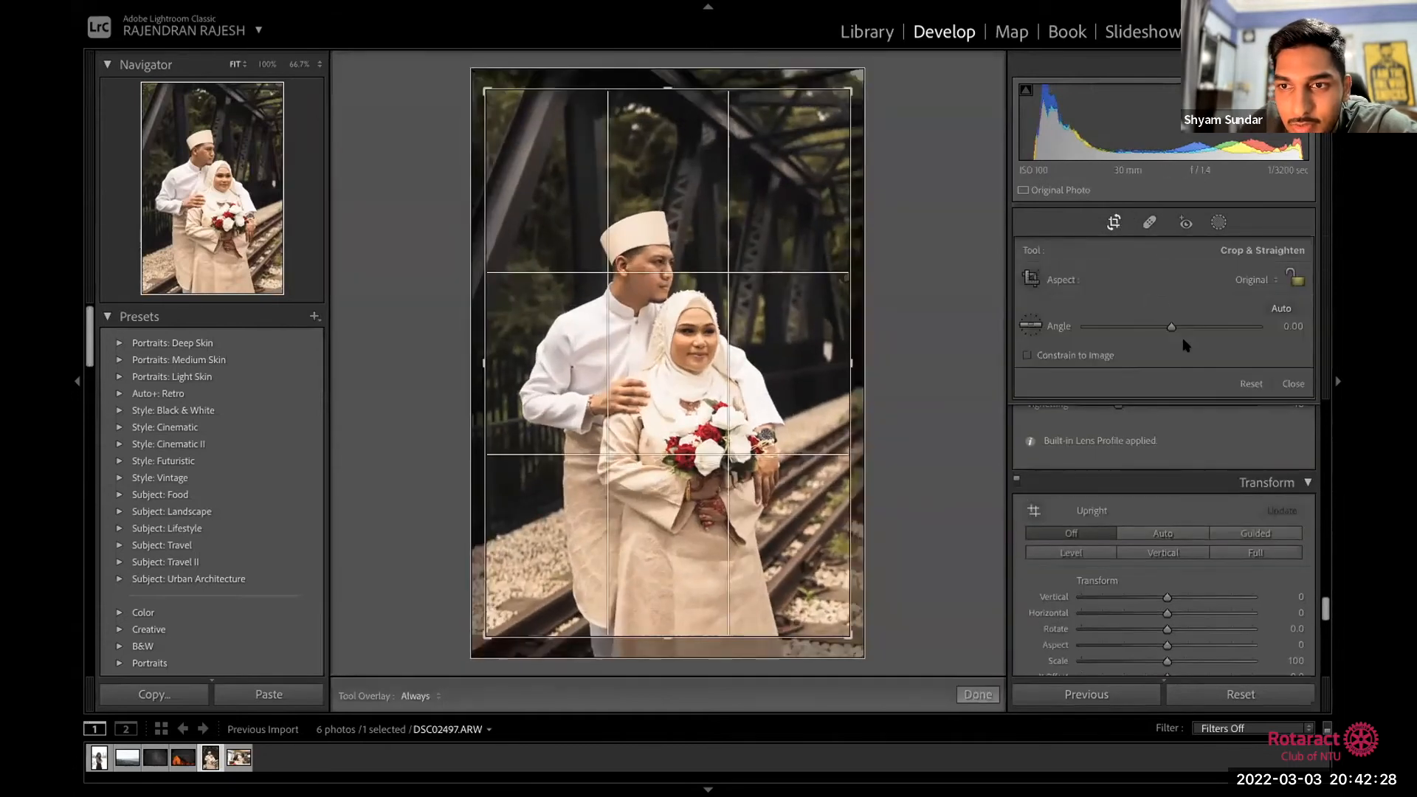
click(1246, 383)
click(1285, 383)
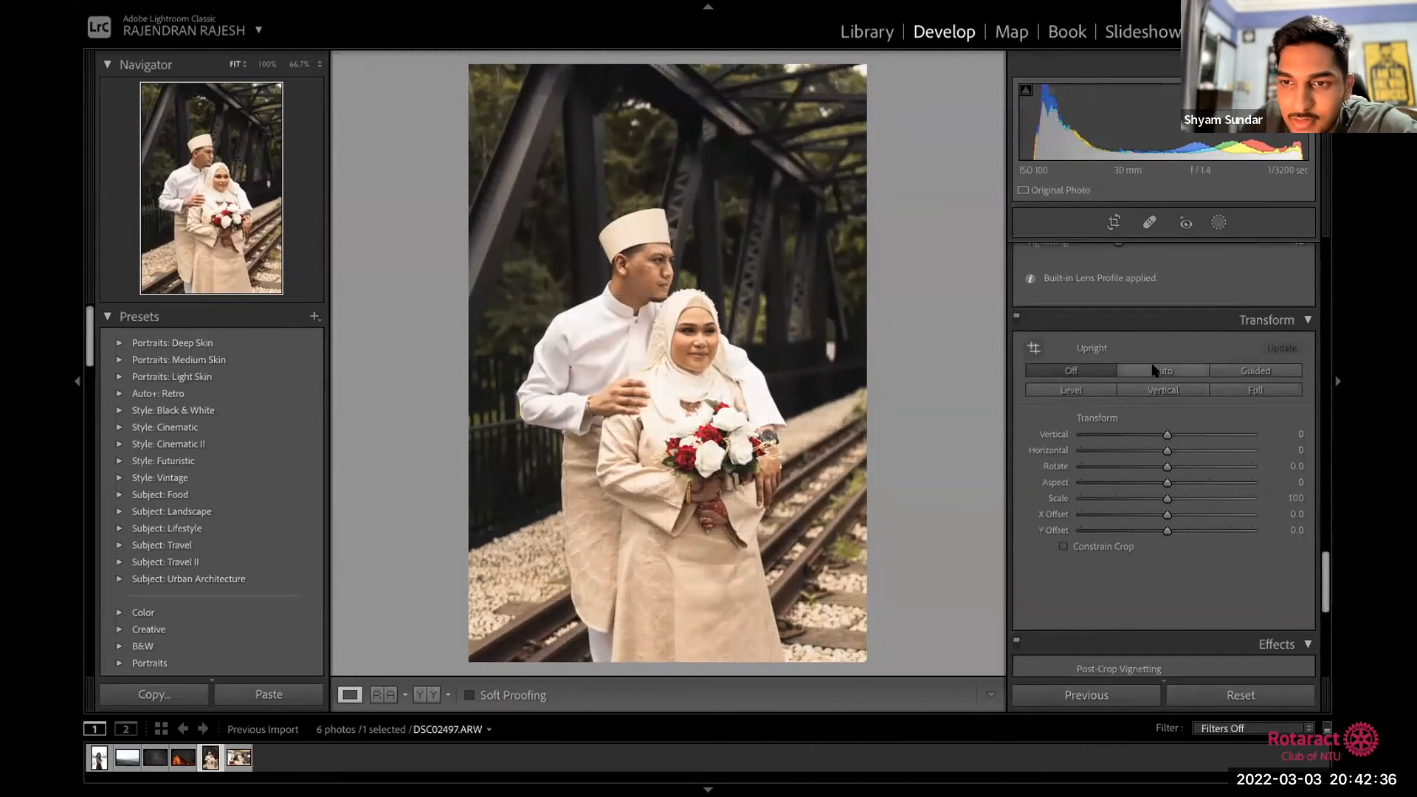
Step: Try a post-crop vignette with Amount -78 and Midpoint 75
drag(1323, 565, 1323, 613)
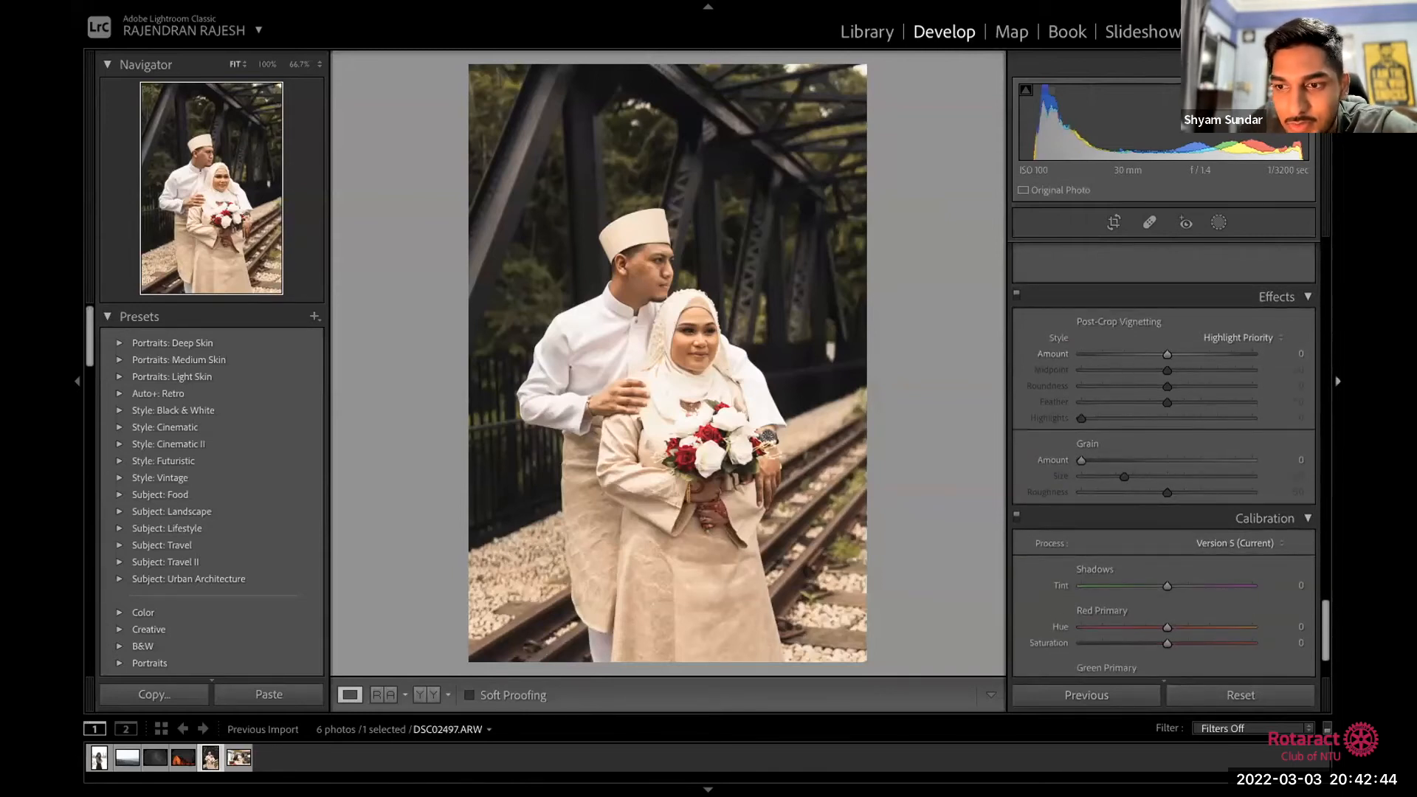
mouse_move(1325, 605)
mouse_down()
mouse_move(1324, 549)
mouse_move(1324, 607)
mouse_up()
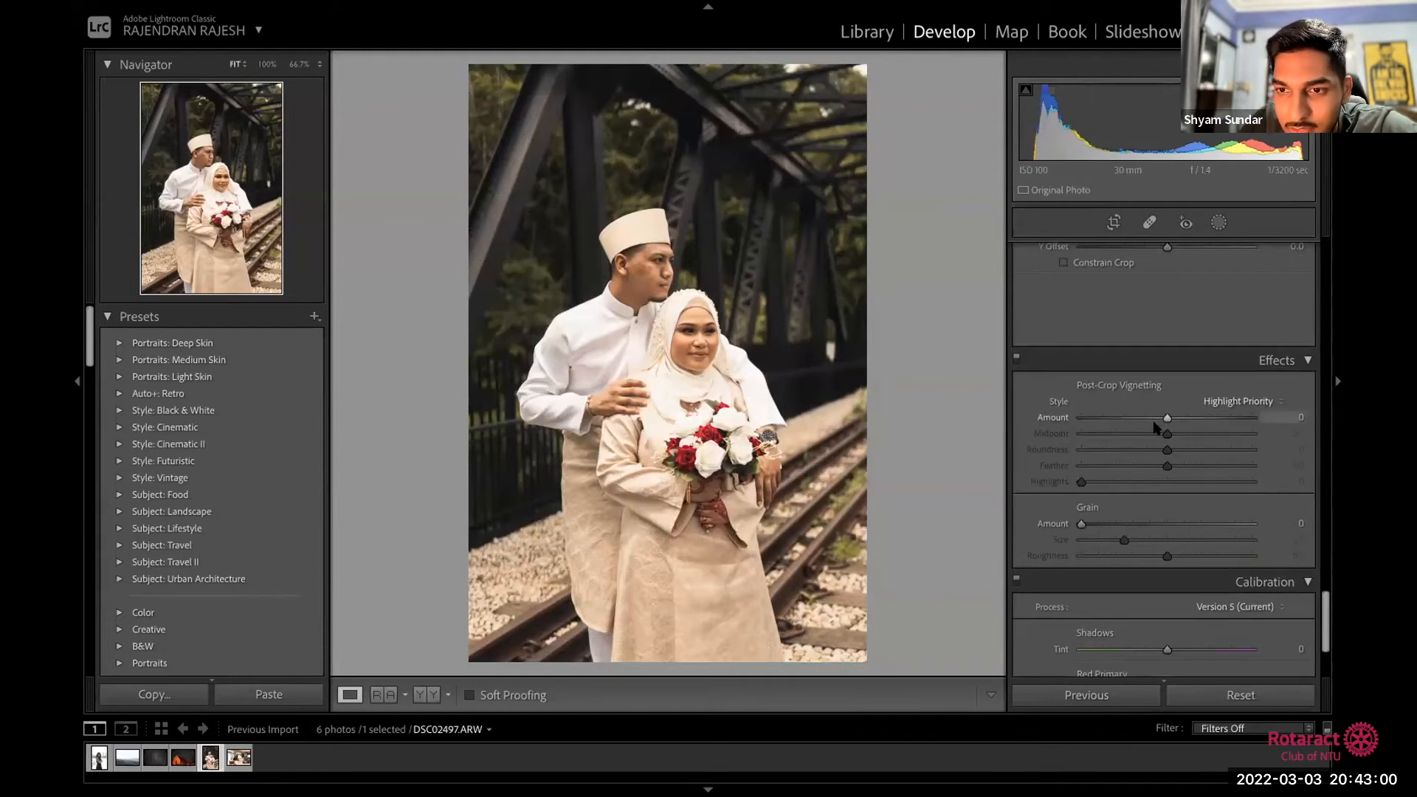
drag(1168, 422, 1101, 418)
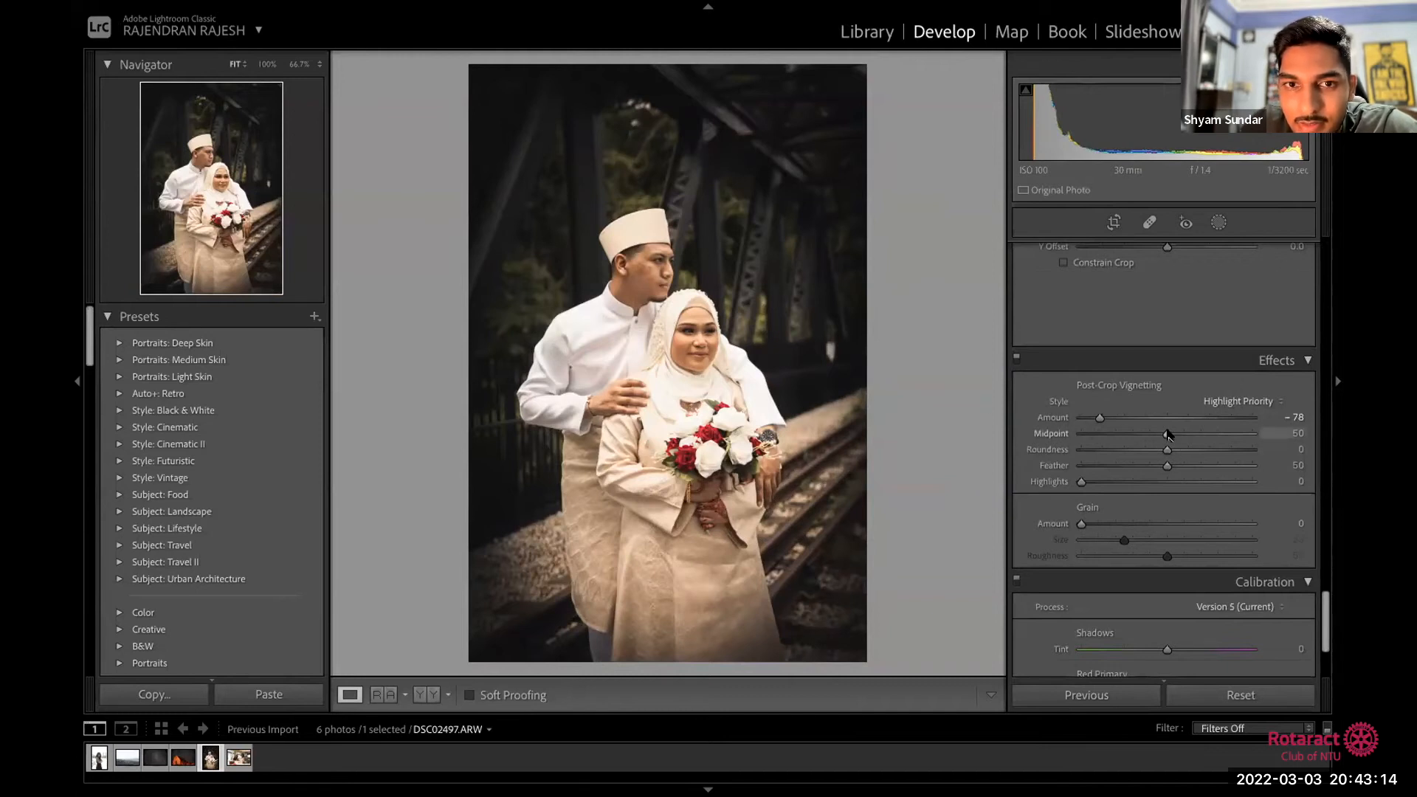
drag(1169, 435, 1201, 439)
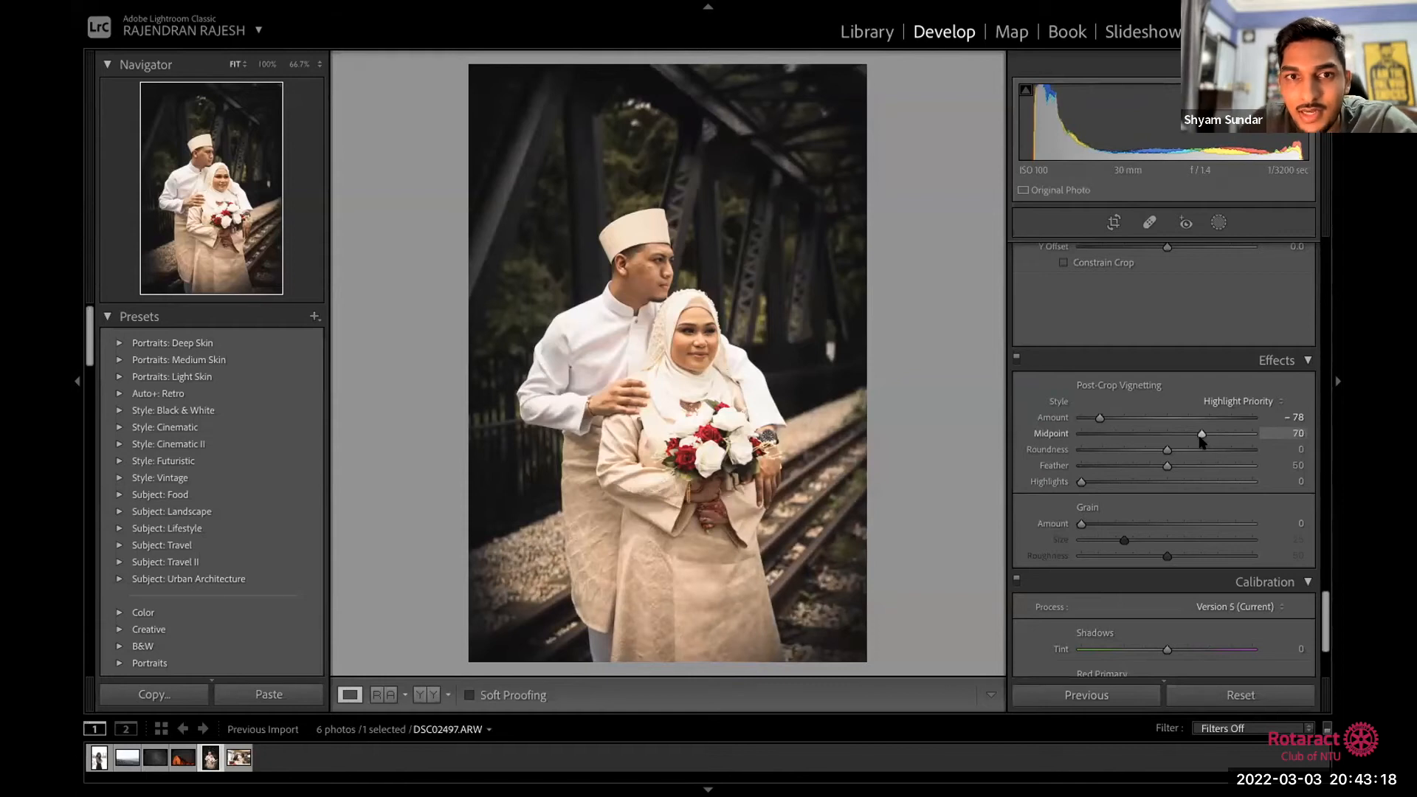
drag(1204, 442, 1206, 441)
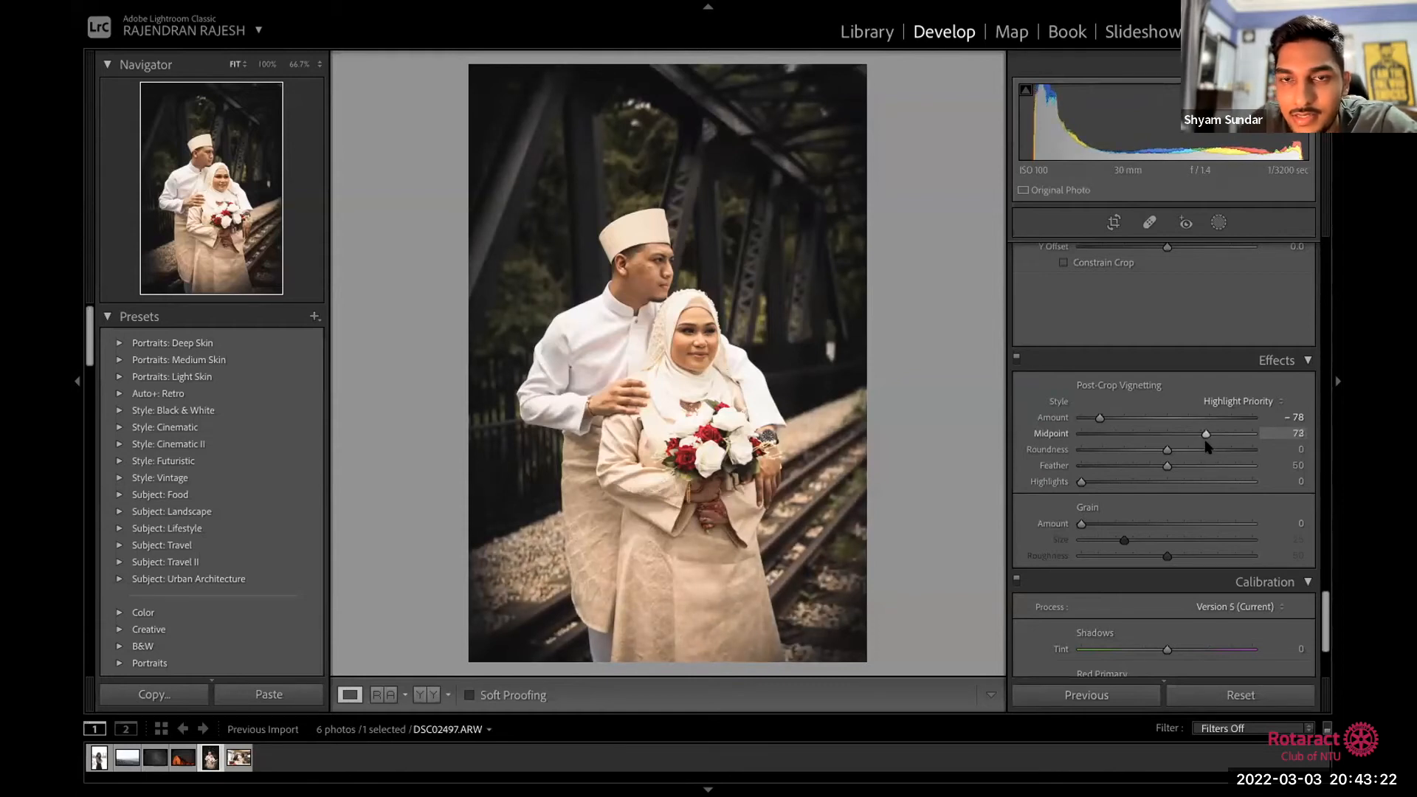
drag(1207, 446, 1212, 453)
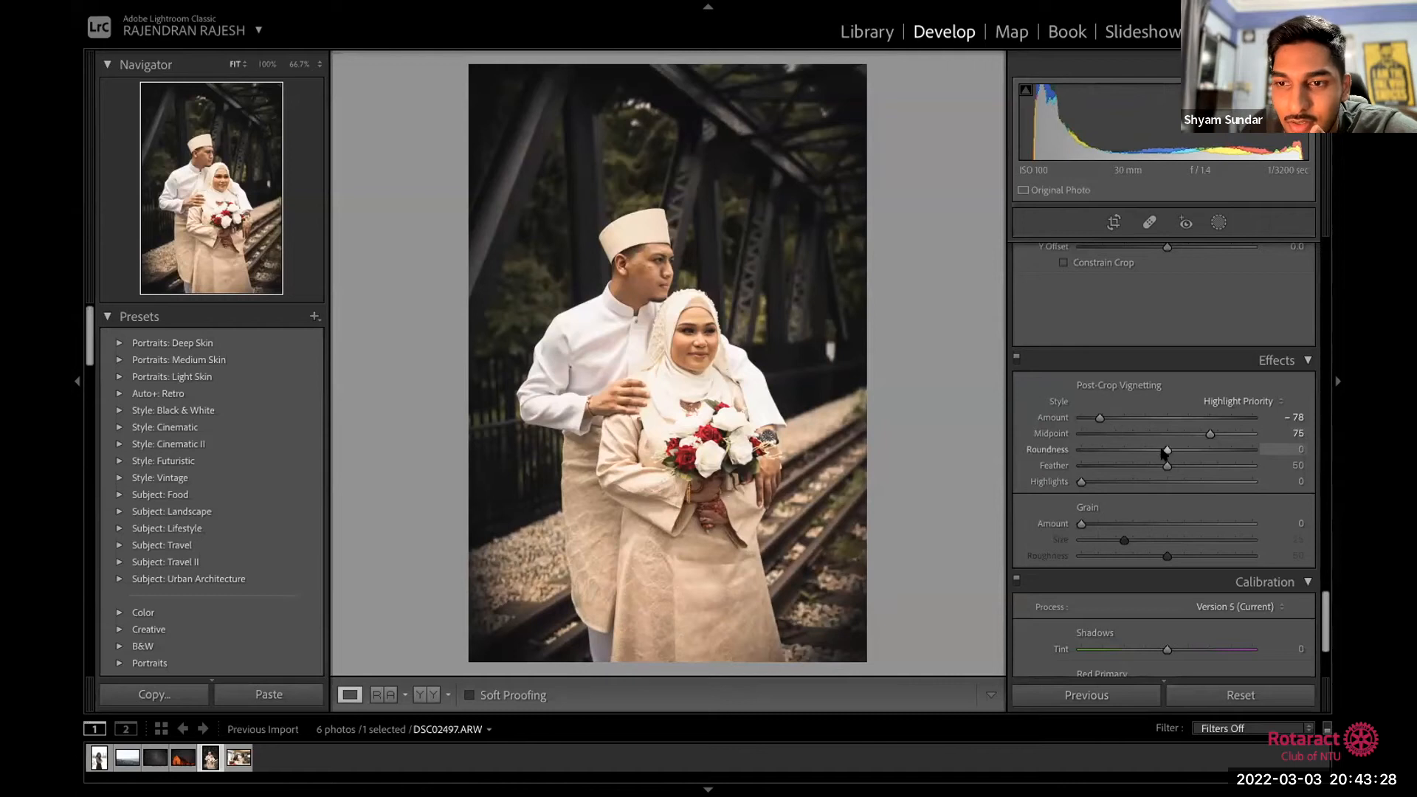
Step: Try the vignette's Roundness at -30, and reset Roundness and Midpoint to their defaults of 0 and 50
mouse_move(1165, 452)
mouse_down()
mouse_move(1188, 454)
mouse_move(1112, 458)
mouse_move(1246, 468)
mouse_move(1141, 456)
mouse_up()
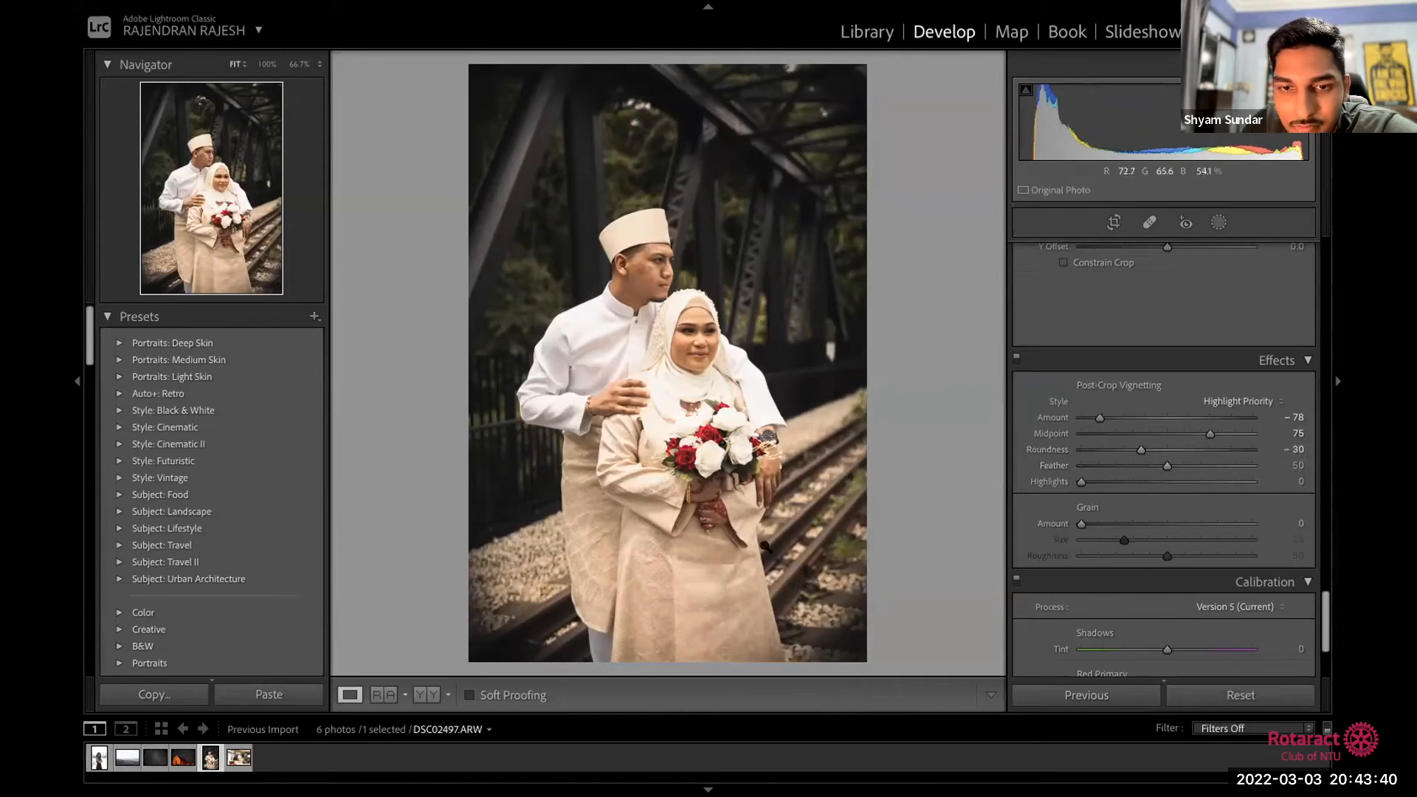
double_click(1137, 452)
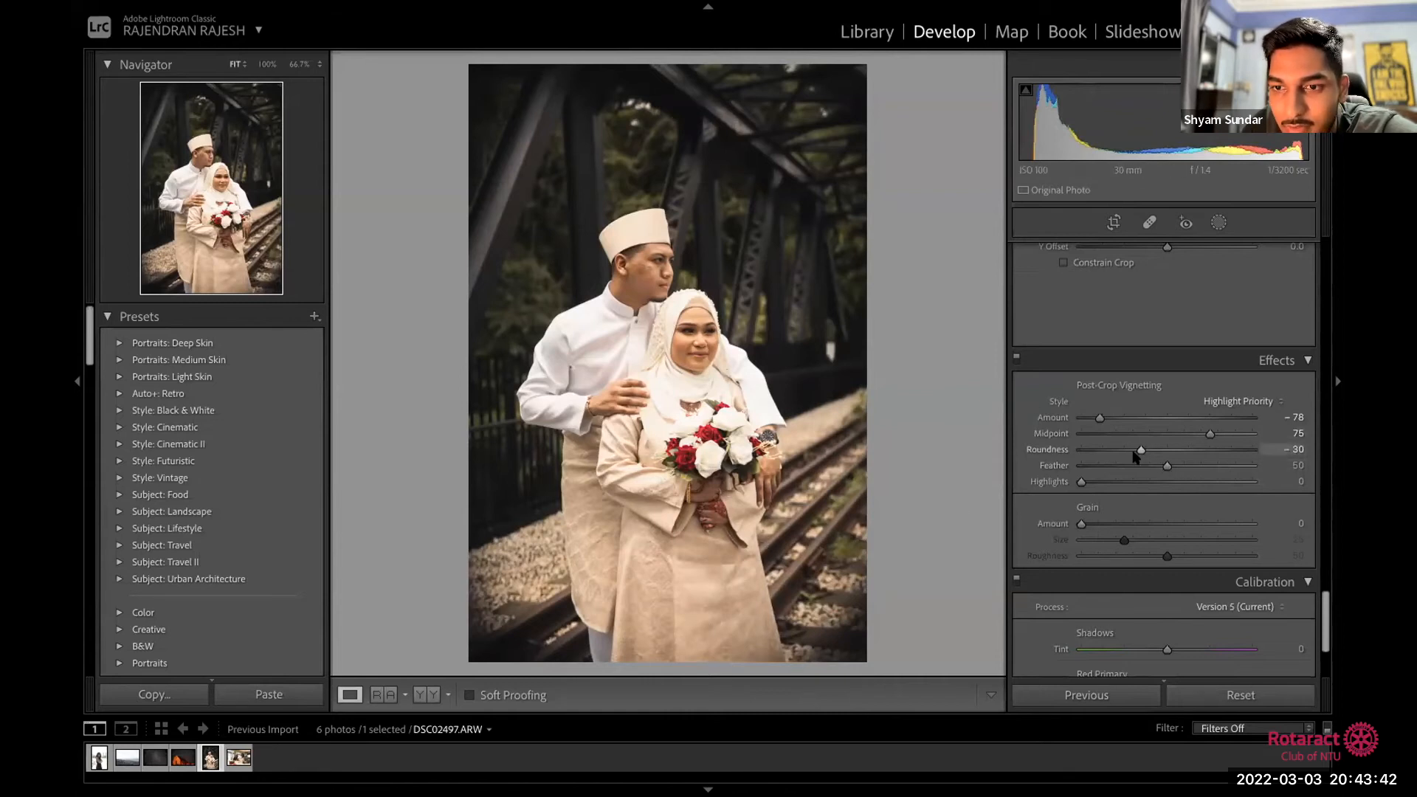
double_click(1211, 435)
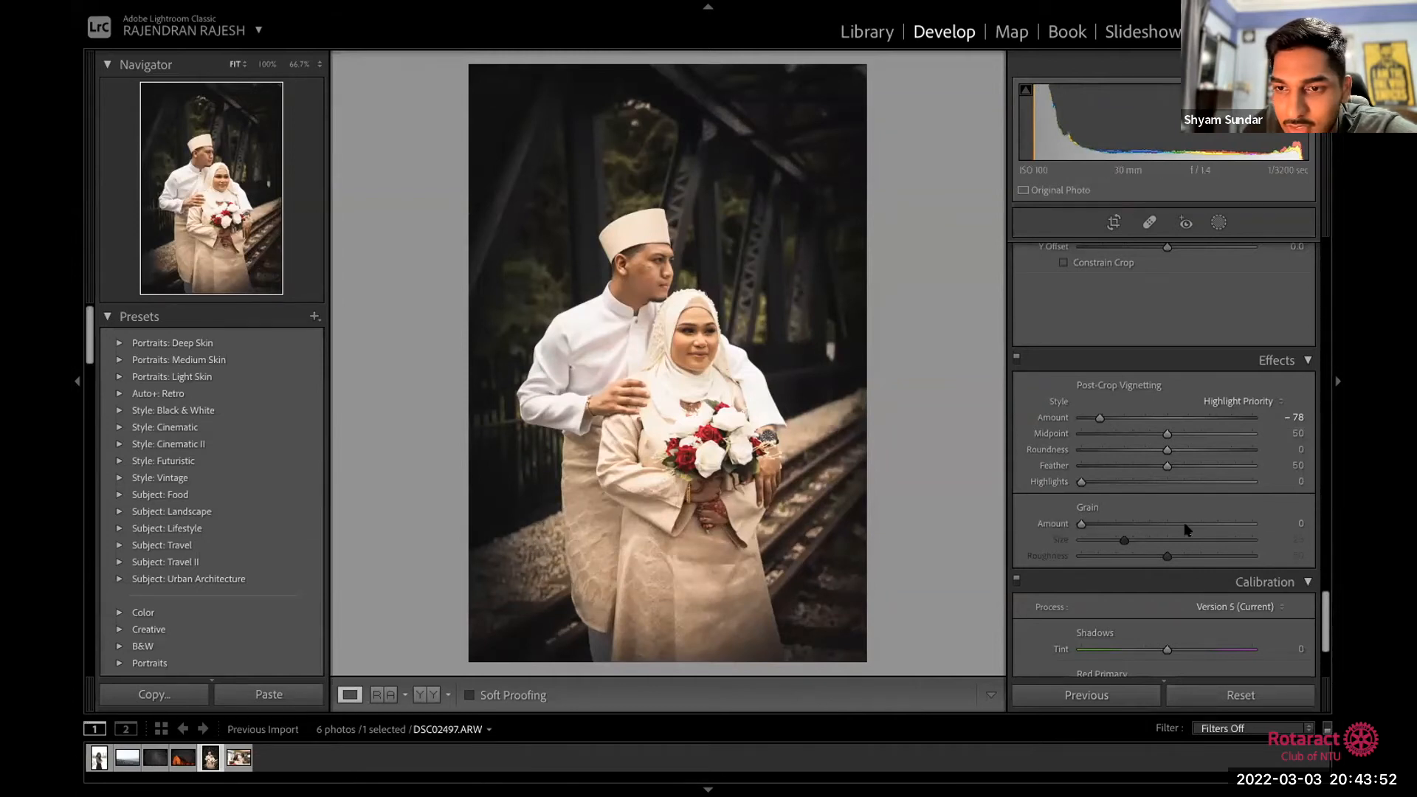
Step: Try the vignette's Feather at 5 and 91, and return the vignette Amount to 0
drag(1167, 467, 1089, 467)
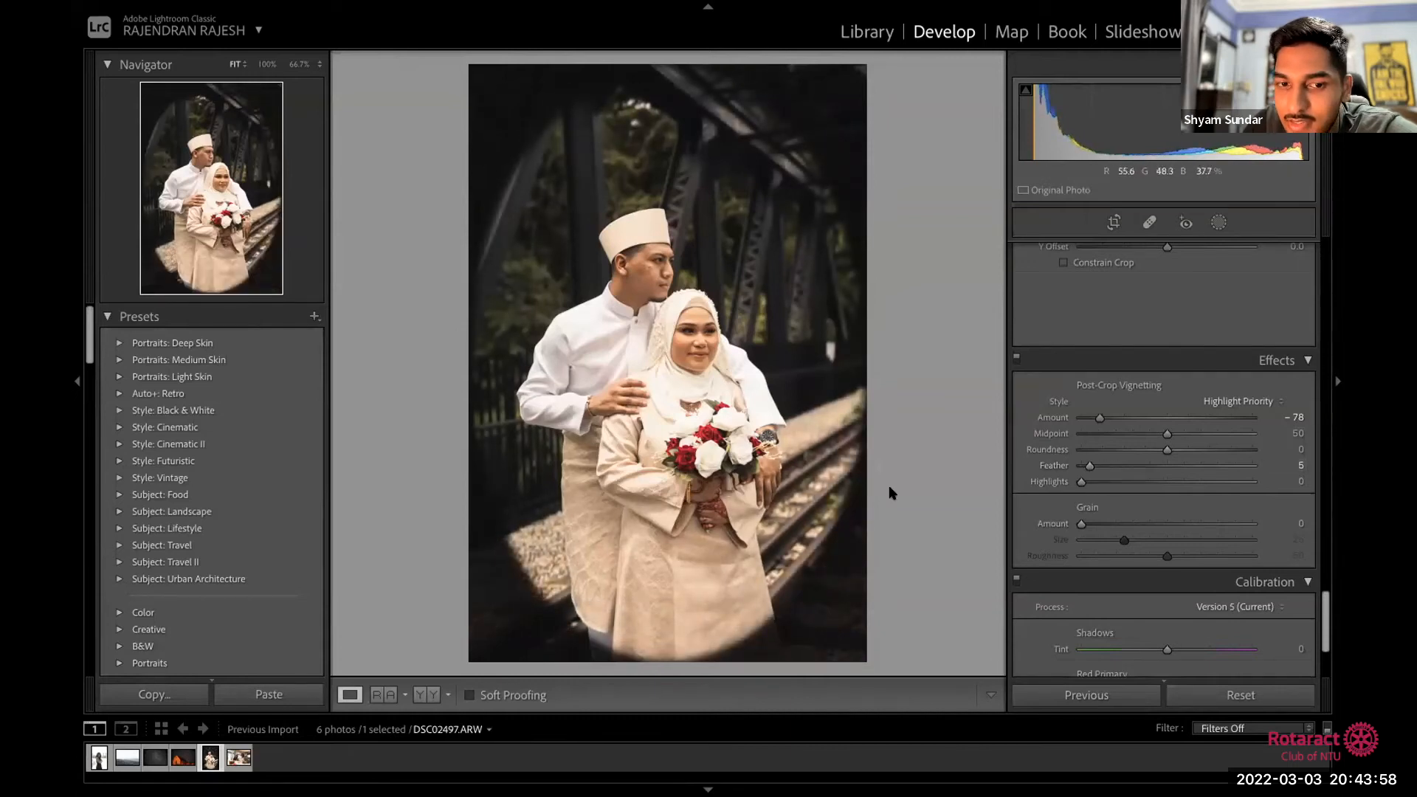
drag(1089, 467, 1237, 484)
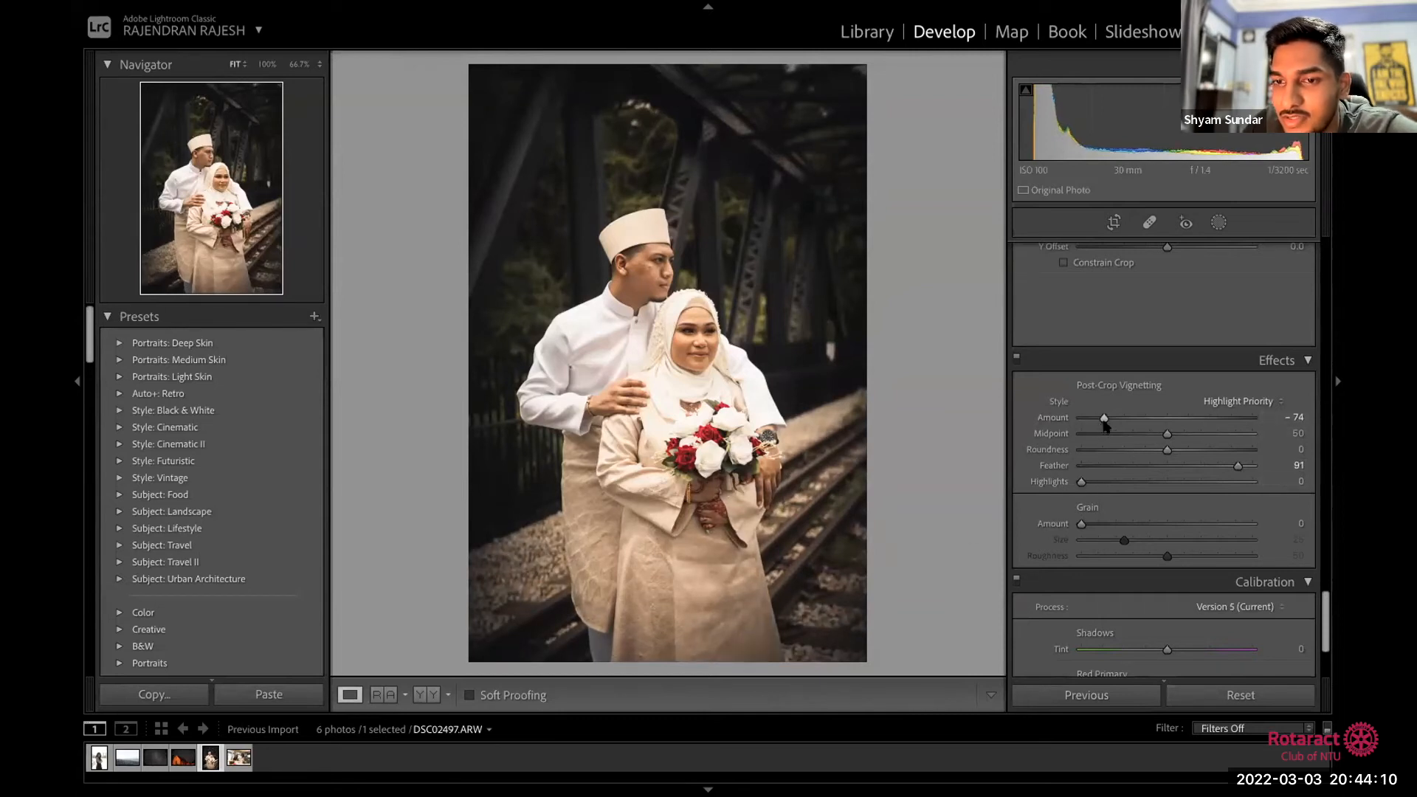
drag(1099, 417, 1167, 419)
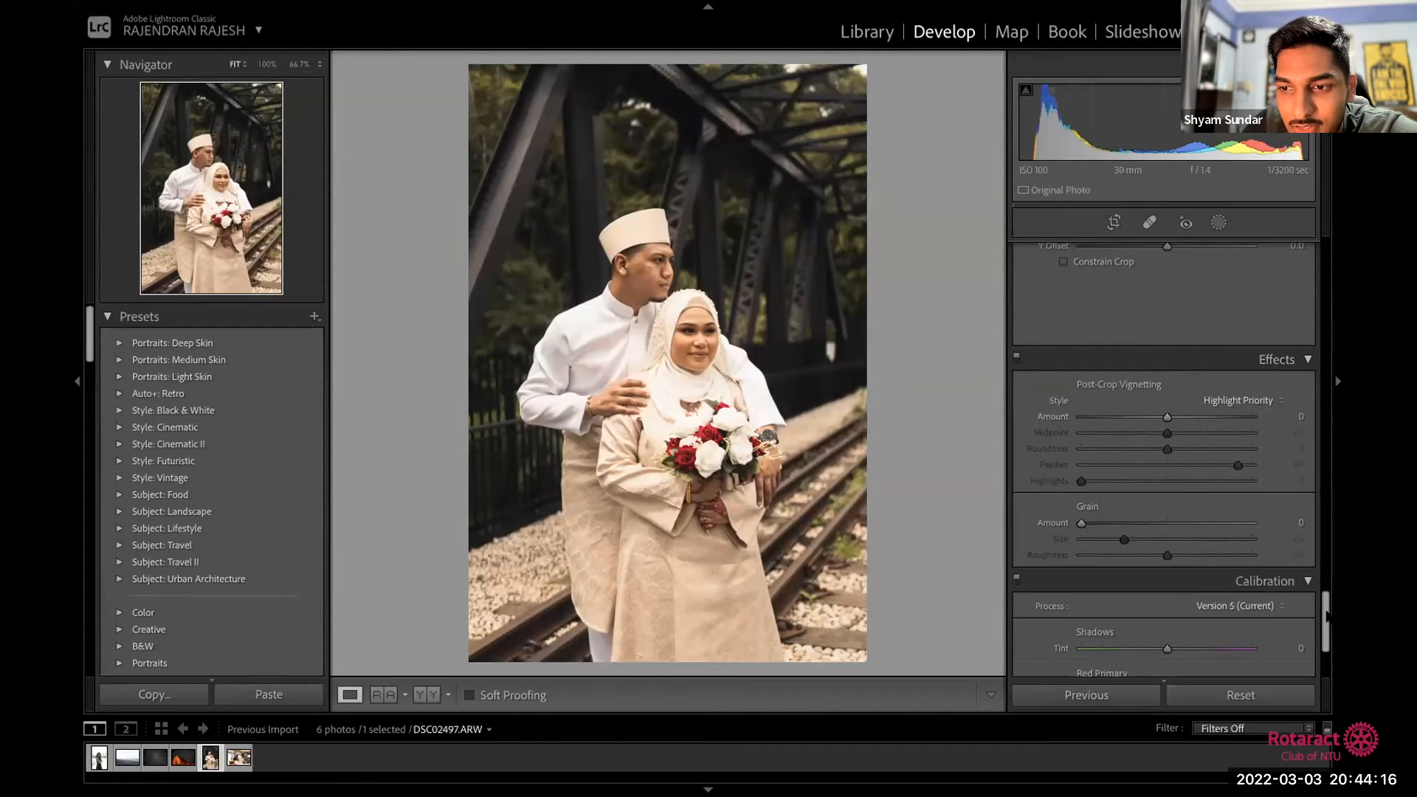
Step: Set the Blue Primary Saturation in the Calibration settings to +27
scroll(1323, 600, up, 5)
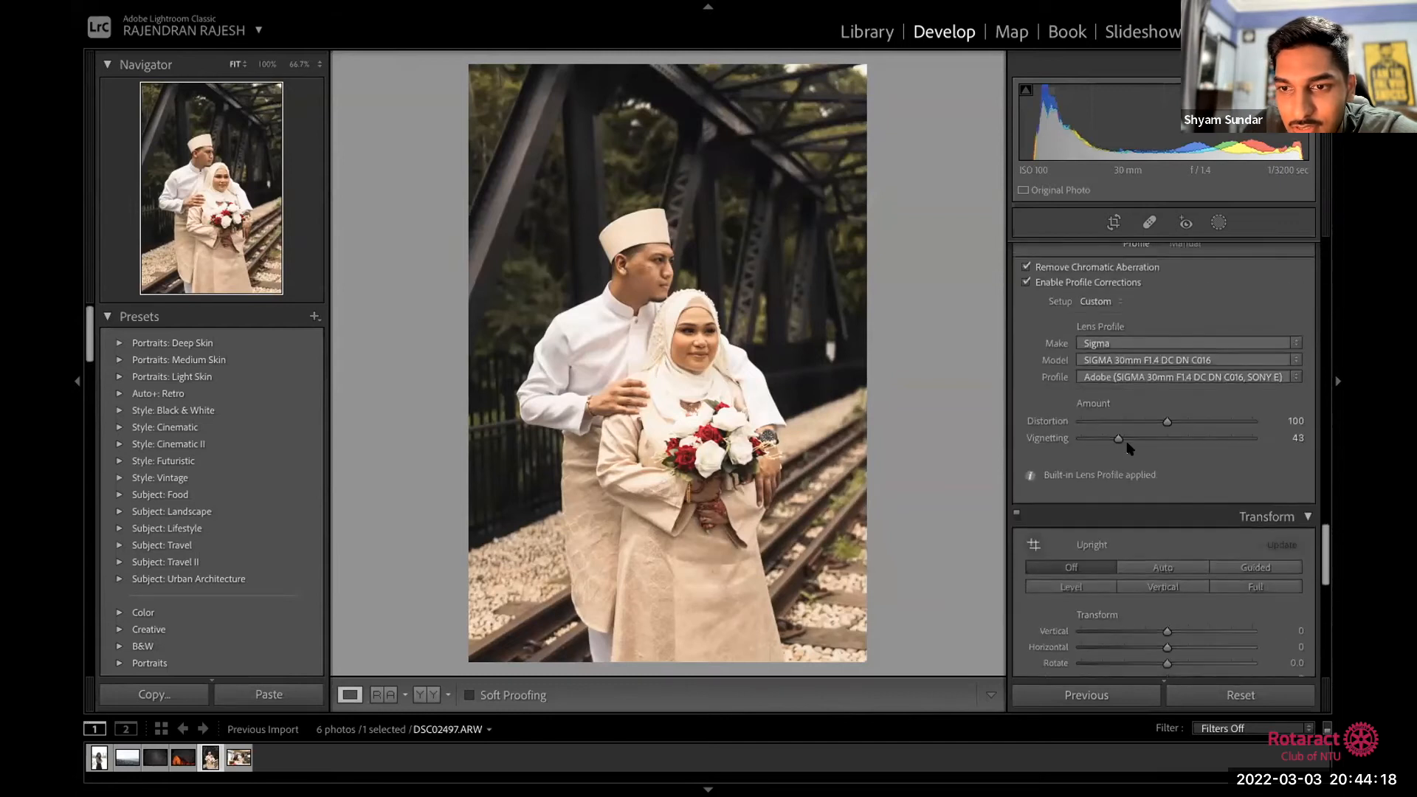
scroll(1316, 615, down, 8)
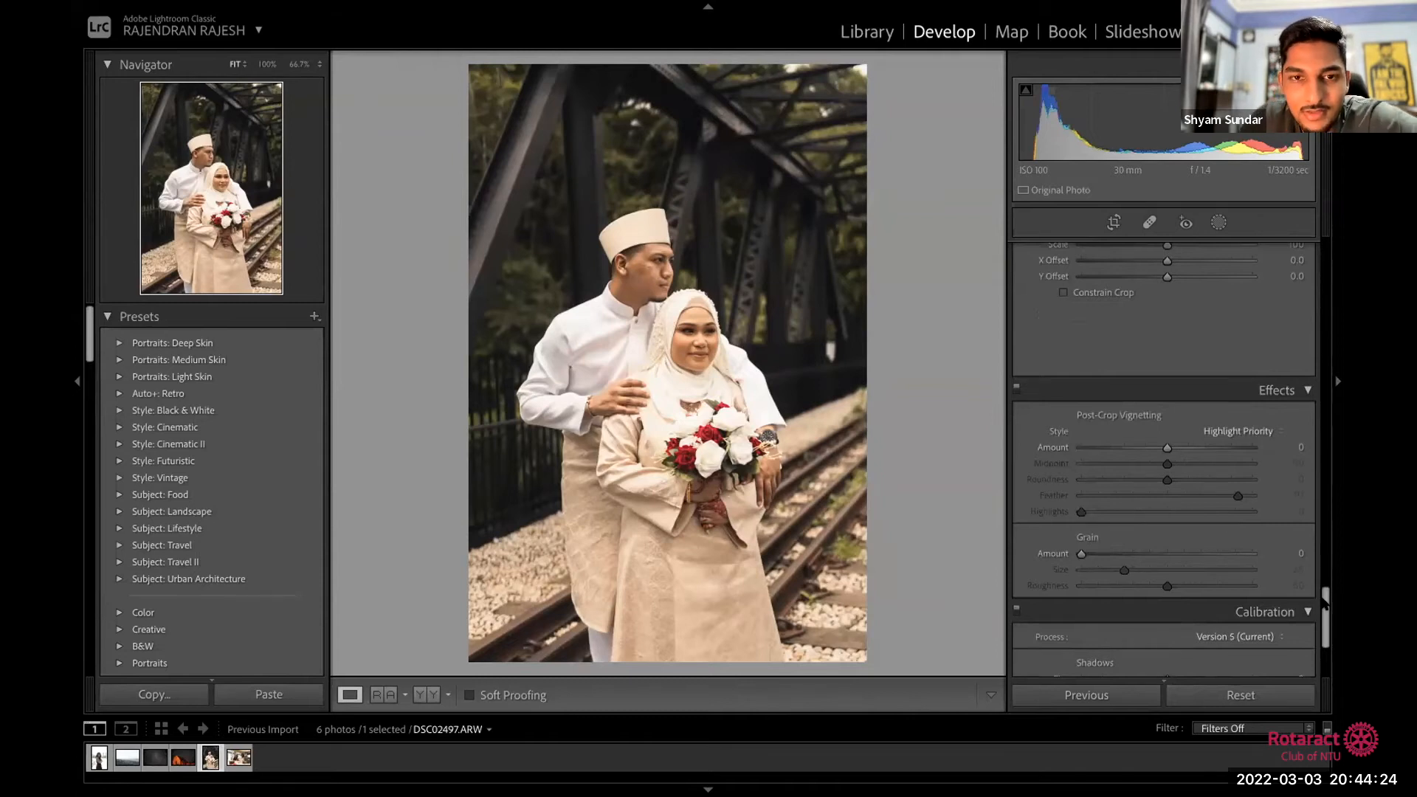
scroll(1322, 600, down, 4)
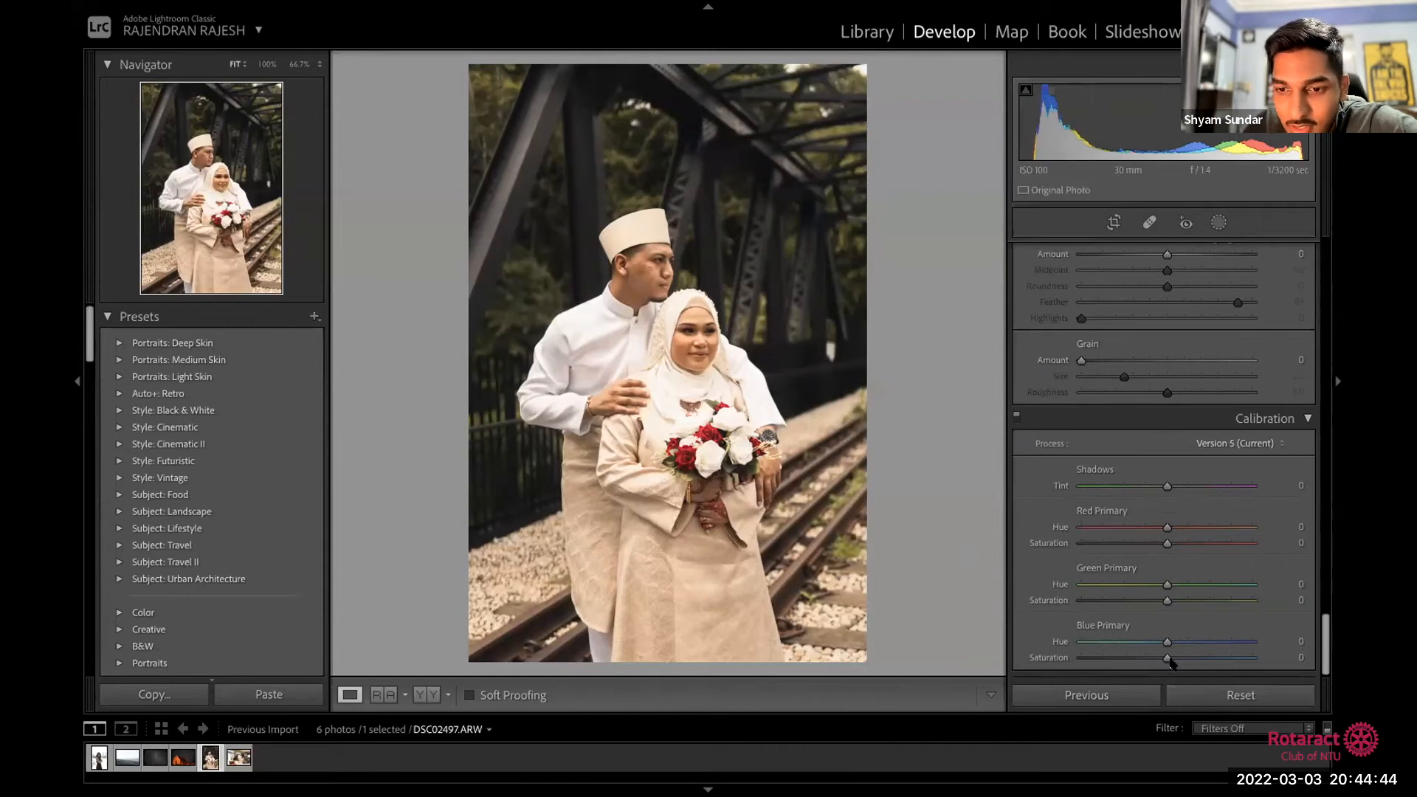
drag(1168, 665, 1195, 665)
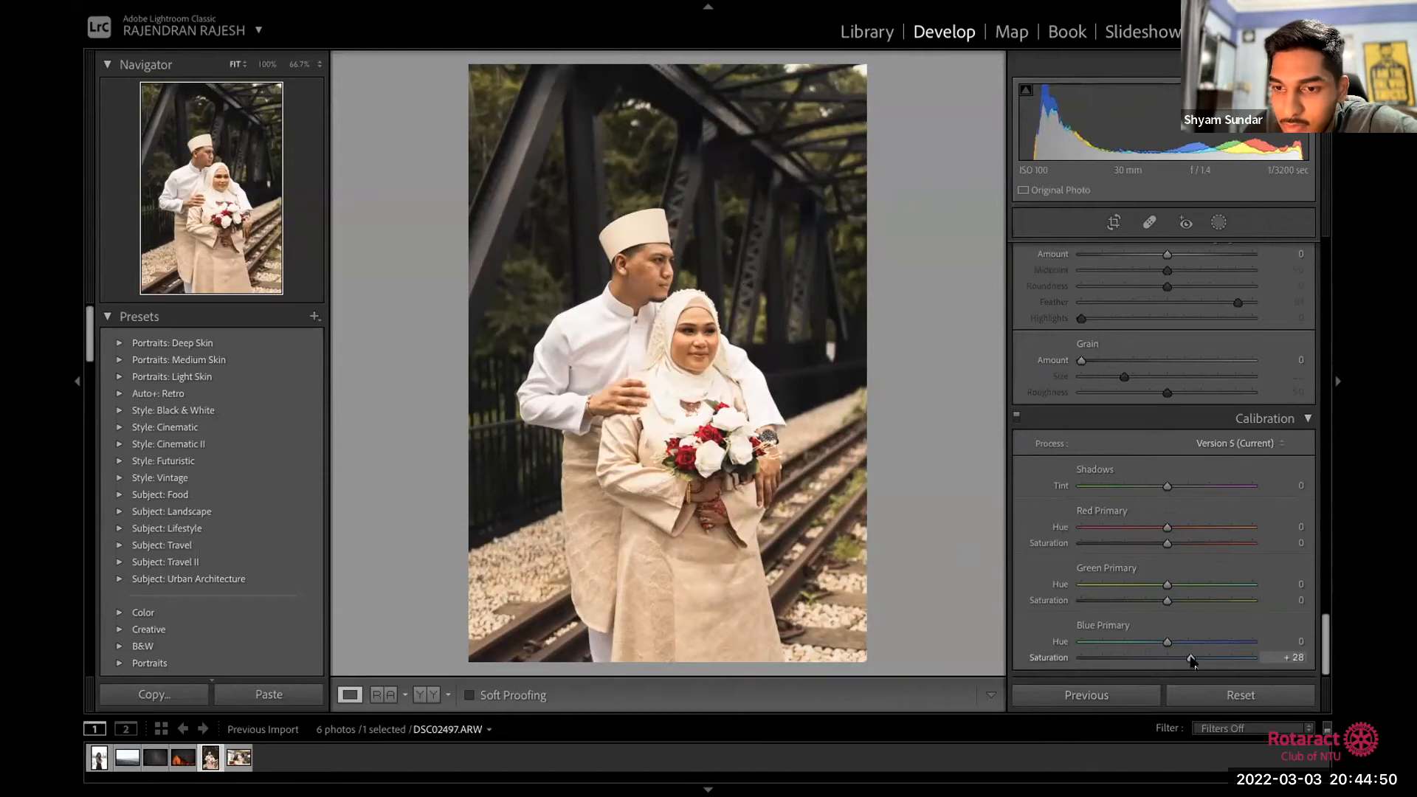
drag(1193, 662, 1192, 662)
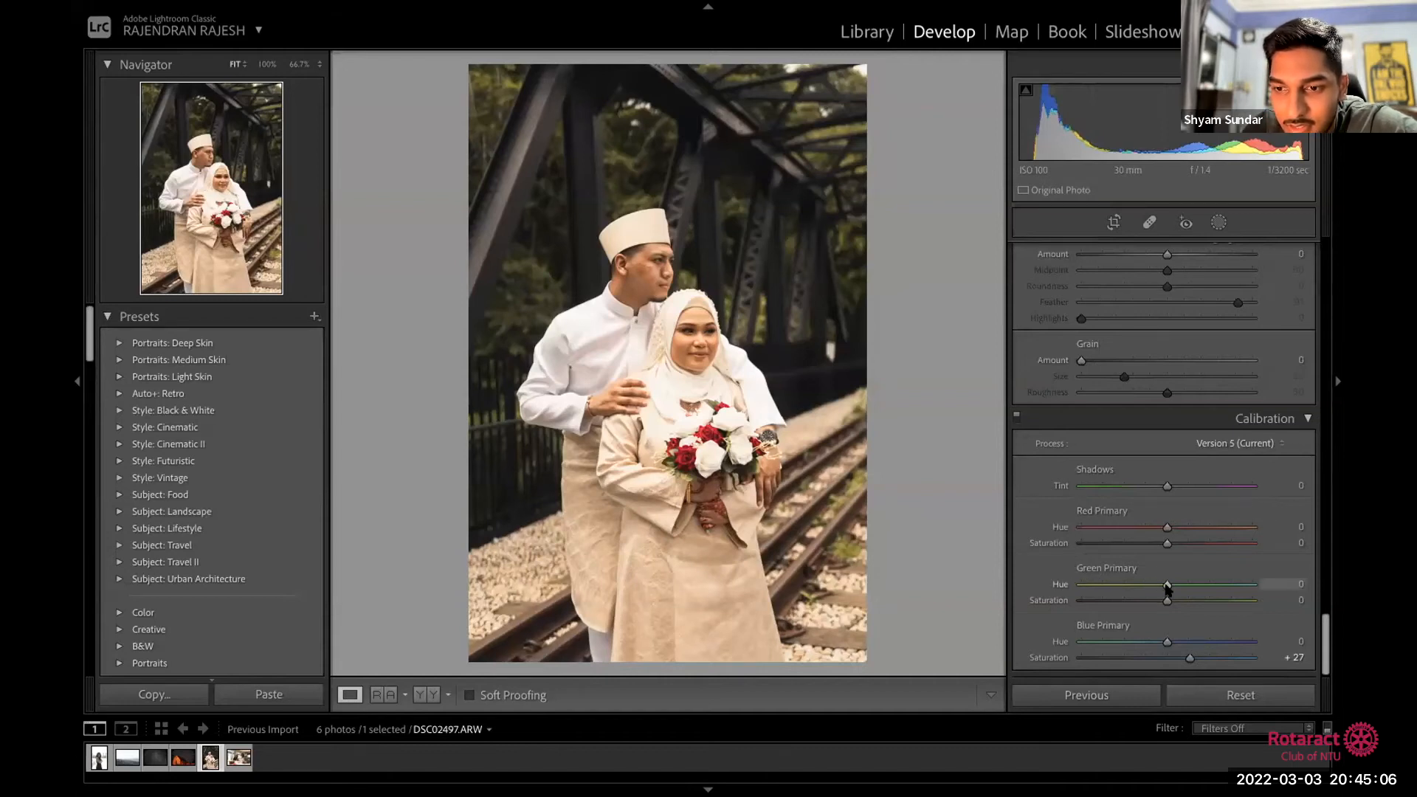
Step: Try the Green Primary Hue at -28, and reset it to 0
mouse_move(1157, 585)
mouse_down()
mouse_move(1200, 586)
mouse_move(1149, 583)
mouse_up()
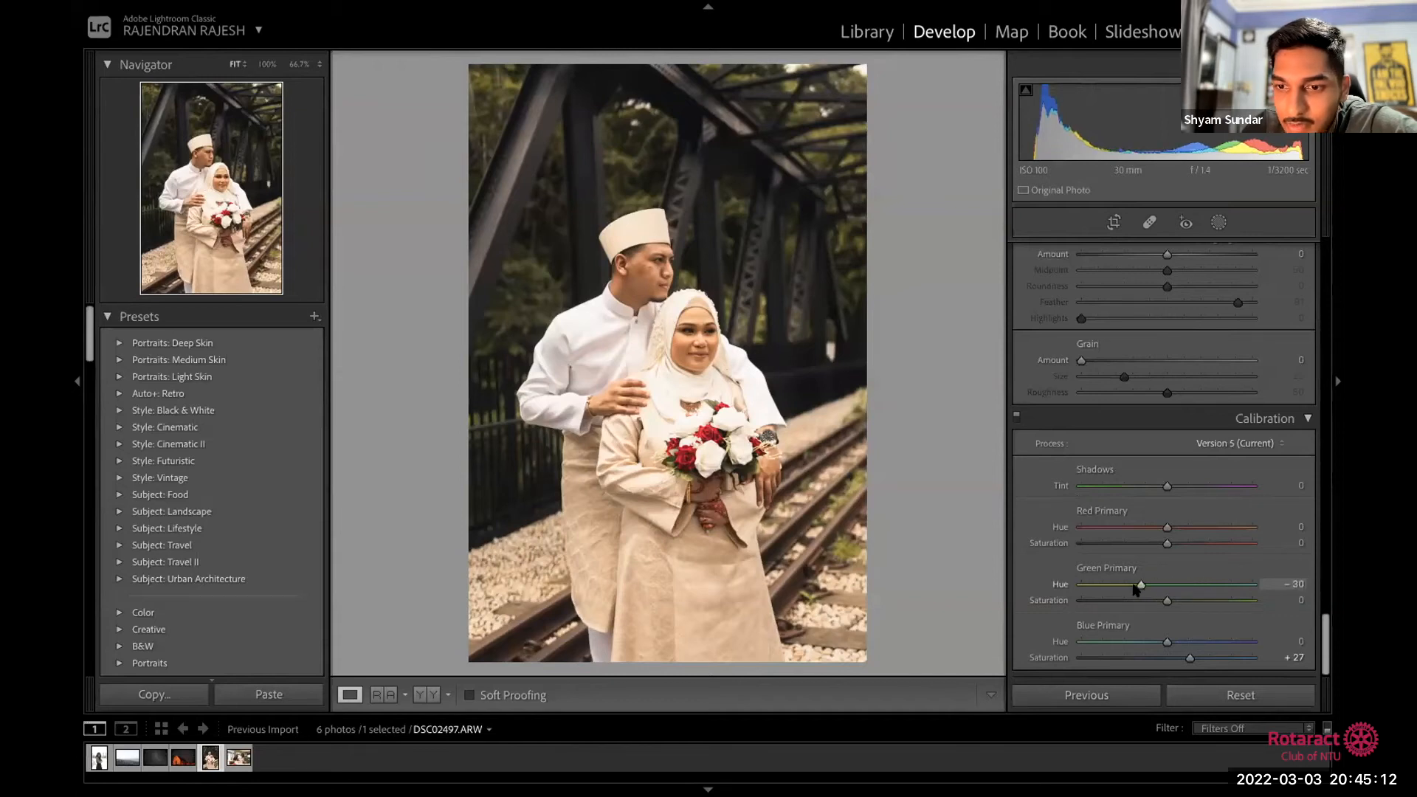
drag(1141, 591, 1142, 591)
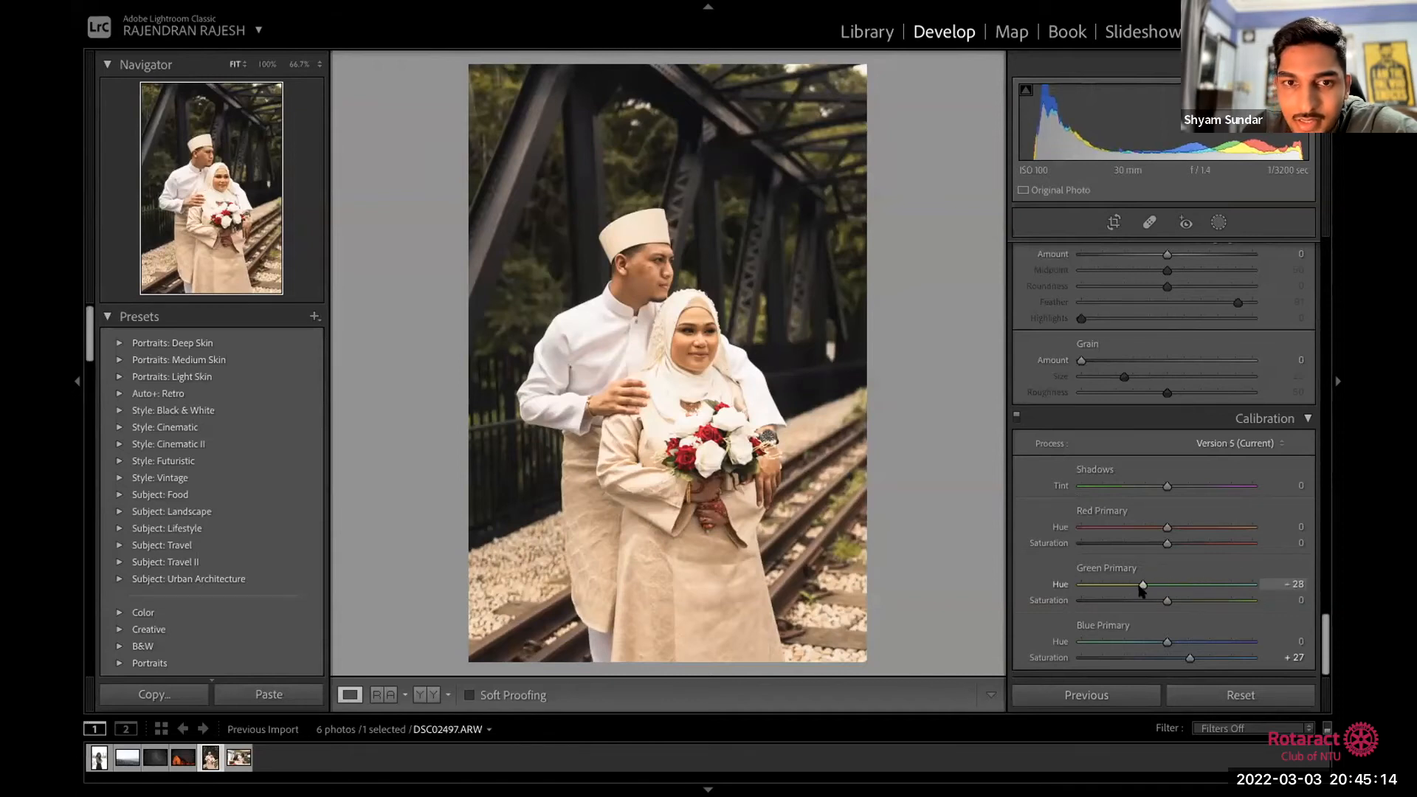
double_click(1141, 591)
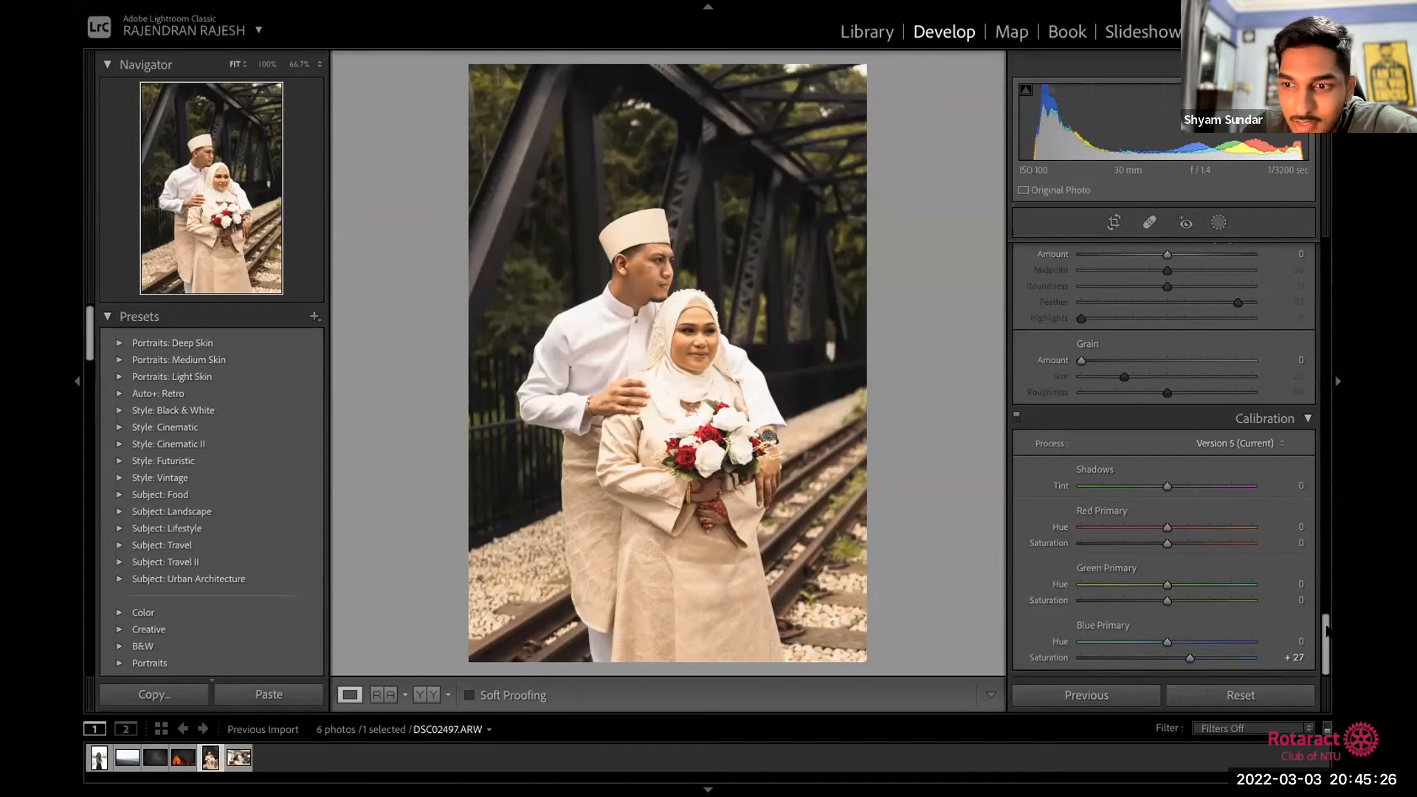
Step: Heal the blemish on the man's upper cheek at 200% zoom, sampling clean skin beside the nose with the Heal brush
drag(1325, 627, 1319, 255)
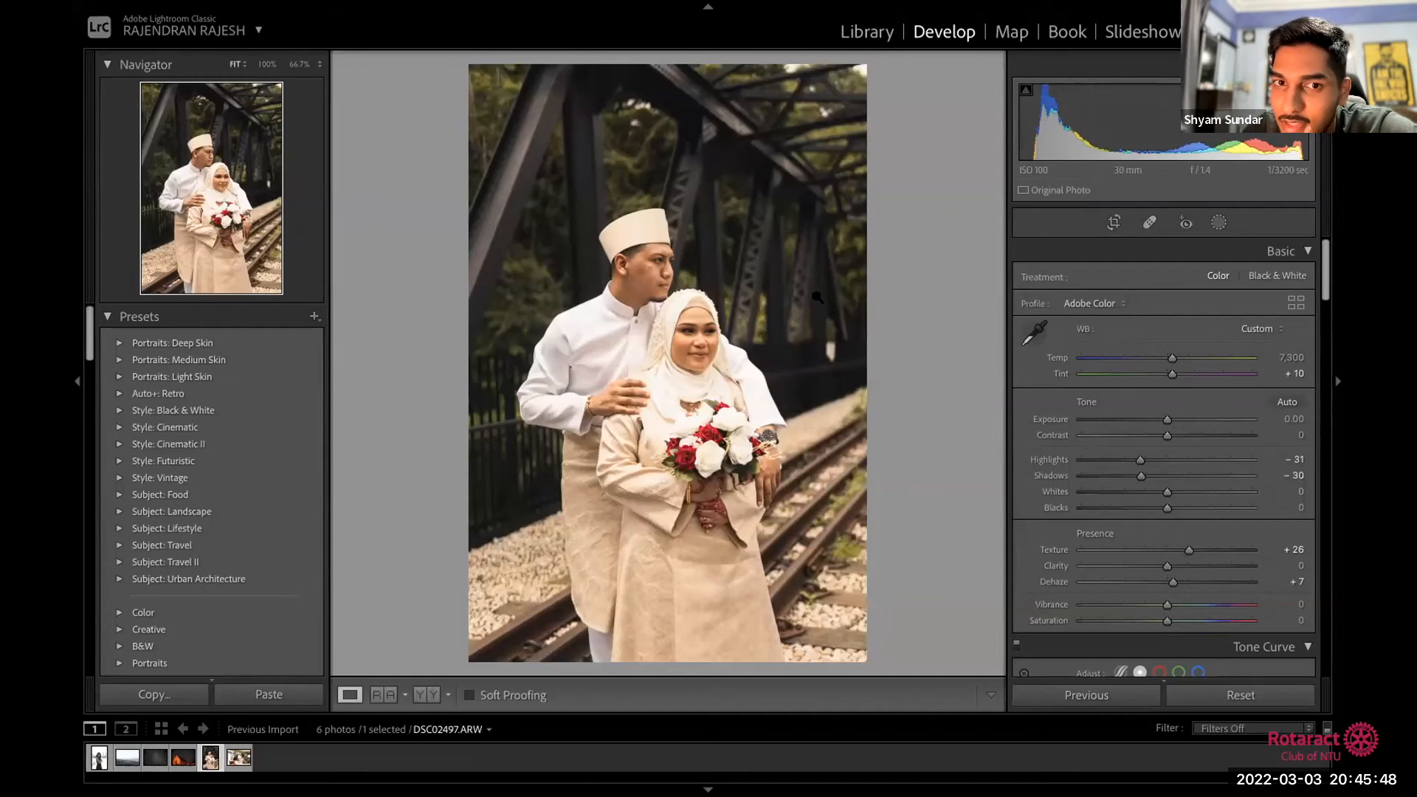
click(637, 257)
click(636, 258)
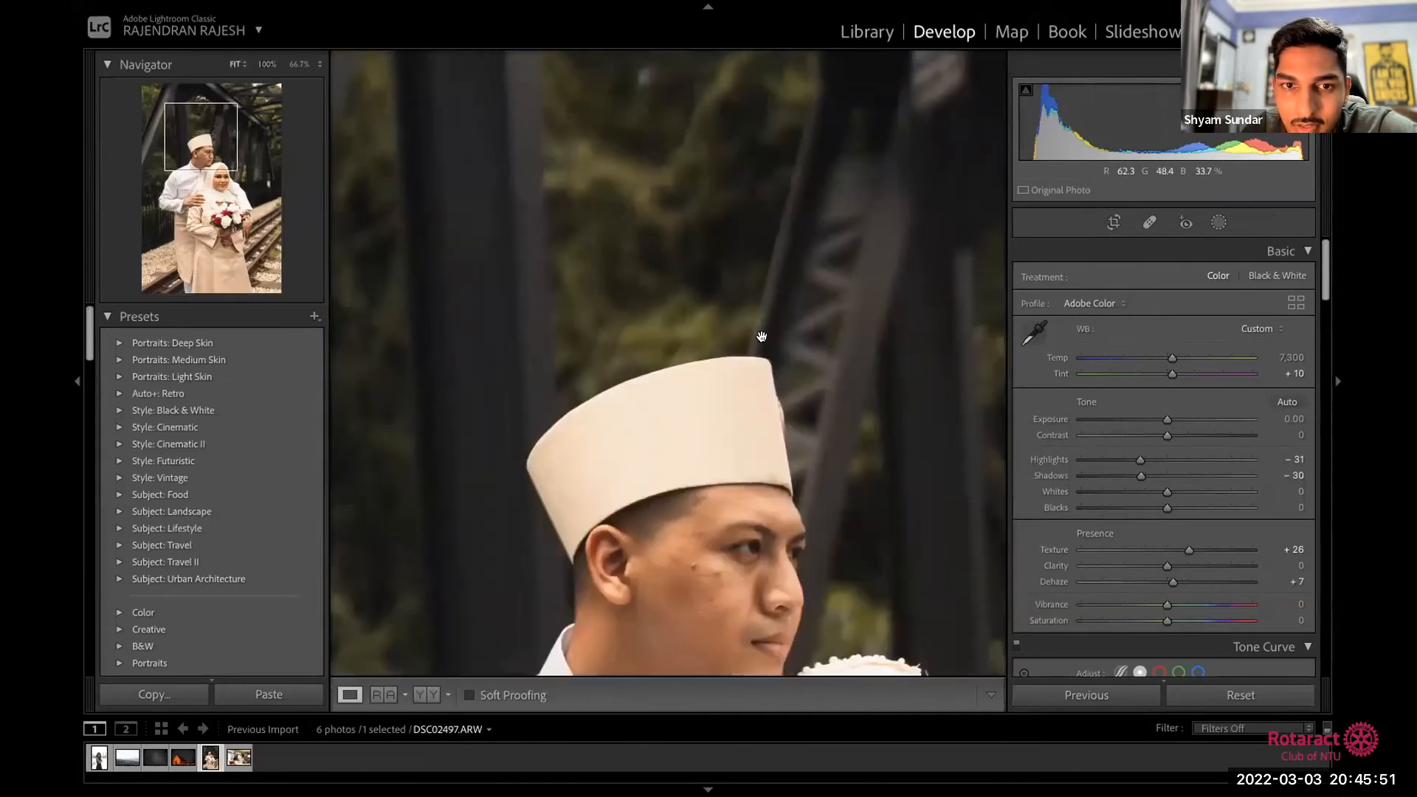
click(761, 337)
click(618, 250)
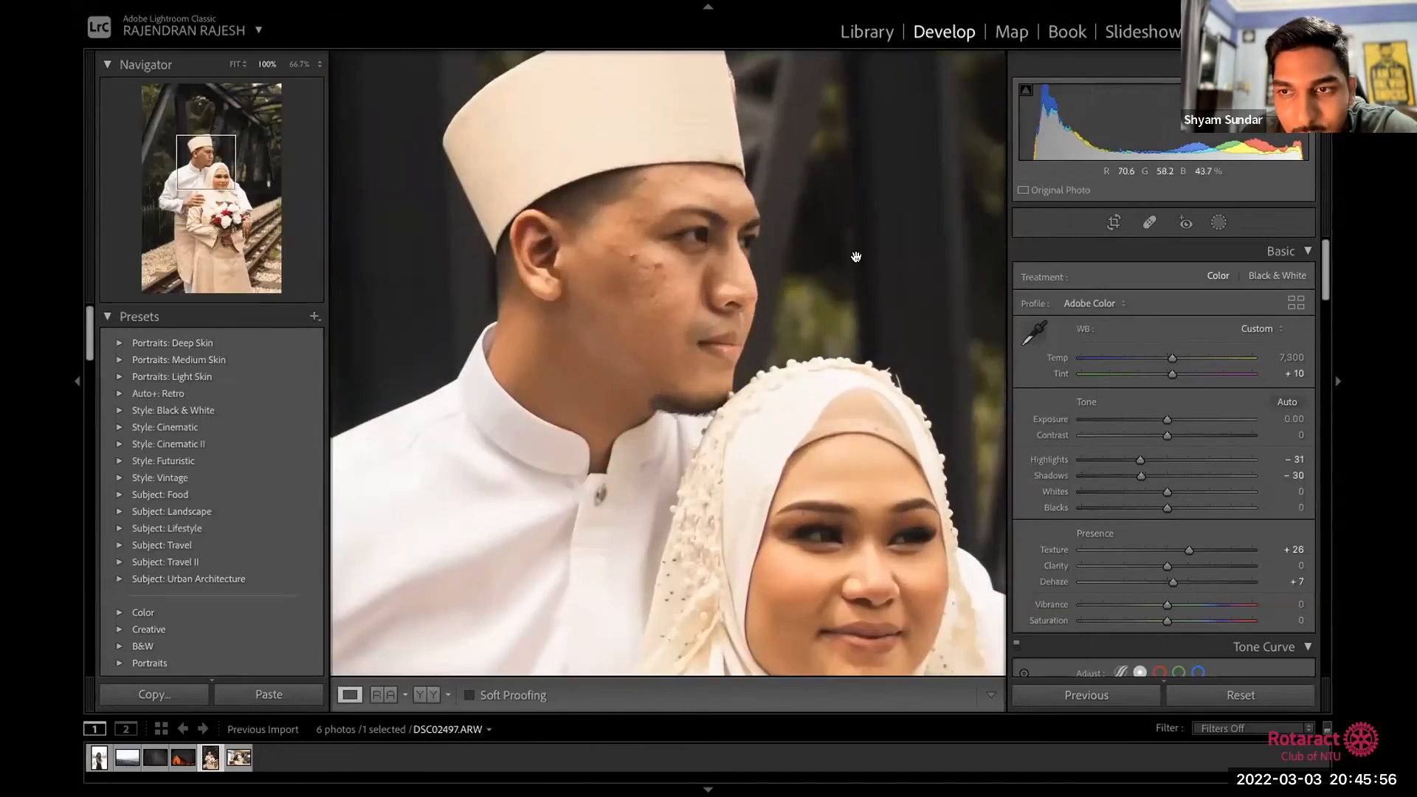
click(1148, 222)
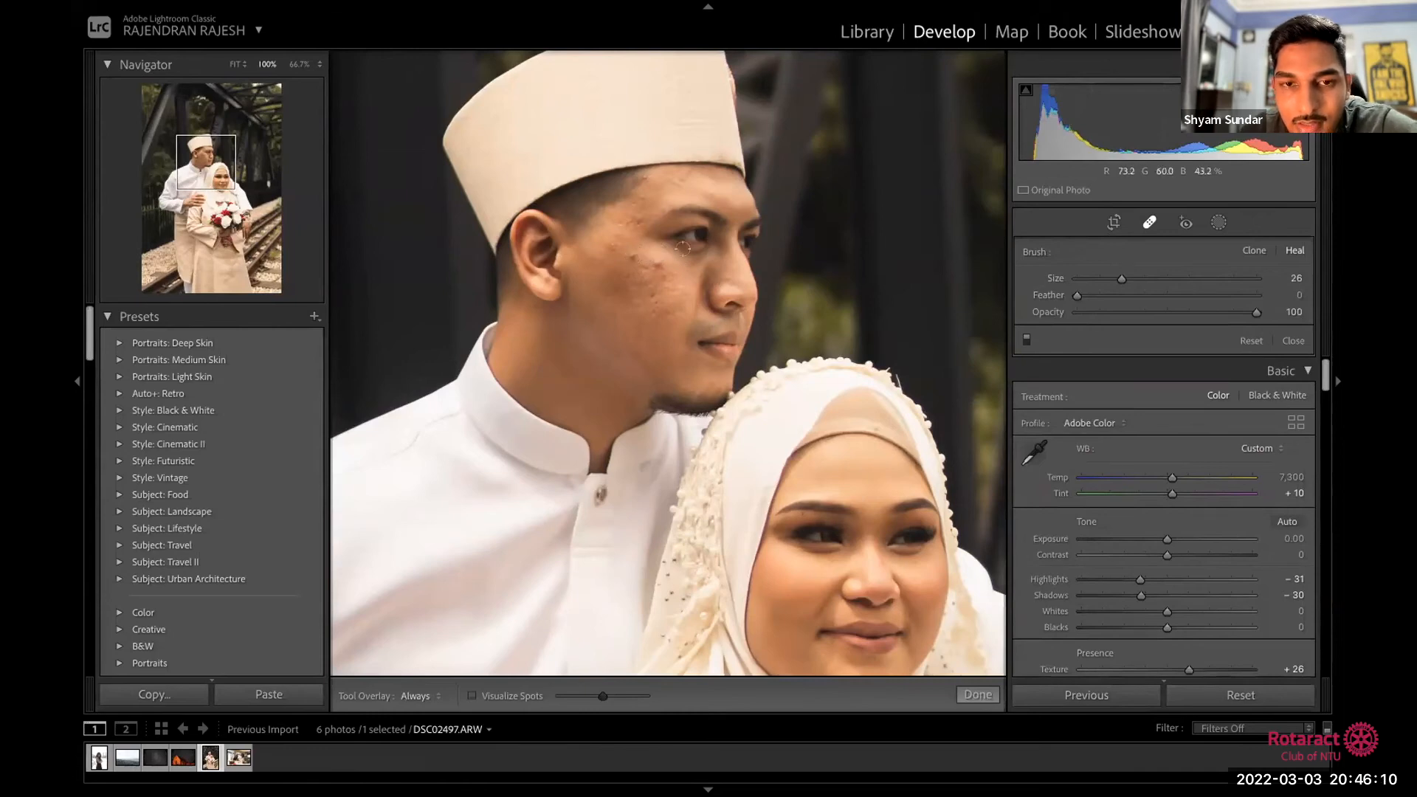
key(ctrl+equal)
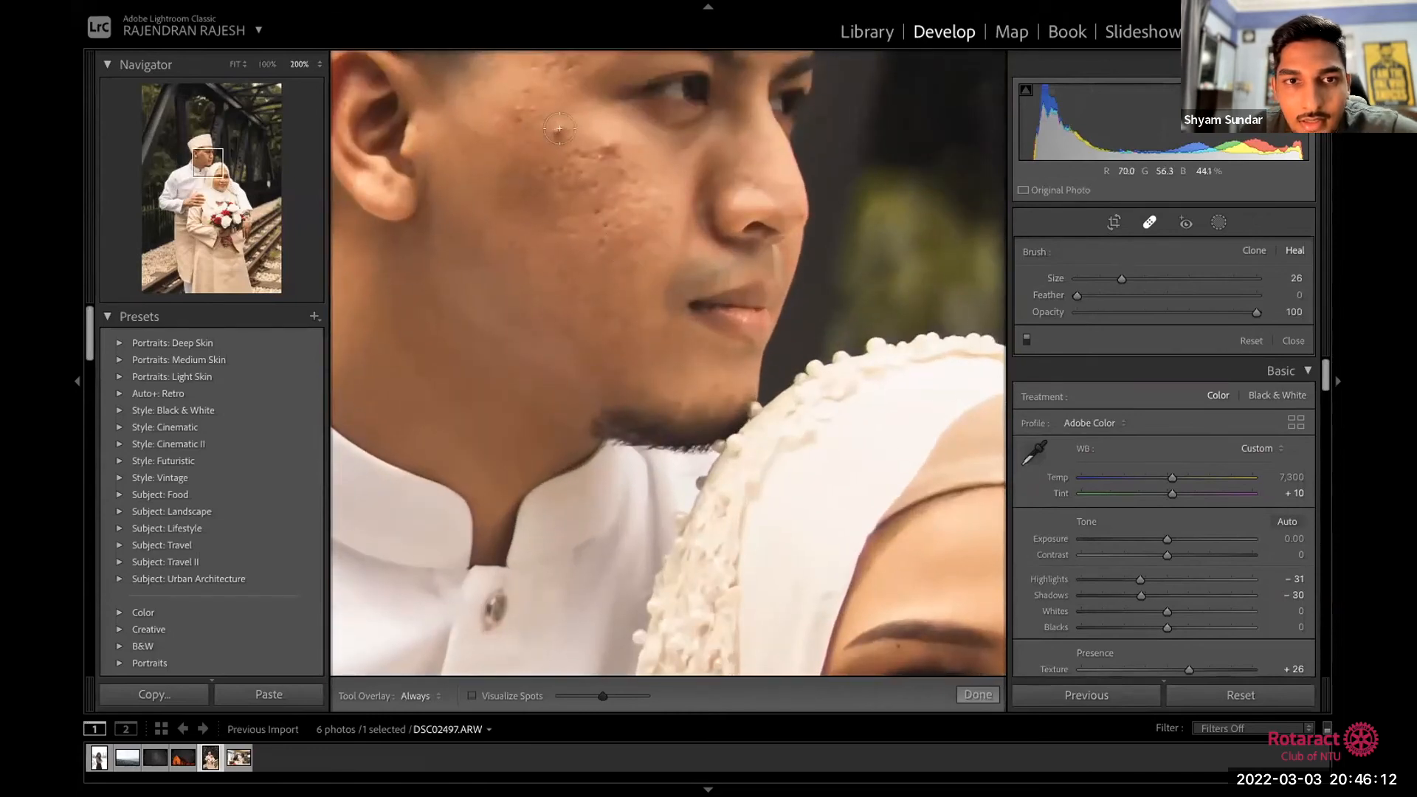
drag(204, 163, 207, 156)
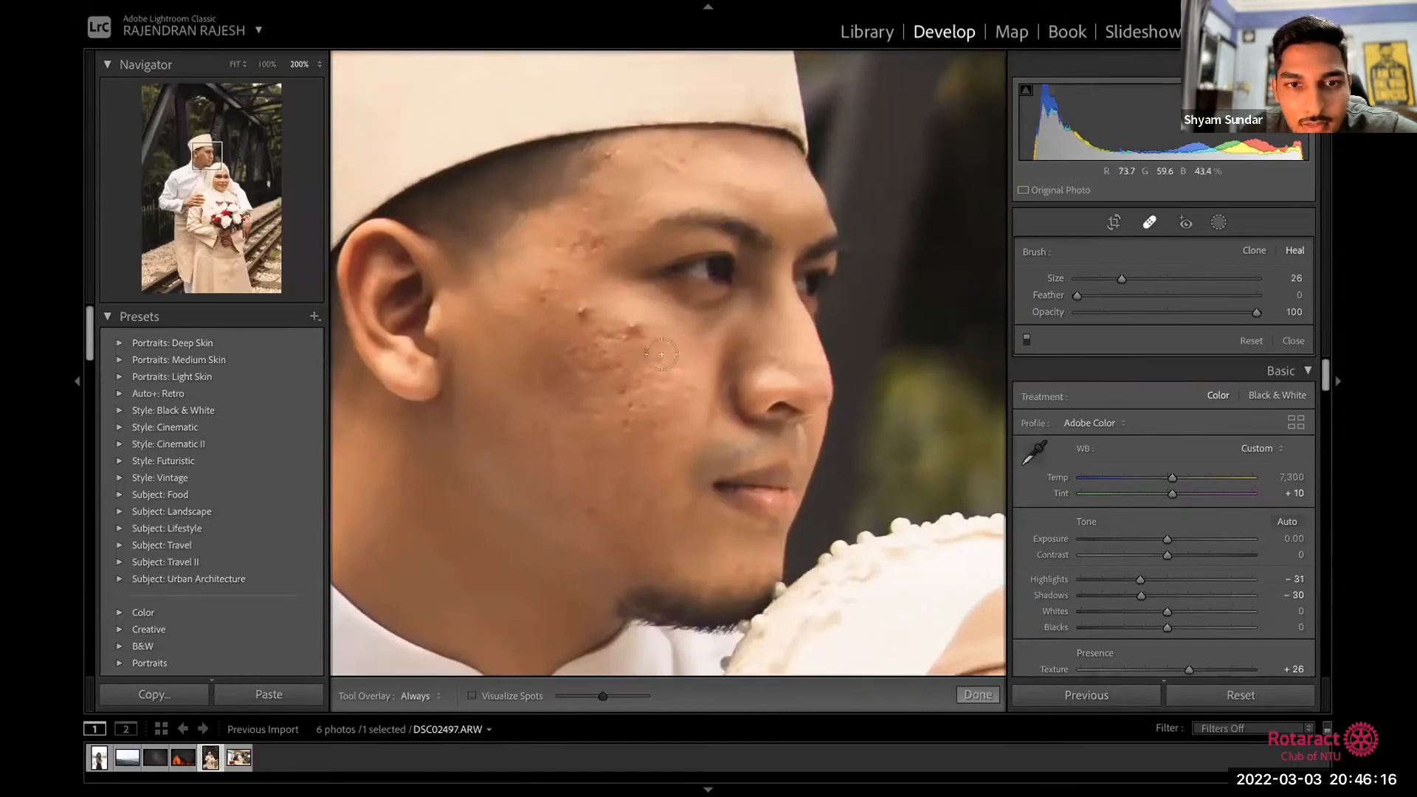
click(583, 312)
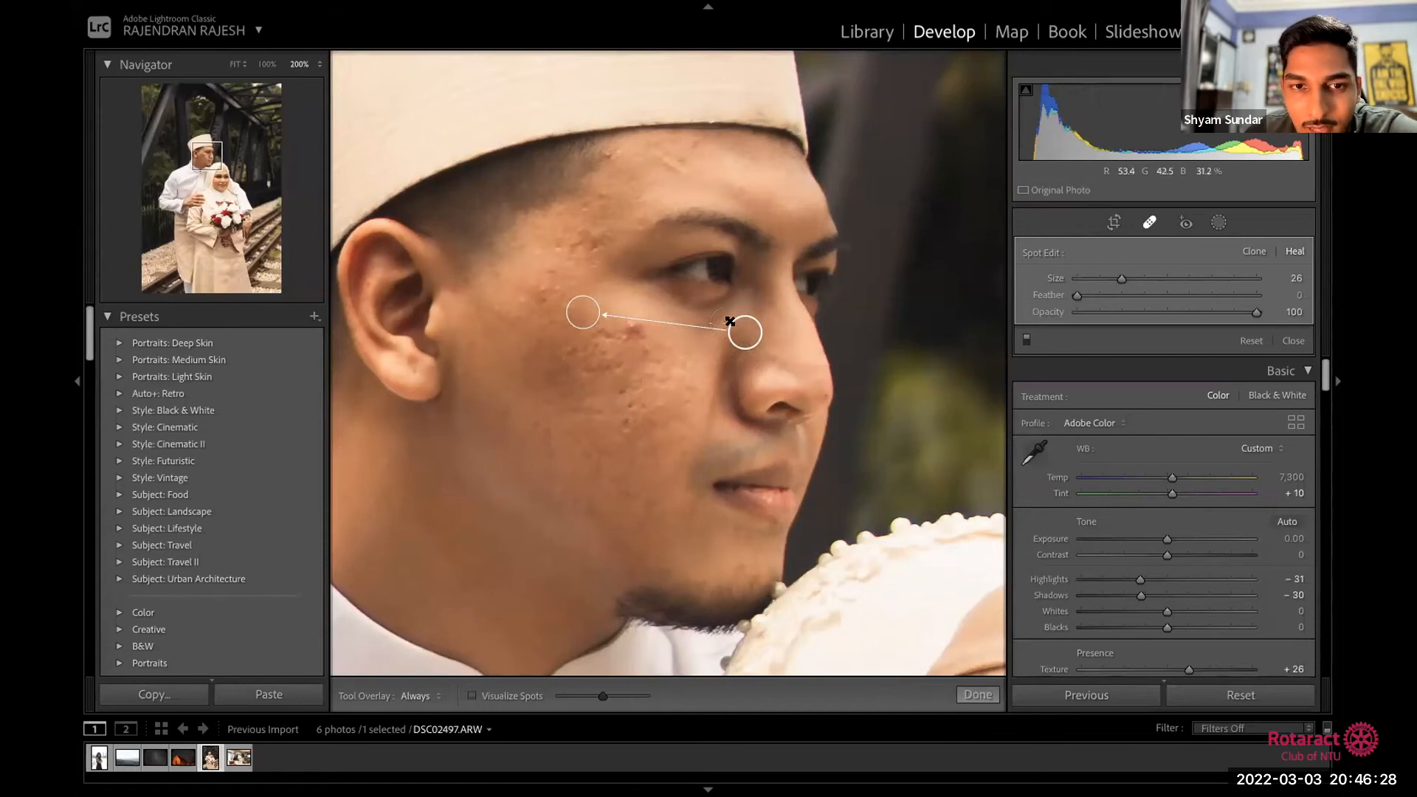
drag(743, 330, 690, 349)
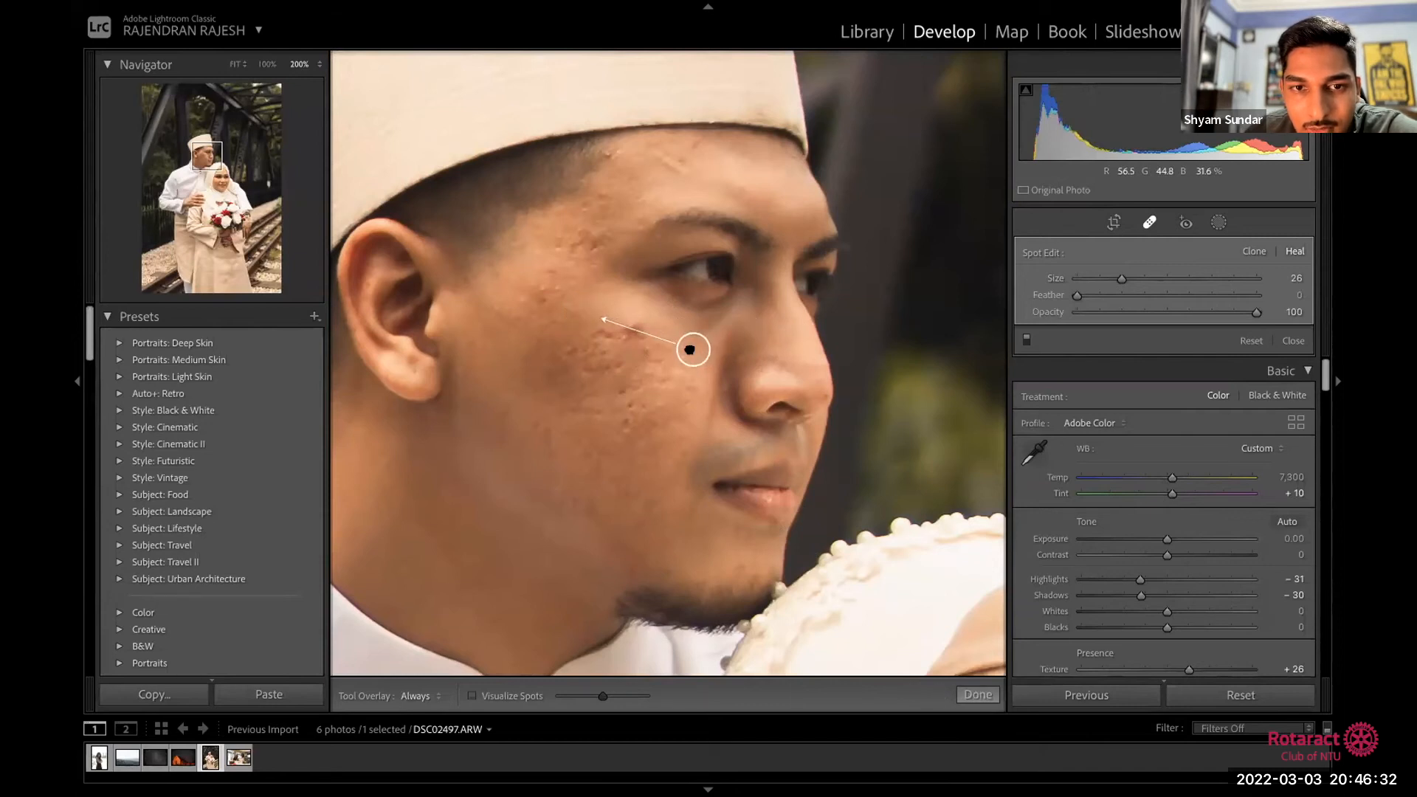
drag(690, 350, 691, 350)
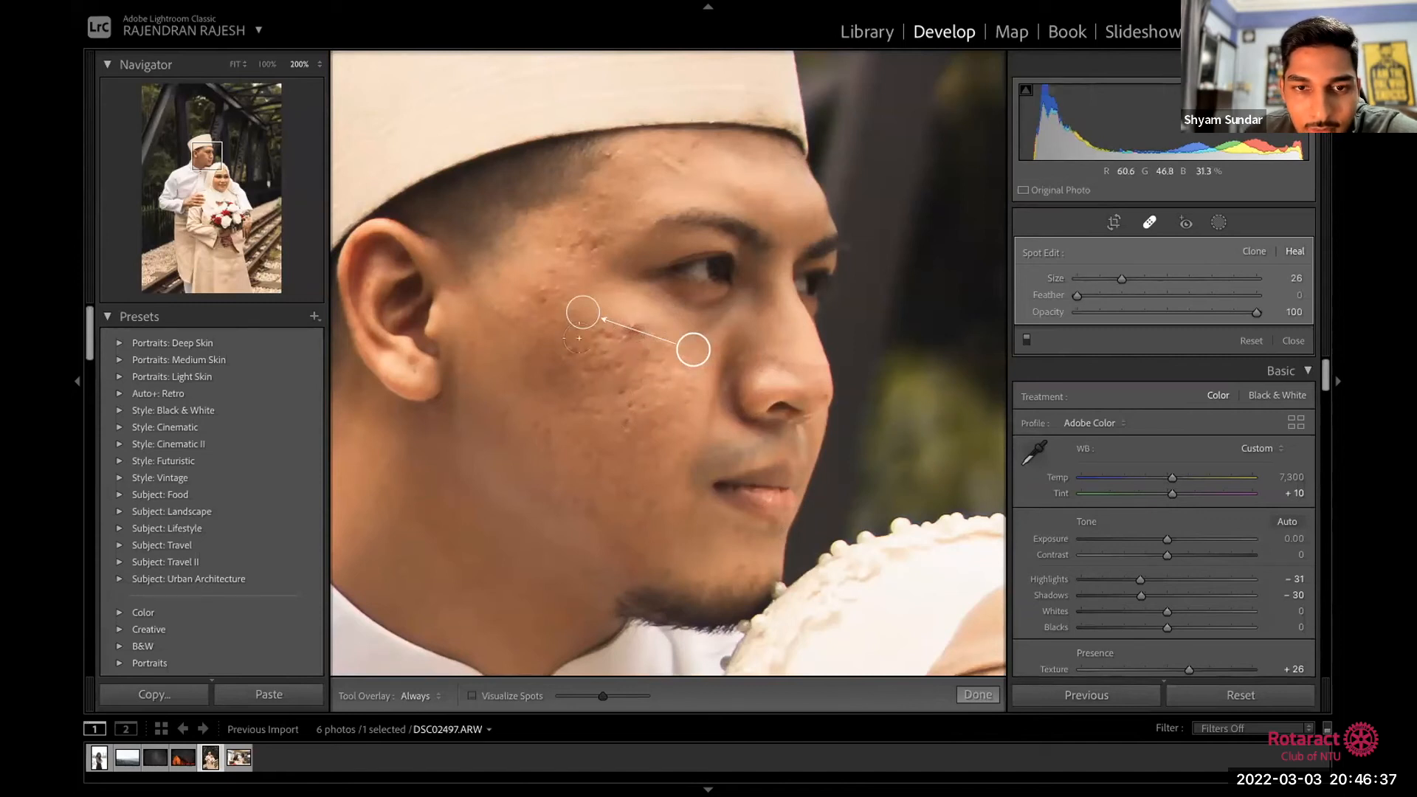
Step: Heal the second cheek blemish below the eye, move its sample source to clean skin nearer the nose, and finish spot healing
click(633, 331)
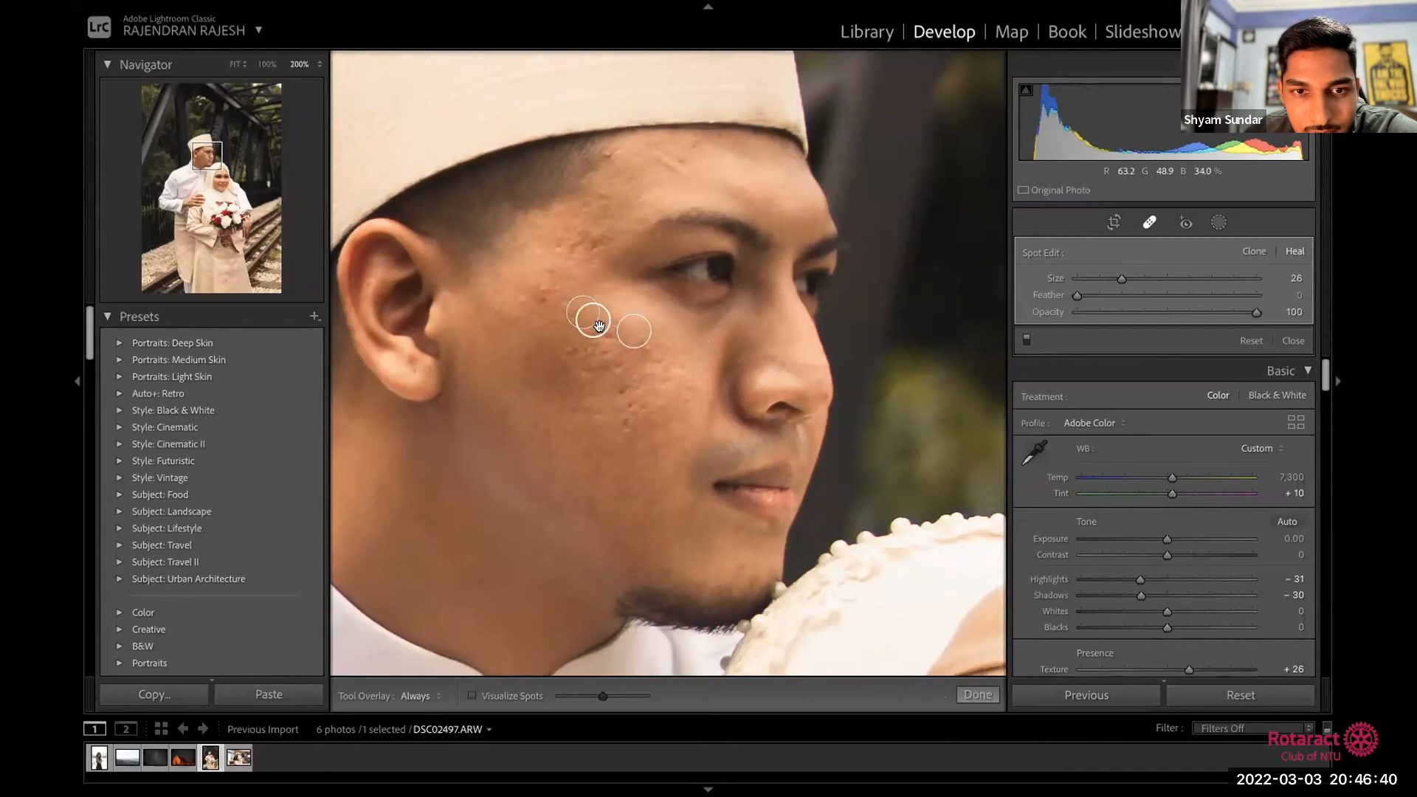
drag(649, 333, 689, 340)
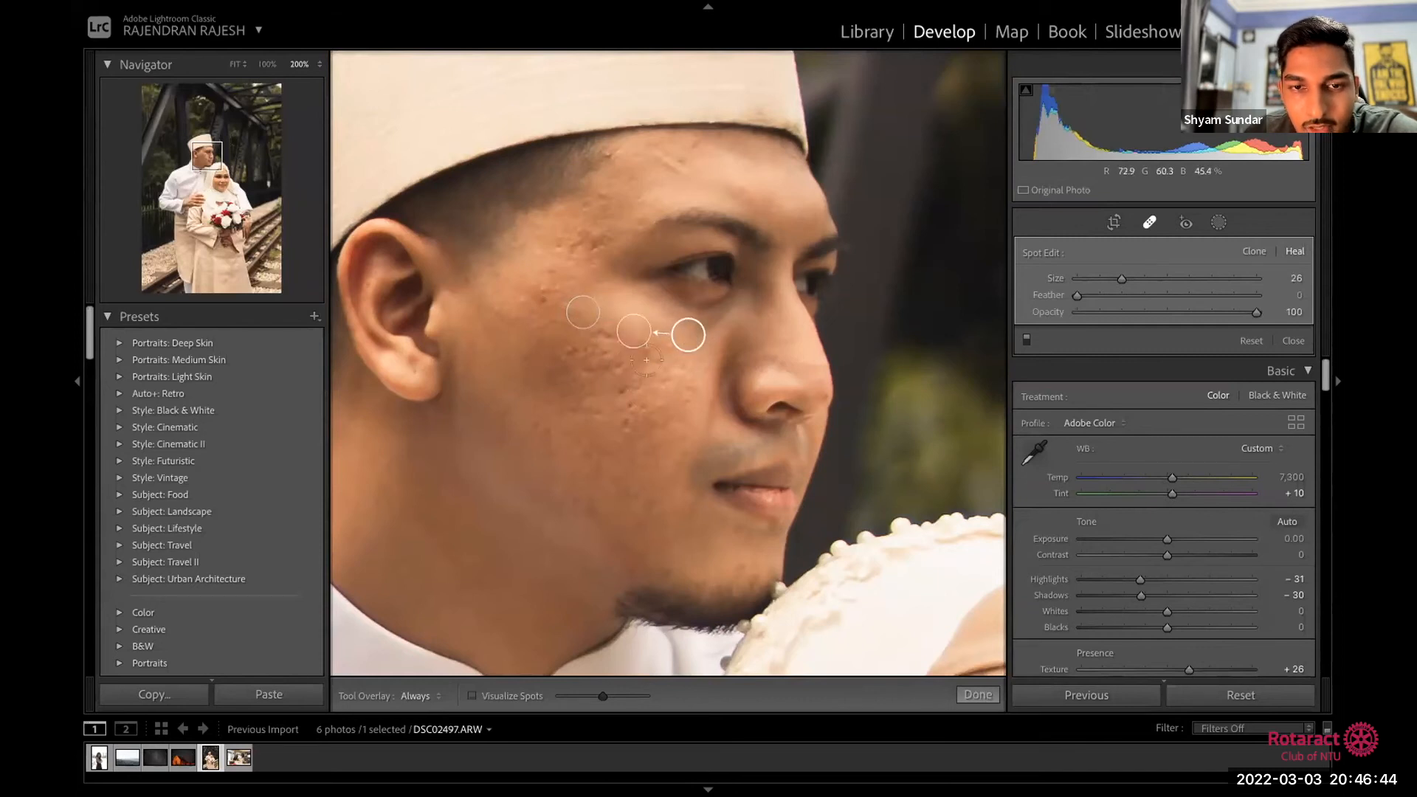
click(978, 694)
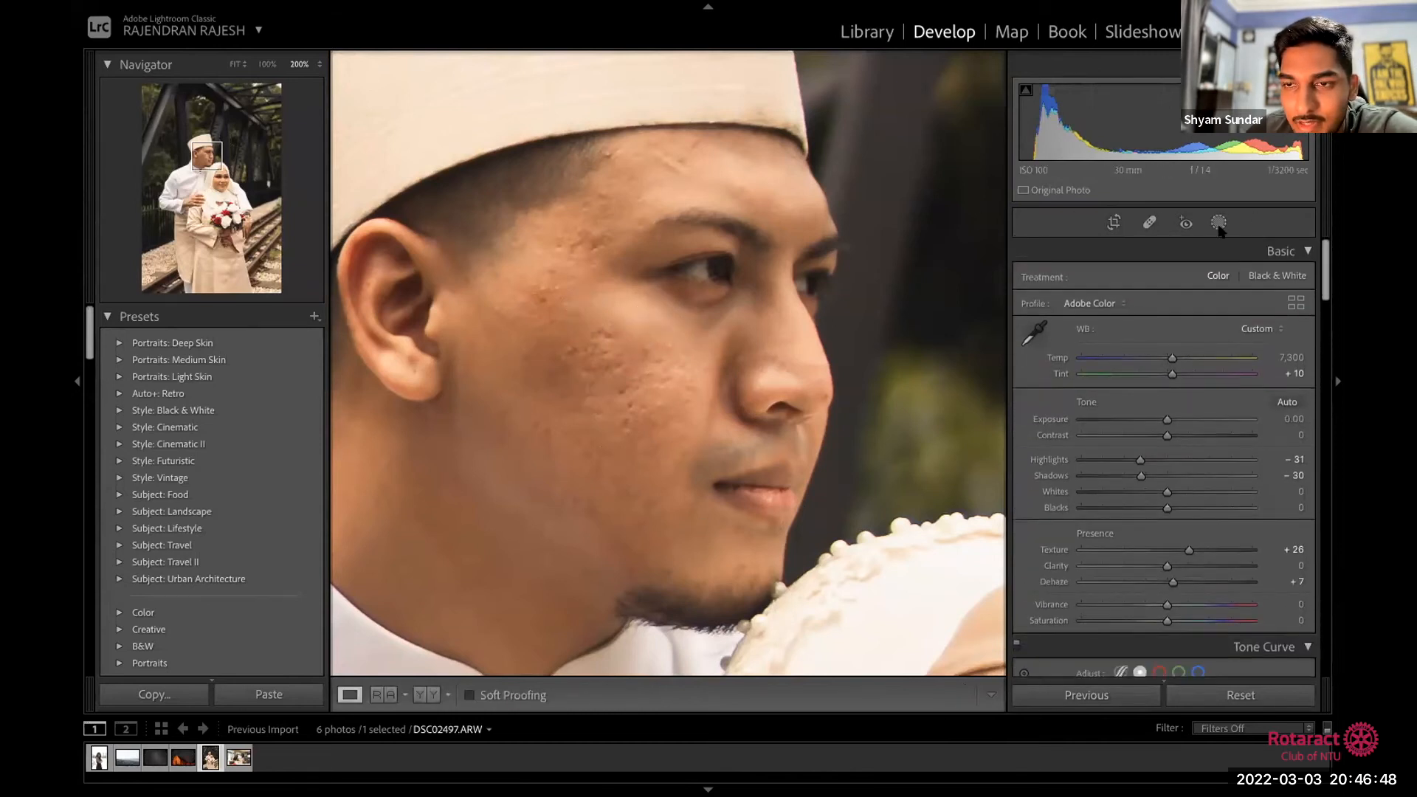
click(1149, 223)
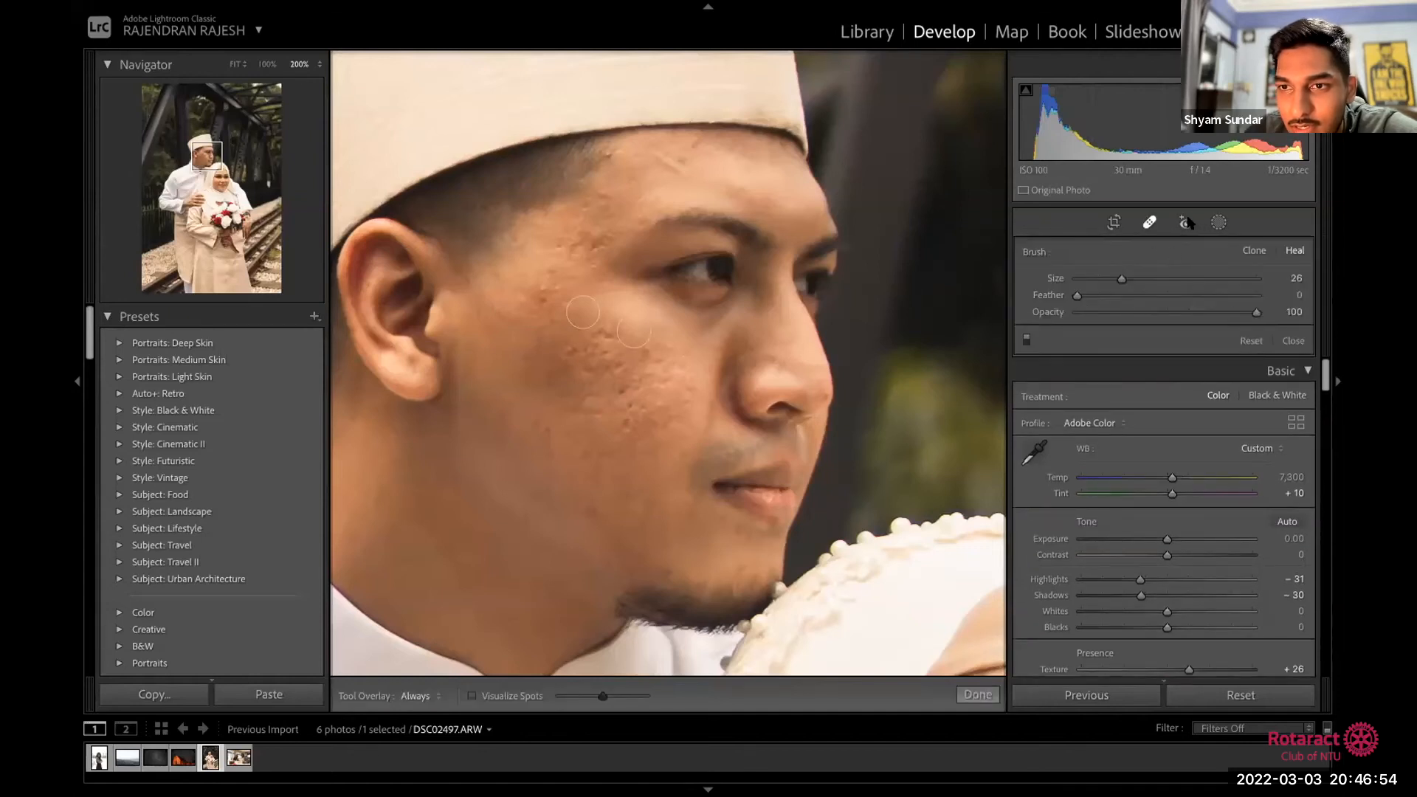
click(1185, 222)
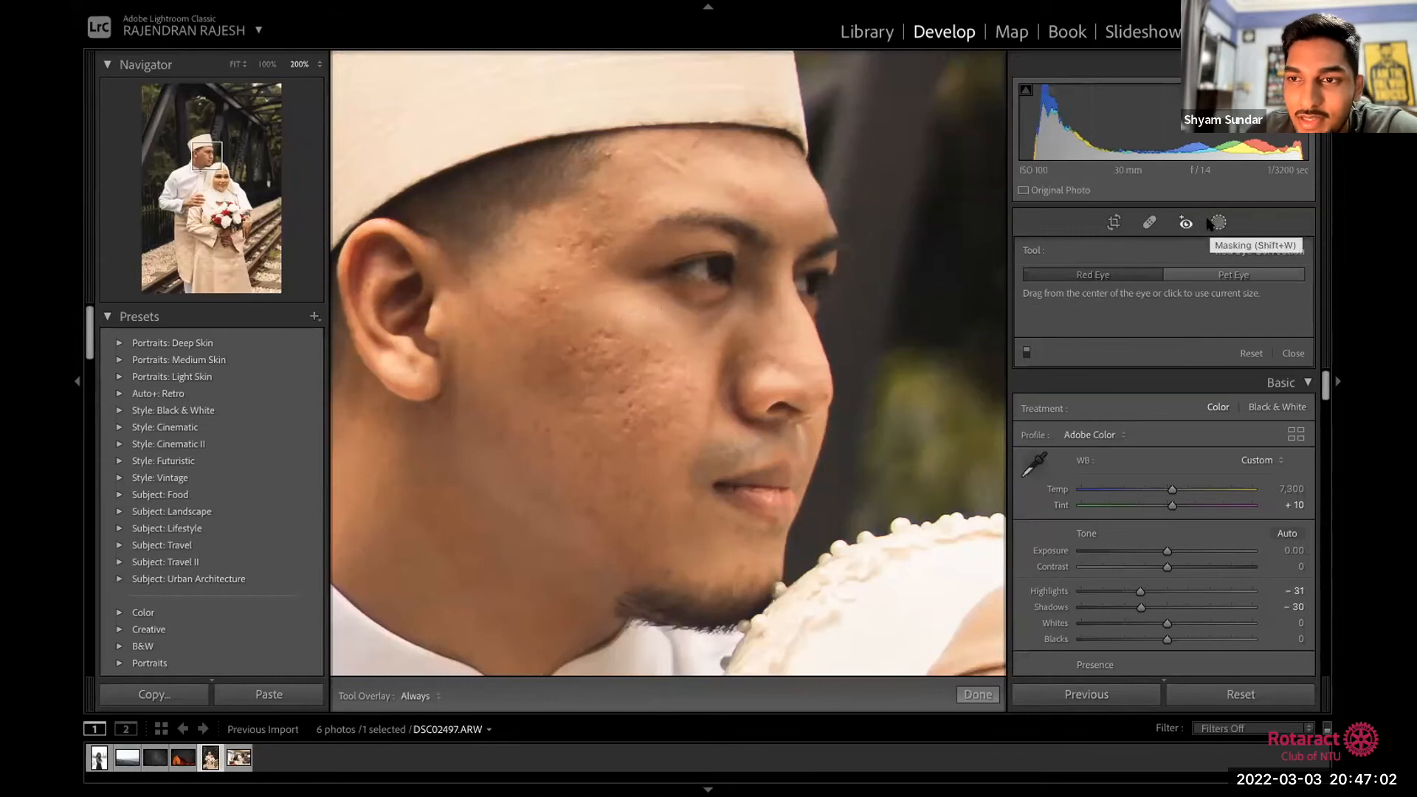
Step: Try rotating the couple portrait's crop to an angle of -6.20, and leave cropping with the original framing
click(1115, 224)
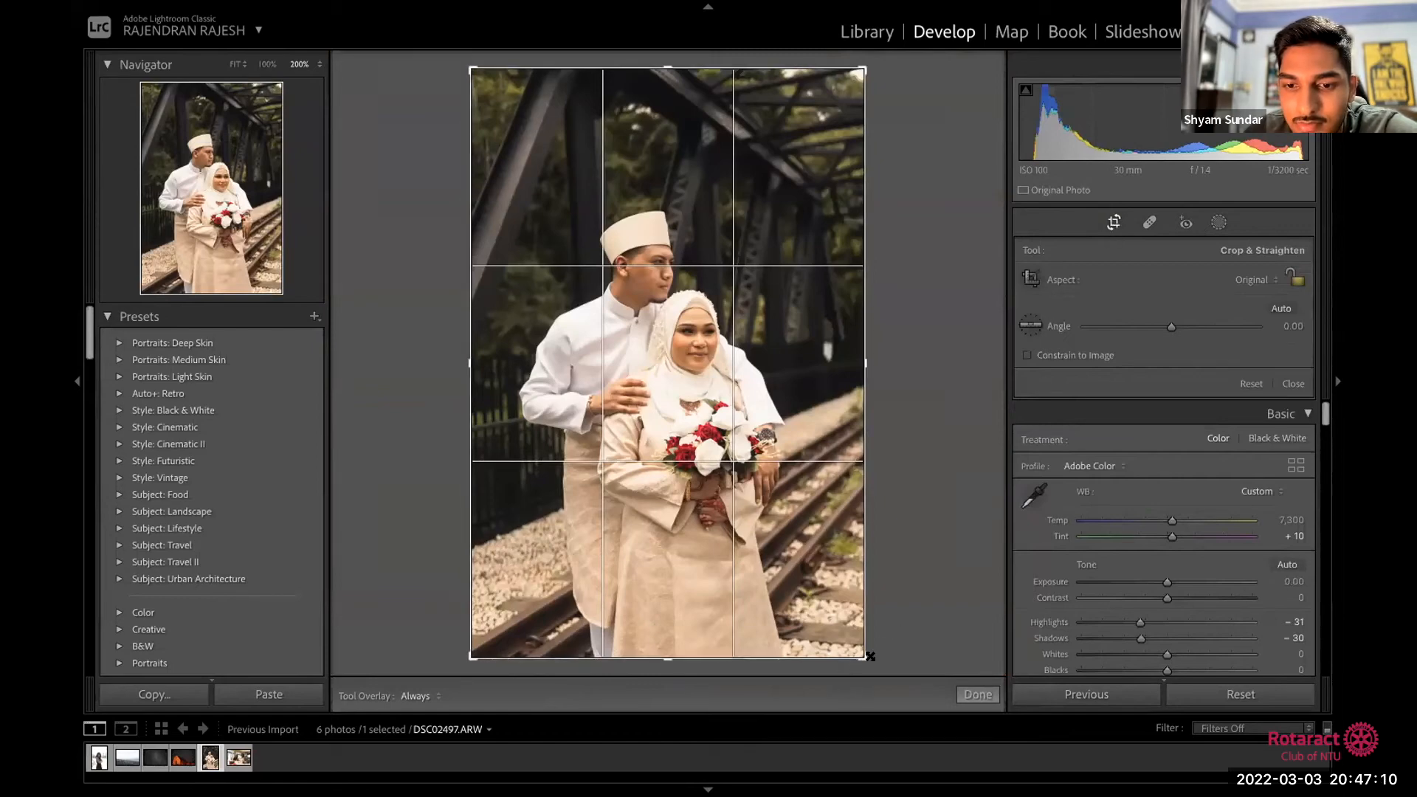
drag(851, 644, 884, 668)
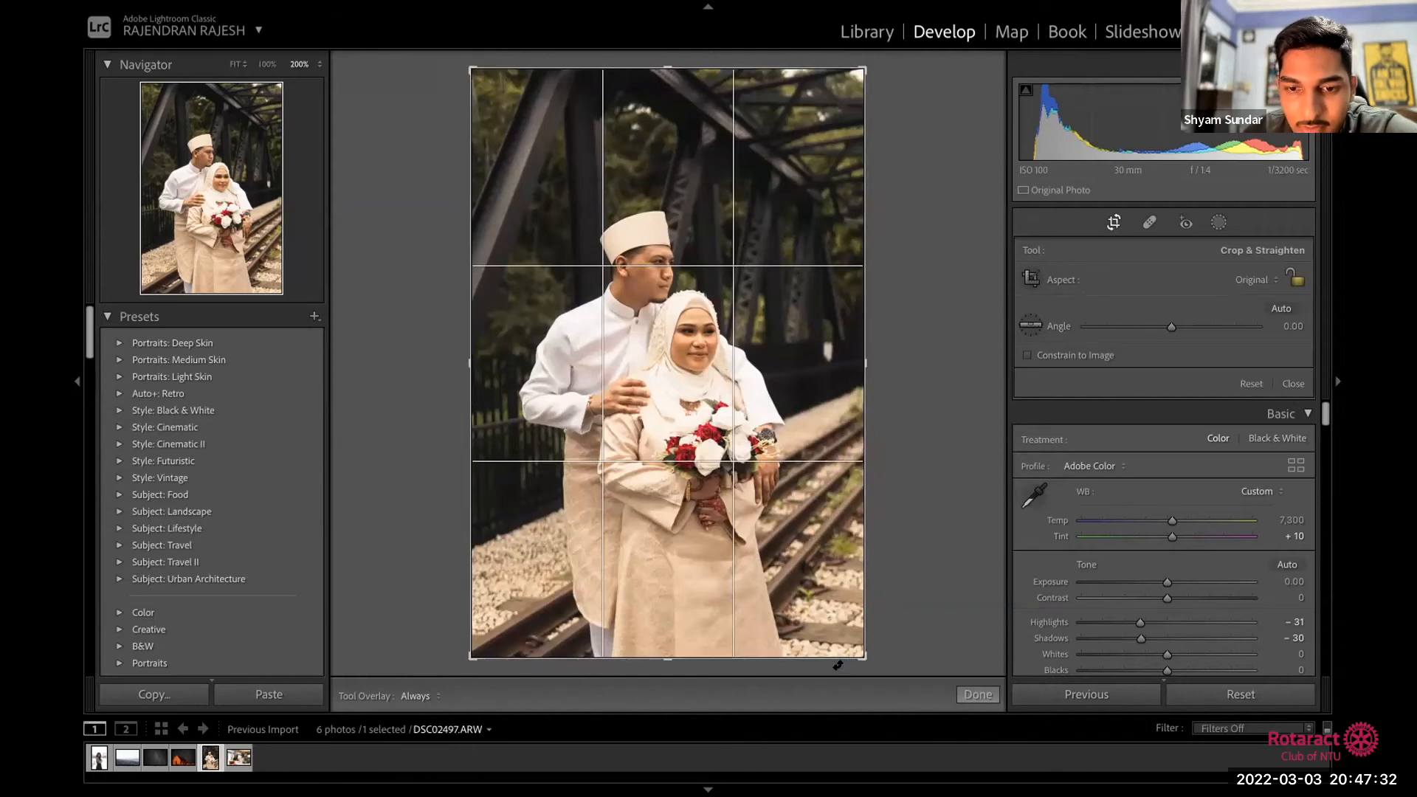
drag(837, 666, 864, 683)
click(1254, 384)
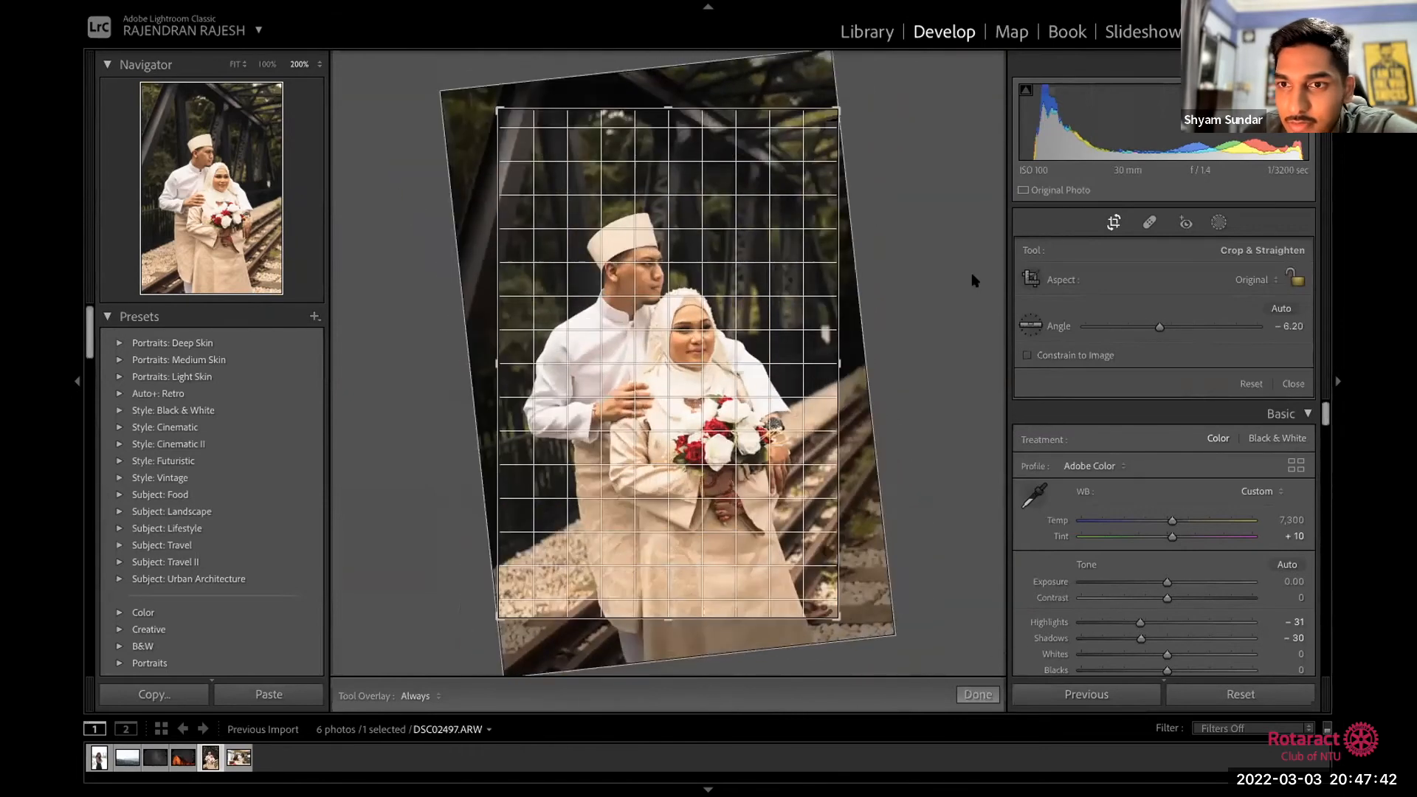
click(1114, 222)
Step: Fit the whole couple portrait in view, bring up the masking options, and switch to the photo DSC08461.ARW
key(z)
key(shift+w)
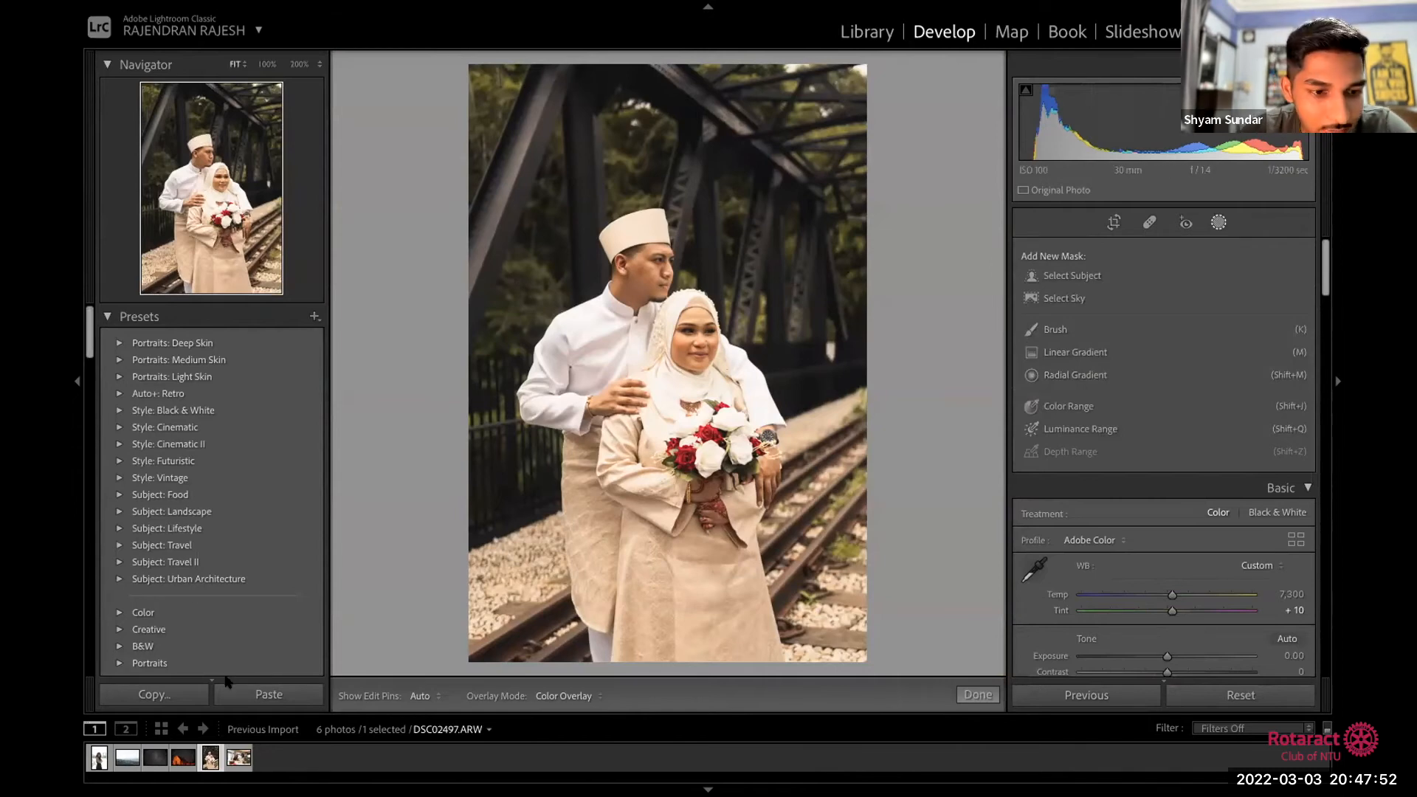
click(101, 759)
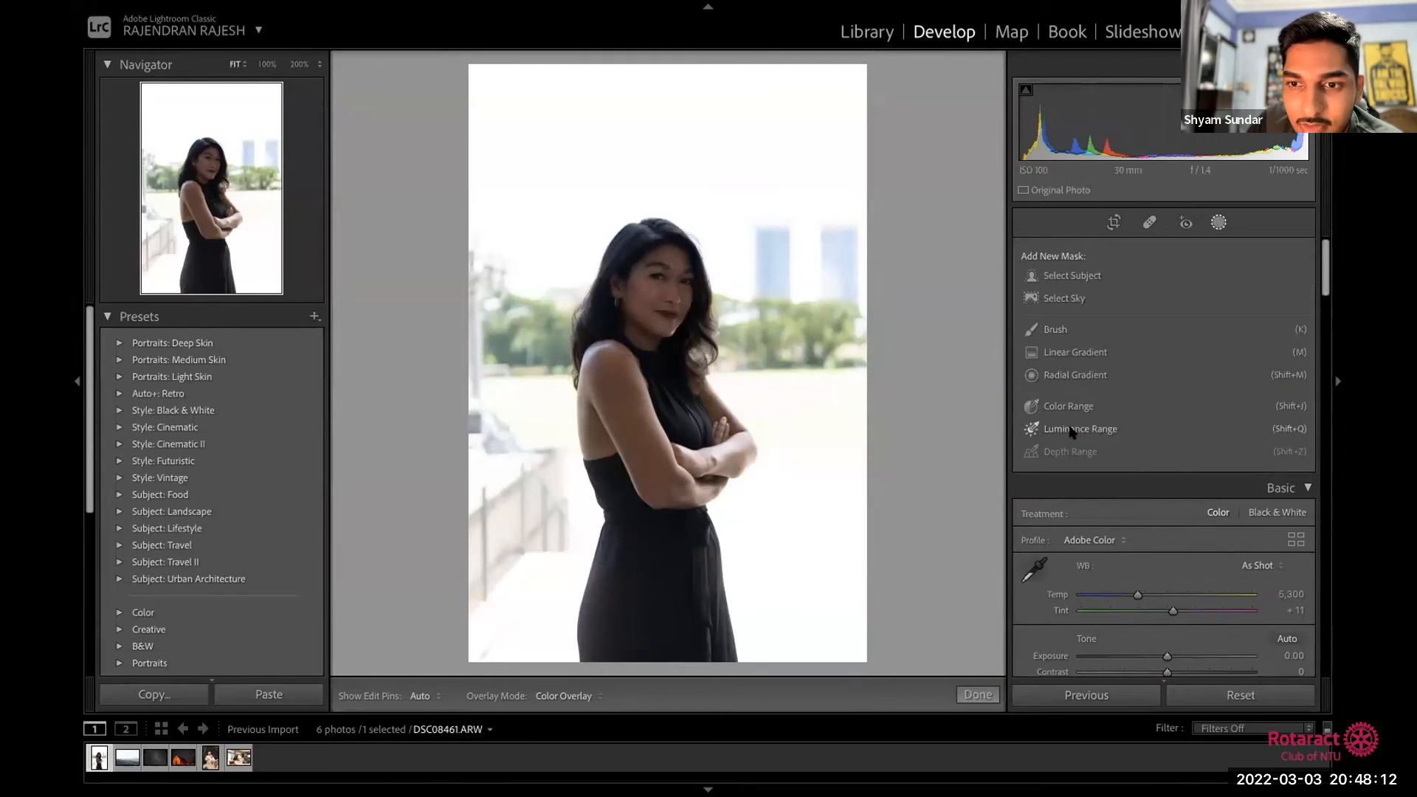
Step: Create a Select Subject mask of the woman and invert it to cover the background
drag(1322, 272, 1324, 320)
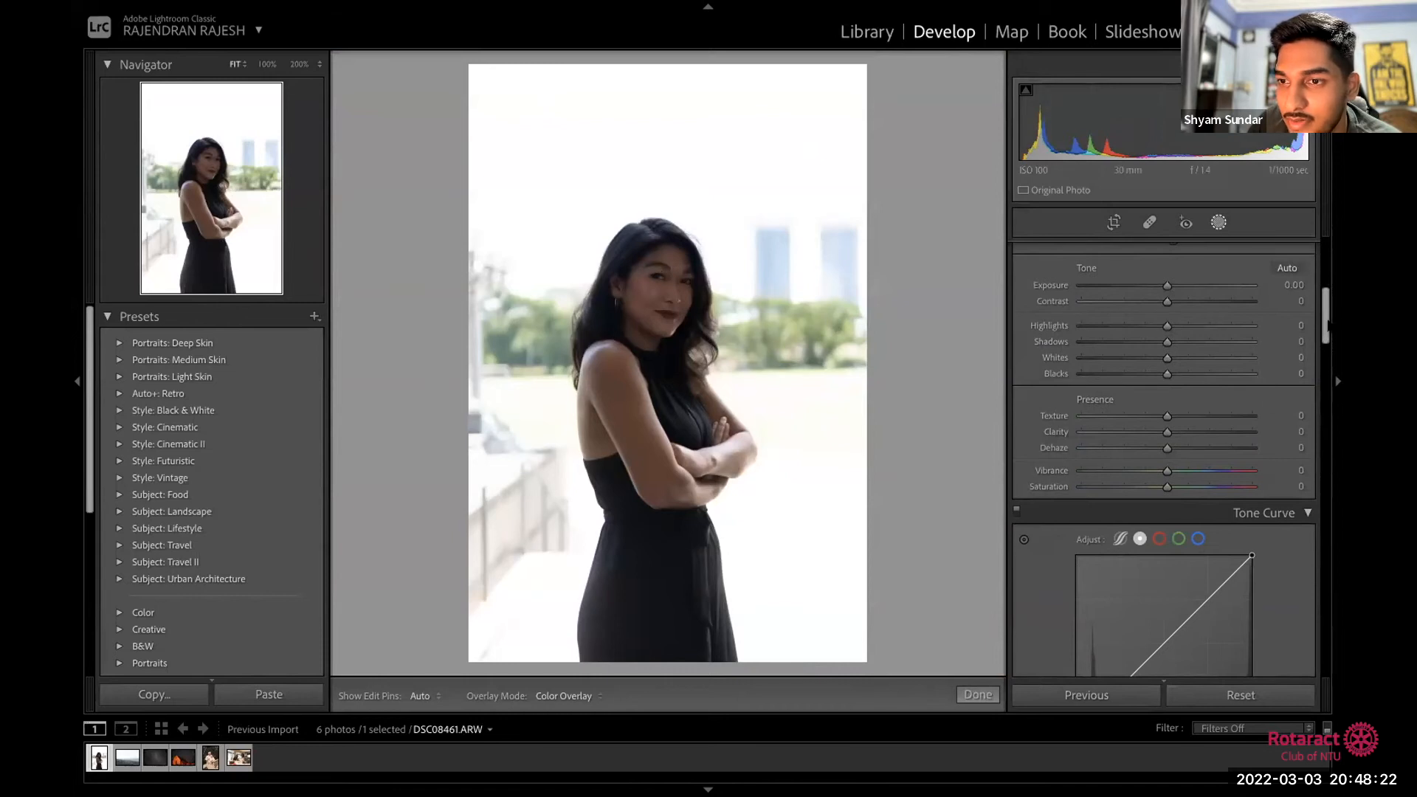
drag(1326, 323, 1326, 262)
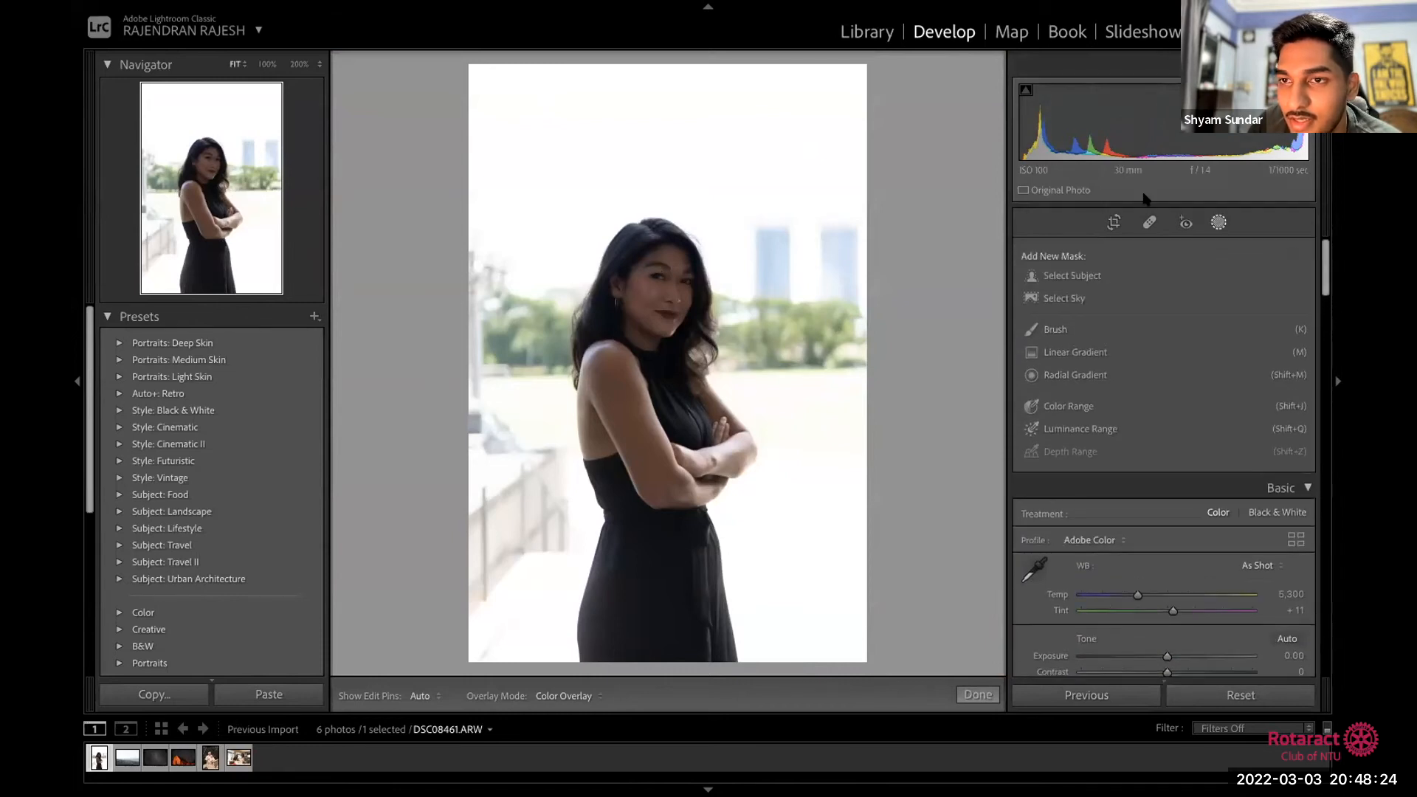
click(1218, 222)
click(1218, 223)
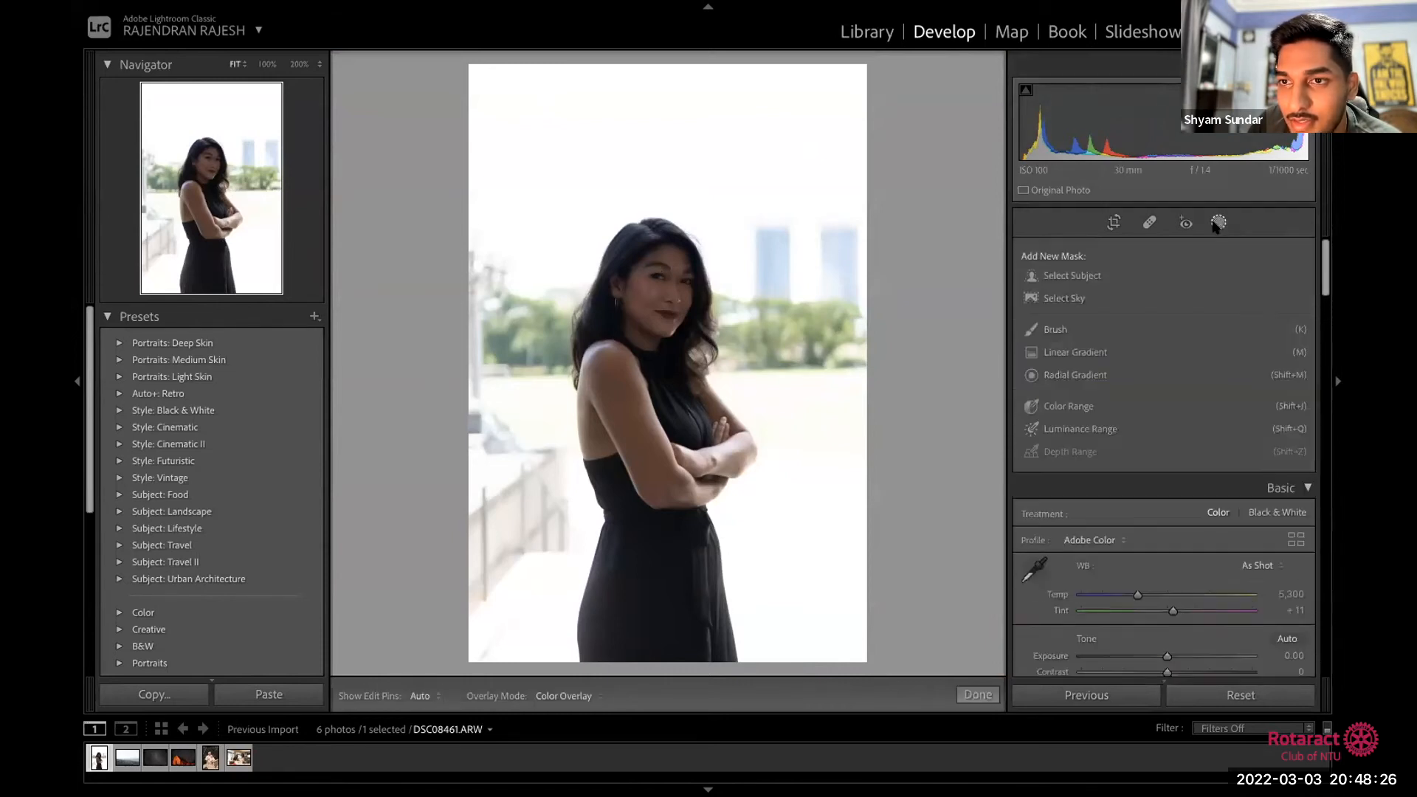
click(1045, 277)
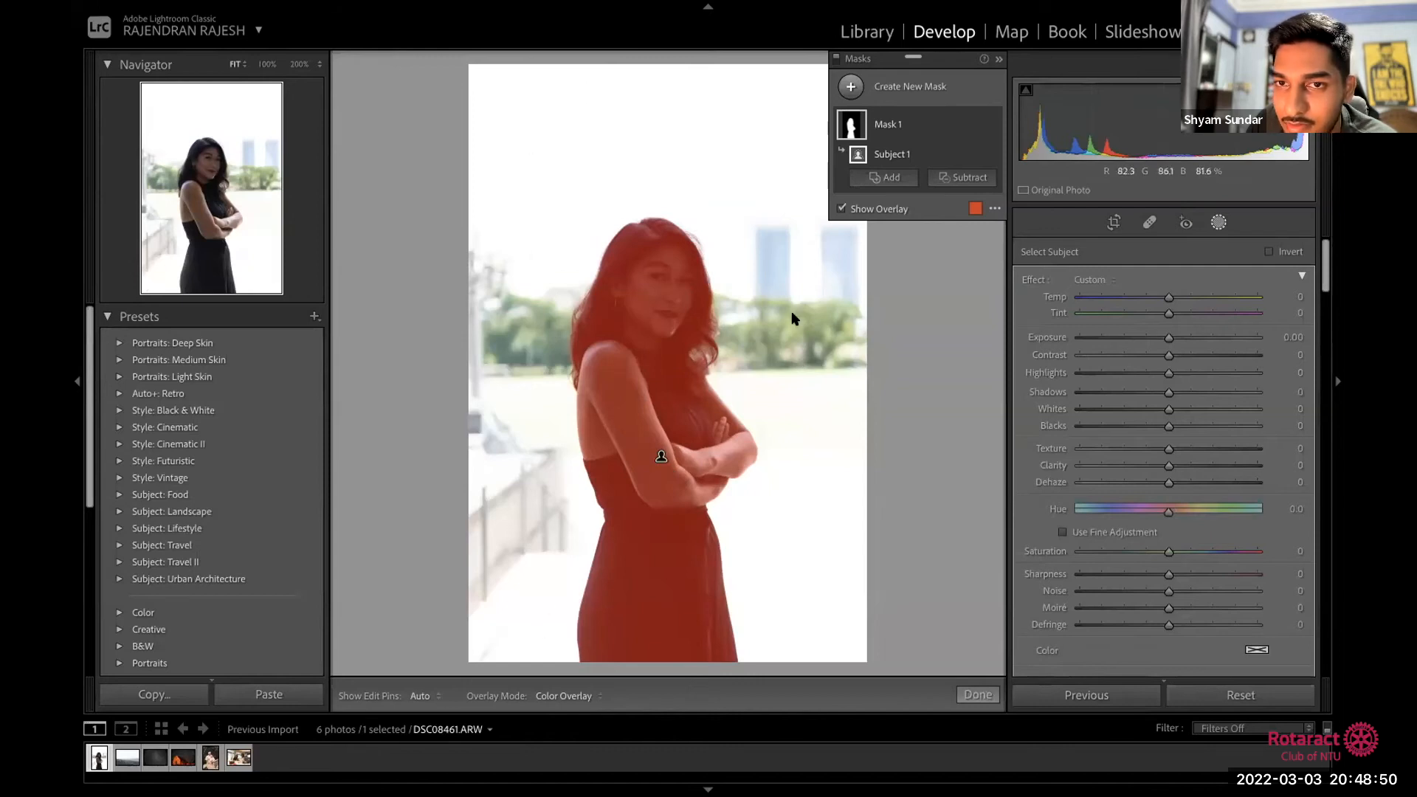
click(1269, 252)
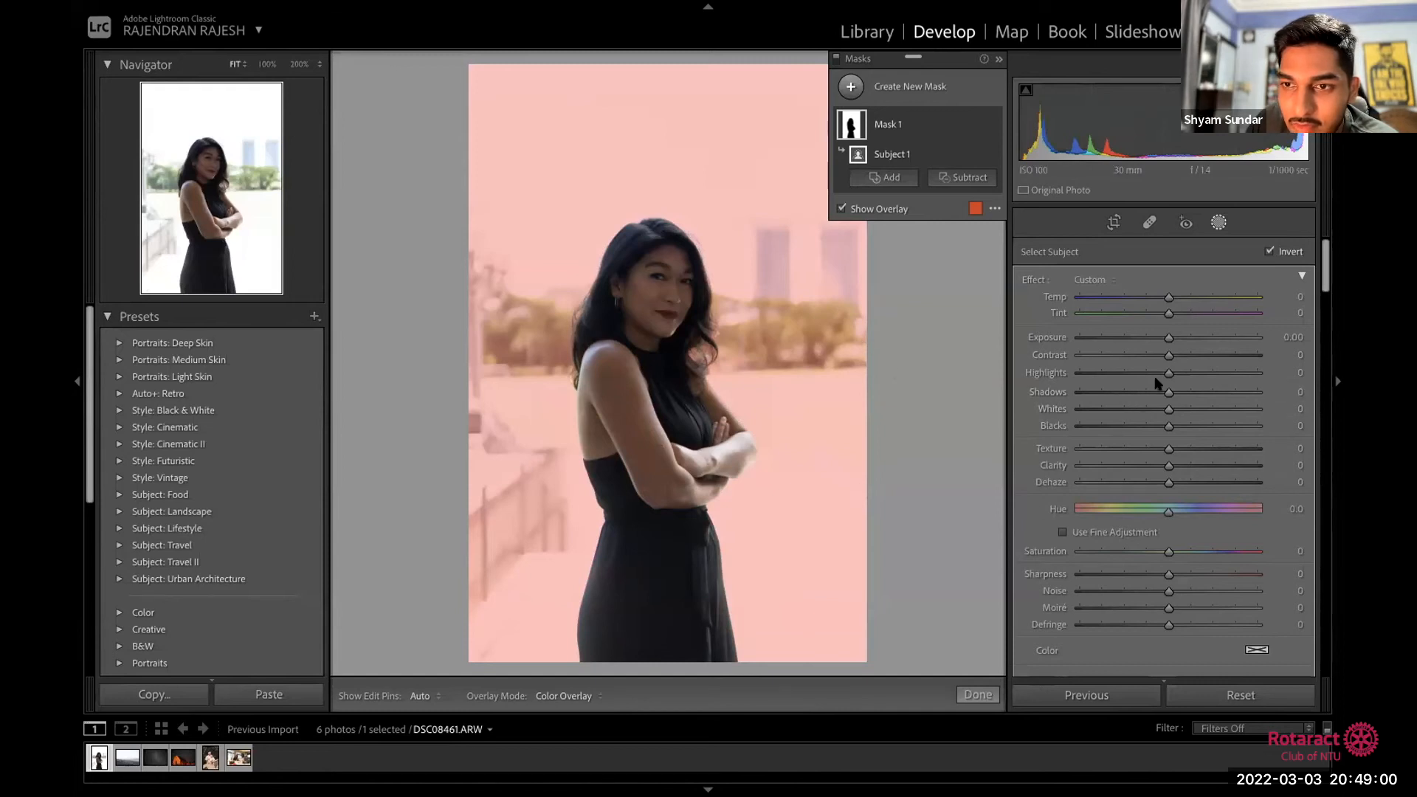
Step: Hide the mask overlay and set the background mask's Highlights to -100, Whites to -7 and Shadows to -20
key(o)
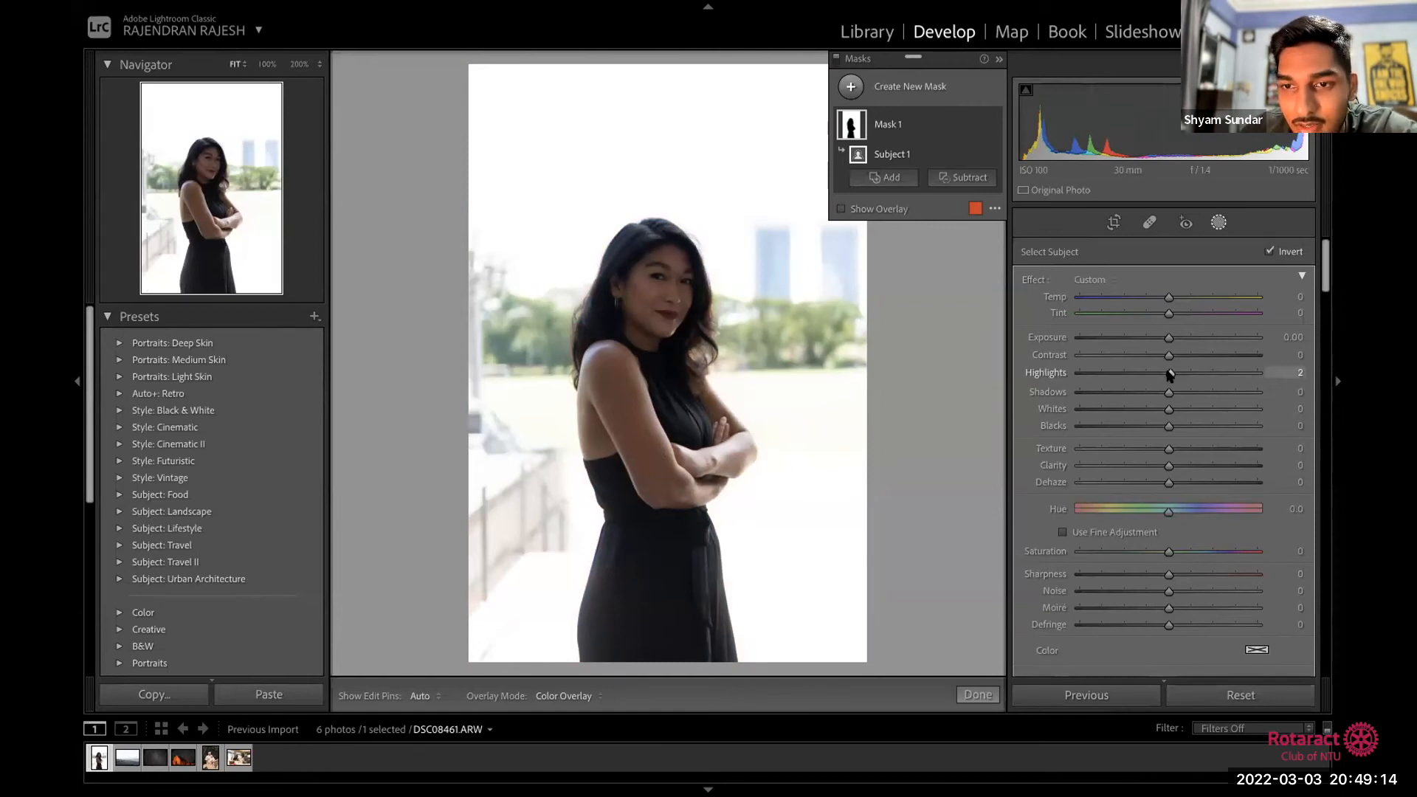
drag(1170, 374, 1031, 372)
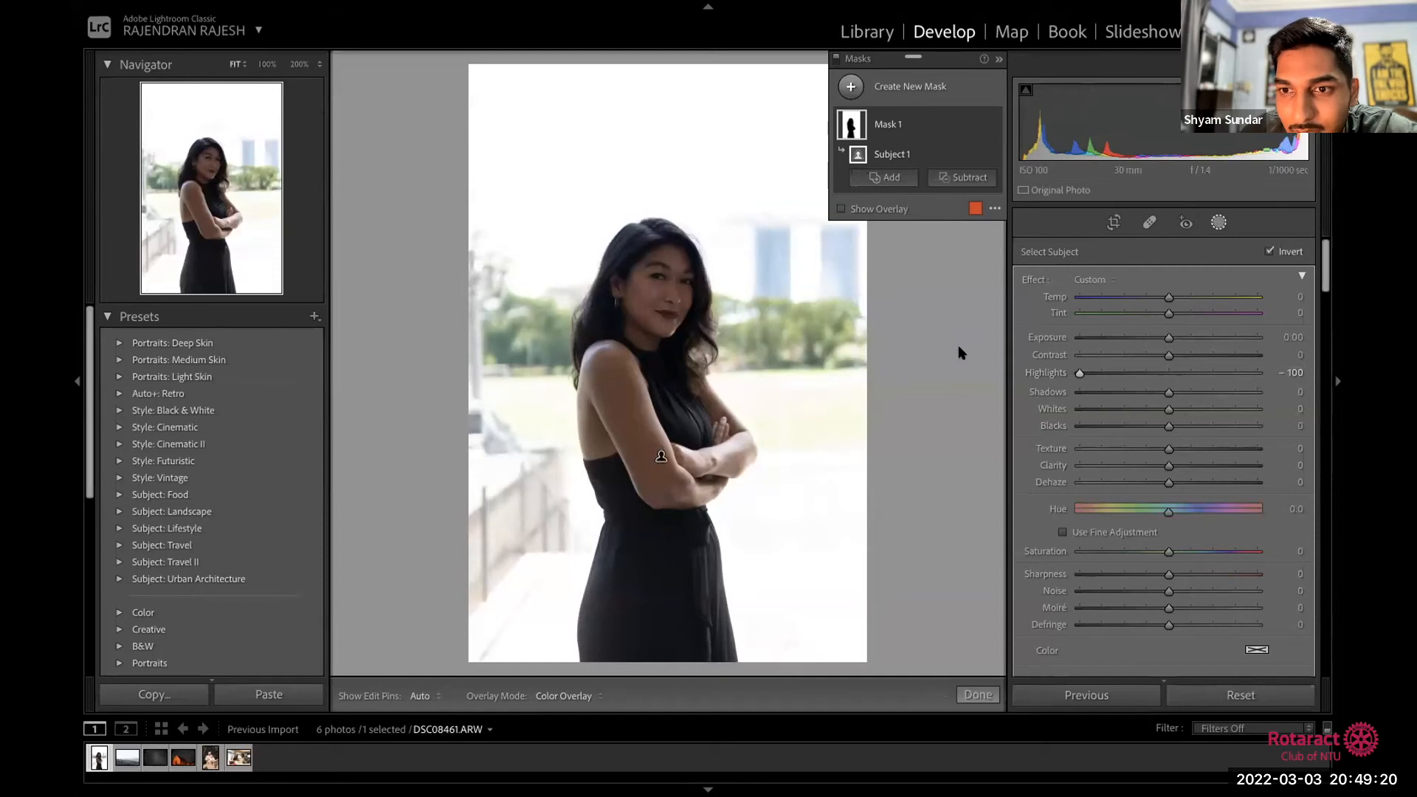
drag(1168, 411, 1149, 410)
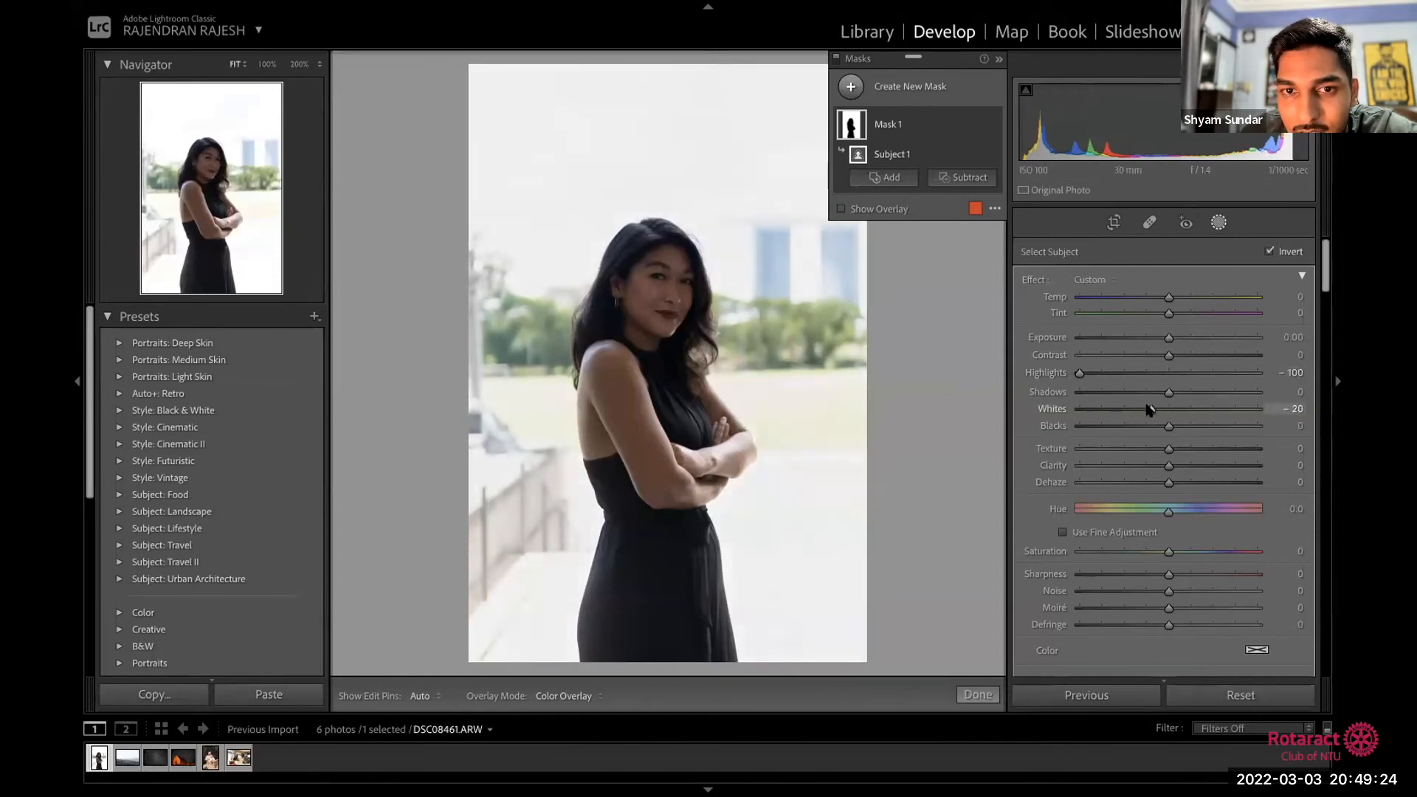
drag(1146, 408, 1161, 411)
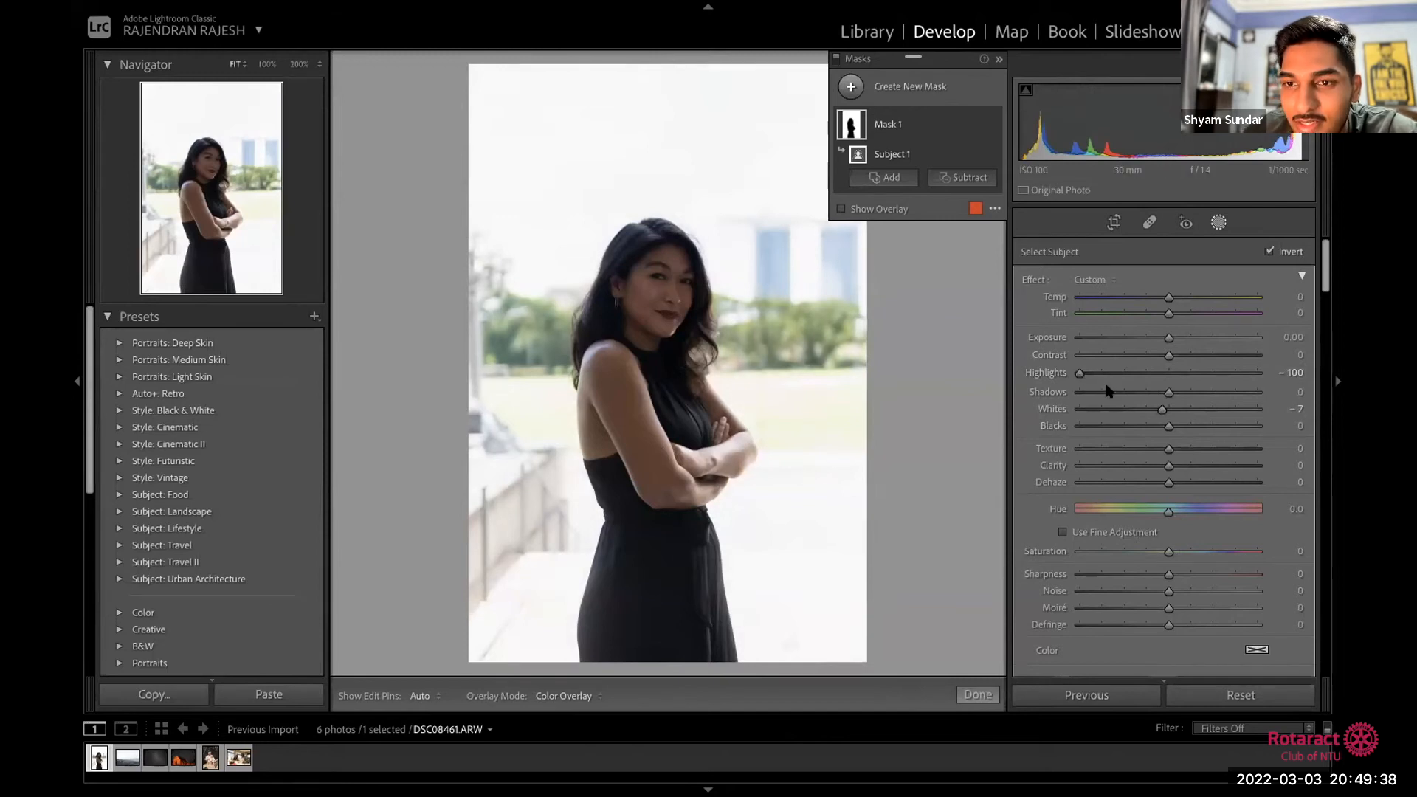
drag(1163, 392, 1148, 392)
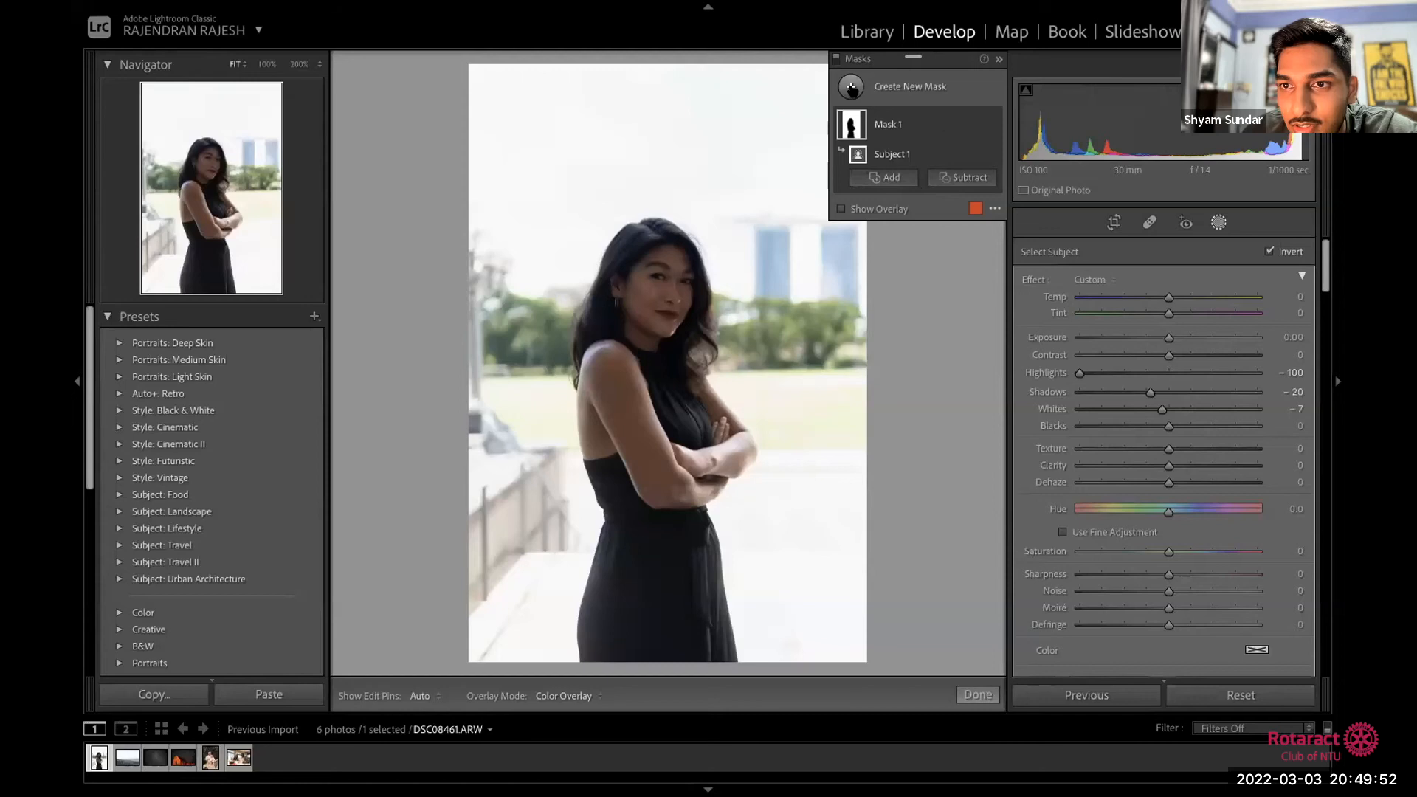
Step: Duplicate the background mask Mask 1 and make the copy active, keeping its default name
click(851, 88)
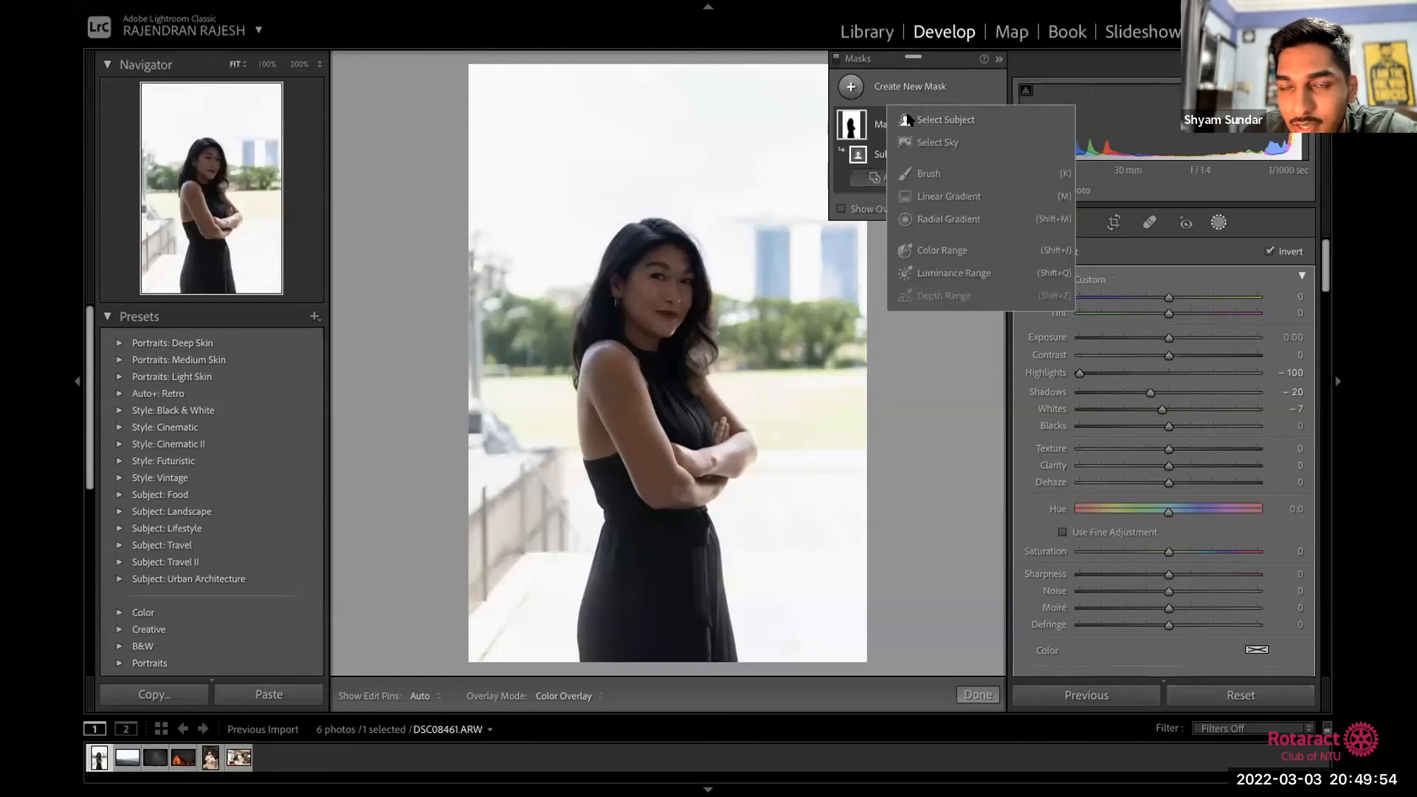
right_click(837, 118)
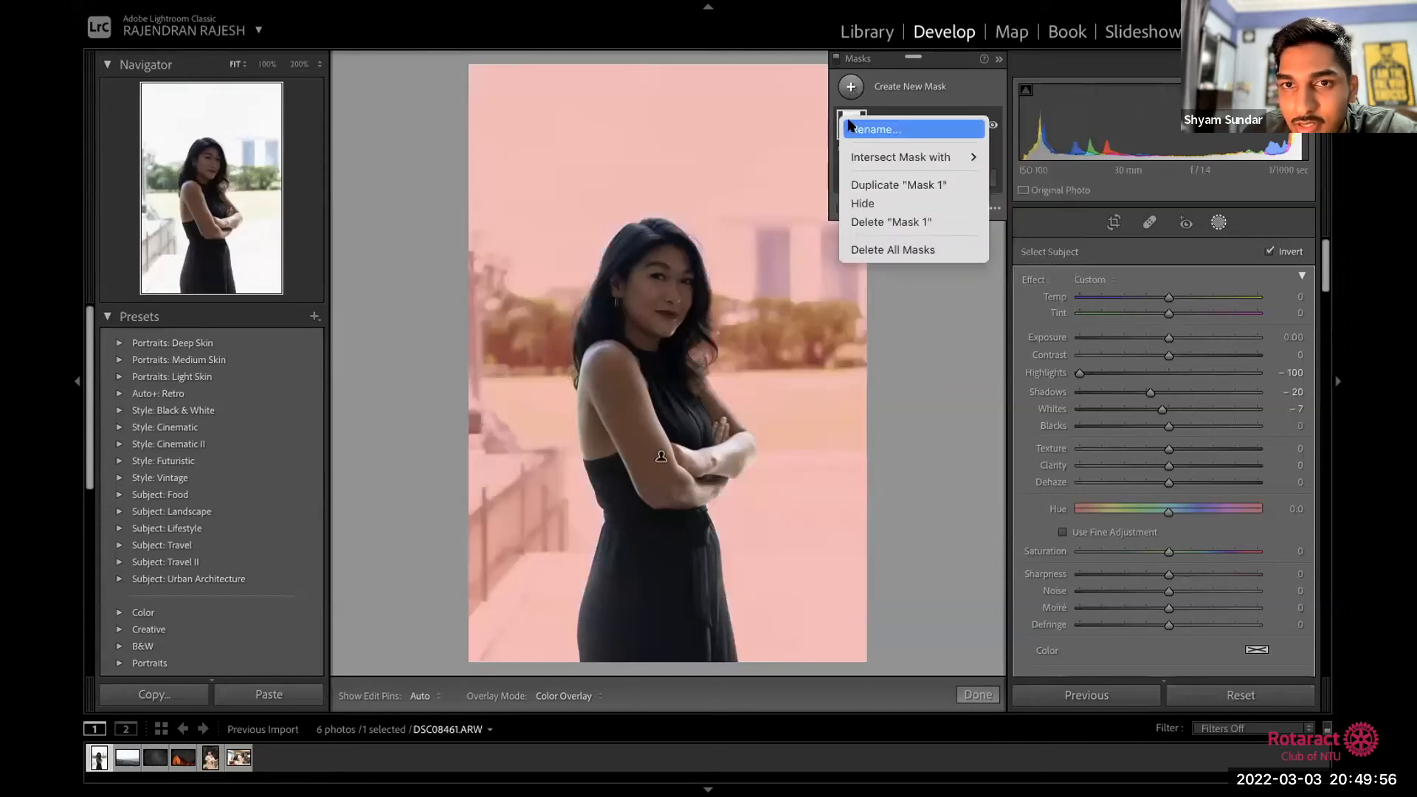
right_click(854, 113)
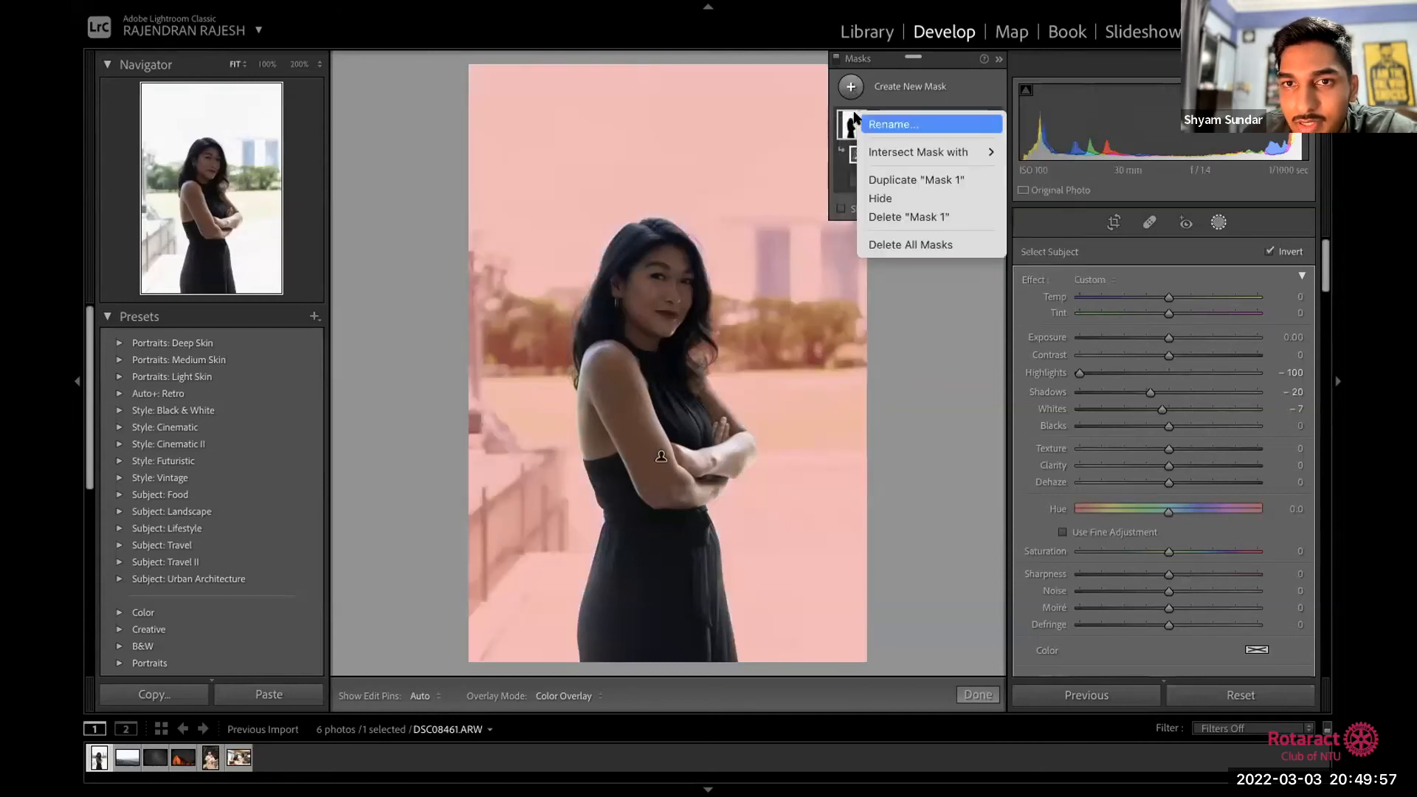
click(908, 180)
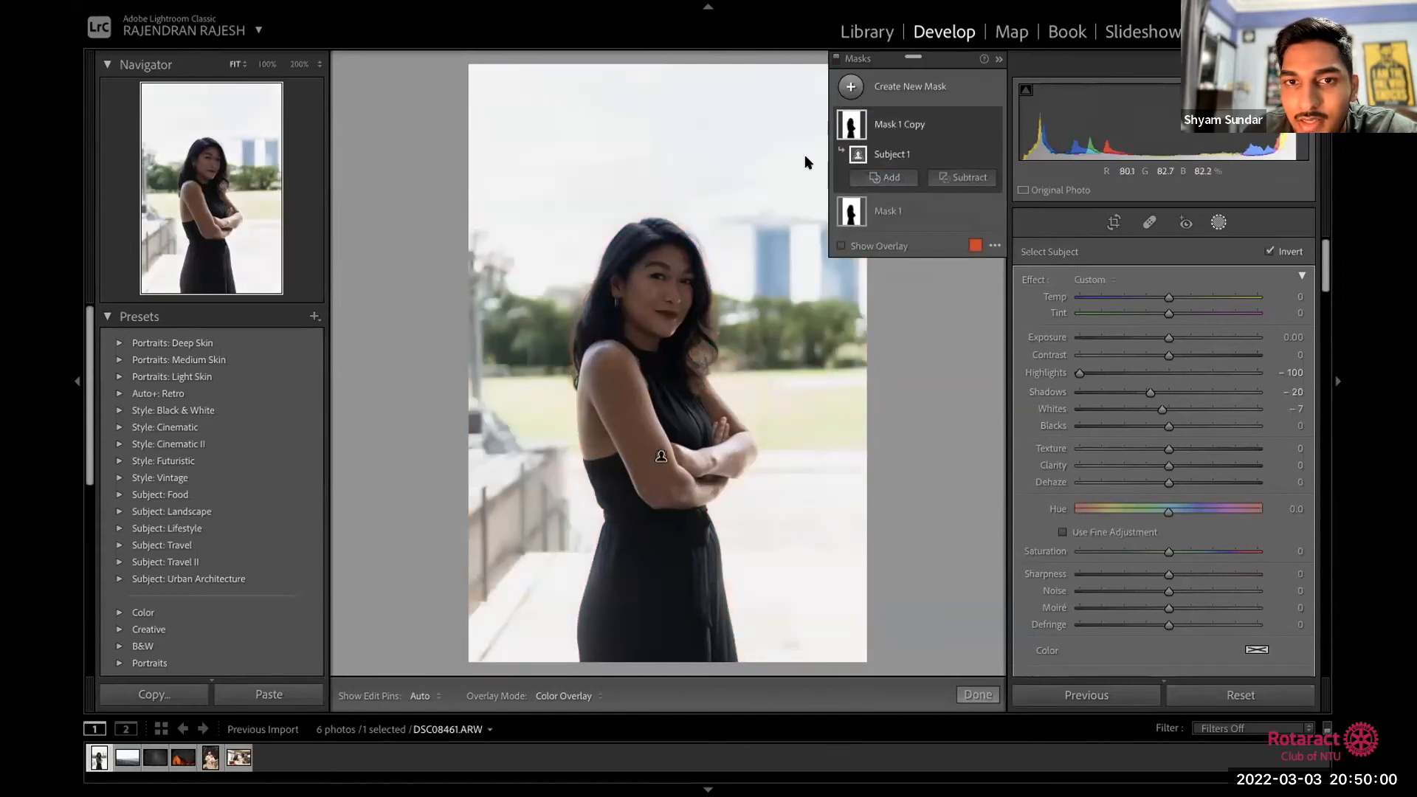
click(853, 216)
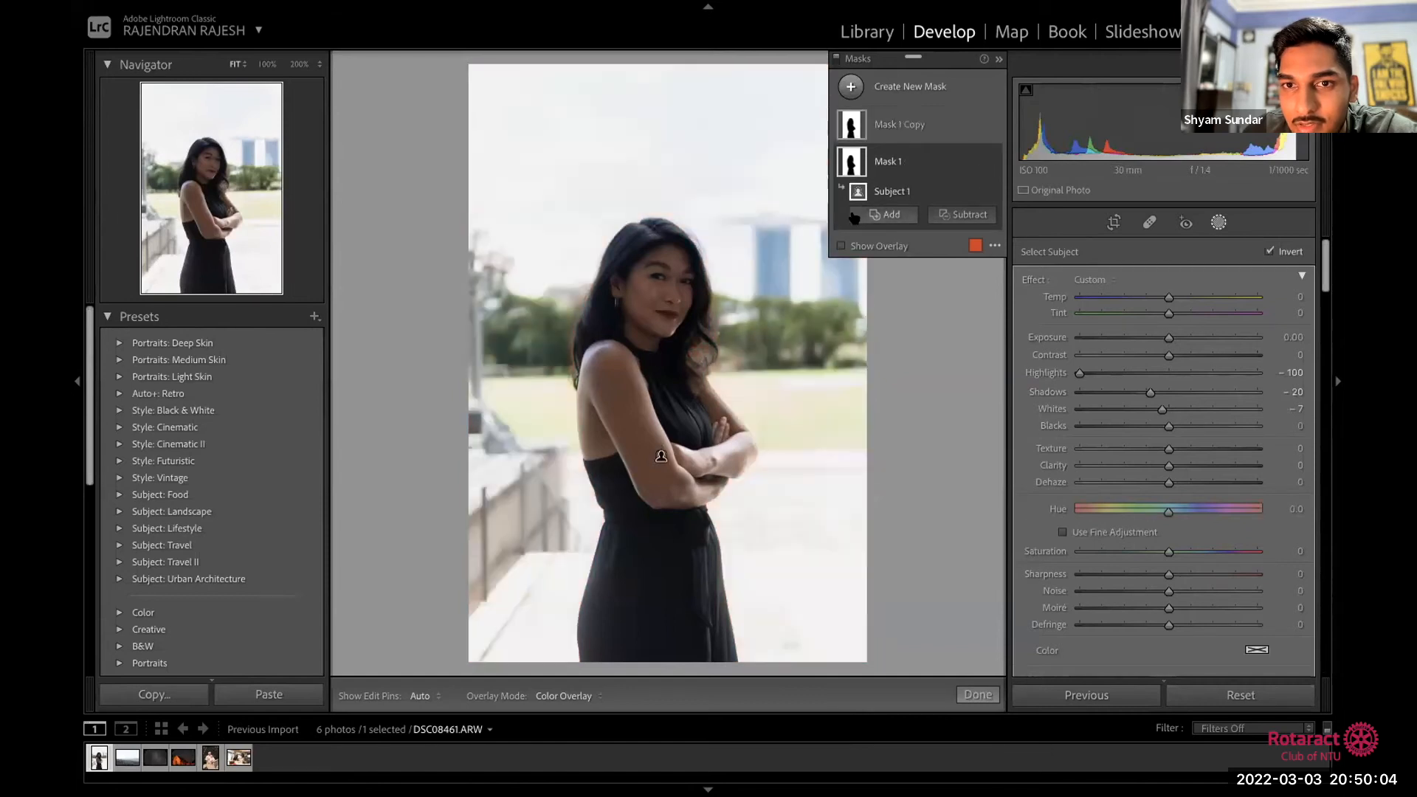
double_click(860, 125)
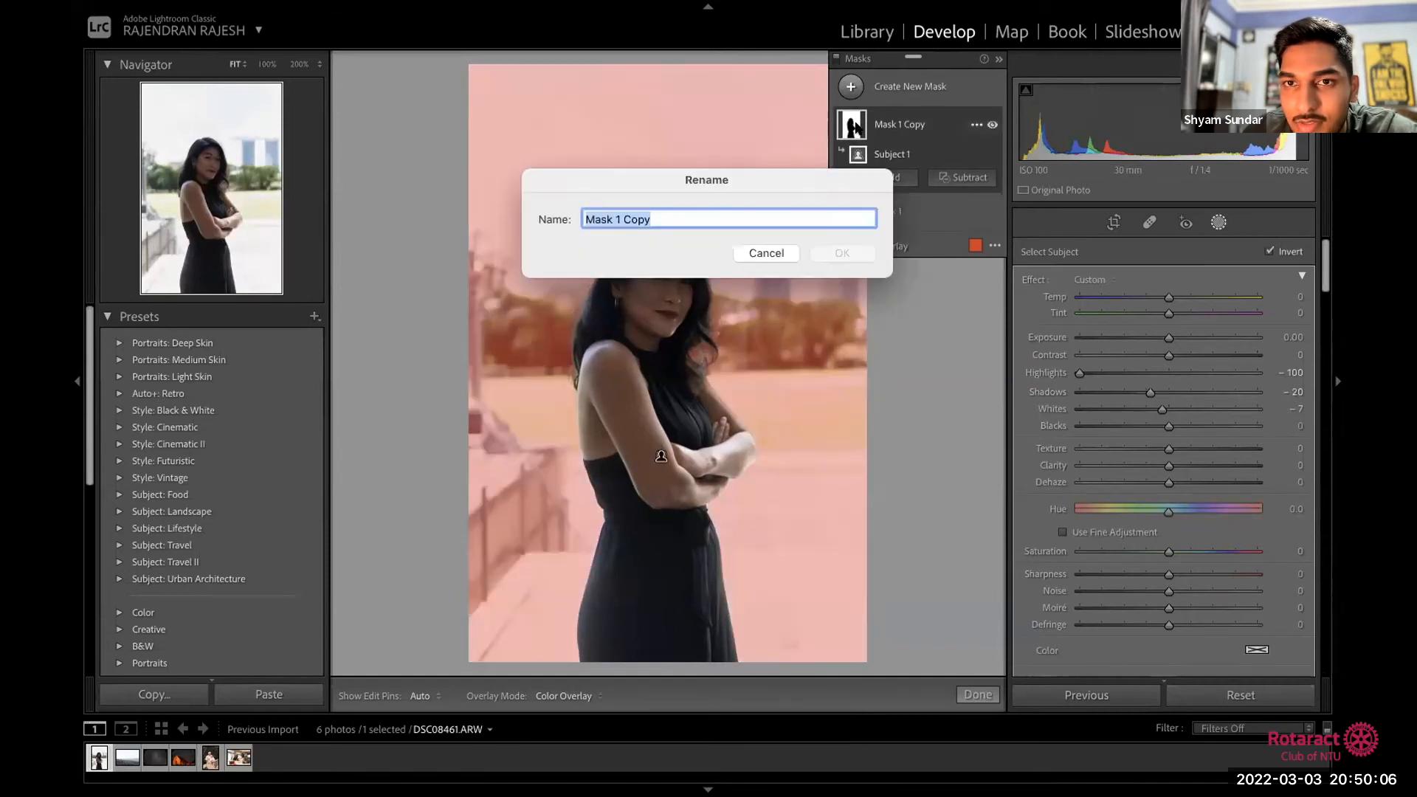
click(788, 249)
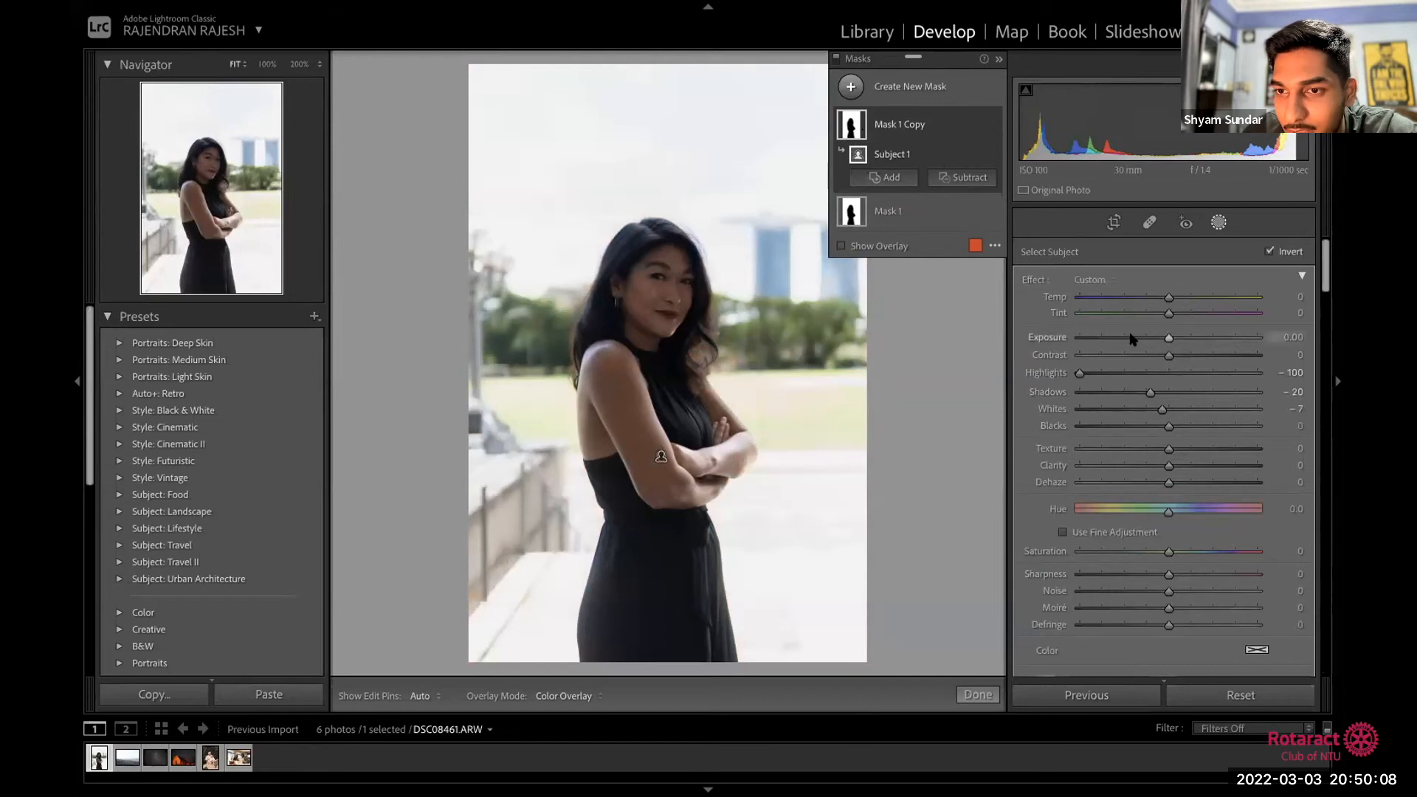
Step: Reset Shadows to 0 in the duplicated background mask, and reset its Highlights before setting them back to -100
double_click(1146, 391)
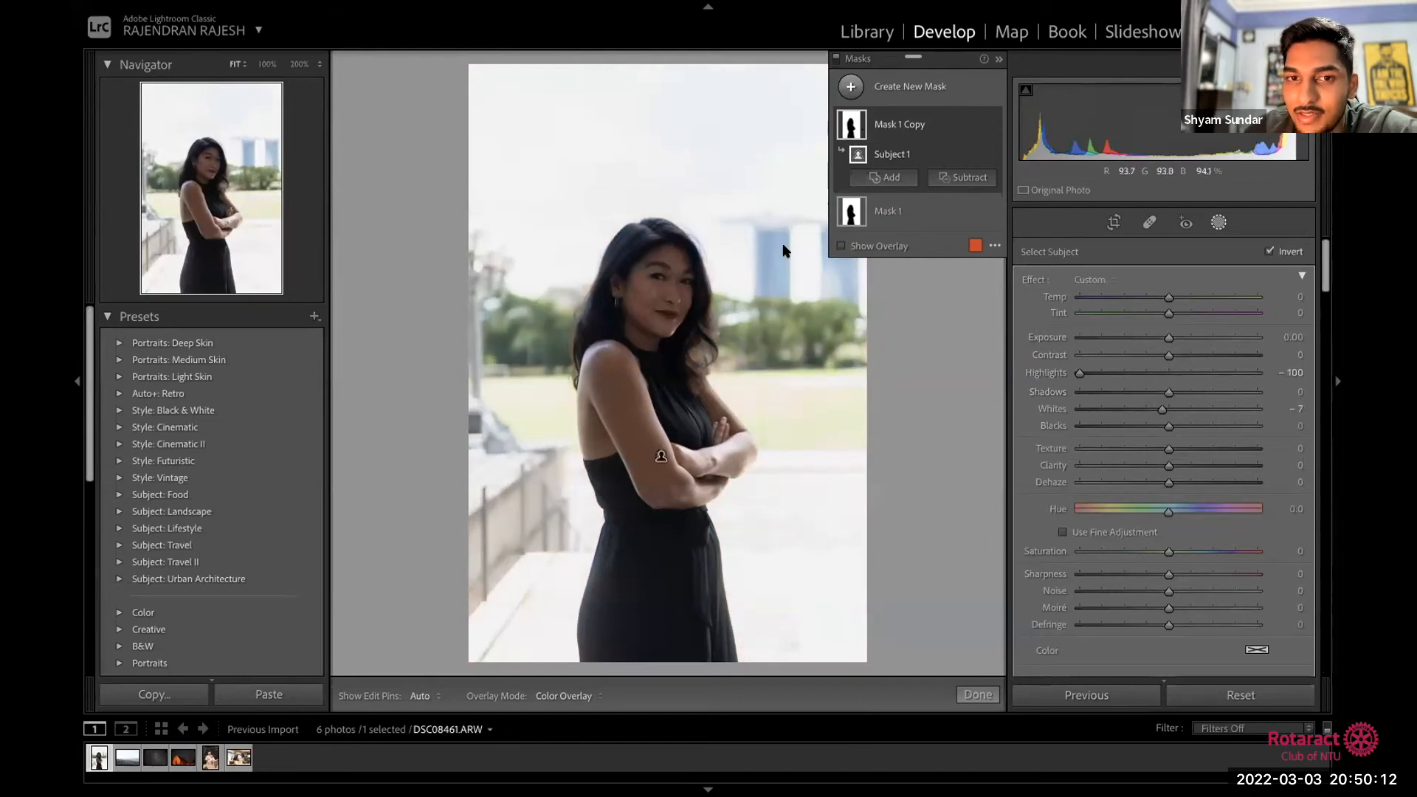
double_click(1079, 375)
drag(1172, 376, 1020, 372)
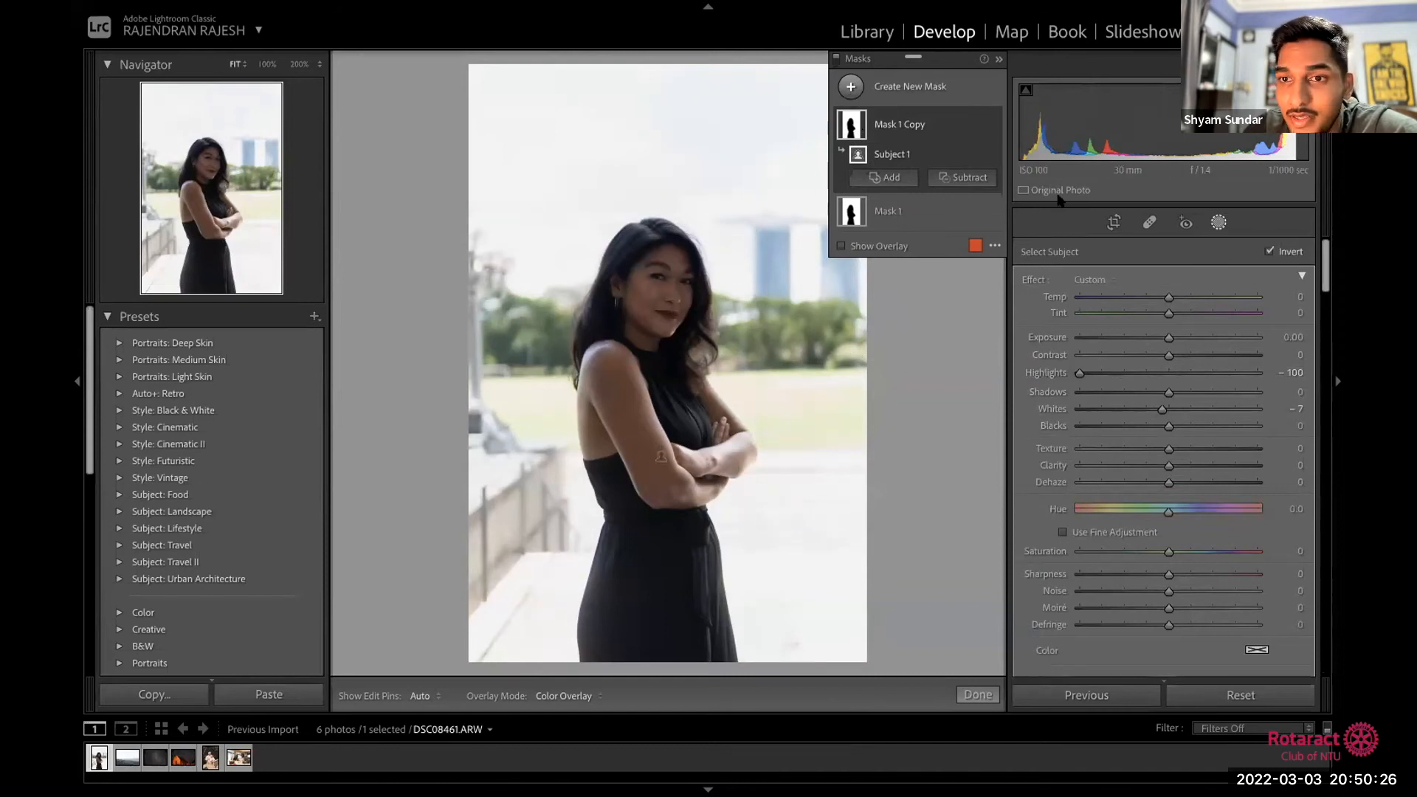
Step: Add a new Select Subject mask of the woman, hide its overlay, and set its Shadows to 27
click(850, 87)
click(944, 114)
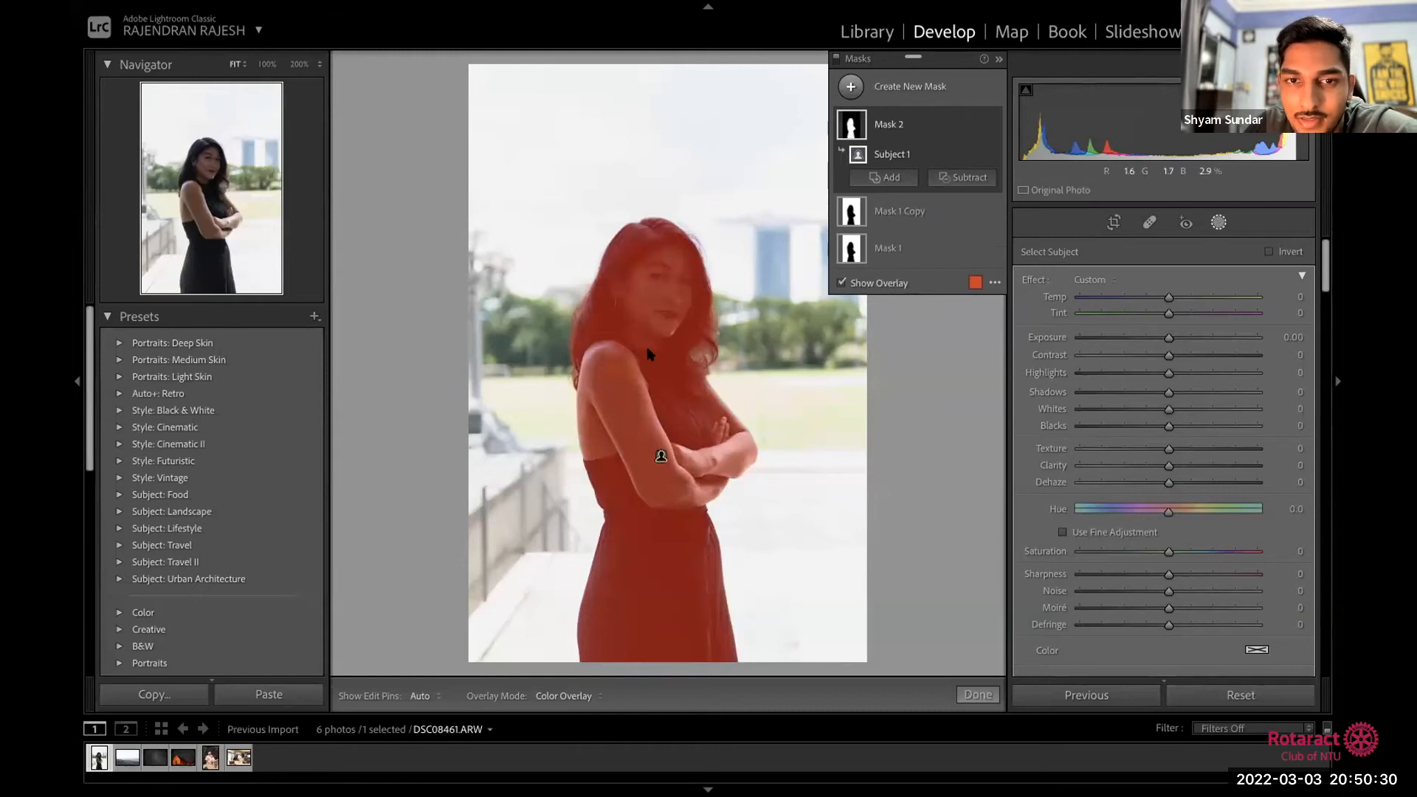
key(o)
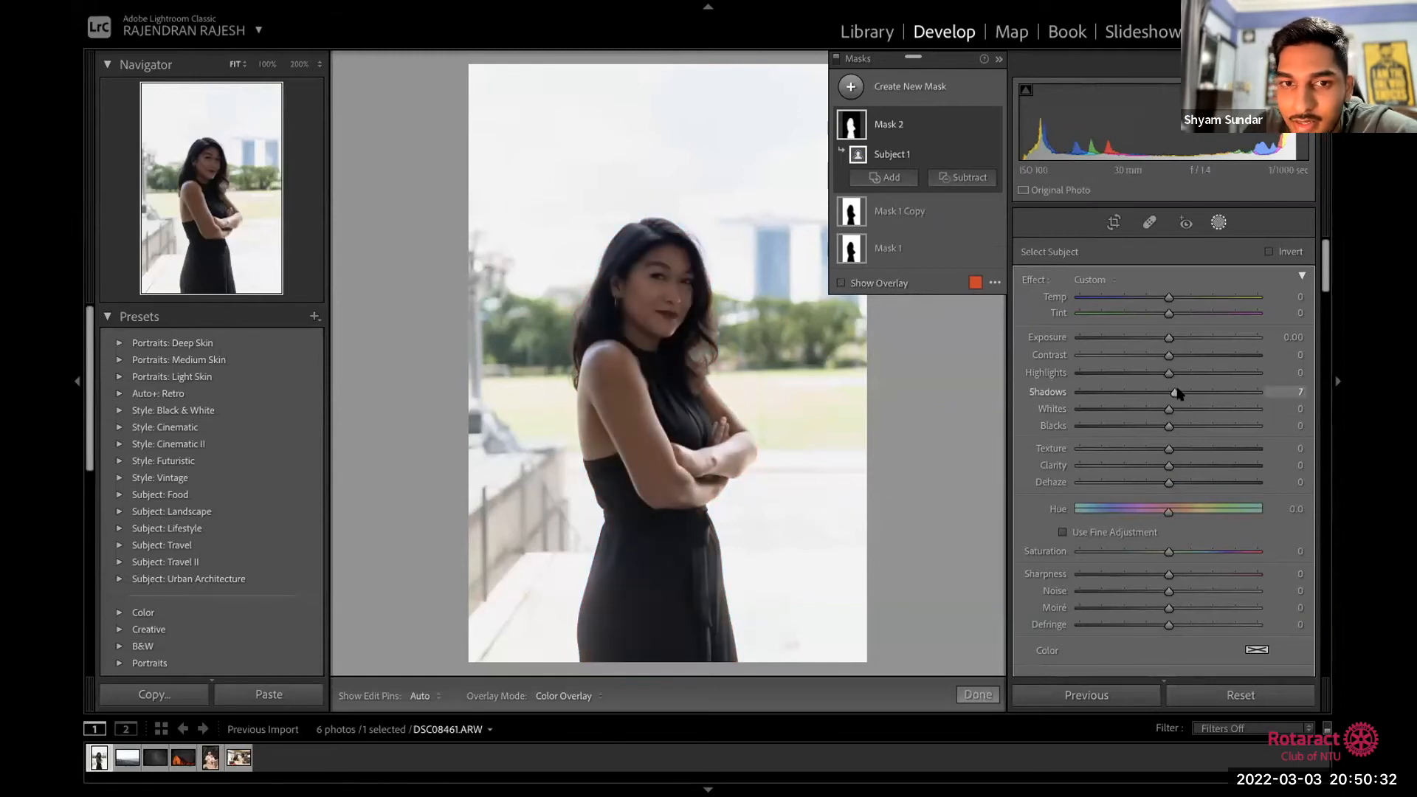
drag(1169, 392, 1194, 400)
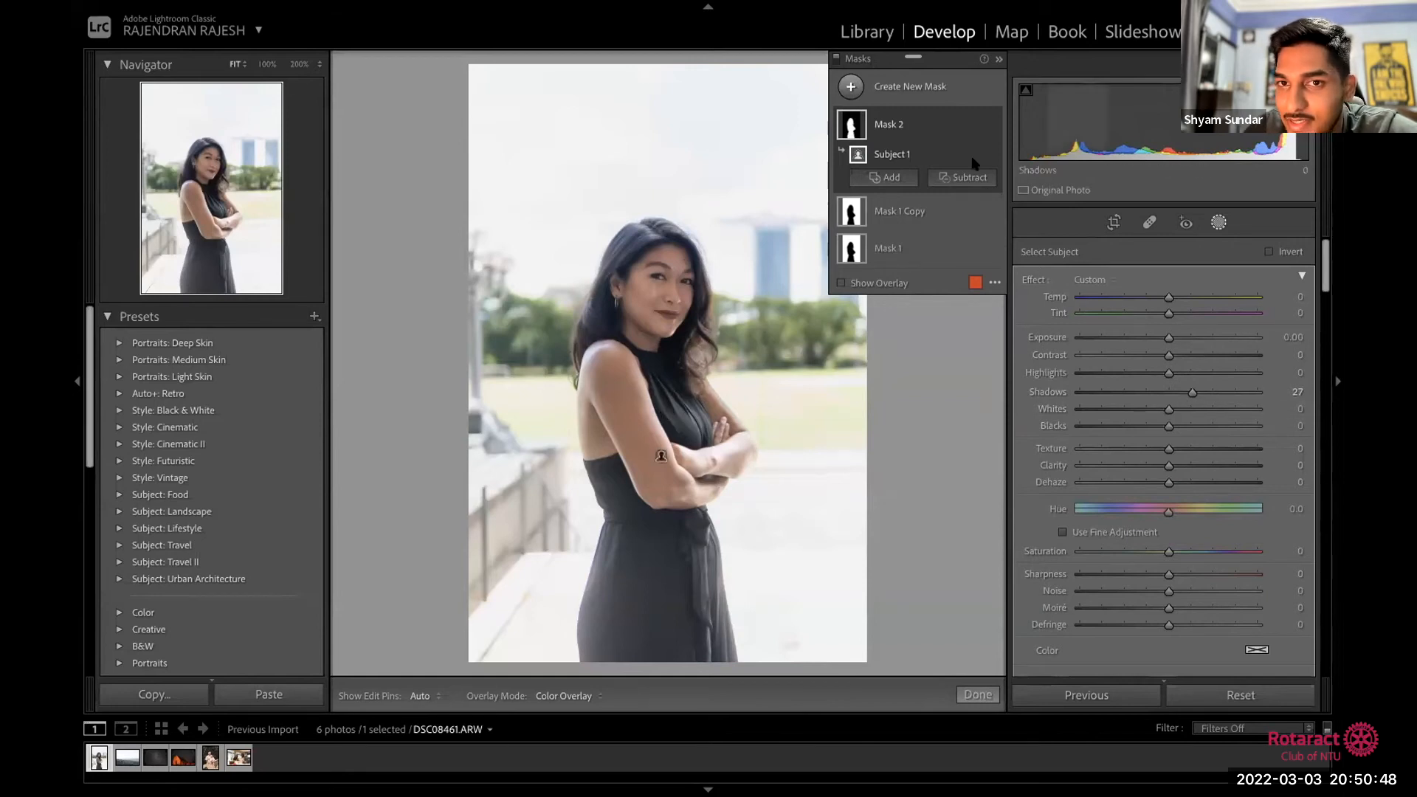
Step: Add a new Select Sky mask to the portrait
click(1219, 224)
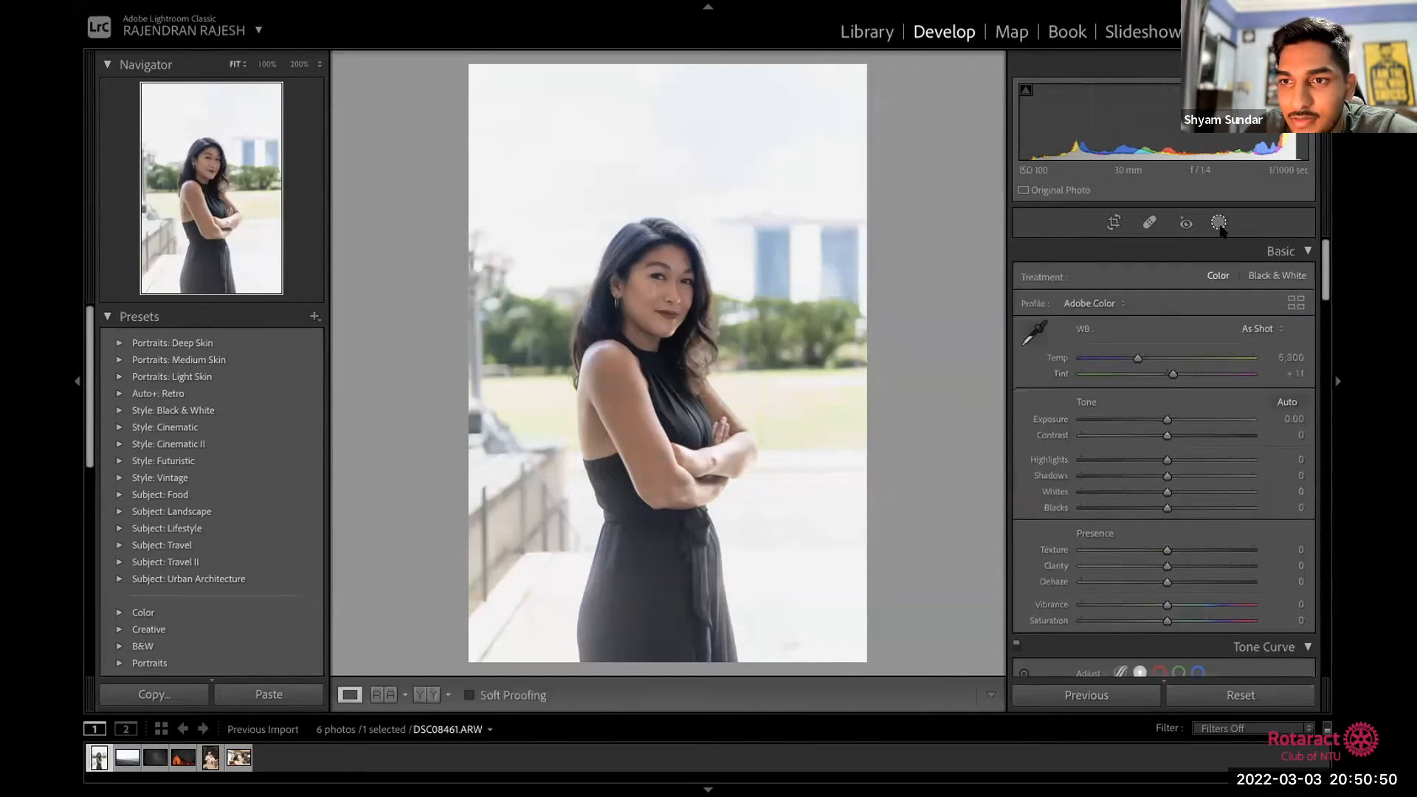
click(1219, 224)
click(851, 87)
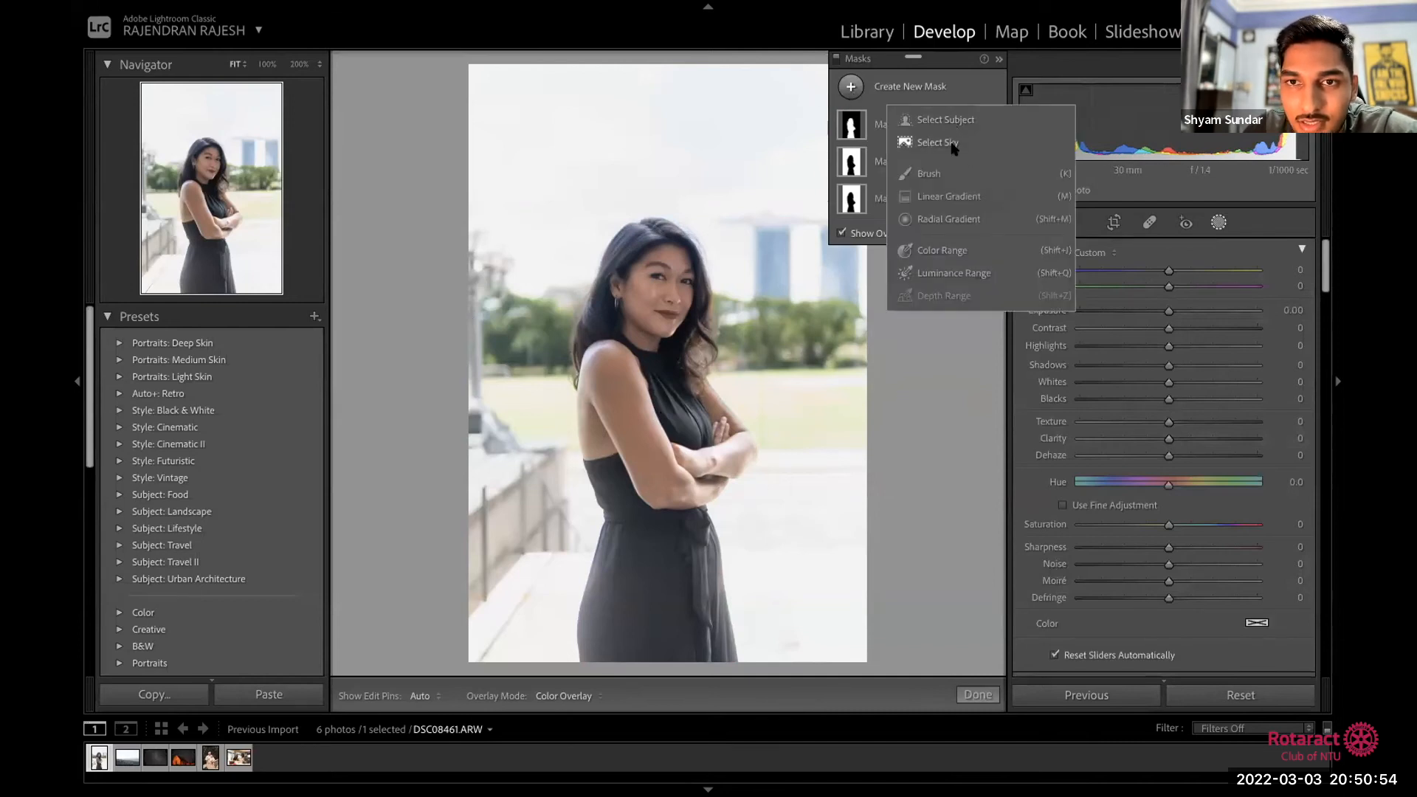
click(952, 143)
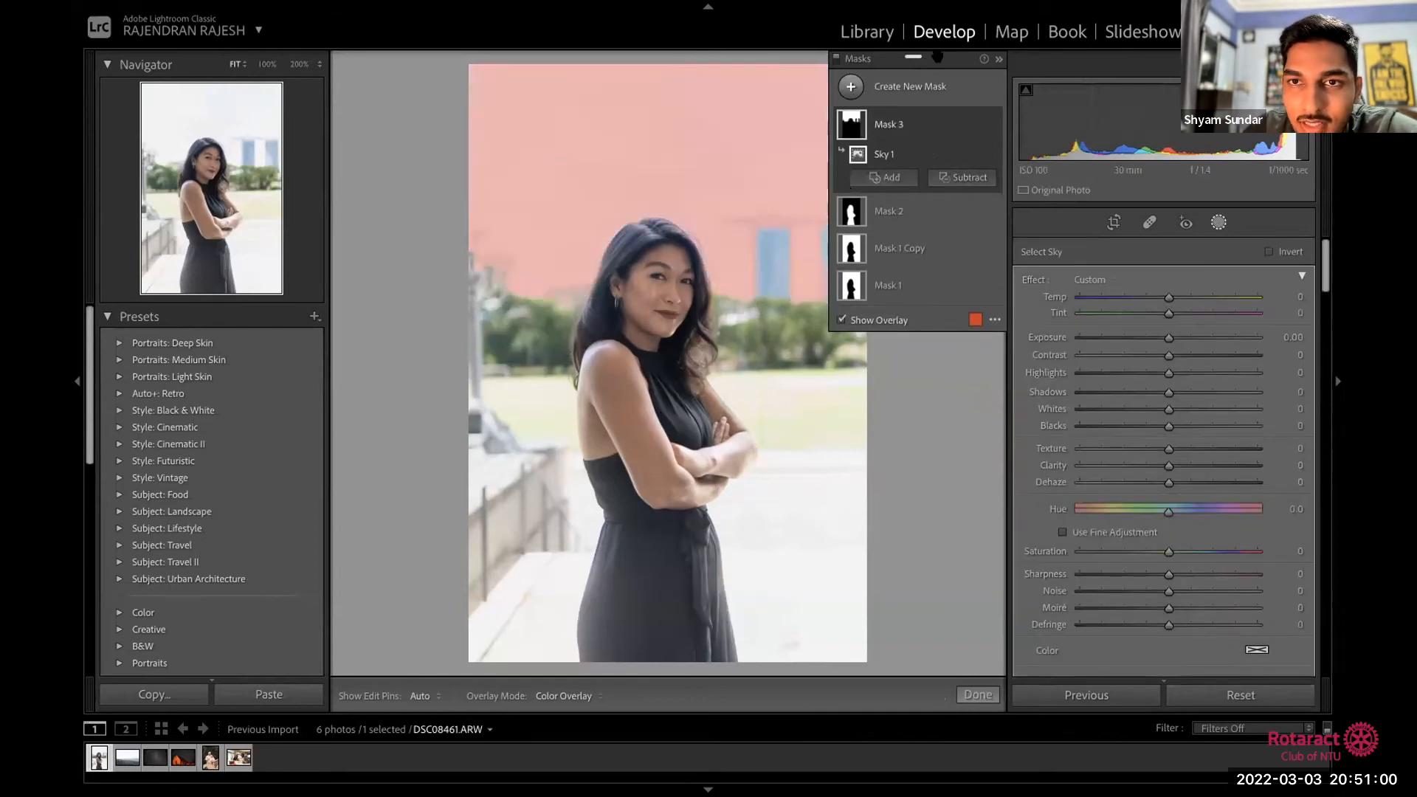
Step: Dock the Masks panel above the mask adjustments and set the sky mask's Highlights to -100
drag(937, 58, 1151, 244)
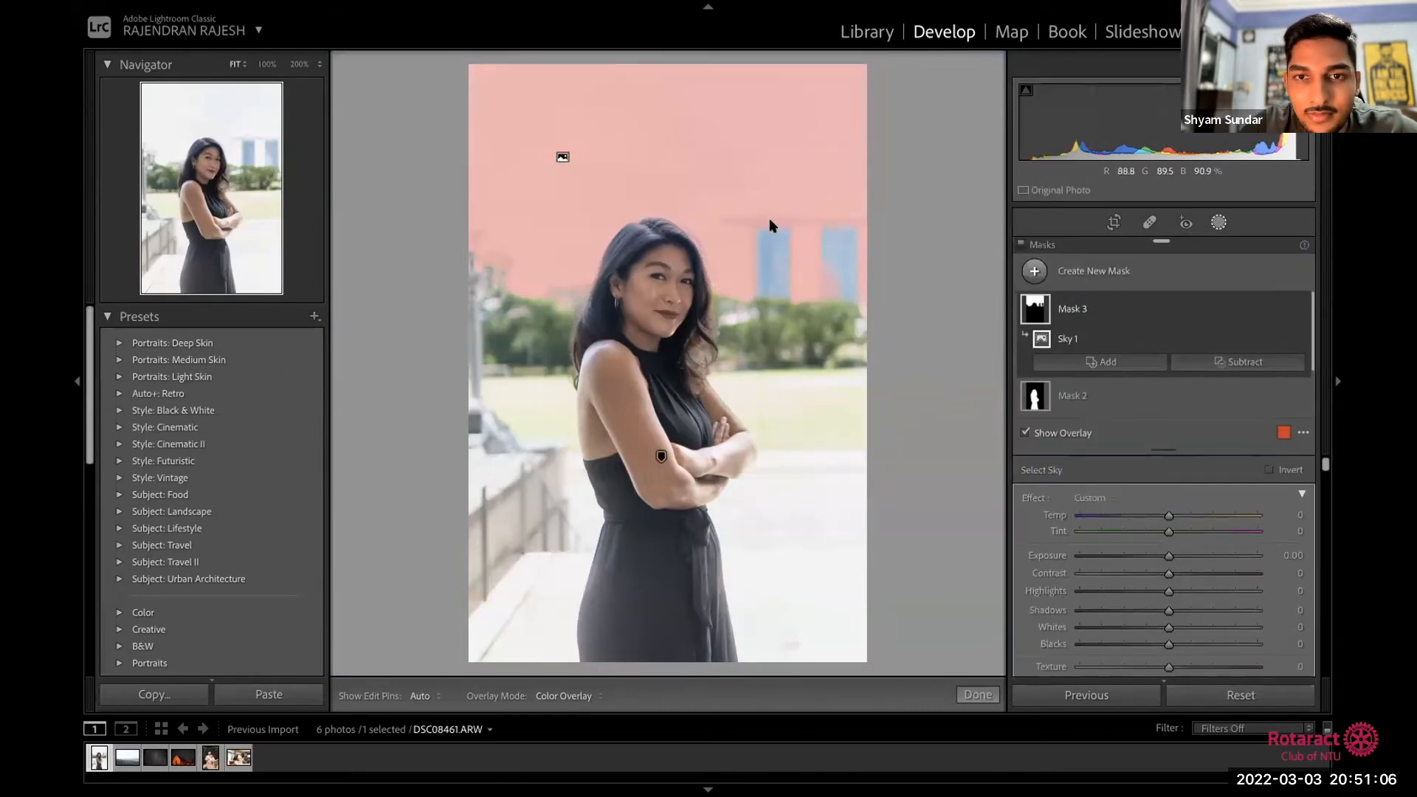
key(ctrl+=)
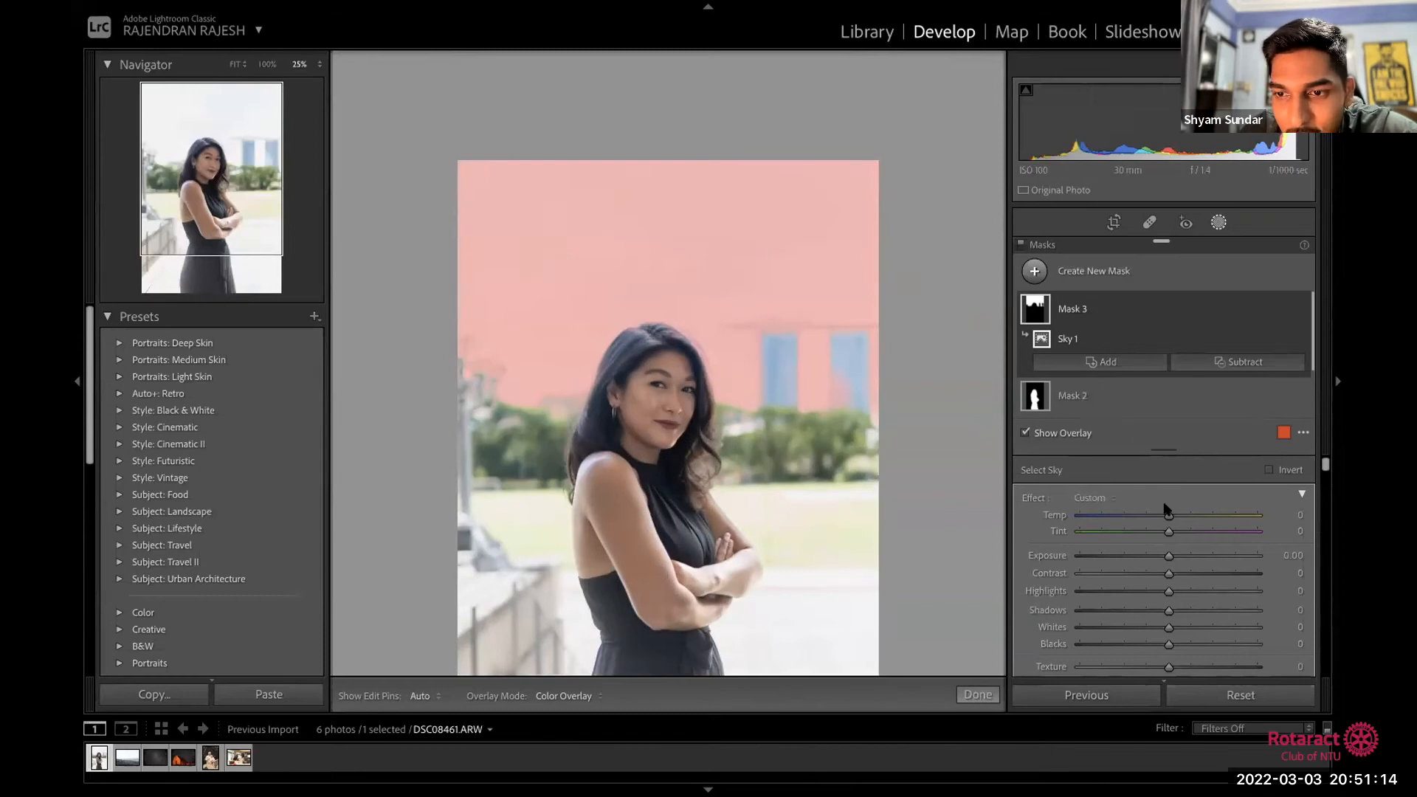
drag(1169, 591, 1079, 592)
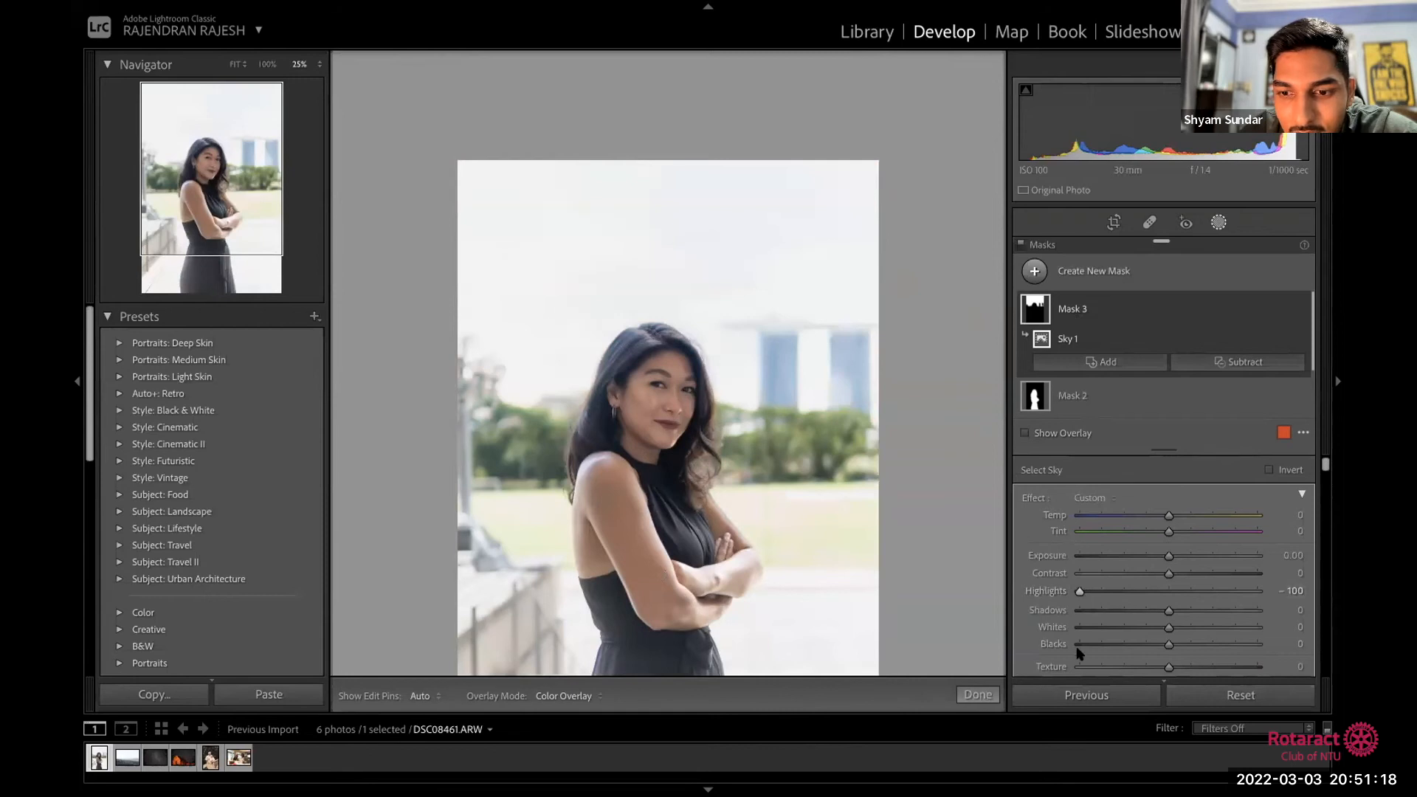
click(977, 694)
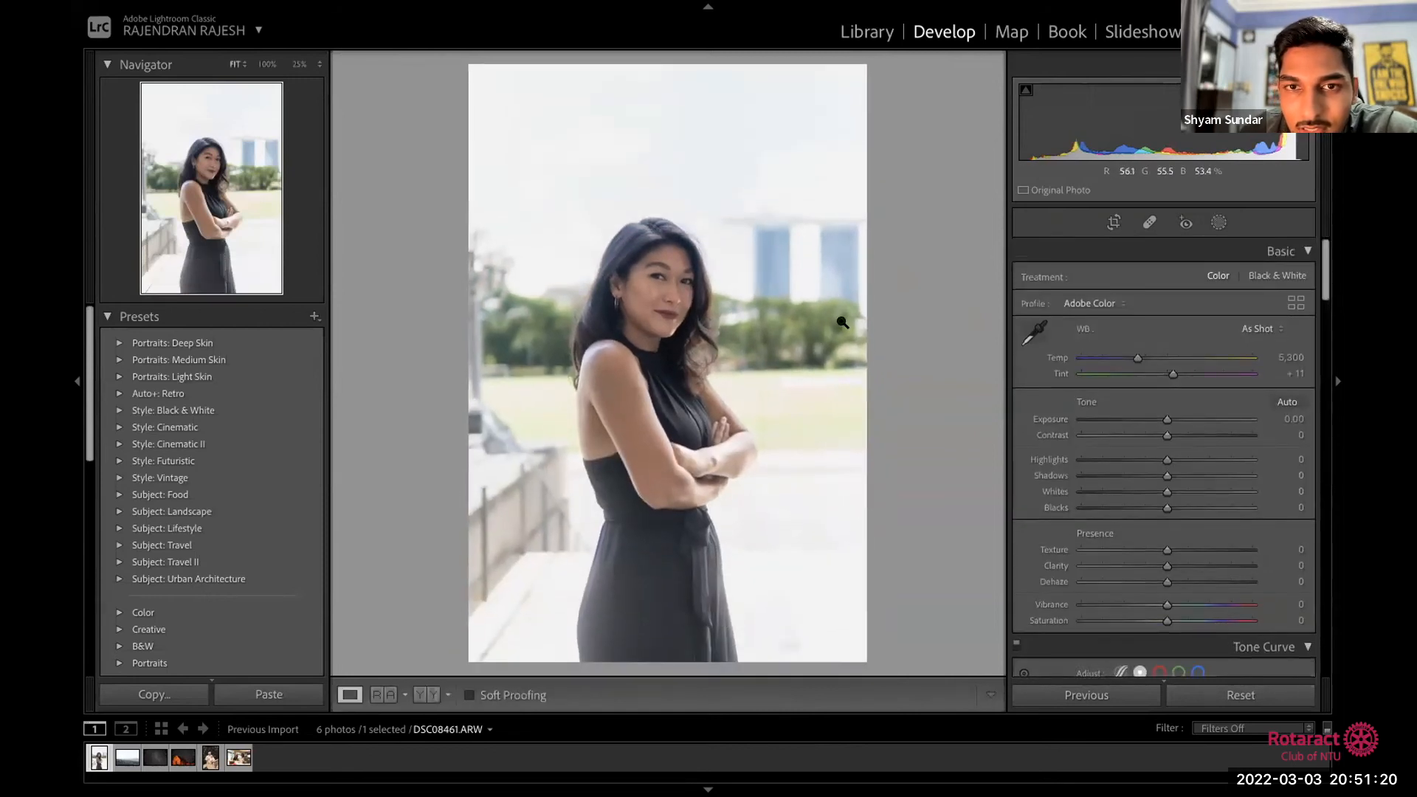
click(1220, 223)
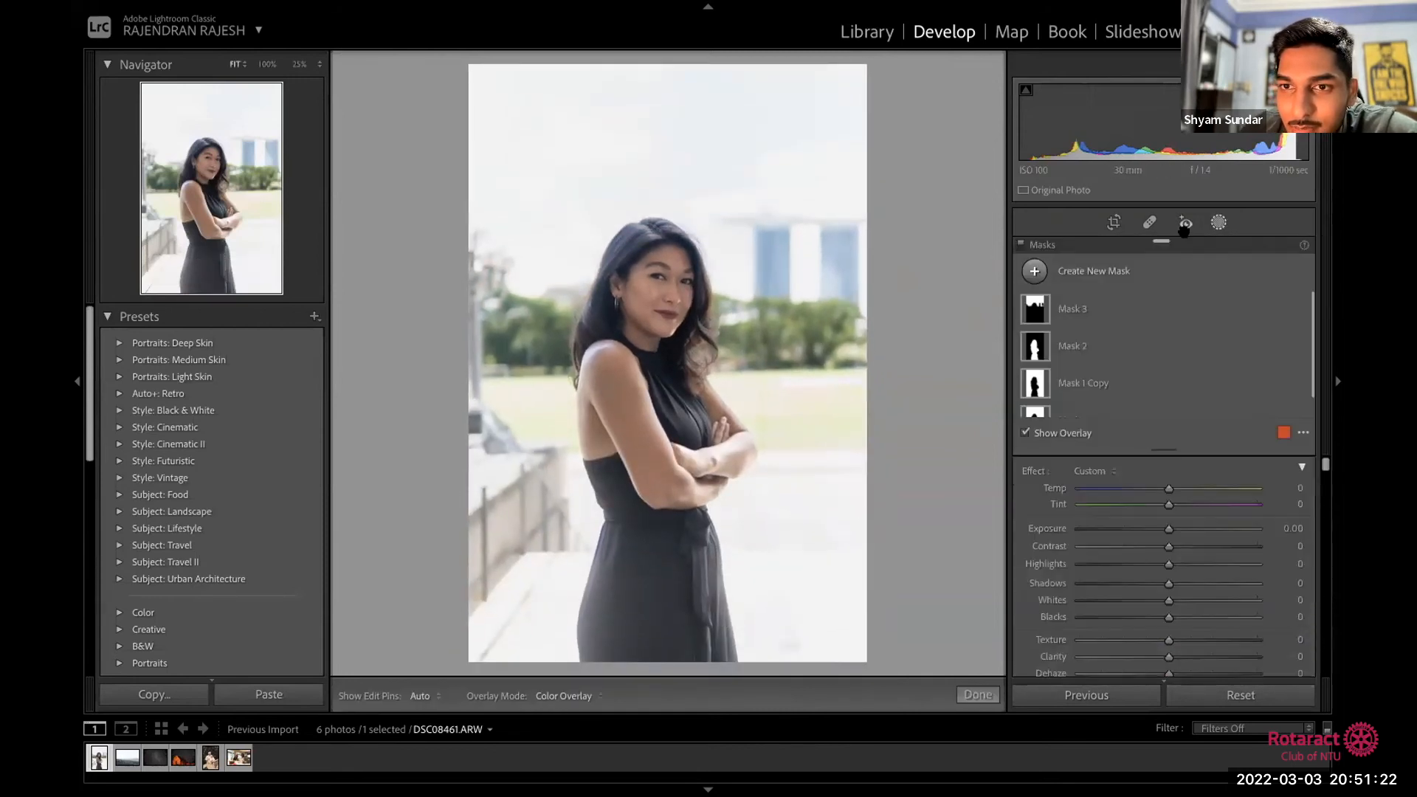
click(1035, 271)
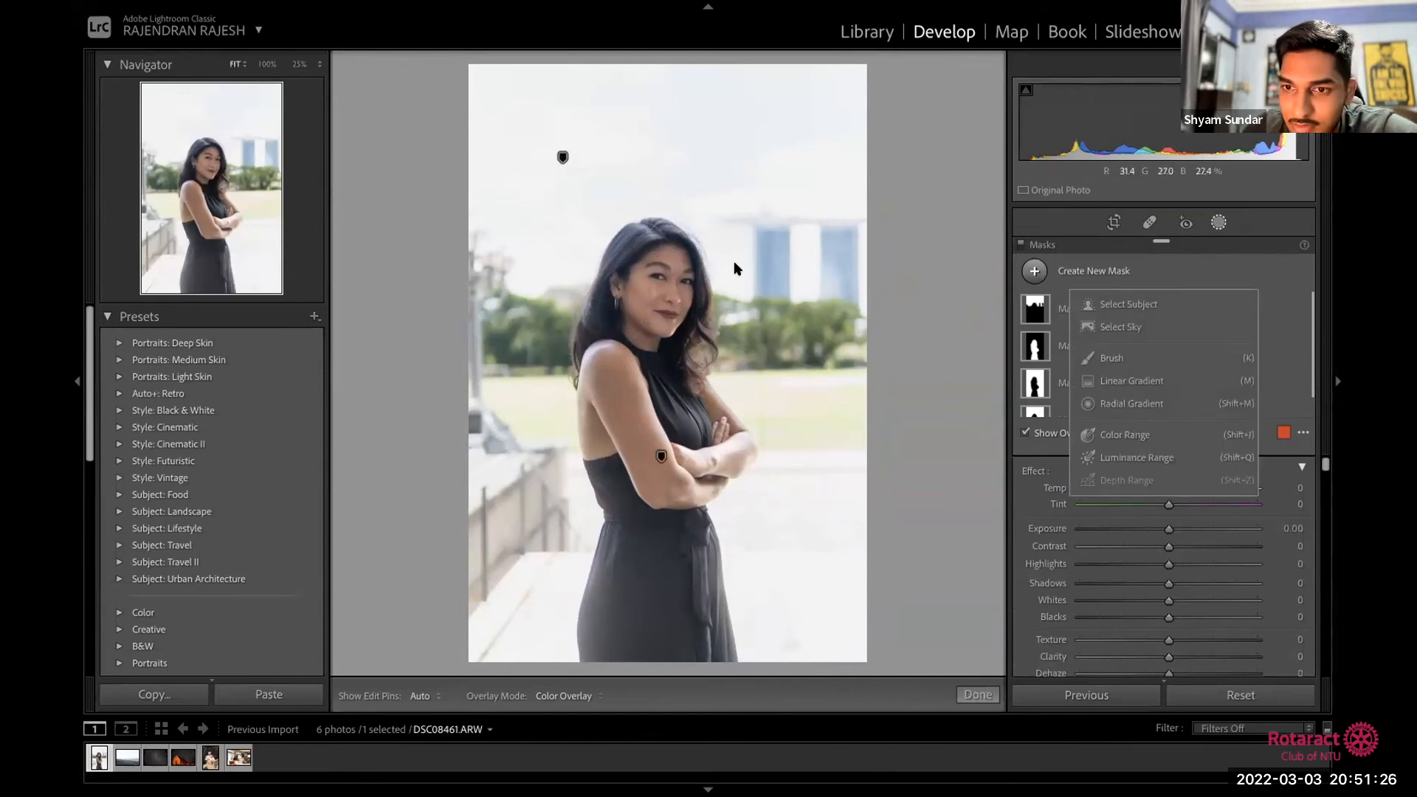
click(1107, 359)
scroll(705, 290, down, 4)
scroll(650, 279, down, 2)
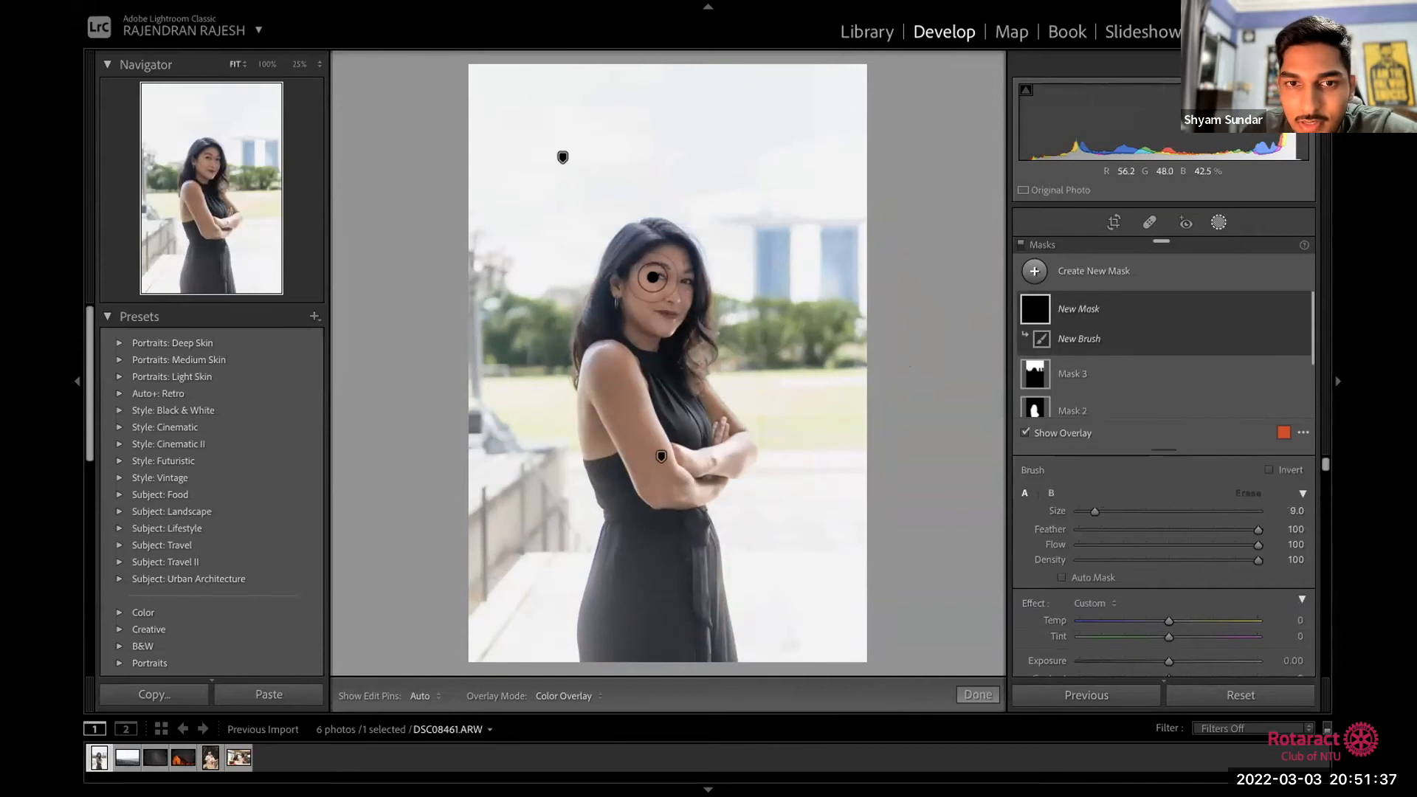
Step: Open couple portrait DSC02497.ARW at 100% on the man's face and start a new Brush mask
click(210, 758)
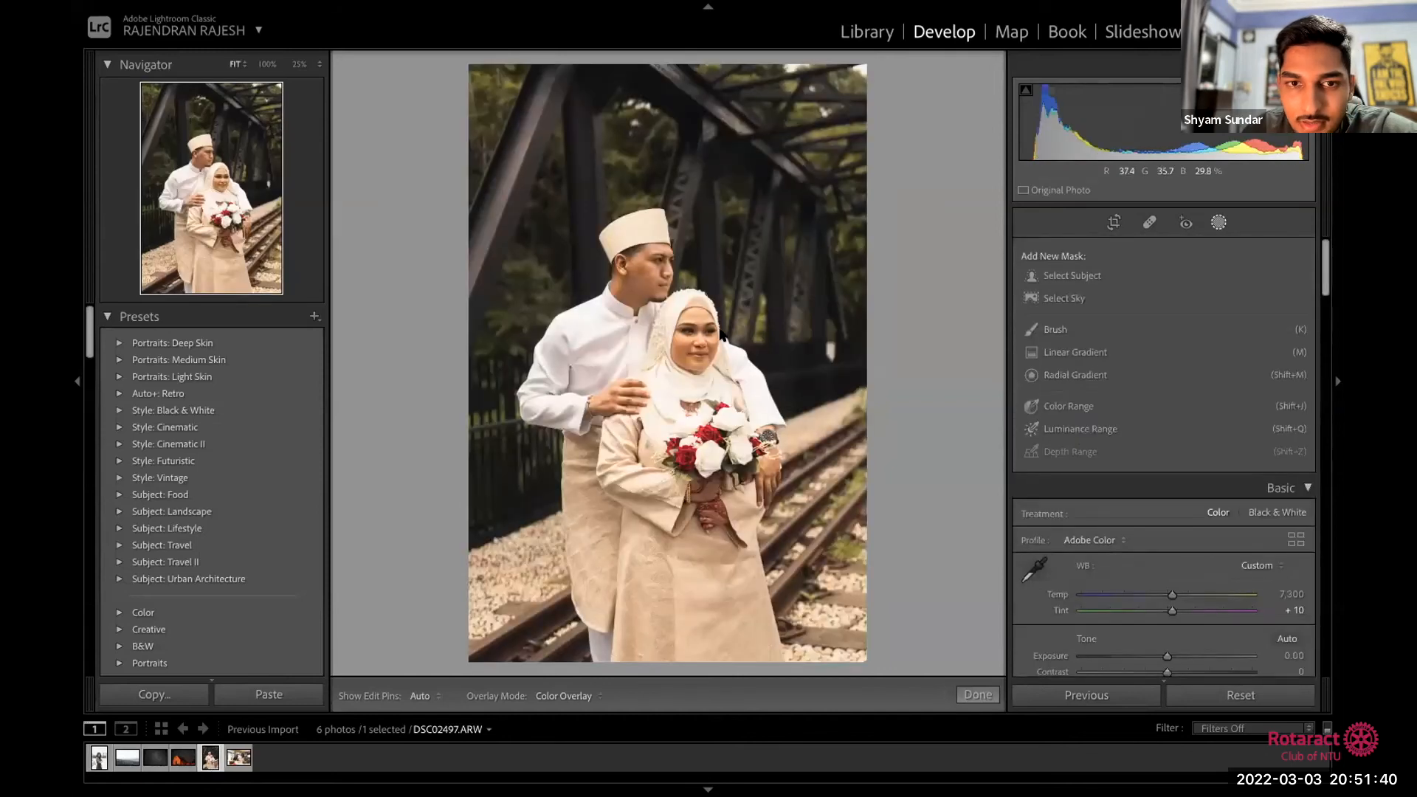
click(657, 255)
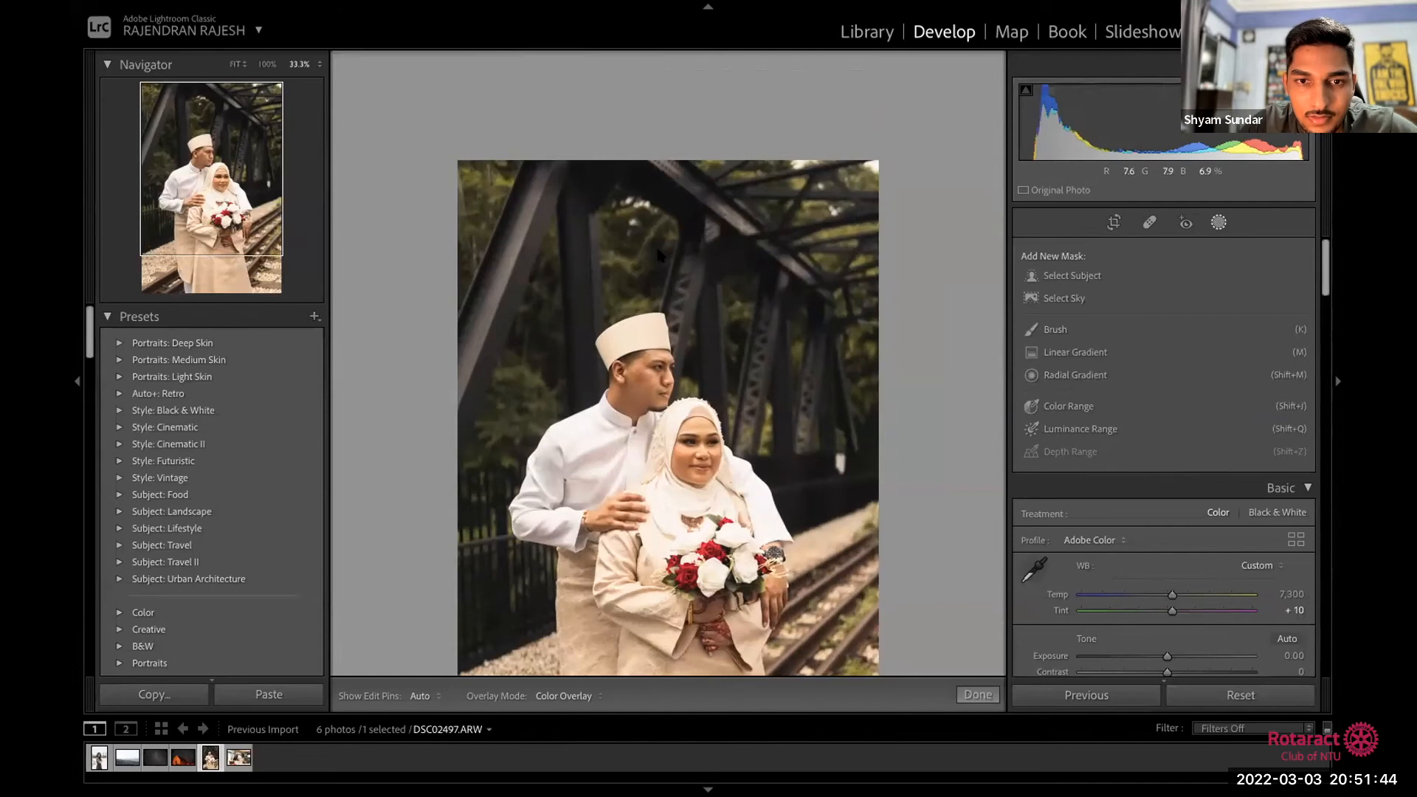
key(super+=)
key(super+=)
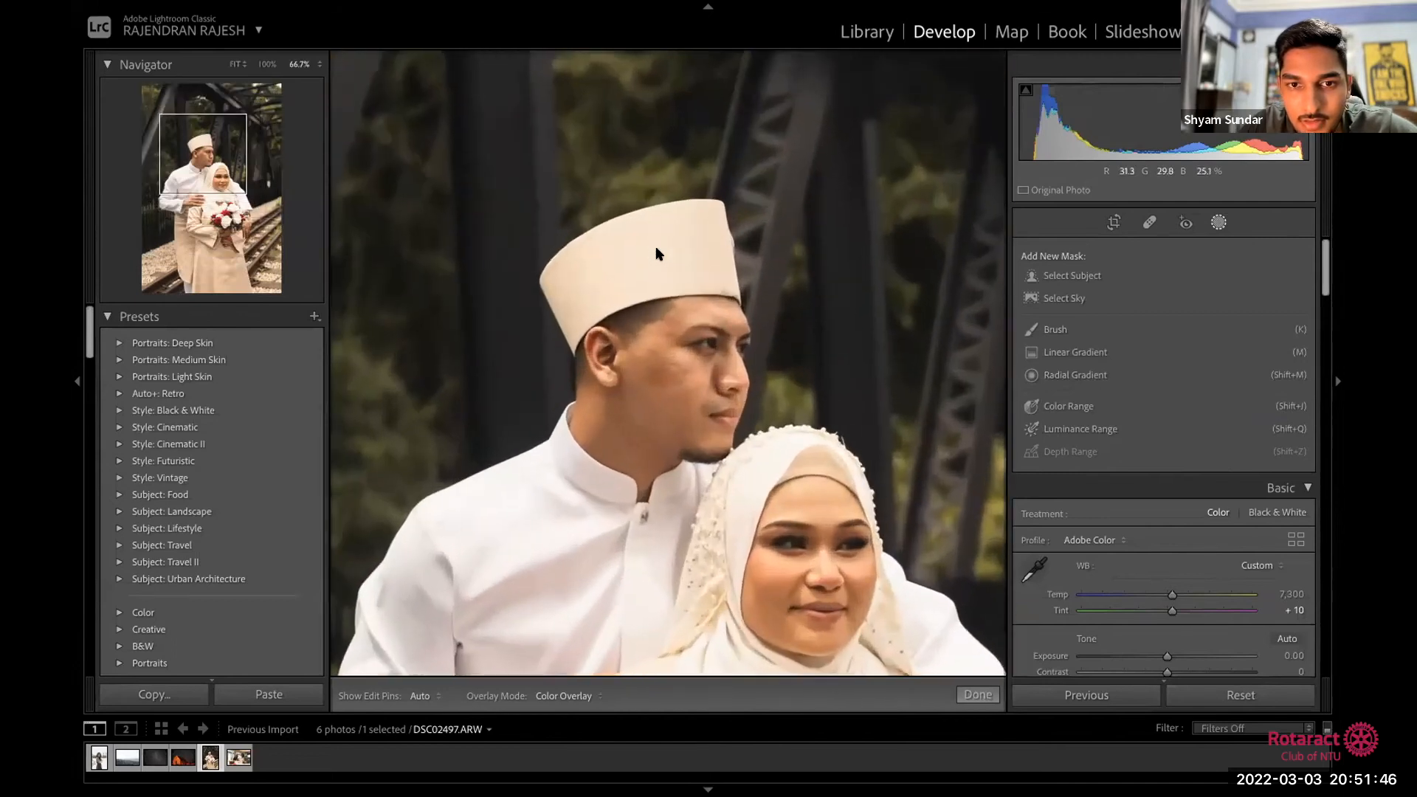
click(1219, 221)
click(1186, 223)
click(1218, 222)
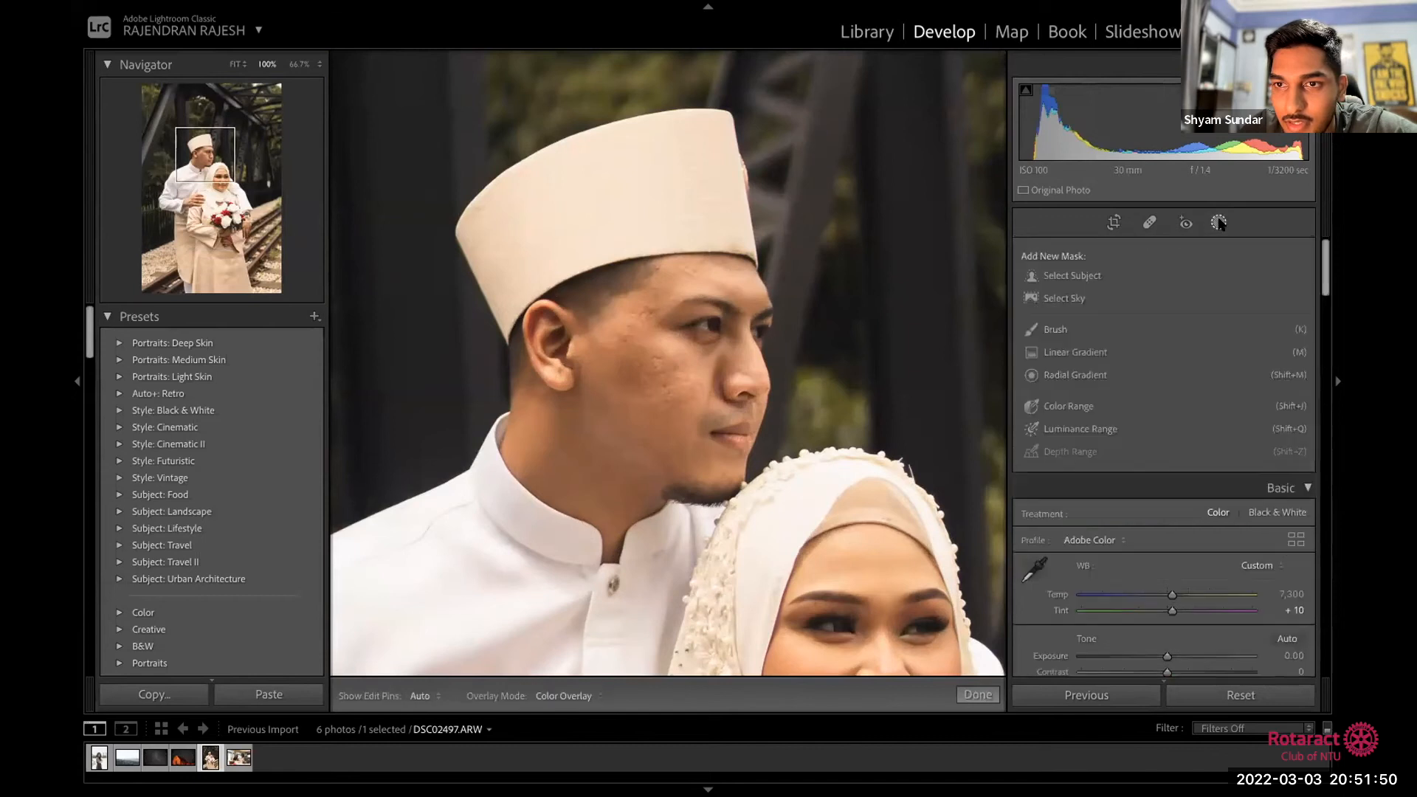
click(1054, 331)
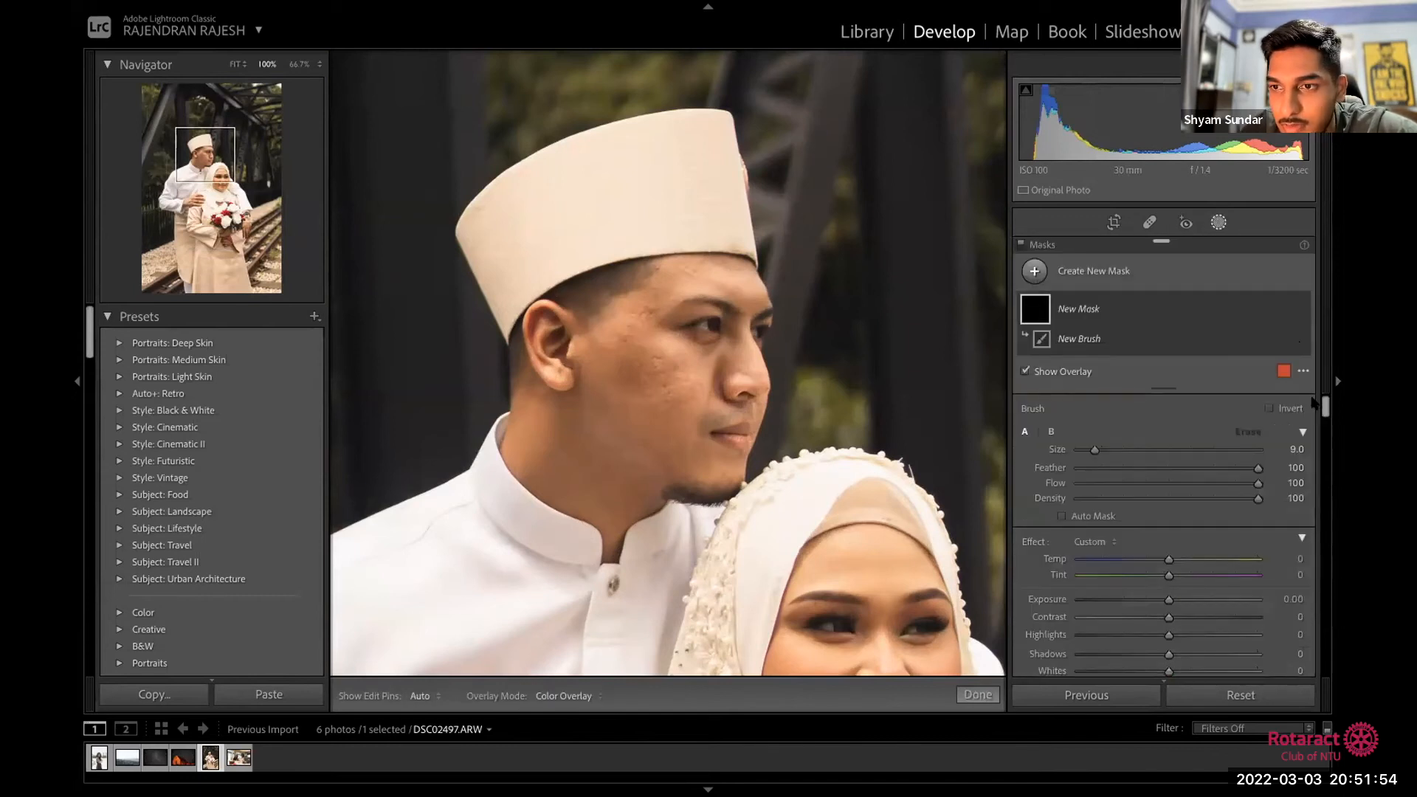
scroll(1171, 541, down, 3)
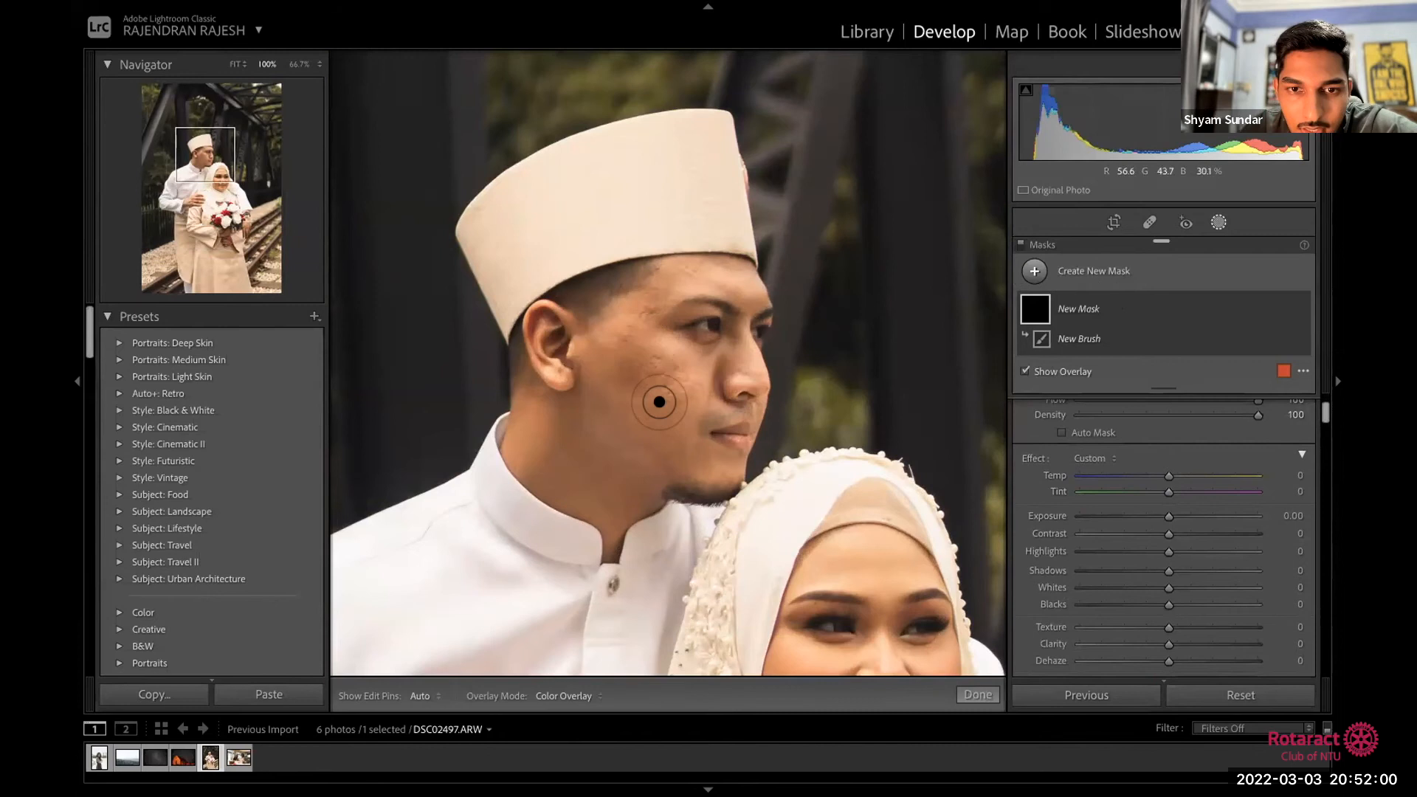
Step: Paint the brush mask over the skin of the man's cheek, jaw and forehead
mouse_move(649, 383)
mouse_down()
mouse_move(614, 325)
mouse_move(624, 371)
mouse_move(606, 352)
mouse_move(658, 440)
mouse_move(632, 369)
mouse_move(672, 360)
mouse_move(660, 392)
mouse_move(596, 351)
mouse_move(607, 395)
mouse_move(610, 321)
mouse_up()
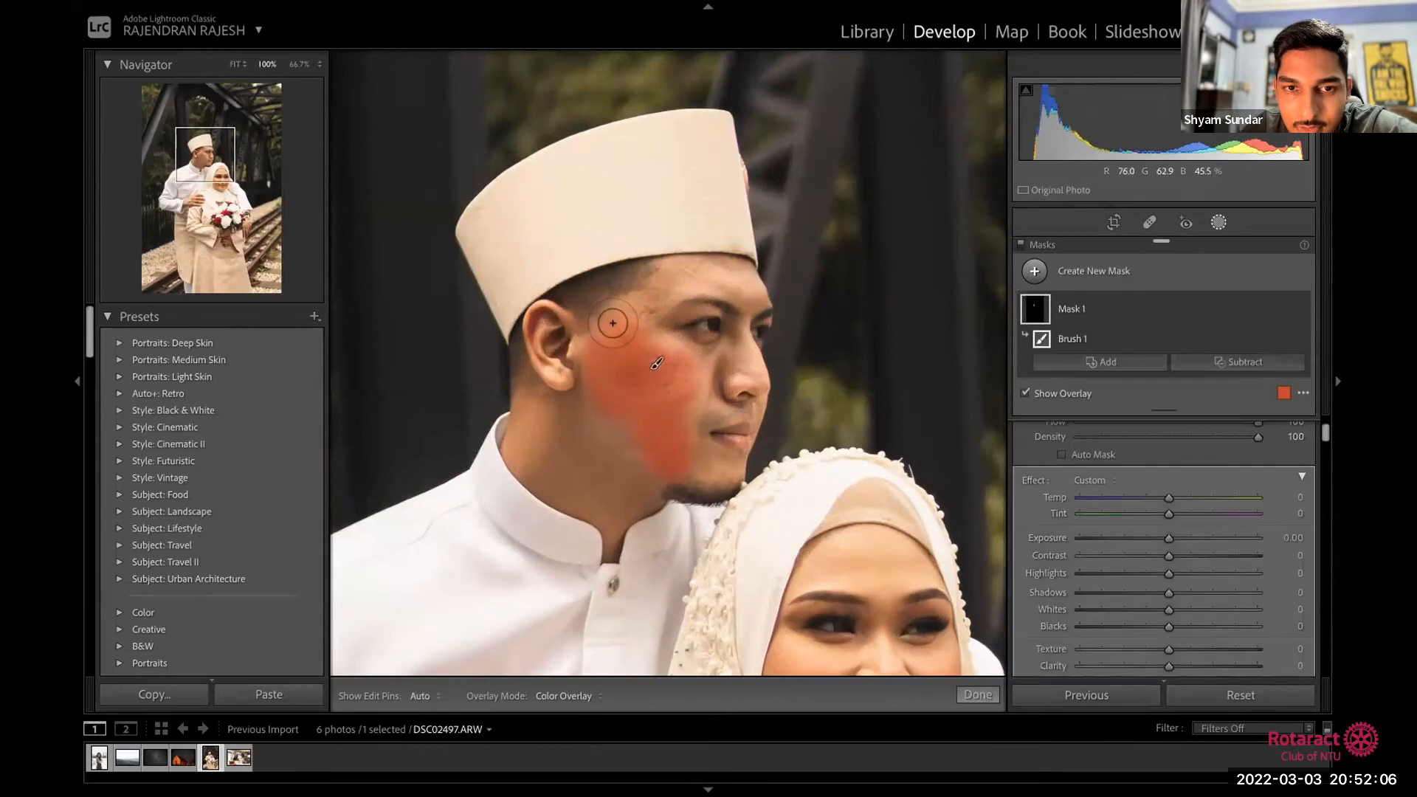
mouse_move(628, 314)
mouse_down()
mouse_move(682, 269)
mouse_move(729, 277)
mouse_up()
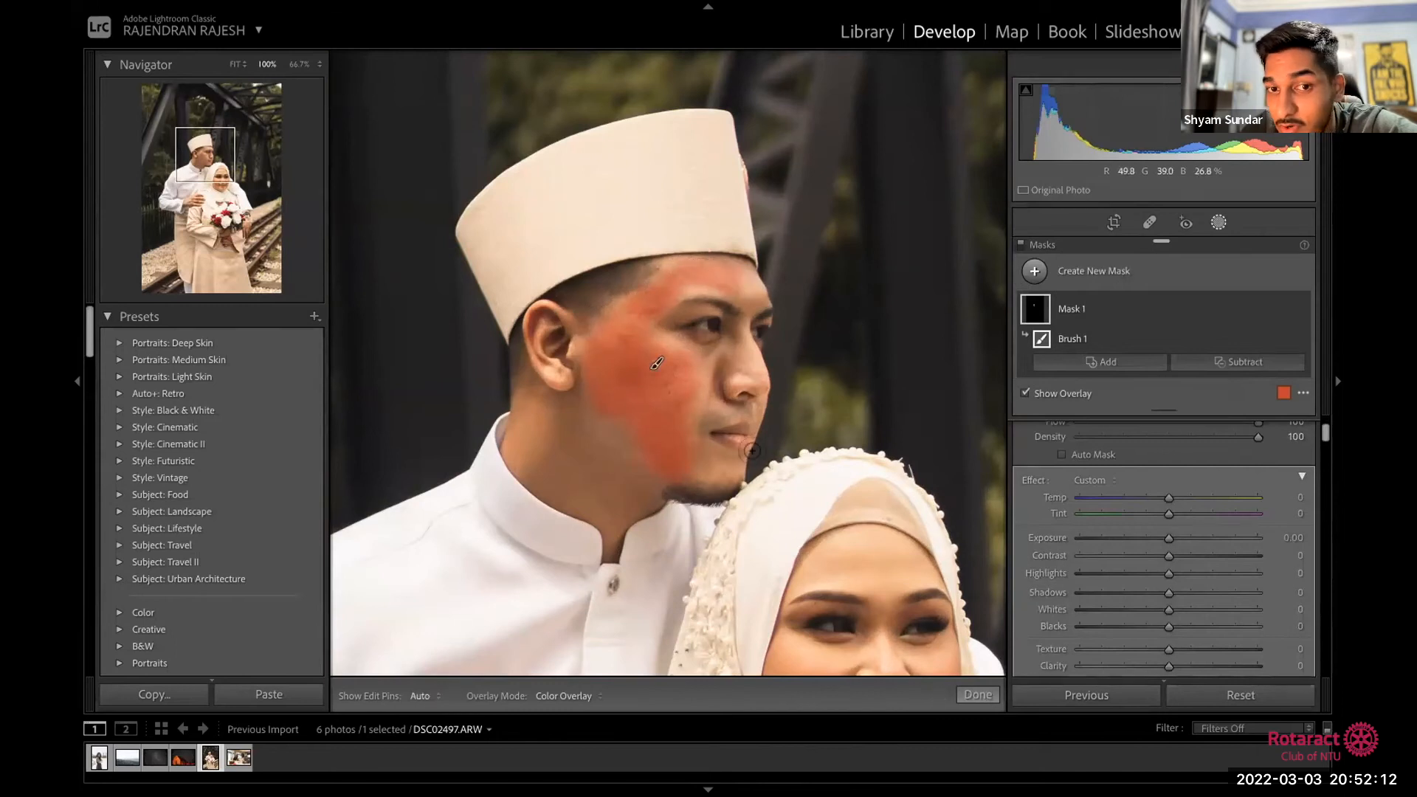
mouse_move(698, 375)
mouse_down()
mouse_move(669, 420)
mouse_move(637, 418)
mouse_up()
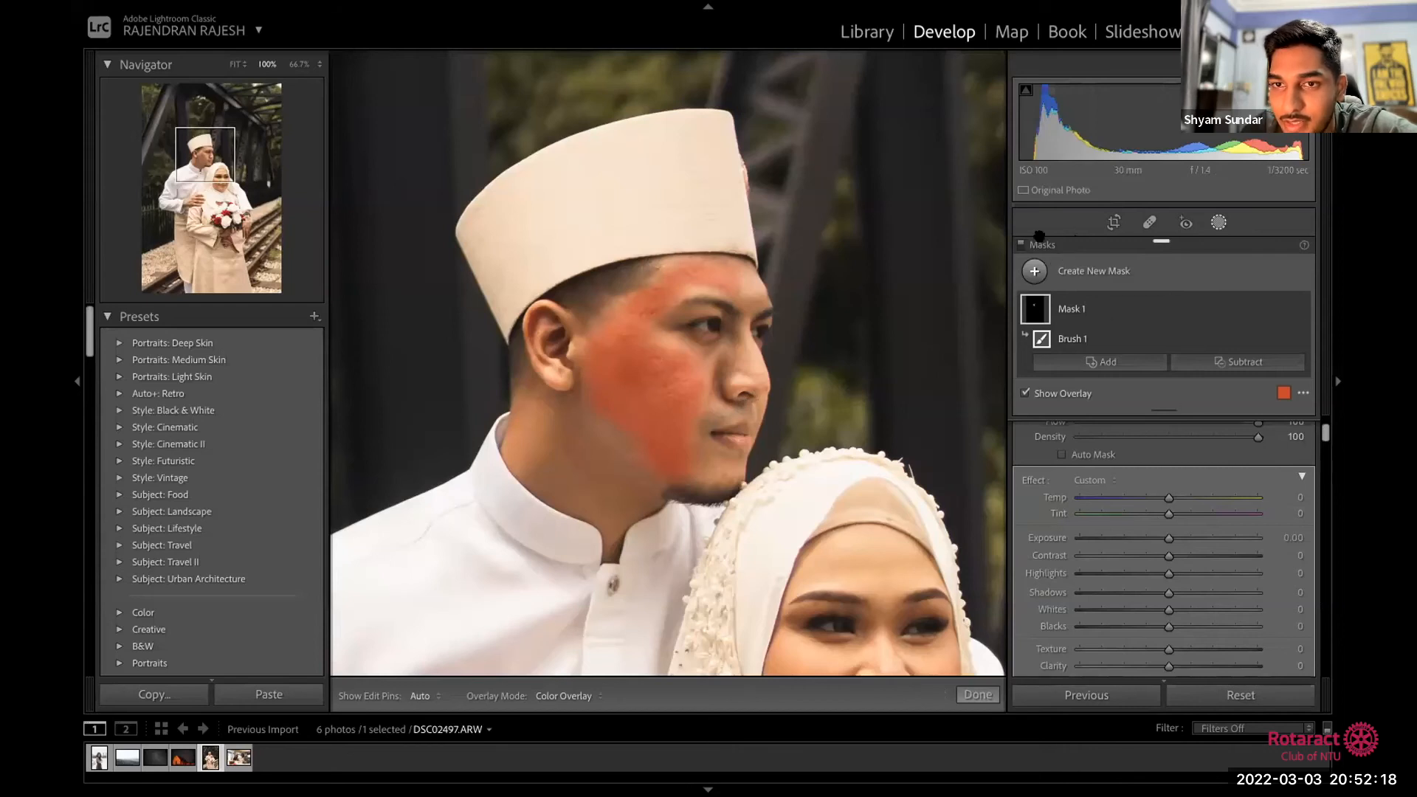
Step: Hide the mask overlay, soften the man's skin with Texture -68 and Clarity -53, and finish masking
drag(1164, 406, 1186, 360)
scroll(1134, 526, up, 1)
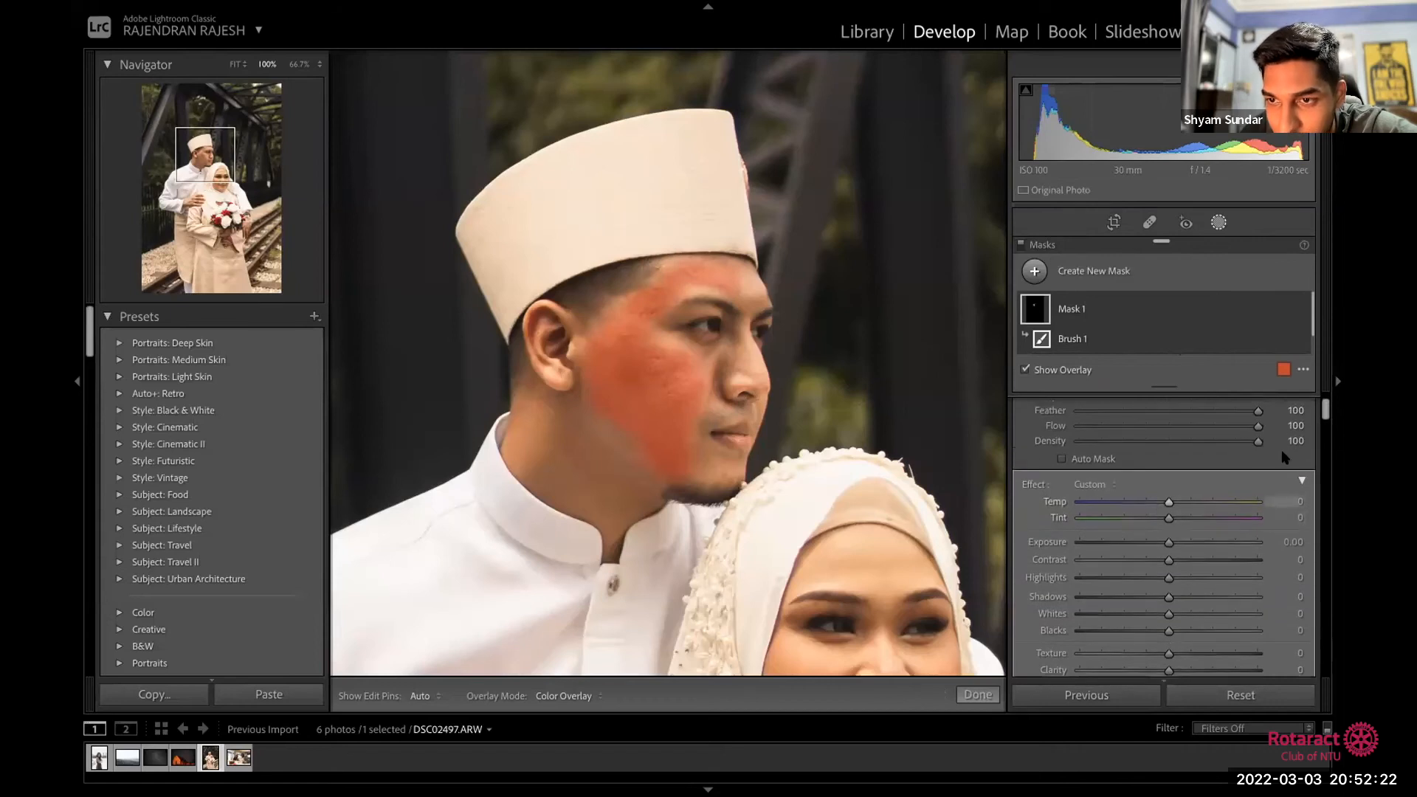
scroll(1164, 537, down, 6)
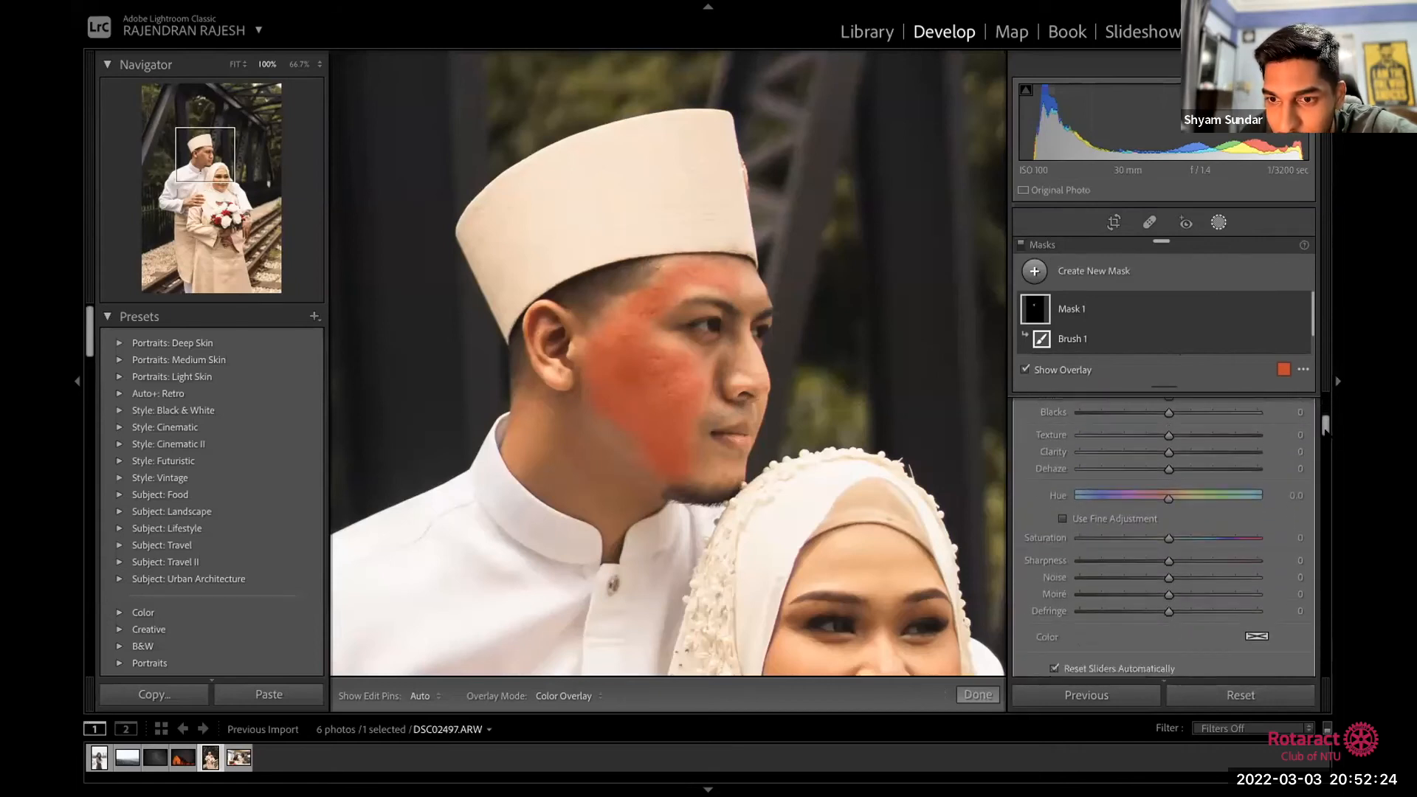
scroll(1164, 536, up, 6)
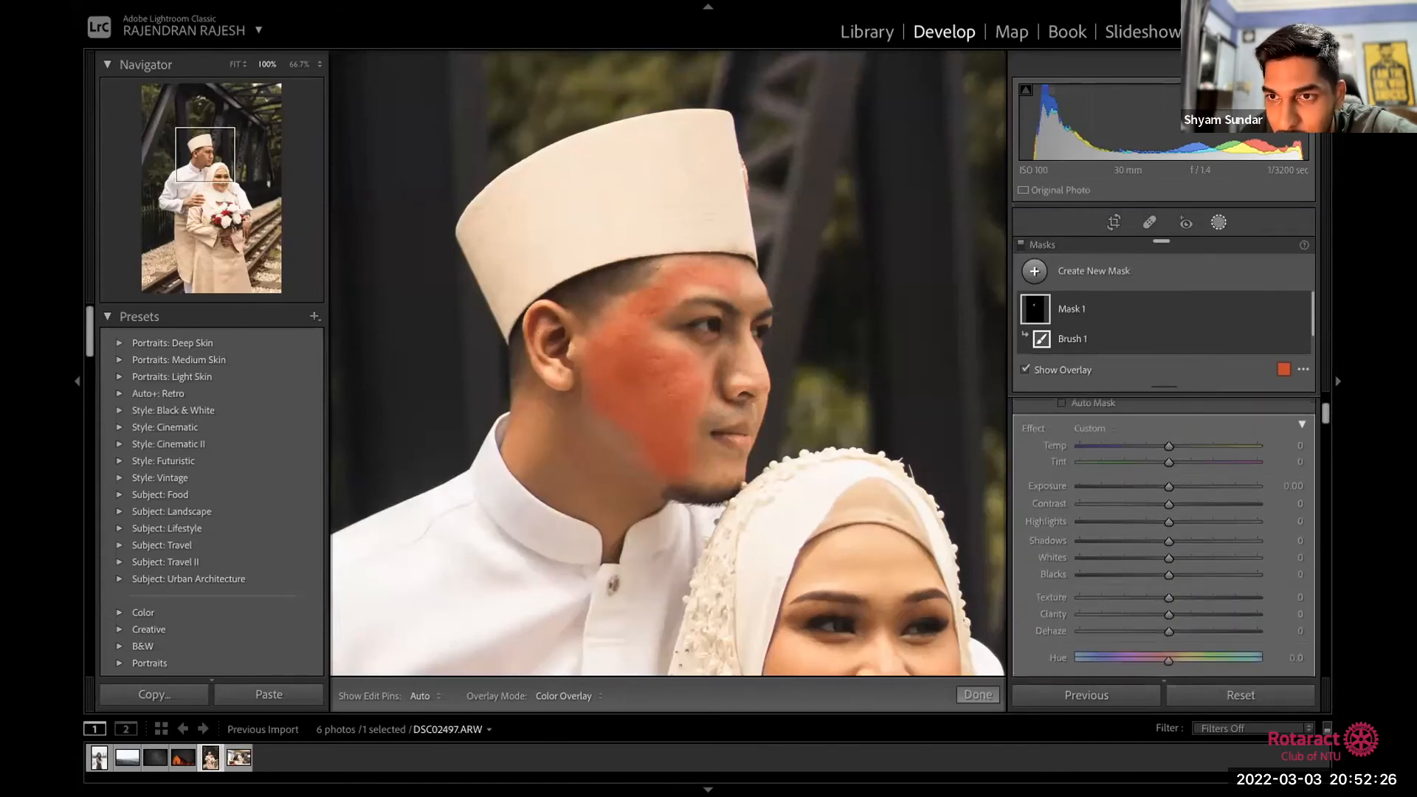
scroll(1158, 492, down, 3)
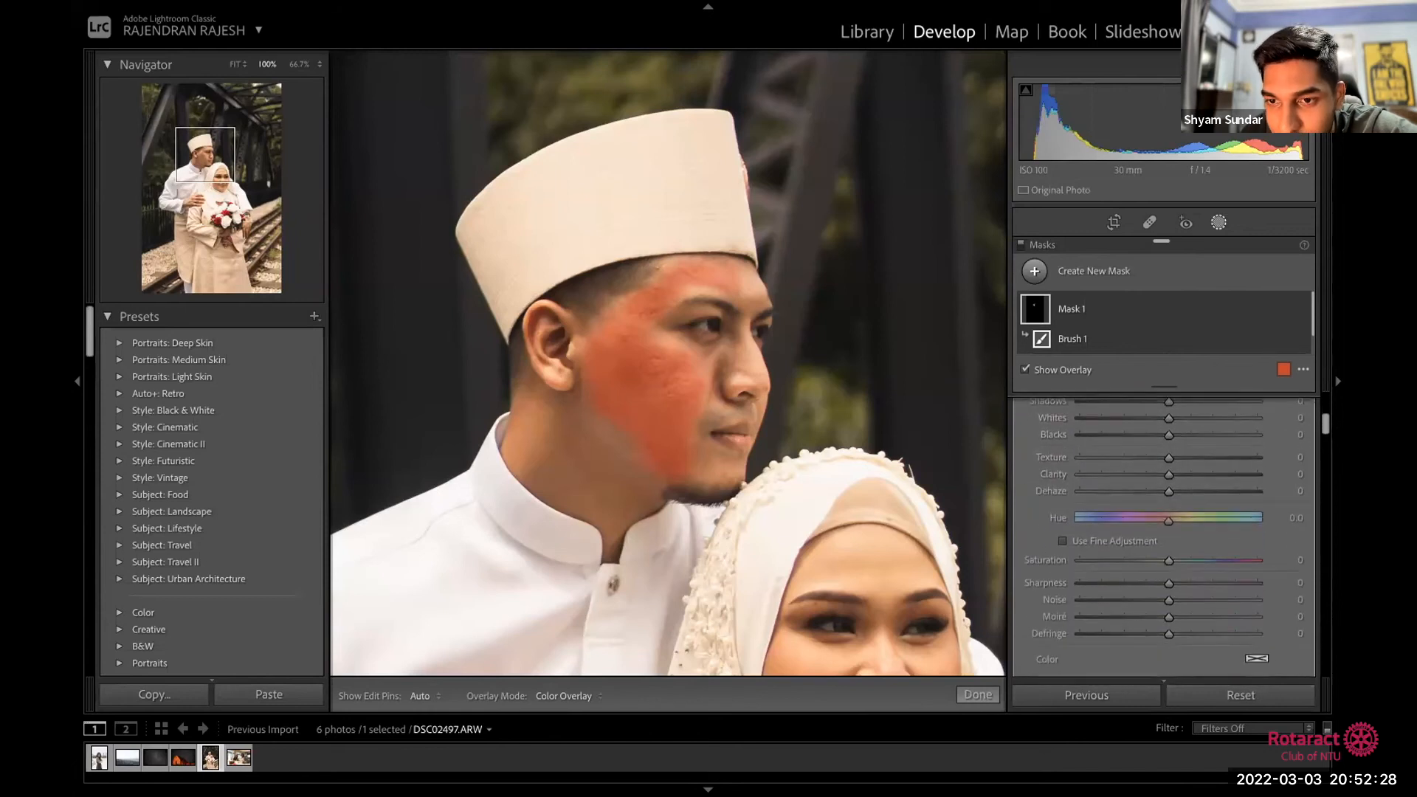
key(o)
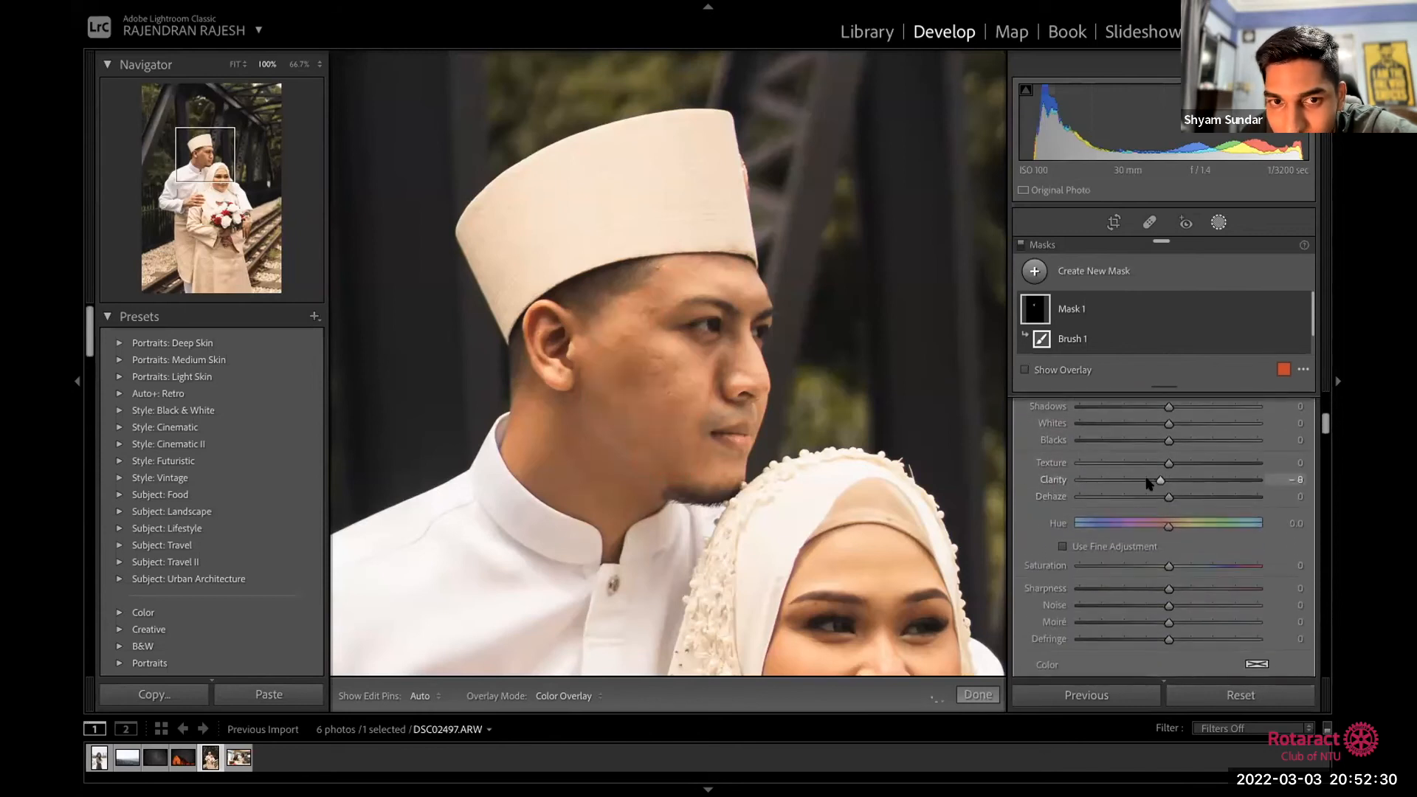
mouse_move(1141, 482)
mouse_down()
mouse_move(1115, 474)
mouse_move(1168, 480)
mouse_move(1115, 476)
mouse_up()
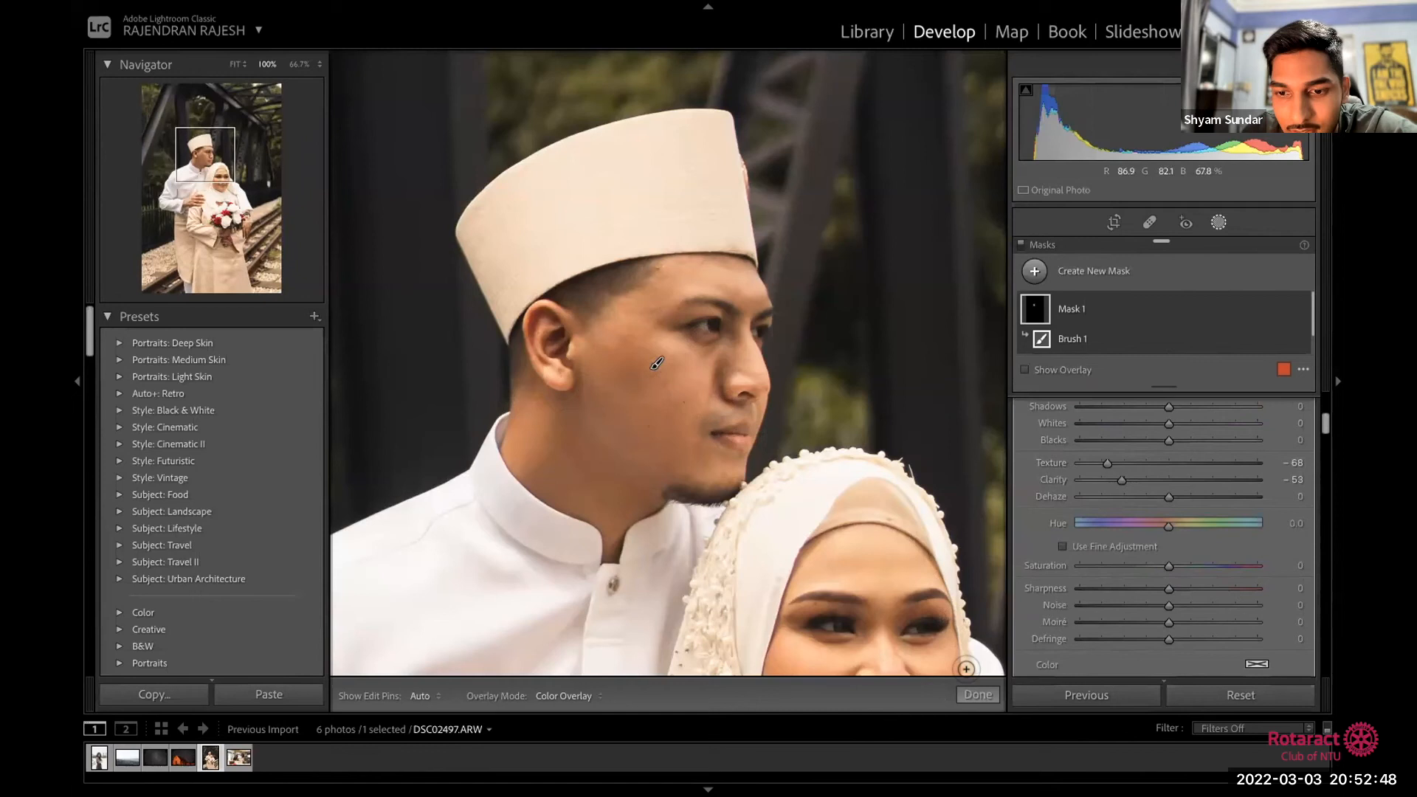
click(973, 695)
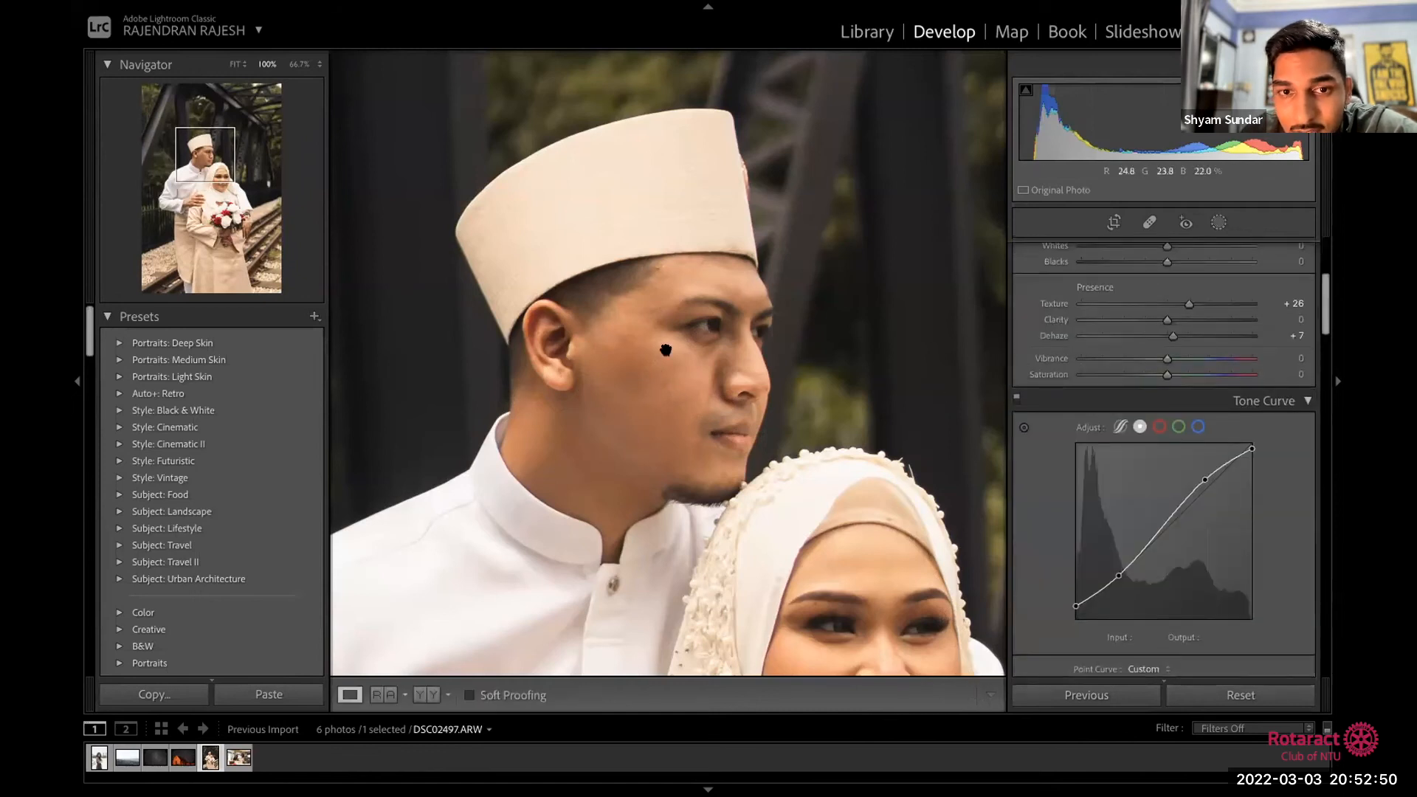
Step: Add a second Brush mask and paint it over the foliage and bridge beams in the photo's upper-right corner
click(1216, 224)
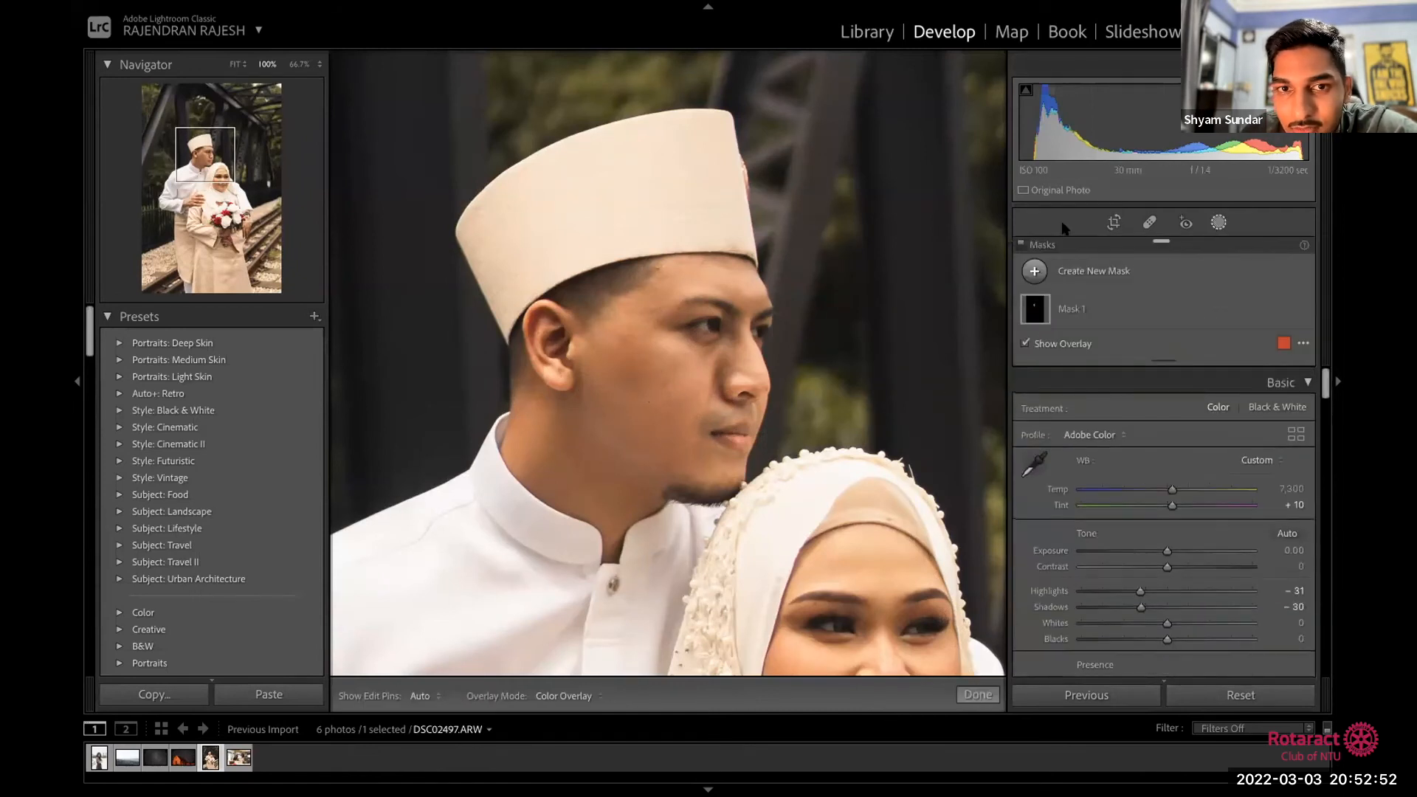
click(1037, 271)
click(1115, 357)
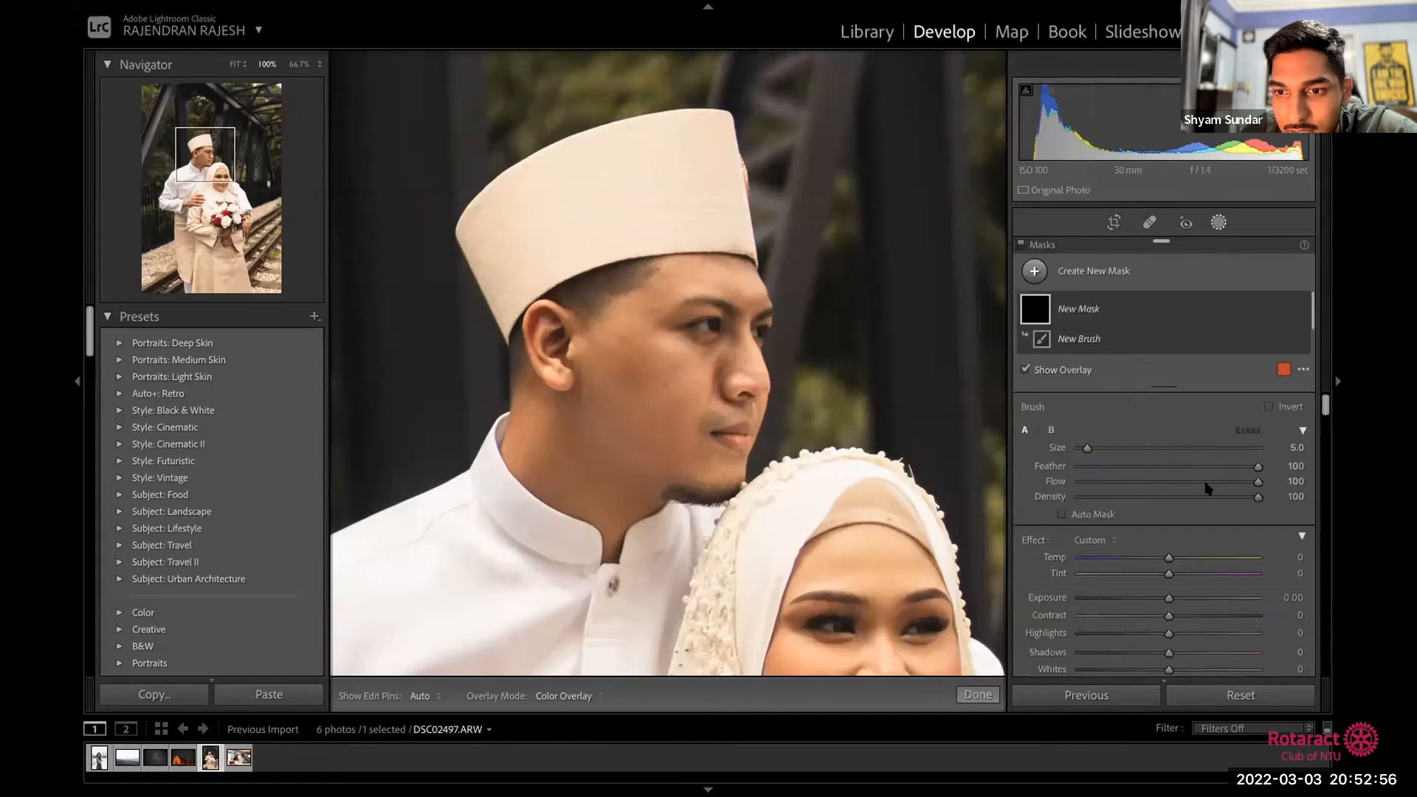
scroll(1326, 410, down, 3)
drag(1323, 421, 1323, 418)
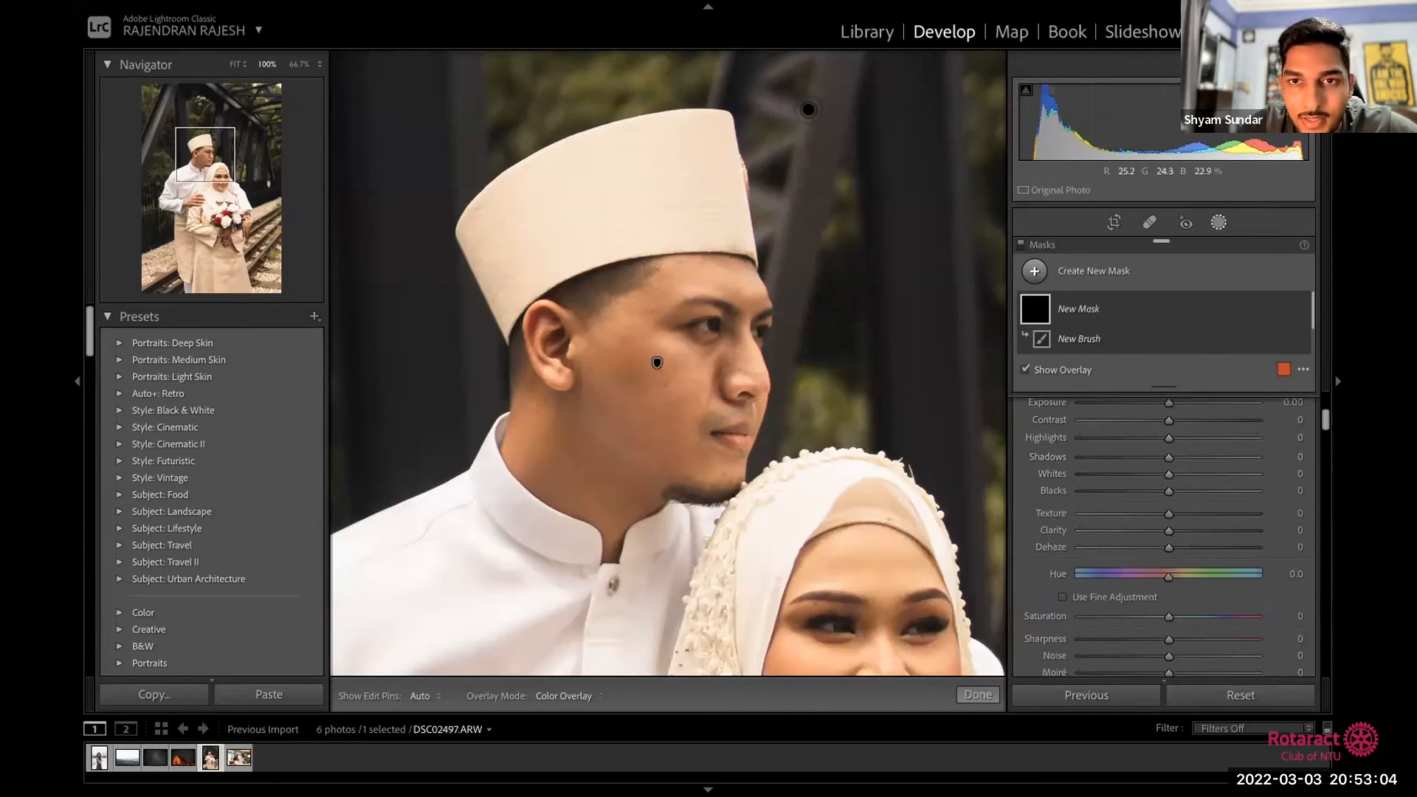
key(ctrl+minus)
key(ctrl+minus)
key(ctrl+minus)
key(ctrl+minus)
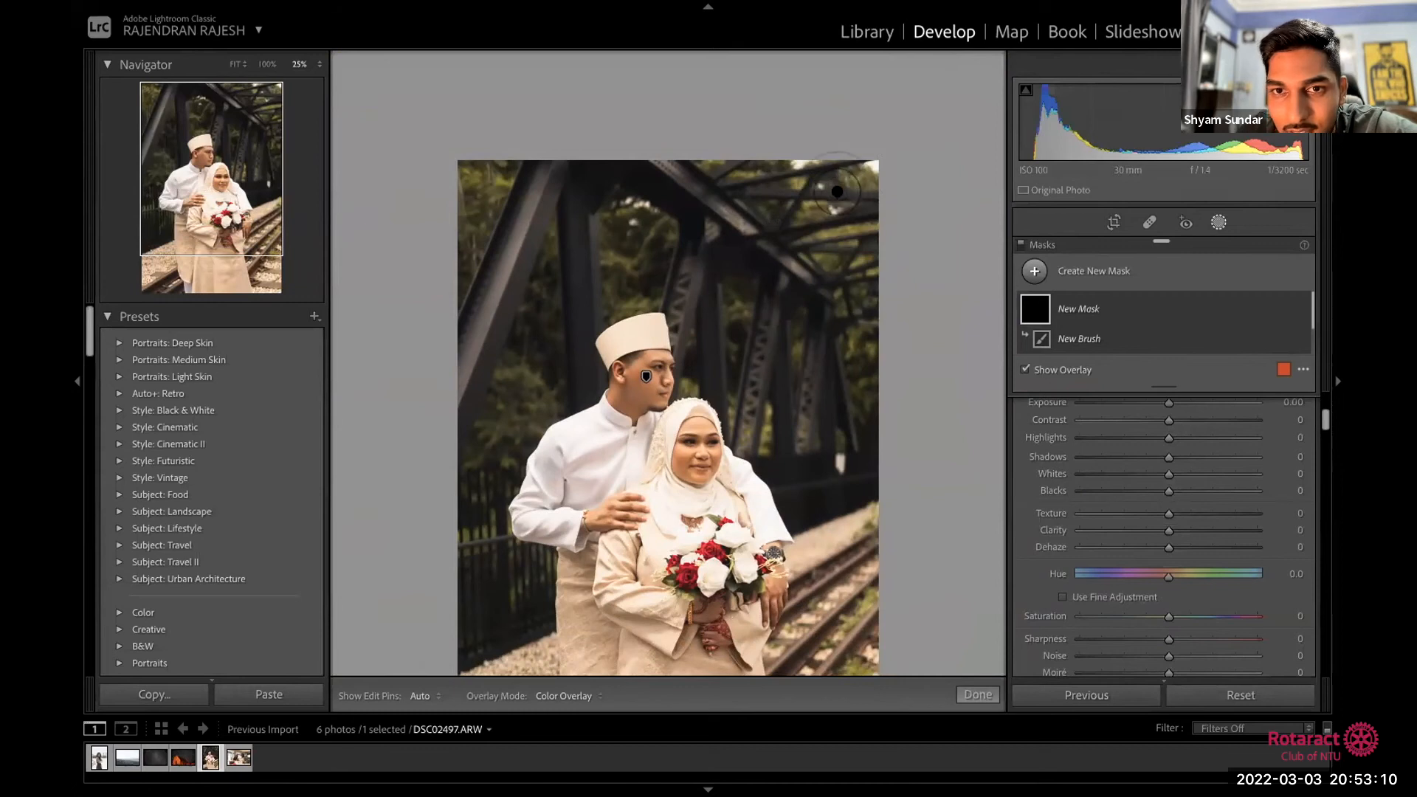
drag(865, 216, 793, 177)
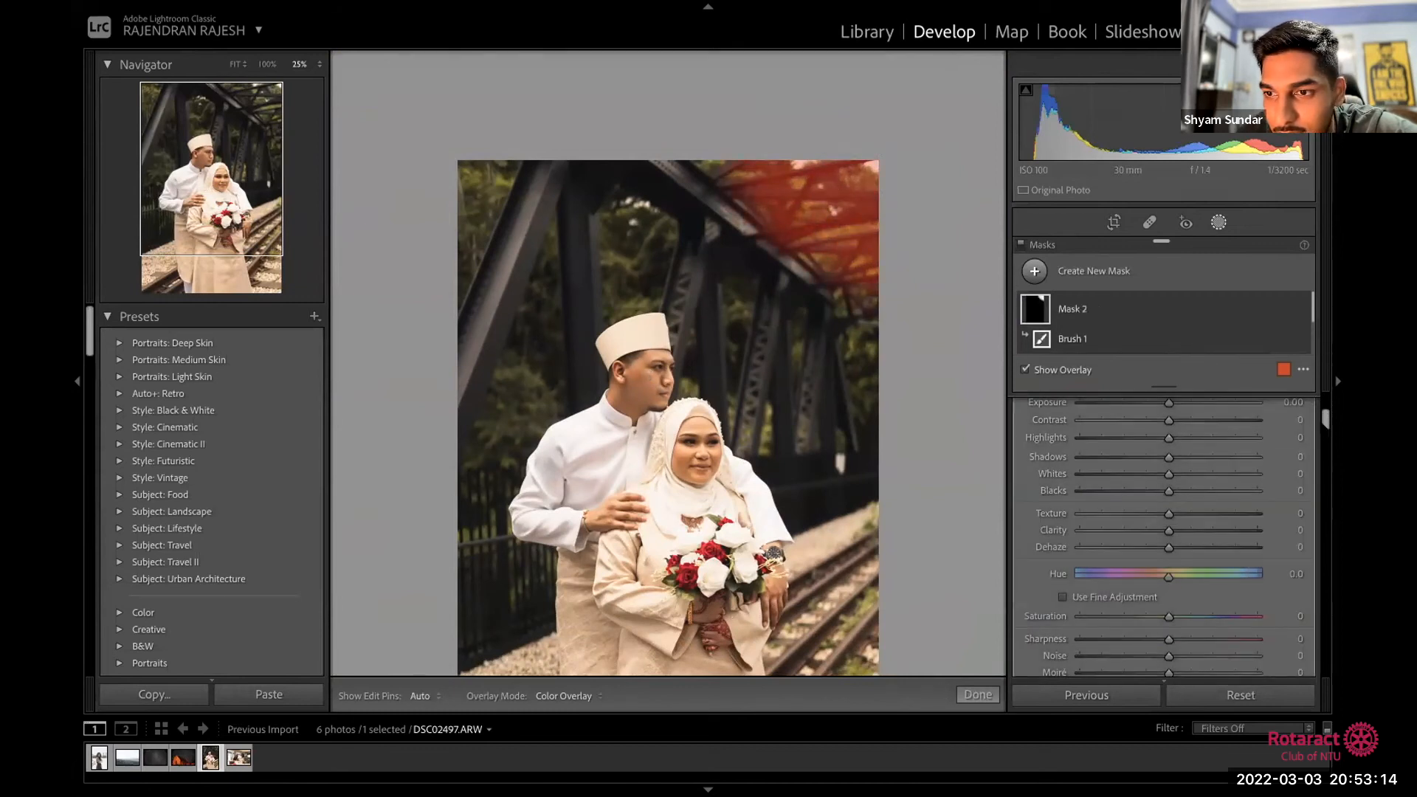
Step: Extend the upper-right corner mask with more brushing, set its Exposure to 1.42 and Temp to 9, and finish masking
scroll(1167, 517, up, 2)
drag(1170, 469, 1196, 480)
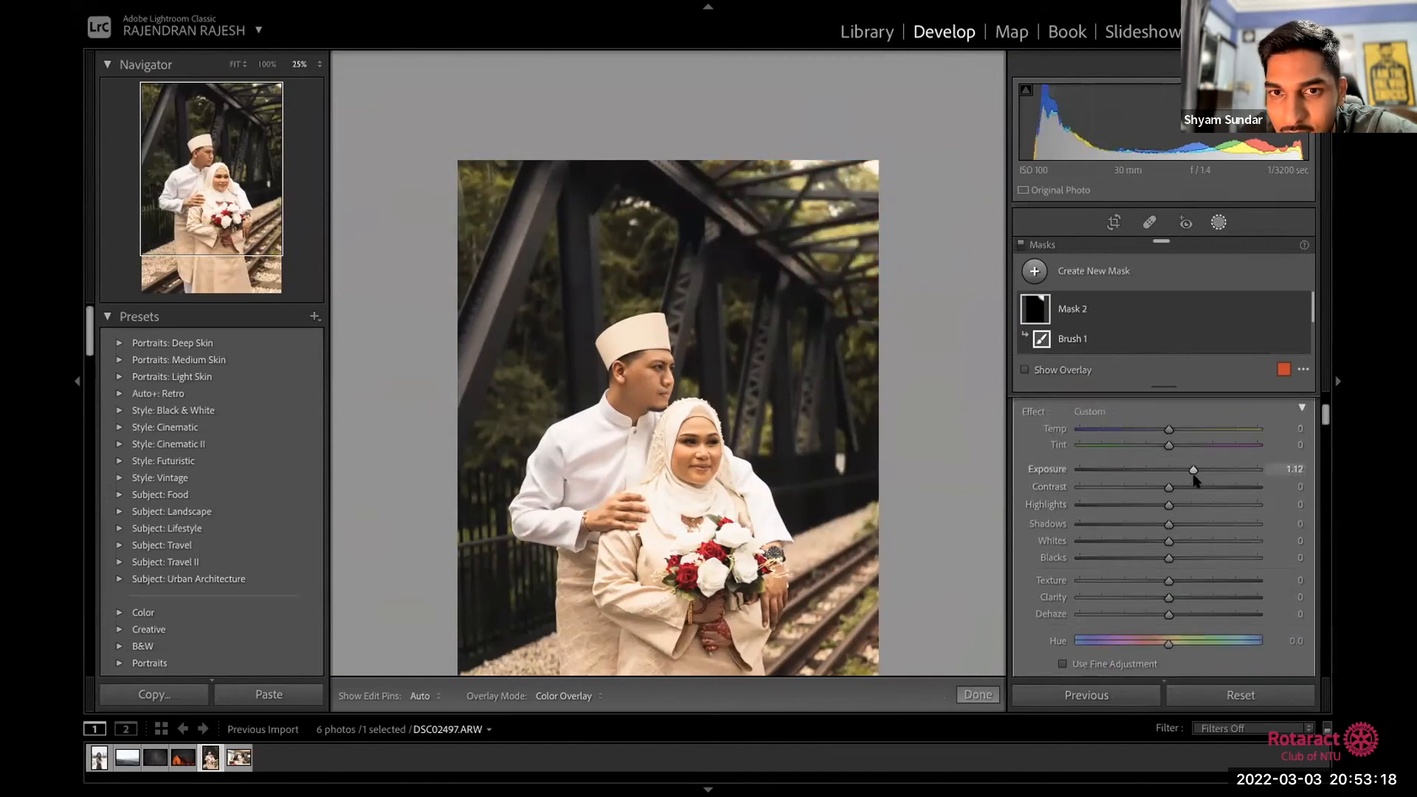
mouse_move(834, 192)
mouse_down()
mouse_move(841, 222)
mouse_move(797, 192)
mouse_move(837, 188)
mouse_up()
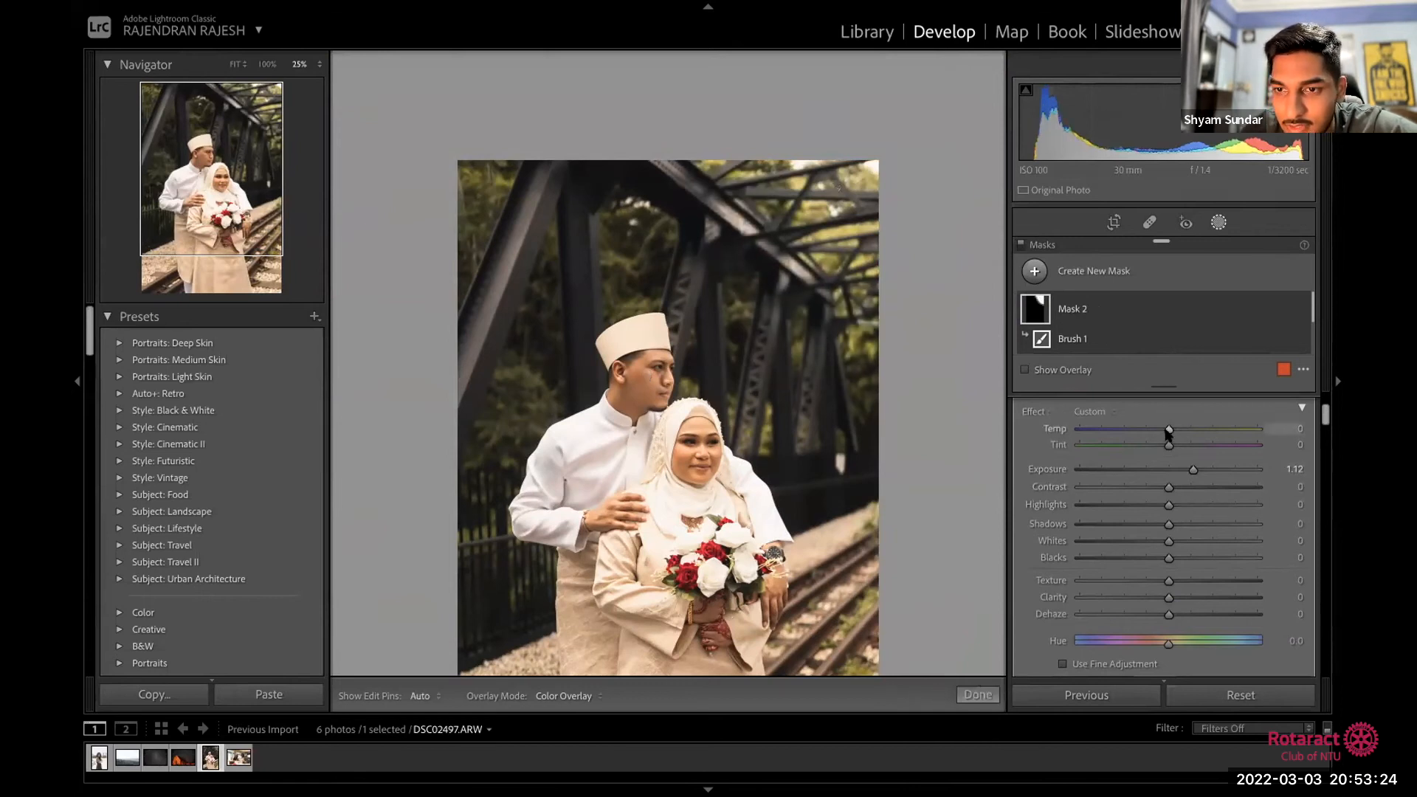
drag(1193, 470, 1200, 469)
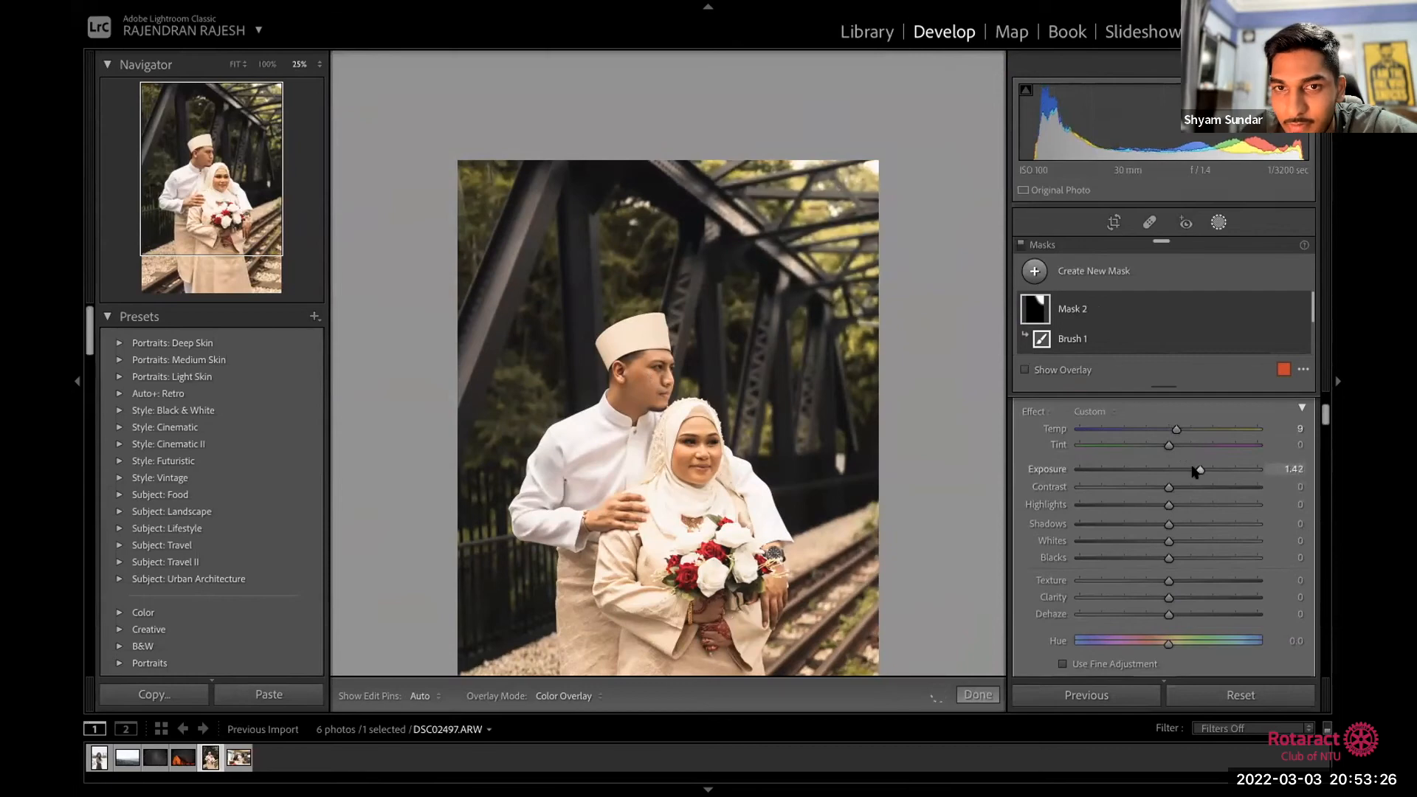
click(969, 695)
Step: Compare the whole couple portrait side by side before and after the edits, and return to the single view
click(778, 210)
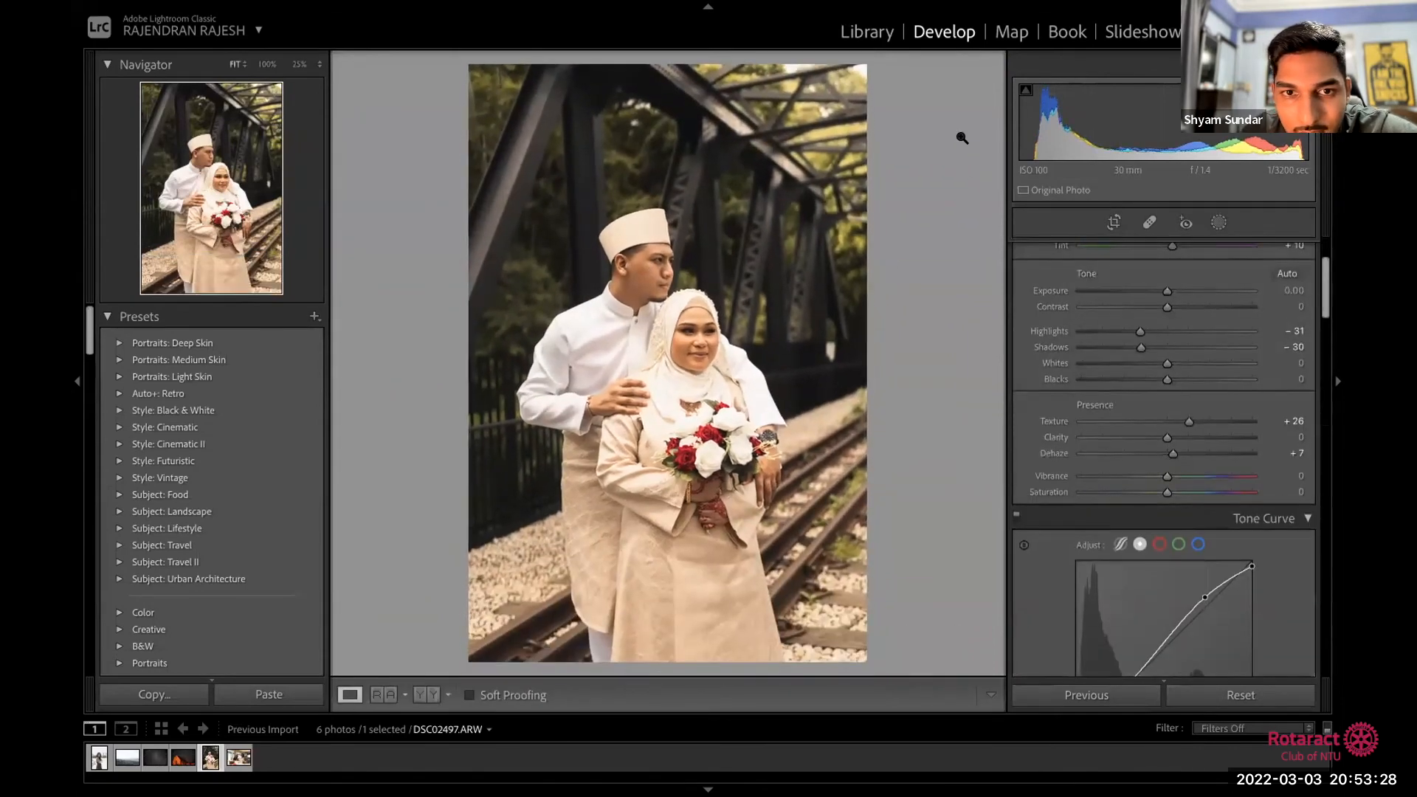
key(y)
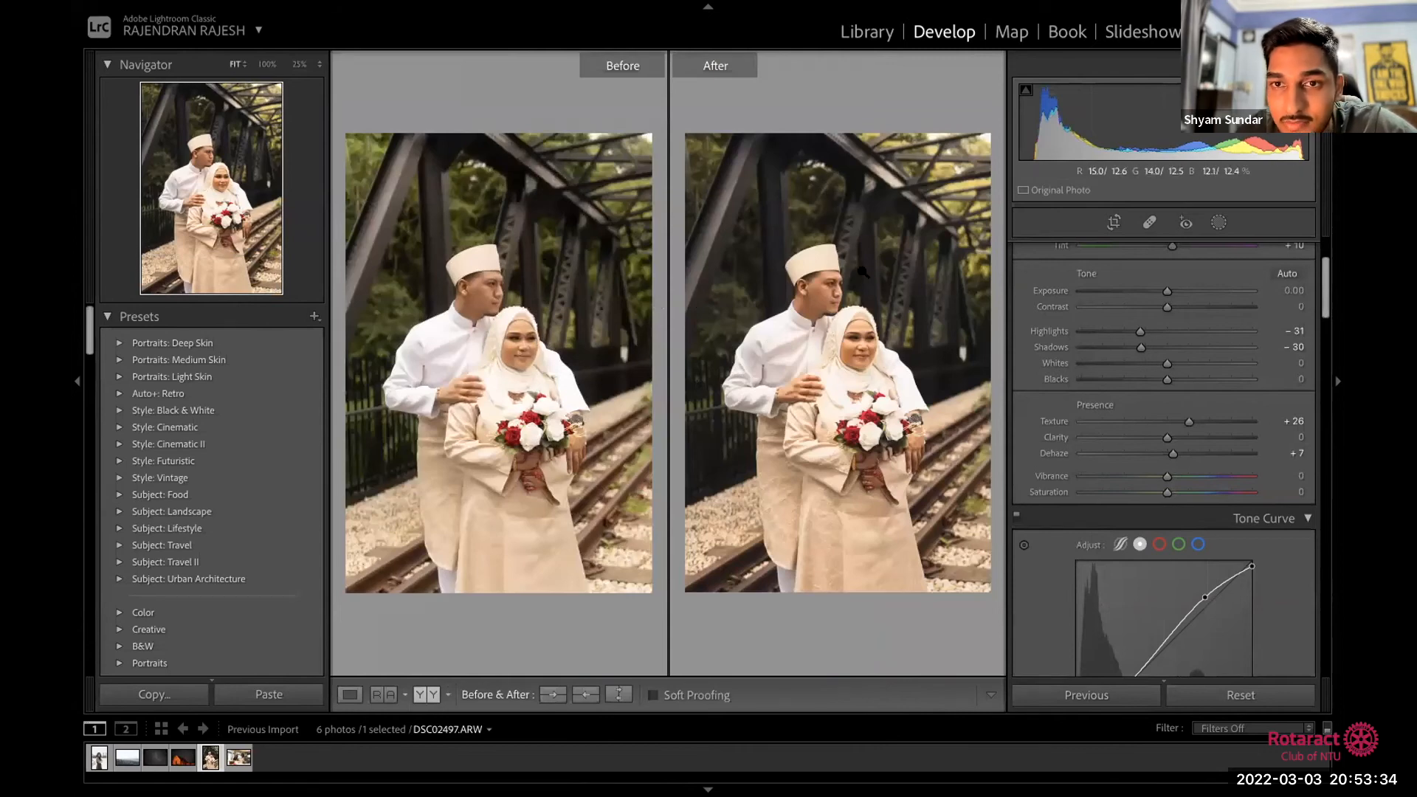
key(y)
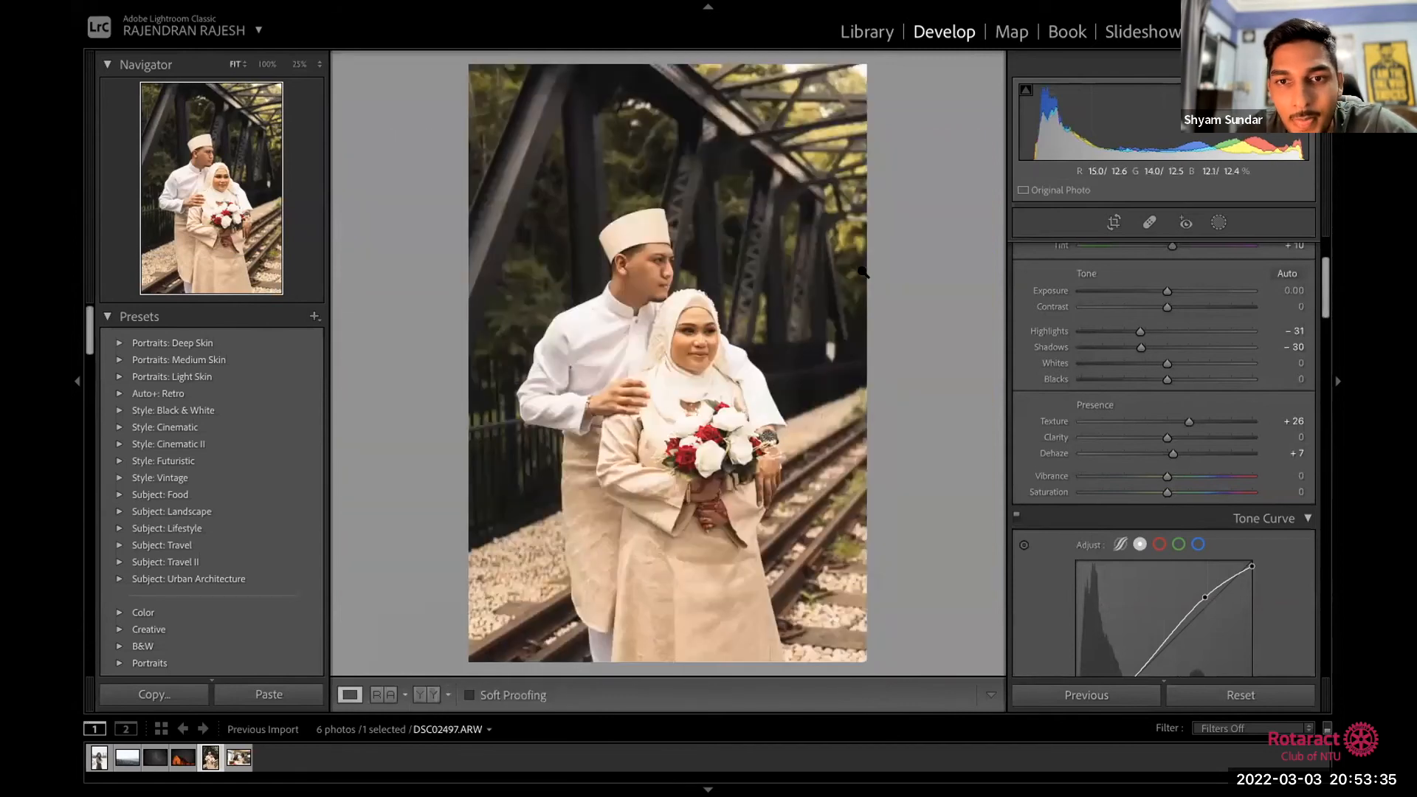
Step: Add a Linear Gradient mask rising from the photo's bottom edge to the bouquet, and shift it slightly downward
click(1218, 223)
click(1034, 271)
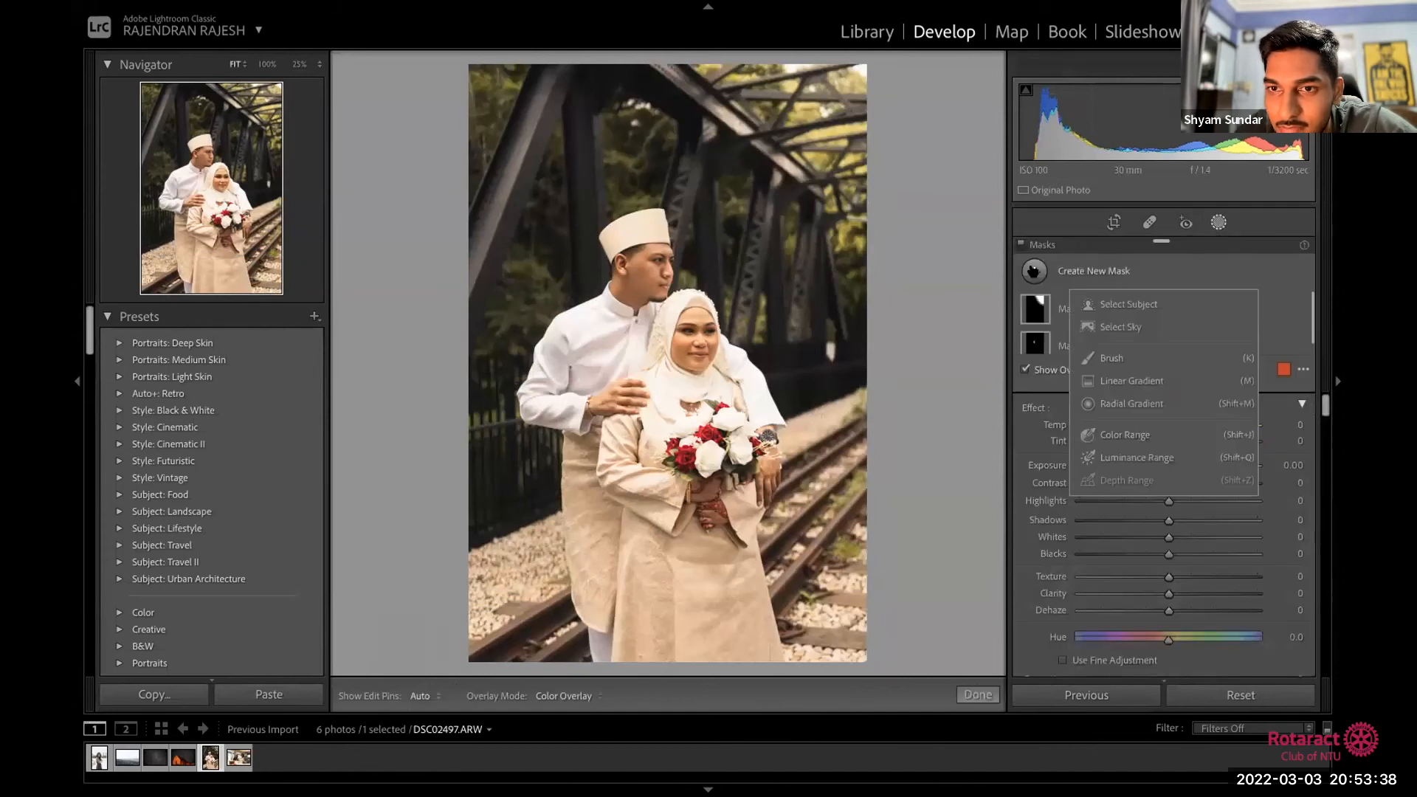
click(1119, 384)
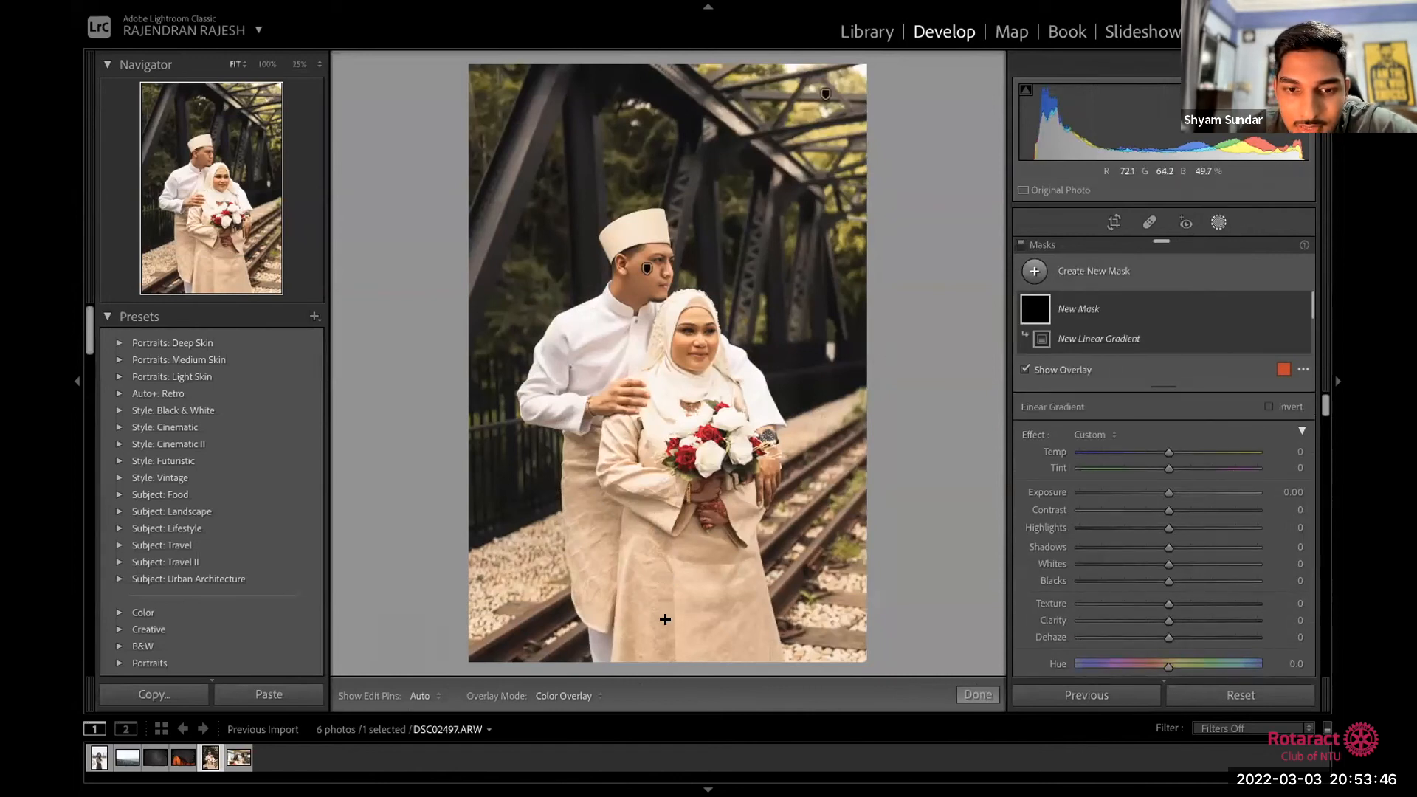
drag(665, 616, 673, 490)
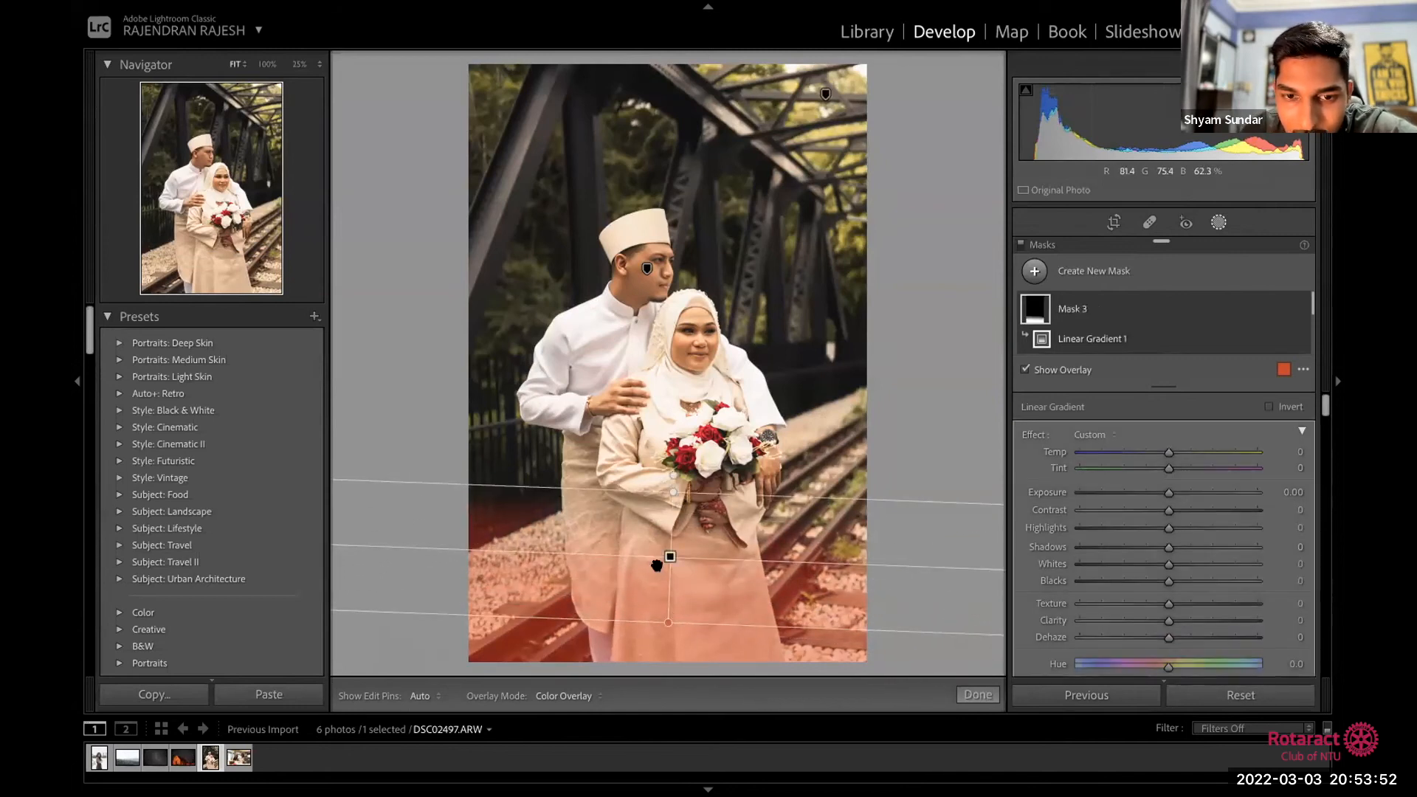
drag(670, 556, 671, 568)
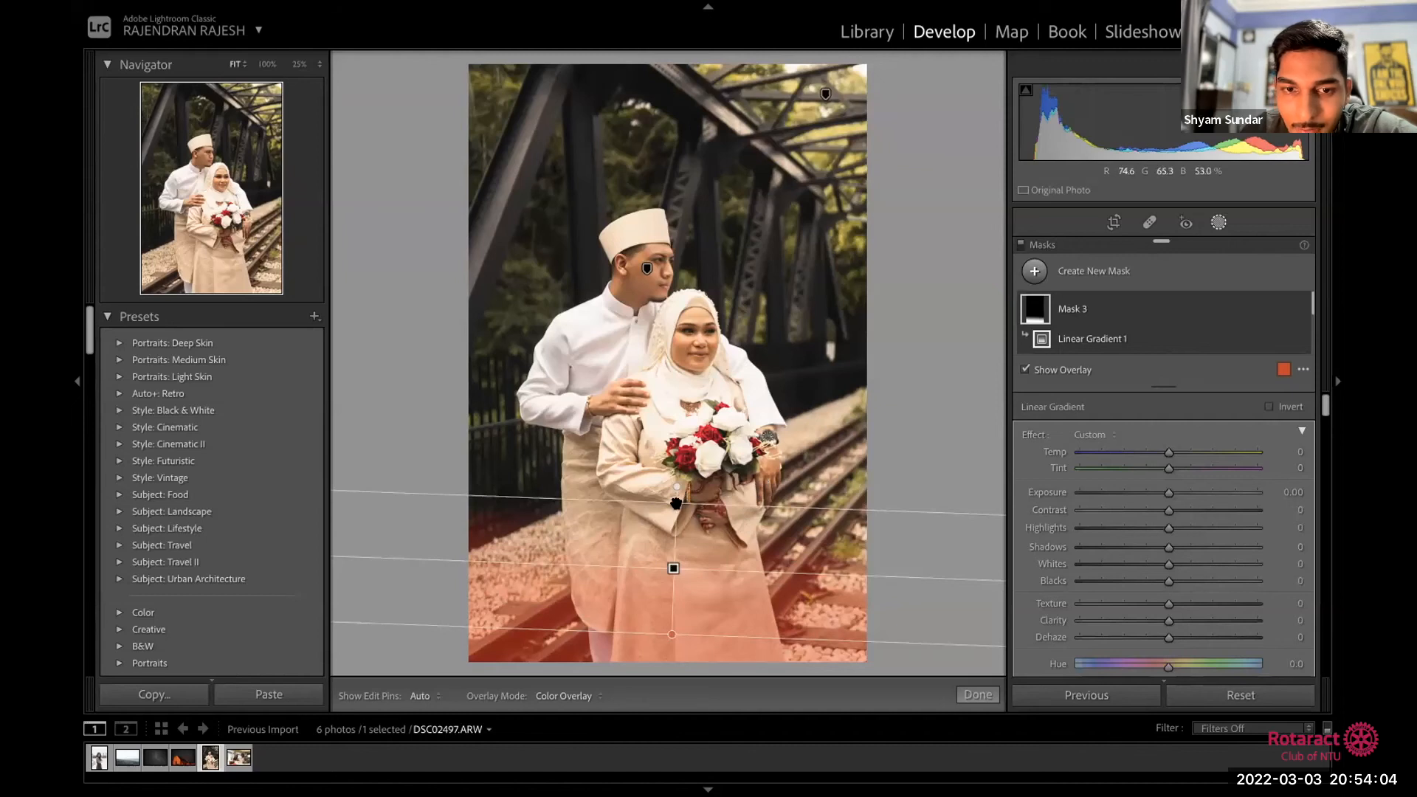
Step: Adjust the linear gradient's spread and shift it so it covers the photo's bottom and fades out just below the bouquet
drag(677, 502, 680, 341)
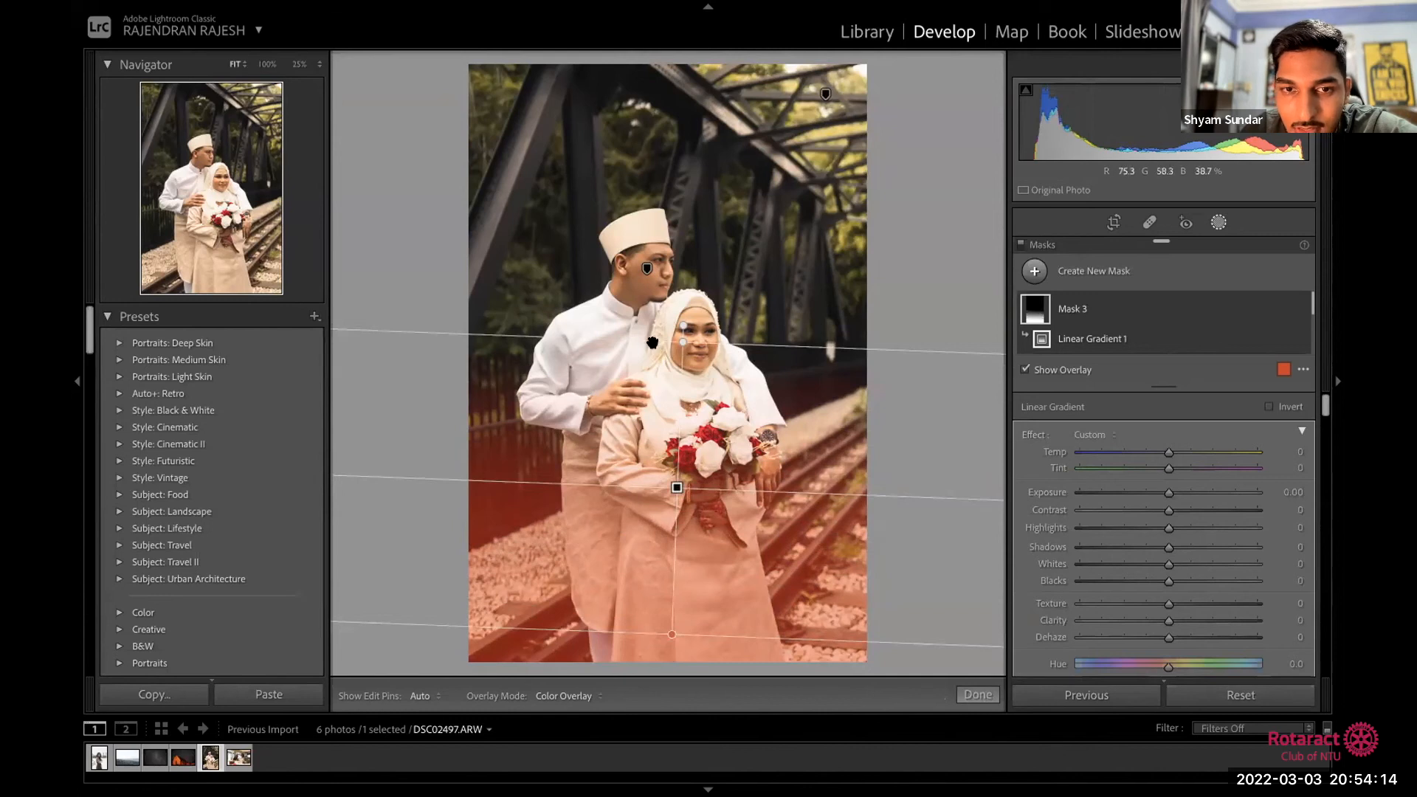
drag(679, 341, 675, 545)
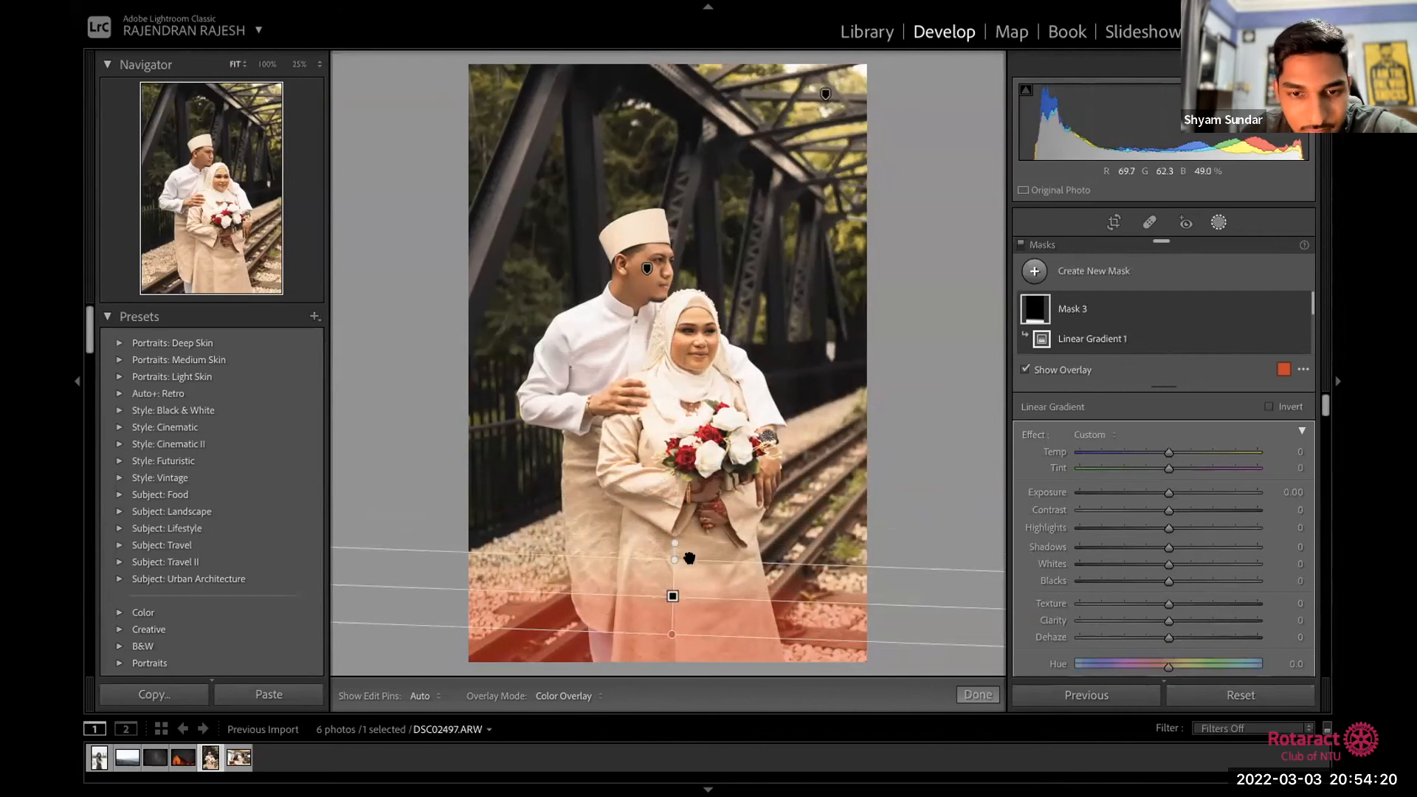
drag(671, 558, 675, 529)
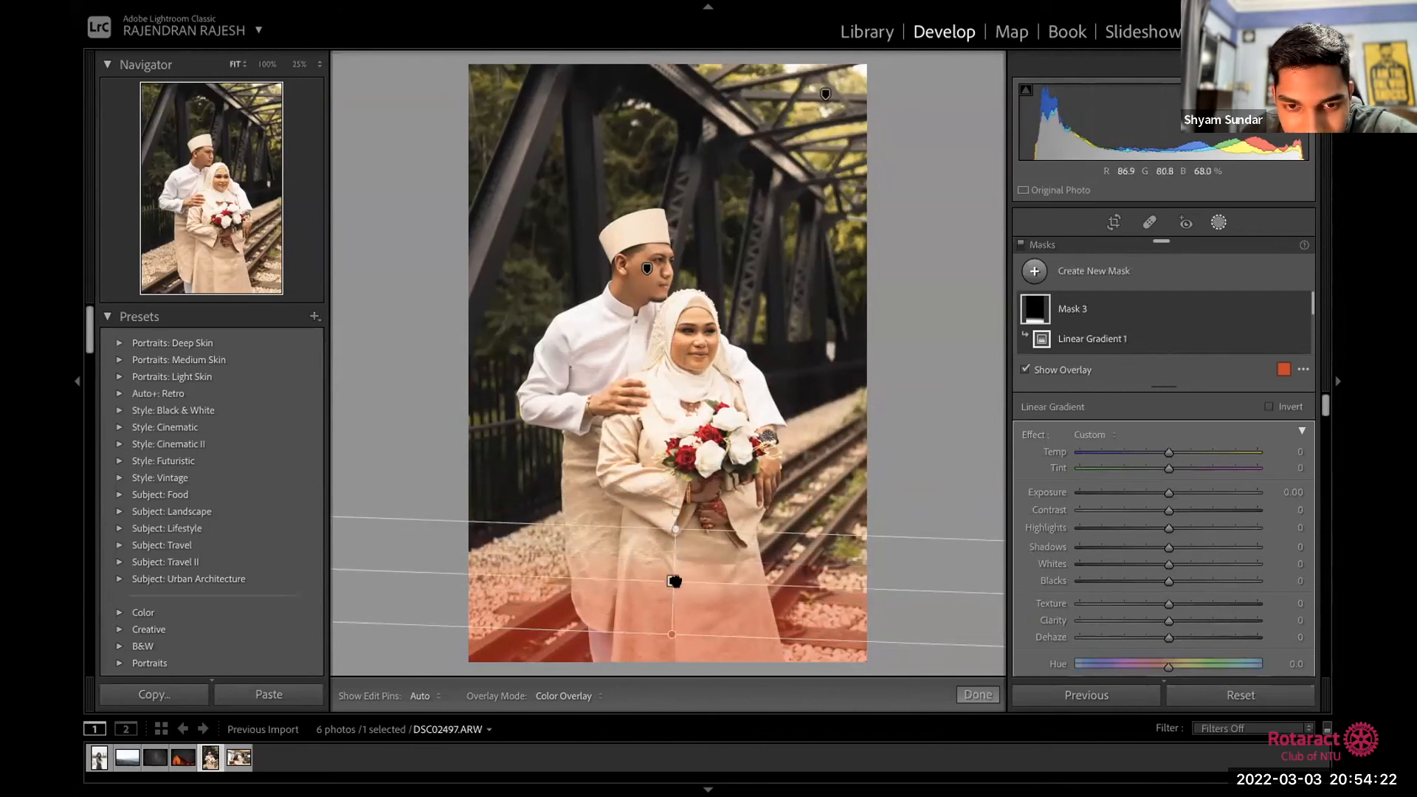
drag(672, 579, 685, 576)
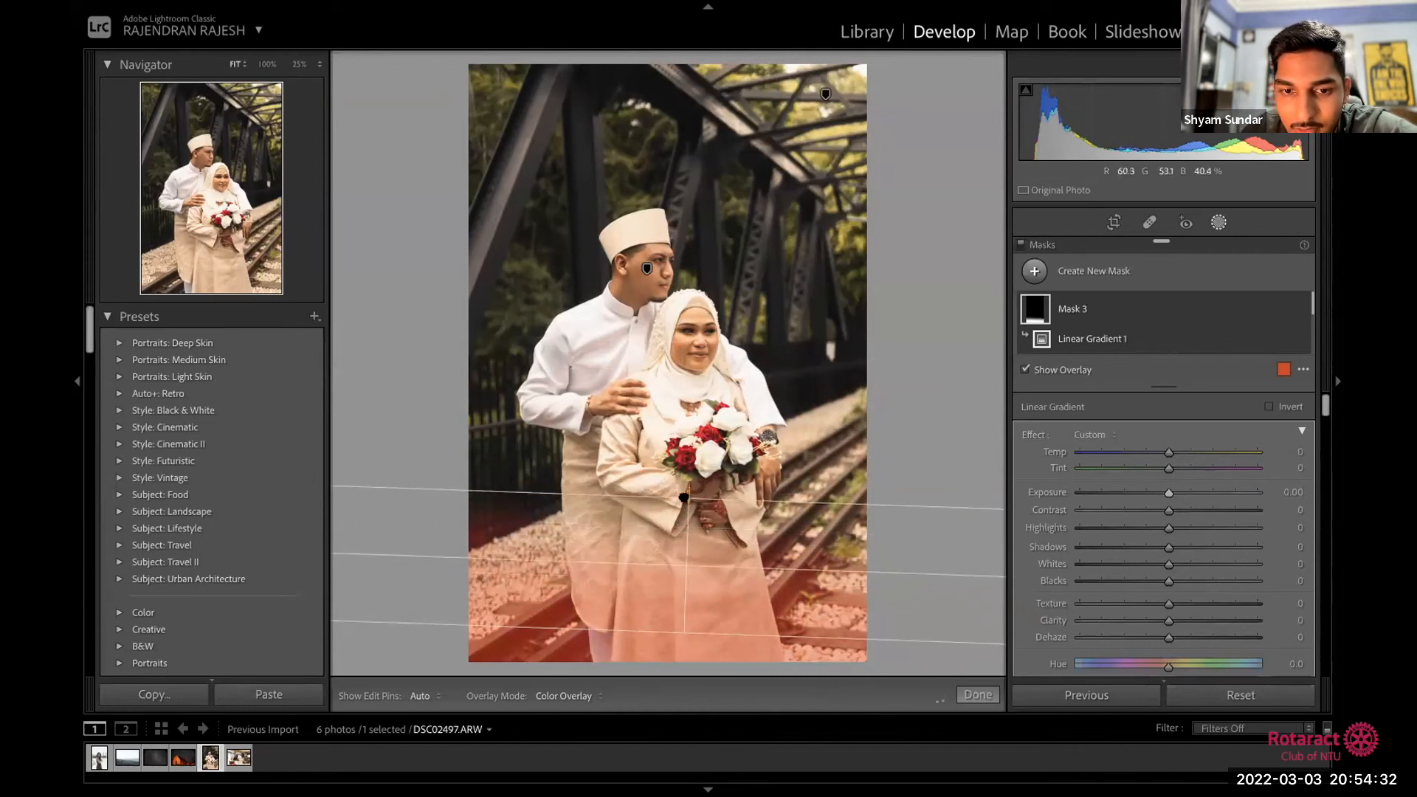
Step: Set the linear gradient mask's Exposure to -0.27 and Highlights to -80, and finish masking
drag(1168, 493, 1162, 493)
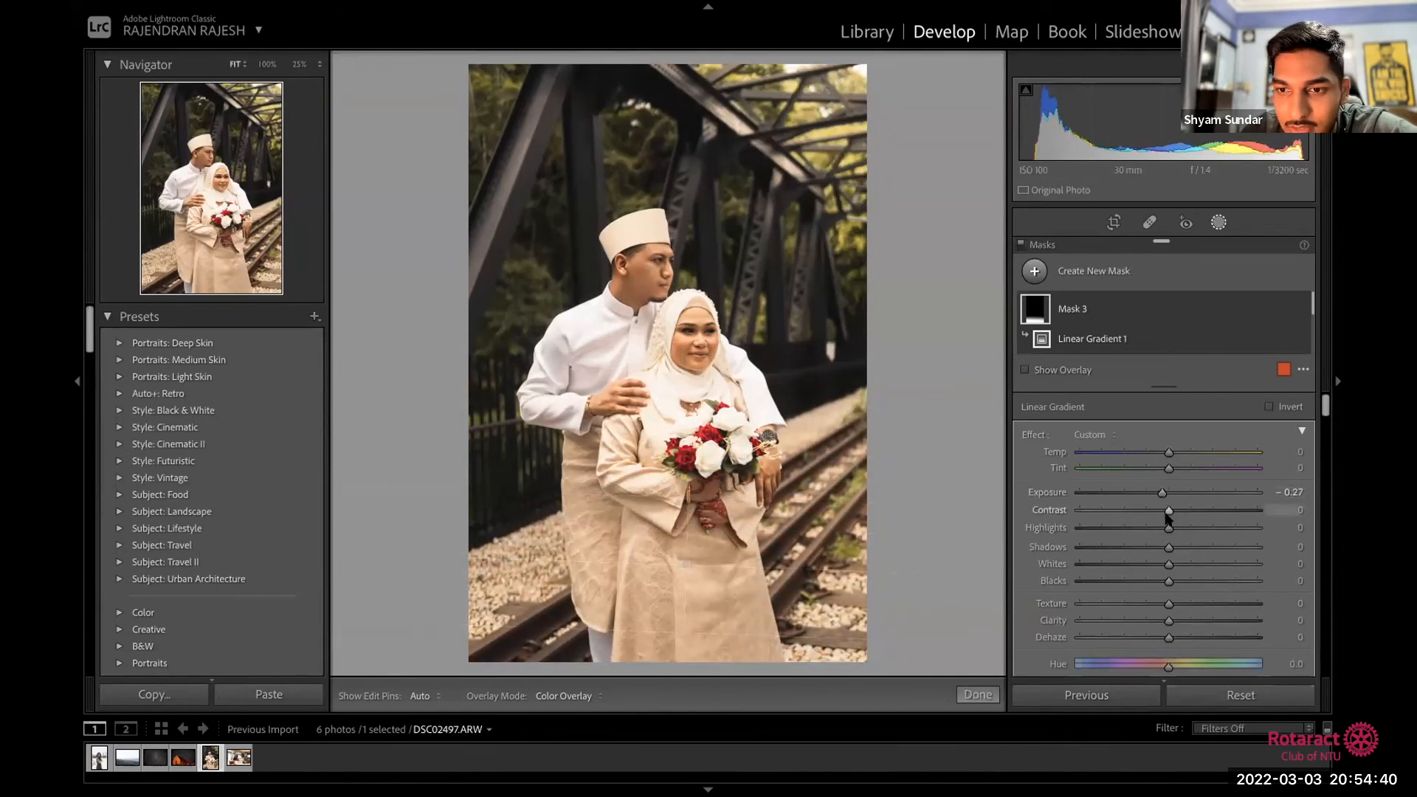
drag(1168, 529, 1095, 529)
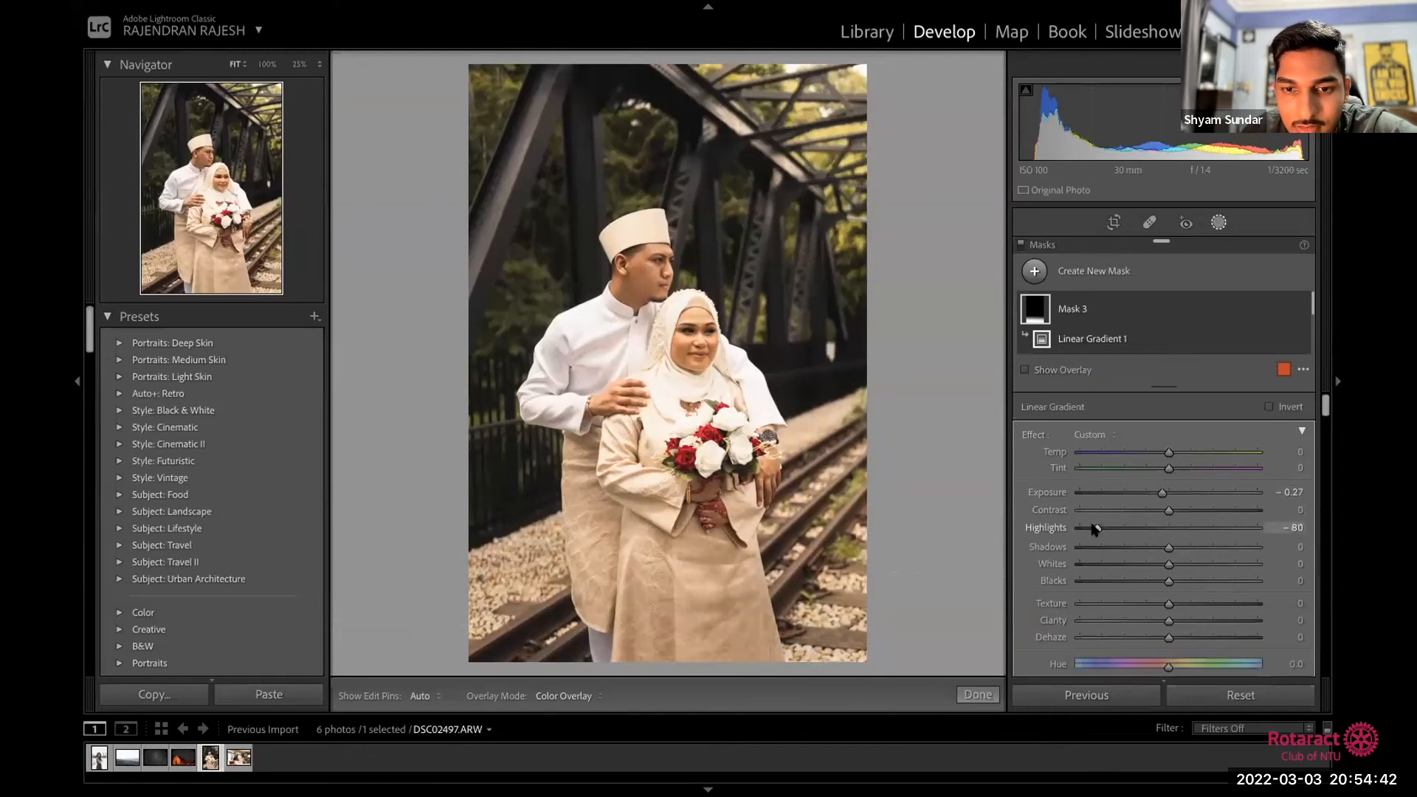
click(978, 695)
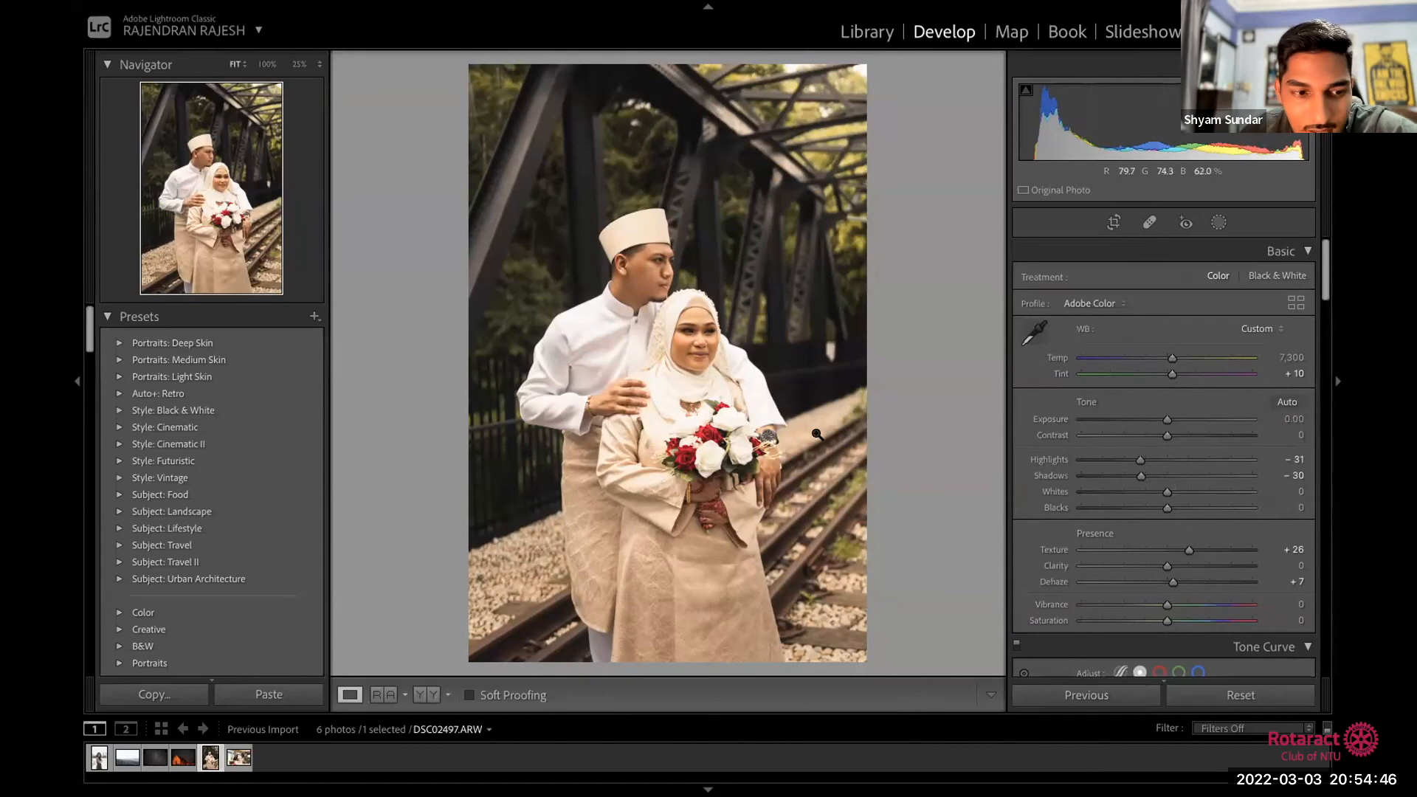
Step: On the Milky Way photo DSC04465.JPG, add a Radial Gradient mask, tilted and centred along the Milky Way band
click(165, 760)
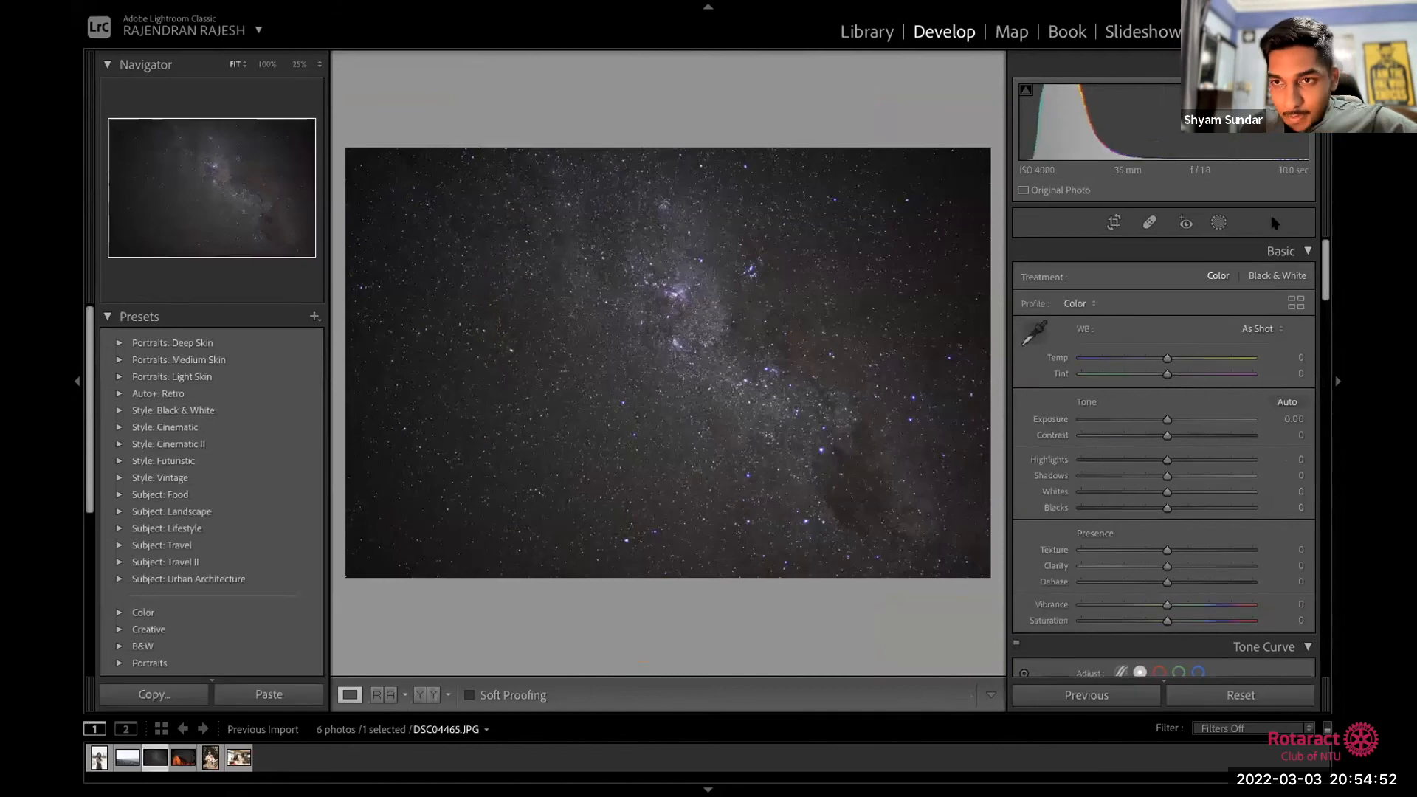
key(shift+w)
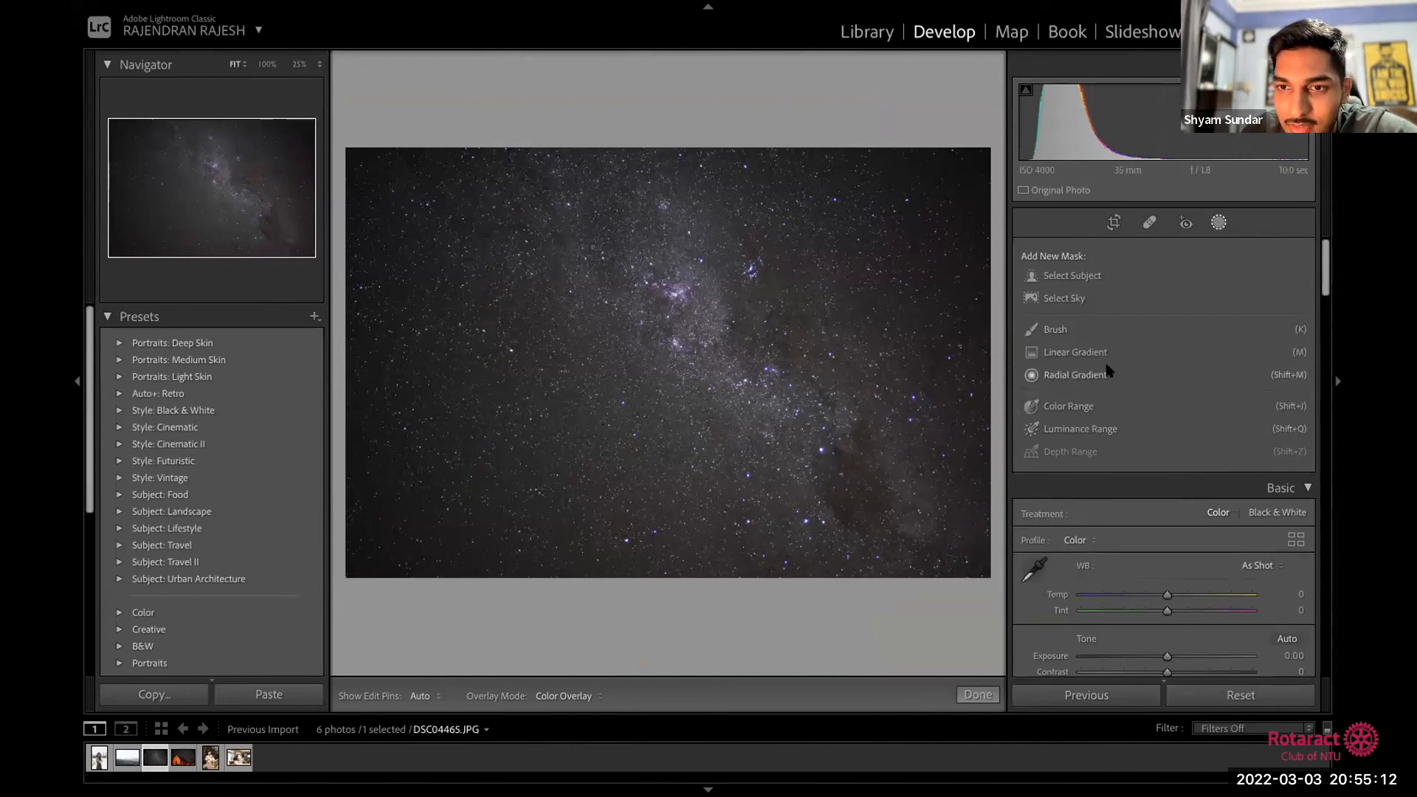
click(1074, 375)
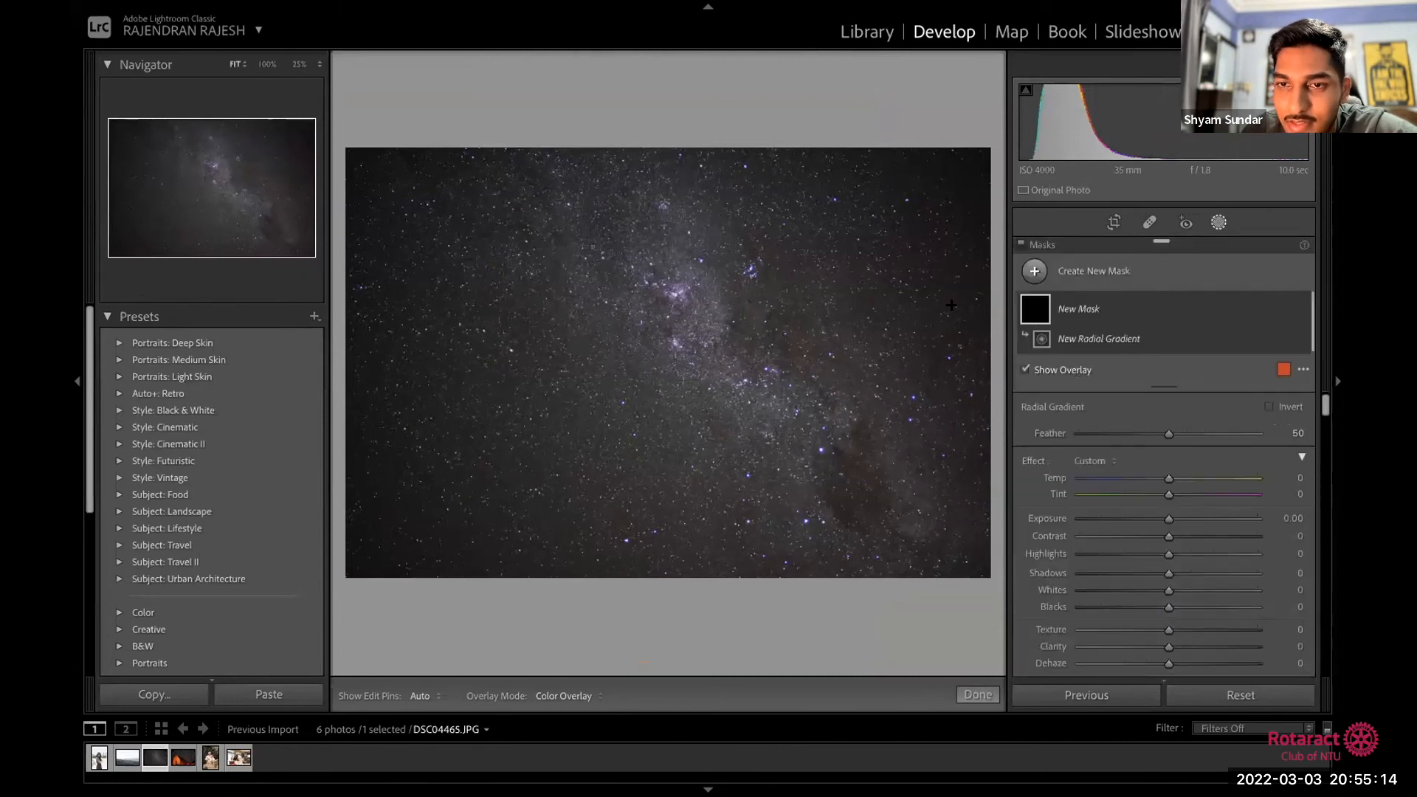
drag(662, 296, 815, 583)
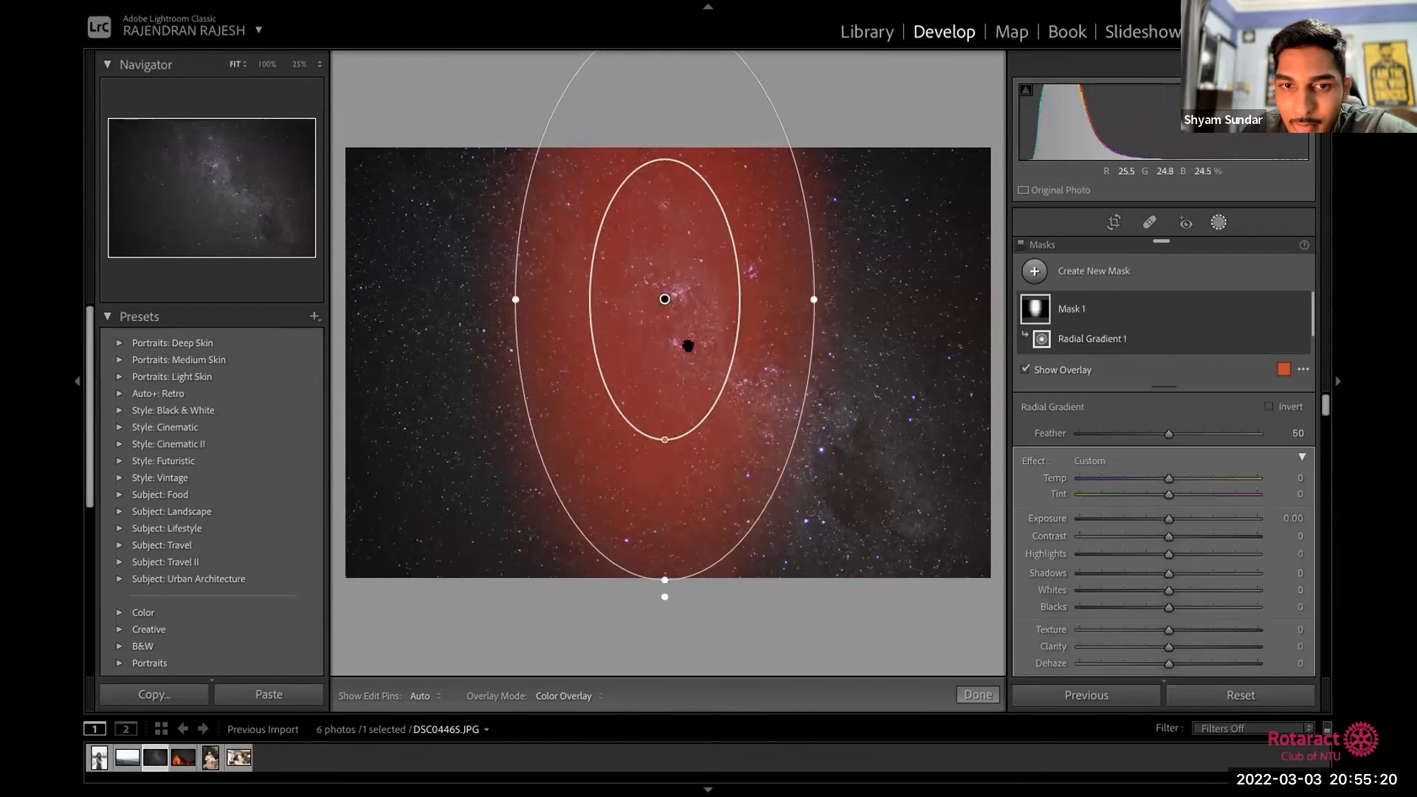
drag(786, 459, 856, 359)
drag(662, 298, 725, 353)
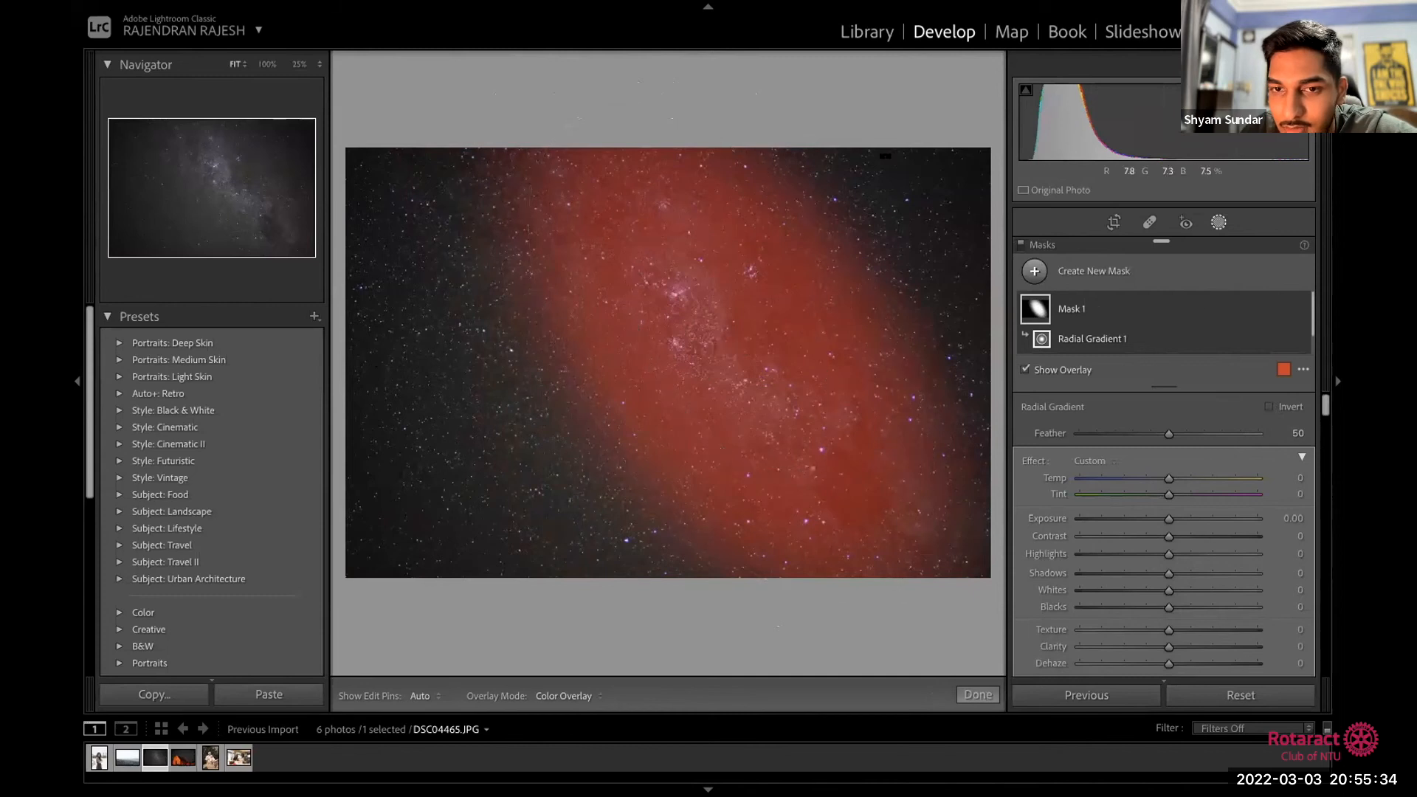
Step: Invert the radial mask to target the surrounding sky, set its Exposure to -1.12, and finish masking
click(1268, 408)
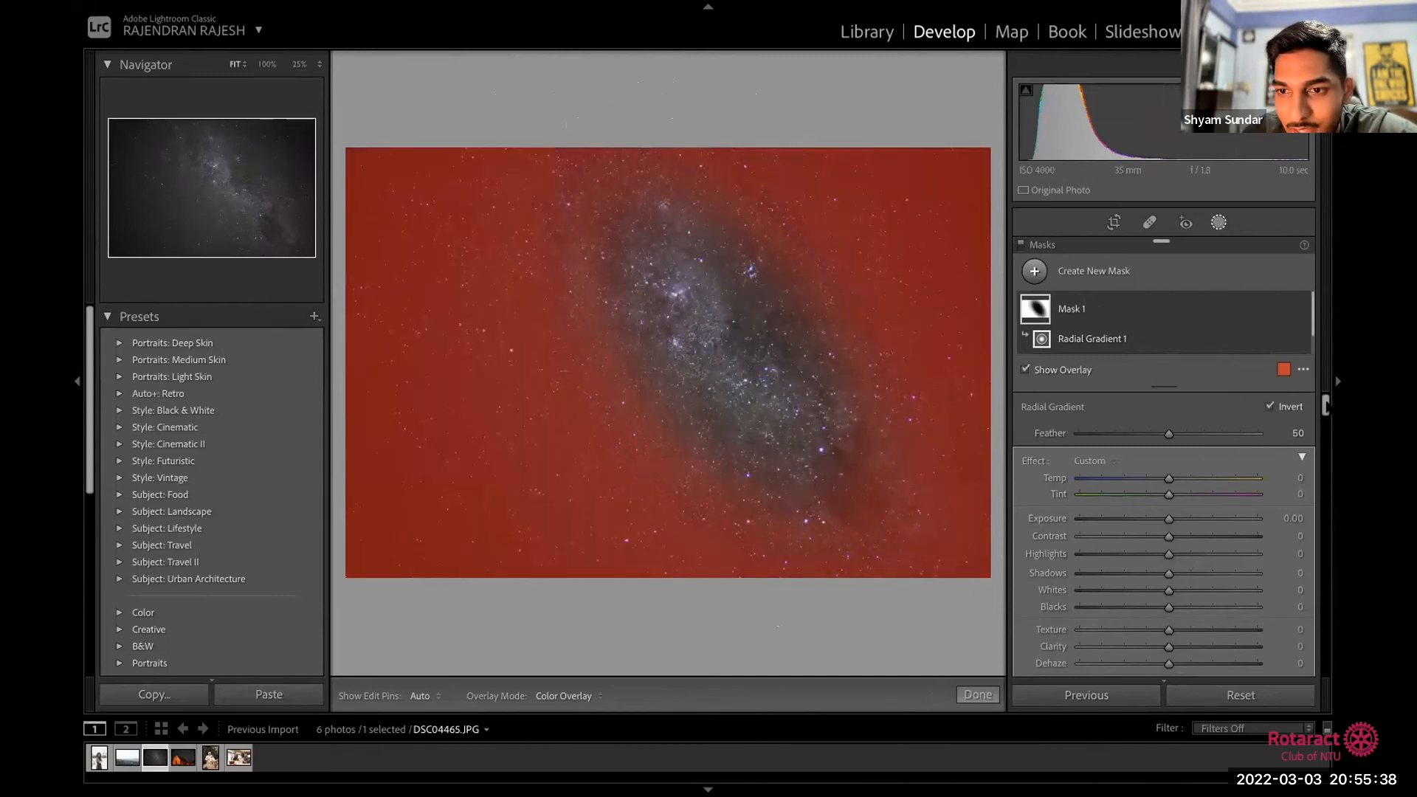
drag(1169, 519, 1144, 516)
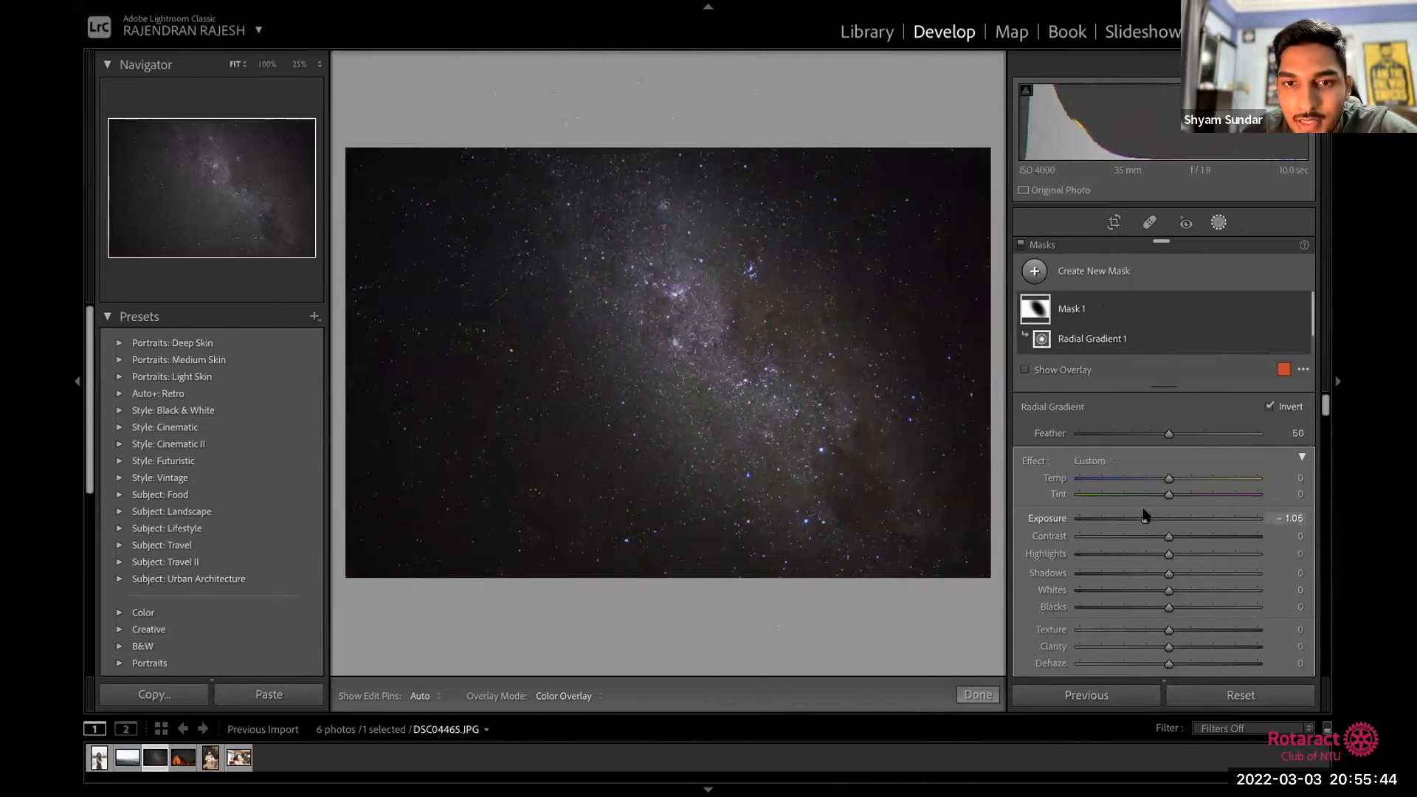
drag(1144, 519, 1142, 519)
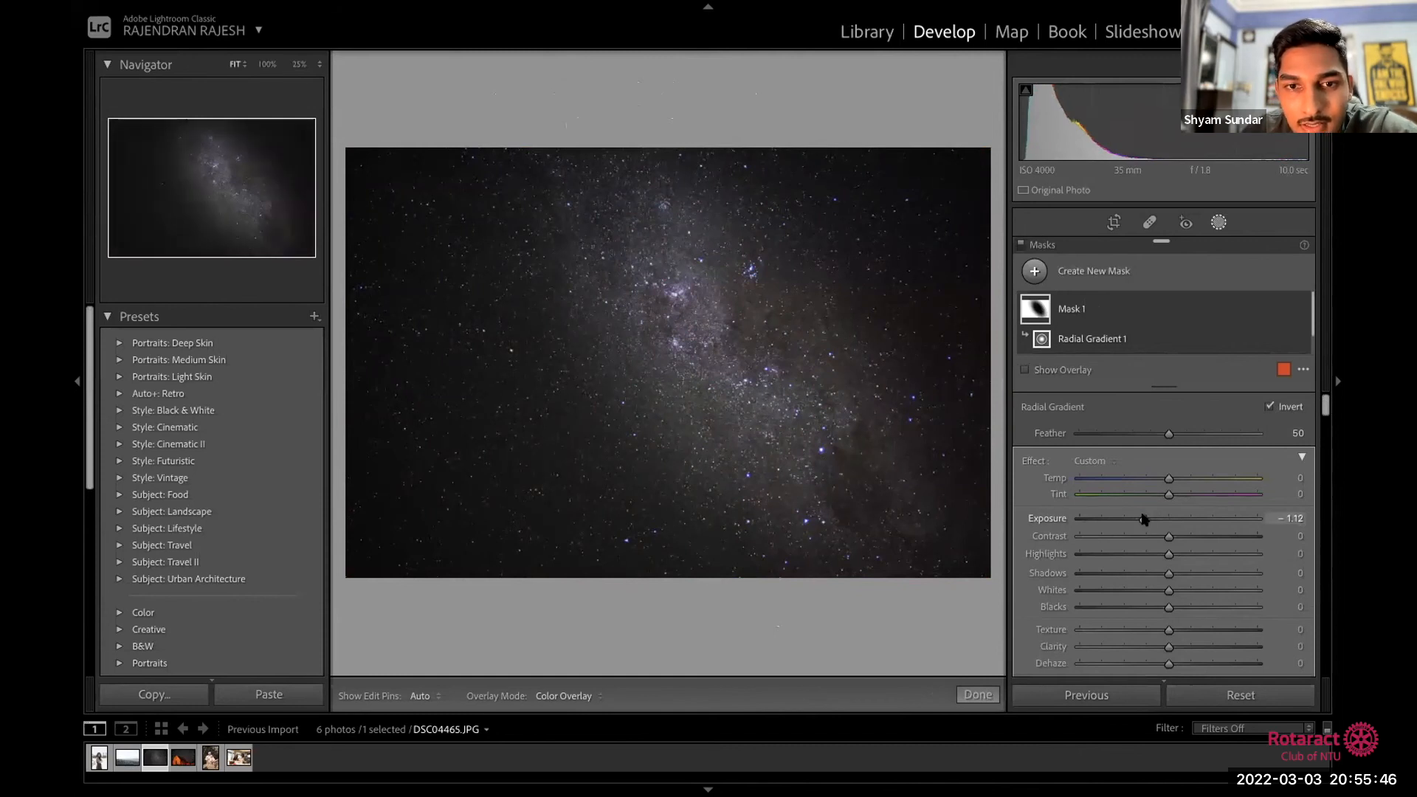
click(978, 695)
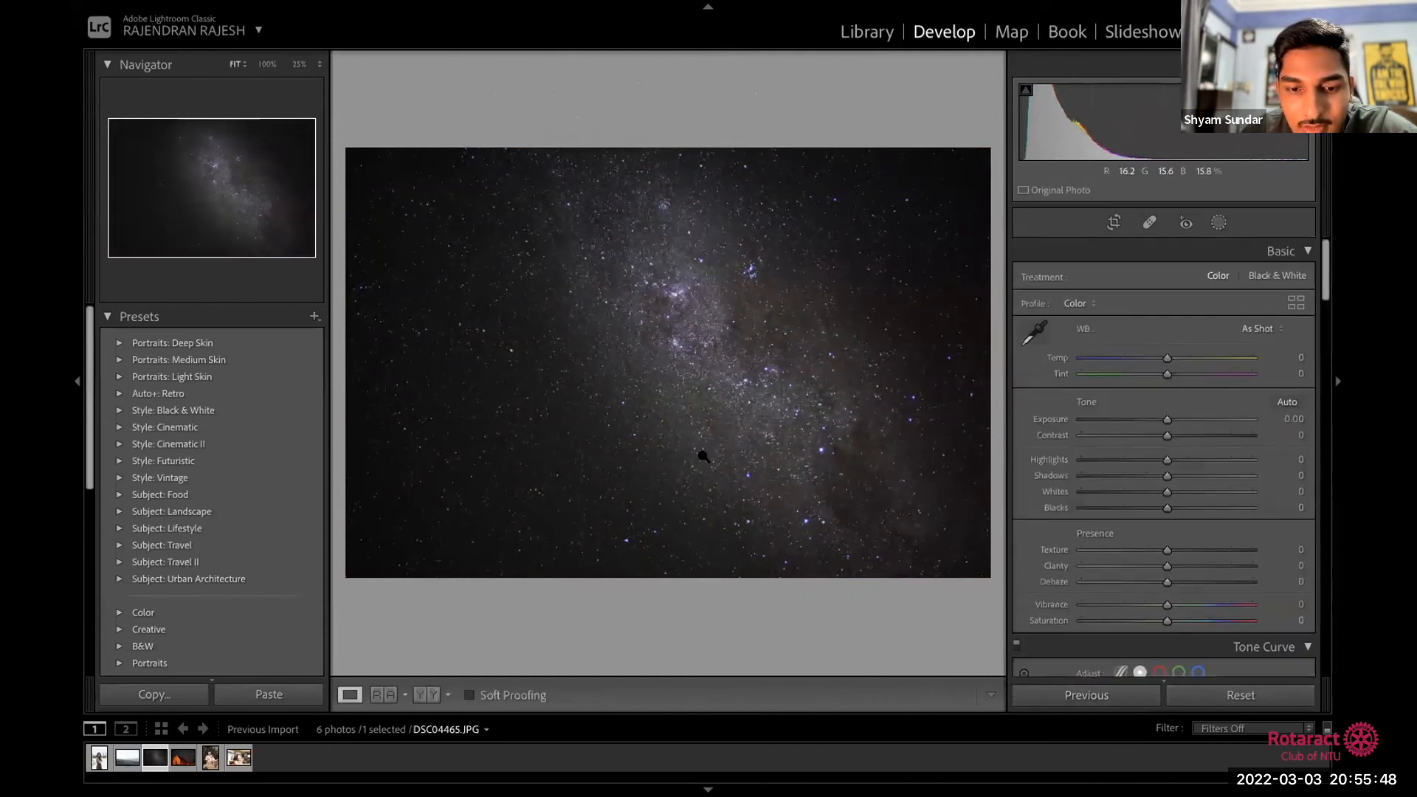
Step: Compare the Milky Way photo side by side before and after the edits, and return to the single view
key(y)
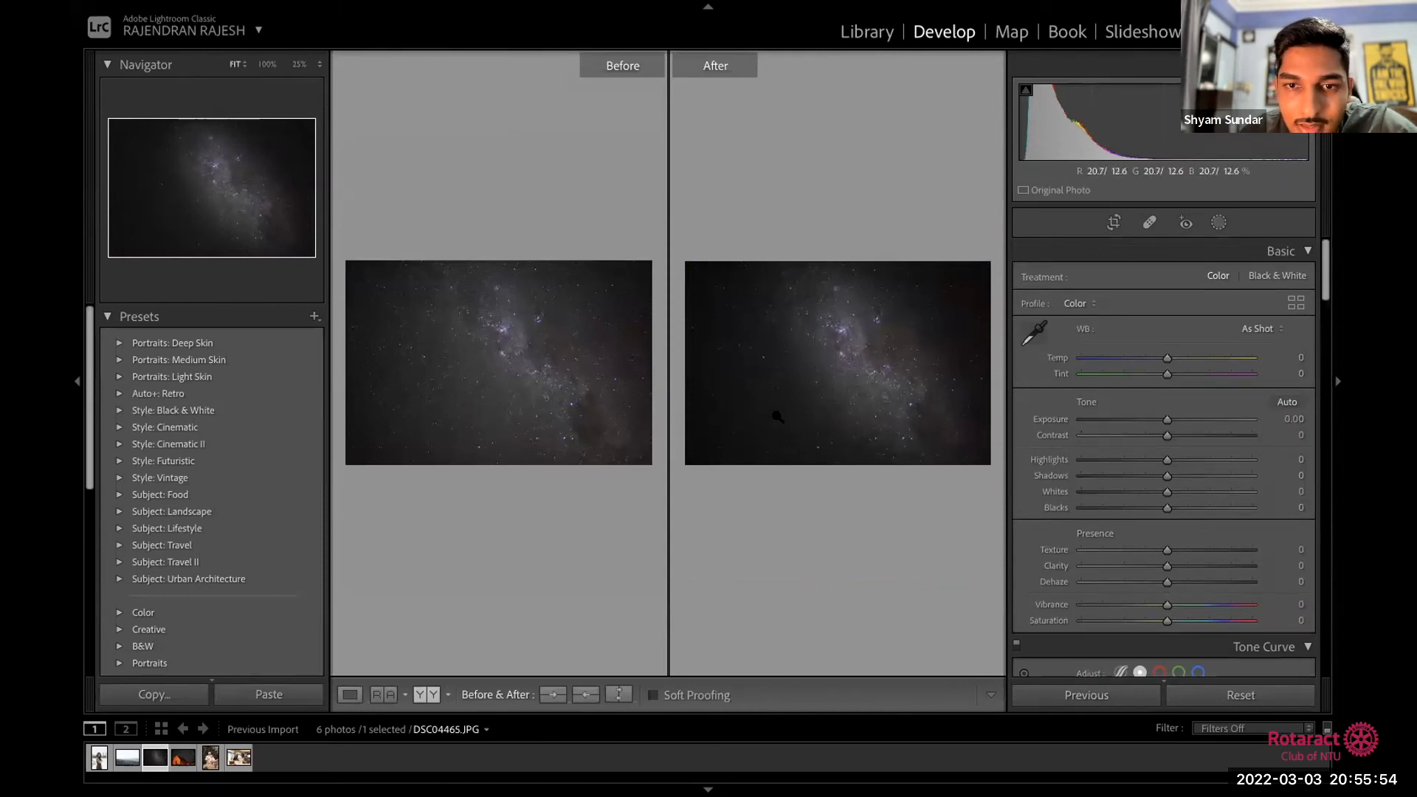
key(y)
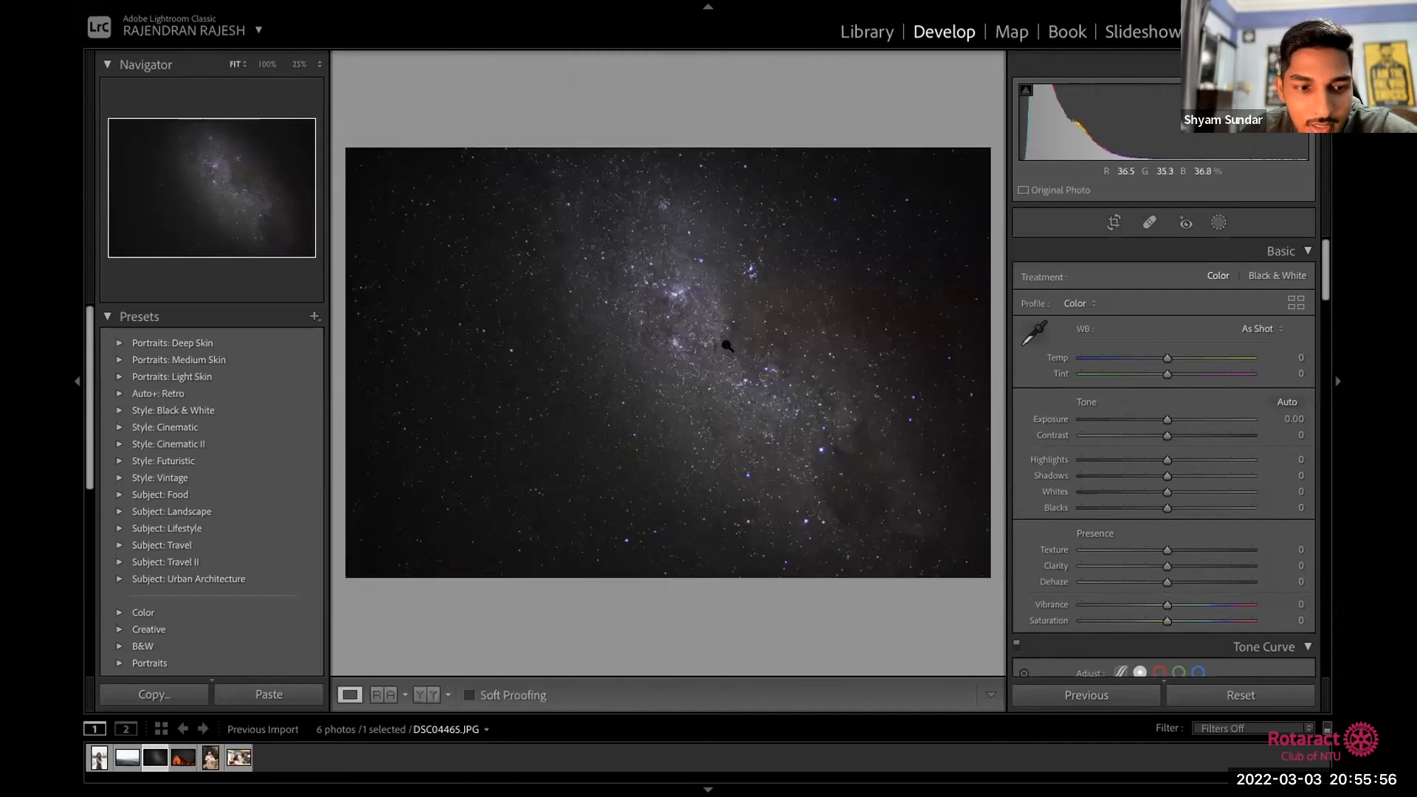
Step: Switch to the night church photo DSC04491.JPG and cool its white balance to a Temp of -27
key(Right)
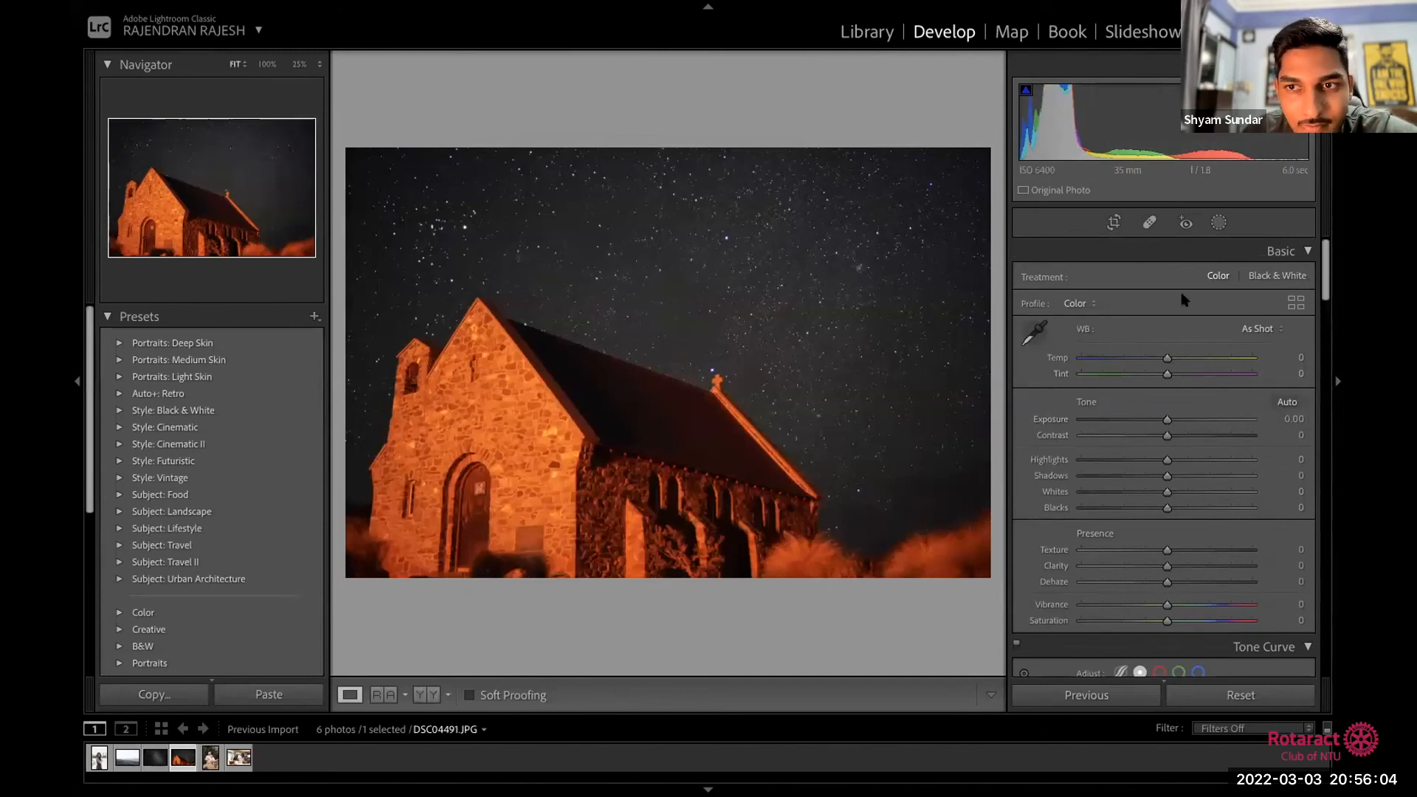
click(1218, 222)
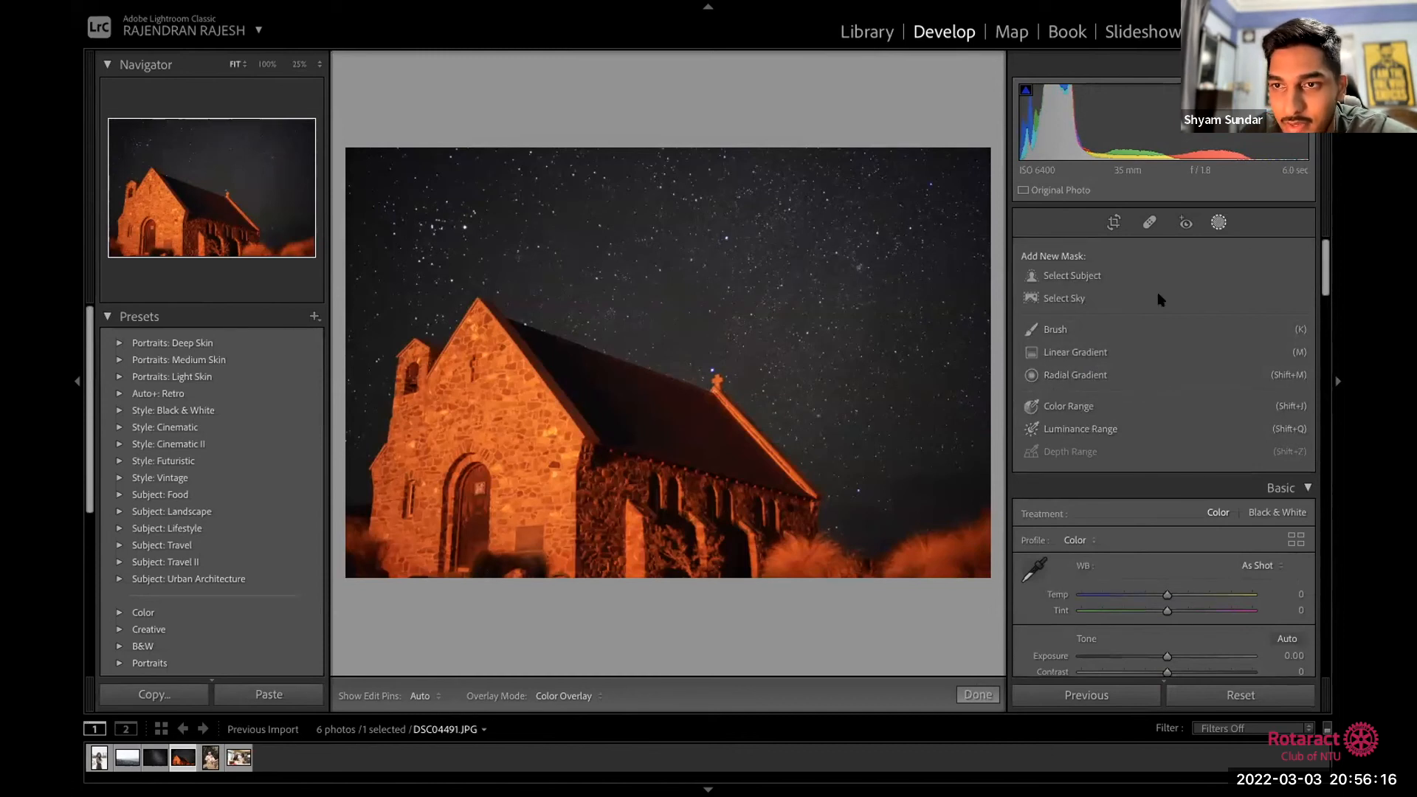
click(1219, 223)
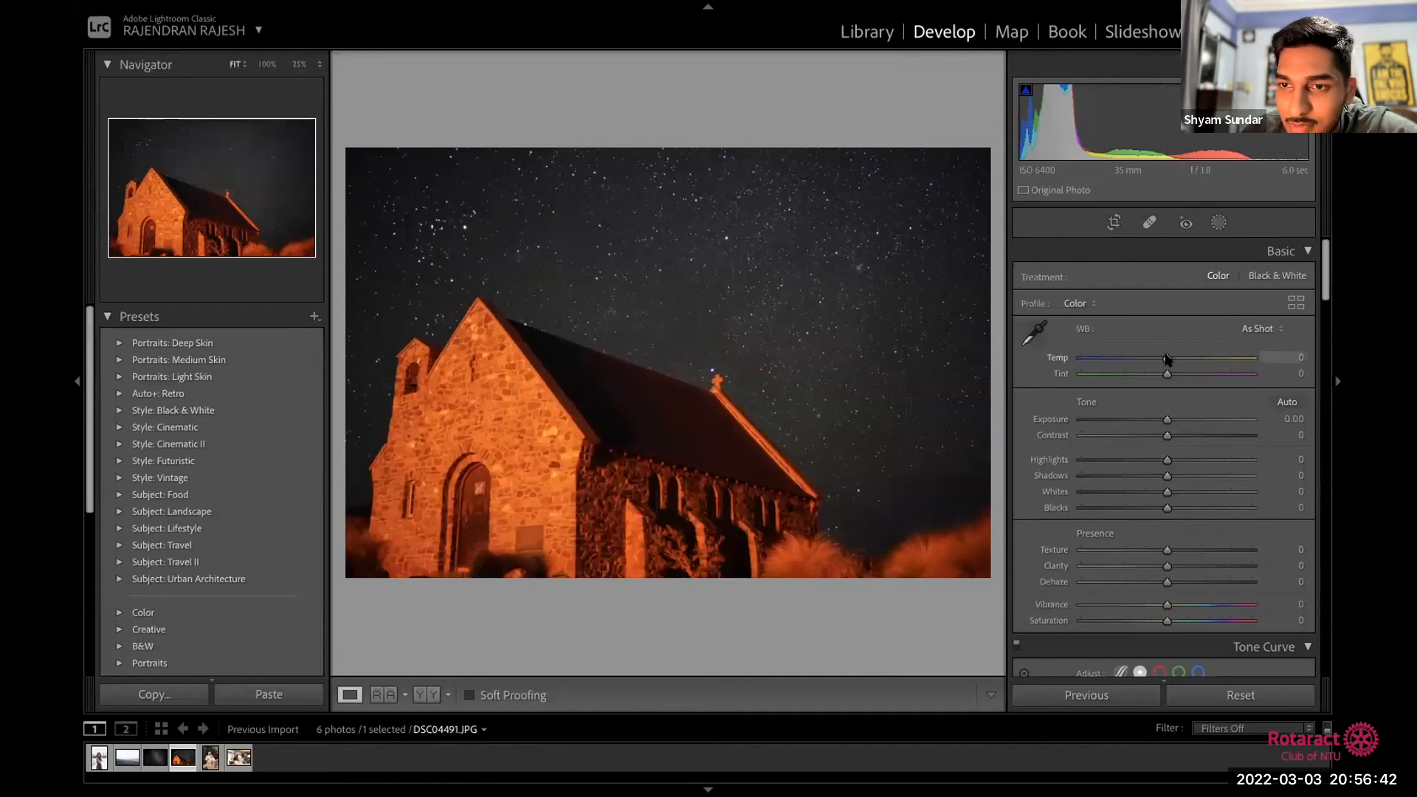
drag(1164, 360, 1141, 358)
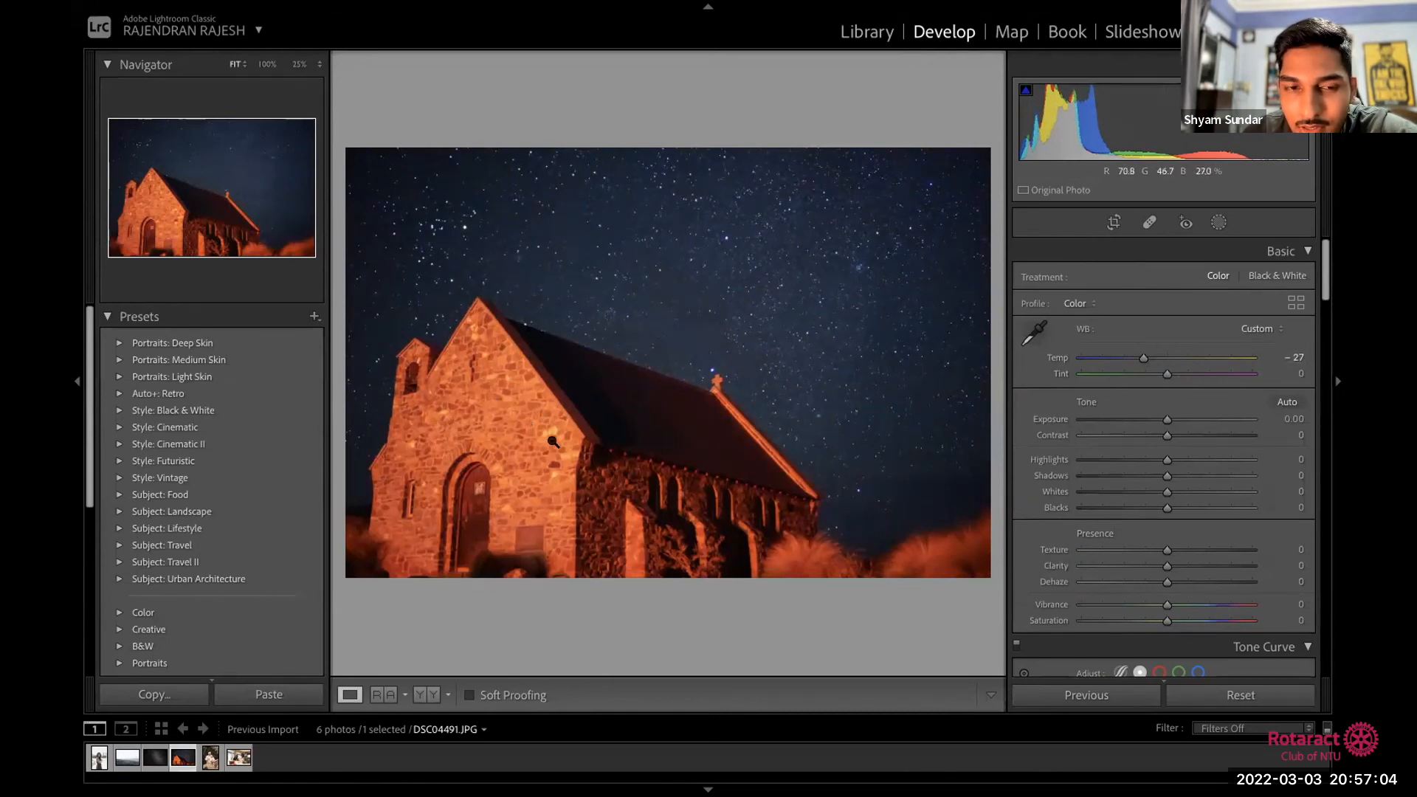
Step: Set the church photo's color Saturation to -12 for Red and -35 for Orange, and its white balance Temp to -18
drag(1325, 296, 1325, 397)
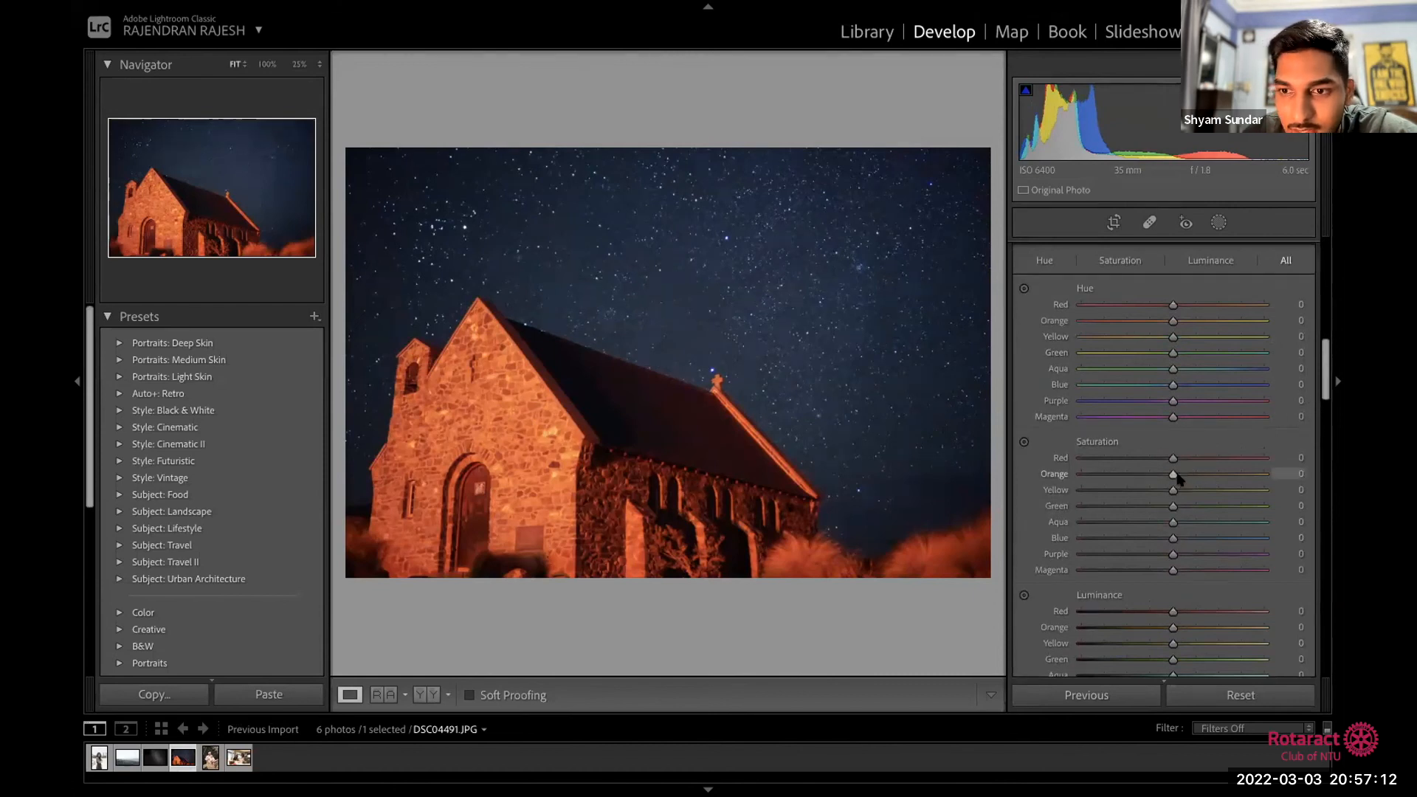
mouse_move(1173, 477)
mouse_down()
mouse_move(1151, 459)
mouse_move(1128, 475)
mouse_move(1161, 463)
mouse_move(1174, 476)
mouse_up()
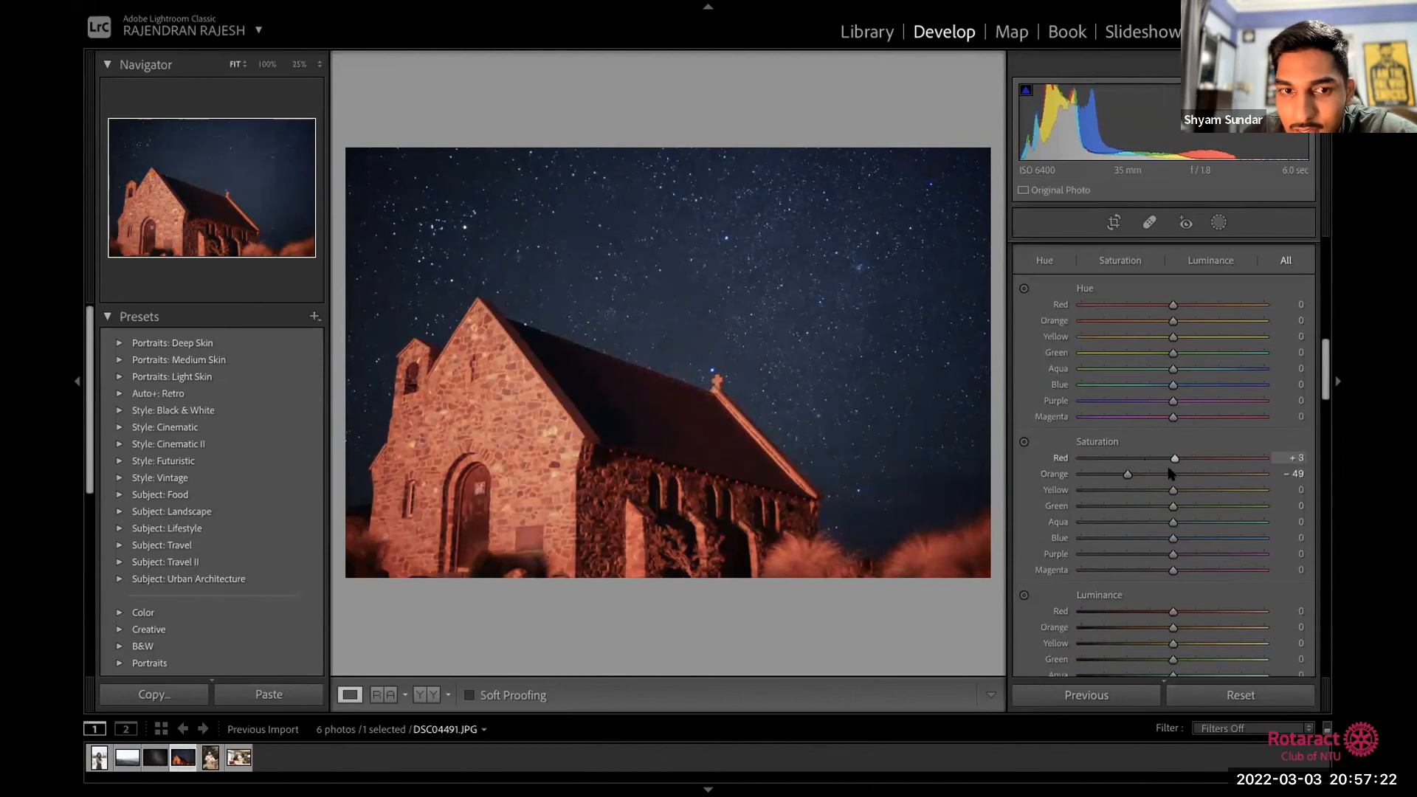
drag(1127, 474, 1153, 481)
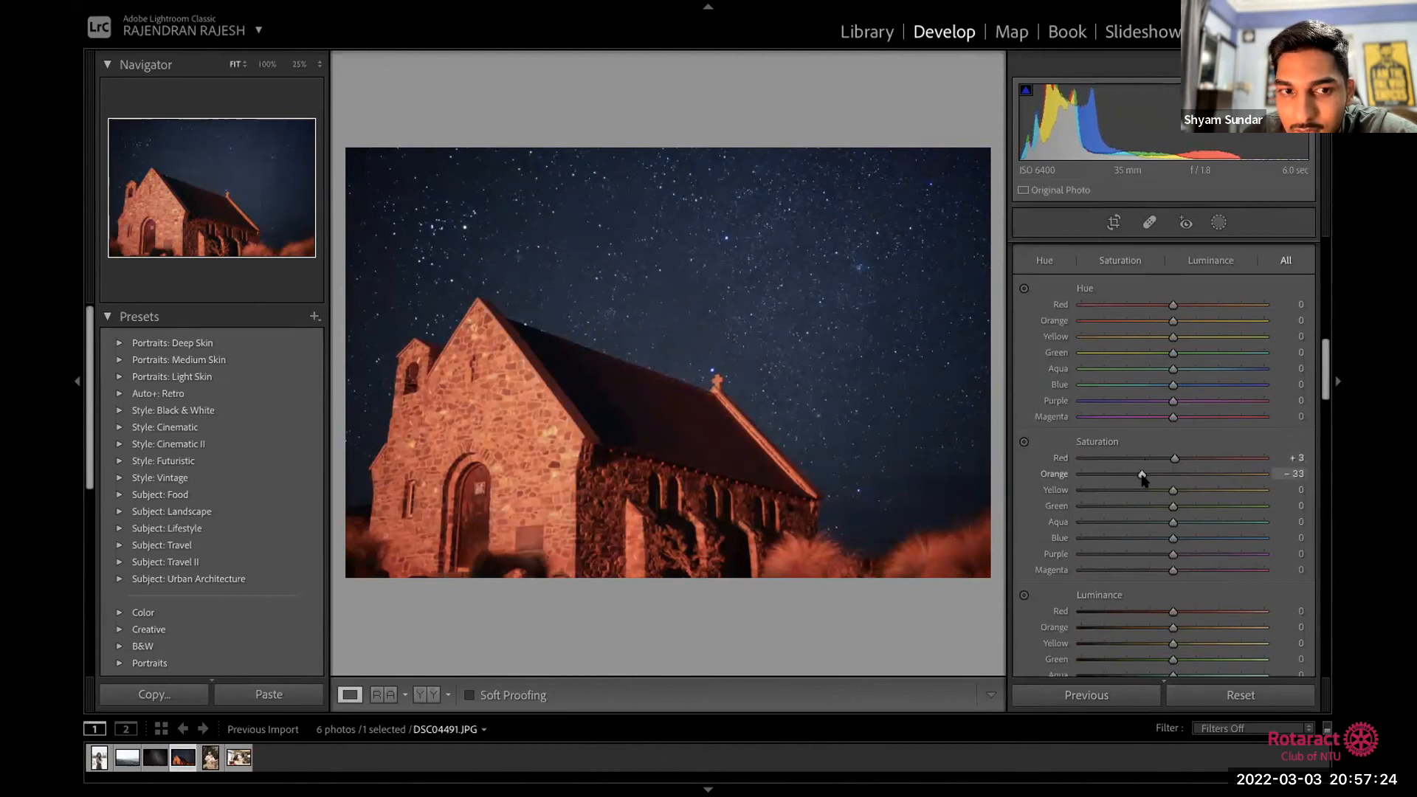
drag(1169, 459, 1161, 459)
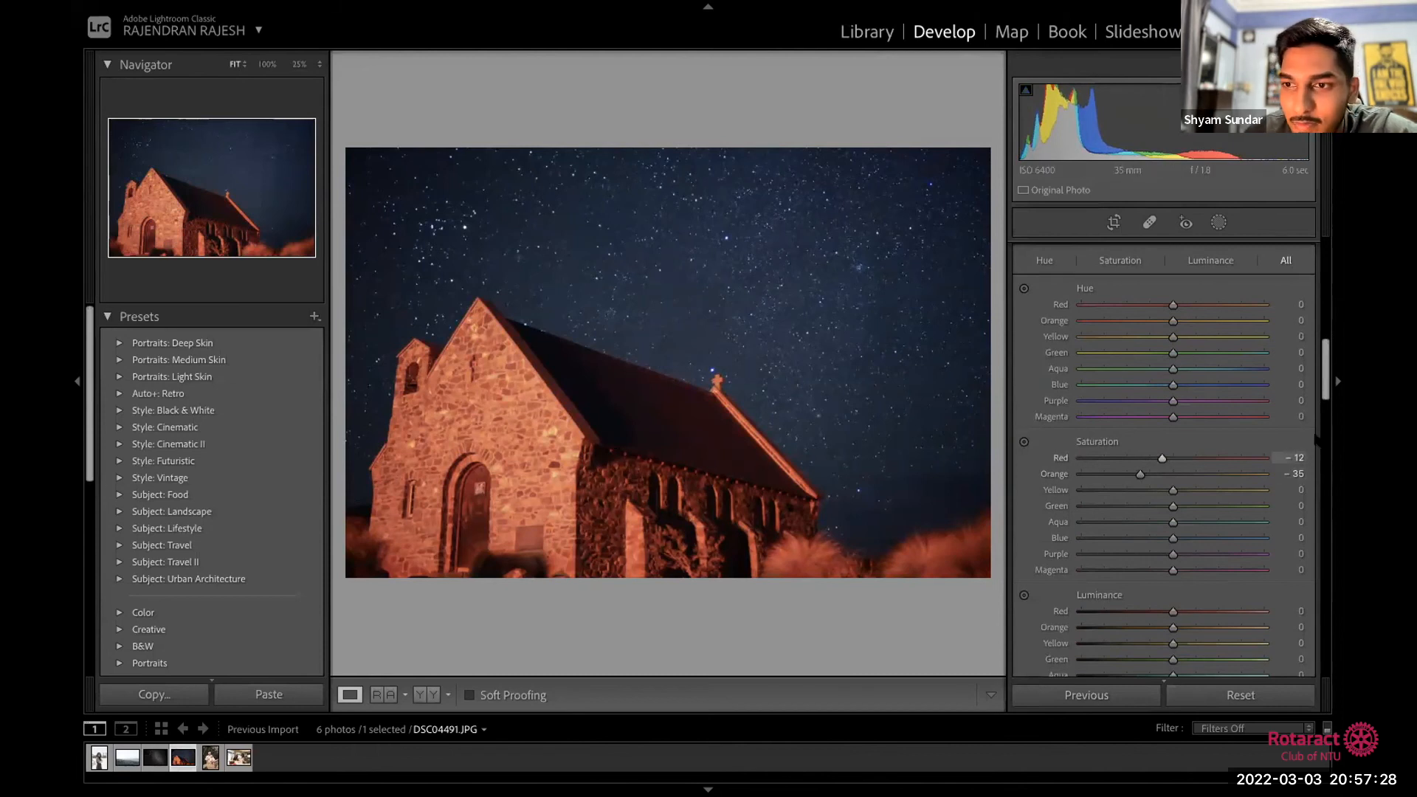
scroll(1324, 395, up, 10)
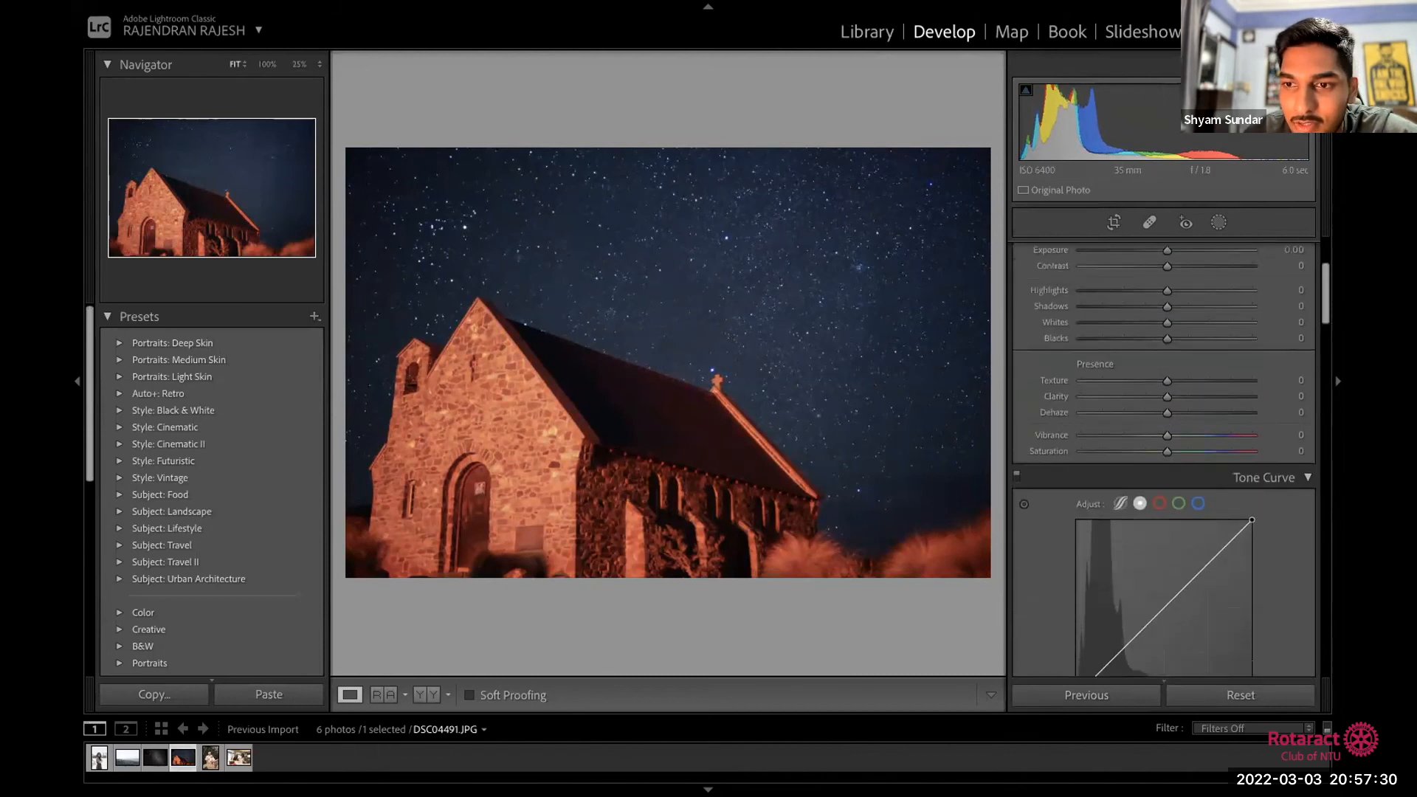
drag(1142, 344, 1147, 348)
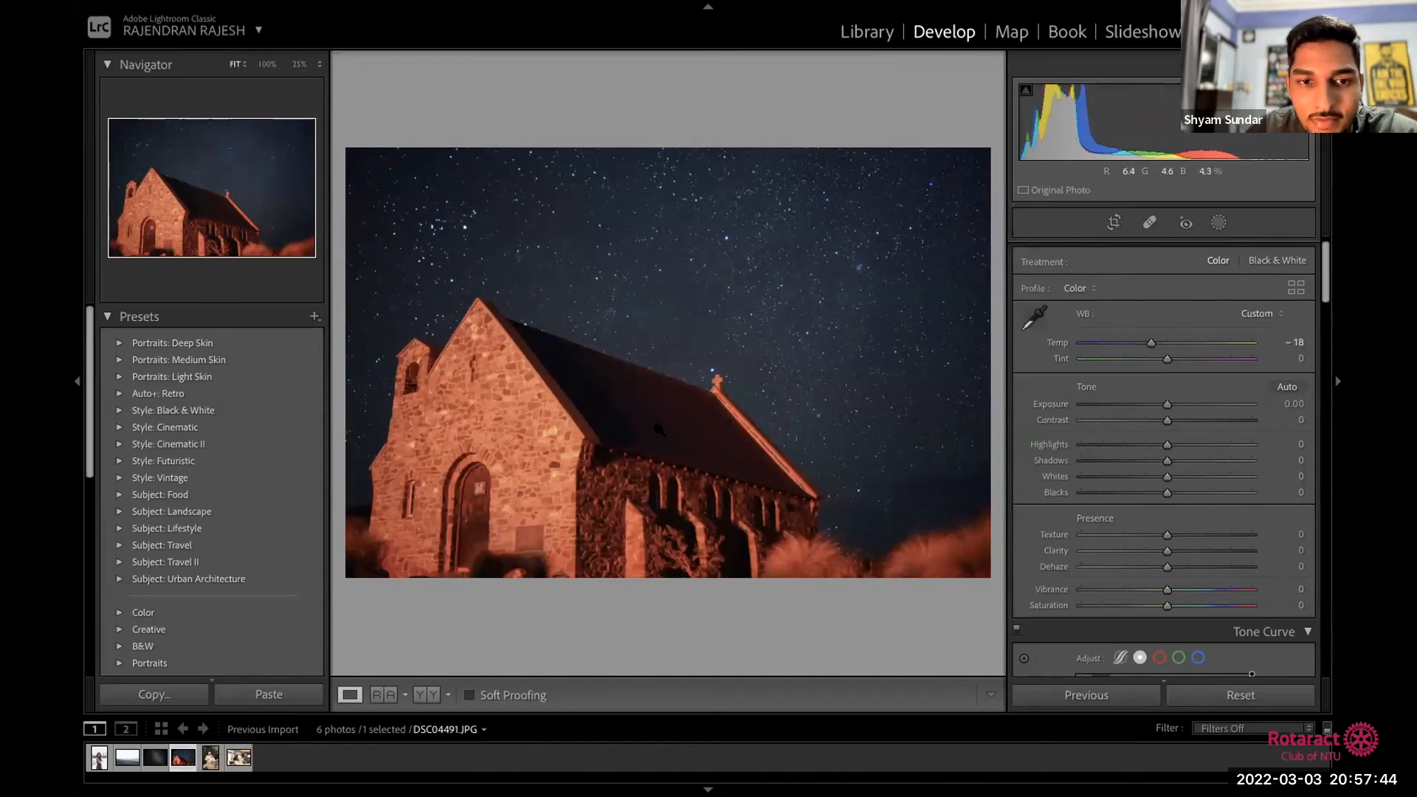
Step: Create a develop preset named preset-1 in User Presets from the couple portrait DSC02497.ARW, leaving its masks out
key(Right)
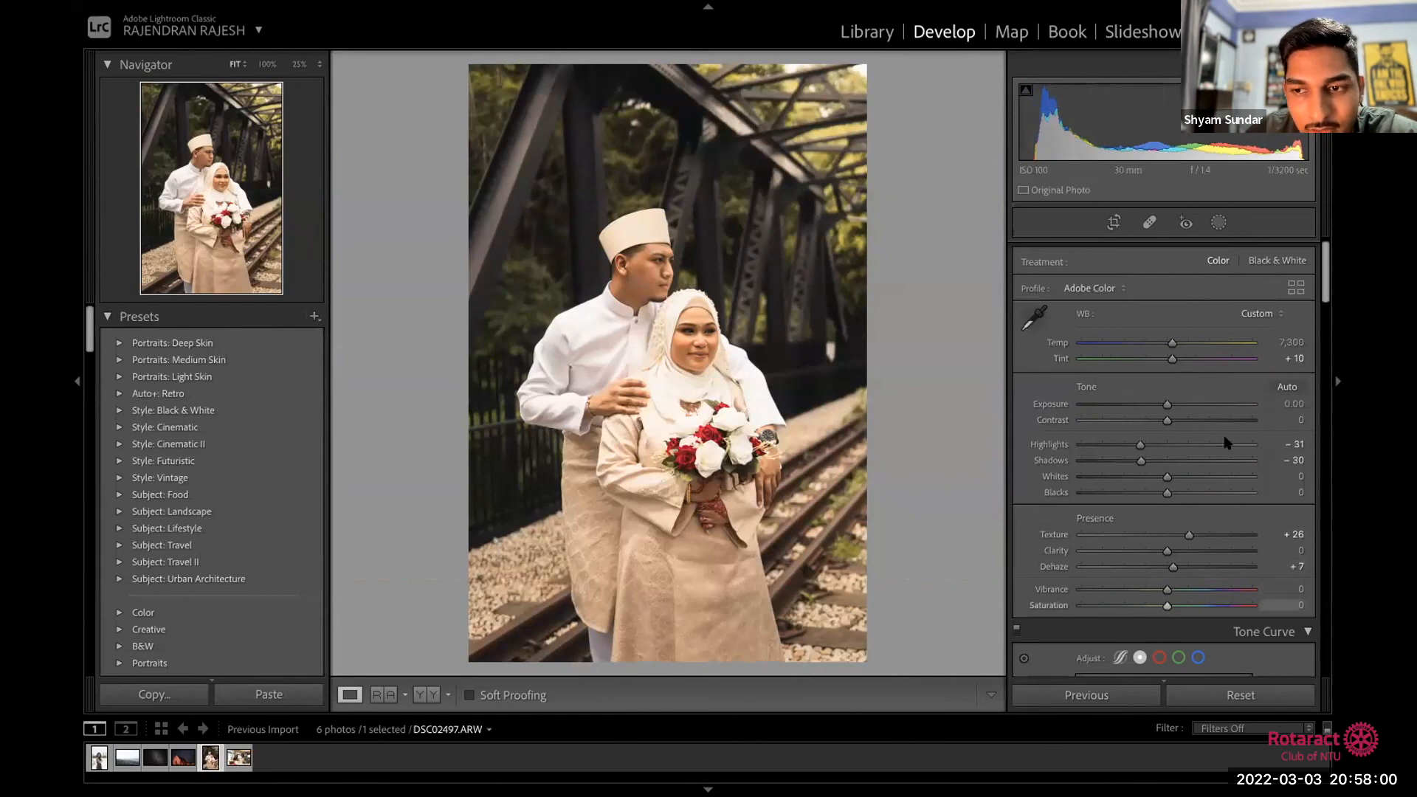
click(310, 318)
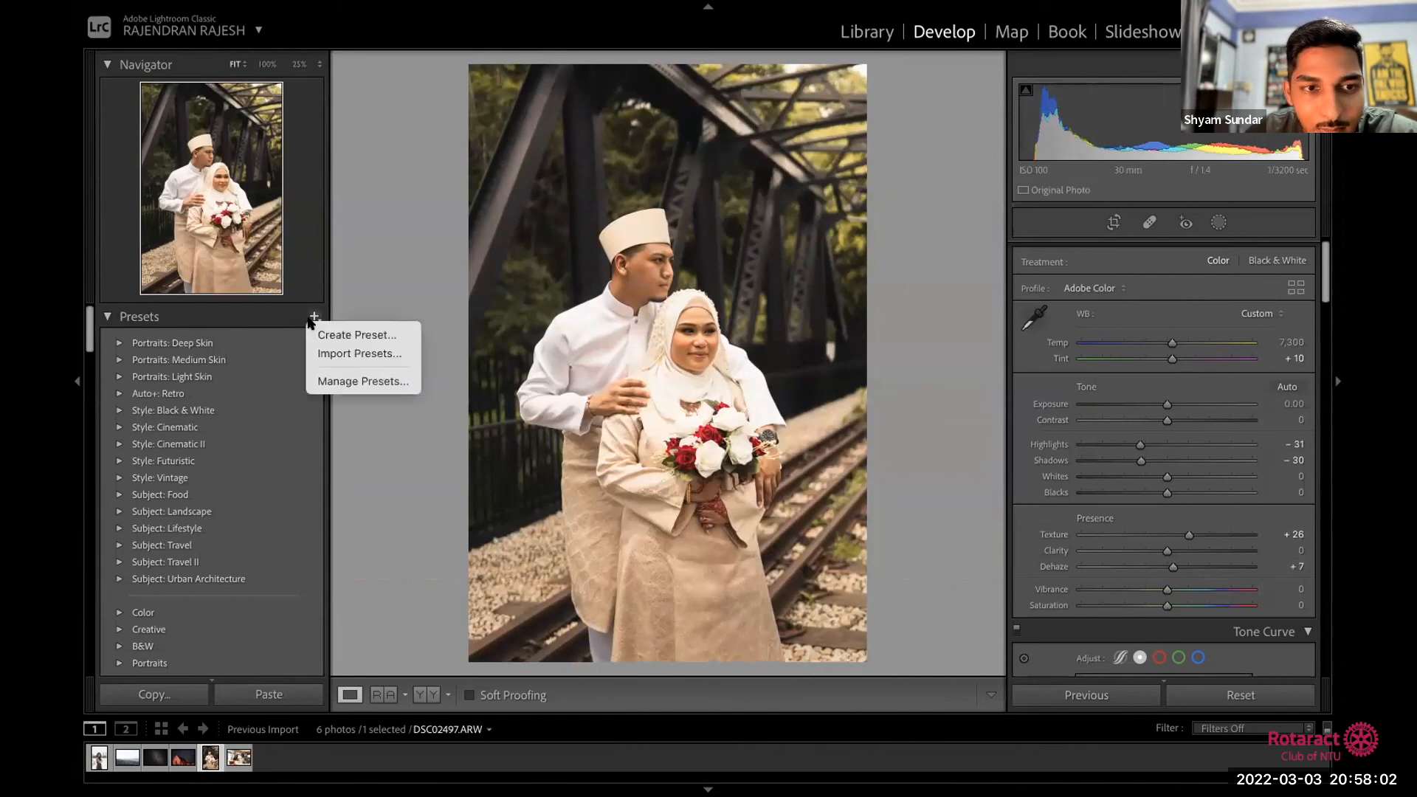
click(338, 335)
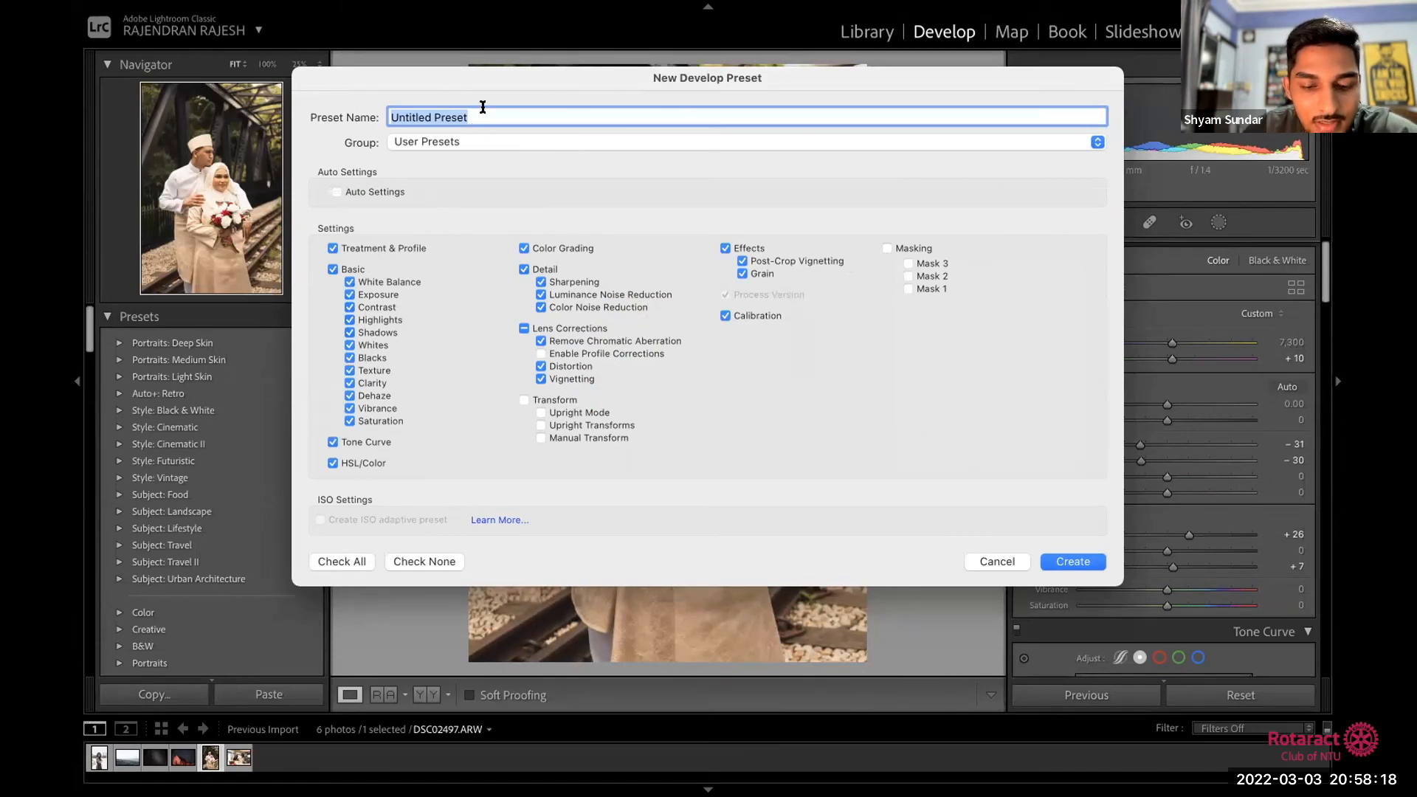
text(eset-1)
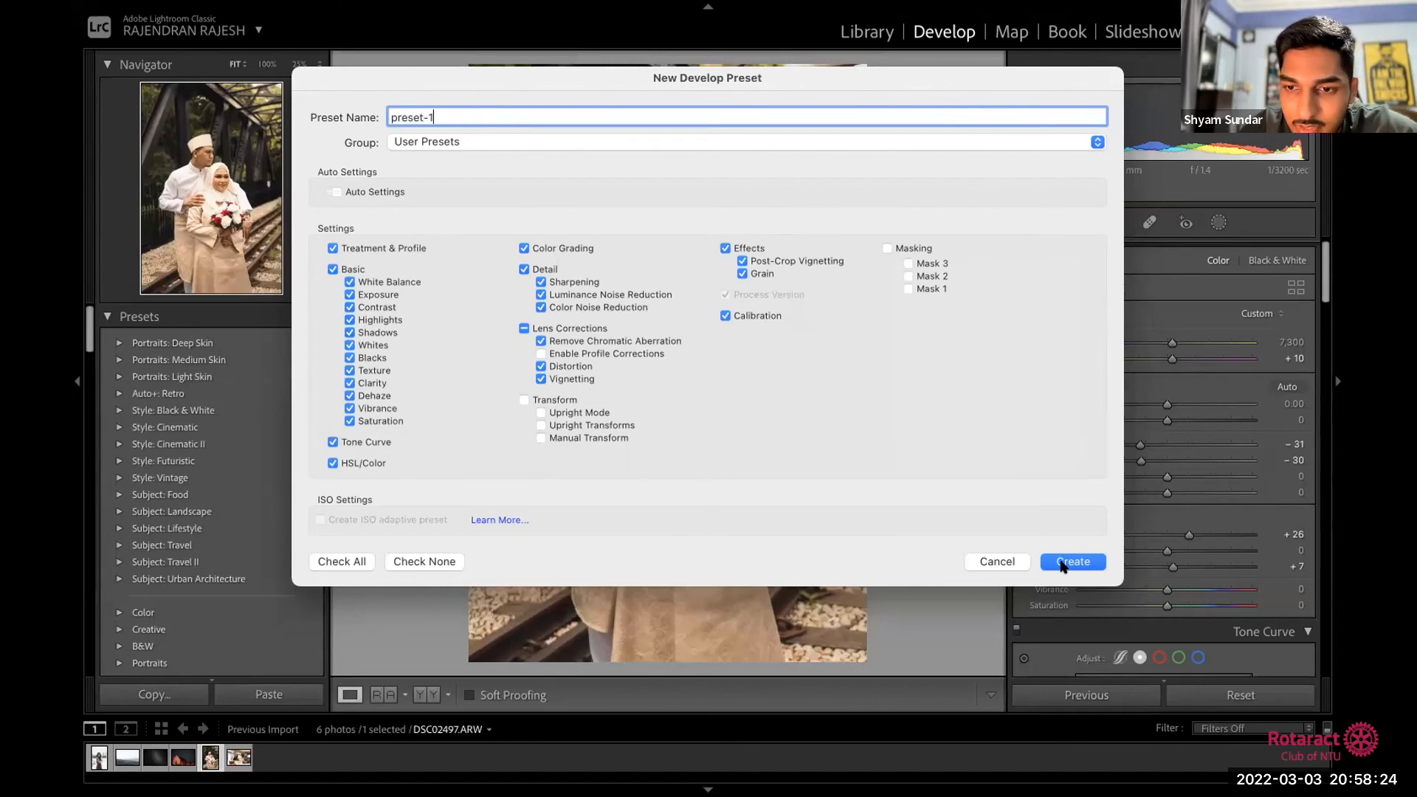
click(1072, 562)
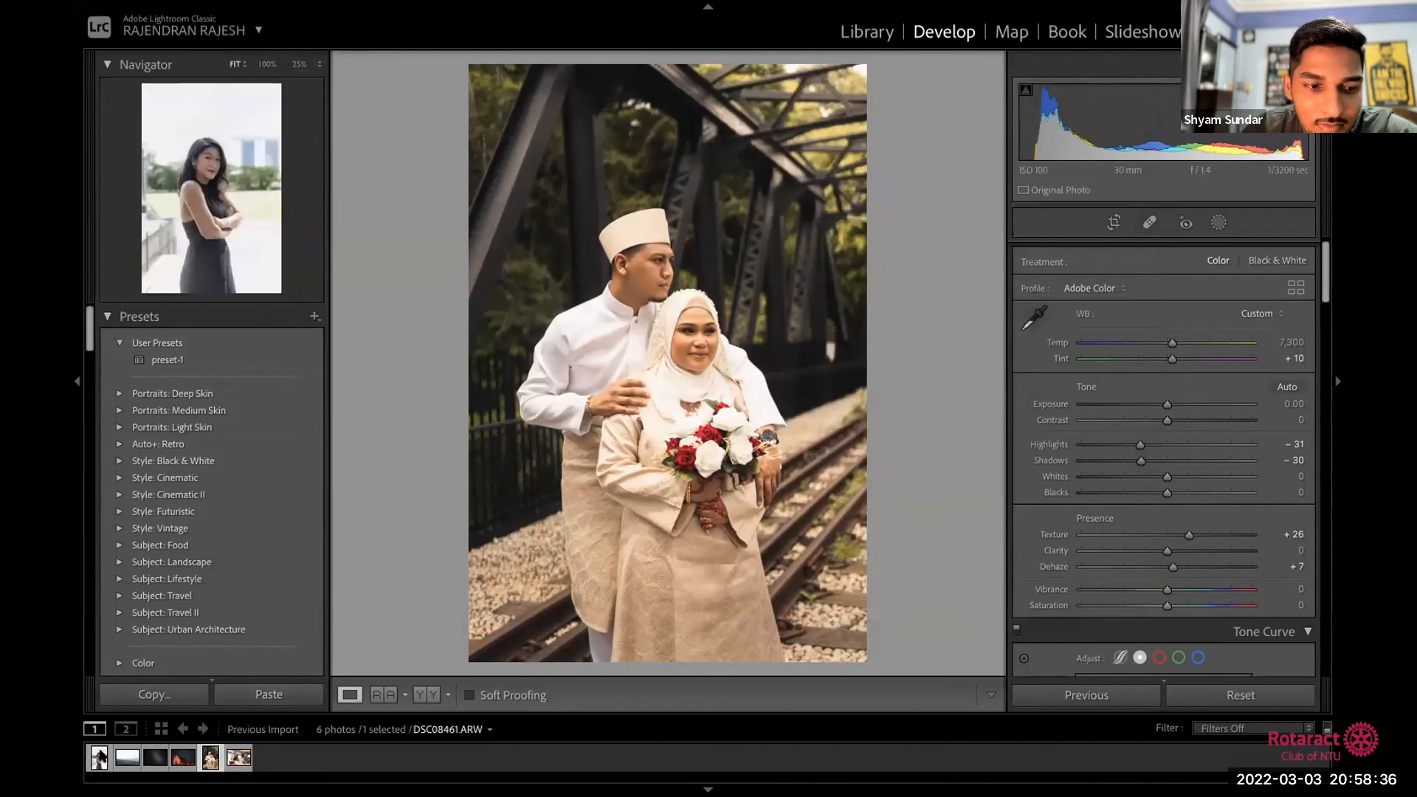
Step: Apply the user preset preset-1 to the portrait DSC08461.ARW of the woman in the black dress
click(98, 757)
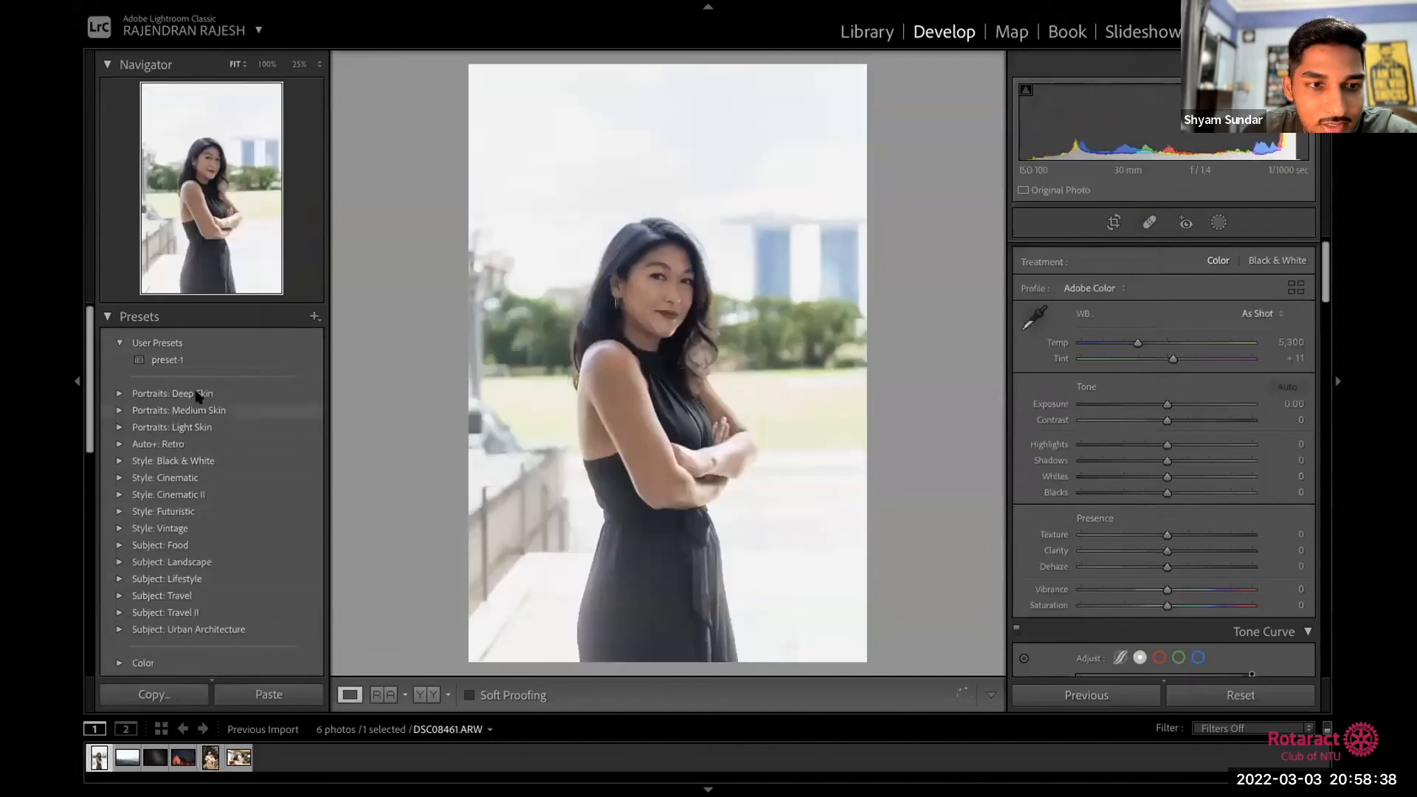
click(166, 361)
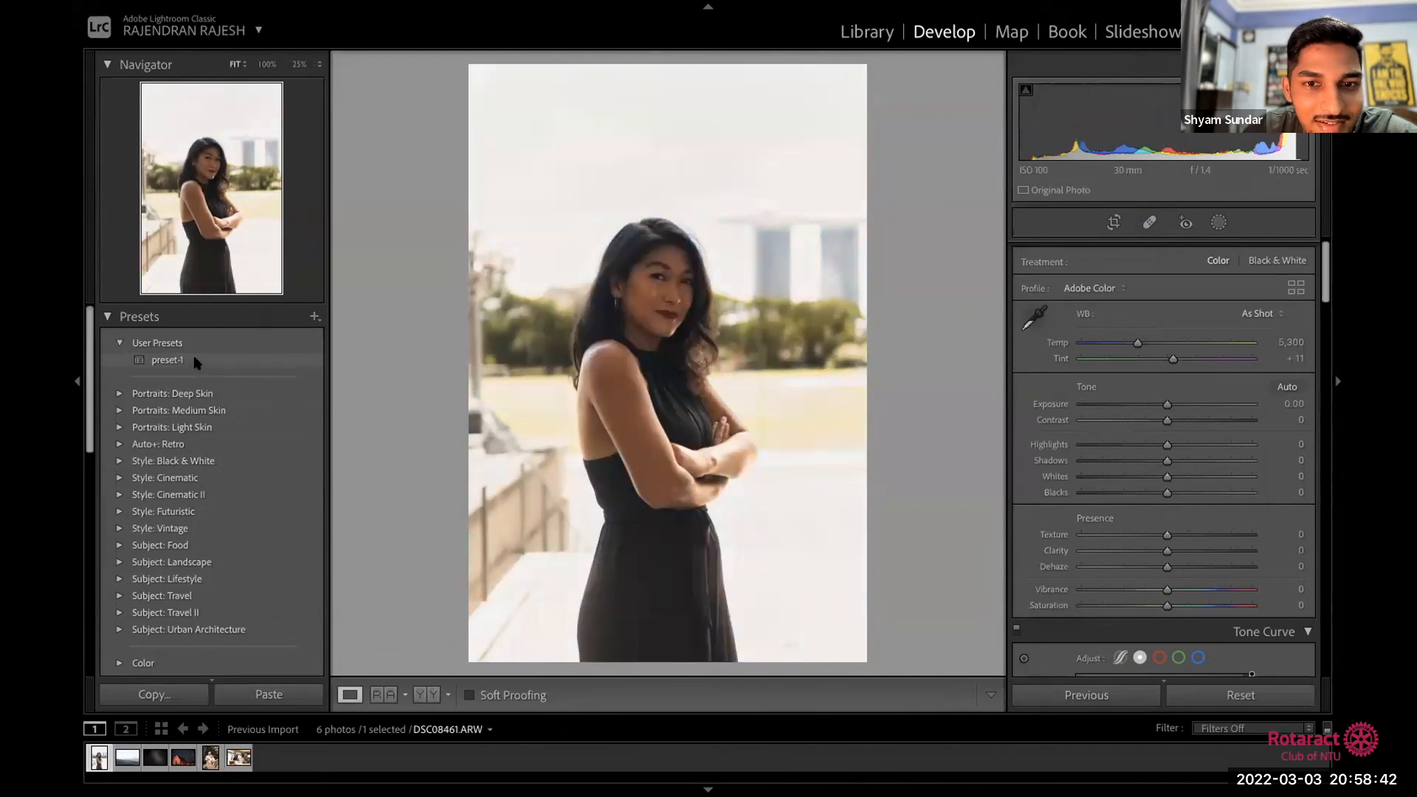
Step: Apply preset-1 to the portrait DSC08461.ARW of the woman in the black dress and set its Shadows to +8
click(196, 362)
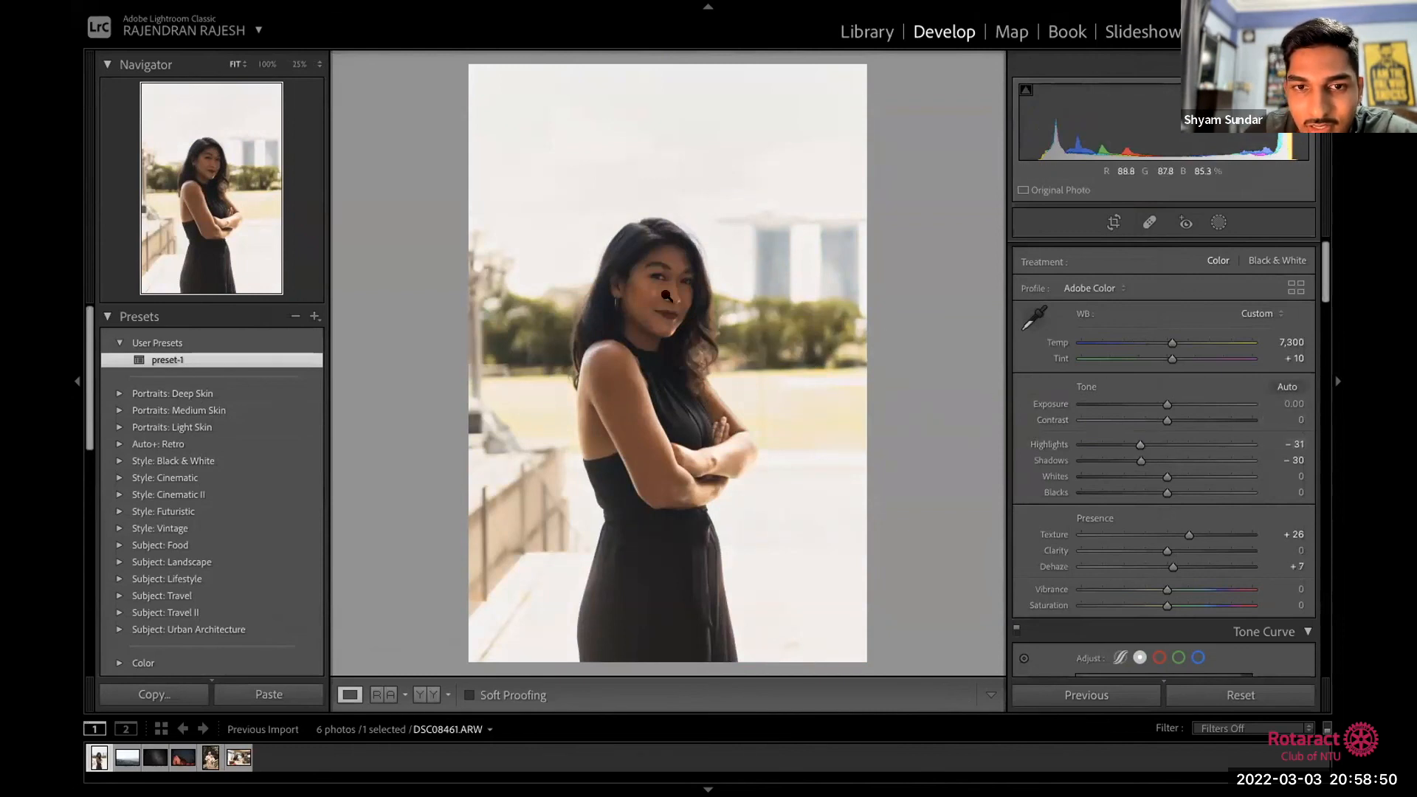
drag(1141, 461, 1174, 474)
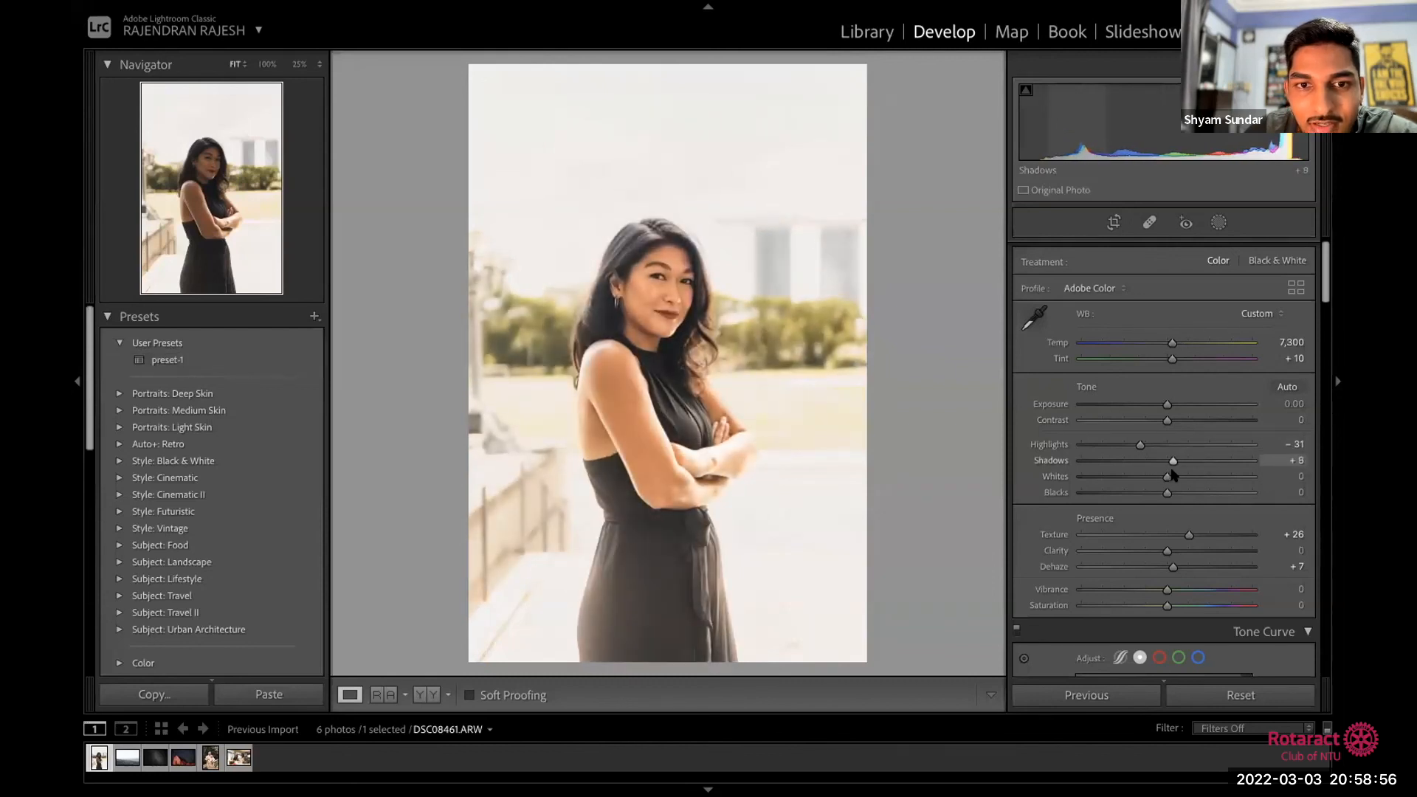
drag(1173, 475, 1173, 475)
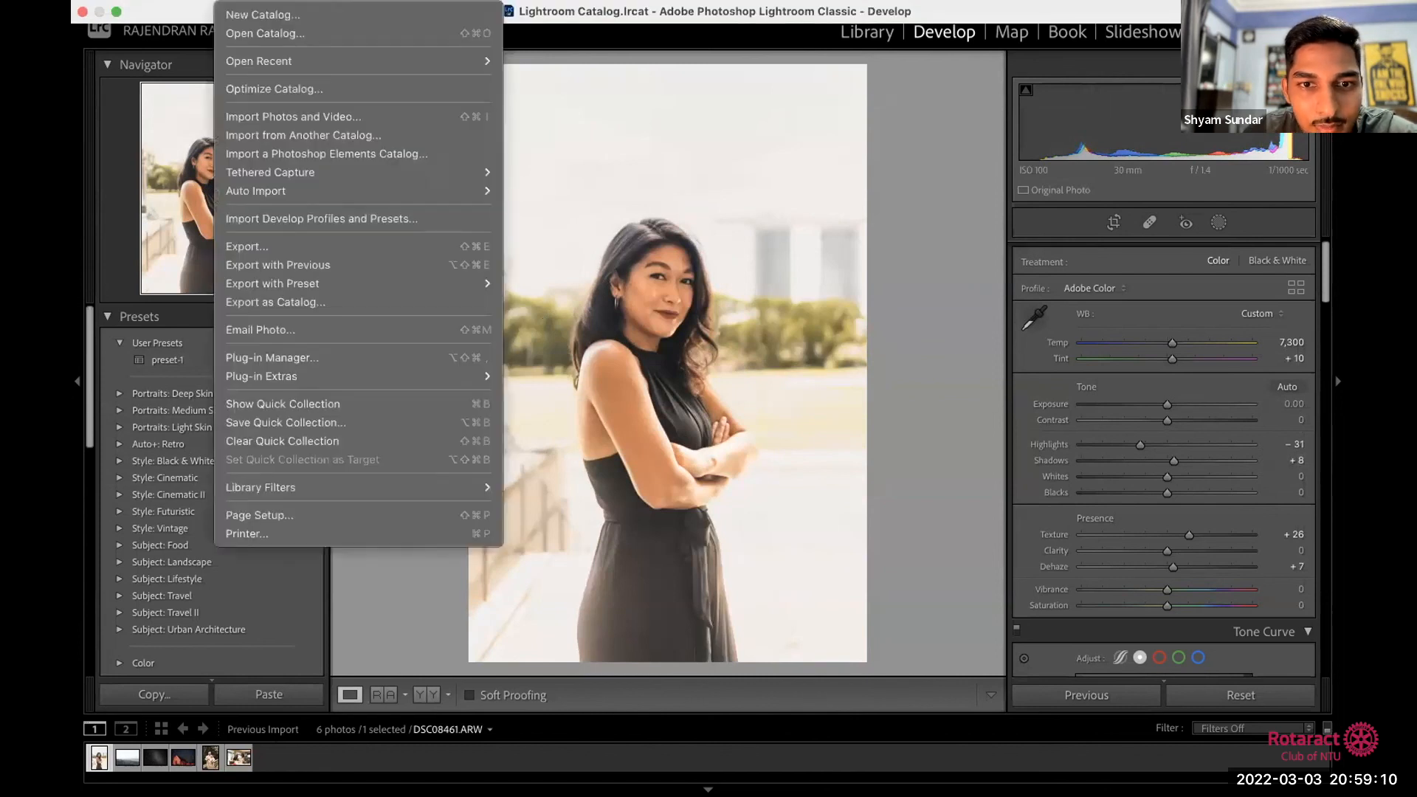
Step: Export the black-dress portrait to the Desktop subfolder Untitled Export as an sRGB JPEG at quality 100 and 300 pixels per inch
click(348, 246)
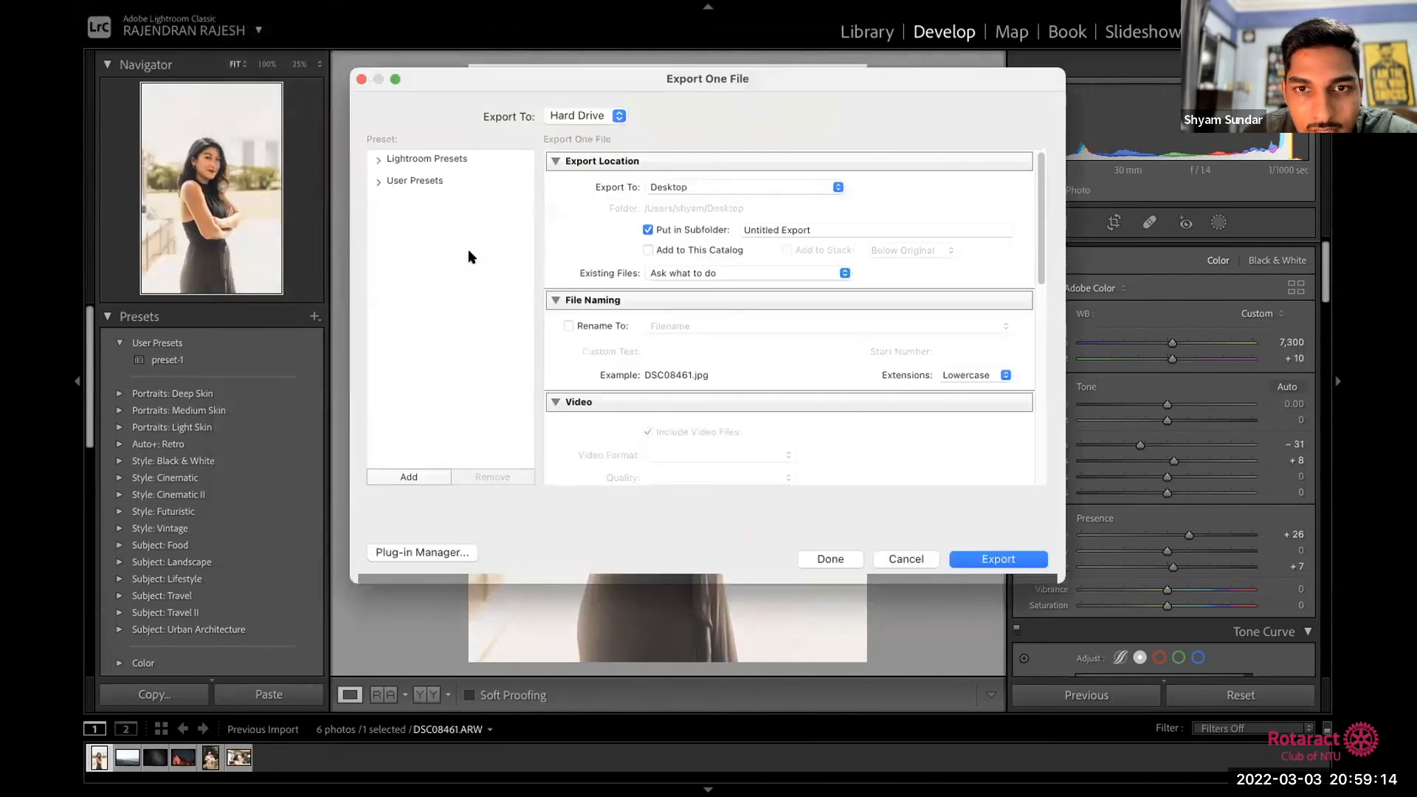
drag(809, 73, 862, 89)
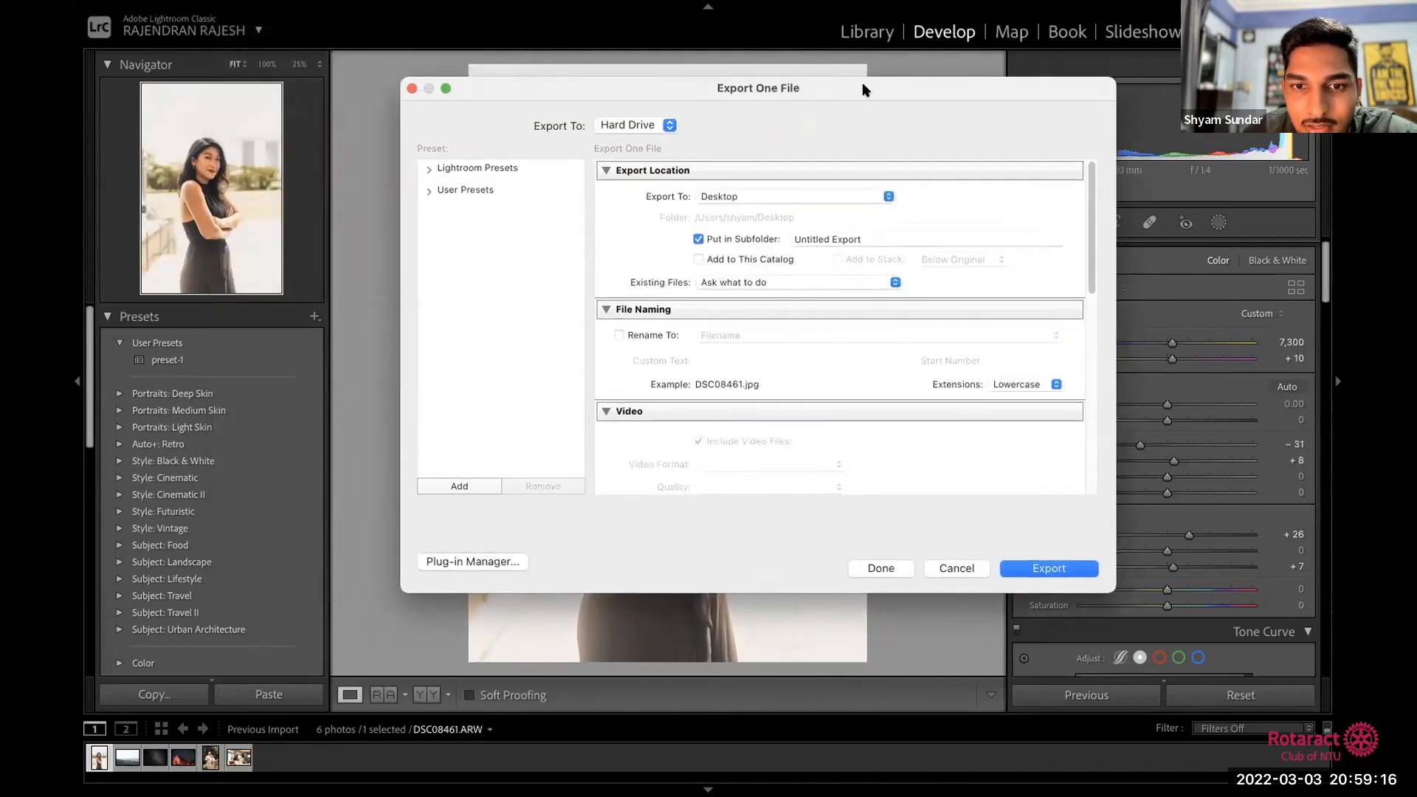
drag(1095, 273, 1099, 400)
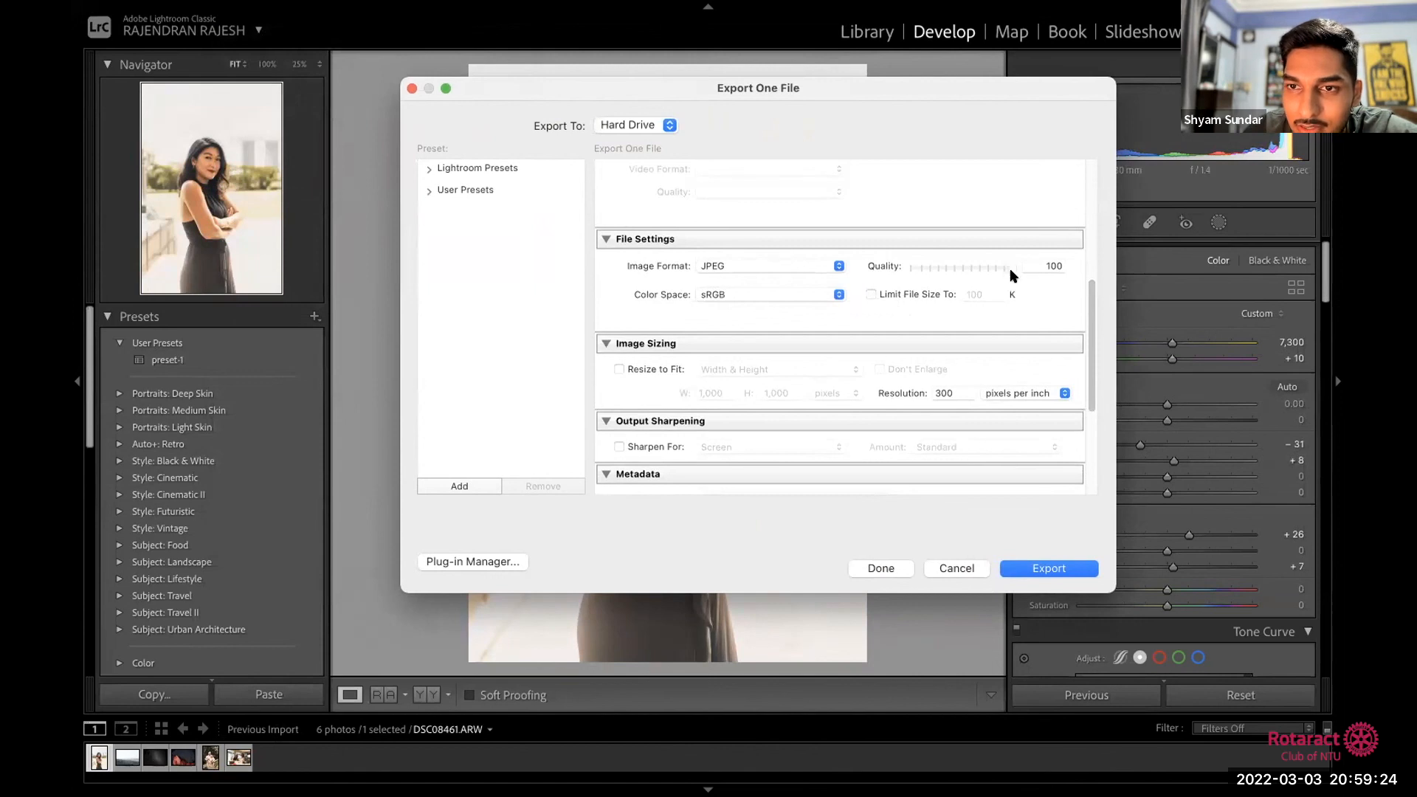
click(1045, 267)
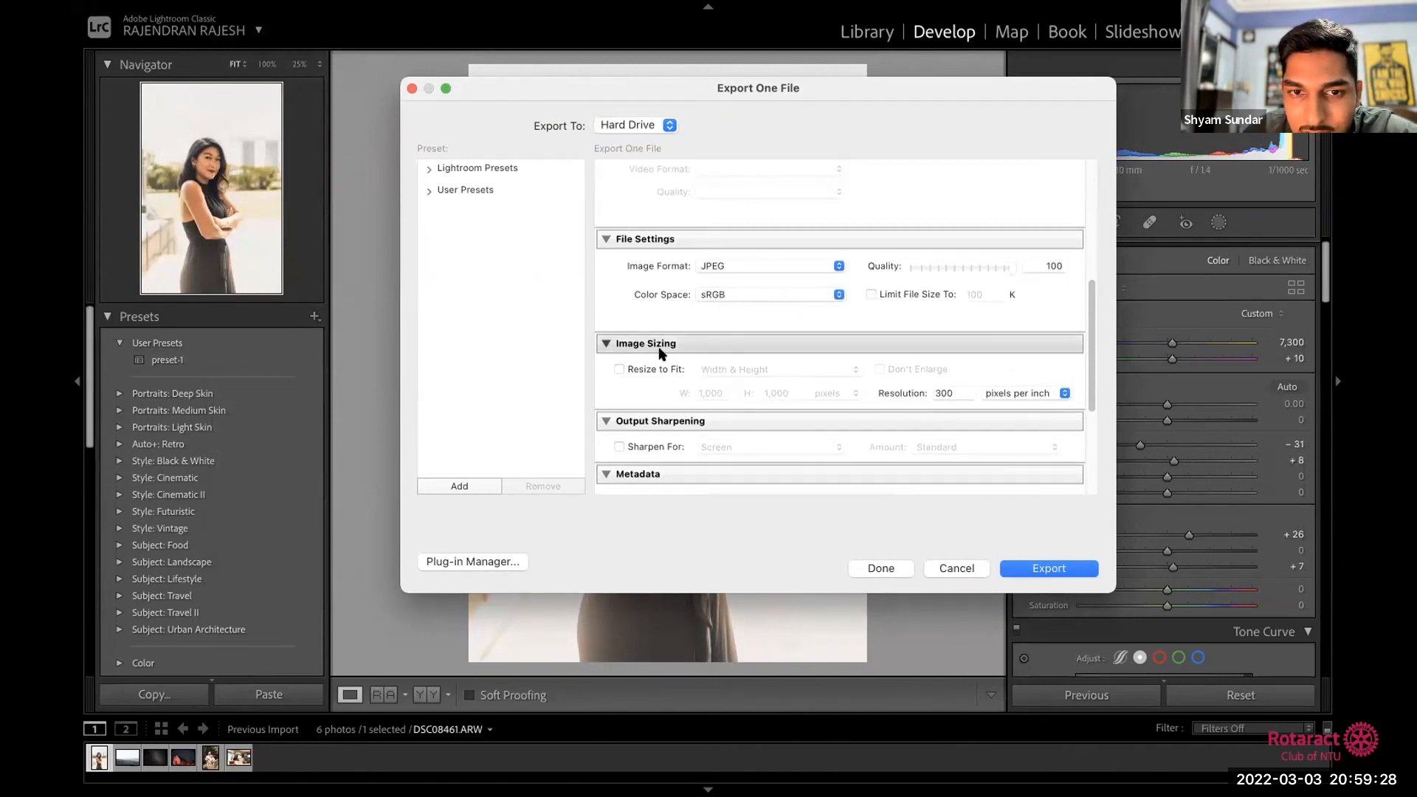
double_click(958, 393)
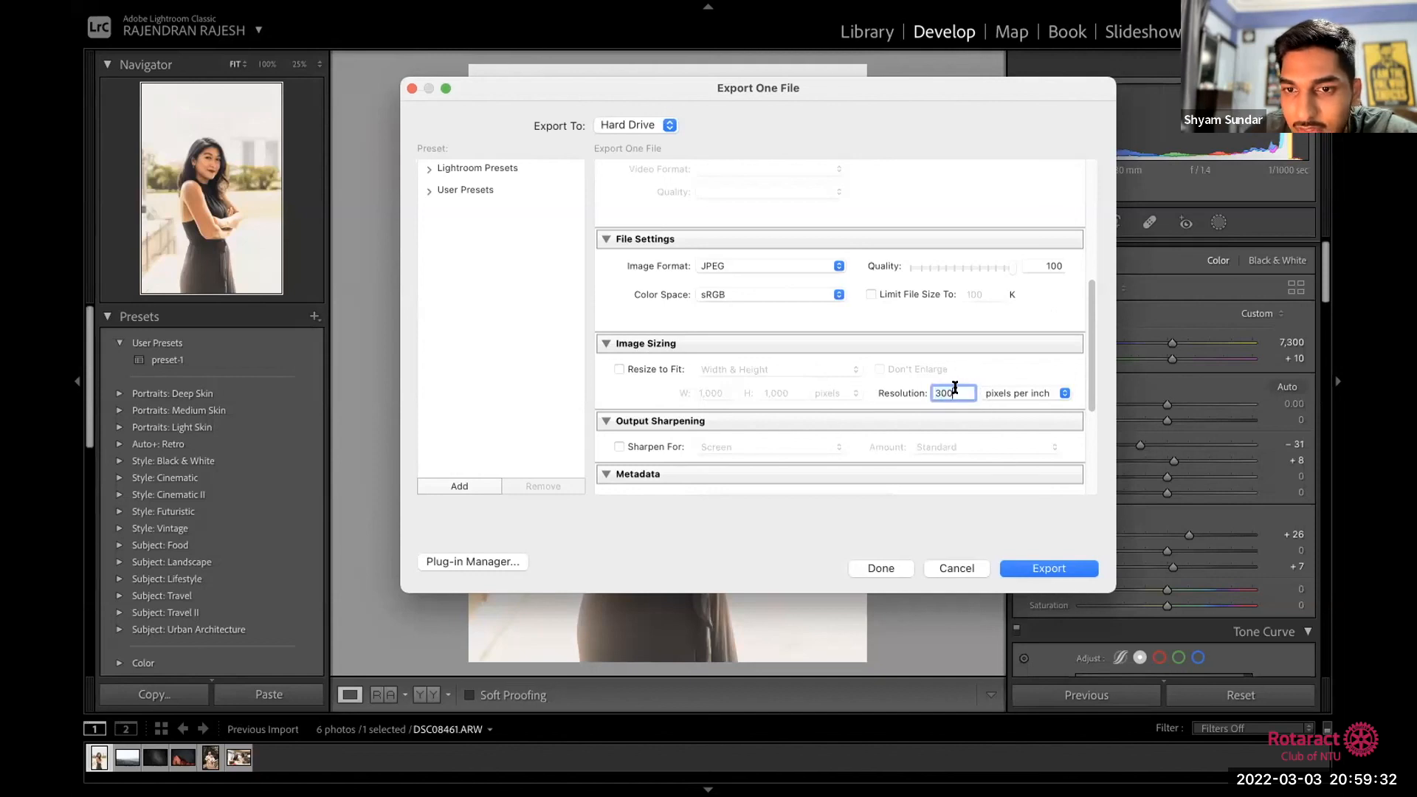
click(976, 356)
click(1051, 568)
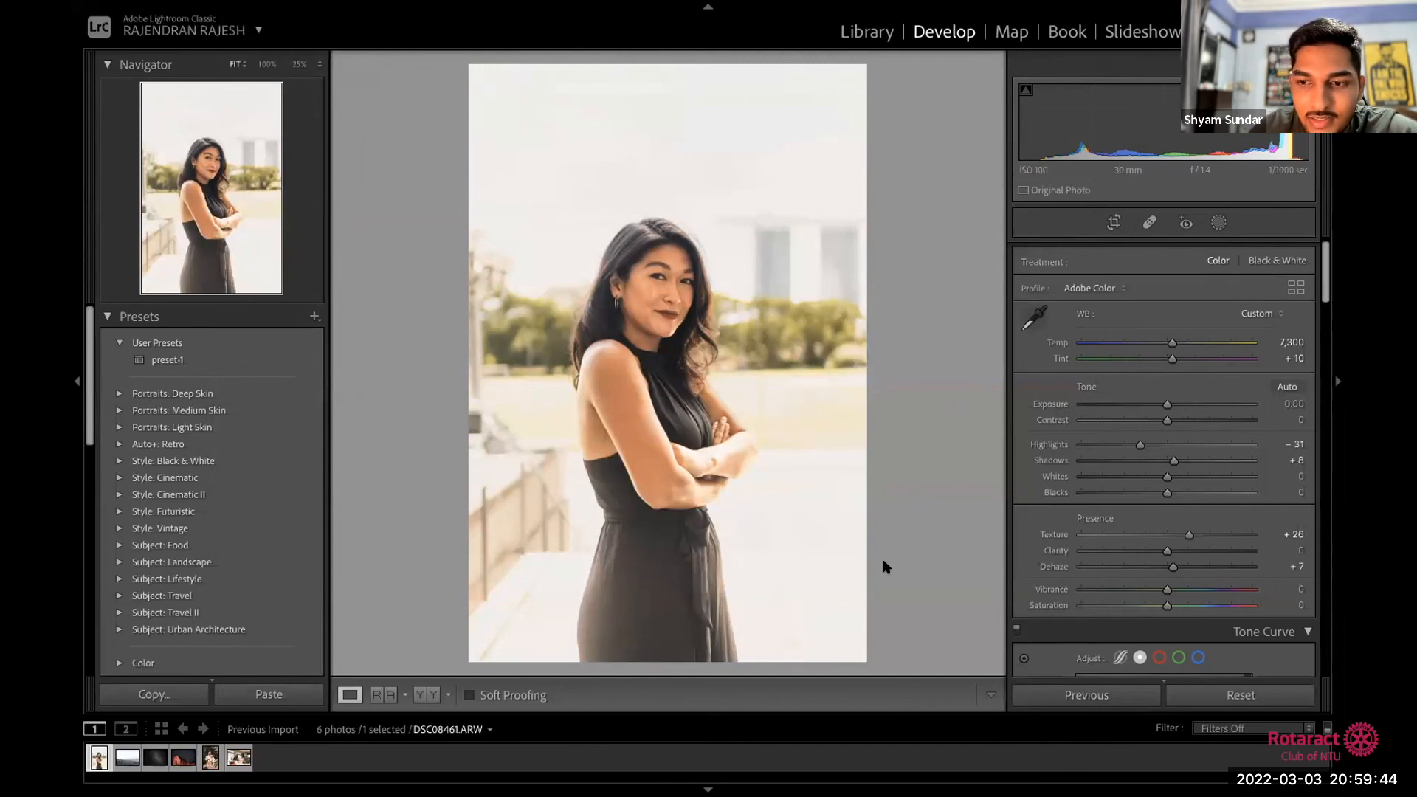
scroll(1165, 457, down, 10)
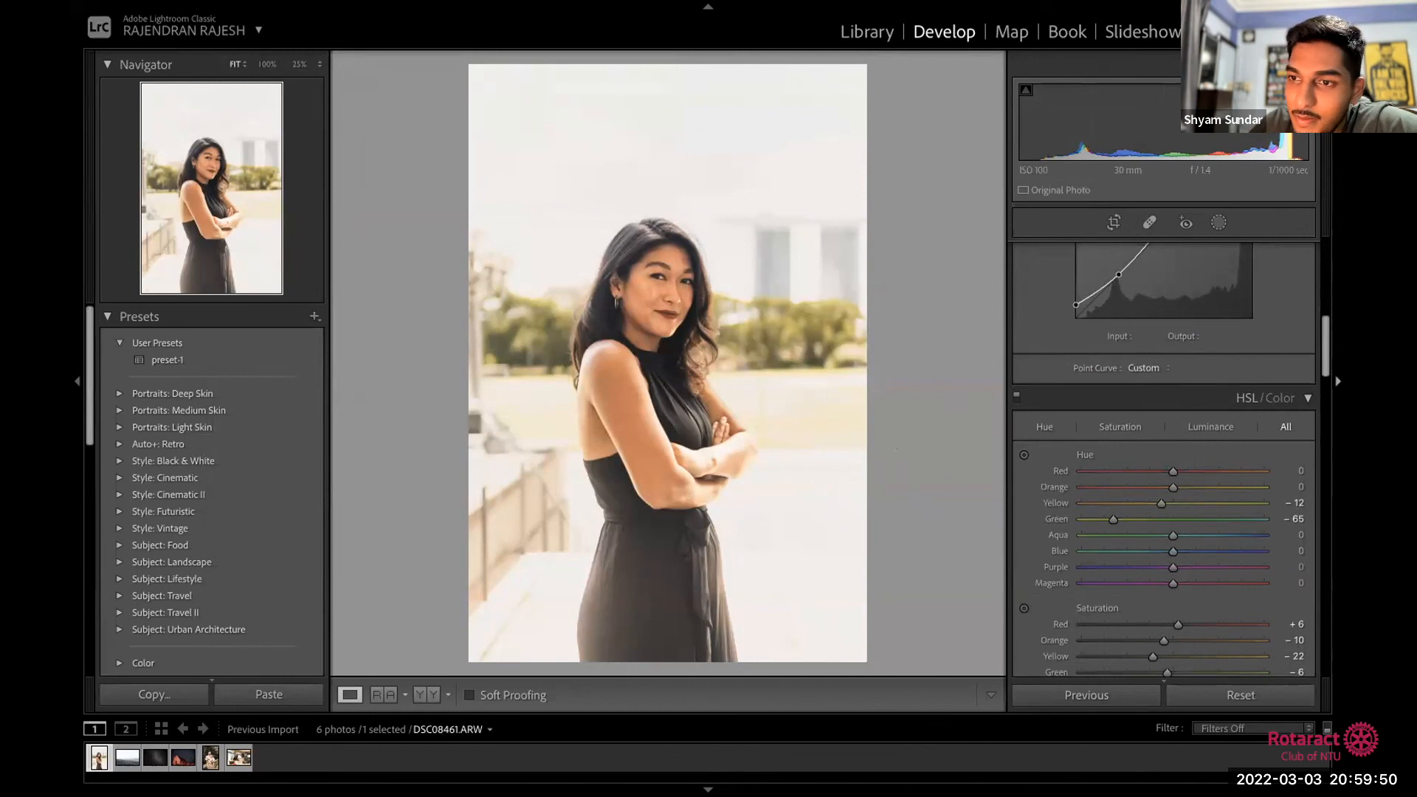
scroll(1323, 347, up, 5)
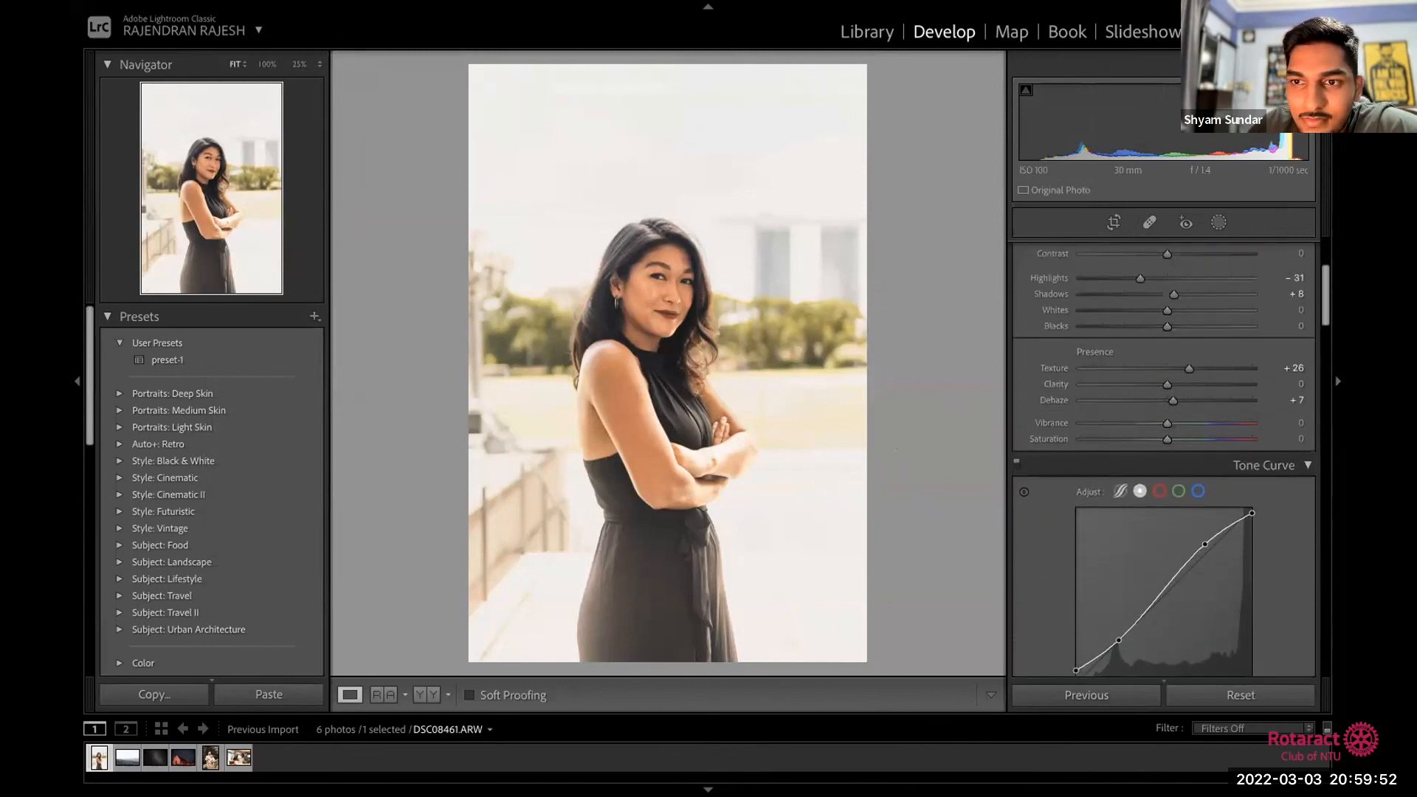